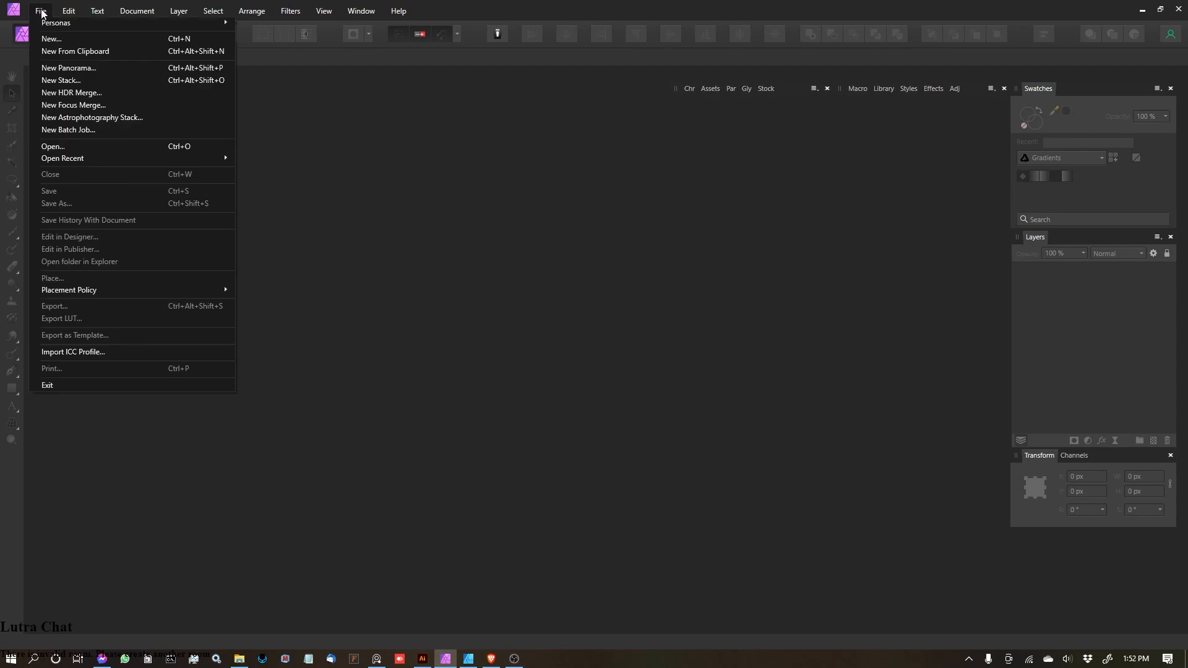
# Step: Create a new document from the Shirt 14 x 18 preset
pyautogui.click(62, 39)
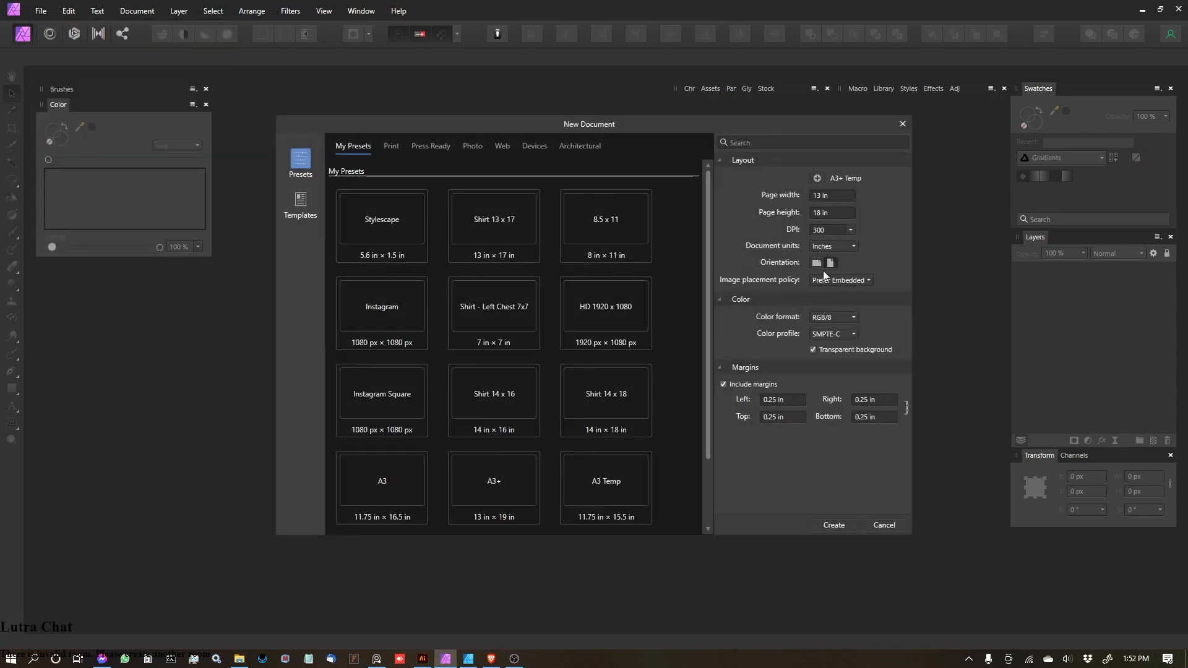
pyautogui.click(603, 393)
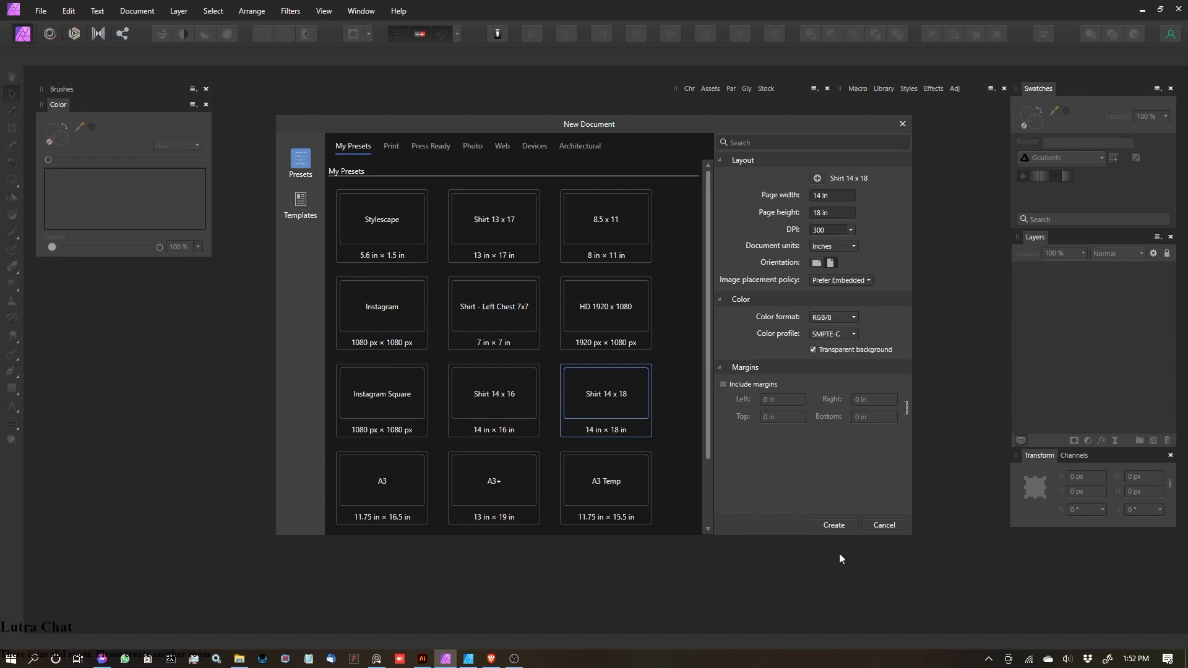
pyautogui.click(843, 529)
pyautogui.moveTo(668, 249); pyautogui.dragTo(622, 248)
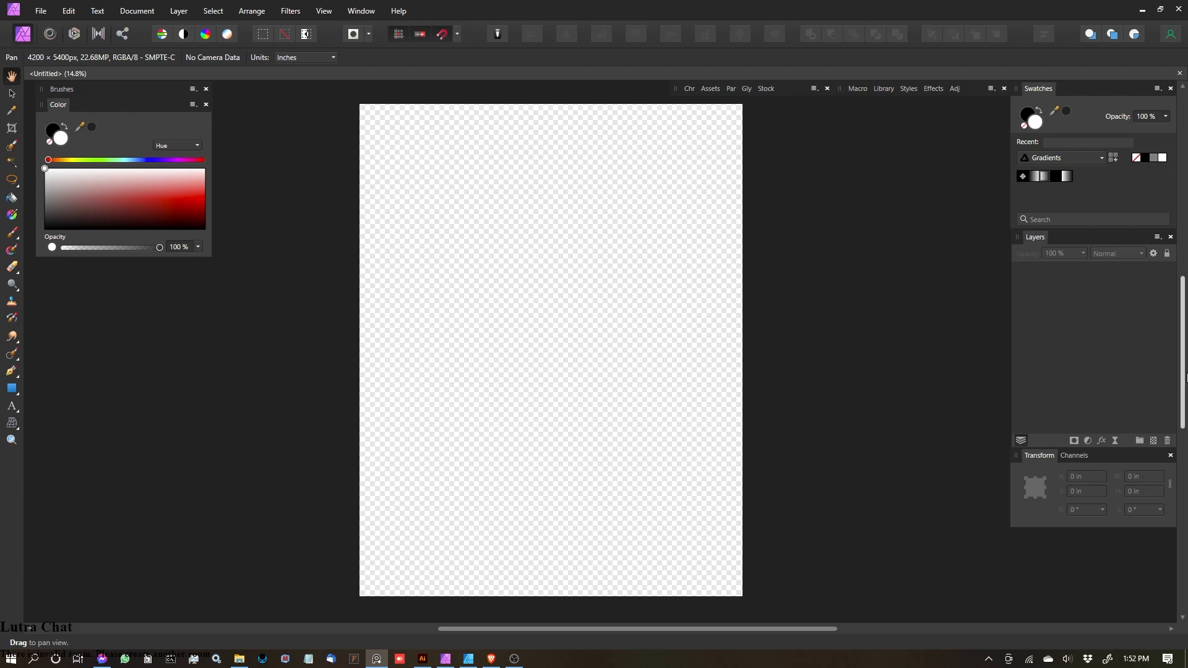
# Step: Add a pixel layer and a white fill layer, place the fill beneath the pixel layer, and lock the fill
pyautogui.click(1154, 441)
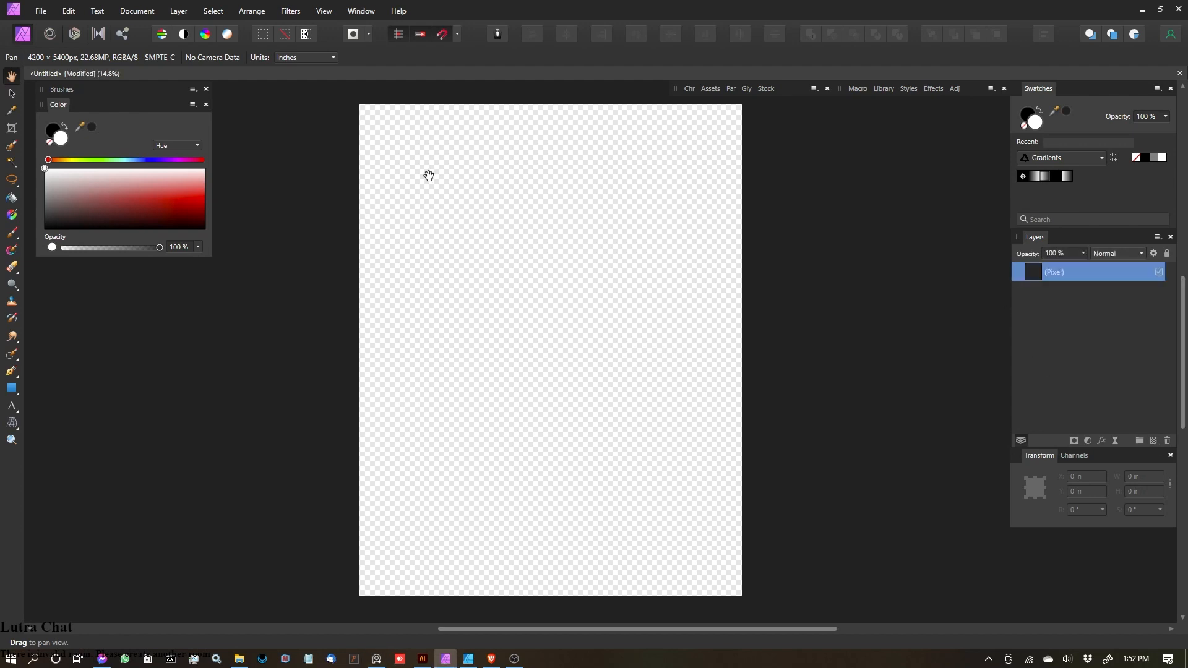
pyautogui.click(179, 11)
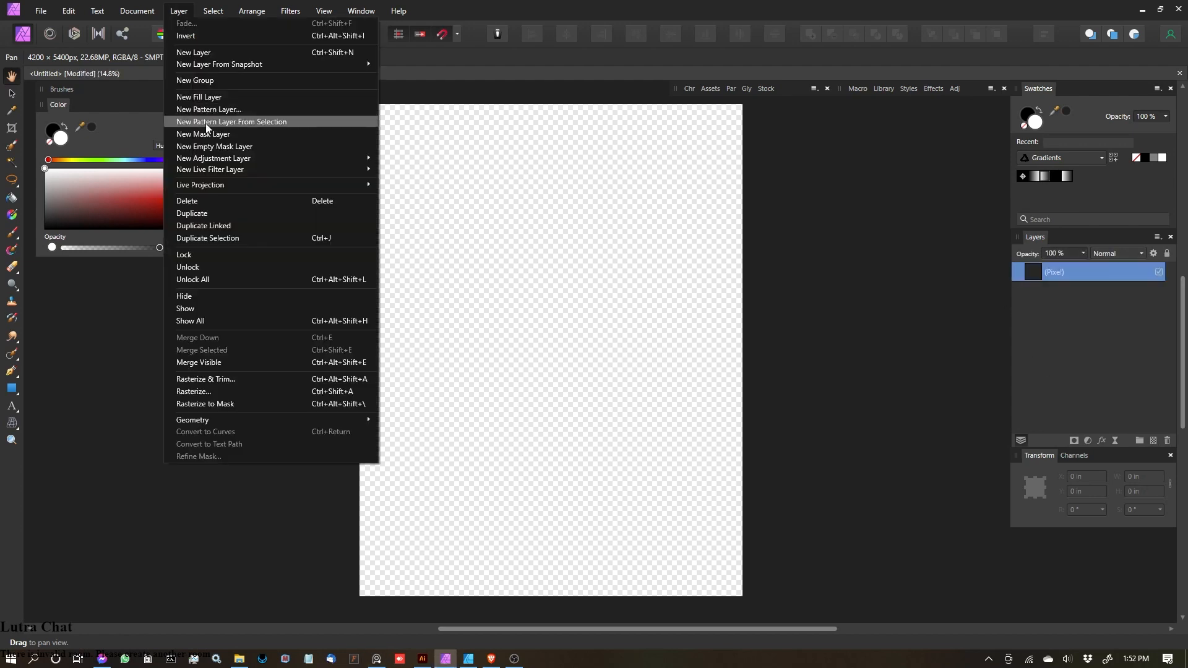
pyautogui.click(210, 96)
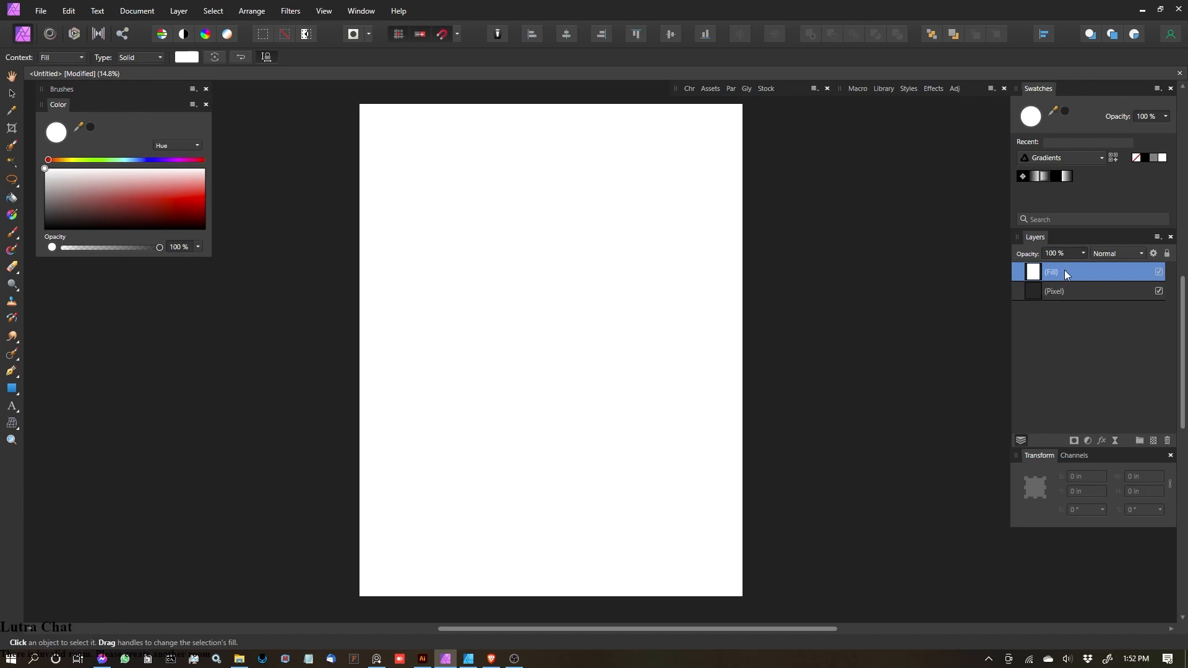
pyautogui.moveTo(1064, 272); pyautogui.dragTo(1085, 290)
pyautogui.click(1093, 272)
pyautogui.click(1149, 286)
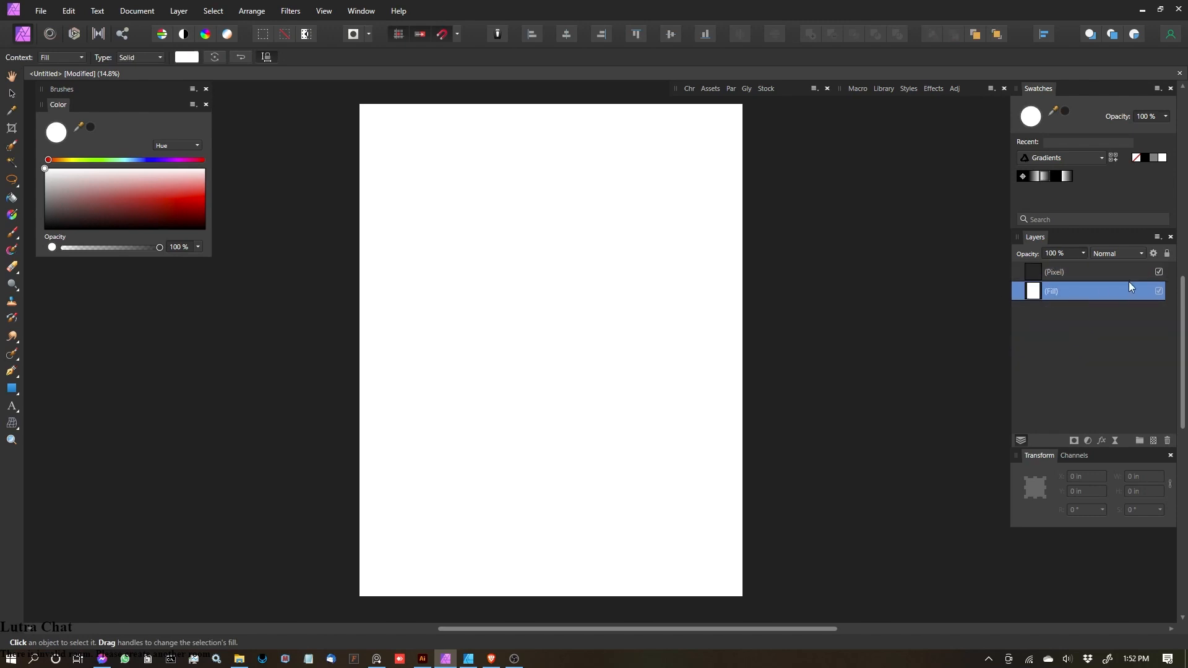
pyautogui.click(1167, 253)
pyautogui.click(1095, 276)
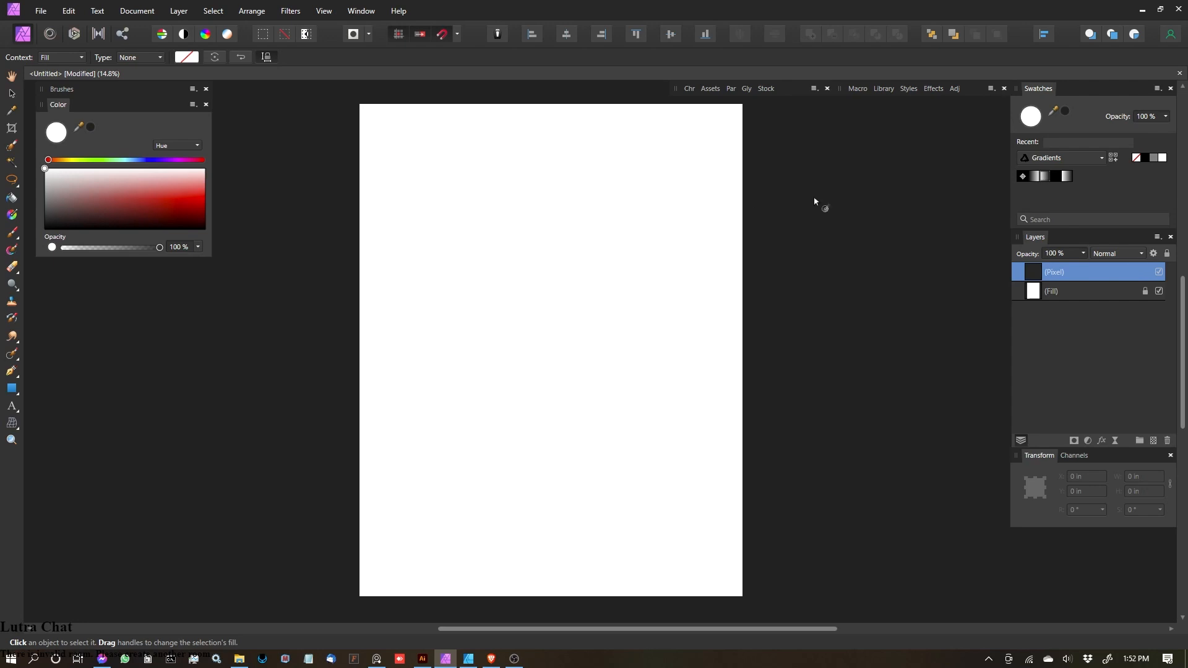
# Step: Set up the Paint Brush with the thin 80 px brush from the Pixel Moshpit - RASTER Mixed Bag.vol1 category
pyautogui.click(68, 91)
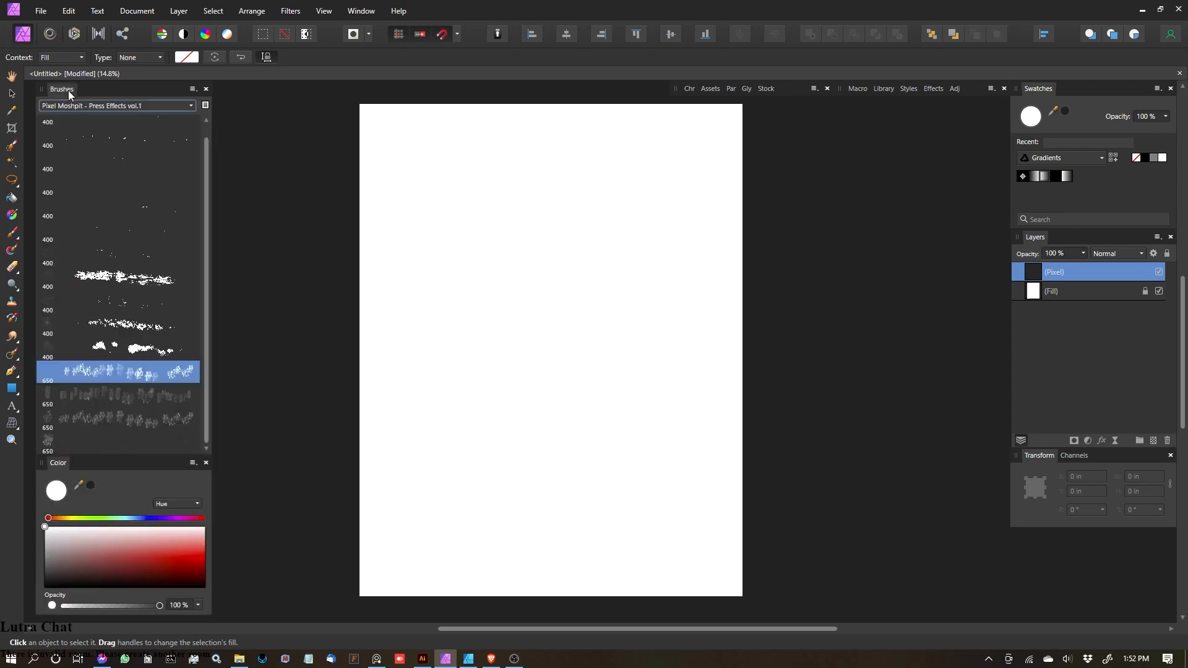
pyautogui.click(99, 106)
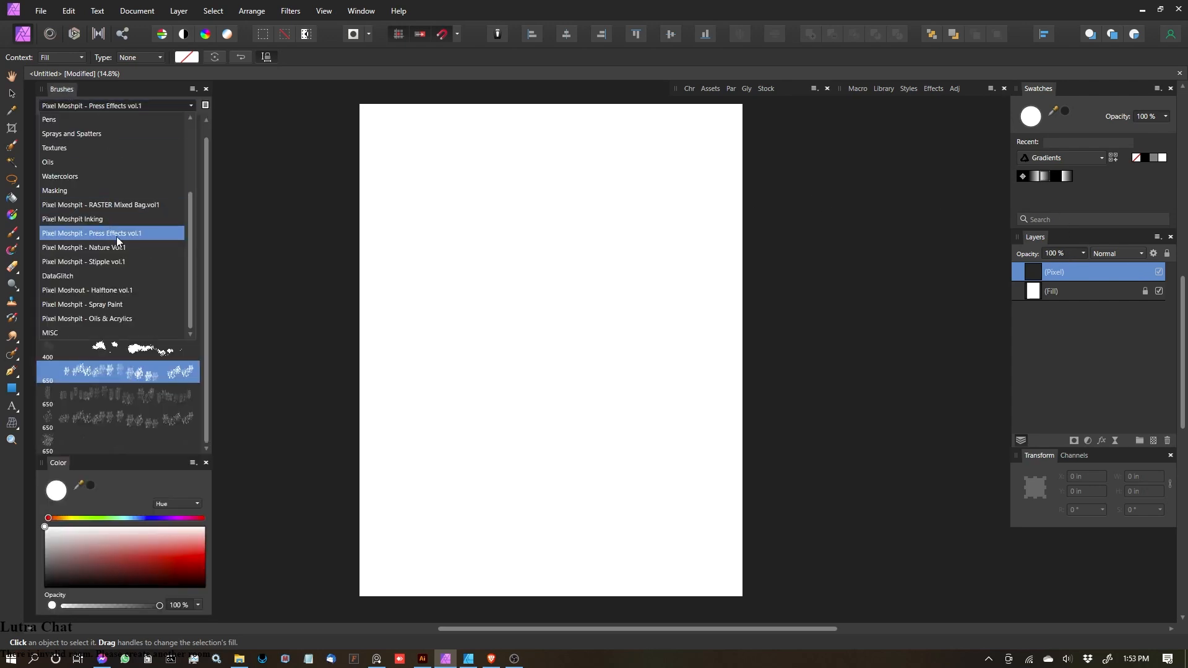
pyautogui.click(142, 205)
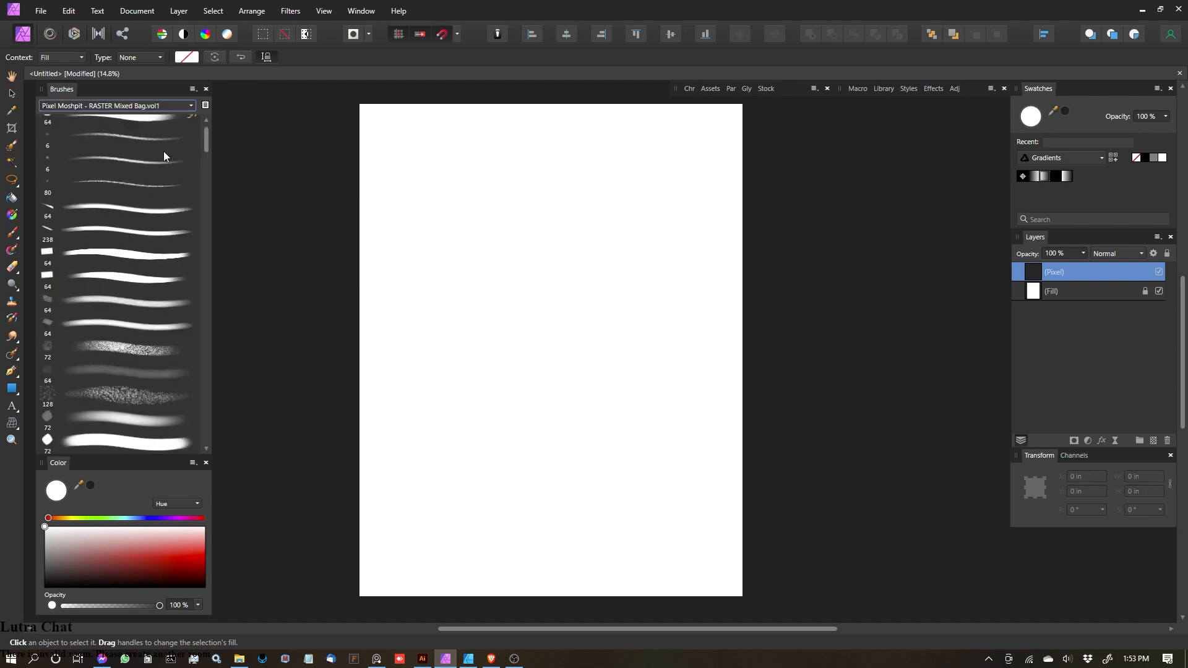
pyautogui.scroll(1, 164, 151)
pyautogui.click(116, 197)
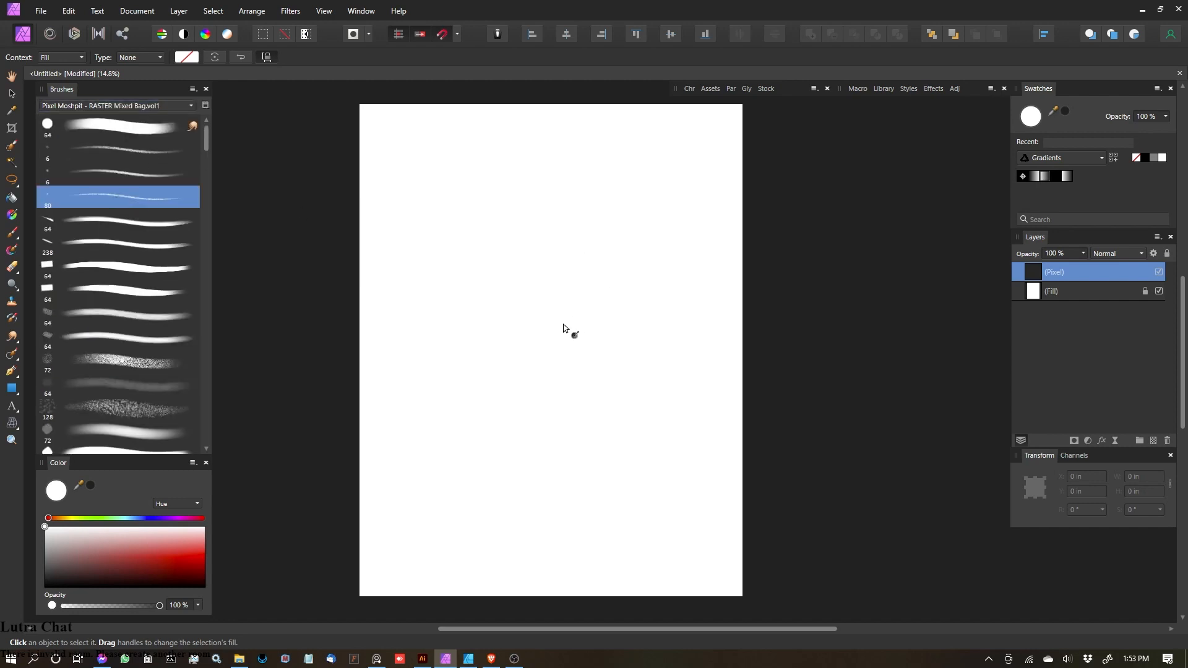
pyautogui.press('b')
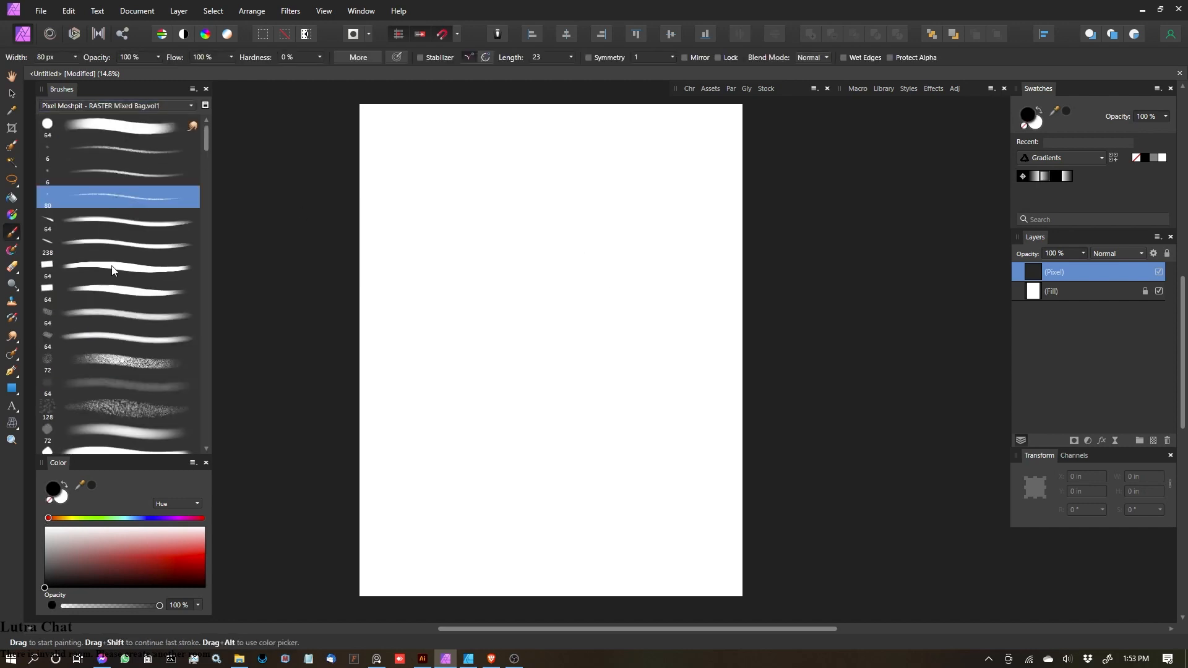
pyautogui.moveTo(208, 140)
pyautogui.mouseDown()
pyautogui.moveTo(206, 313)
pyautogui.moveTo(193, 116)
pyautogui.moveTo(206, 117)
pyautogui.moveTo(204, 224)
pyautogui.moveTo(207, 110)
pyautogui.mouseUp()
# Step: Sketch a wide, slightly arched banner block across the top of the page on the pixel layer
pyautogui.moveTo(406, 148)
pyautogui.mouseDown()
pyautogui.moveTo(409, 243)
pyautogui.moveTo(675, 235)
pyautogui.mouseUp()
pyautogui.moveTo(452, 140); pyautogui.dragTo(687, 153)
pyautogui.moveTo(400, 154)
pyautogui.mouseDown()
pyautogui.moveTo(485, 138)
pyautogui.moveTo(663, 146)
pyautogui.moveTo(688, 236)
pyautogui.mouseUp()
pyautogui.moveTo(686, 173); pyautogui.dragTo(688, 139)
pyautogui.moveTo(681, 145); pyautogui.dragTo(400, 152)
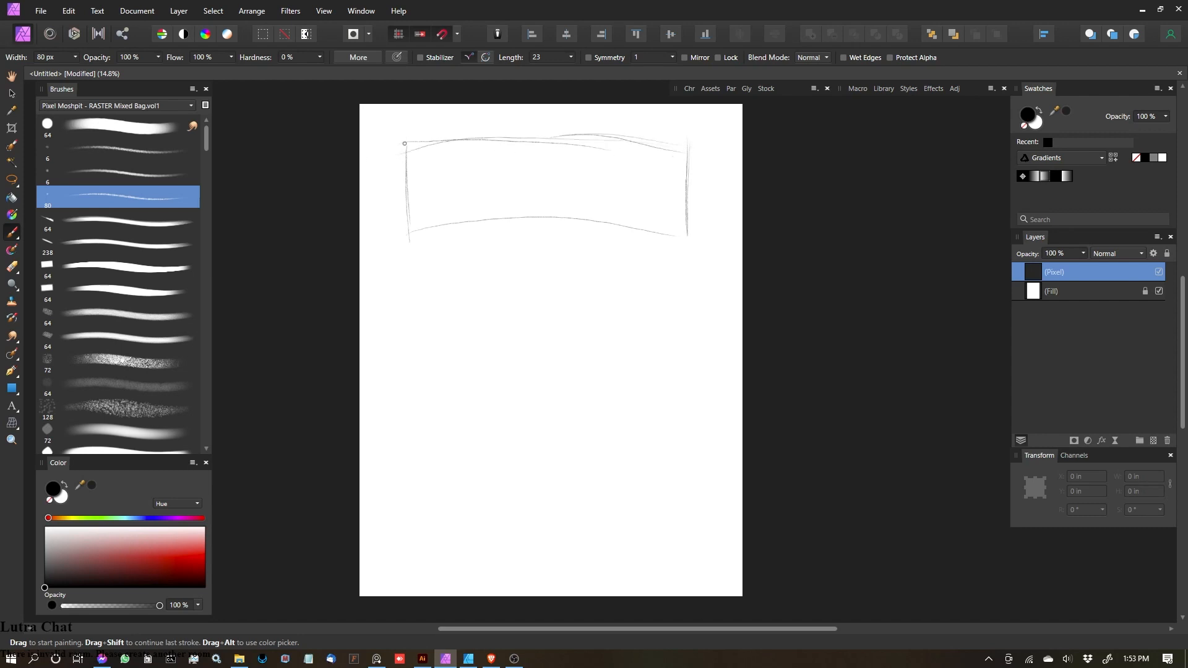
pyautogui.moveTo(671, 236); pyautogui.dragTo(417, 216)
# Step: Sketch a large oval for the main figure below the banner, with a shoulder line sloping toward the page's lower right
pyautogui.moveTo(517, 308)
pyautogui.mouseDown()
pyautogui.moveTo(434, 241)
pyautogui.moveTo(395, 407)
pyautogui.mouseUp()
pyautogui.moveTo(413, 243)
pyautogui.mouseDown()
pyautogui.moveTo(515, 432)
pyautogui.moveTo(526, 309)
pyautogui.mouseUp()
pyautogui.moveTo(378, 307)
pyautogui.mouseDown()
pyautogui.moveTo(396, 440)
pyautogui.moveTo(551, 283)
pyautogui.mouseUp()
pyautogui.moveTo(464, 217)
pyautogui.mouseDown()
pyautogui.moveTo(544, 289)
pyautogui.moveTo(535, 452)
pyautogui.mouseUp()
pyautogui.moveTo(491, 220)
pyautogui.mouseDown()
pyautogui.moveTo(550, 371)
pyautogui.moveTo(668, 487)
pyautogui.mouseUp()
pyautogui.moveTo(586, 416)
pyautogui.mouseDown()
pyautogui.moveTo(670, 500)
pyautogui.moveTo(563, 419)
pyautogui.mouseUp()
pyautogui.moveTo(567, 411)
pyautogui.mouseDown()
pyautogui.moveTo(489, 239)
pyautogui.moveTo(380, 373)
pyautogui.mouseUp()
pyautogui.moveTo(378, 331)
pyautogui.mouseDown()
pyautogui.moveTo(676, 492)
pyautogui.moveTo(426, 515)
pyautogui.mouseUp()
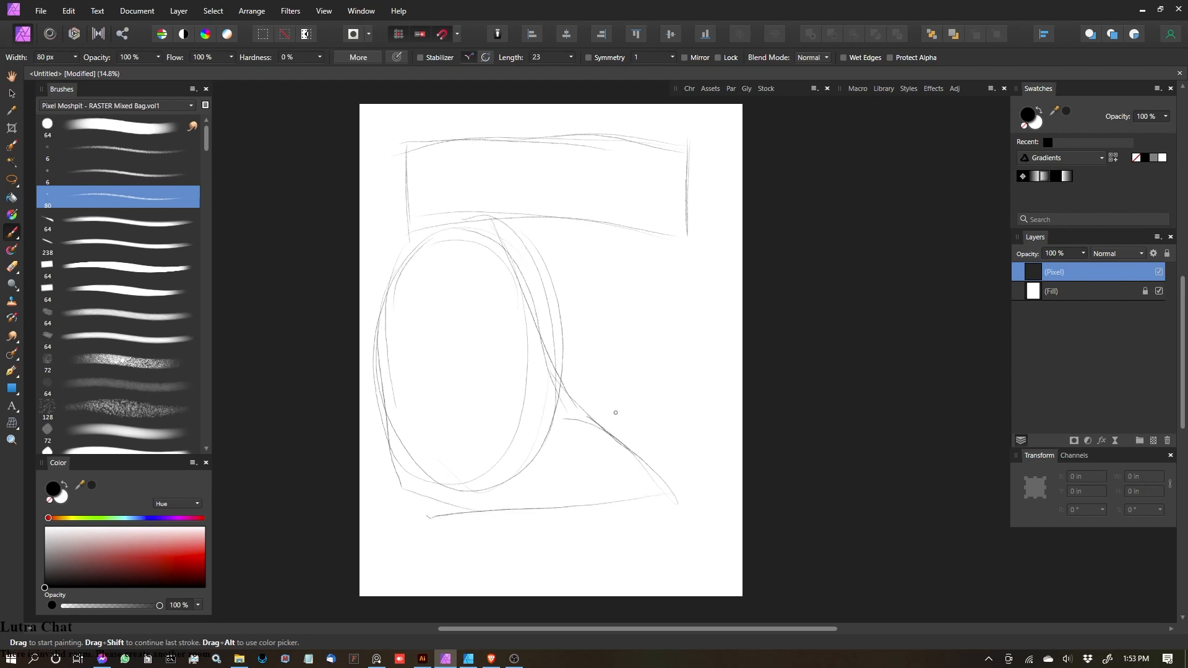
# Step: Sketch overlapping circles for a secondary element at the lower right beside the large oval
pyautogui.moveTo(595, 364); pyautogui.dragTo(597, 352)
pyautogui.moveTo(590, 466)
pyautogui.mouseDown()
pyautogui.moveTo(677, 446)
pyautogui.moveTo(621, 352)
pyautogui.mouseUp()
pyautogui.moveTo(576, 406)
pyautogui.mouseDown()
pyautogui.moveTo(576, 441)
pyautogui.moveTo(615, 480)
pyautogui.moveTo(683, 415)
pyautogui.moveTo(613, 347)
pyautogui.moveTo(582, 456)
pyautogui.moveTo(681, 457)
pyautogui.moveTo(593, 363)
pyautogui.moveTo(620, 478)
pyautogui.moveTo(648, 344)
pyautogui.moveTo(592, 454)
pyautogui.moveTo(659, 357)
pyautogui.moveTo(624, 444)
pyautogui.moveTo(594, 401)
pyautogui.moveTo(621, 427)
pyautogui.moveTo(656, 410)
pyautogui.moveTo(614, 400)
pyautogui.moveTo(641, 340)
pyautogui.moveTo(595, 451)
pyautogui.mouseUp()
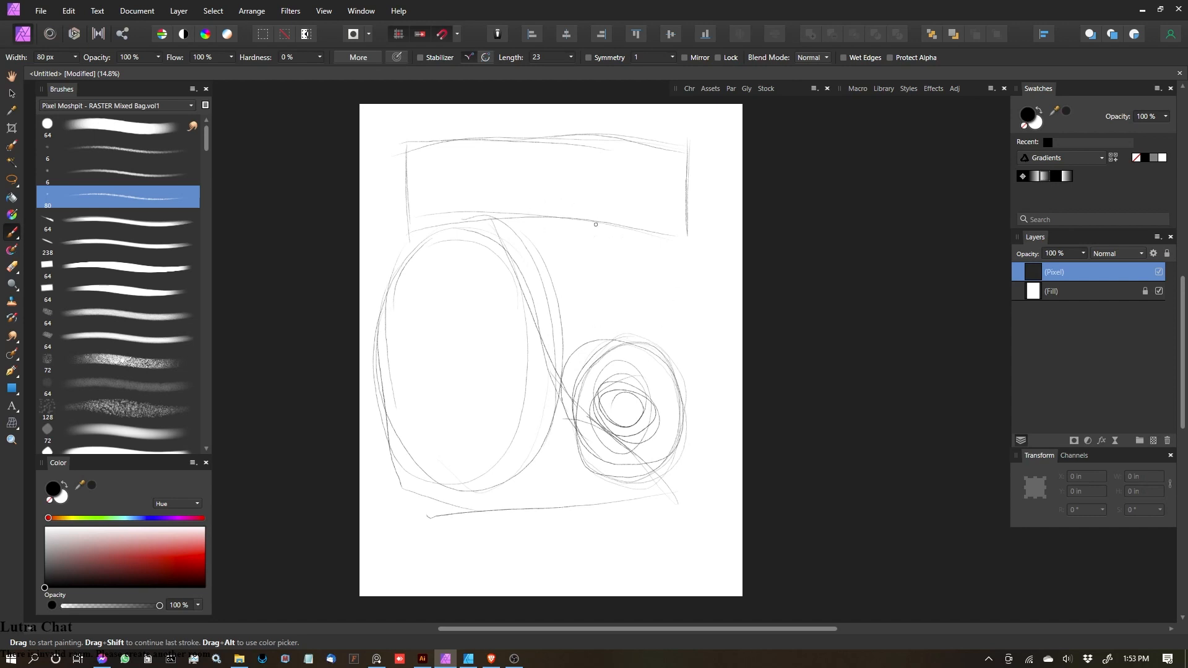
# Step: Sketch curved shapes and an upright rectangle as placeholders between the banner and the circles on the page's right half
pyautogui.moveTo(610, 220); pyautogui.dragTo(595, 286)
pyautogui.moveTo(503, 232); pyautogui.dragTo(591, 310)
pyautogui.moveTo(553, 223)
pyautogui.mouseDown()
pyautogui.moveTo(515, 304)
pyautogui.moveTo(612, 248)
pyautogui.moveTo(609, 214)
pyautogui.mouseUp()
pyautogui.moveTo(717, 241)
pyautogui.mouseDown()
pyautogui.moveTo(618, 240)
pyautogui.moveTo(622, 300)
pyautogui.moveTo(653, 362)
pyautogui.moveTo(707, 329)
pyautogui.moveTo(707, 301)
pyautogui.moveTo(697, 380)
pyautogui.mouseUp()
pyautogui.moveTo(705, 312); pyautogui.dragTo(706, 379)
pyautogui.moveTo(663, 381)
pyautogui.mouseDown()
pyautogui.moveTo(705, 385)
pyautogui.moveTo(719, 245)
pyautogui.moveTo(616, 242)
pyautogui.moveTo(616, 303)
pyautogui.mouseUp()
pyautogui.moveTo(614, 234); pyautogui.dragTo(702, 230)
pyautogui.moveTo(705, 239); pyautogui.dragTo(707, 387)
pyautogui.moveTo(628, 348)
pyautogui.mouseDown()
pyautogui.moveTo(558, 293)
pyautogui.moveTo(528, 355)
pyautogui.mouseUp()
pyautogui.moveTo(540, 330)
pyautogui.mouseDown()
pyautogui.moveTo(590, 261)
pyautogui.moveTo(635, 333)
pyautogui.mouseUp()
pyautogui.moveTo(571, 288); pyautogui.dragTo(631, 326)
pyautogui.moveTo(573, 259); pyautogui.dragTo(629, 344)
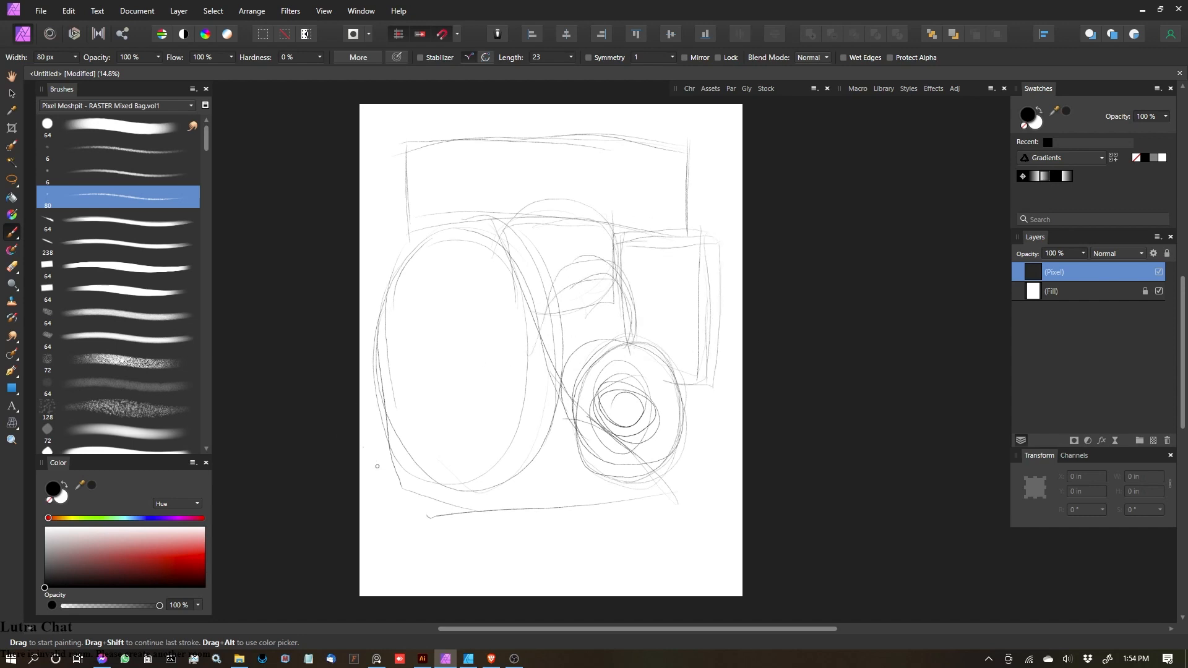
# Step: Sketch a wide rectangular text block across the bottom of the page
pyautogui.moveTo(642, 504); pyautogui.dragTo(449, 508)
pyautogui.moveTo(540, 507)
pyautogui.mouseDown()
pyautogui.moveTo(397, 506)
pyautogui.moveTo(407, 566)
pyautogui.mouseUp()
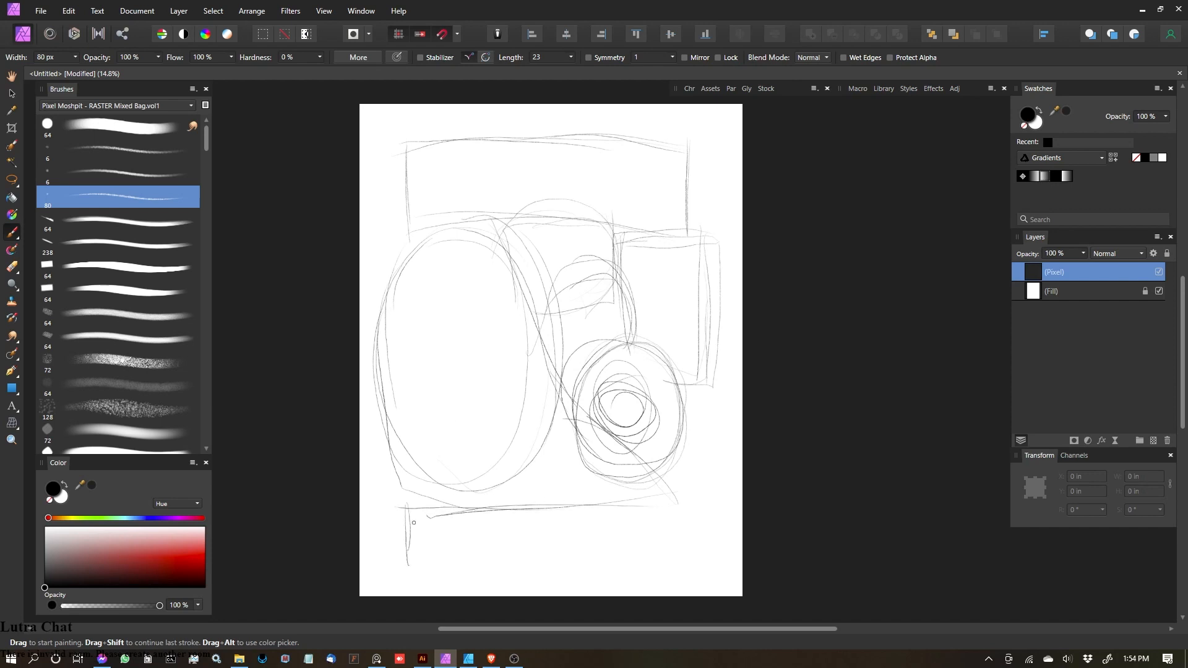
pyautogui.moveTo(410, 520); pyautogui.dragTo(408, 572)
pyautogui.moveTo(413, 564); pyautogui.dragTo(602, 563)
pyautogui.moveTo(676, 559); pyautogui.dragTo(601, 563)
pyautogui.moveTo(678, 495); pyautogui.dragTo(679, 568)
pyautogui.moveTo(688, 521); pyautogui.dragTo(688, 571)
pyautogui.moveTo(689, 572); pyautogui.dragTo(421, 568)
pyautogui.moveTo(408, 502); pyautogui.dragTo(411, 566)
pyautogui.moveTo(410, 500); pyautogui.dragTo(618, 495)
pyautogui.moveTo(696, 492)
pyautogui.mouseDown()
pyautogui.moveTo(565, 573)
pyautogui.moveTo(410, 545)
pyautogui.moveTo(557, 501)
pyautogui.mouseUp()
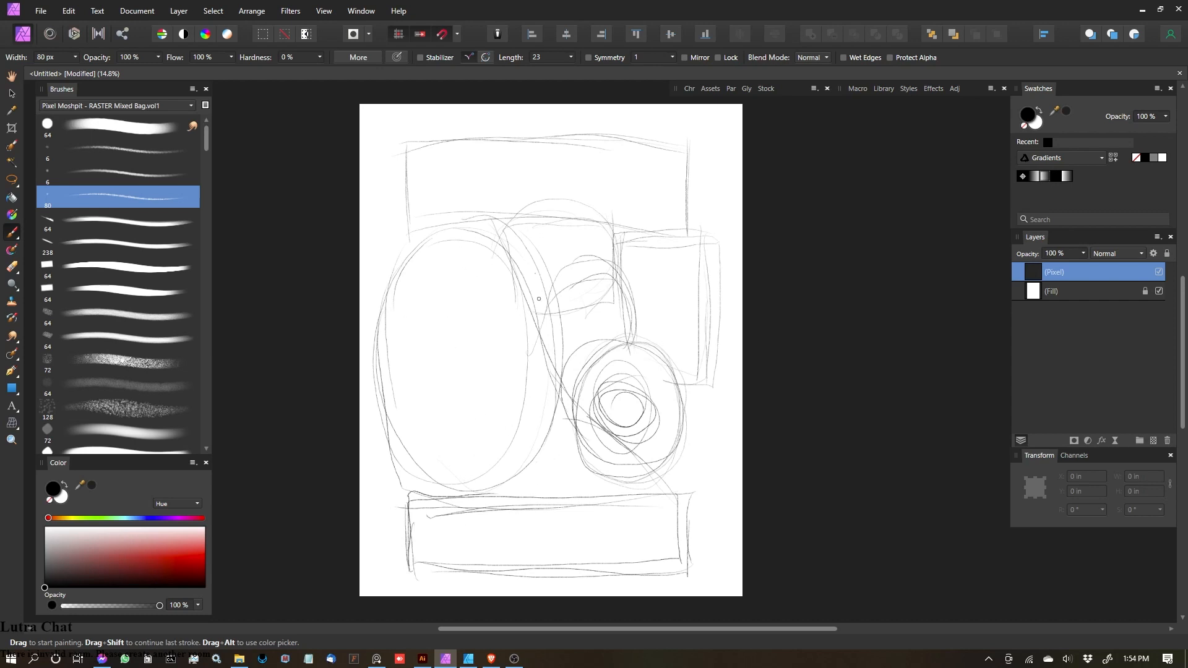
# Step: Retrace the outline of the banner block at the top of the page
pyautogui.moveTo(503, 223)
pyautogui.mouseDown()
pyautogui.moveTo(406, 242)
pyautogui.moveTo(412, 150)
pyautogui.mouseUp()
pyautogui.moveTo(406, 153); pyautogui.dragTo(596, 136)
pyautogui.moveTo(691, 139); pyautogui.dragTo(693, 236)
pyautogui.moveTo(689, 141); pyautogui.dragTo(687, 230)
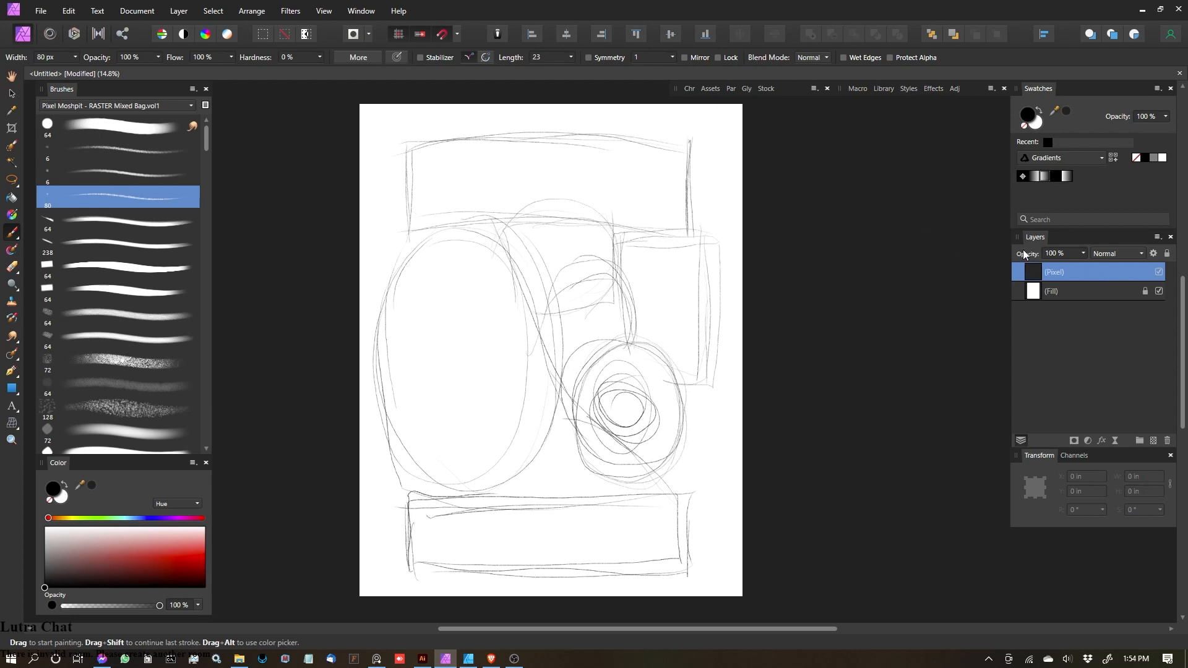
# Step: Lower the sketch layer's opacity to 17% and lock the layer
pyautogui.moveTo(1029, 255)
pyautogui.mouseDown()
pyautogui.moveTo(808, 273)
pyautogui.moveTo(875, 276)
pyautogui.moveTo(864, 279)
pyautogui.mouseUp()
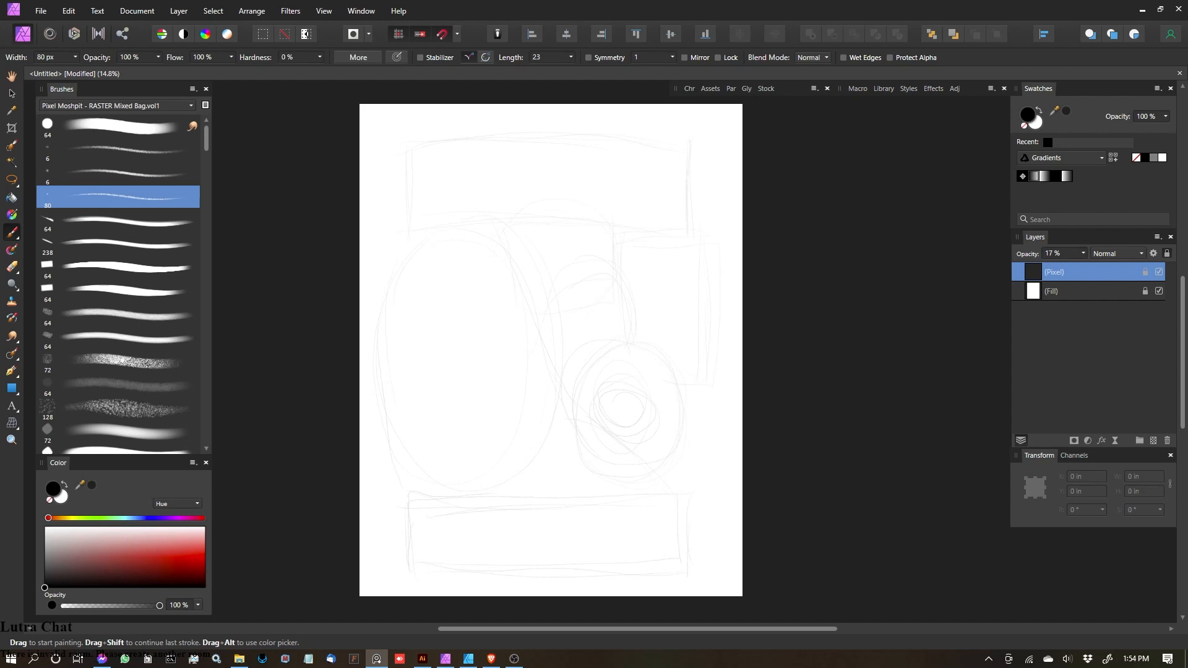
pyautogui.click(643, 309)
# Step: Paste the copied portrait photo and scale it to about 12.5 × 10.6 in over the middle of the sketch
pyautogui.click(11, 93)
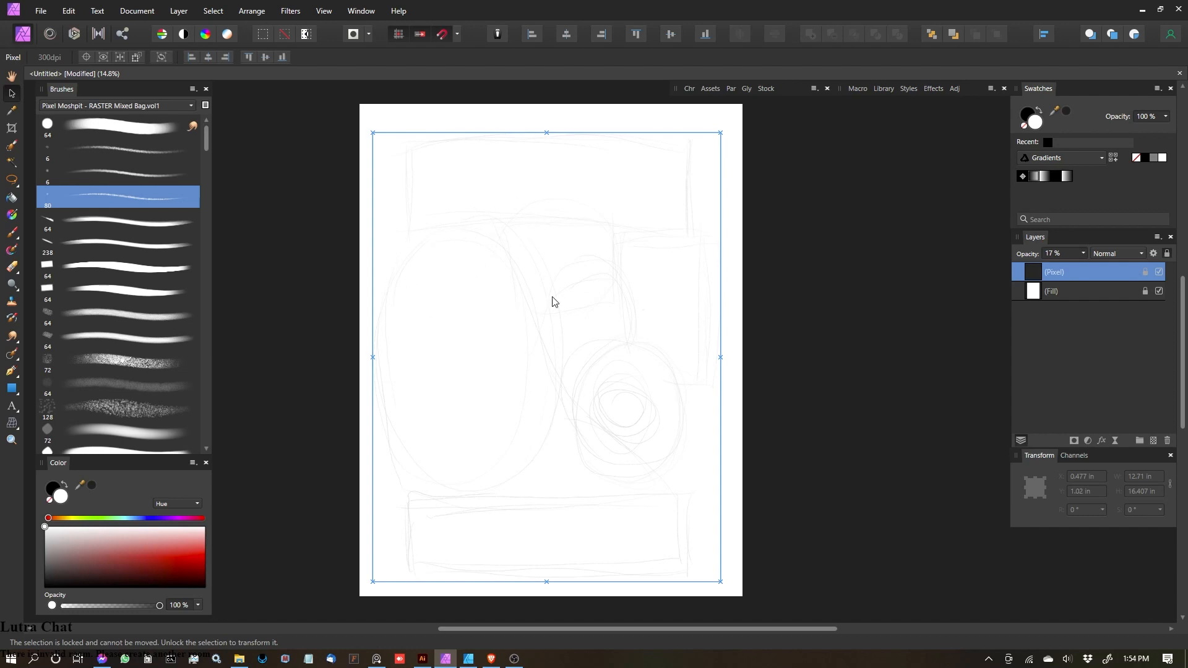
pyautogui.hotkey('ctrl', 'v')
pyautogui.moveTo(639, 299); pyautogui.dragTo(622, 279)
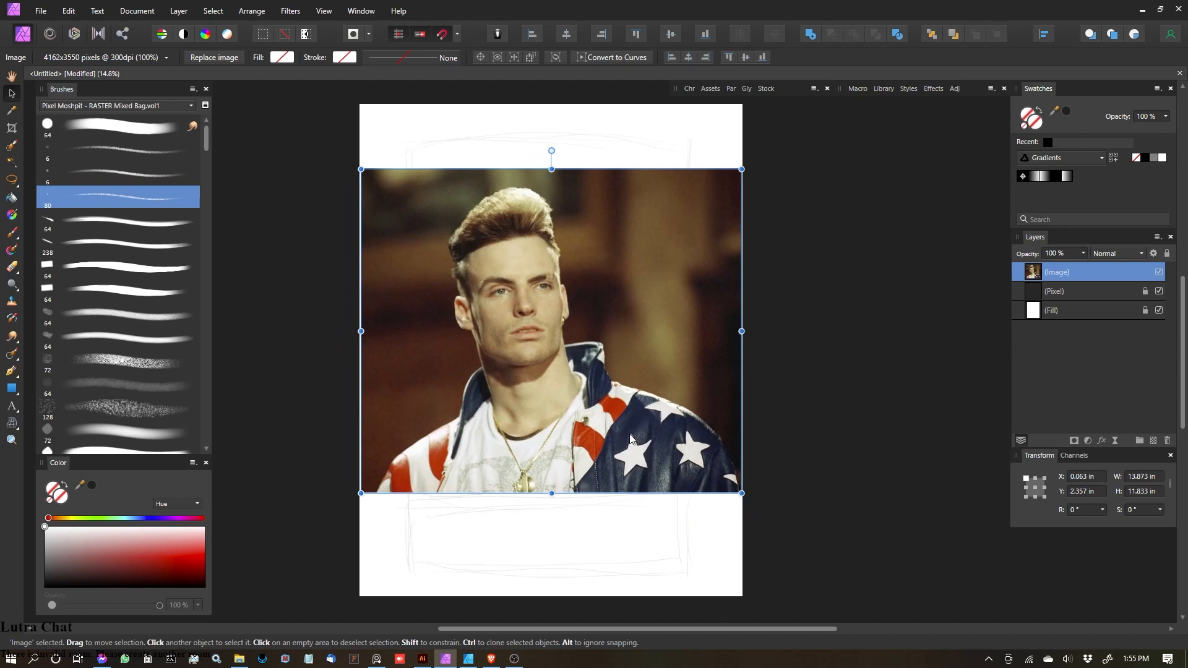
pyautogui.moveTo(741, 169); pyautogui.dragTo(825, 128)
pyautogui.moveTo(786, 167); pyautogui.dragTo(723, 196)
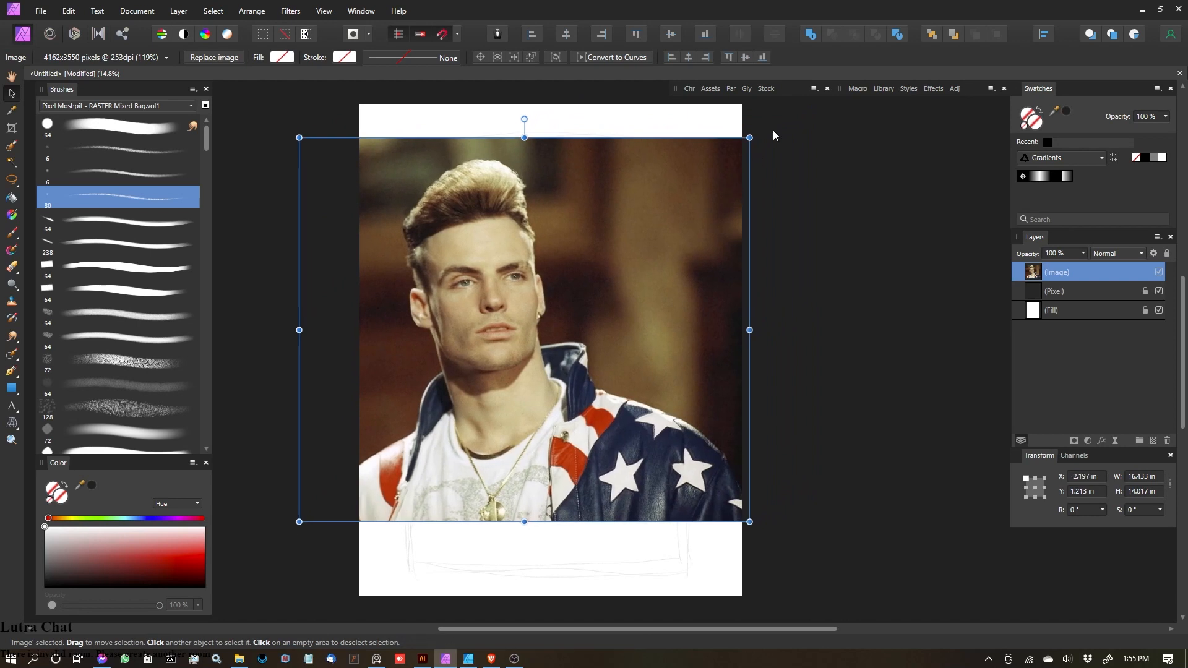
pyautogui.moveTo(749, 138); pyautogui.dragTo(720, 162)
pyautogui.moveTo(550, 286); pyautogui.dragTo(603, 255)
pyautogui.moveTo(780, 133); pyautogui.dragTo(743, 165)
pyautogui.moveTo(593, 296); pyautogui.dragTo(606, 276)
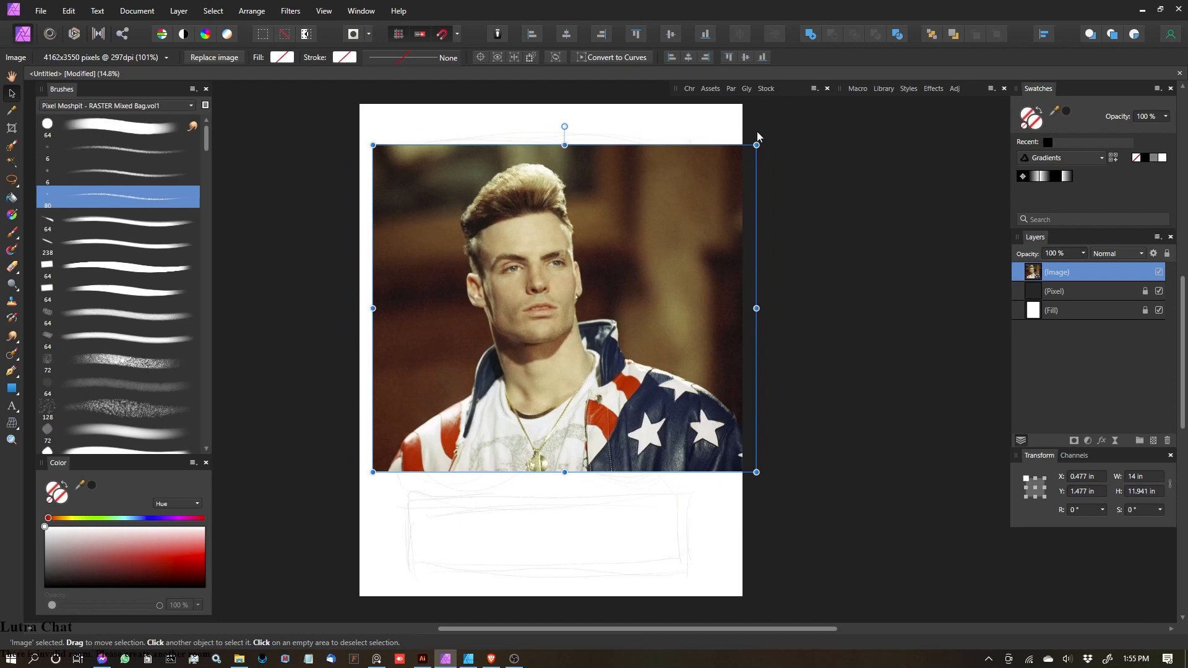
pyautogui.moveTo(756, 145); pyautogui.dragTo(714, 180)
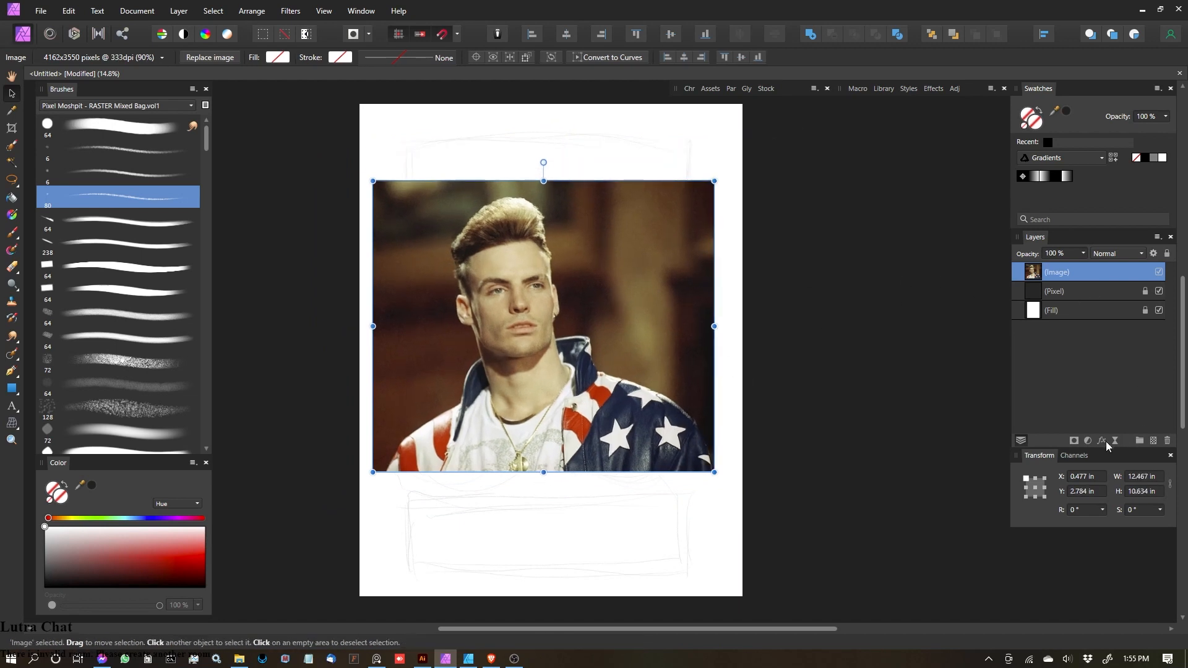
# Step: Add a mask to the portrait image and ready the soft 512 px brush for painting on it
pyautogui.click(1073, 441)
pyautogui.click(1070, 308)
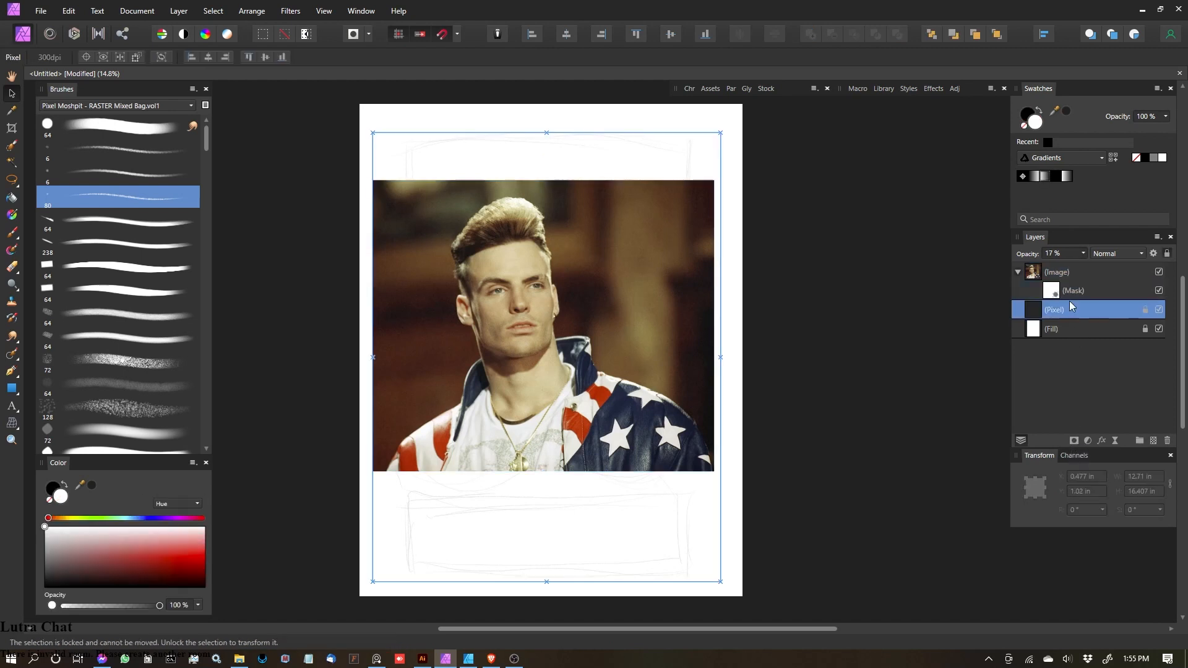
pyautogui.scroll(1, 502, 310)
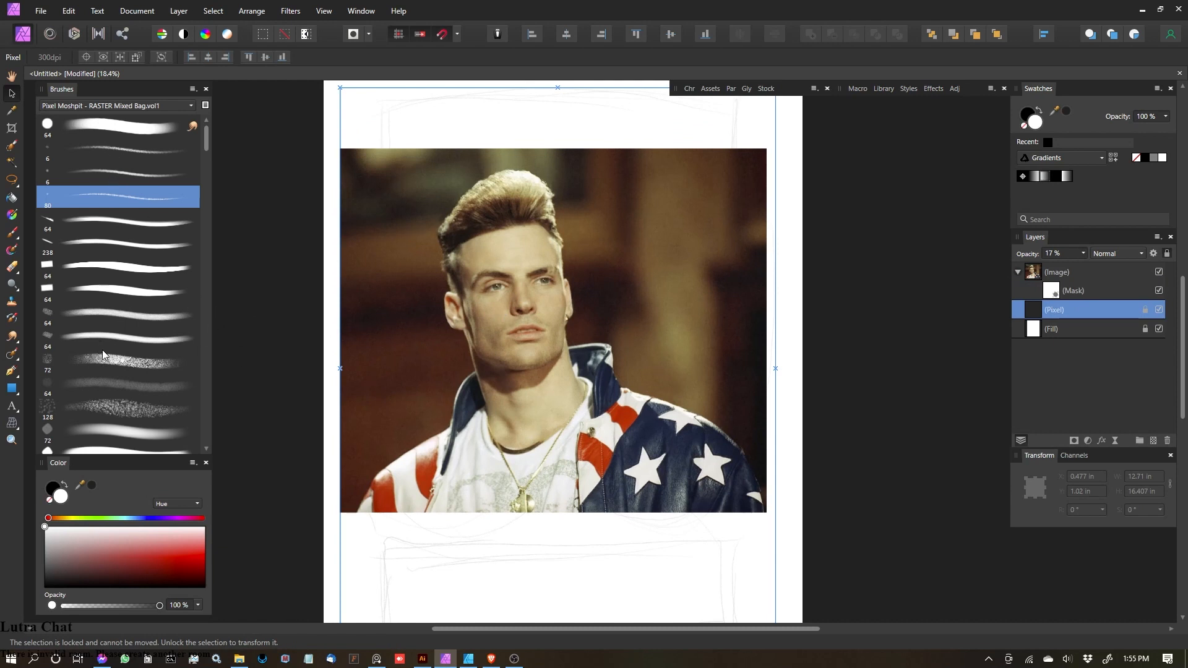
pyautogui.scroll(-3, 127, 347)
pyautogui.scroll(-1, 127, 350)
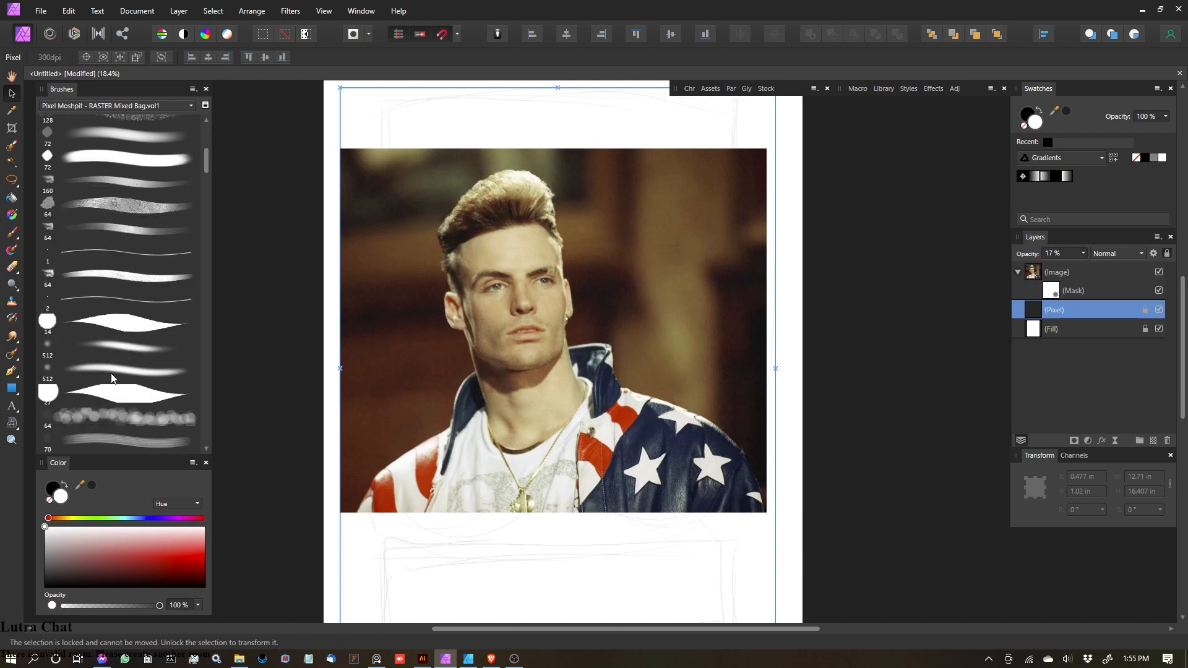
pyautogui.click(111, 371)
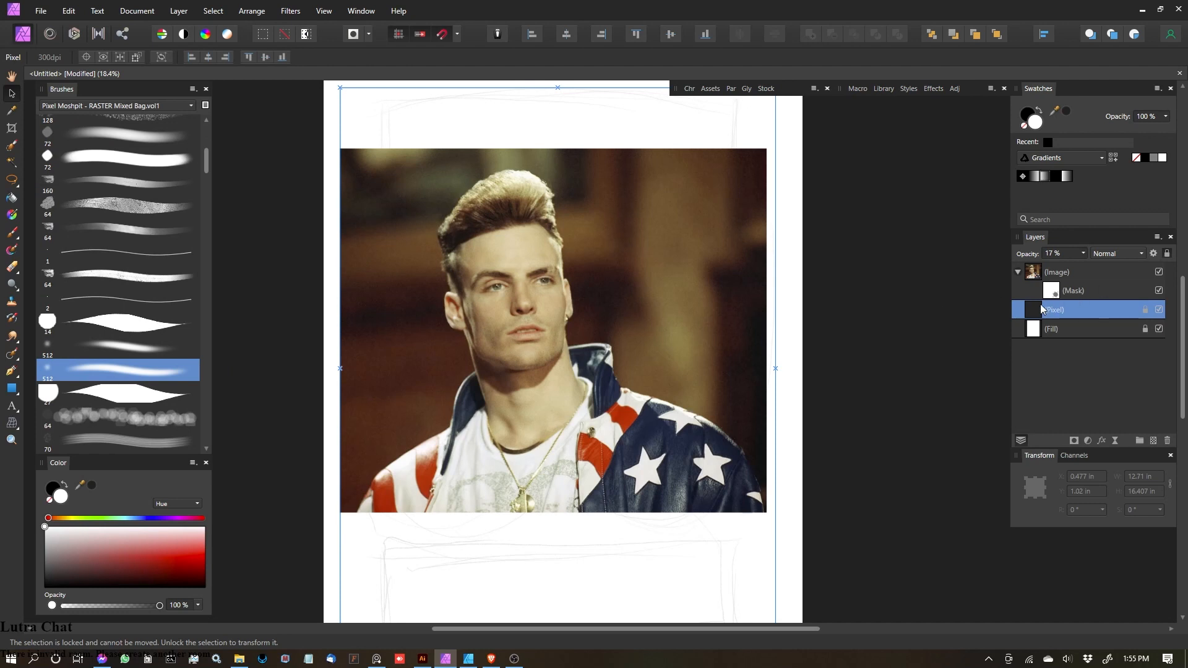
pyautogui.click(1054, 292)
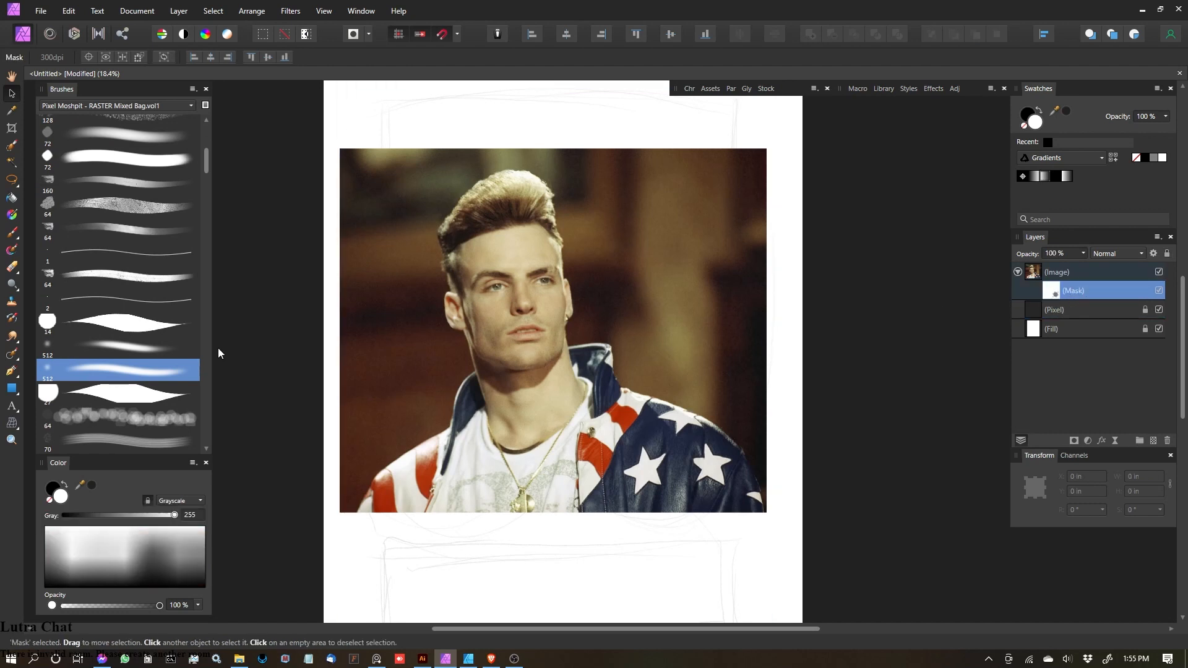
pyautogui.press('b')
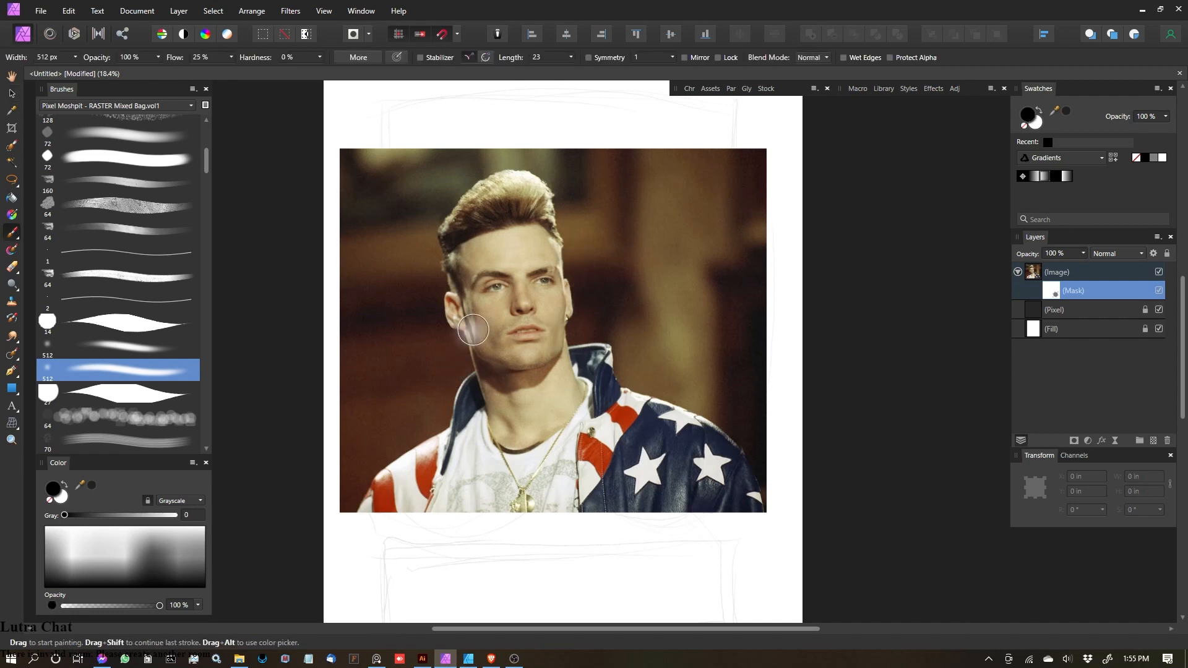
# Step: Paint black on the mask to hide the photo background around the man's head and jacket, varying the brush size as needed
pyautogui.press(']')
pyautogui.press(']')
pyautogui.press(']')
pyautogui.press(']')
pyautogui.press(']')
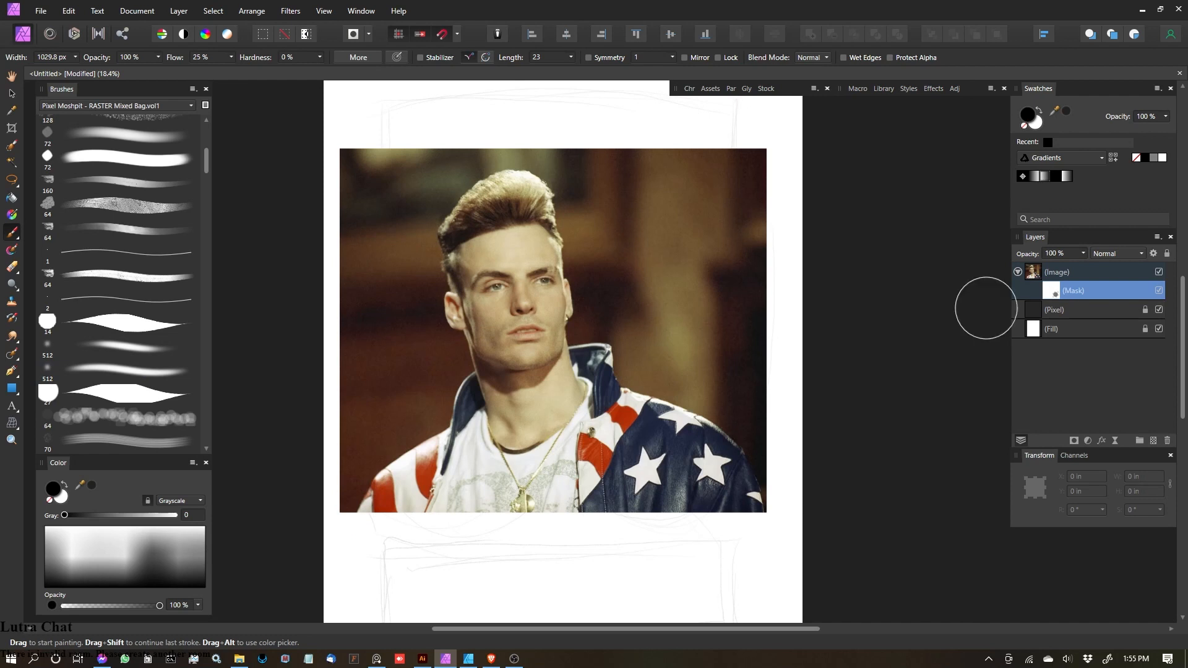
pyautogui.press('[')
pyautogui.press('[')
pyautogui.press(']')
pyautogui.press(']')
pyautogui.moveTo(387, 555)
pyautogui.mouseDown()
pyautogui.moveTo(345, 380)
pyautogui.moveTo(342, 553)
pyautogui.moveTo(368, 510)
pyautogui.moveTo(440, 556)
pyautogui.moveTo(352, 467)
pyautogui.moveTo(485, 559)
pyautogui.moveTo(421, 512)
pyautogui.moveTo(678, 521)
pyautogui.moveTo(444, 507)
pyautogui.moveTo(704, 533)
pyautogui.moveTo(468, 526)
pyautogui.moveTo(754, 522)
pyautogui.moveTo(462, 540)
pyautogui.moveTo(761, 530)
pyautogui.moveTo(484, 542)
pyautogui.moveTo(761, 518)
pyautogui.moveTo(802, 407)
pyautogui.moveTo(753, 591)
pyautogui.moveTo(791, 322)
pyautogui.moveTo(787, 522)
pyautogui.moveTo(777, 105)
pyautogui.moveTo(779, 439)
pyautogui.moveTo(762, 138)
pyautogui.moveTo(808, 458)
pyautogui.moveTo(727, 118)
pyautogui.moveTo(735, 103)
pyautogui.moveTo(766, 150)
pyautogui.moveTo(359, 130)
pyautogui.moveTo(370, 122)
pyautogui.moveTo(333, 223)
pyautogui.moveTo(346, 133)
pyautogui.moveTo(340, 303)
pyautogui.moveTo(332, 278)
pyautogui.moveTo(405, 124)
pyautogui.moveTo(604, 134)
pyautogui.moveTo(421, 140)
pyautogui.moveTo(752, 151)
pyautogui.mouseUp()
pyautogui.press(']')
pyautogui.press(']')
pyautogui.press(']')
pyautogui.press('[')
pyautogui.press('[')
pyautogui.press(']')
pyautogui.press(']')
pyautogui.press('[')
pyautogui.press('[')
pyautogui.press('[')
pyautogui.press(']')
pyautogui.press('[')
pyautogui.moveTo(493, 137); pyautogui.dragTo(435, 178)
pyautogui.press('[')
pyautogui.press('[')
pyautogui.press('[')
pyautogui.press(']')
pyautogui.press(']')
pyautogui.moveTo(495, 150)
pyautogui.mouseDown()
pyautogui.moveTo(409, 213)
pyautogui.moveTo(427, 169)
pyautogui.moveTo(352, 247)
pyautogui.moveTo(452, 157)
pyautogui.moveTo(386, 267)
pyautogui.moveTo(412, 199)
pyautogui.moveTo(356, 398)
pyautogui.moveTo(363, 449)
pyautogui.moveTo(416, 411)
pyautogui.moveTo(379, 454)
pyautogui.moveTo(438, 421)
pyautogui.moveTo(439, 362)
pyautogui.moveTo(390, 406)
pyautogui.moveTo(423, 216)
pyautogui.moveTo(419, 336)
pyautogui.moveTo(451, 364)
pyautogui.moveTo(436, 375)
pyautogui.moveTo(431, 328)
pyautogui.moveTo(411, 308)
pyautogui.moveTo(391, 398)
pyautogui.mouseUp()
pyautogui.press('[')
pyautogui.press('[')
pyautogui.press('[')
pyautogui.press('[')
pyautogui.press('[')
pyautogui.press('[')
pyautogui.press(']')
pyautogui.press(']')
pyautogui.press(']')
pyautogui.press(']')
pyautogui.press('[')
pyautogui.press('[')
pyautogui.moveTo(741, 396)
pyautogui.mouseDown()
pyautogui.moveTo(756, 432)
pyautogui.moveTo(711, 398)
pyautogui.moveTo(639, 373)
pyautogui.moveTo(612, 325)
pyautogui.moveTo(591, 318)
pyautogui.moveTo(579, 226)
pyautogui.moveTo(549, 151)
pyautogui.moveTo(639, 328)
pyautogui.moveTo(693, 347)
pyautogui.moveTo(718, 287)
pyautogui.moveTo(718, 247)
pyautogui.mouseUp()
pyautogui.press(']')
pyautogui.press('[')
pyautogui.press(']')
pyautogui.press(']')
pyautogui.moveTo(605, 177); pyautogui.dragTo(625, 252)
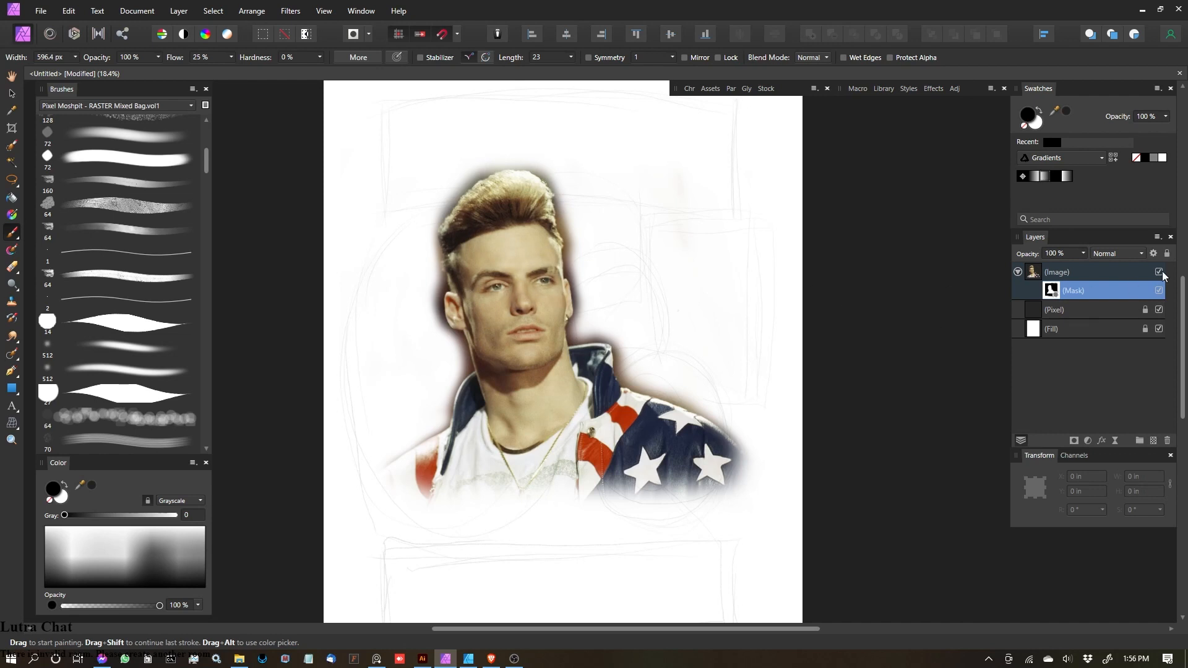
# Step: Delete the painted mask from the portrait image
pyautogui.click(1166, 440)
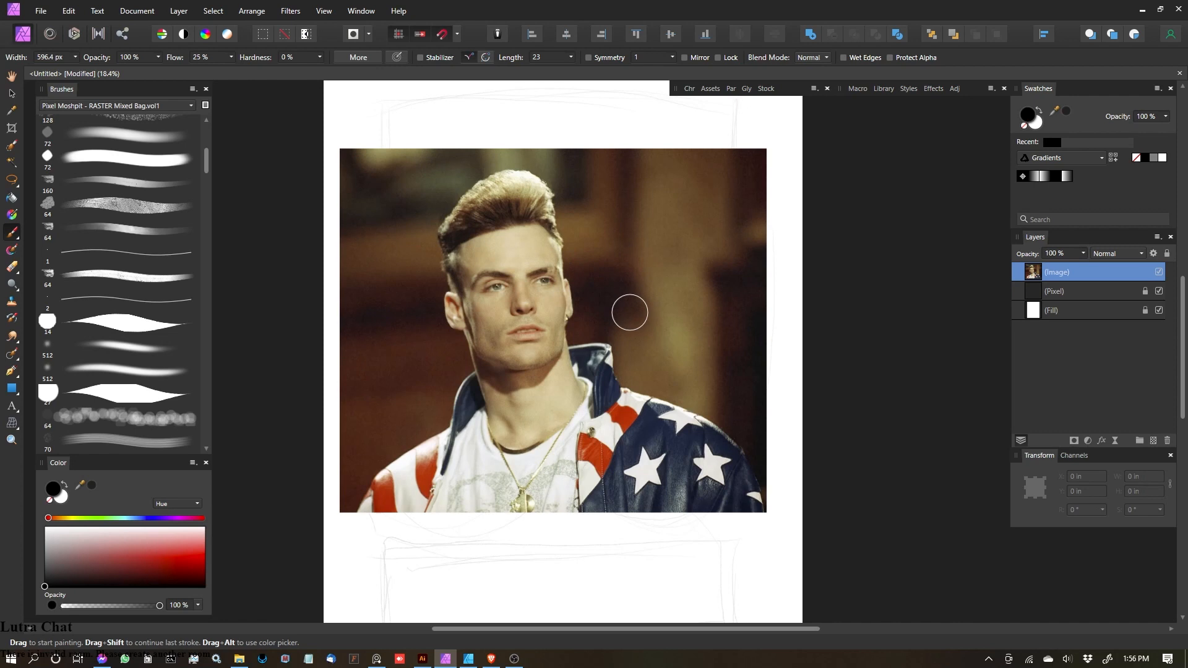
# Step: Start a Pen tool outline at the photo's bottom edge and trace up the star-covered sleeve onto the shoulder
pyautogui.press('p')
pyautogui.keyDown('ctrl'); pyautogui.scroll(3, 702, 350); pyautogui.keyUp('ctrl')
pyautogui.scroll(-3, 773, 384)
pyautogui.keyDown('ctrl'); pyautogui.scroll(3, 811, 464); pyautogui.keyUp('ctrl')
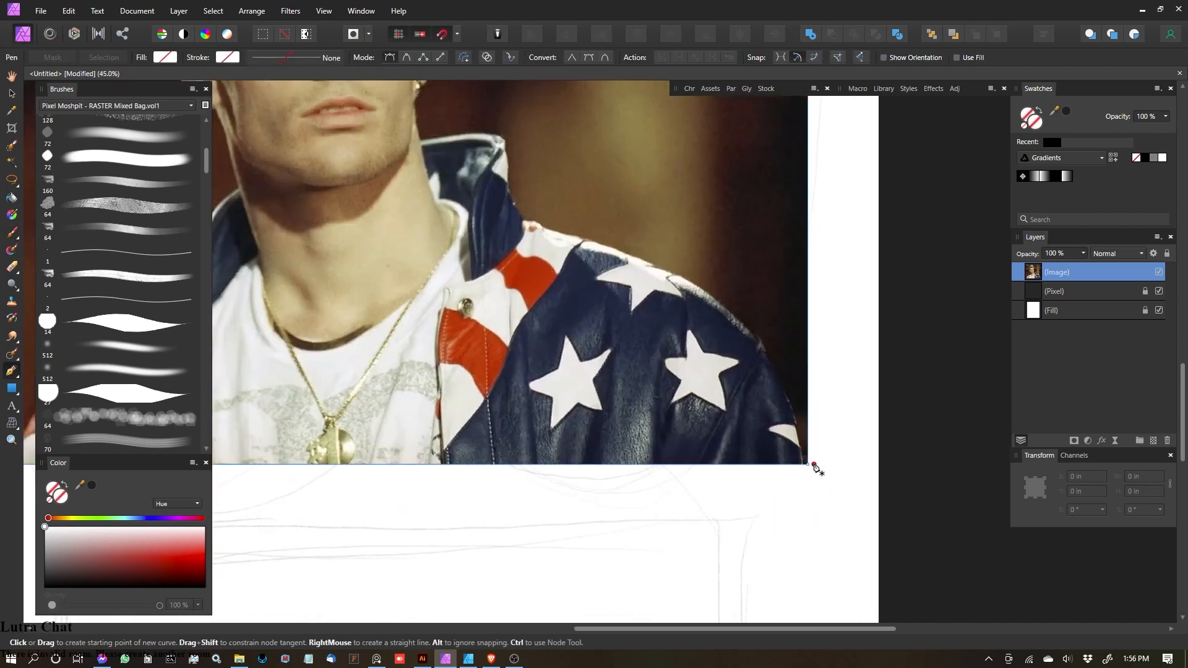
pyautogui.keyDown('ctrl'); pyautogui.scroll(2, 798, 485); pyautogui.keyUp('ctrl')
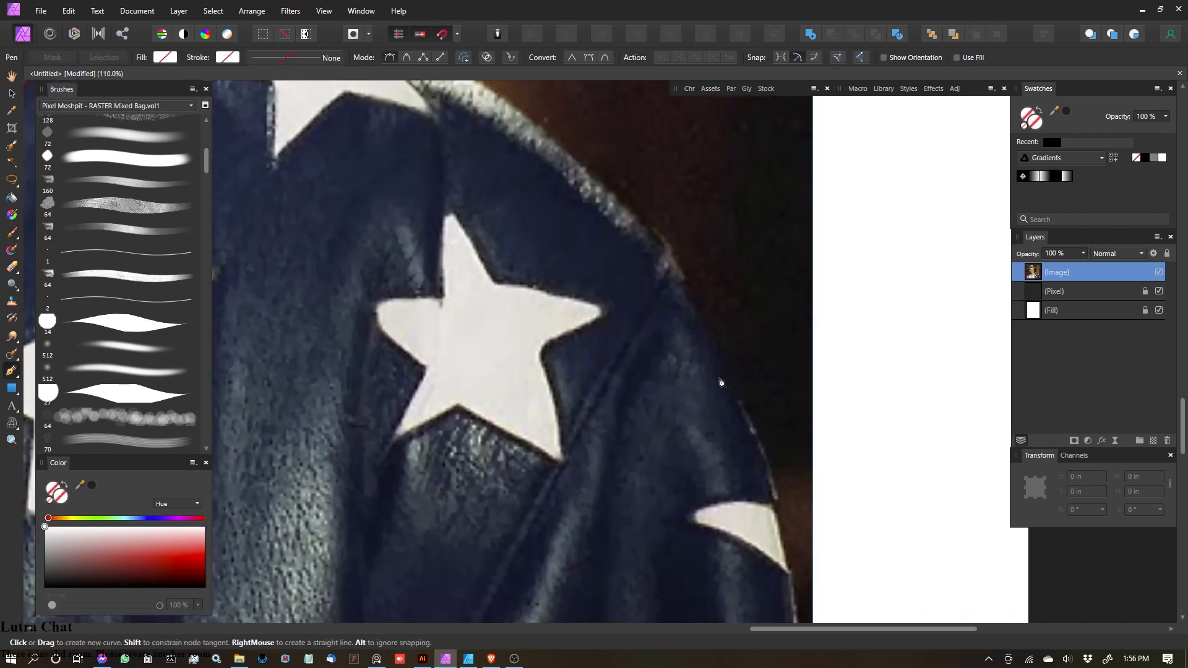
pyautogui.moveTo(749, 432); pyautogui.dragTo(700, 336)
pyautogui.moveTo(669, 259); pyautogui.dragTo(600, 194)
pyautogui.moveTo(597, 186); pyautogui.dragTo(902, 464)
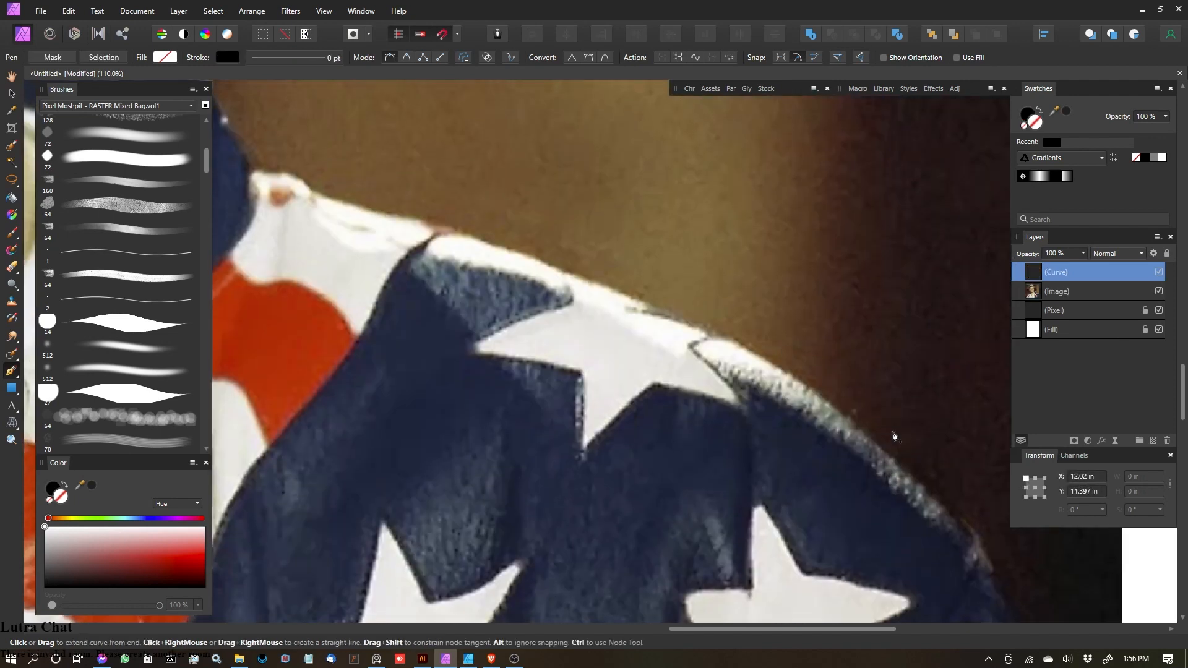
pyautogui.moveTo(723, 337); pyautogui.dragTo(665, 315)
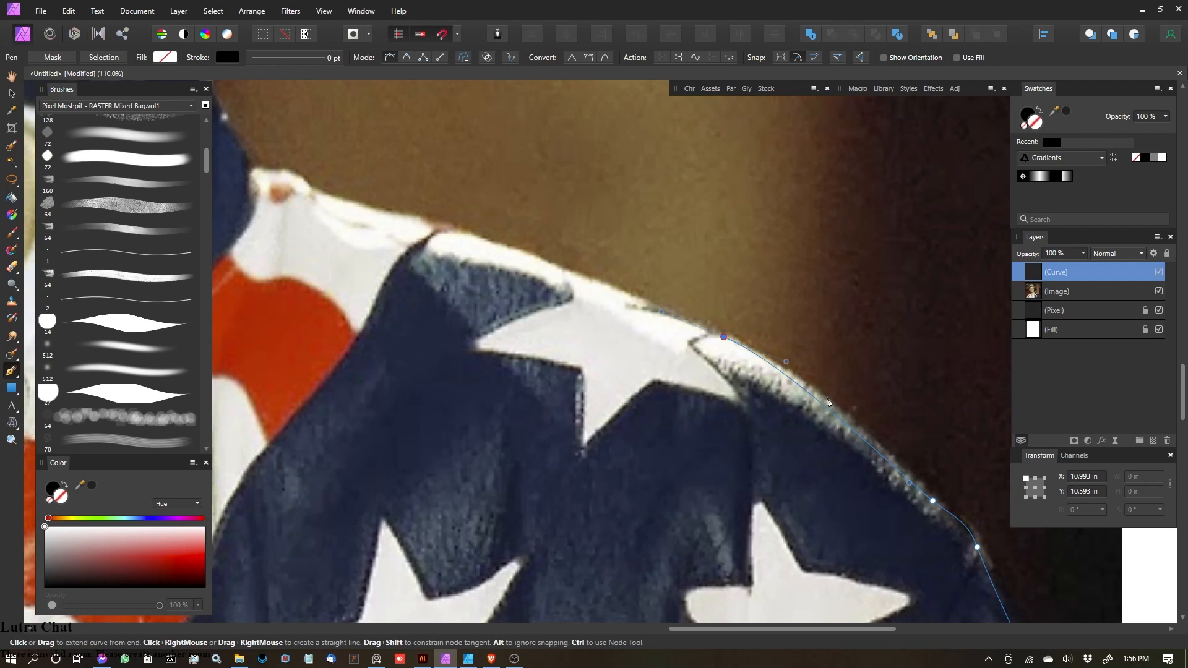
# Step: Continue the pen outline along the top of the starred shoulder to the base of the jacket collar
pyautogui.scroll(4, 829, 402)
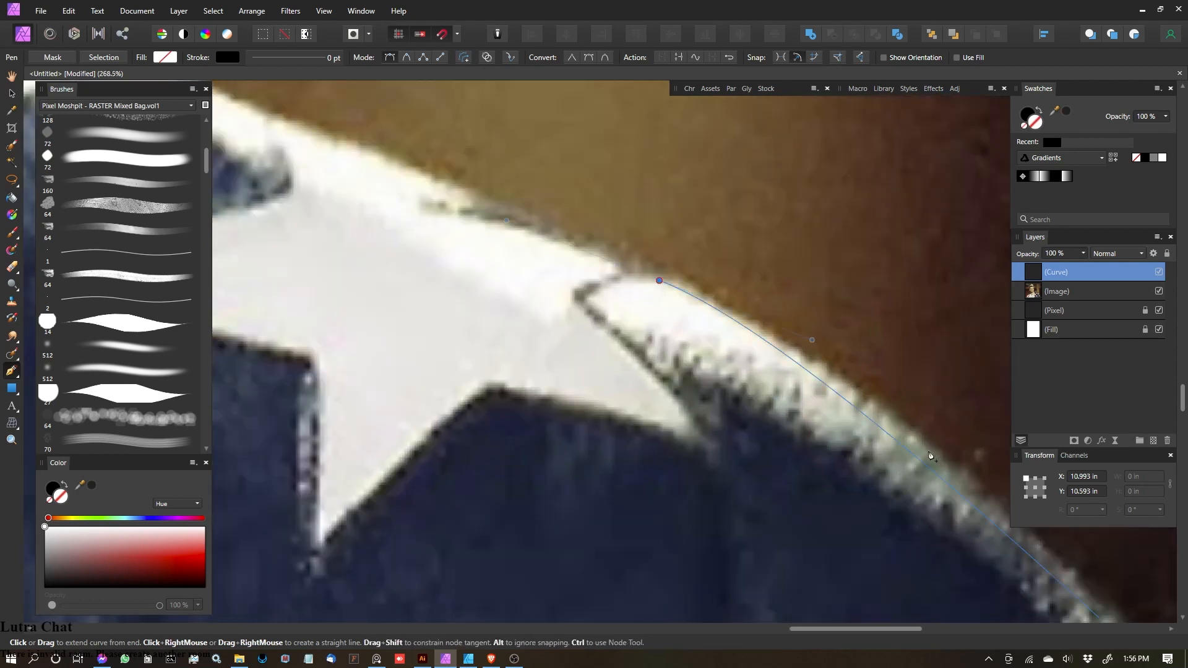
pyautogui.scroll(-4, 931, 461)
pyautogui.moveTo(747, 348); pyautogui.dragTo(652, 304)
pyautogui.moveTo(652, 302); pyautogui.dragTo(782, 370)
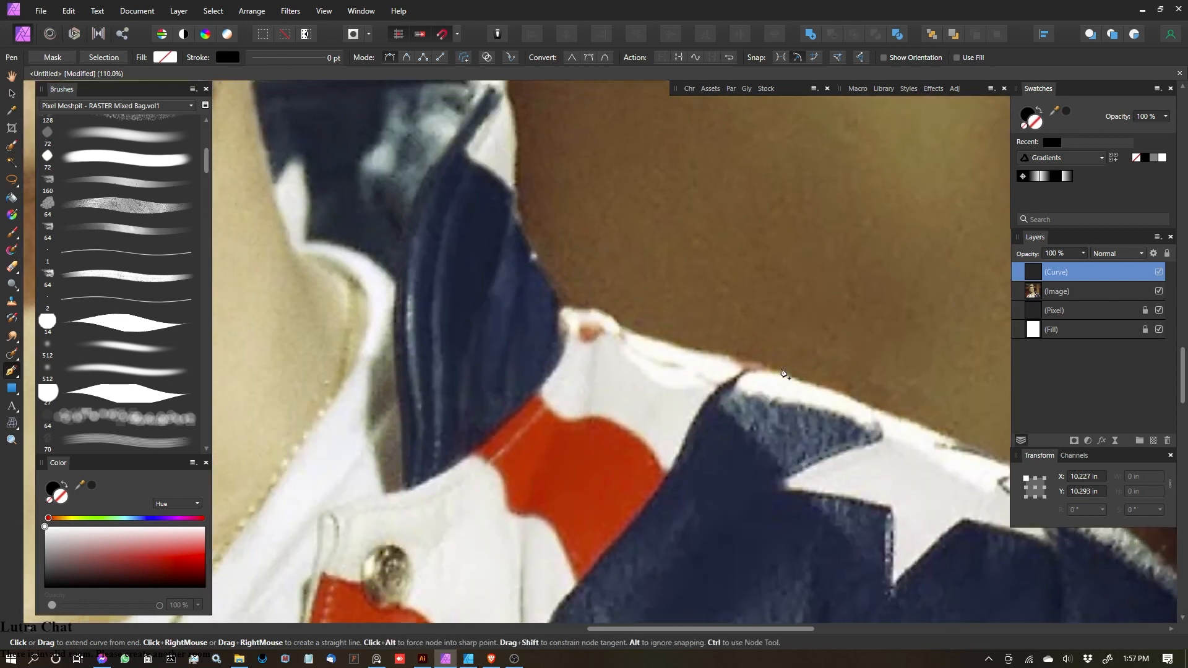
pyautogui.scroll(2, 743, 387)
pyautogui.moveTo(660, 355); pyautogui.dragTo(594, 332)
pyautogui.click(556, 316)
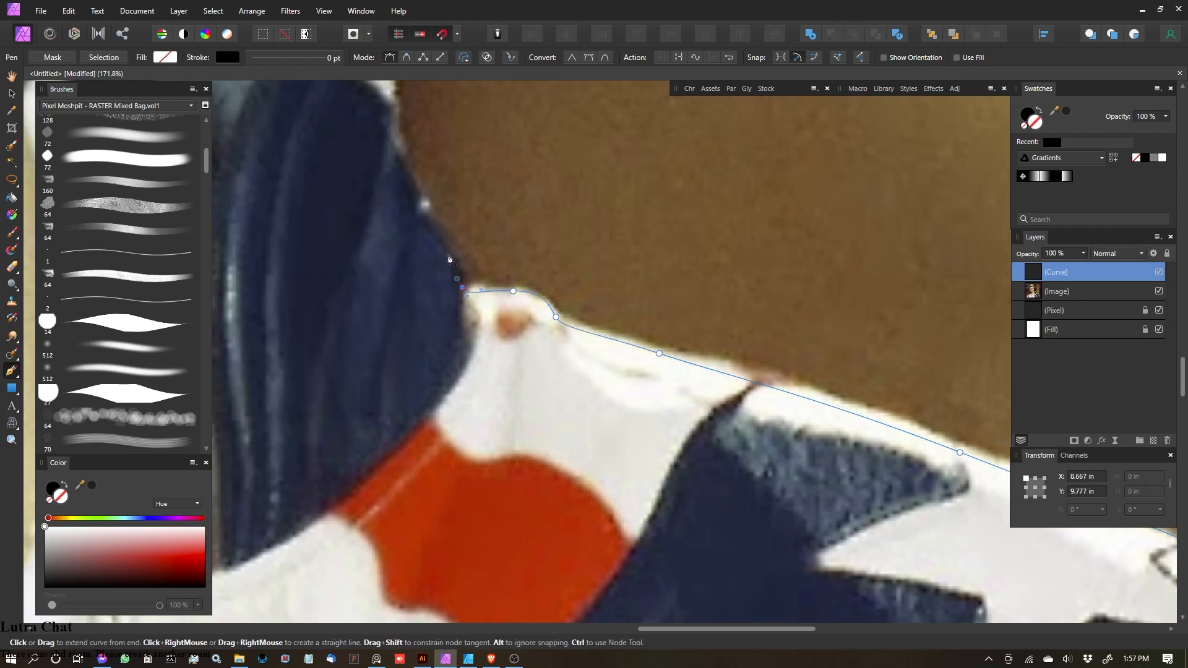
# Step: Trace up the outer edge of the raised collar and along its white rim to the neck
pyautogui.moveTo(445, 224); pyautogui.dragTo(607, 406)
pyautogui.moveTo(554, 304); pyautogui.dragTo(555, 265)
pyautogui.moveTo(549, 191); pyautogui.dragTo(642, 437)
pyautogui.moveTo(638, 396); pyautogui.dragTo(624, 380)
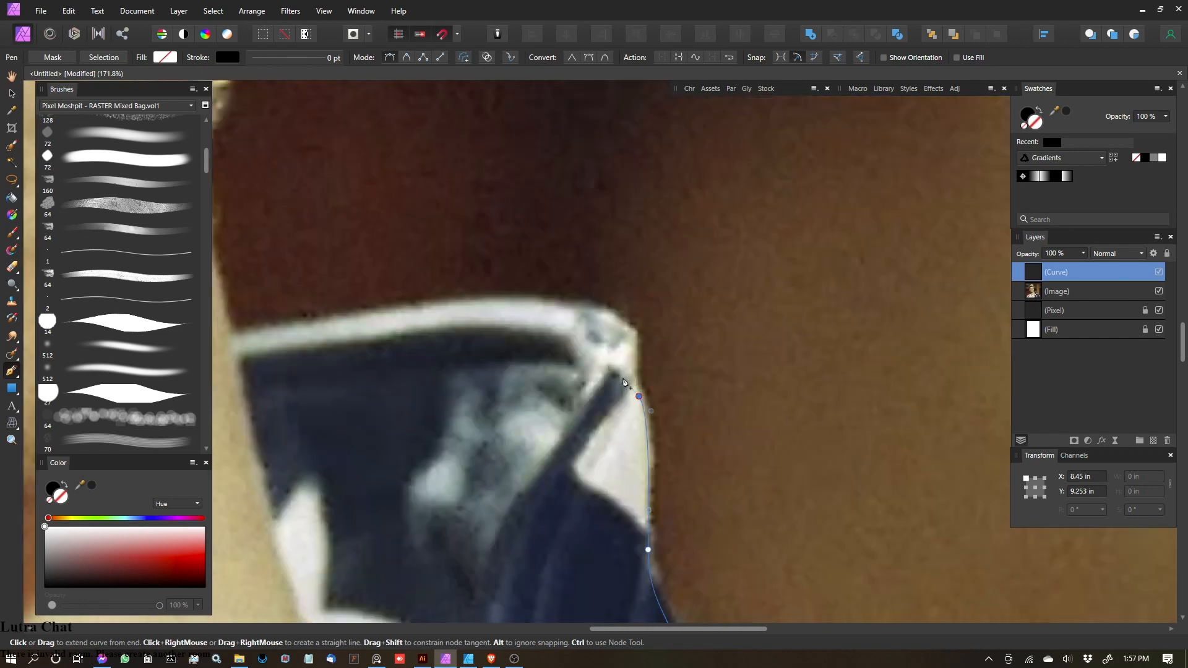
pyautogui.moveTo(621, 321); pyautogui.dragTo(602, 307)
pyautogui.moveTo(441, 304); pyautogui.dragTo(392, 311)
pyautogui.moveTo(261, 330); pyautogui.dragTo(635, 341)
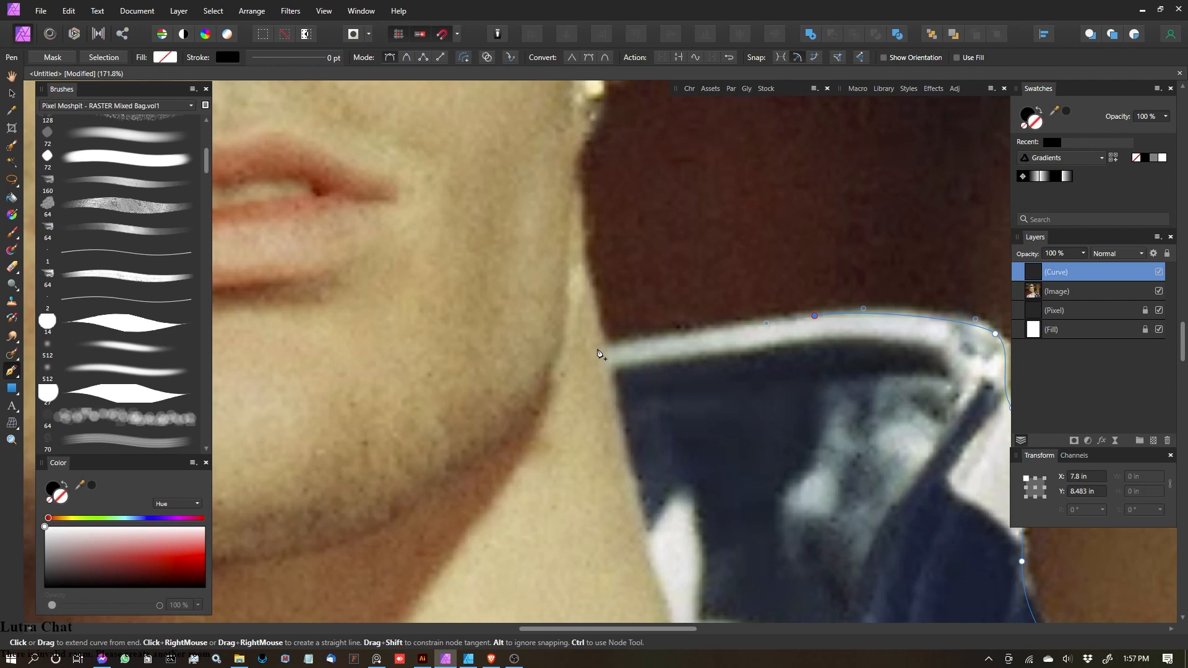
pyautogui.click(604, 342)
# Step: Extend the outline from the neck past the jaw and earring and around the ear to the temple
pyautogui.moveTo(621, 182); pyautogui.dragTo(645, 476)
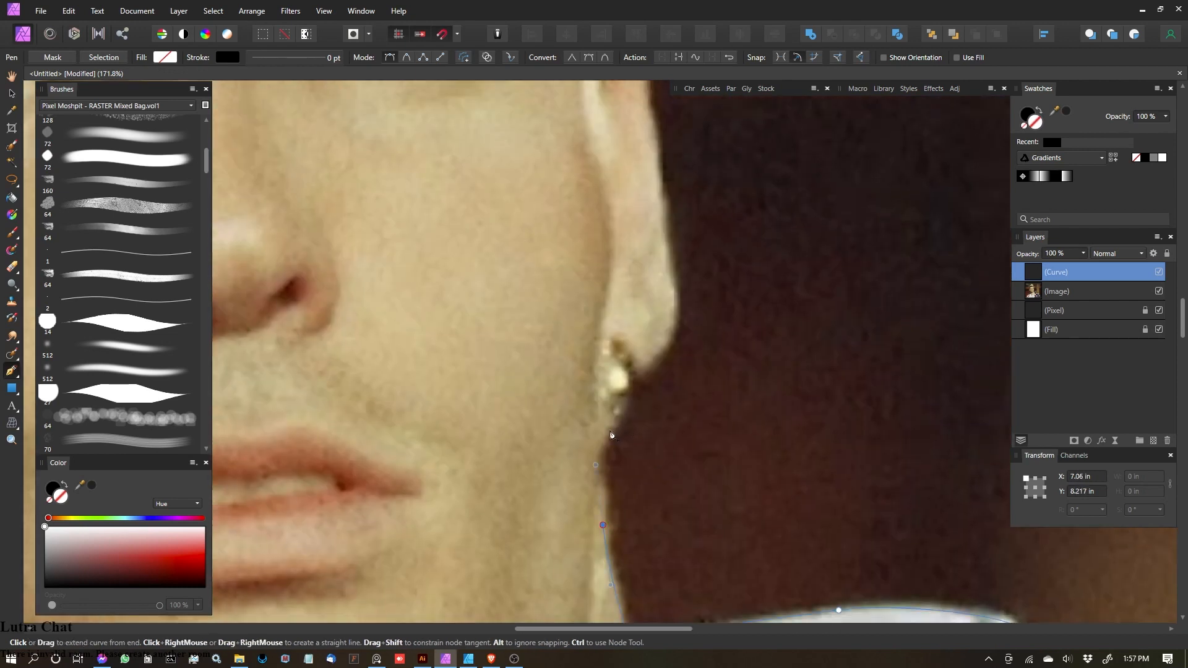
pyautogui.moveTo(679, 341); pyautogui.dragTo(664, 242)
pyautogui.moveTo(666, 298); pyautogui.dragTo(668, 556)
pyautogui.moveTo(646, 354); pyautogui.dragTo(645, 324)
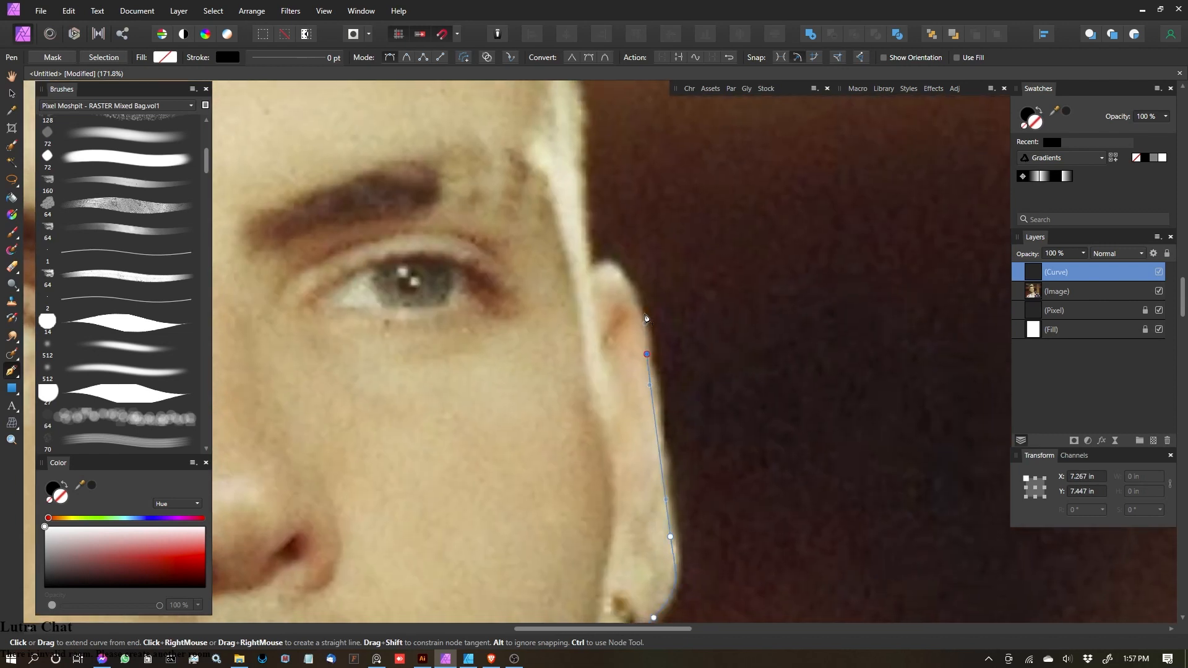
pyautogui.click(585, 273)
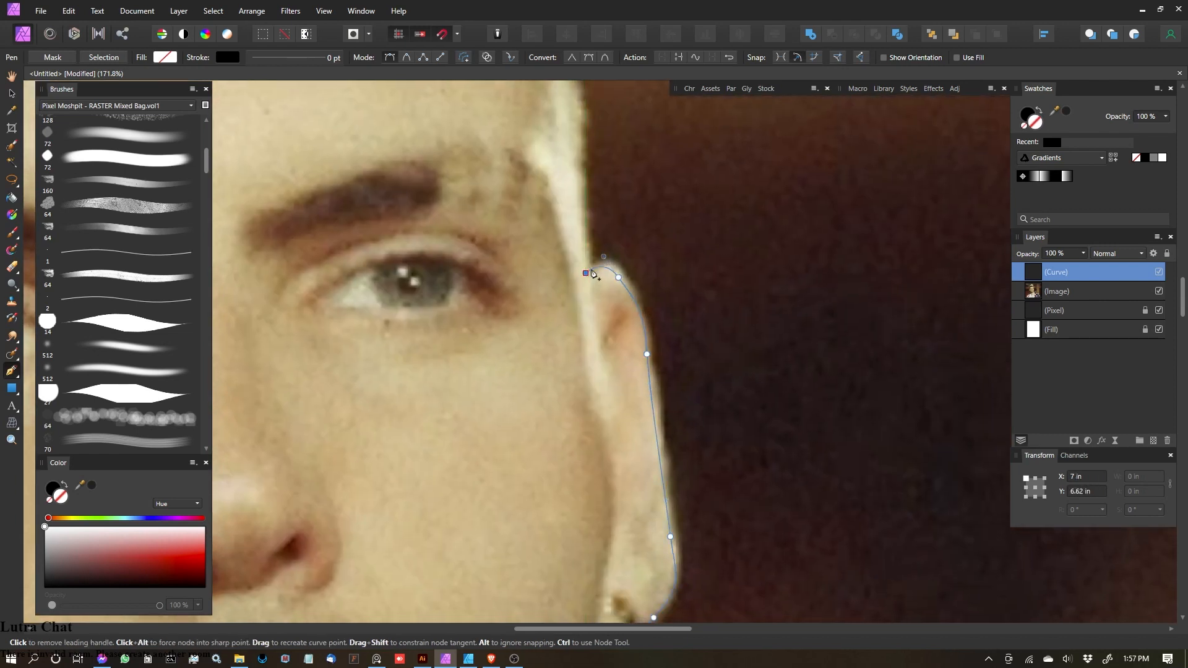
# Step: Extend the outline up the temple to the hairline and undo the last point placed beside the hair
pyautogui.moveTo(574, 120); pyautogui.dragTo(668, 346)
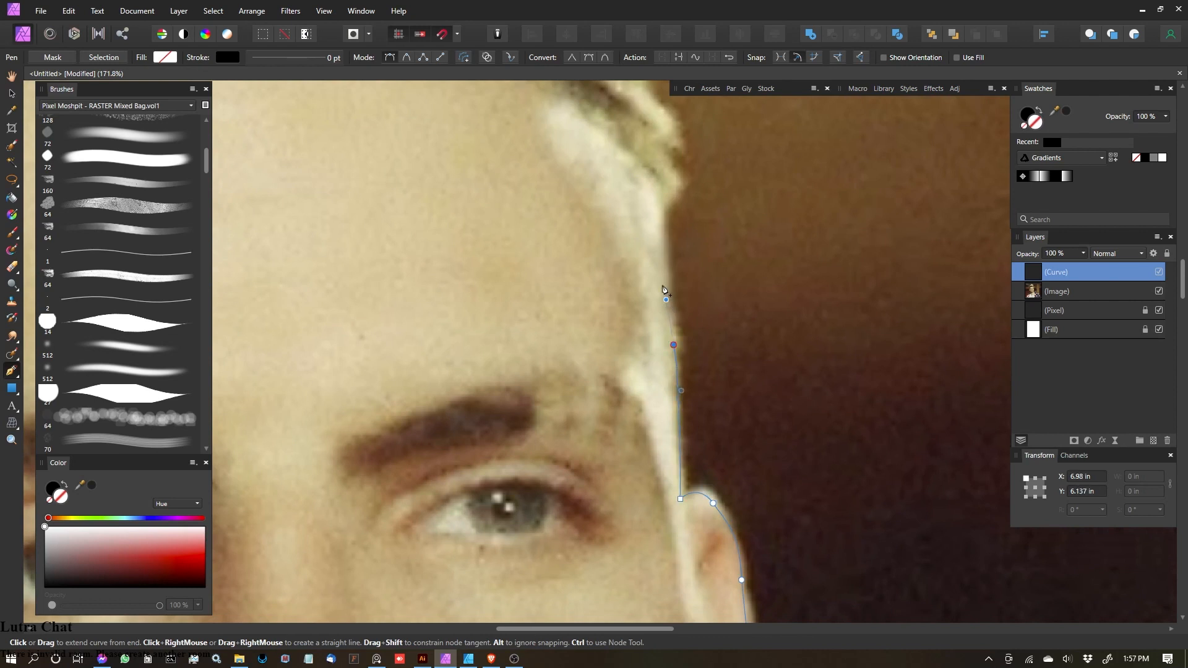
pyautogui.scroll(-2, 661, 239)
pyautogui.moveTo(716, 233); pyautogui.dragTo(790, 472)
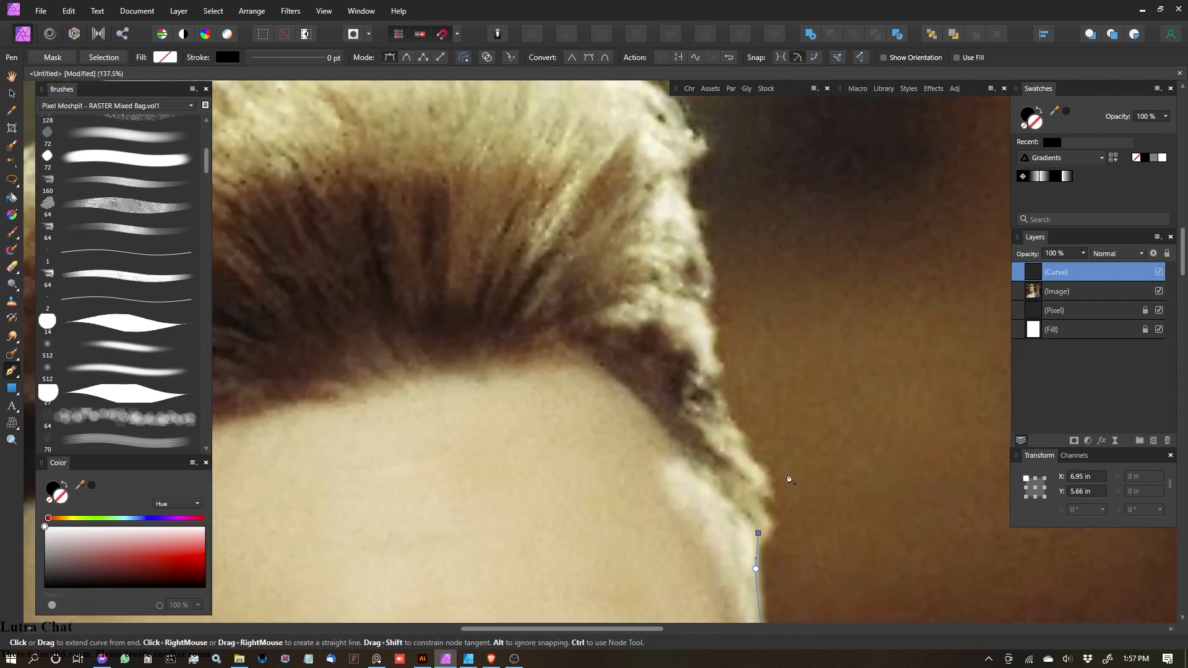
pyautogui.scroll(-2, 750, 456)
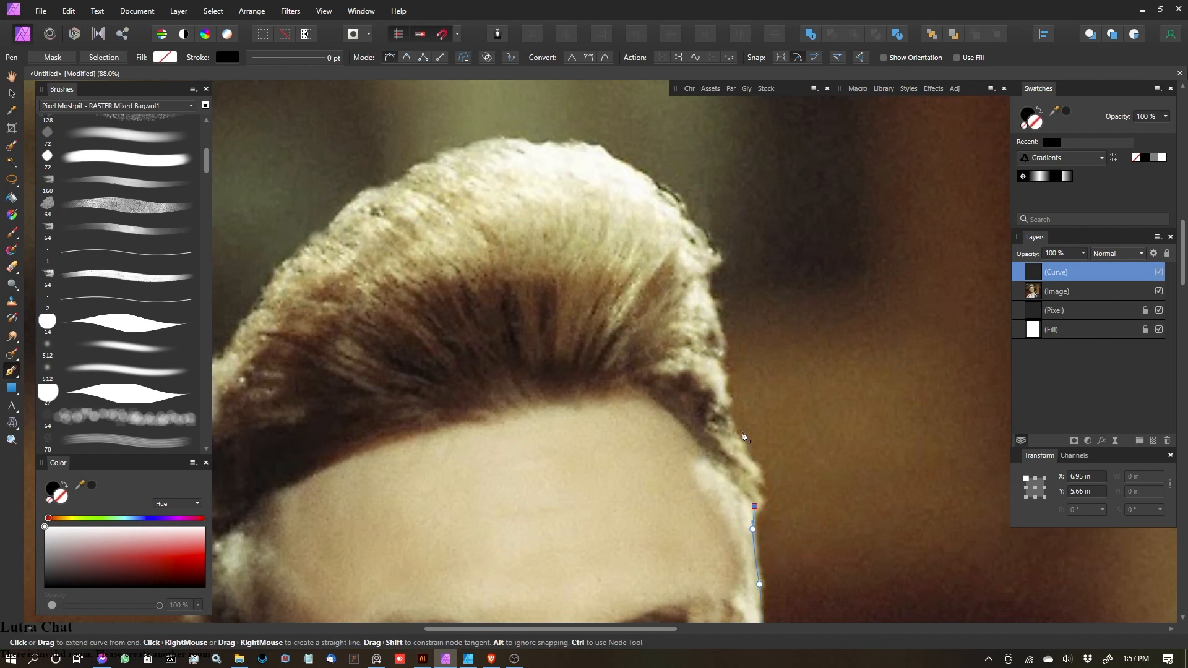
pyautogui.scroll(-1, 604, 366)
pyautogui.scroll(3, 603, 379)
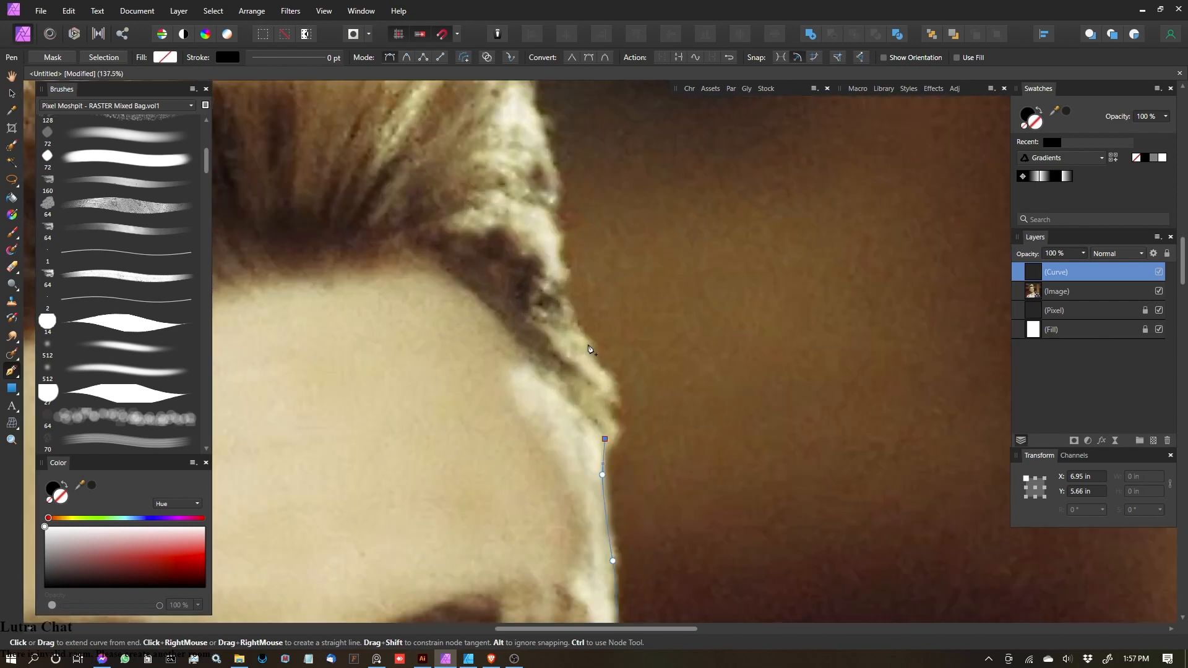
pyautogui.scroll(-2, 589, 349)
pyautogui.moveTo(589, 273); pyautogui.dragTo(621, 404)
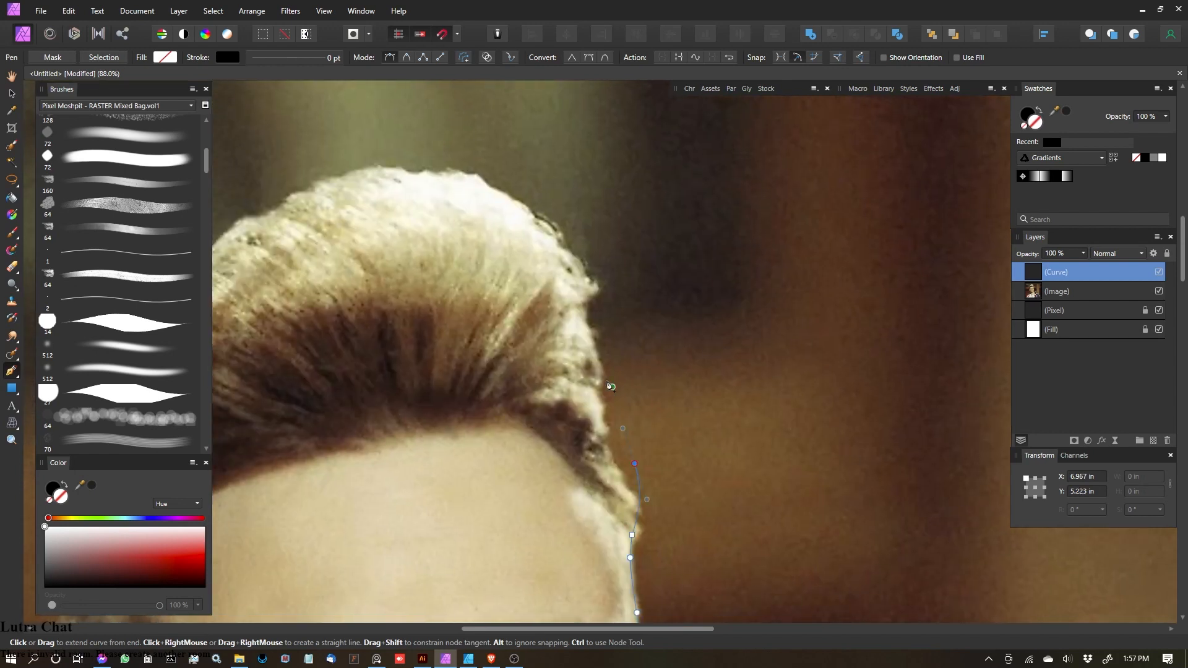
pyautogui.hotkey('ctrl', 'z')
# Step: Trace the right edge of the hair with closely spaced points up to the crown
pyautogui.moveTo(624, 492); pyautogui.dragTo(617, 479)
pyautogui.moveTo(604, 428); pyautogui.dragTo(602, 394)
pyautogui.moveTo(582, 320); pyautogui.dragTo(587, 308)
pyautogui.click(578, 272)
pyautogui.click(566, 252)
pyautogui.click(550, 241)
pyautogui.click(537, 222)
pyautogui.click(519, 208)
pyautogui.click(495, 191)
# Step: Continue the outline across the top of the hair with short curve segments
pyautogui.press('space')
pyautogui.moveTo(314, 141); pyautogui.dragTo(524, 172)
pyautogui.moveTo(683, 212); pyautogui.dragTo(664, 208)
pyautogui.click(652, 211)
pyautogui.click(616, 206)
pyautogui.click(580, 202)
pyautogui.click(549, 210)
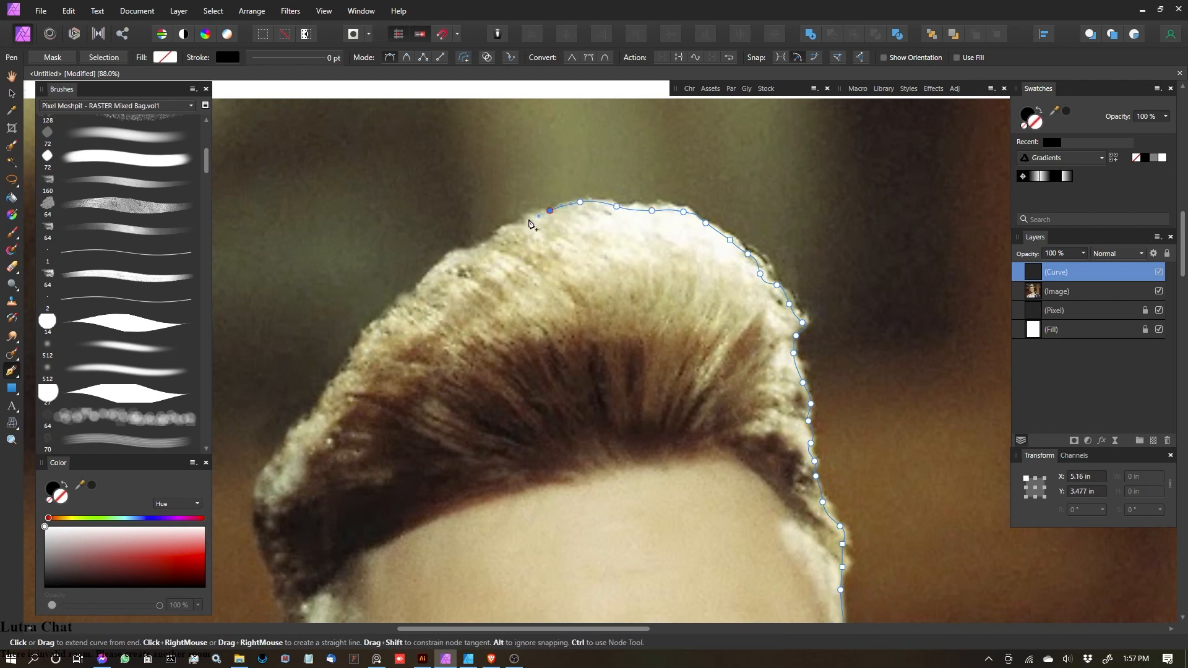
# Step: Trace down the upper left slope of the hair, following its uneven edge
pyautogui.click(513, 231)
pyautogui.click(488, 240)
pyautogui.click(469, 252)
pyautogui.click(445, 257)
pyautogui.click(427, 281)
pyautogui.moveTo(410, 299); pyautogui.dragTo(401, 304)
pyautogui.moveTo(389, 309); pyautogui.dragTo(353, 356)
pyautogui.click(375, 331)
# Step: Continue the outline down the left side of the hair toward the sideburn
pyautogui.press('space')
pyautogui.moveTo(514, 304); pyautogui.dragTo(689, 115)
pyautogui.moveTo(522, 153); pyautogui.dragTo(537, 228)
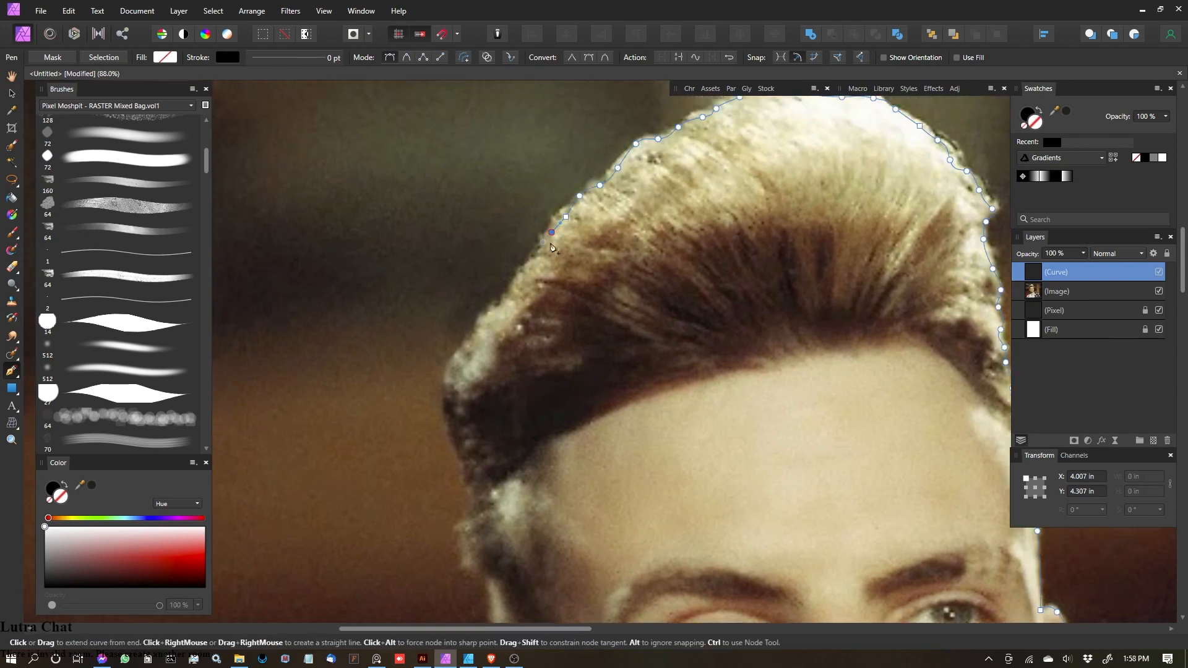
pyautogui.click(476, 326)
pyautogui.click(470, 349)
pyautogui.moveTo(446, 424); pyautogui.dragTo(426, 234)
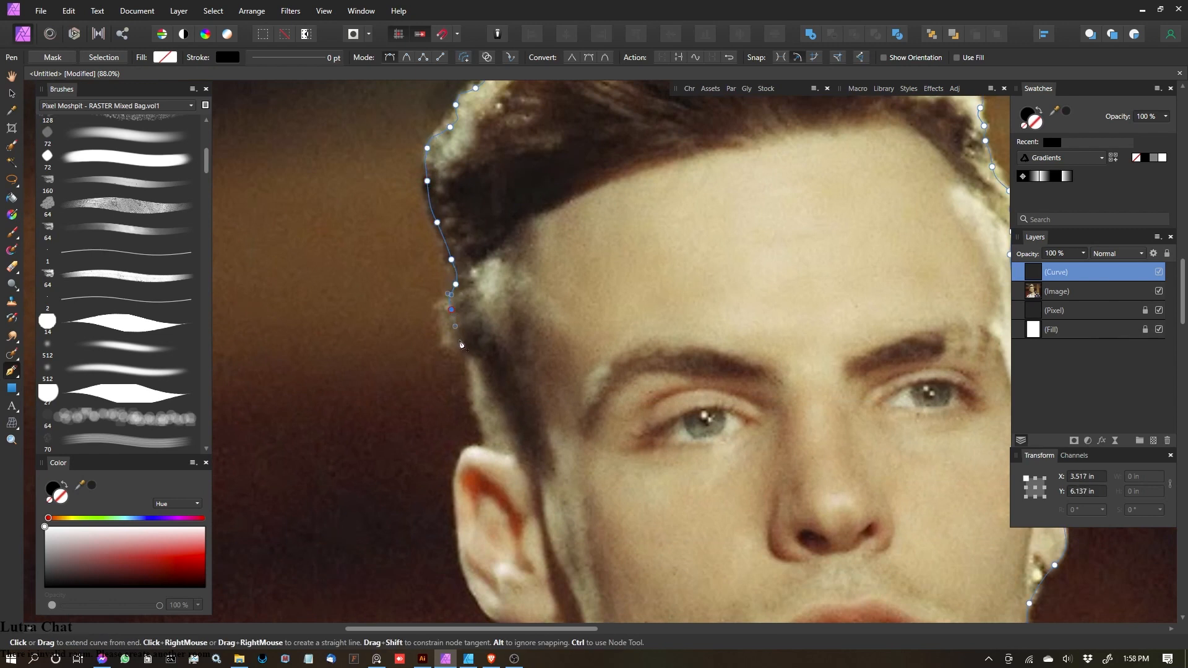
# Step: Trace the sideburn, the left ear and the side of the neck down to the collar
pyautogui.click(454, 325)
pyautogui.moveTo(458, 470); pyautogui.dragTo(427, 332)
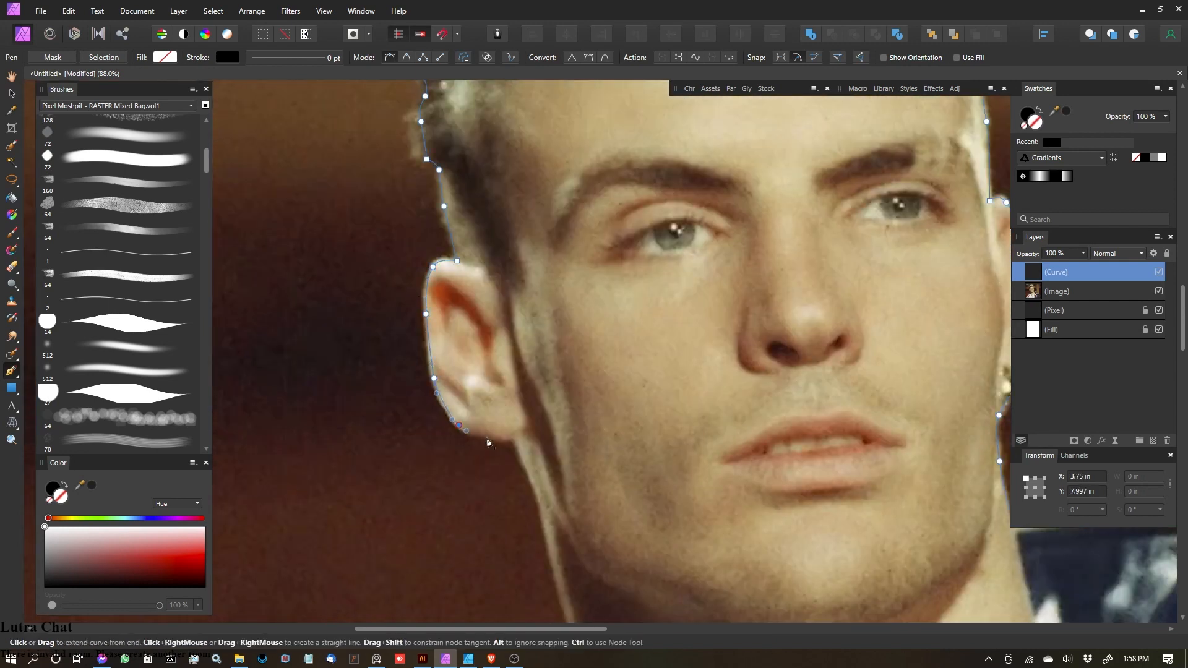
pyautogui.moveTo(528, 485); pyautogui.dragTo(448, 281)
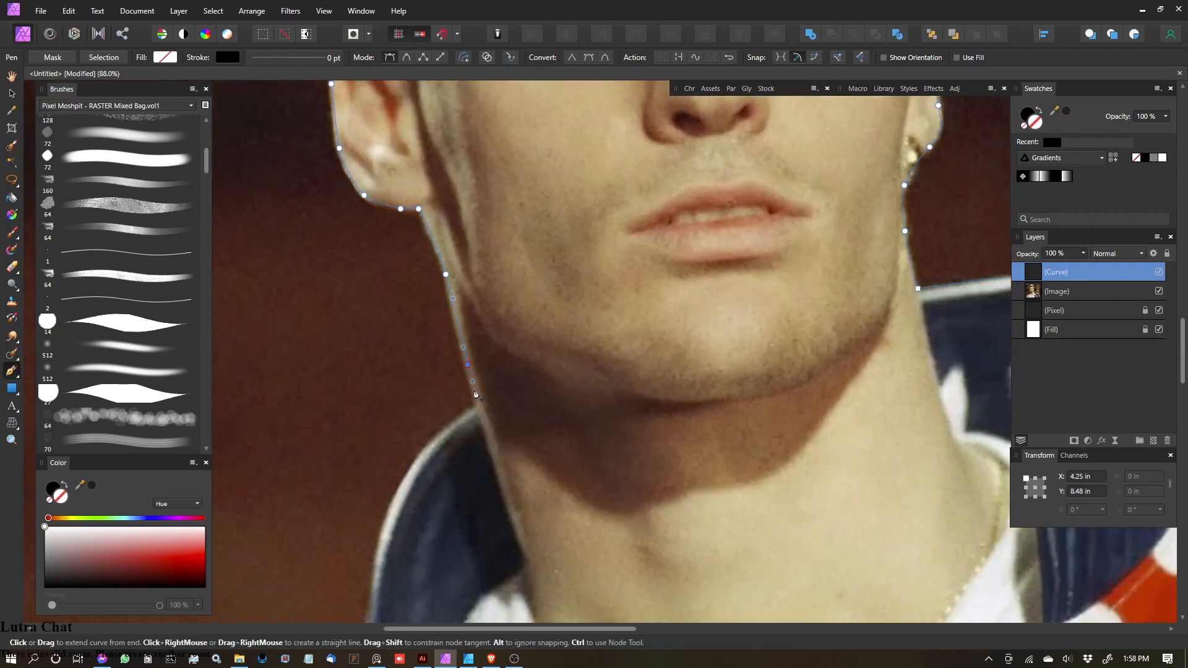
pyautogui.moveTo(478, 413); pyautogui.dragTo(549, 283)
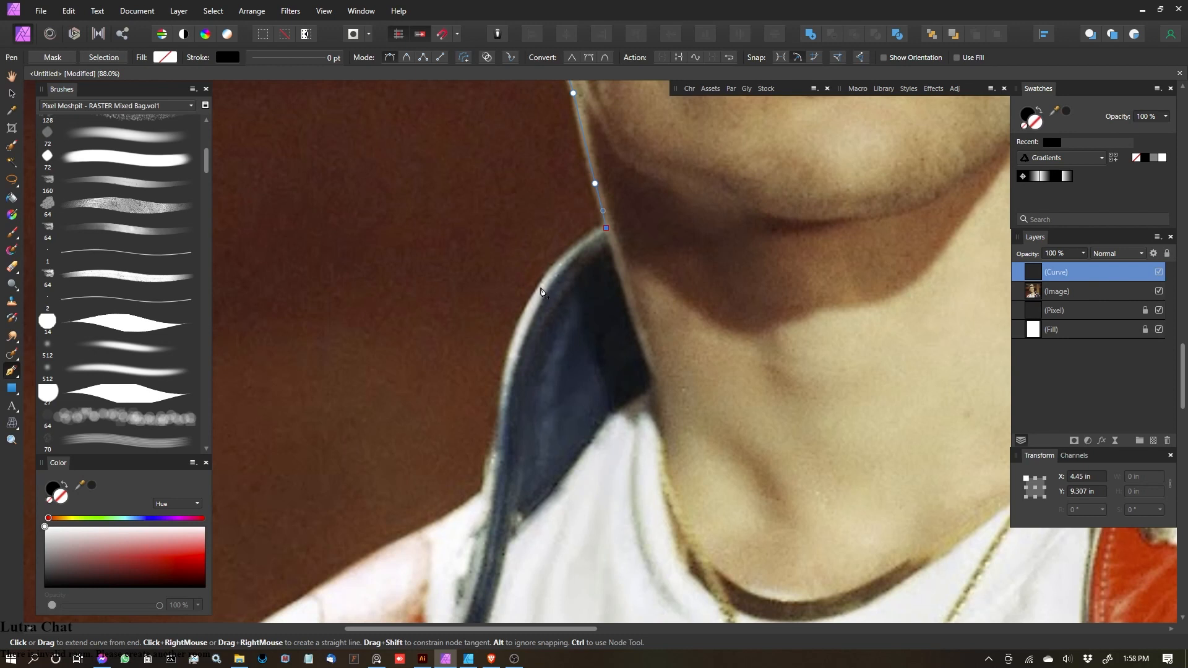
# Step: Trace the left collar edge and the red-and-white shoulder down to the photo's bottom edge
pyautogui.moveTo(505, 386); pyautogui.dragTo(502, 417)
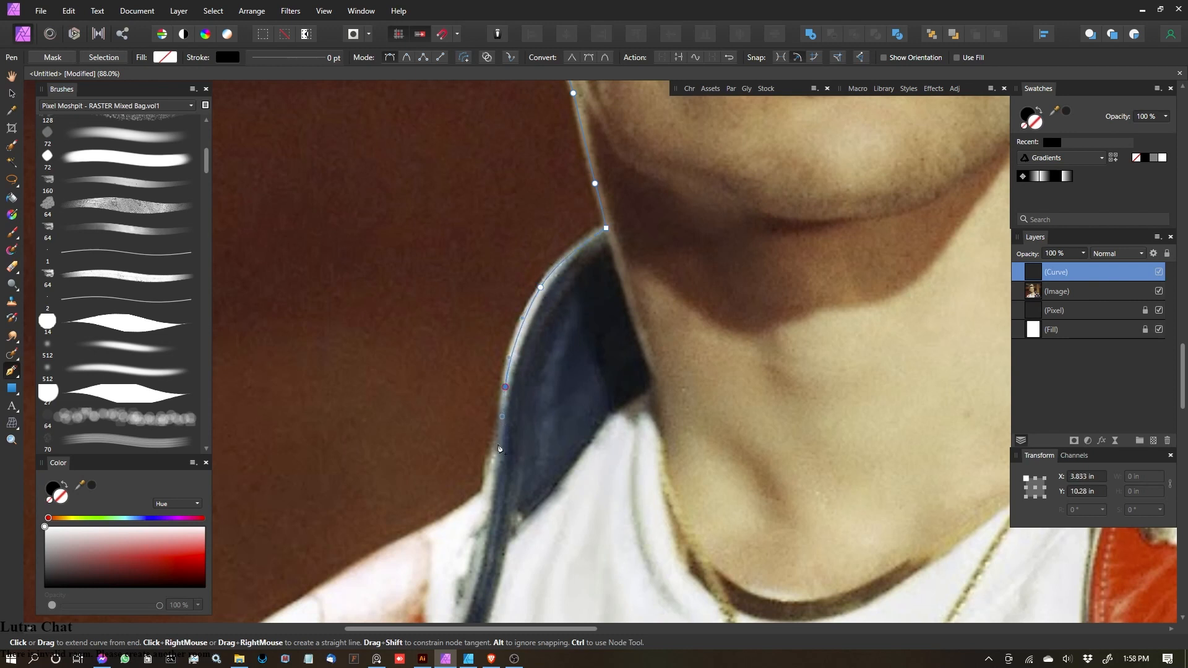
pyautogui.click(477, 496)
pyautogui.moveTo(462, 470); pyautogui.dragTo(667, 267)
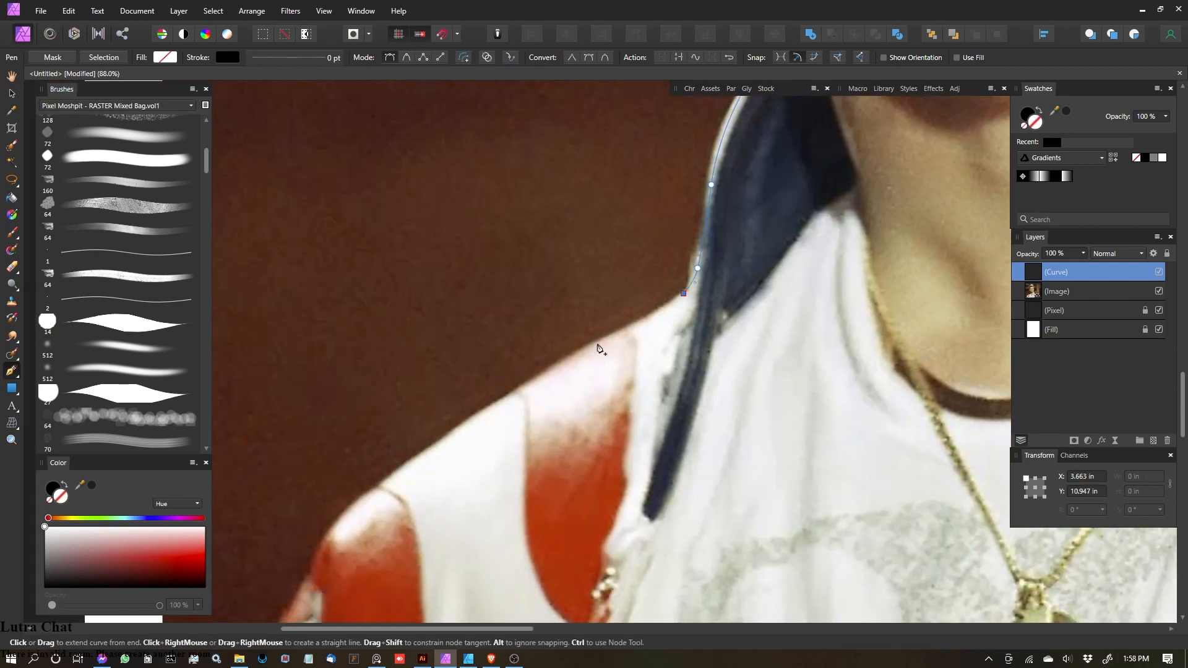
pyautogui.moveTo(400, 471); pyautogui.dragTo(528, 326)
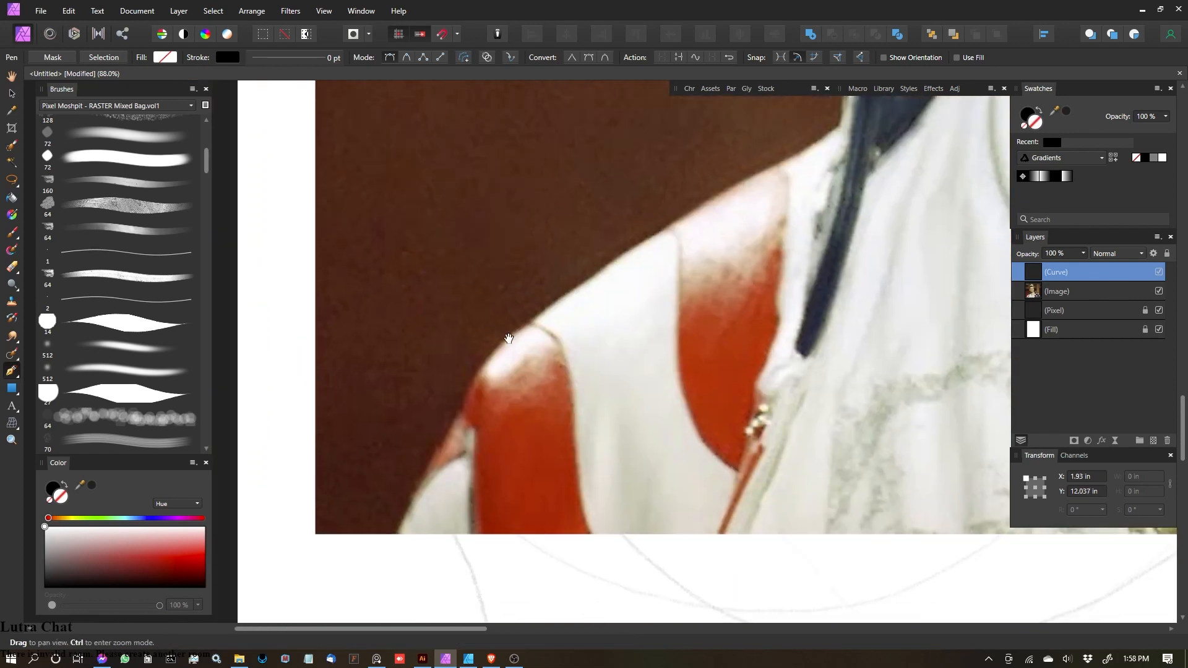
pyautogui.moveTo(482, 371); pyautogui.dragTo(471, 388)
pyautogui.click(429, 472)
pyautogui.click(396, 537)
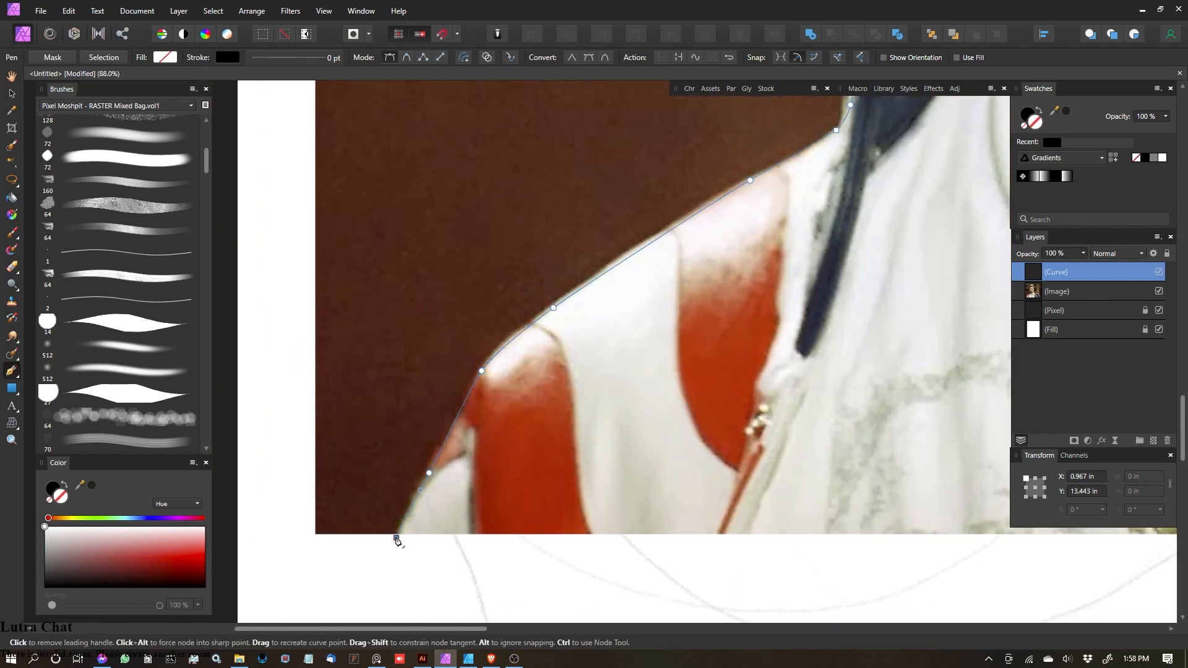
# Step: Close the outline along the photo's bottom edge back at its starting point on the starred sleeve
pyautogui.scroll(-3, 928, 250)
pyautogui.moveTo(928, 250); pyautogui.dragTo(382, 175)
pyautogui.moveTo(869, 285); pyautogui.dragTo(457, 455)
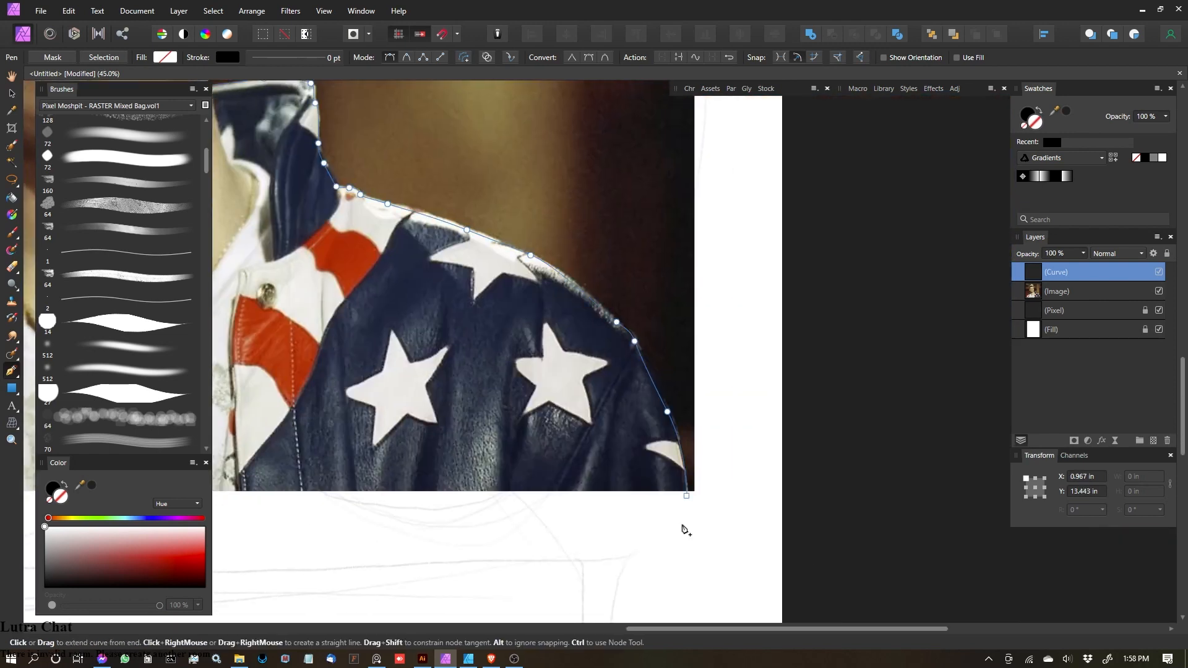
pyautogui.click(685, 497)
pyautogui.scroll(-5, 638, 477)
pyautogui.moveTo(677, 459); pyautogui.dragTo(754, 470)
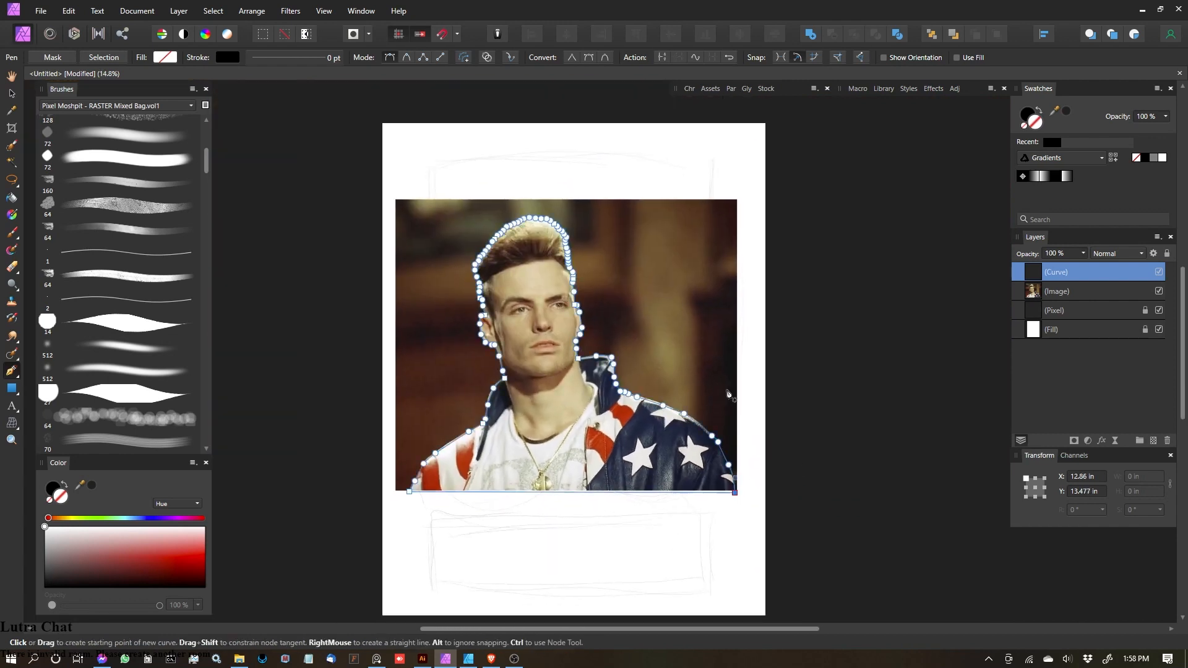
# Step: Swap the closed curve's stroke and fill colours to make it a solid black silhouette without a stroke
pyautogui.click(11, 94)
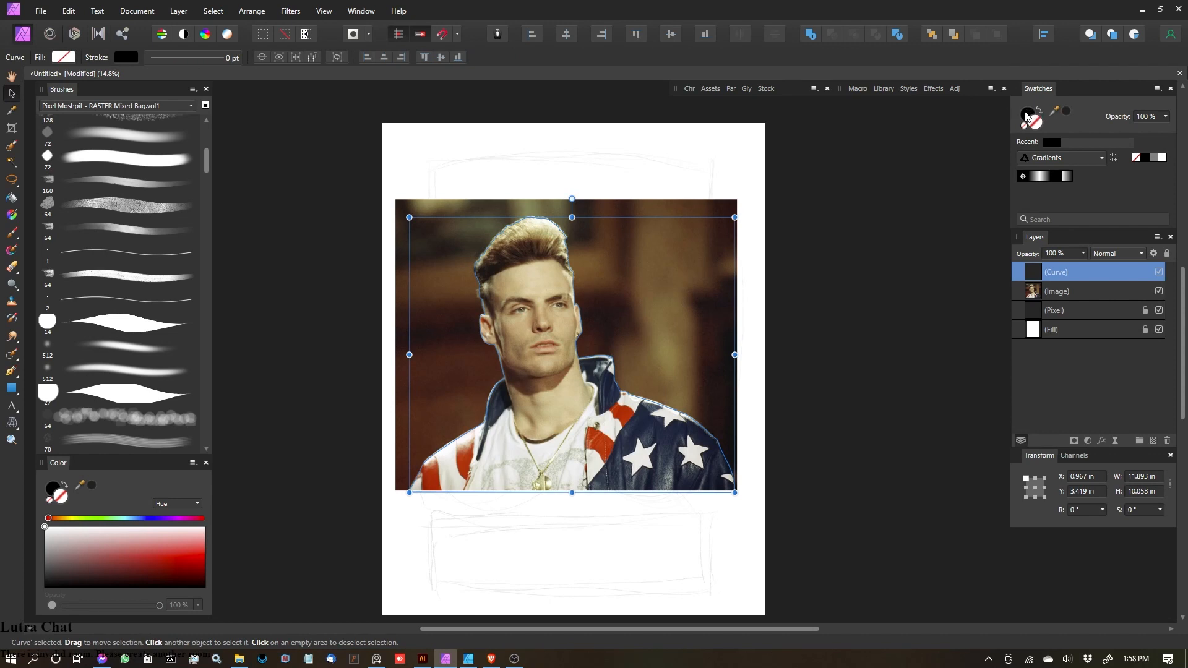
pyautogui.click(1040, 112)
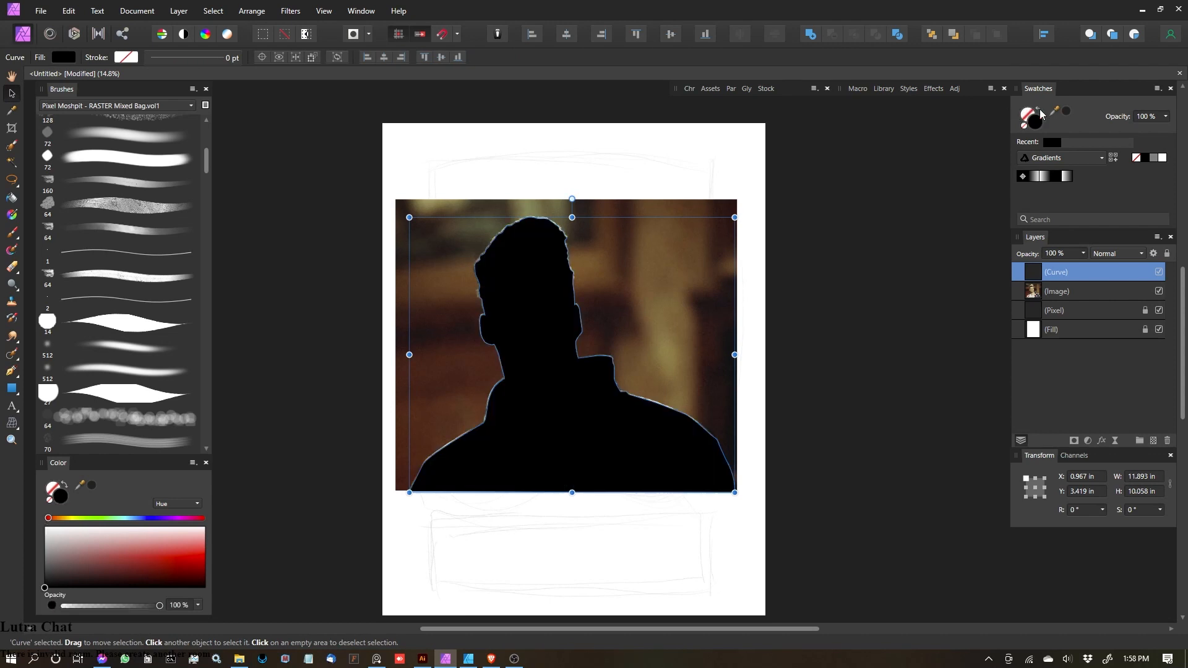
pyautogui.scroll(2, 482, 358)
pyautogui.scroll(-2, 854, 323)
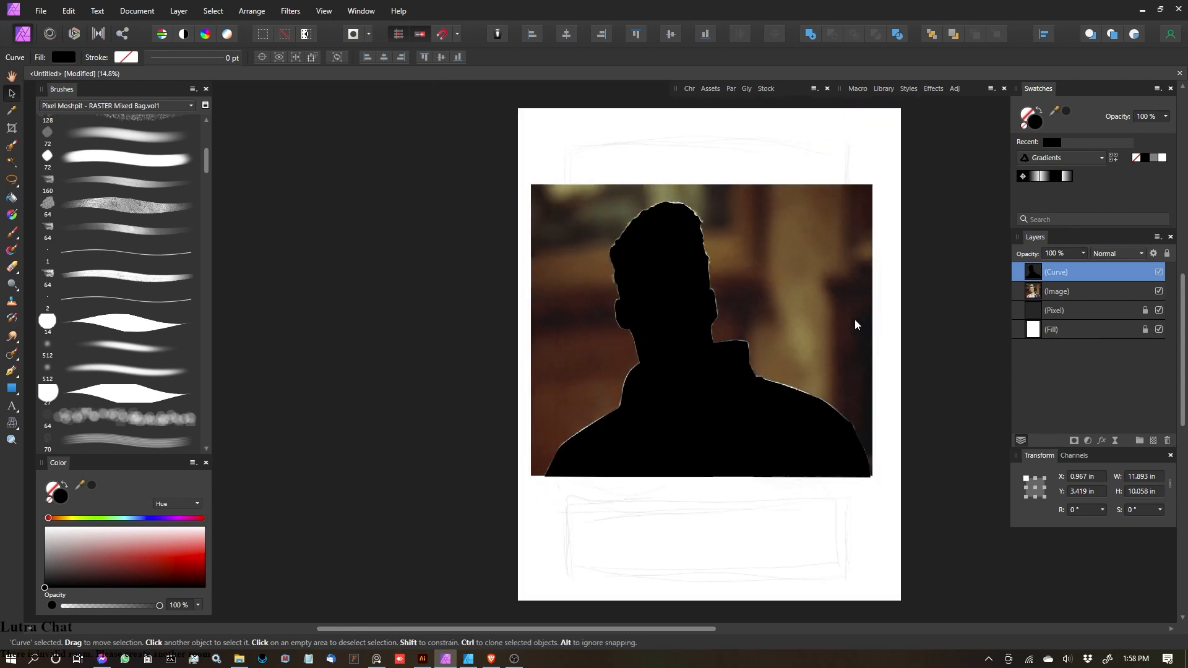
# Step: Apply the silhouette curve as a mask on the portrait image to cut away its background
pyautogui.moveTo(1033, 292)
pyautogui.mouseDown()
pyautogui.moveTo(1031, 274)
pyautogui.moveTo(1041, 294)
pyautogui.mouseUp()
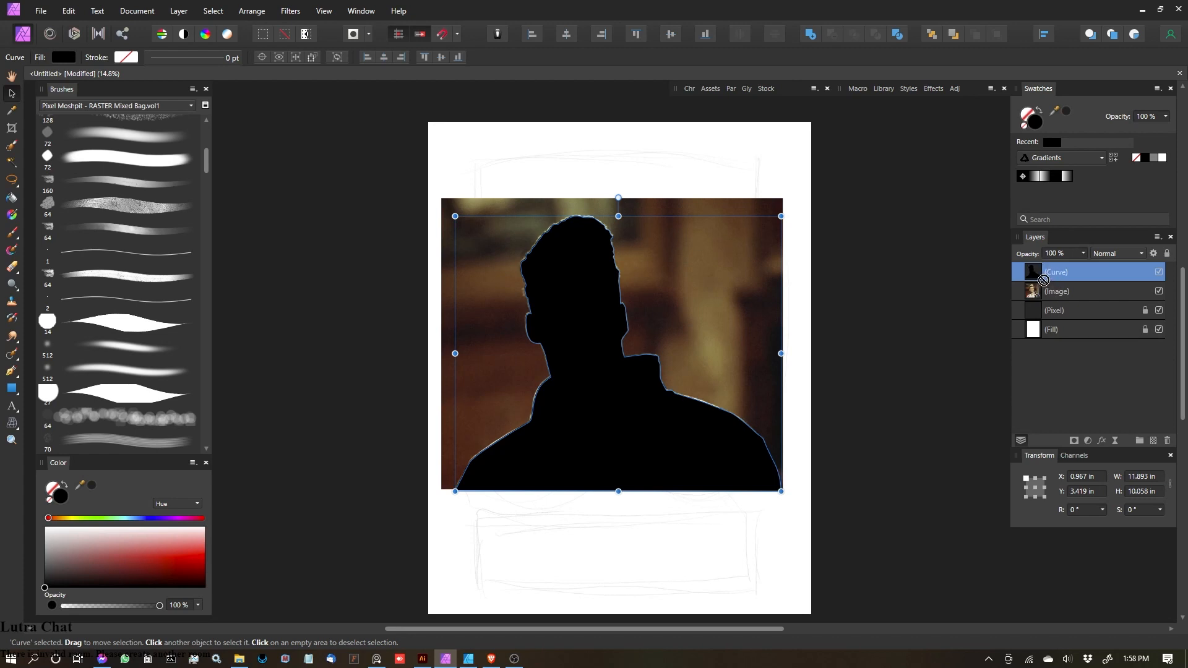
pyautogui.moveTo(1034, 290); pyautogui.dragTo(1034, 290)
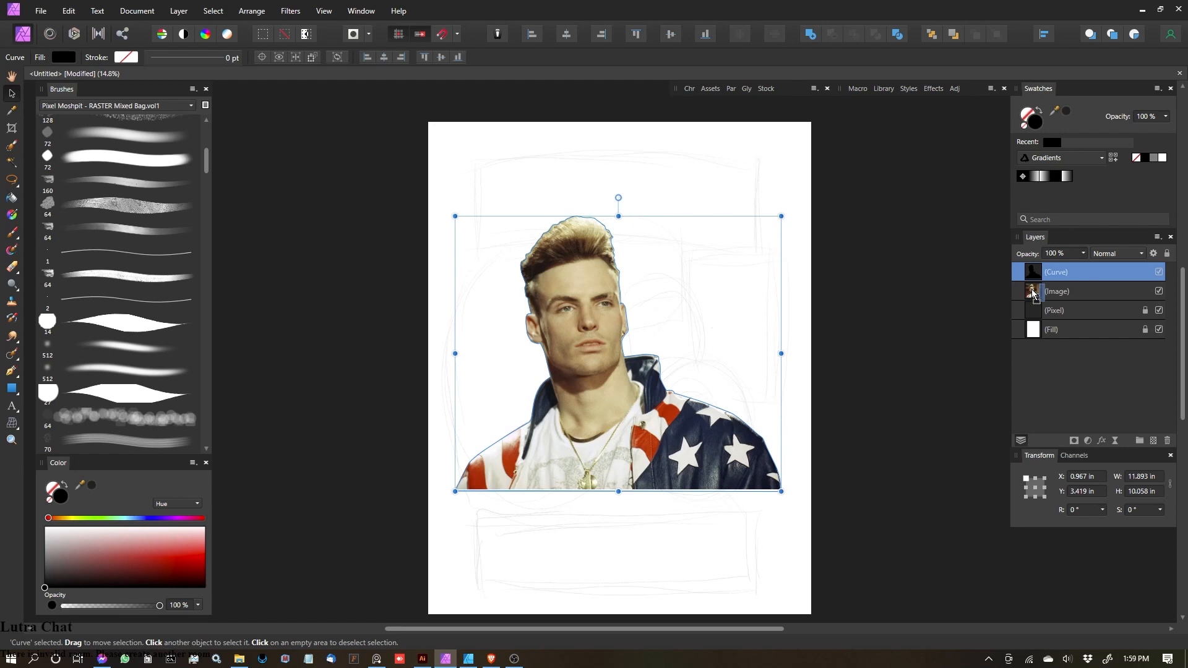
pyautogui.moveTo(1032, 294); pyautogui.dragTo(1032, 294)
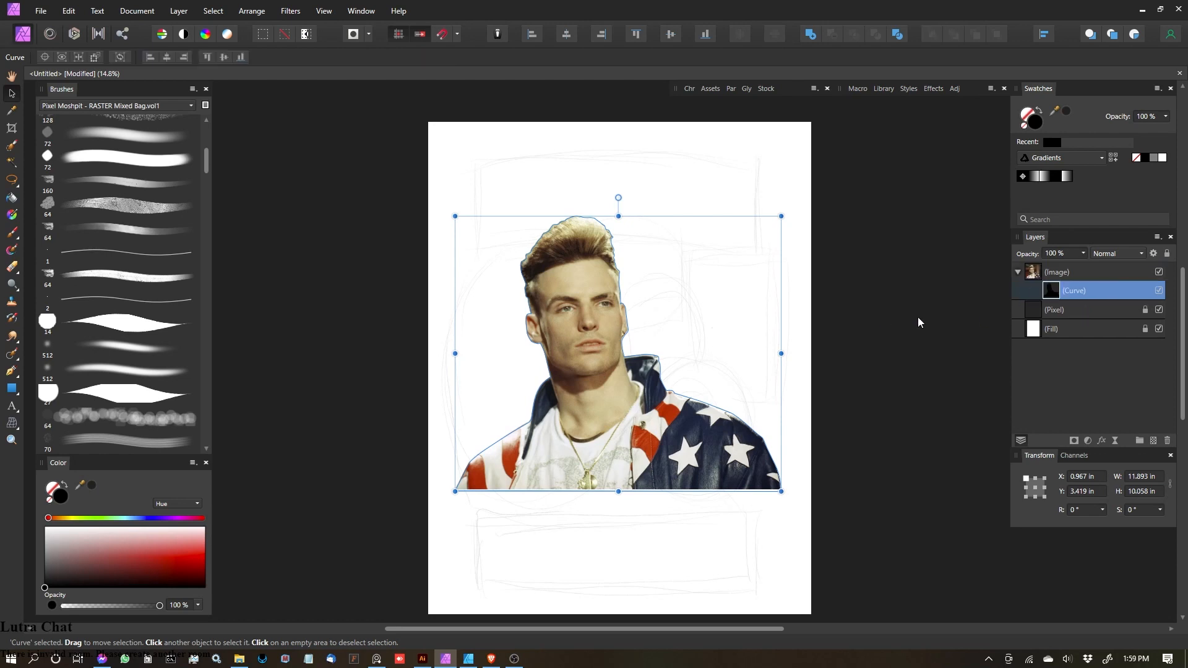
# Step: Release the silhouette curve from the portrait image's mask and place it at the top of the layer stack
pyautogui.click(446, 257)
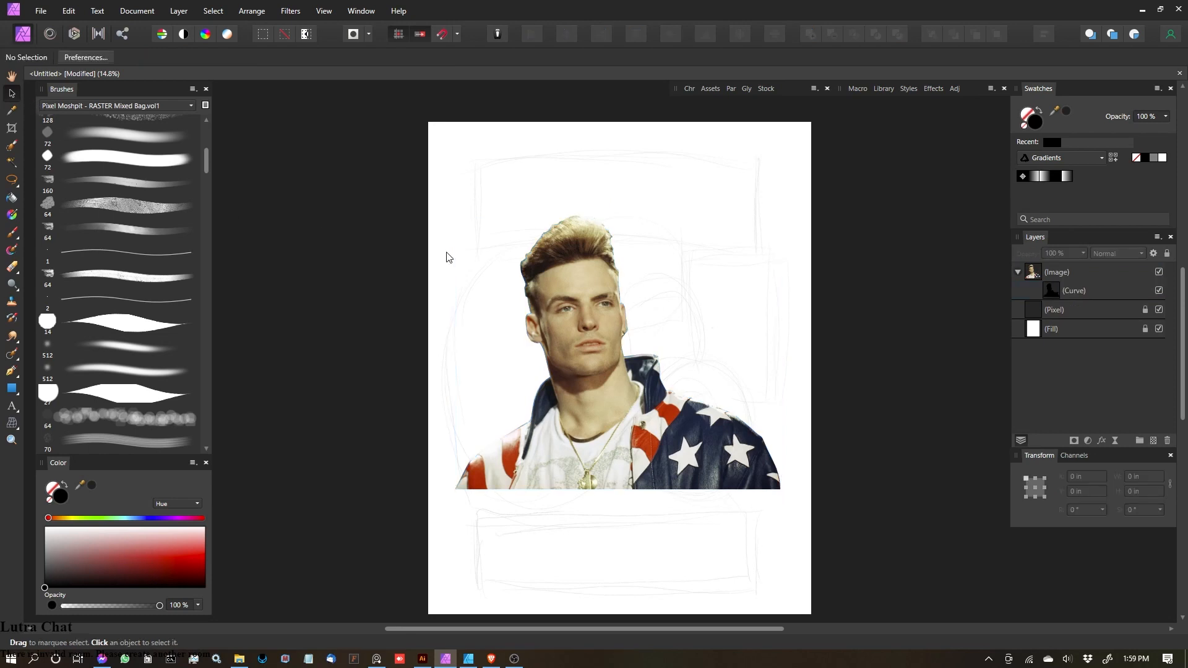
pyautogui.scroll(4, 578, 268)
pyautogui.scroll(2, 759, 227)
pyautogui.scroll(-6, 663, 235)
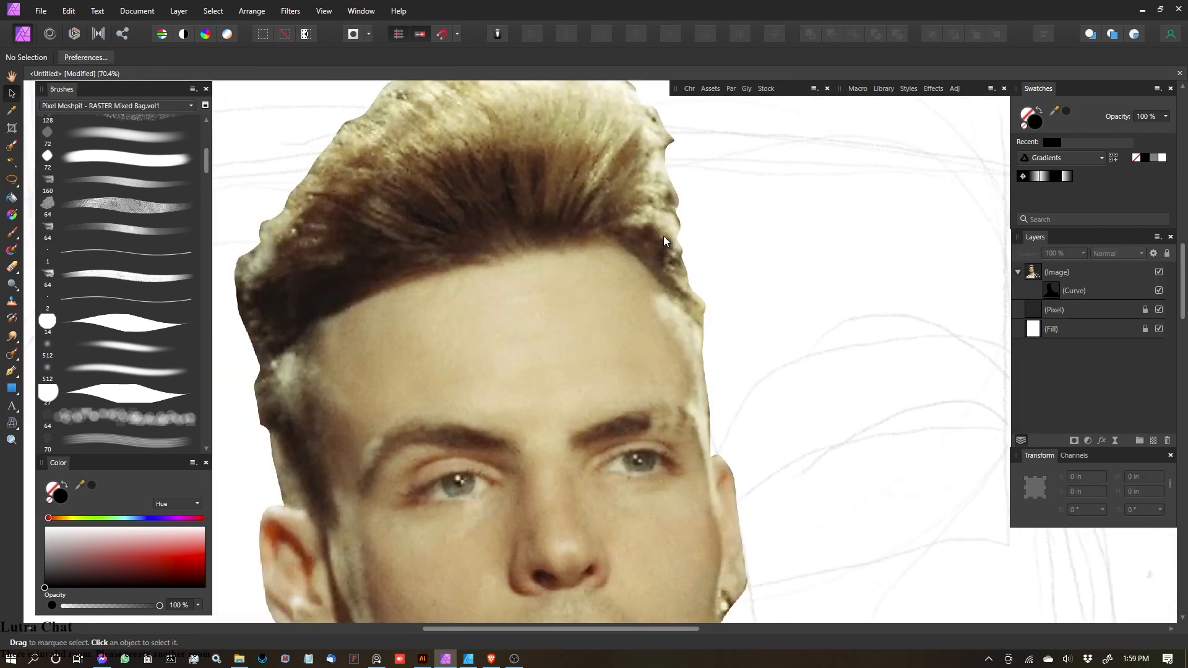
pyautogui.scroll(2, 685, 249)
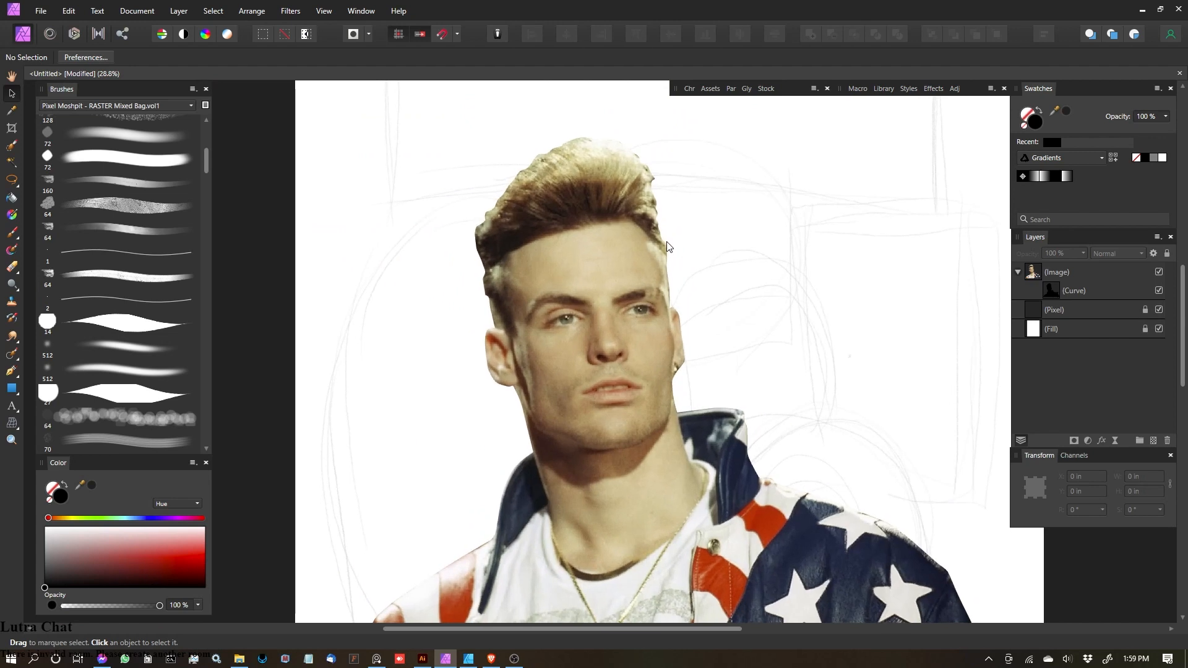
pyautogui.moveTo(1050, 291); pyautogui.dragTo(1052, 268)
pyautogui.scroll(-2, 467, 308)
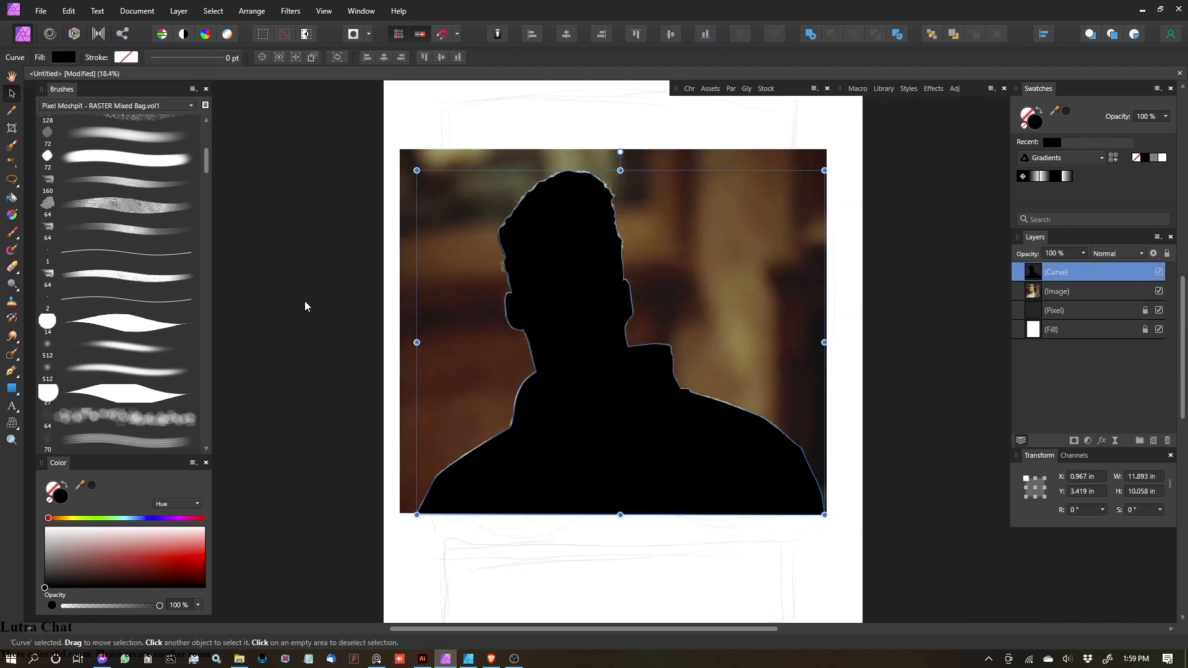
pyautogui.click(305, 305)
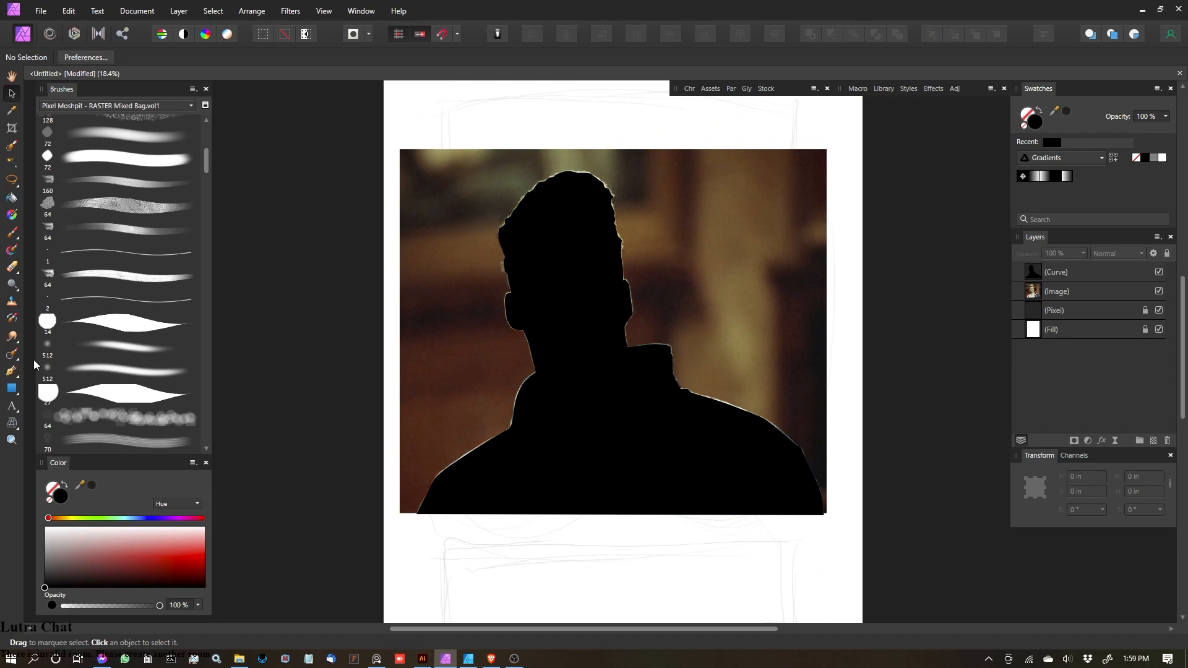
# Step: Draw a black rectangle about 13.4 x 11.3 in covering the photo and move the silhouette curve above it
pyautogui.click(12, 386)
pyautogui.moveTo(386, 137); pyautogui.dragTo(845, 526)
pyautogui.click(1037, 292)
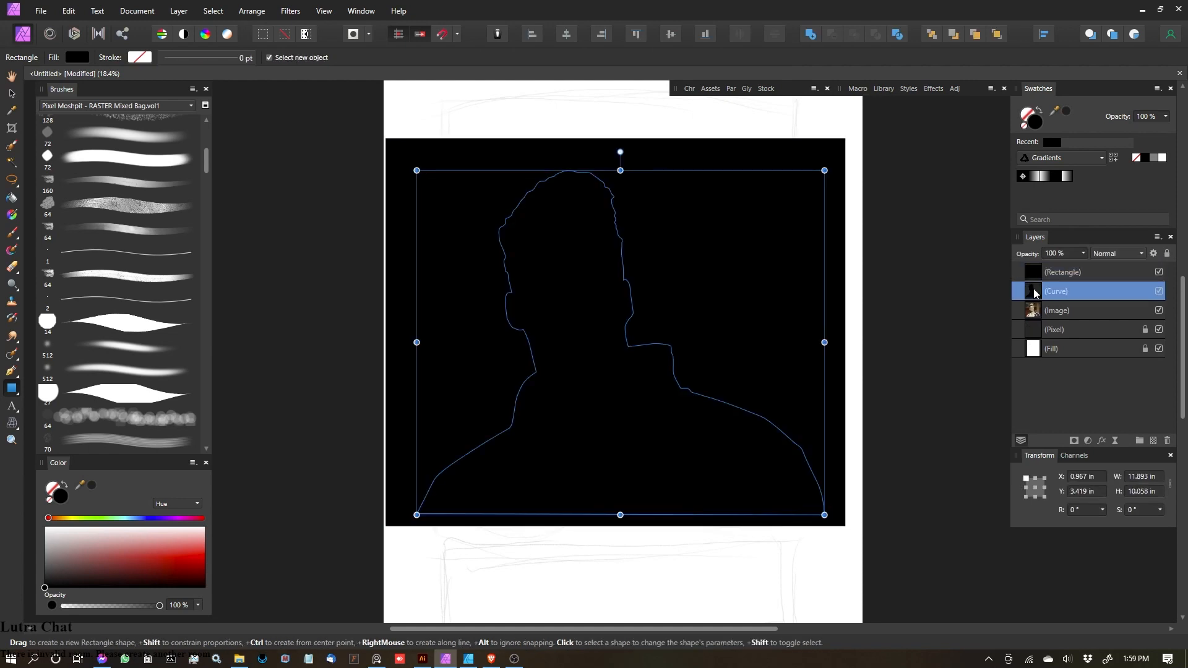
pyautogui.moveTo(1032, 291); pyautogui.dragTo(1047, 259)
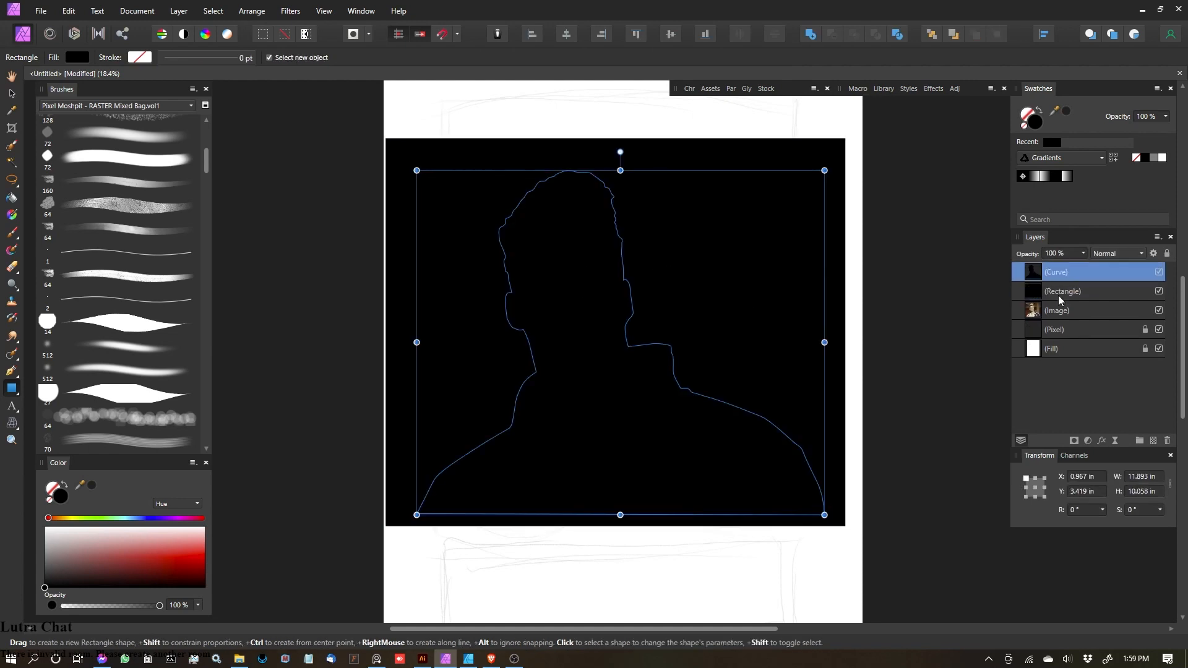
# Step: Fill the silhouette curve with white so it contrasts with the black rectangle
pyautogui.click(1162, 158)
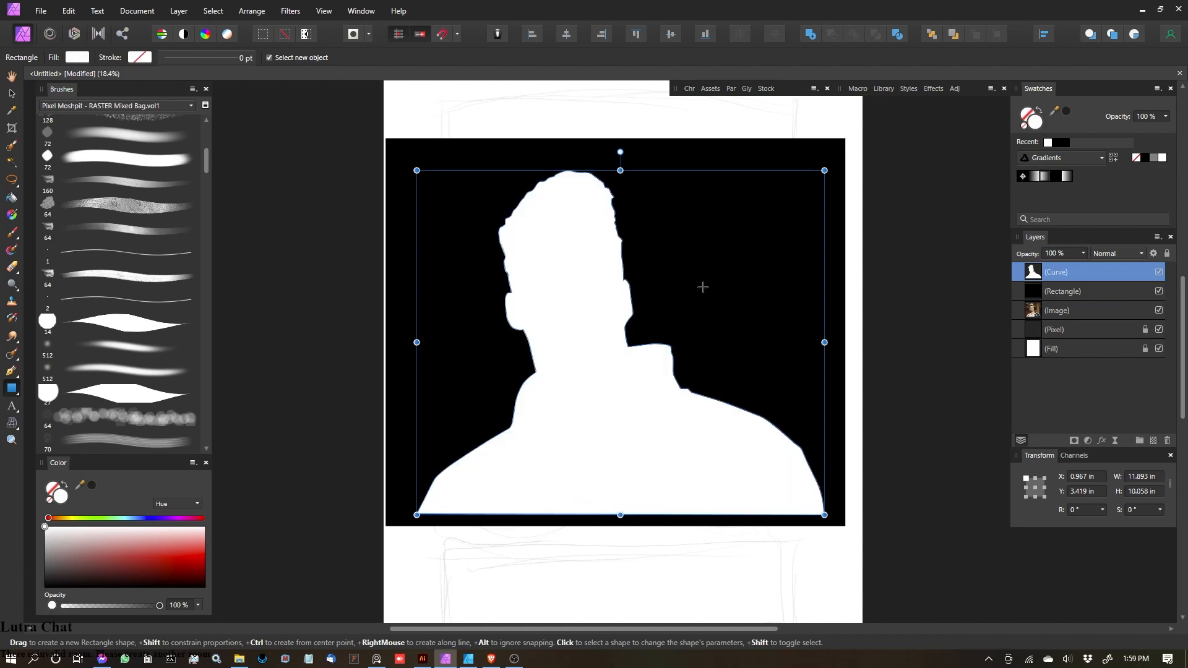
pyautogui.click(11, 93)
pyautogui.click(319, 230)
pyautogui.scroll(2, 603, 201)
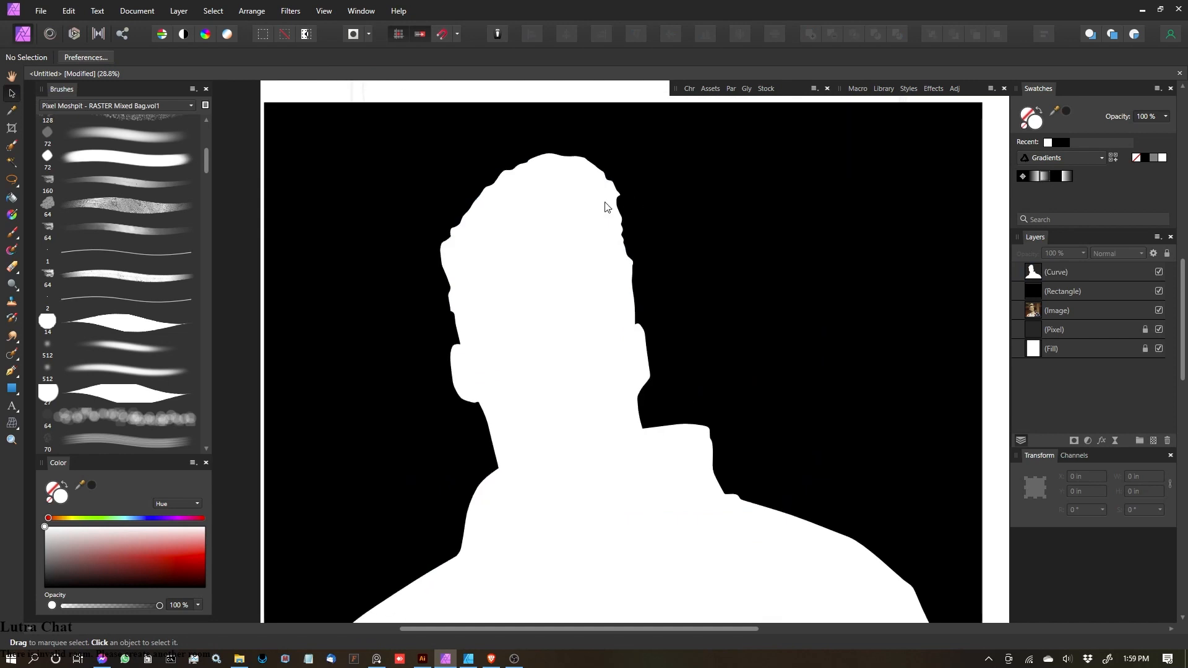
pyautogui.scroll(-2, 595, 193)
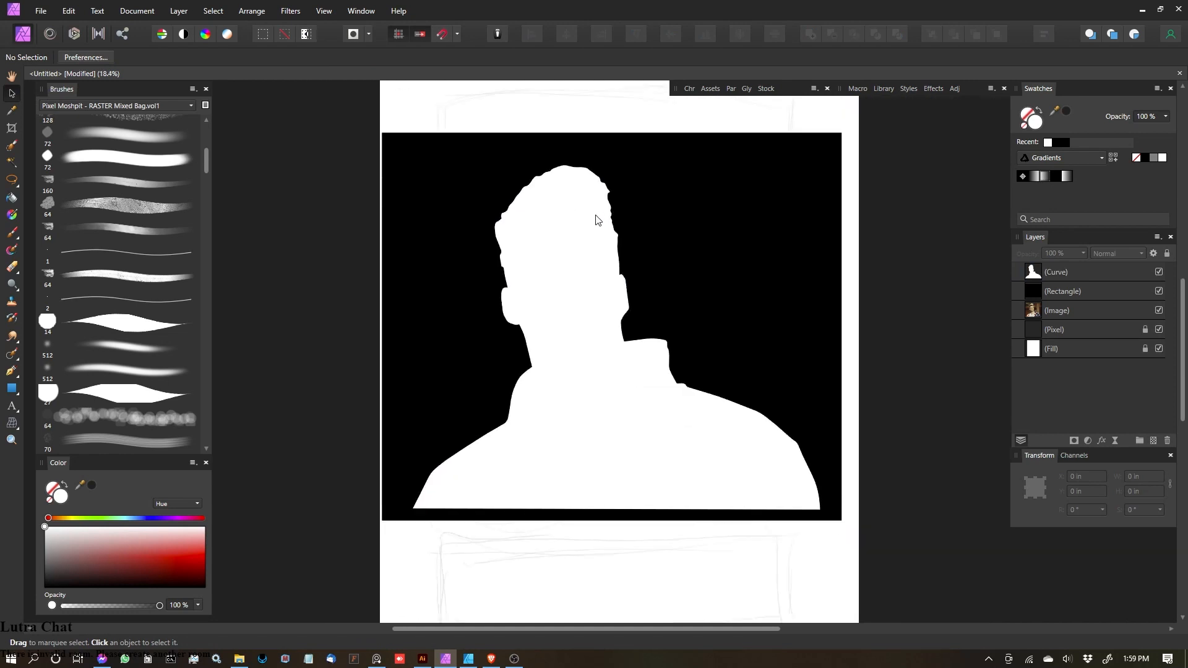
# Step: Apply a live Gaussian Blur with a 23.7 px radius to the white silhouette curve
pyautogui.click(601, 222)
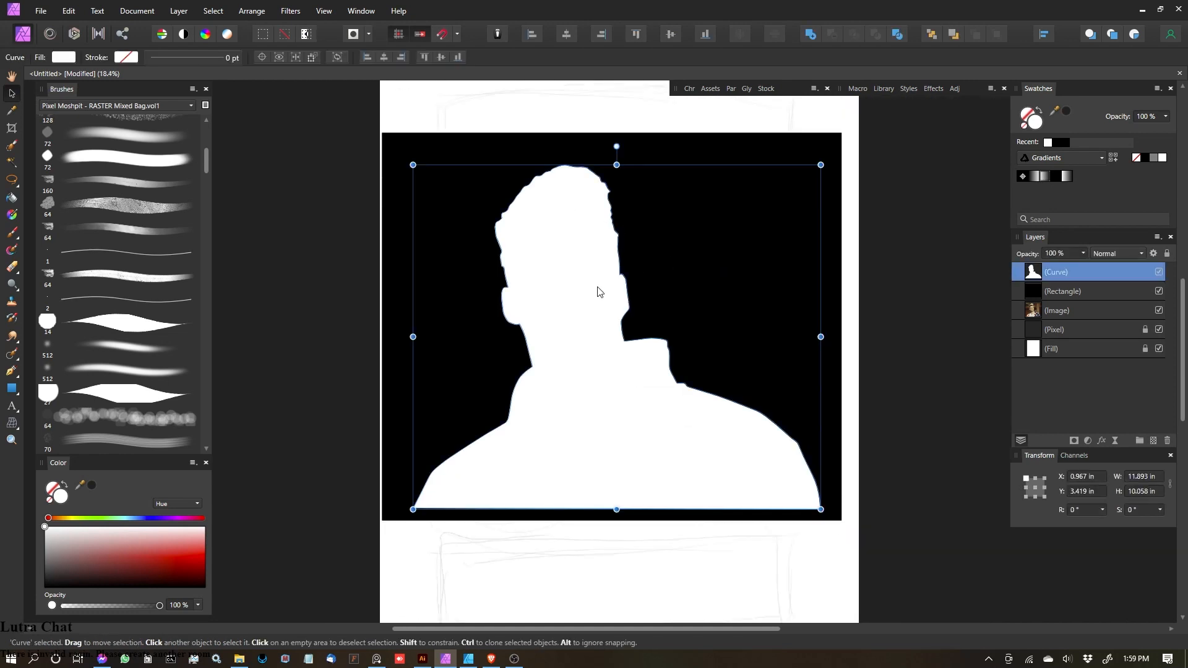
pyautogui.click(674, 230)
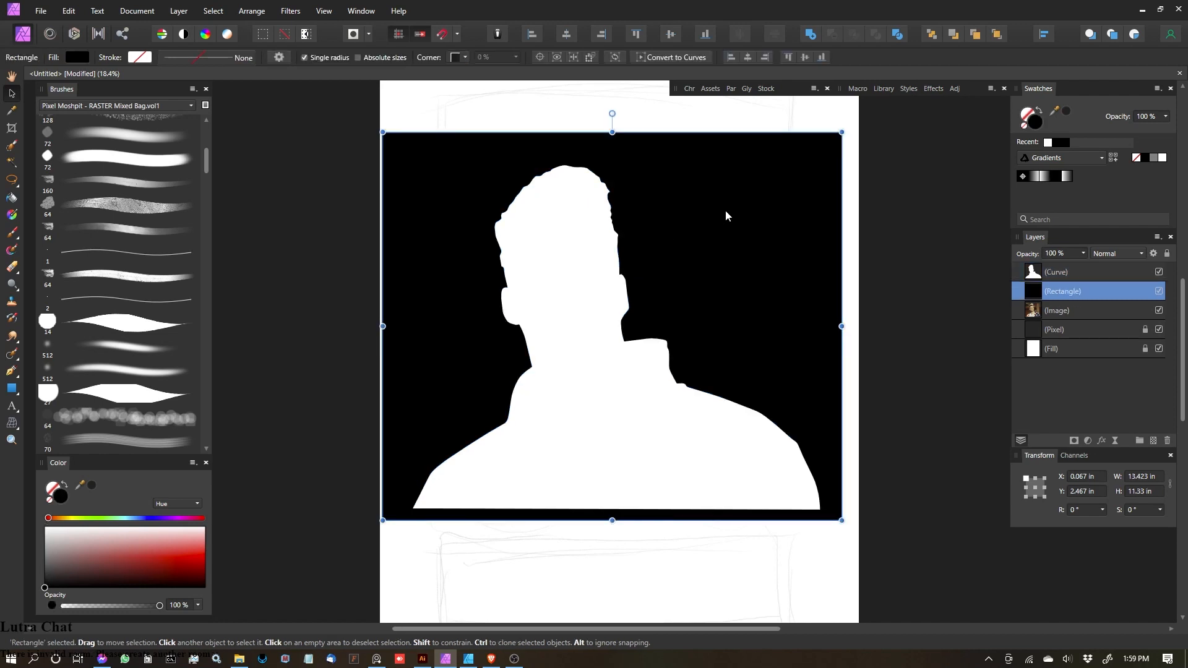
pyautogui.click(1092, 275)
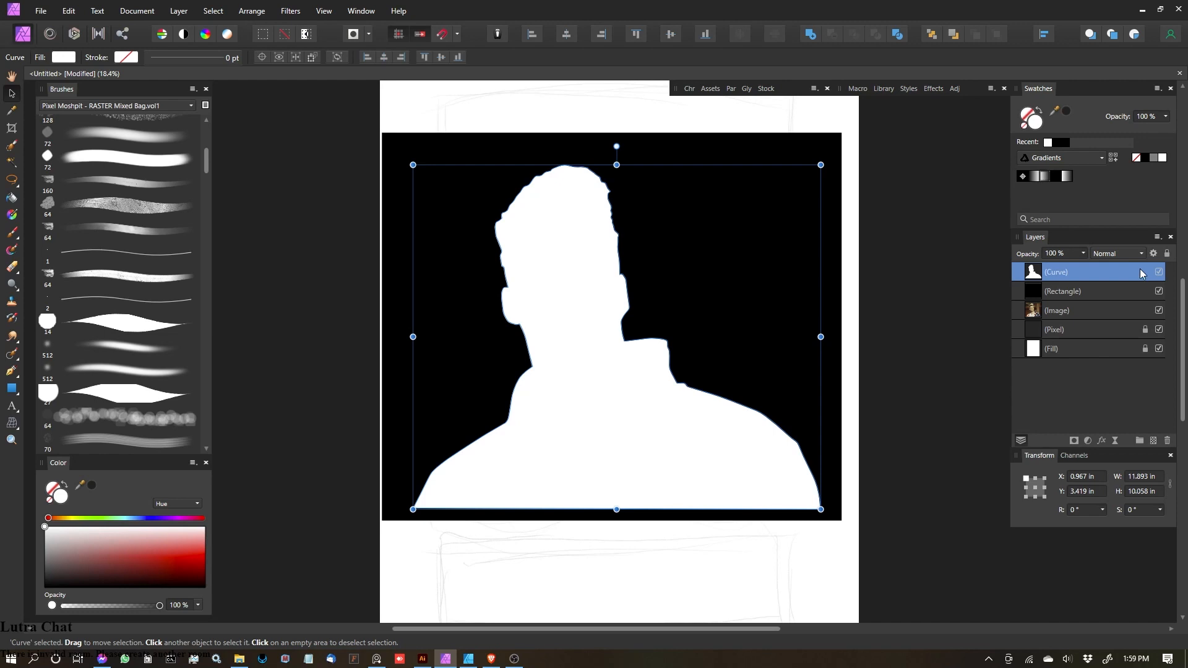
pyautogui.click(1115, 441)
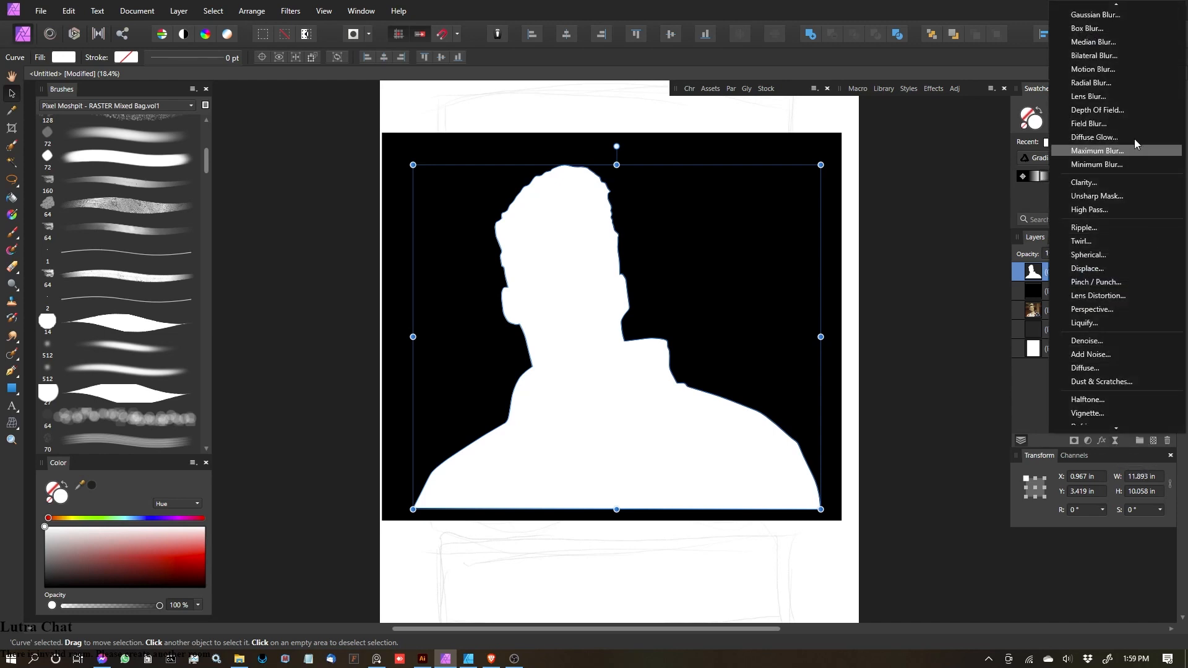
pyautogui.click(1099, 17)
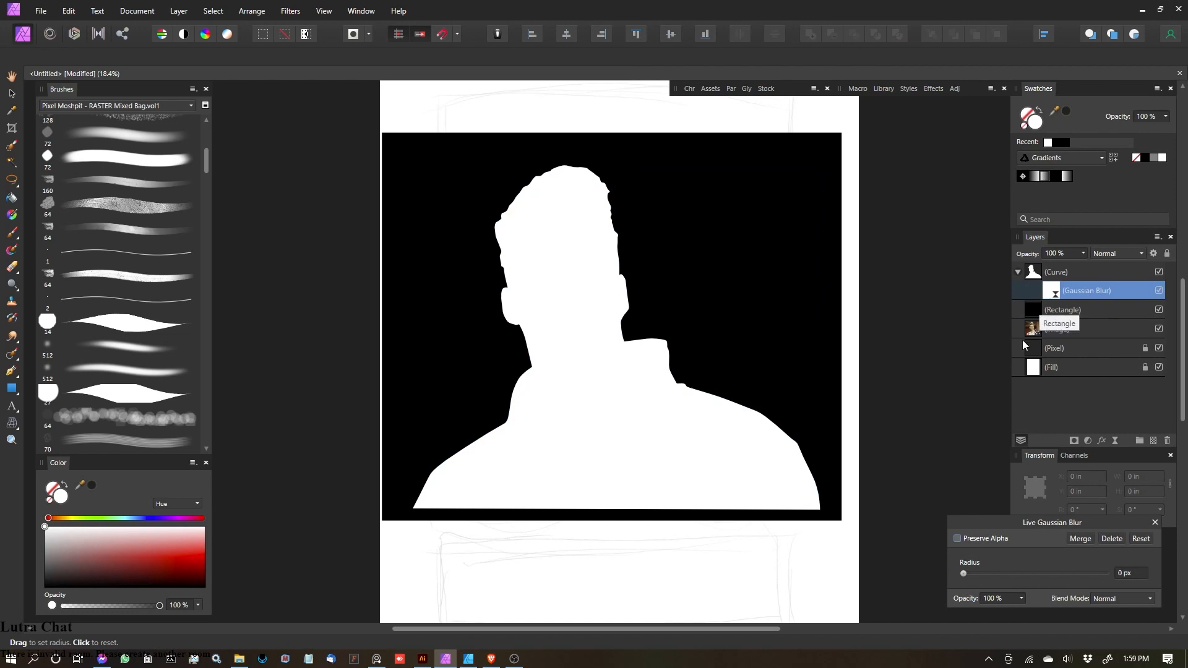
pyautogui.moveTo(968, 574); pyautogui.dragTo(1047, 572)
pyautogui.scroll(5, 691, 325)
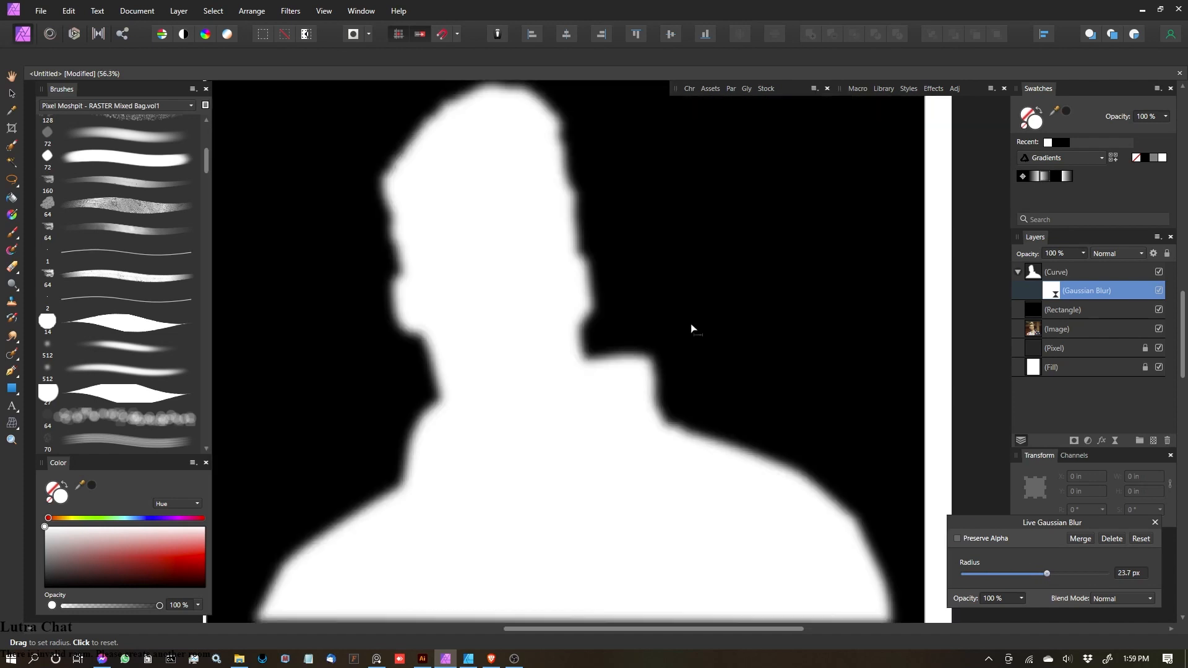
pyautogui.scroll(-6, 568, 410)
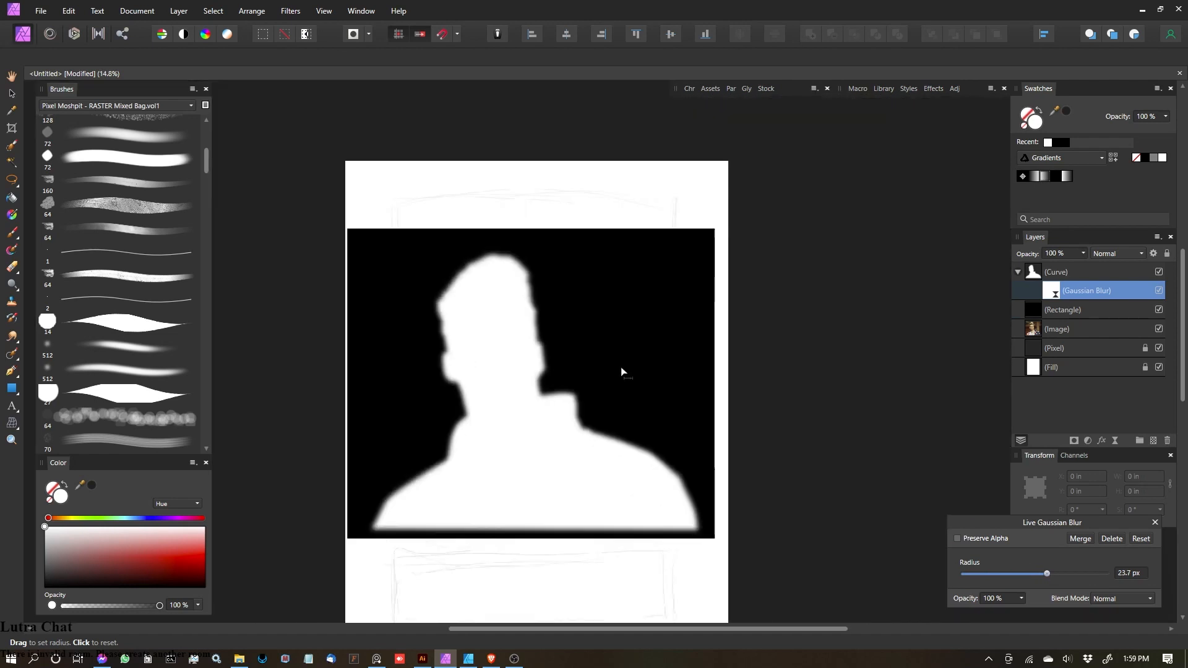
pyautogui.click(1155, 523)
# Step: Group the blurred silhouette with the black rectangle and keep a hidden duplicate of the group as a backup
pyautogui.click(1017, 273)
pyautogui.click(1096, 279)
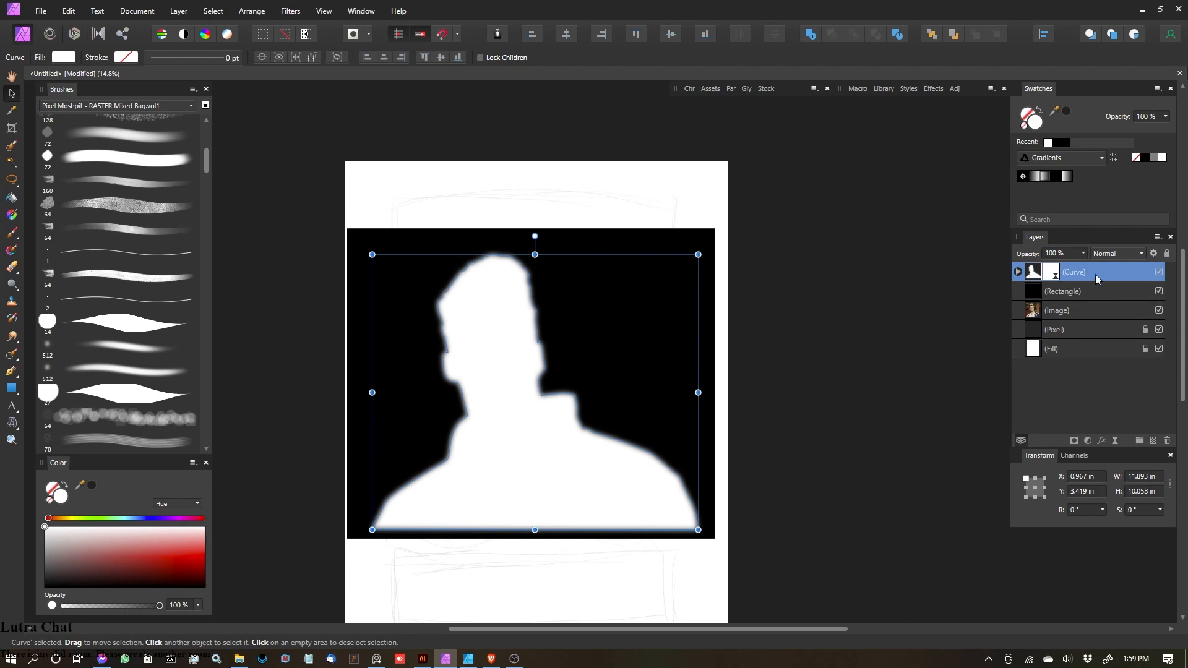
pyautogui.click(1115, 291)
pyautogui.click(1134, 272)
pyautogui.keyDown('shift'); pyautogui.click(1111, 291); pyautogui.keyUp('shift')
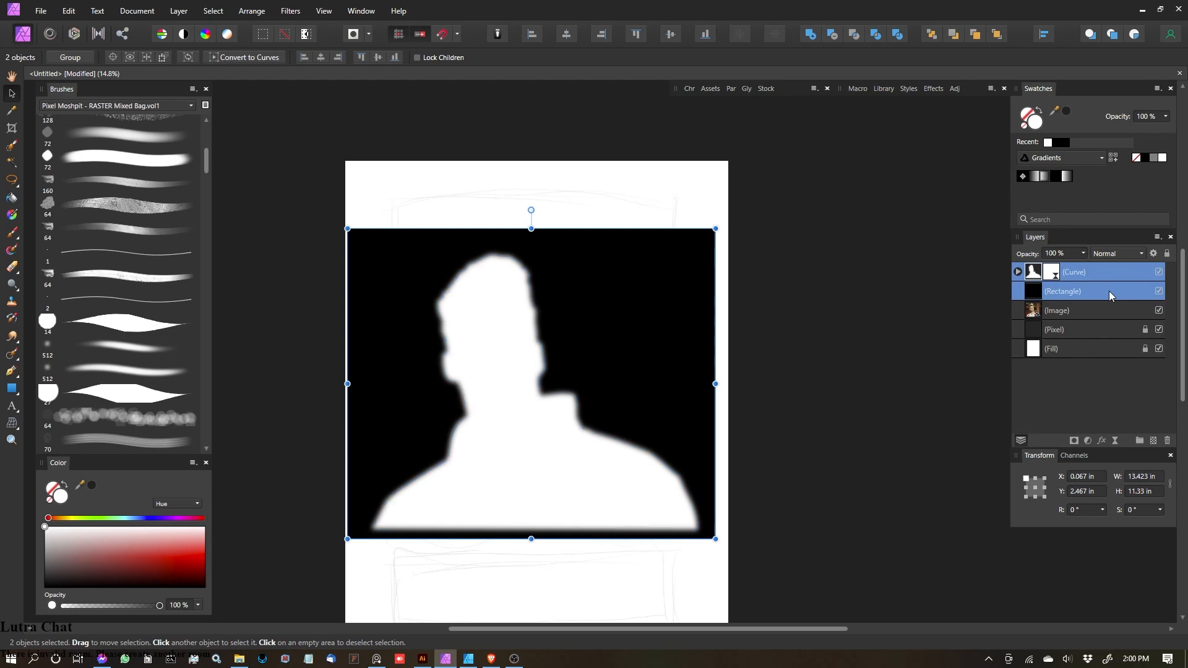
pyautogui.hotkey('ctrl', 'g')
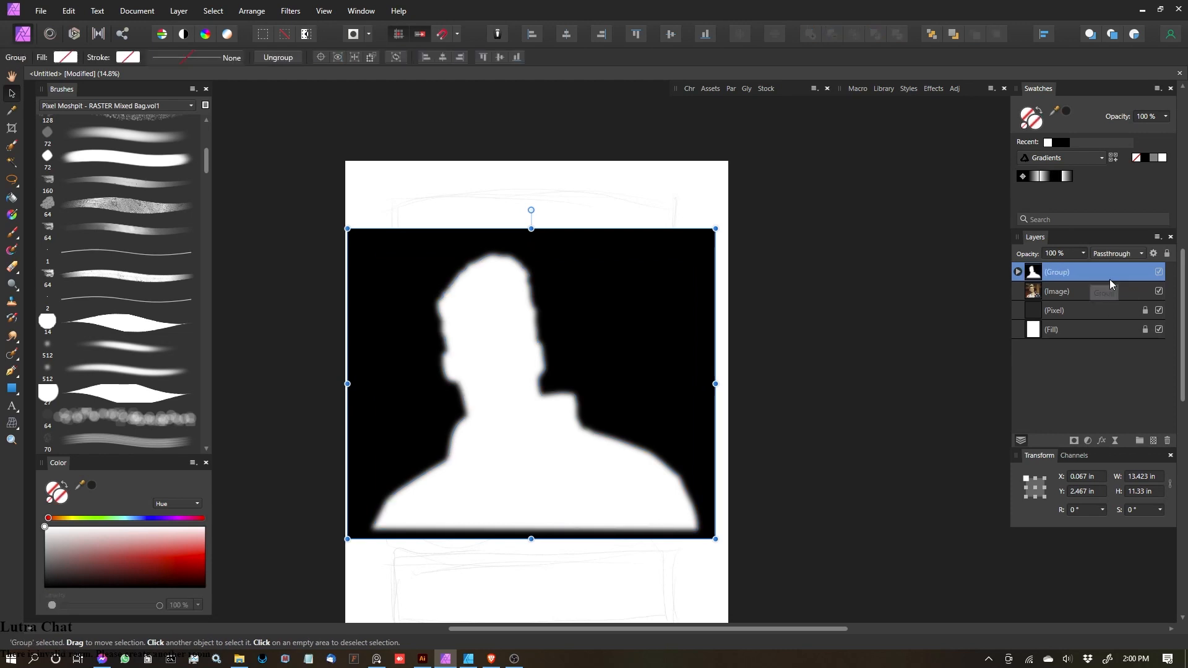
pyautogui.hotkey('ctrl', 'j')
pyautogui.click(1159, 272)
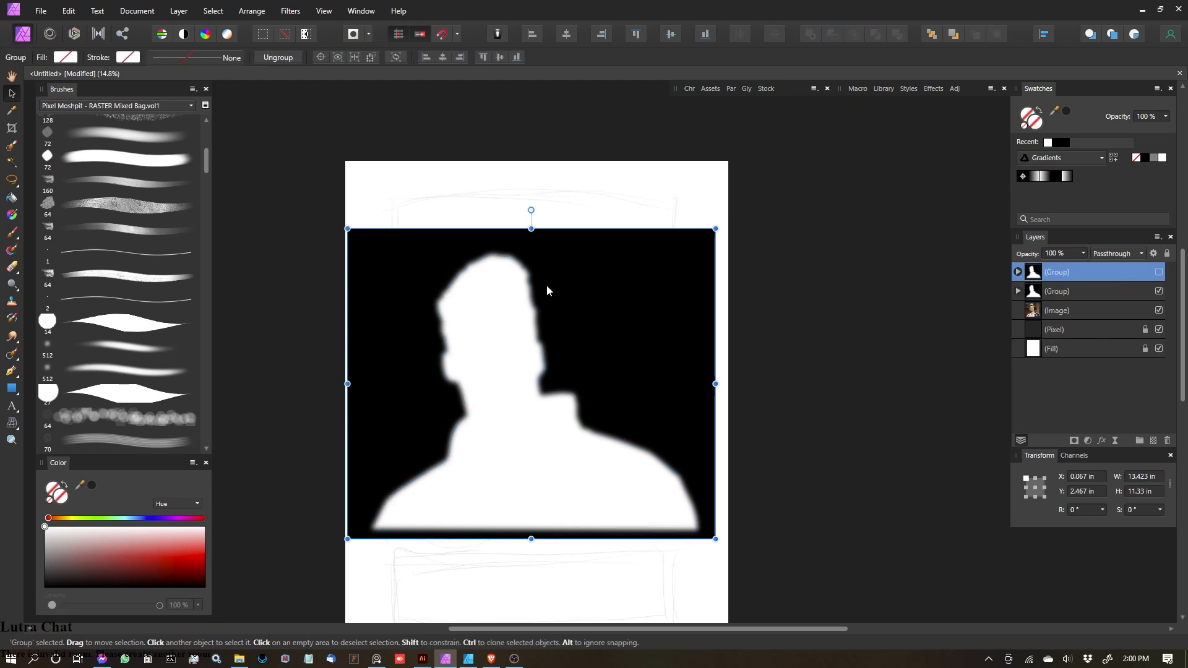
# Step: Rasterize the visible silhouette group to a mask and inspect the portrait's soft cutout edges
pyautogui.click(1102, 297)
pyautogui.moveTo(664, 178); pyautogui.dragTo(607, 159)
pyautogui.click(178, 11)
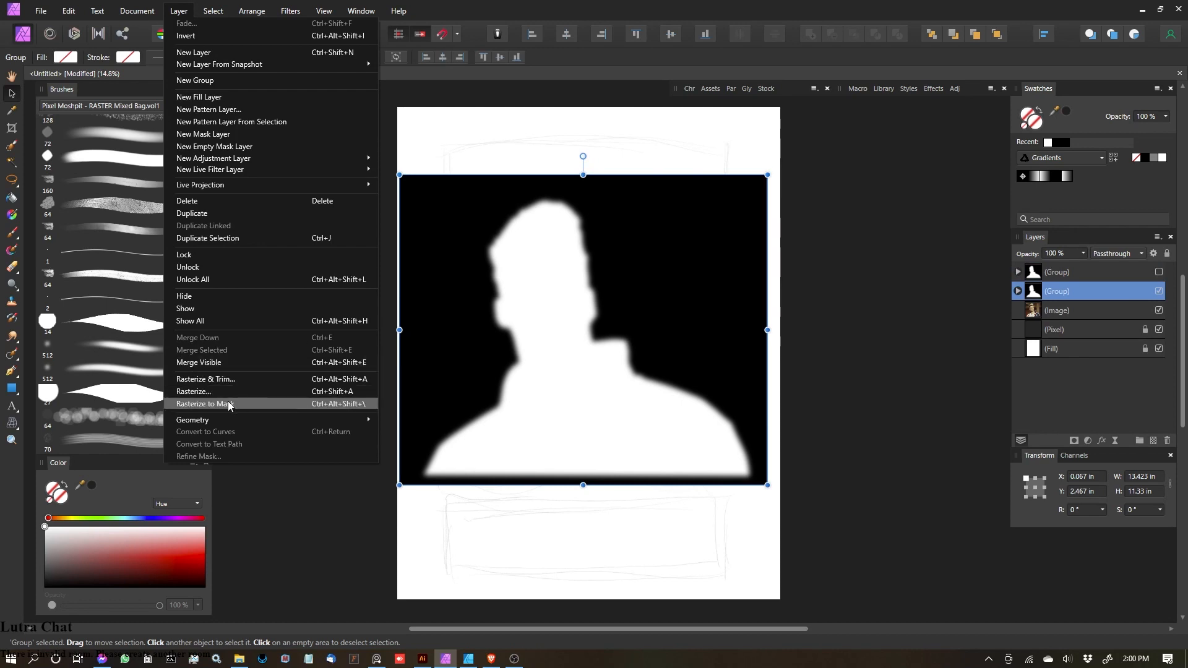
pyautogui.click(247, 404)
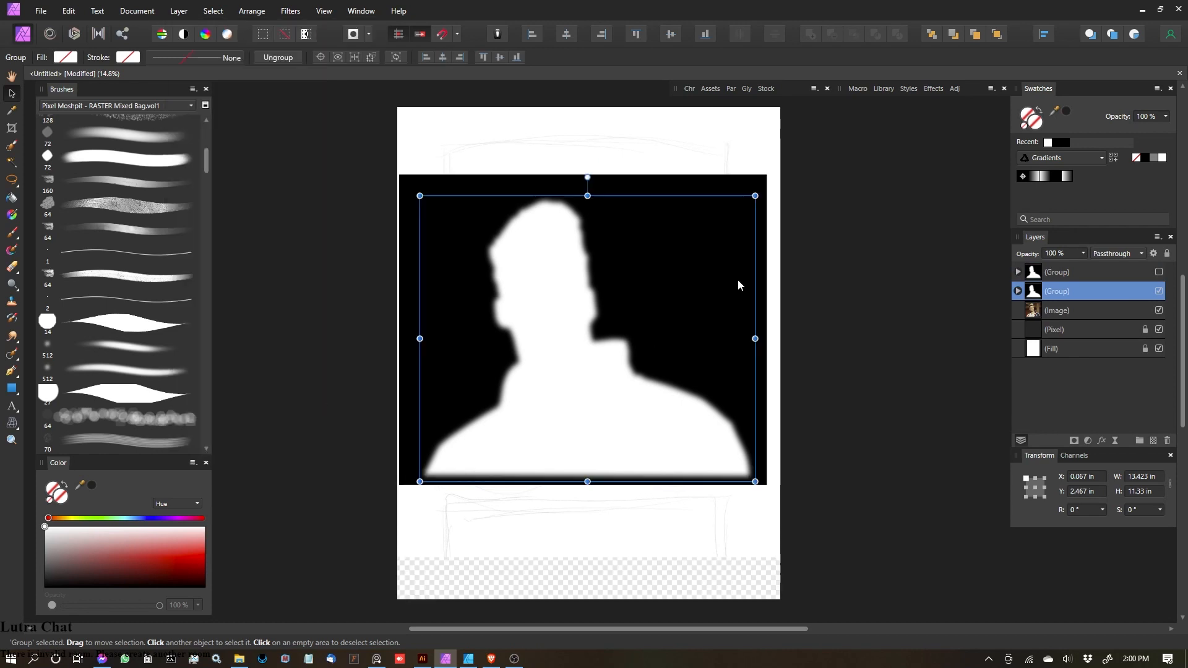
pyautogui.scroll(2, 571, 299)
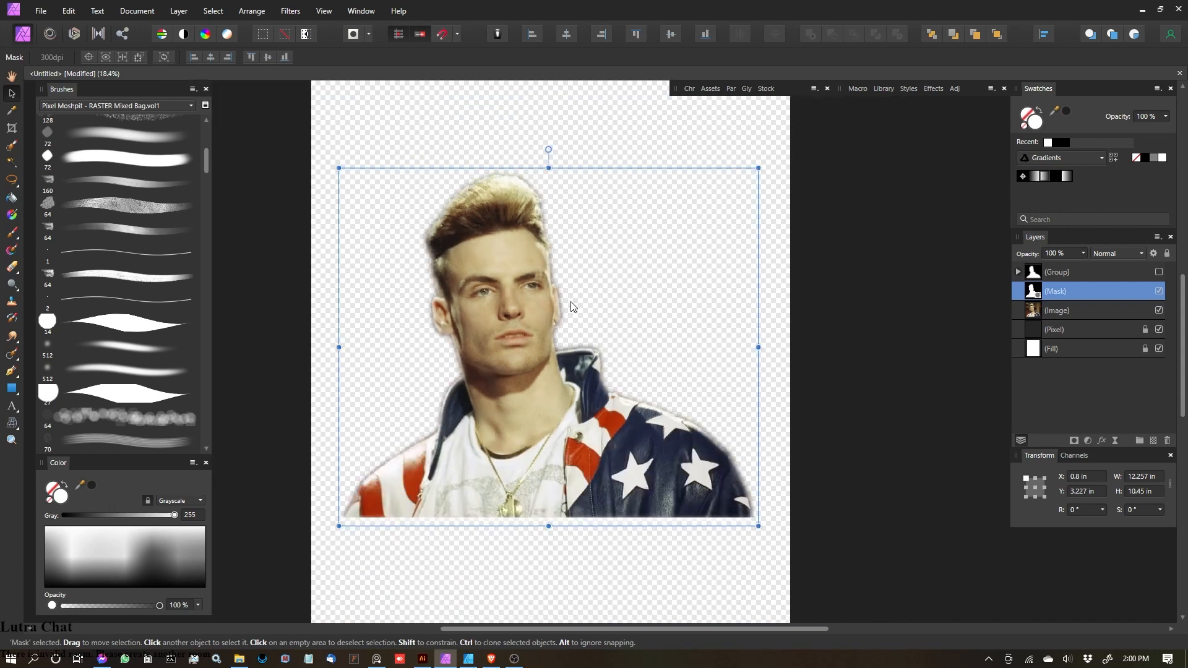
pyautogui.scroll(10, 569, 301)
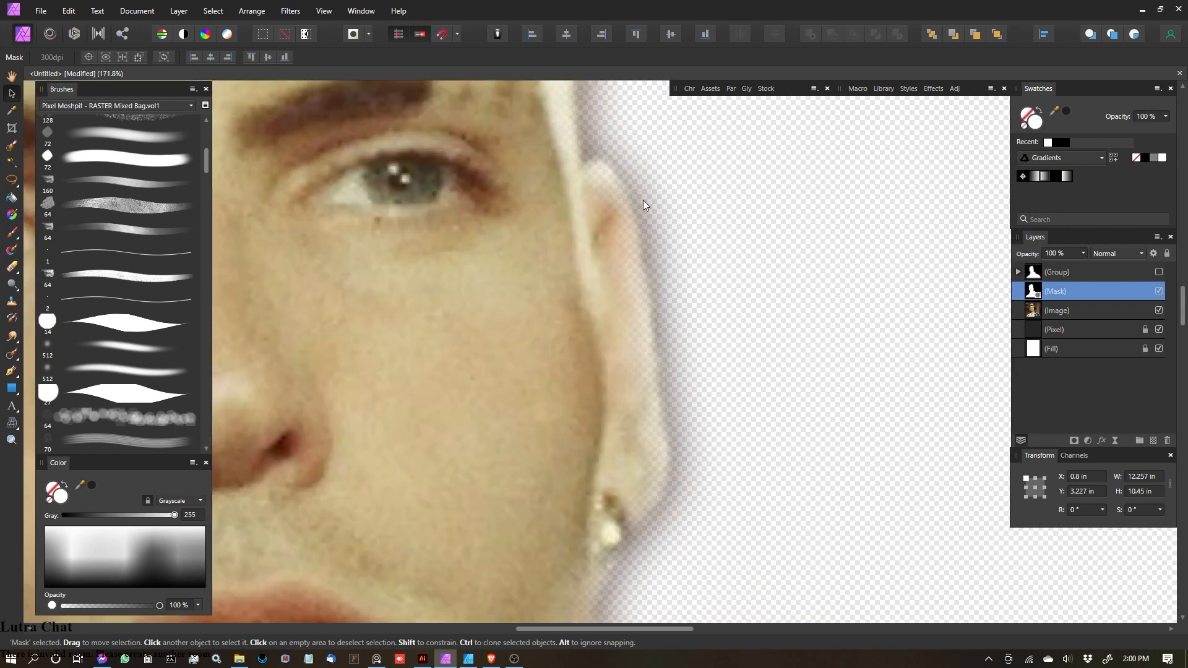
pyautogui.scroll(-7, 627, 217)
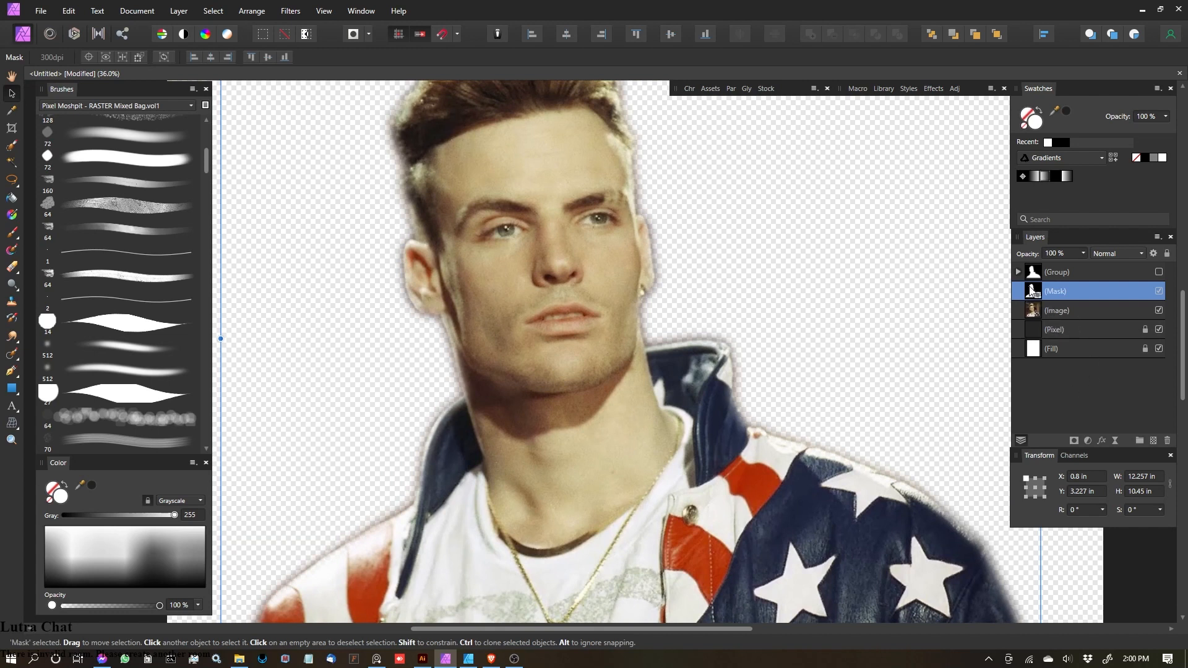
# Step: Add a Levels adjustment and attach it to the mask layer below with Mask to Below
pyautogui.click(1088, 440)
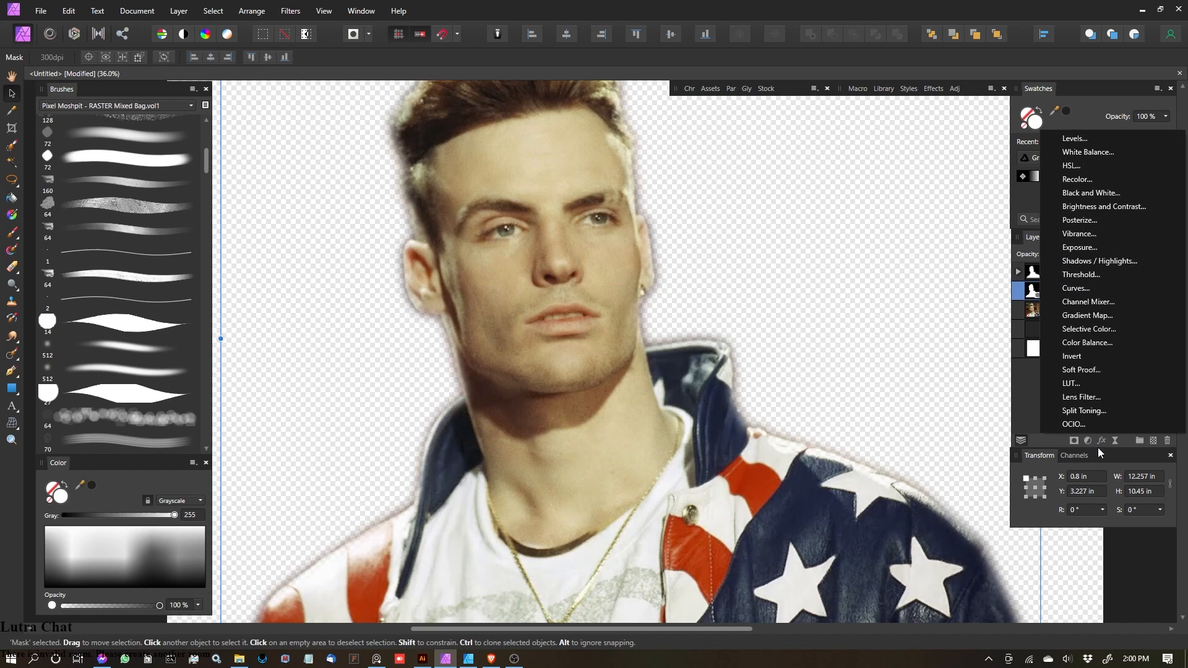
pyautogui.click(1075, 138)
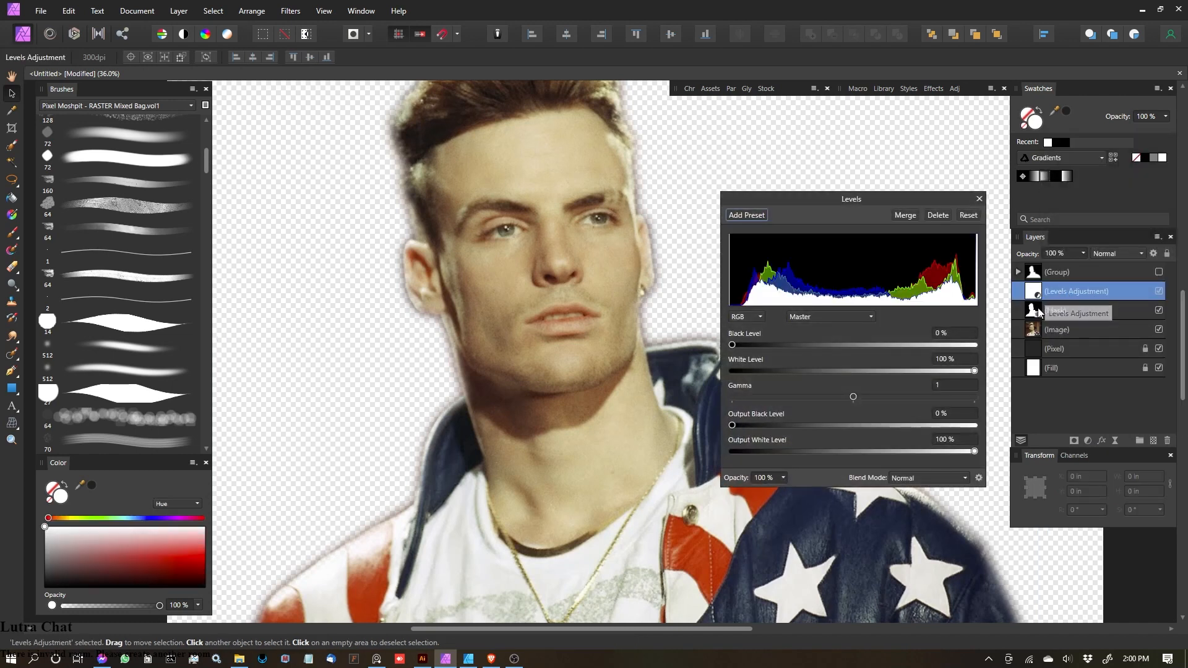
pyautogui.rightClick(1052, 294)
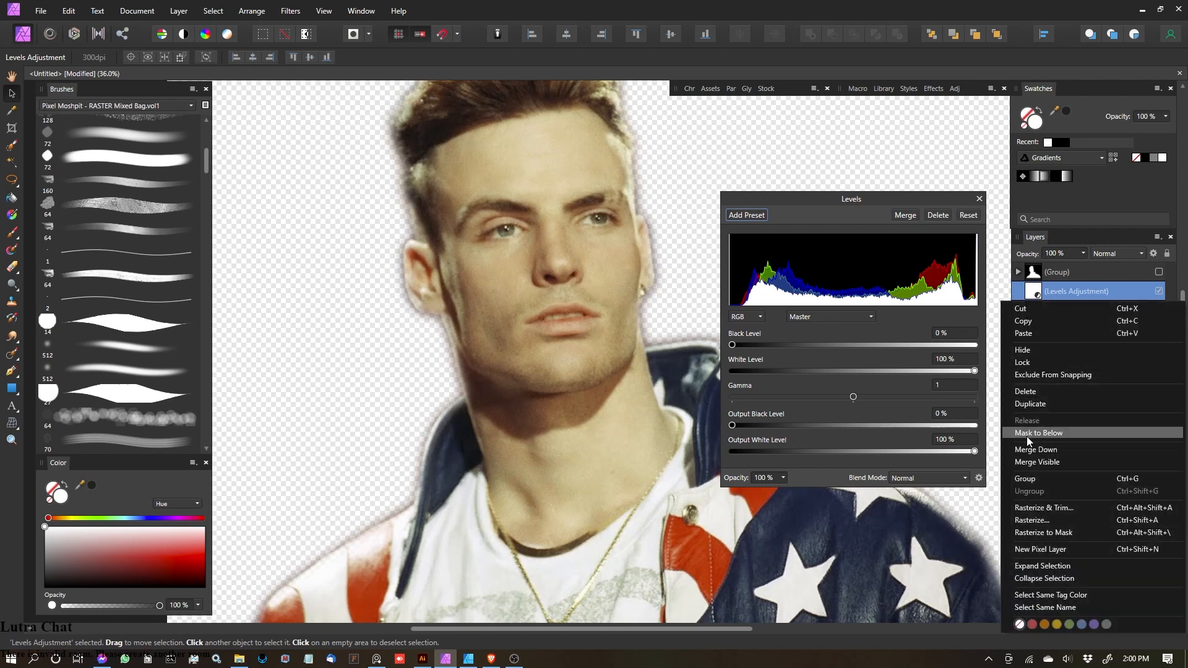
pyautogui.click(1076, 434)
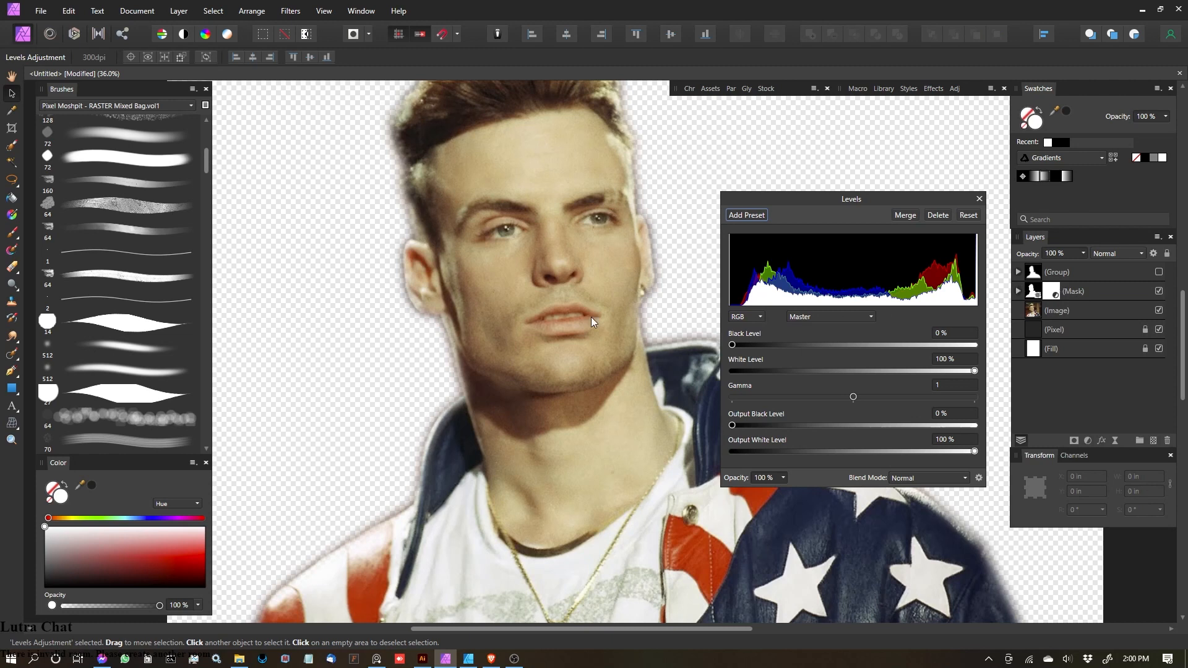
# Step: Switch the Levels adjustment to the Alpha channel and raise its black level to 41% to tighten the mask edge
pyautogui.click(825, 314)
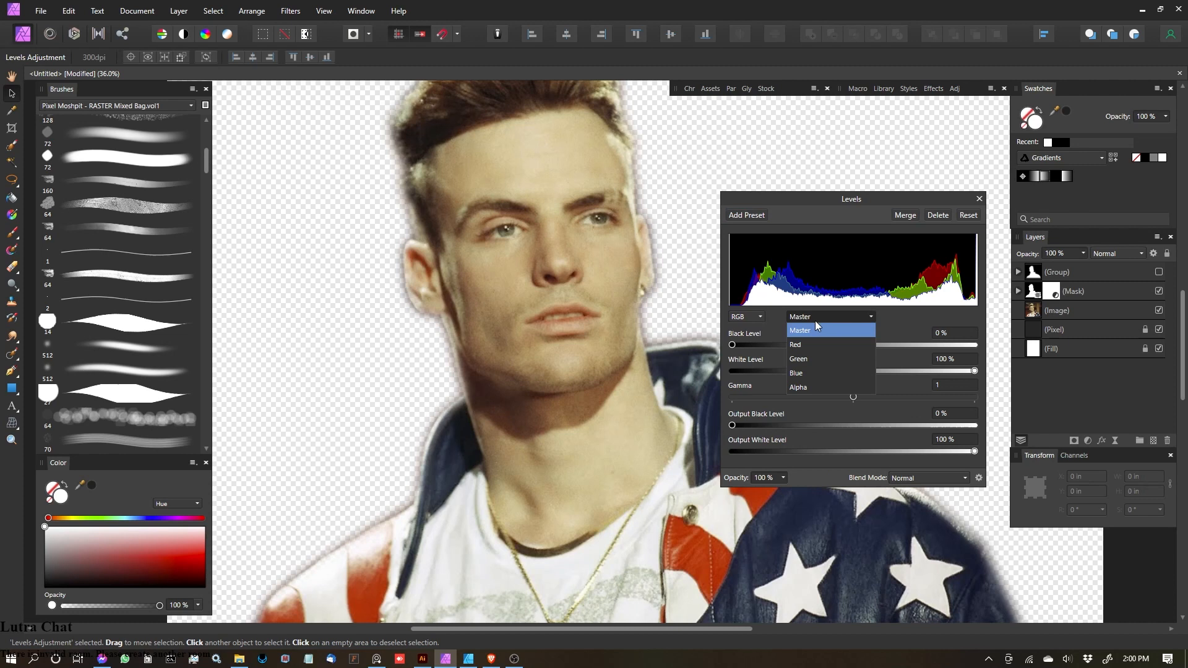
pyautogui.click(800, 388)
pyautogui.scroll(-2, 480, 284)
pyautogui.scroll(4, 495, 280)
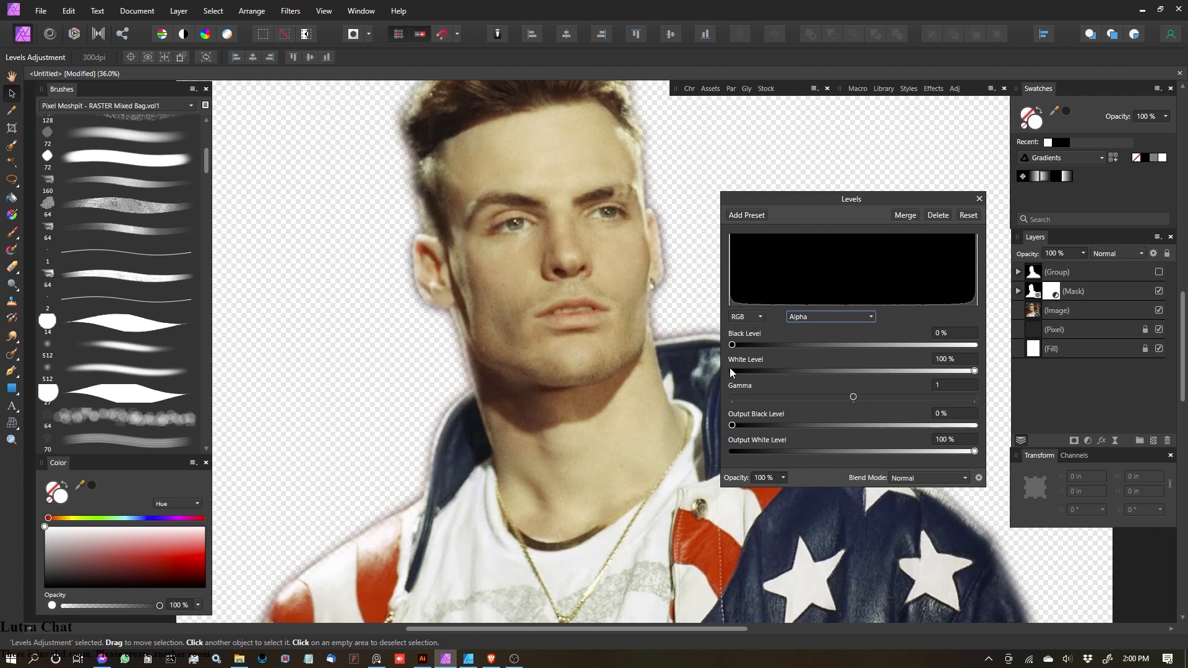
pyautogui.scroll(2, 449, 224)
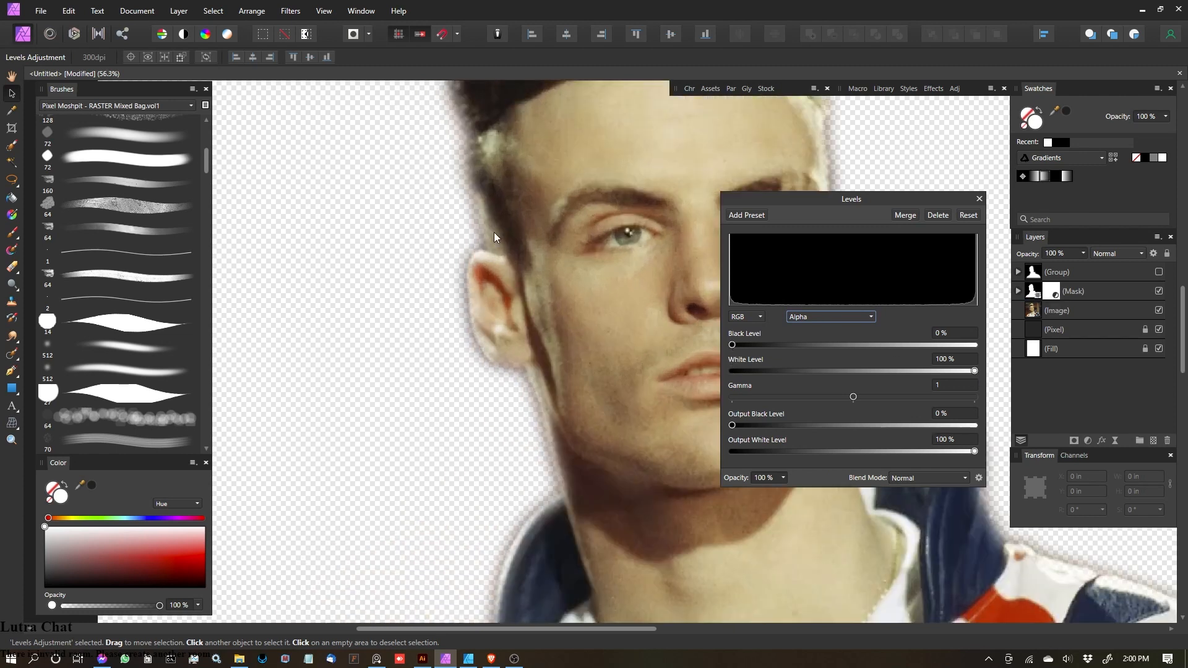
pyautogui.moveTo(737, 347); pyautogui.dragTo(831, 344)
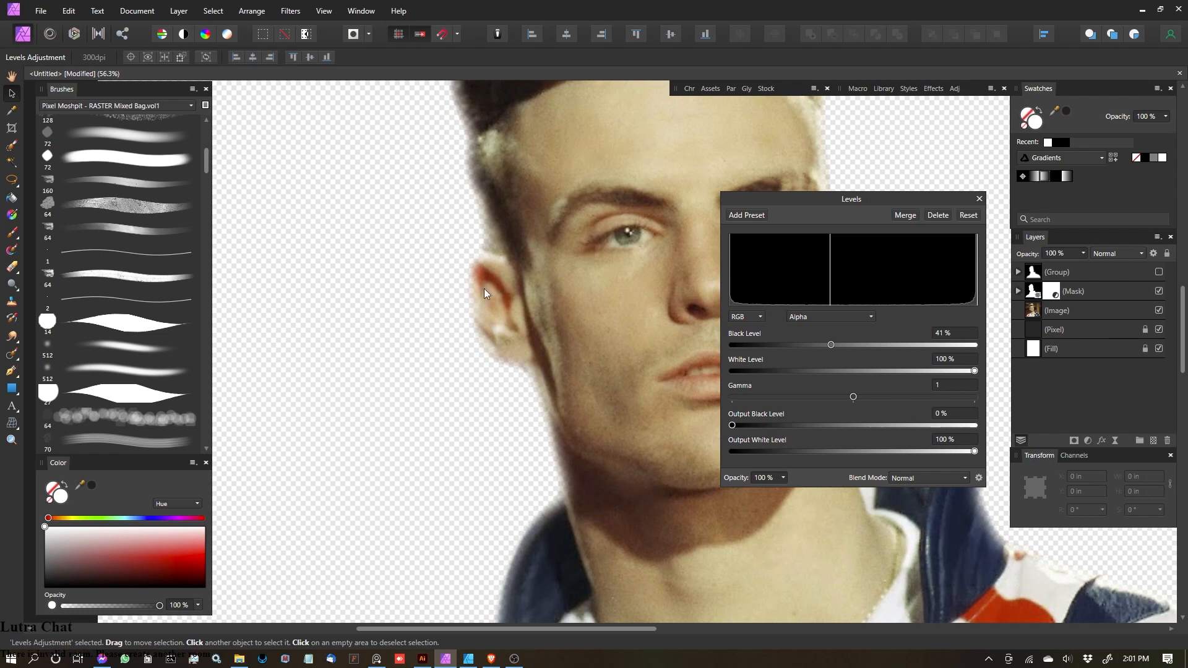
pyautogui.scroll(5, 481, 292)
pyautogui.scroll(-2, 451, 295)
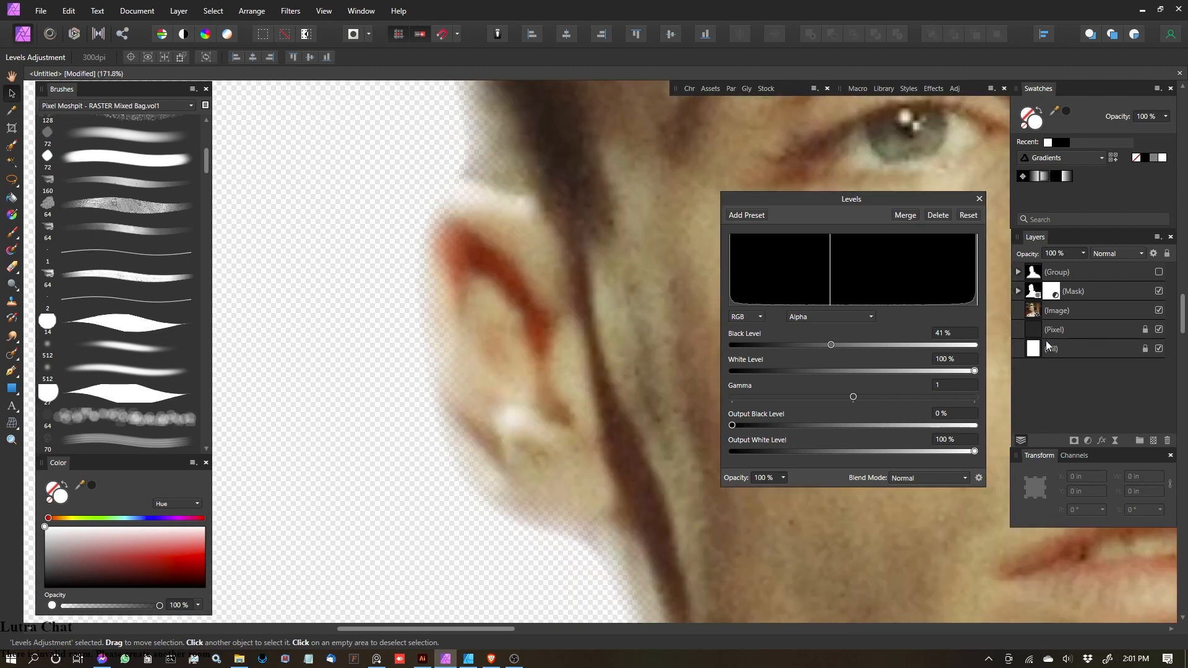
# Step: Lower the Levels adjustment's white level to 52% and inspect the cutout edge around the ear, jaw and collar
pyautogui.moveTo(975, 371); pyautogui.dragTo(858, 371)
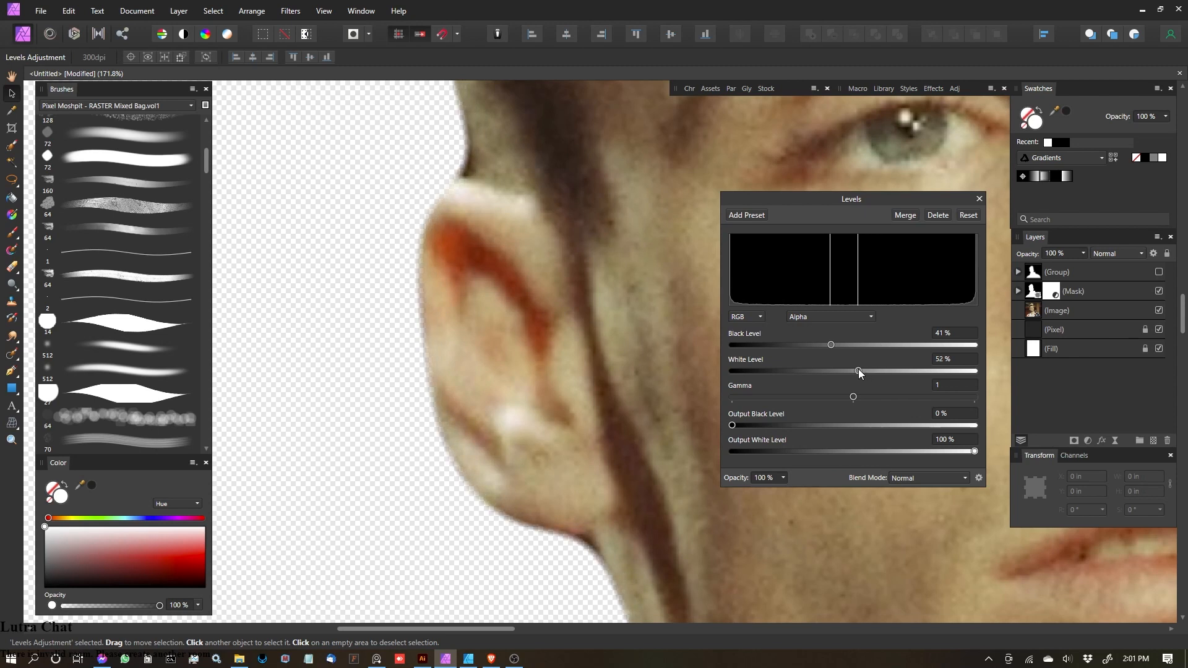
pyautogui.scroll(-4, 396, 280)
pyautogui.scroll(-3, 408, 259)
pyautogui.scroll(5, 425, 229)
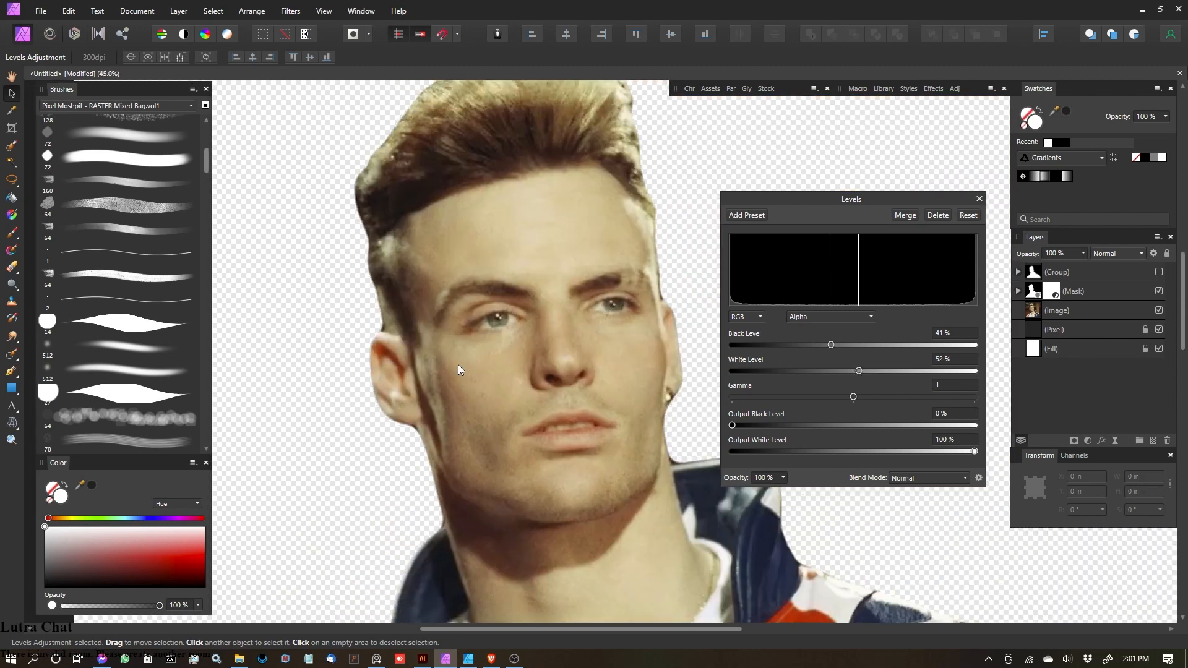
pyautogui.scroll(-2, 566, 375)
pyautogui.scroll(4, 543, 344)
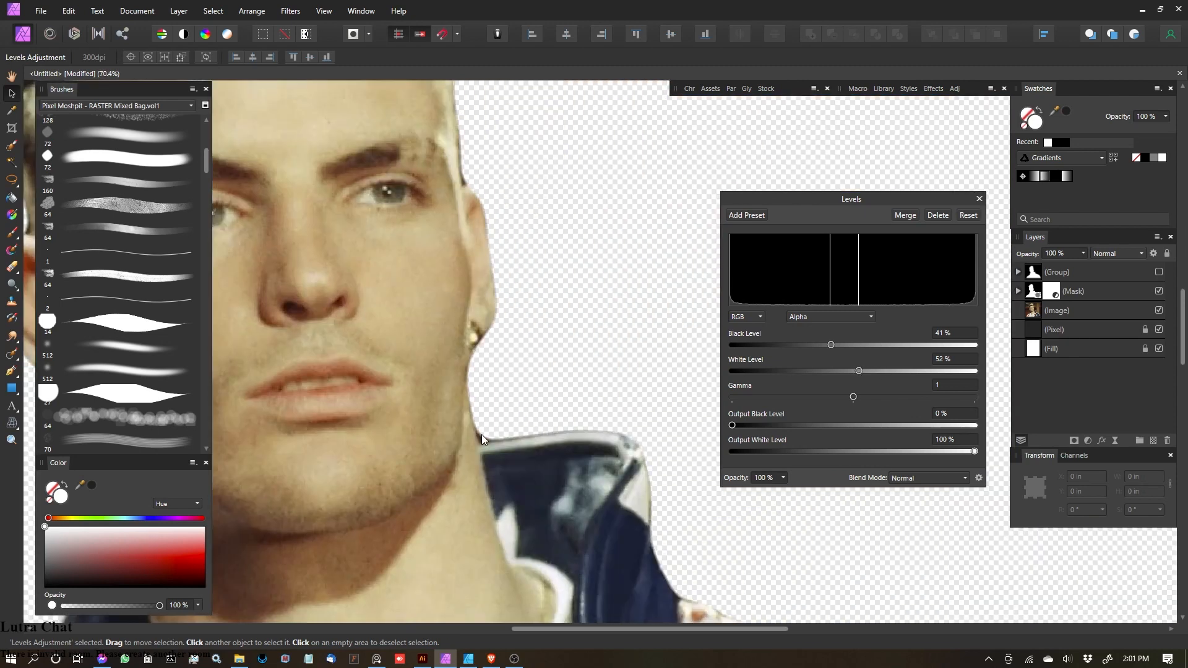
pyautogui.scroll(2, 526, 437)
pyautogui.scroll(-4, 503, 440)
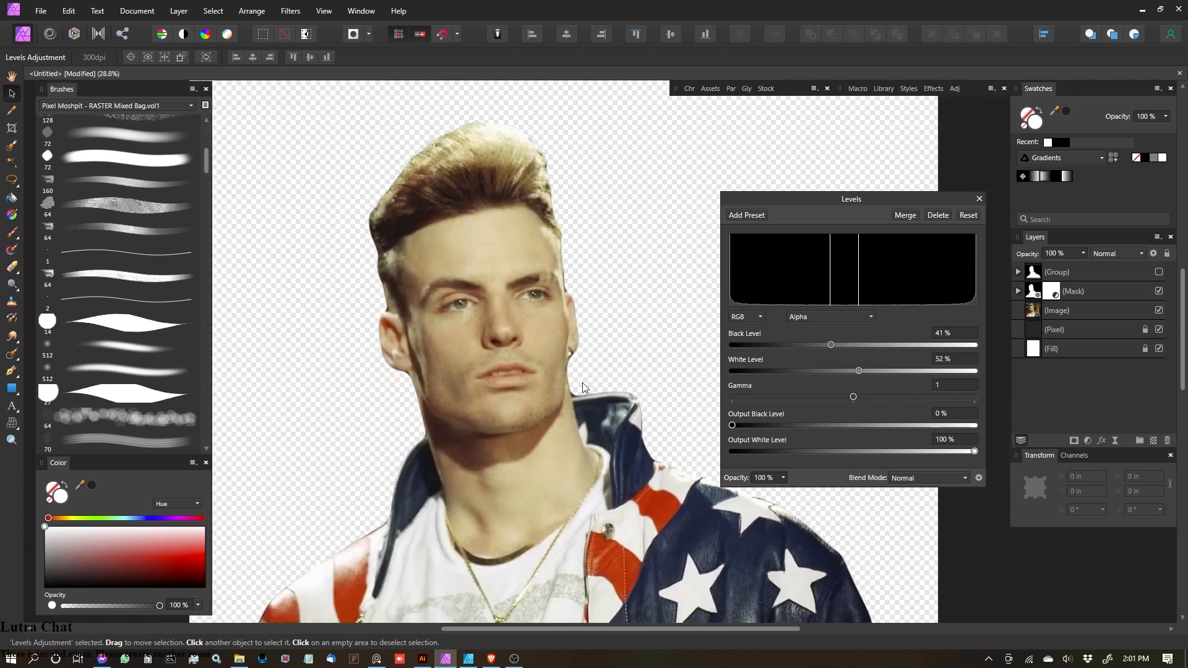
pyautogui.scroll(1, 574, 393)
pyautogui.scroll(2, 575, 390)
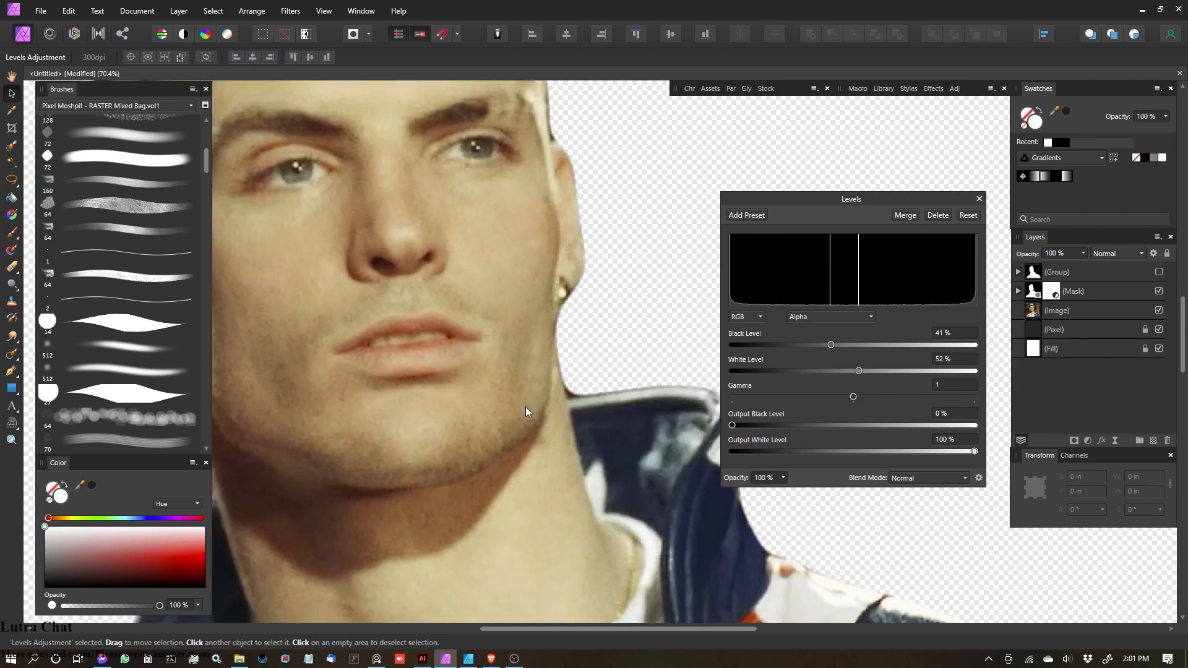
pyautogui.scroll(-4, 516, 384)
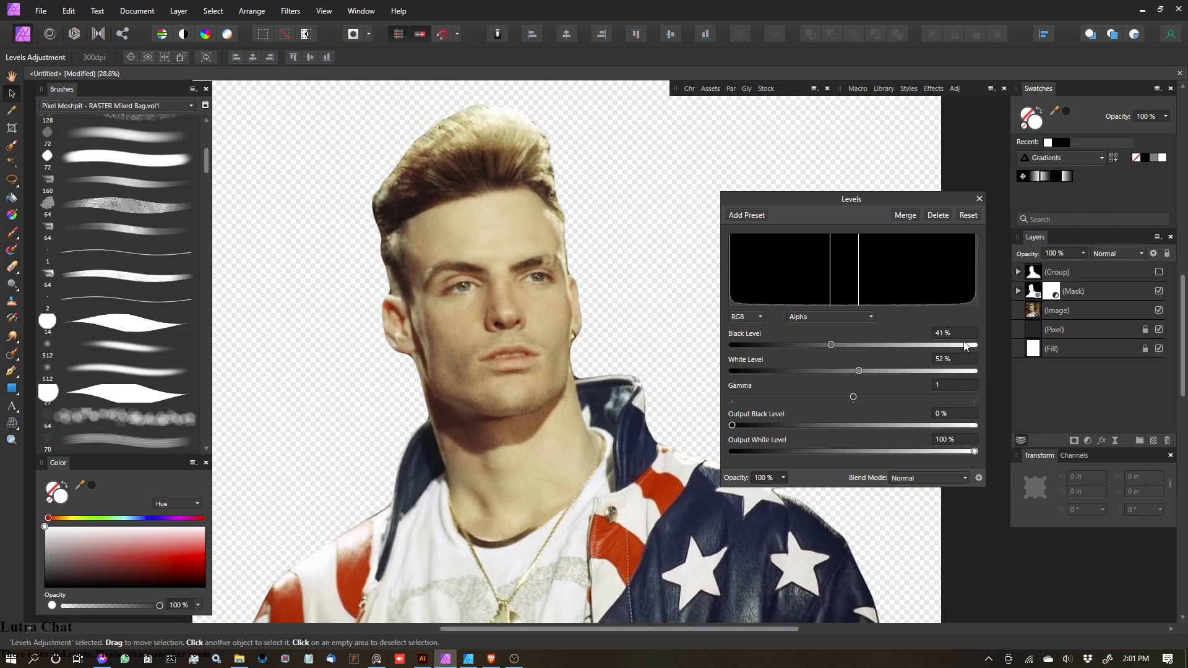
# Step: Lower the white level to 42% for a harder mask edge and check it along the face and collar
pyautogui.moveTo(859, 370)
pyautogui.mouseDown()
pyautogui.moveTo(835, 369)
pyautogui.moveTo(851, 370)
pyautogui.mouseUp()
pyautogui.scroll(10, 705, 309)
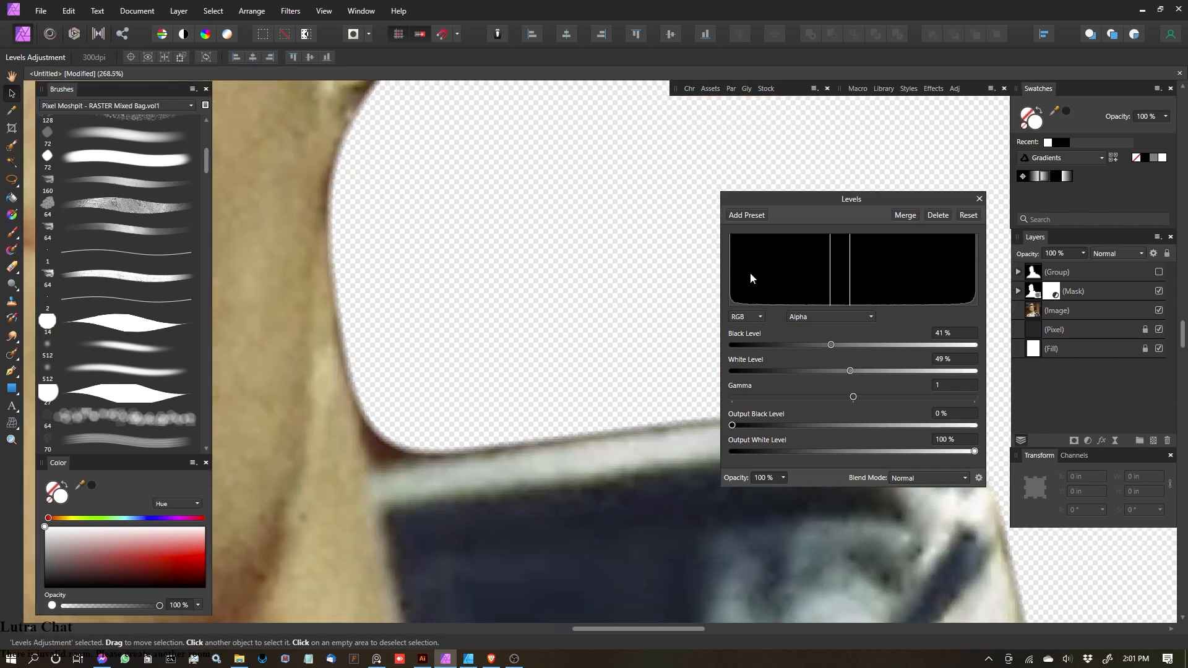
pyautogui.moveTo(851, 370); pyautogui.dragTo(834, 368)
pyautogui.scroll(-10, 354, 370)
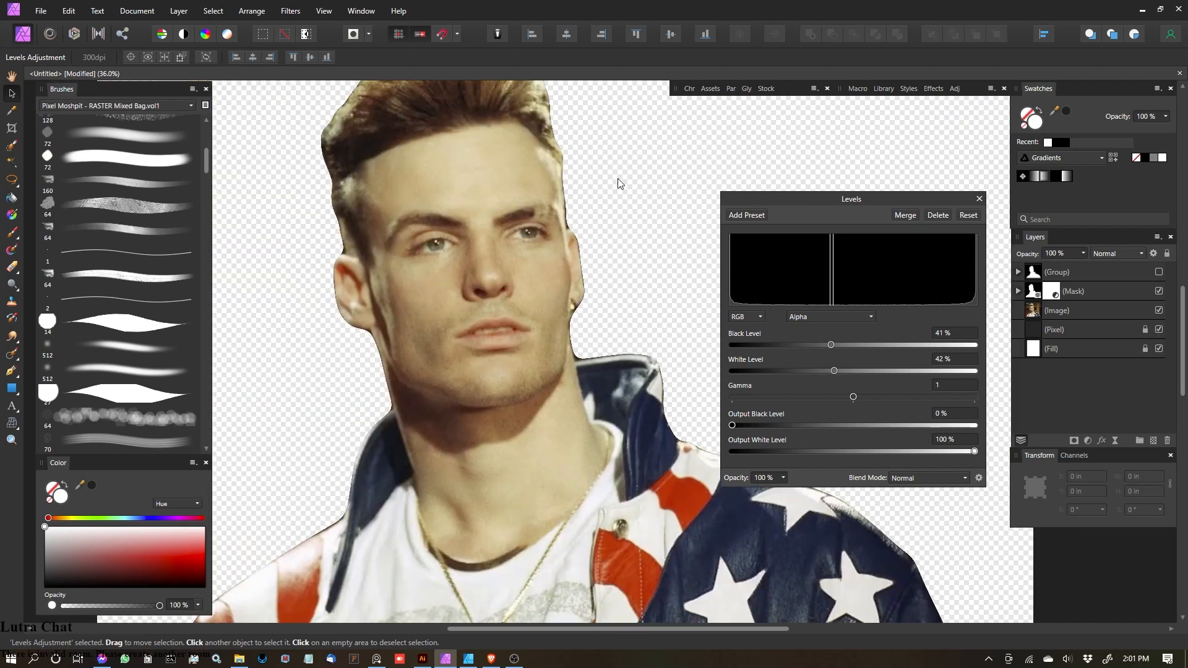
pyautogui.scroll(3, 370, 254)
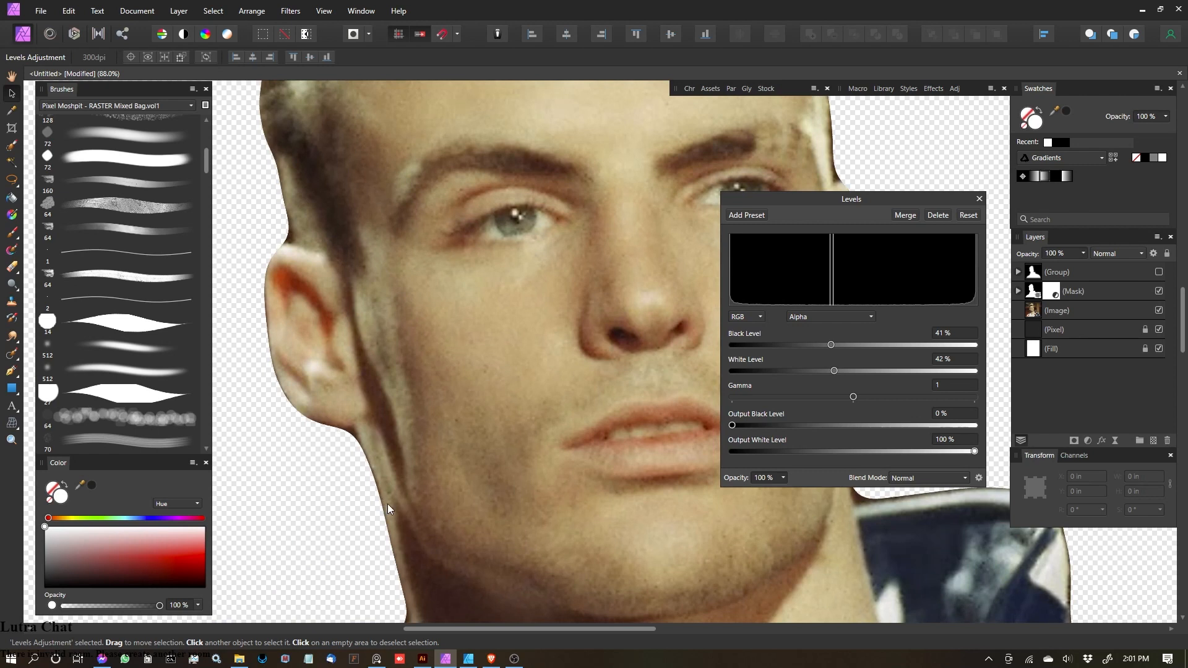
pyautogui.moveTo(382, 499); pyautogui.dragTo(161, 306)
pyautogui.moveTo(647, 313); pyautogui.dragTo(400, 385)
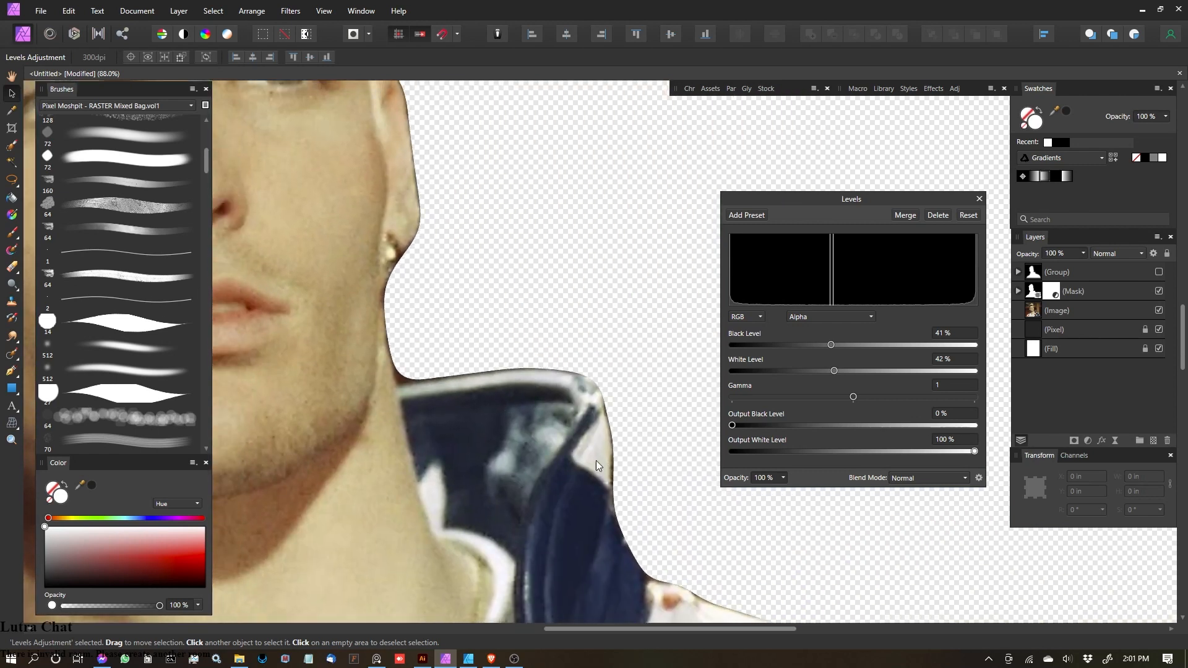
# Step: Set the black level to 54% and the white level to 56%, close Levels and inspect the portrait's edge
pyautogui.moveTo(608, 465); pyautogui.dragTo(706, 460)
pyautogui.moveTo(831, 347)
pyautogui.mouseDown()
pyautogui.moveTo(795, 348)
pyautogui.moveTo(889, 374)
pyautogui.mouseUp()
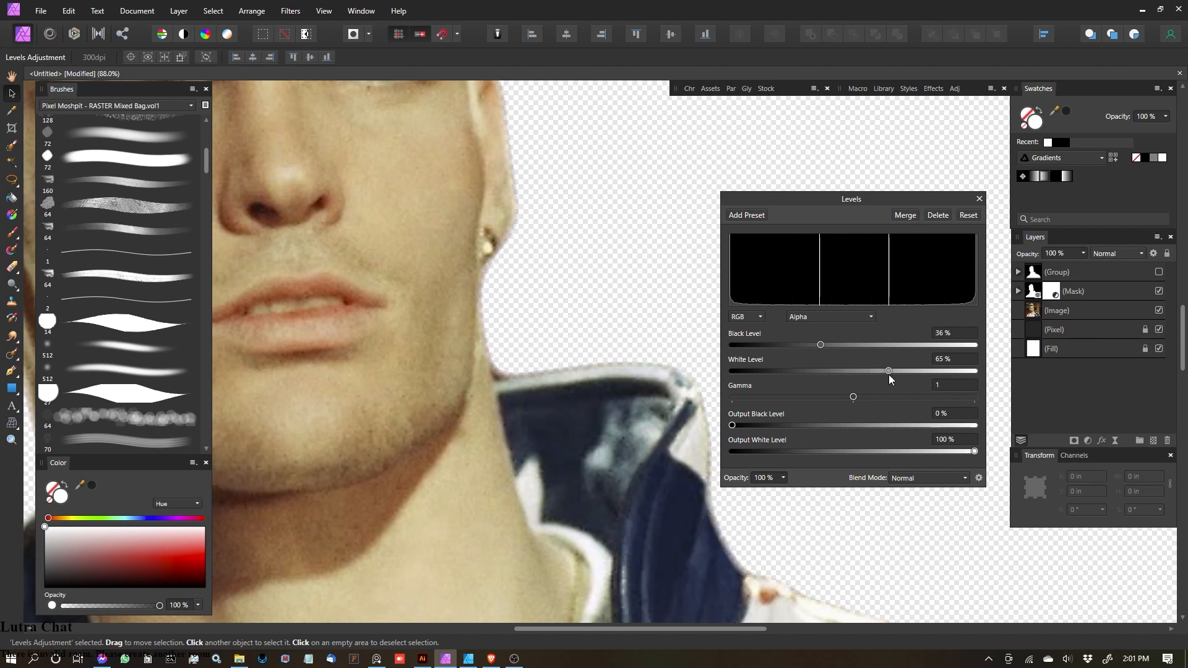
pyautogui.moveTo(819, 343)
pyautogui.mouseDown()
pyautogui.moveTo(864, 349)
pyautogui.moveTo(867, 371)
pyautogui.mouseUp()
pyautogui.hotkey('ctrl', '0')
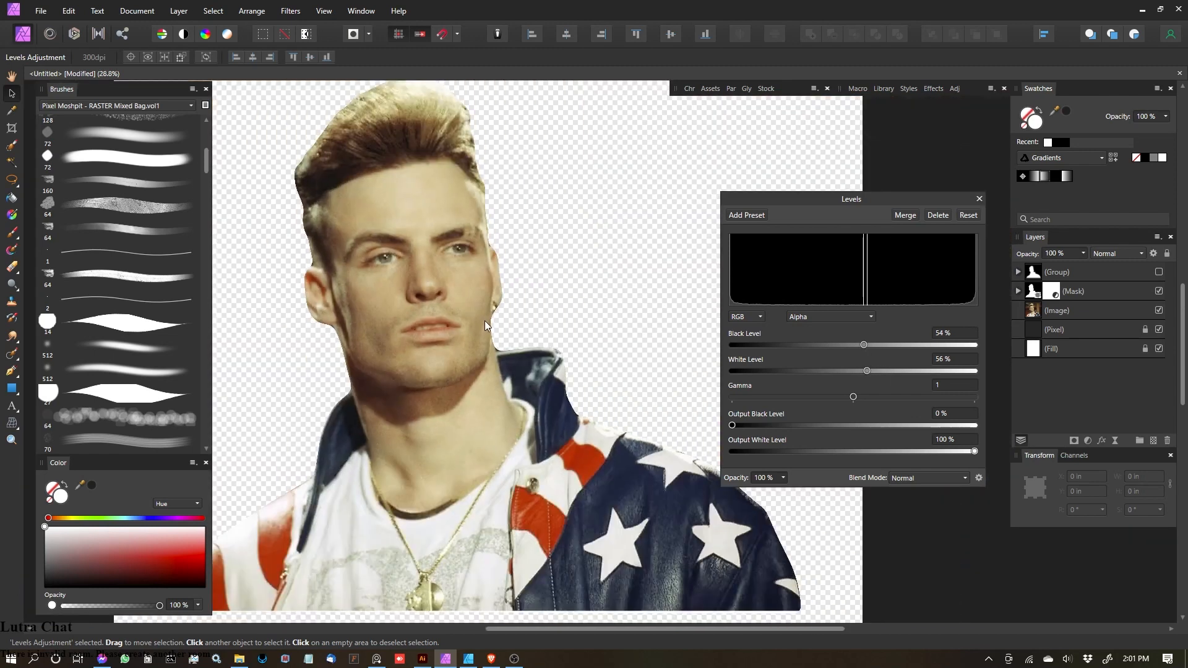
pyautogui.click(979, 199)
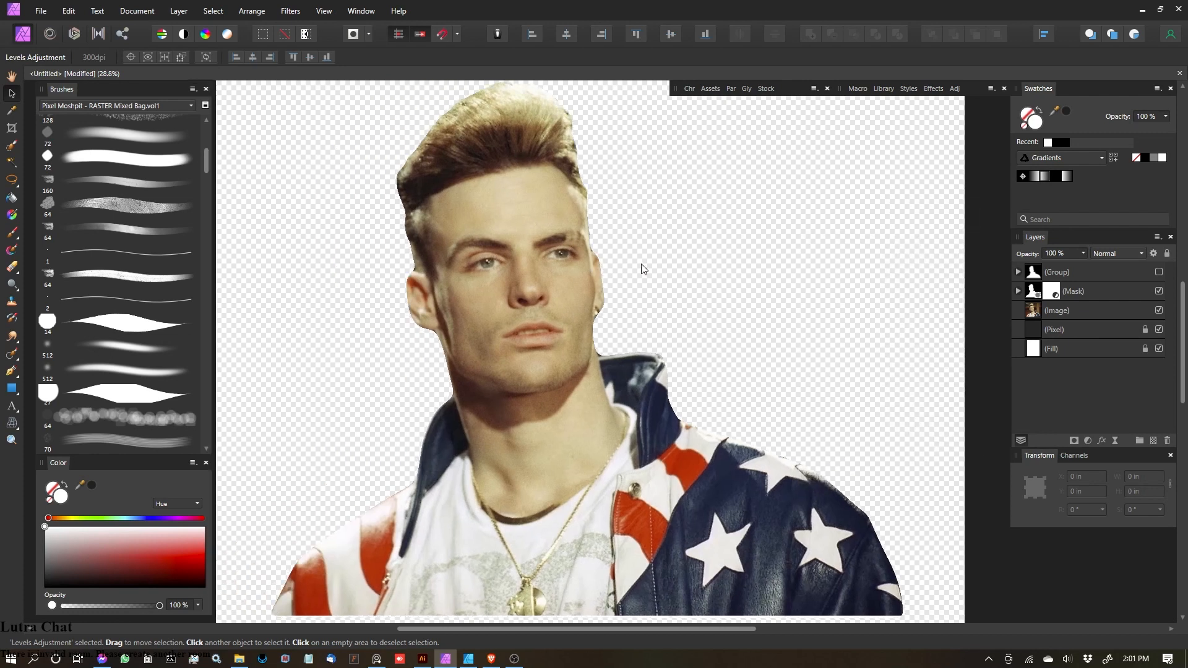
pyautogui.scroll(3, 447, 275)
pyautogui.scroll(3, 521, 284)
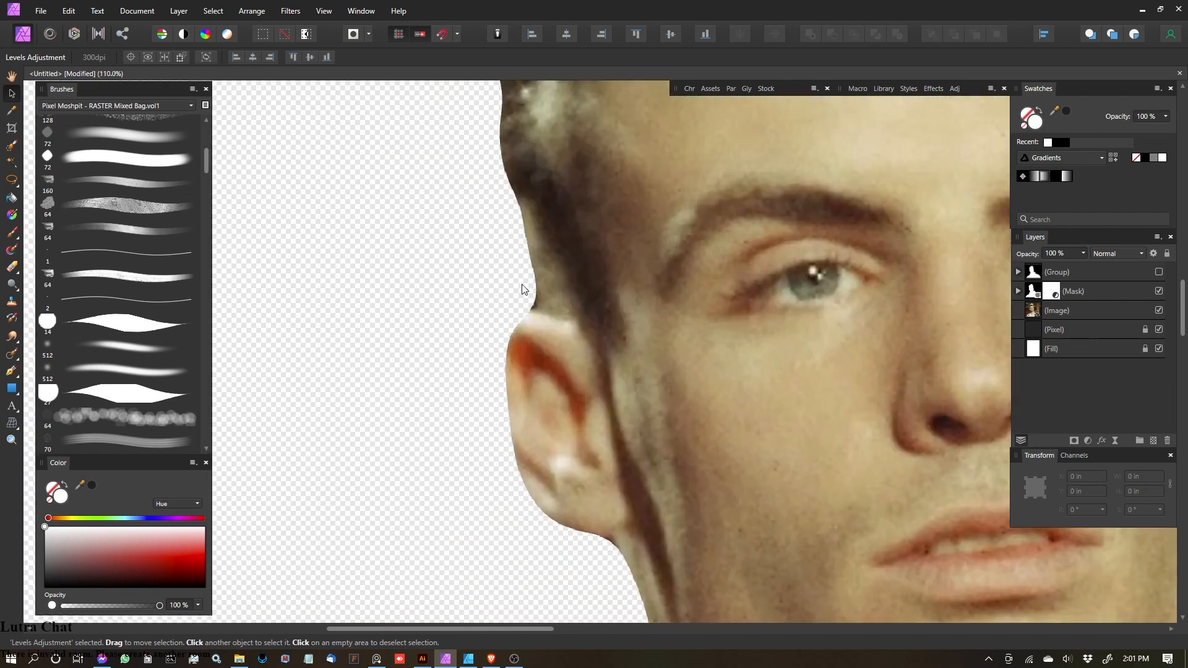
pyautogui.scroll(-4, 516, 334)
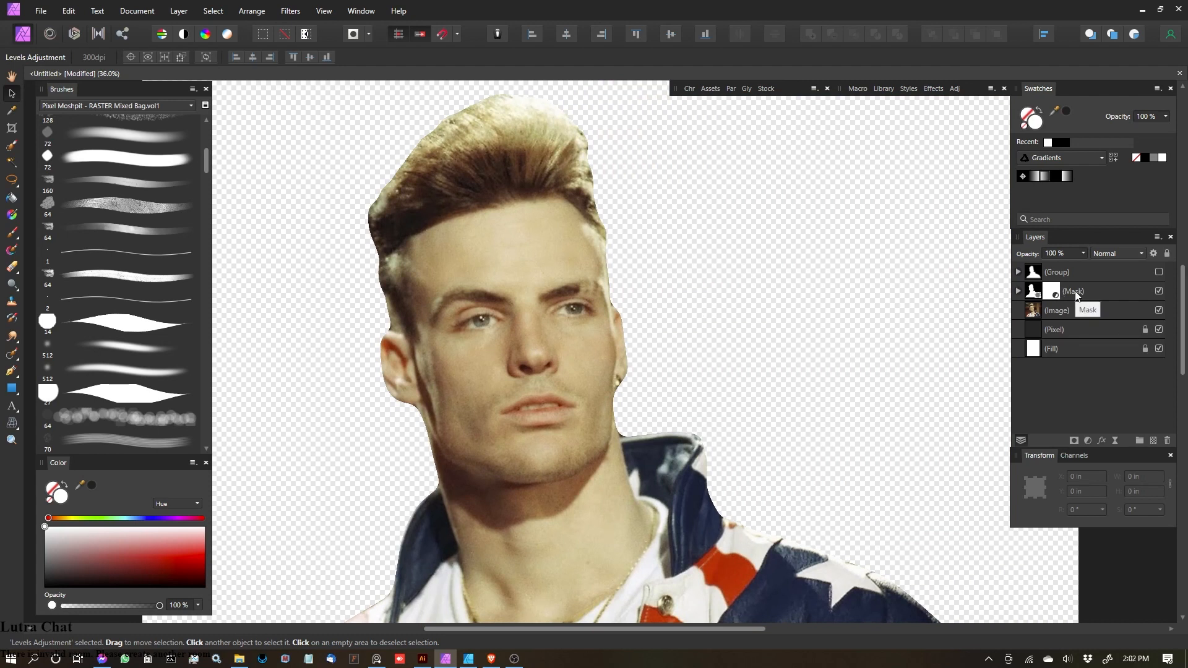
# Step: Select the mask layer with its attached Levels adjustment and try Rasterize to Mask on it
pyautogui.scroll(4, 618, 373)
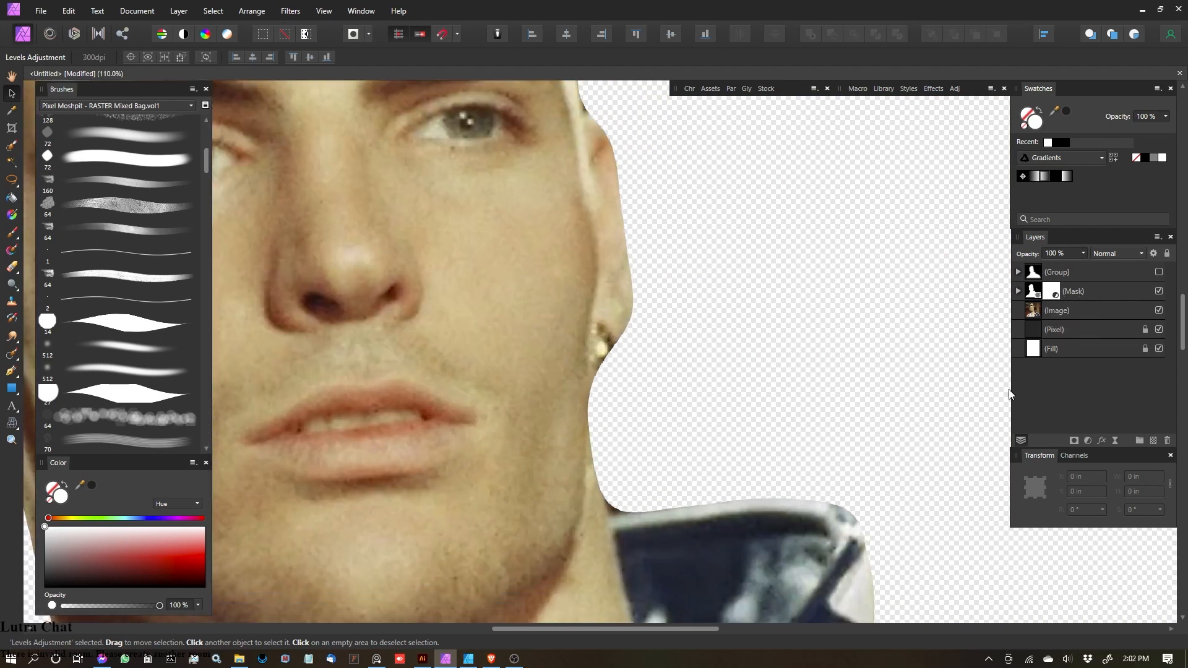
pyautogui.click(1037, 296)
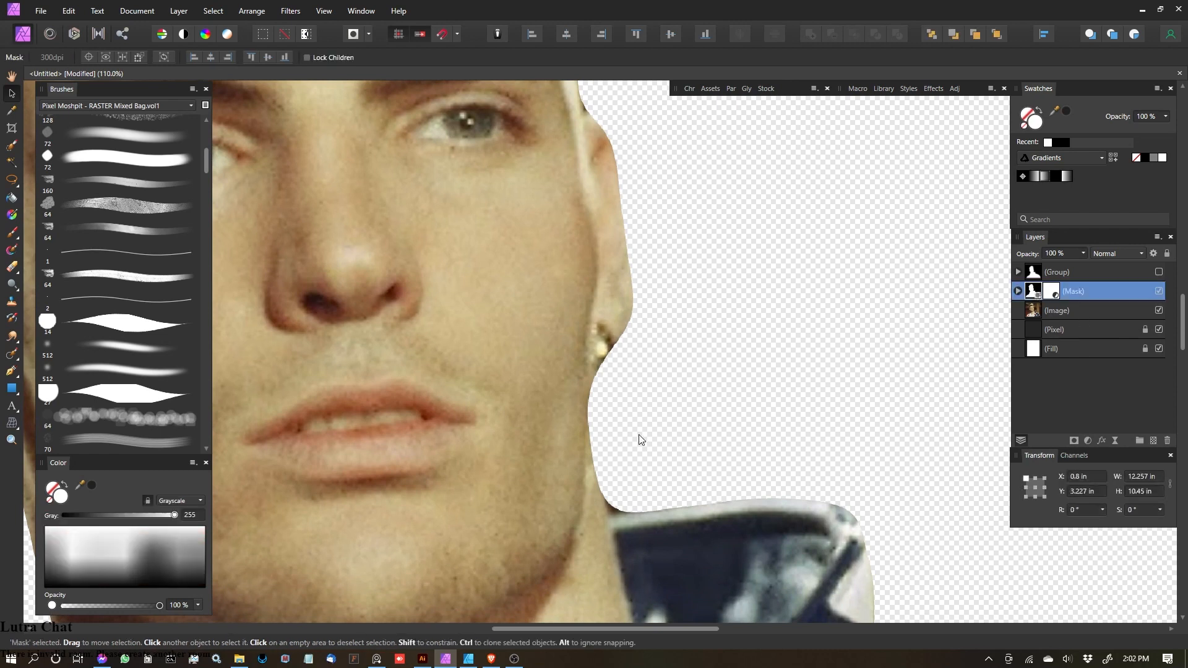
pyautogui.scroll(-3, 639, 439)
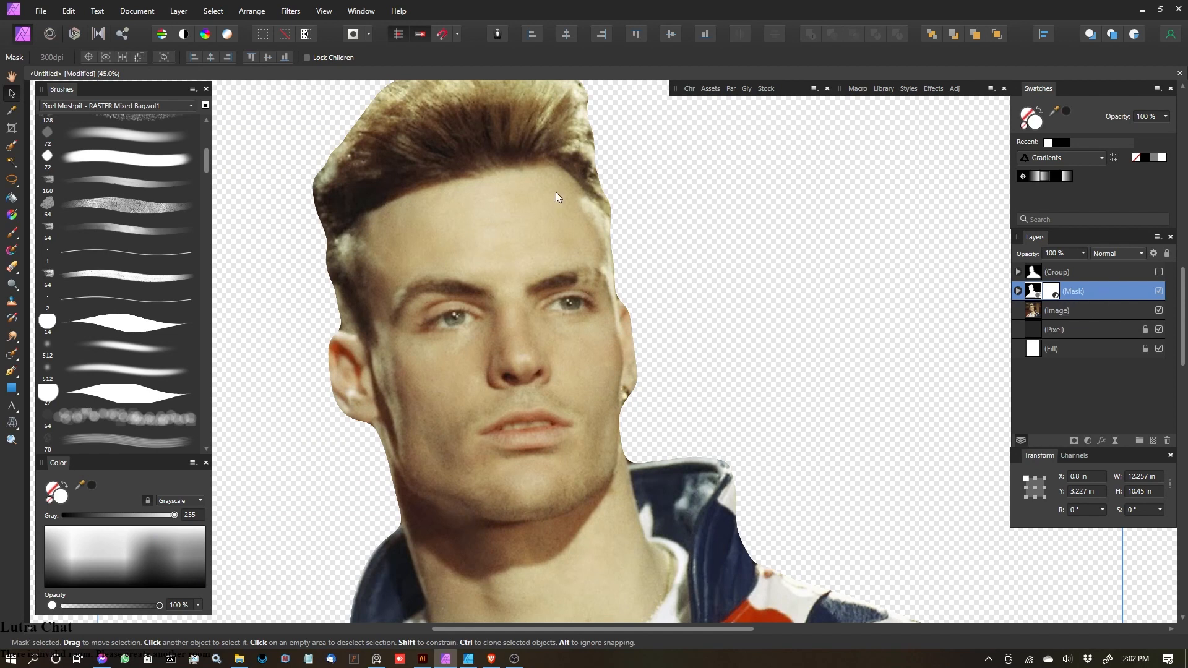
pyautogui.click(190, 14)
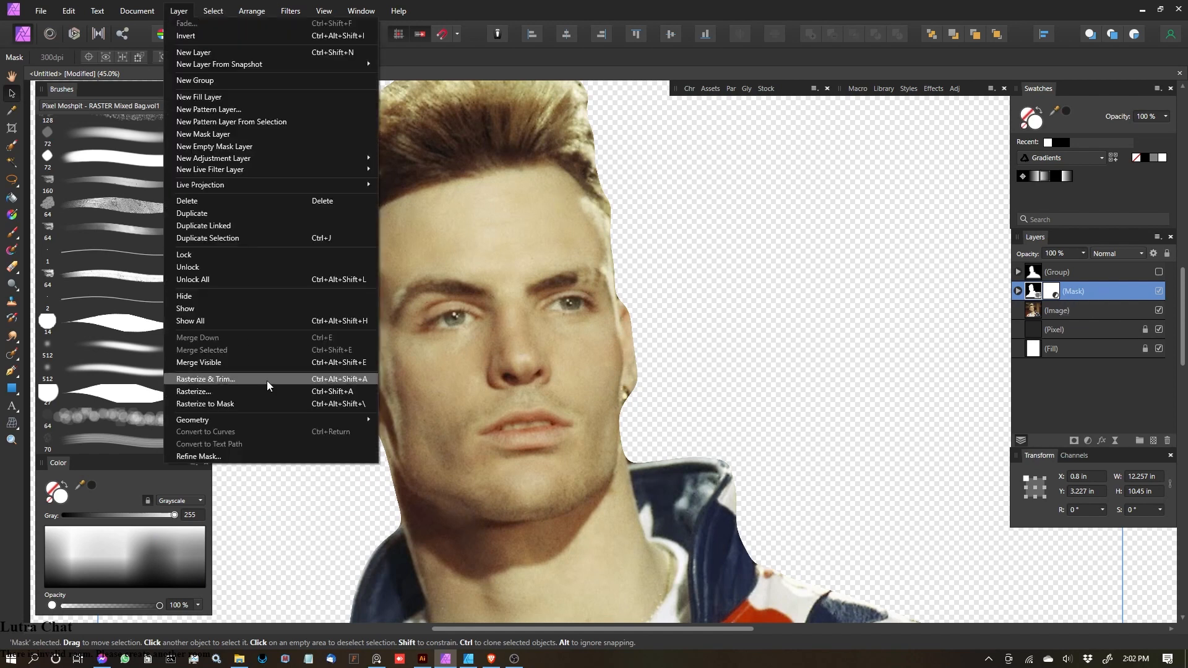
pyautogui.click(251, 408)
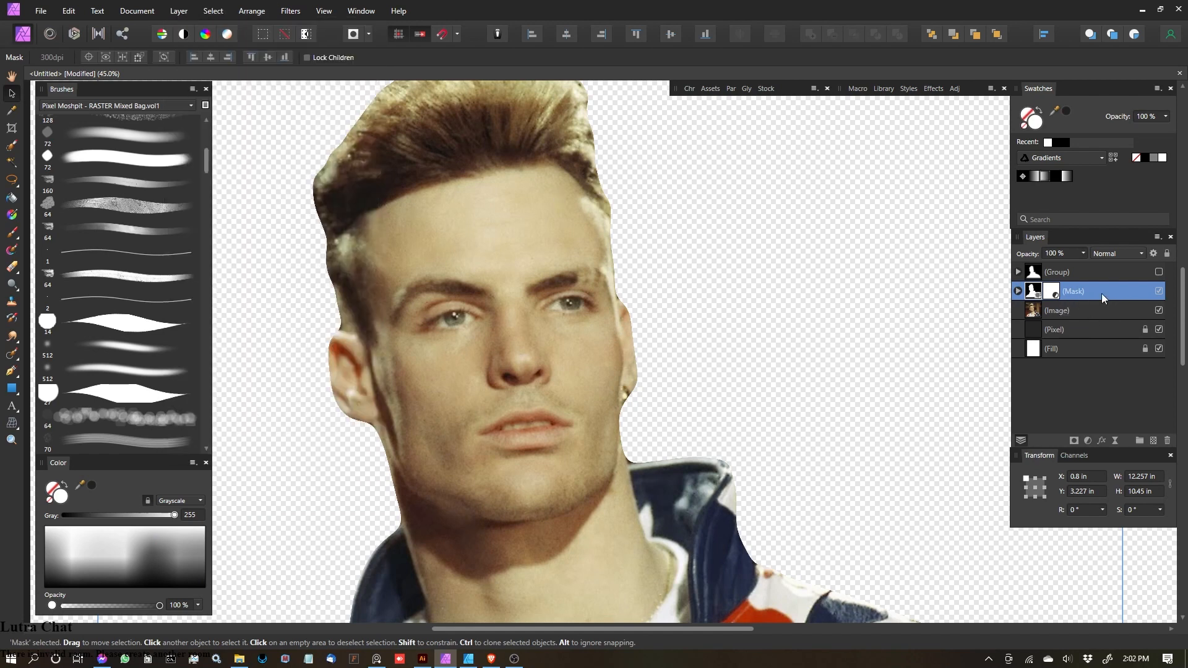
pyautogui.click(1086, 314)
pyautogui.click(1088, 296)
# Step: Paint black on the mask beside the jaw with the soft 512 px brush to test cutting into the edge
pyautogui.scroll(6, 650, 435)
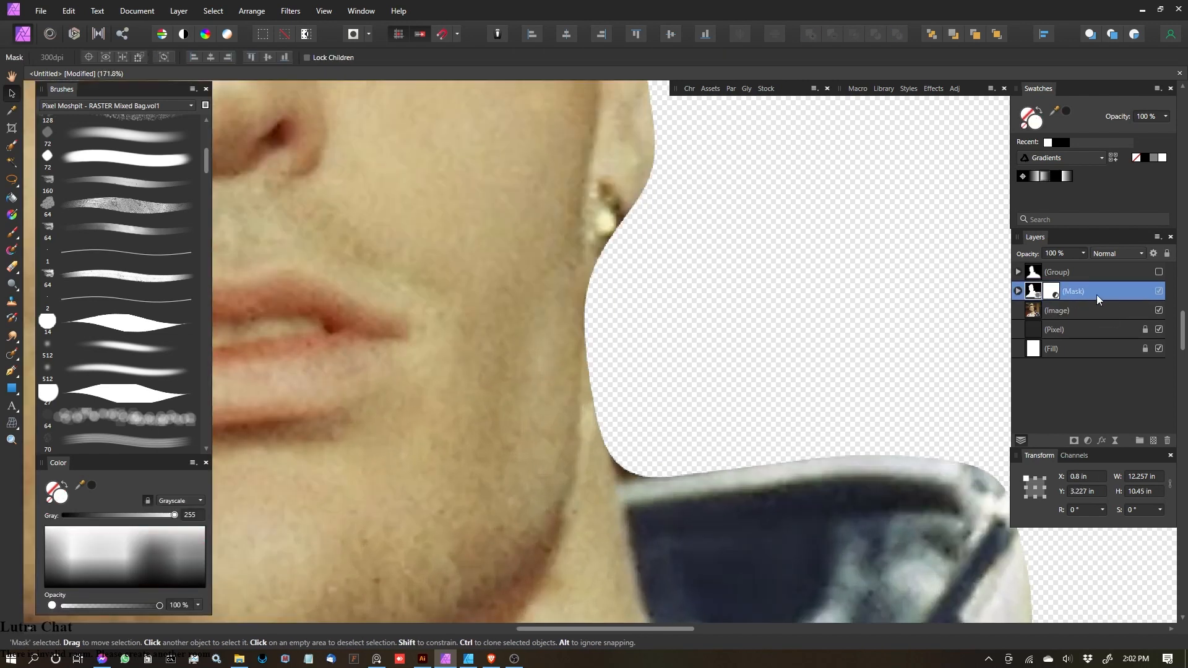
pyautogui.scroll(1, 610, 503)
pyautogui.press('b')
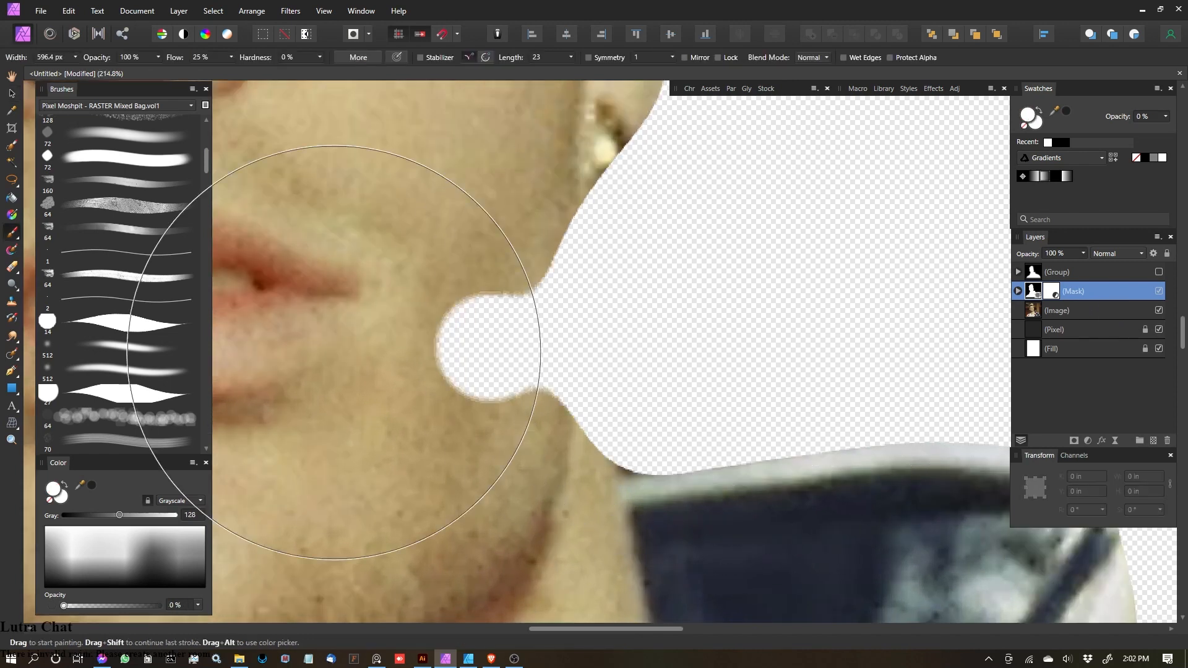
pyautogui.click(108, 374)
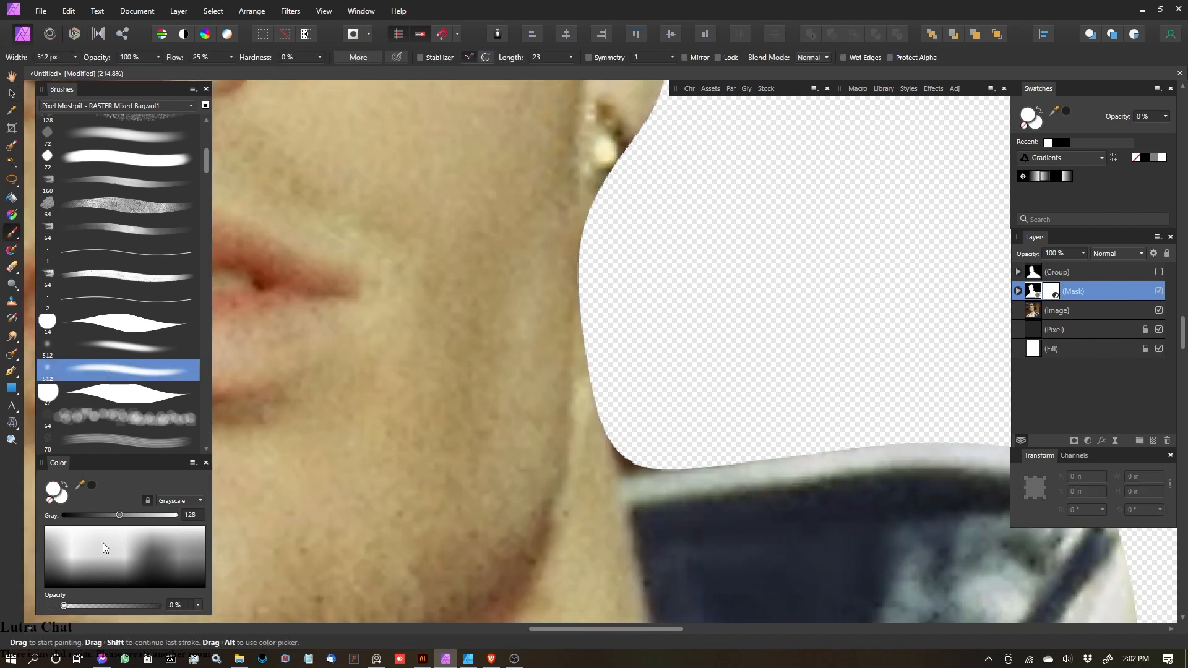
pyautogui.press('d')
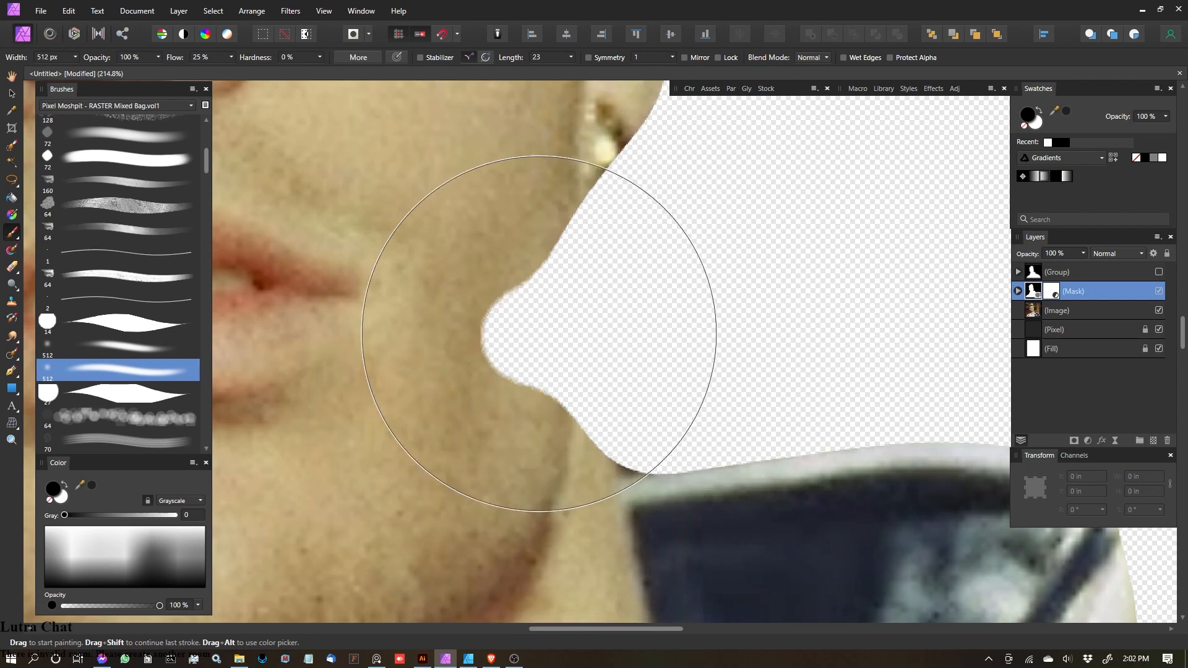
pyautogui.moveTo(530, 331); pyautogui.dragTo(753, 340)
# Step: Shrink the brush to 52.6 px and paint black on the mask where the neck meets the jacket collar
pyautogui.press('[')
pyautogui.press('[')
pyautogui.press('[')
pyautogui.press('[')
pyautogui.press('[')
pyautogui.press('[')
pyautogui.press('[')
pyautogui.press('[')
pyautogui.press('[')
pyautogui.press('[')
pyautogui.press('[')
pyautogui.press('[')
pyautogui.press('[')
pyautogui.press('[')
pyautogui.press('[')
pyautogui.press('[')
pyautogui.press('[')
pyautogui.press('[')
pyautogui.press('[')
pyautogui.press('[')
pyautogui.press('[')
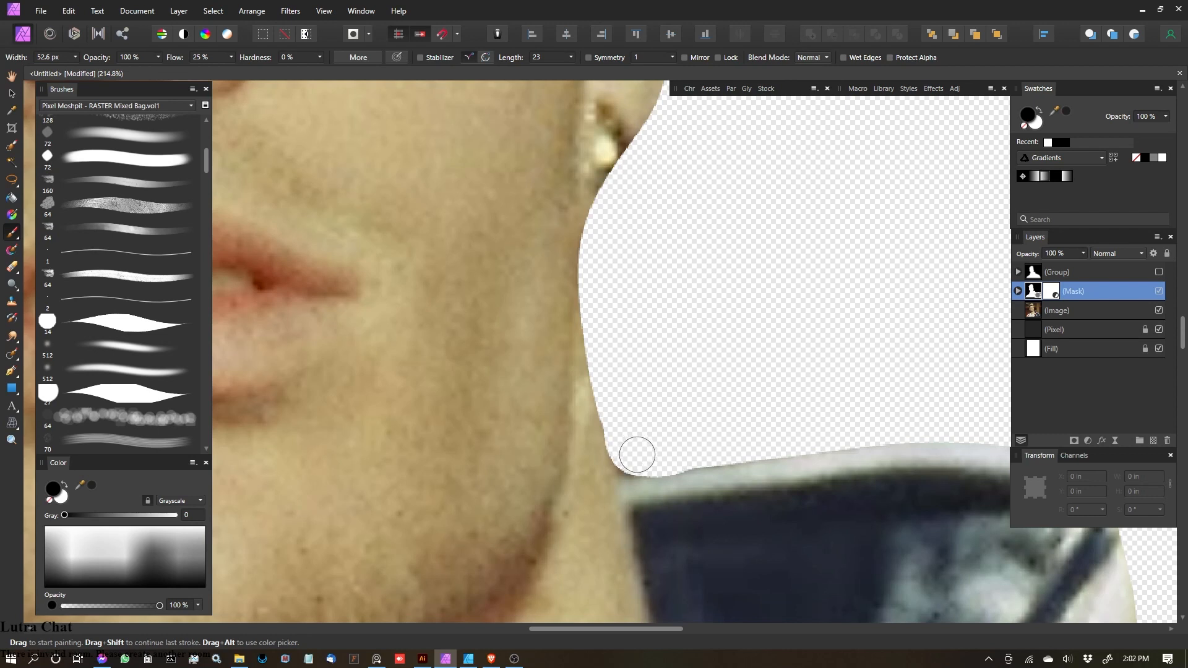
pyautogui.scroll(-5, 572, 326)
pyautogui.scroll(-2, 572, 326)
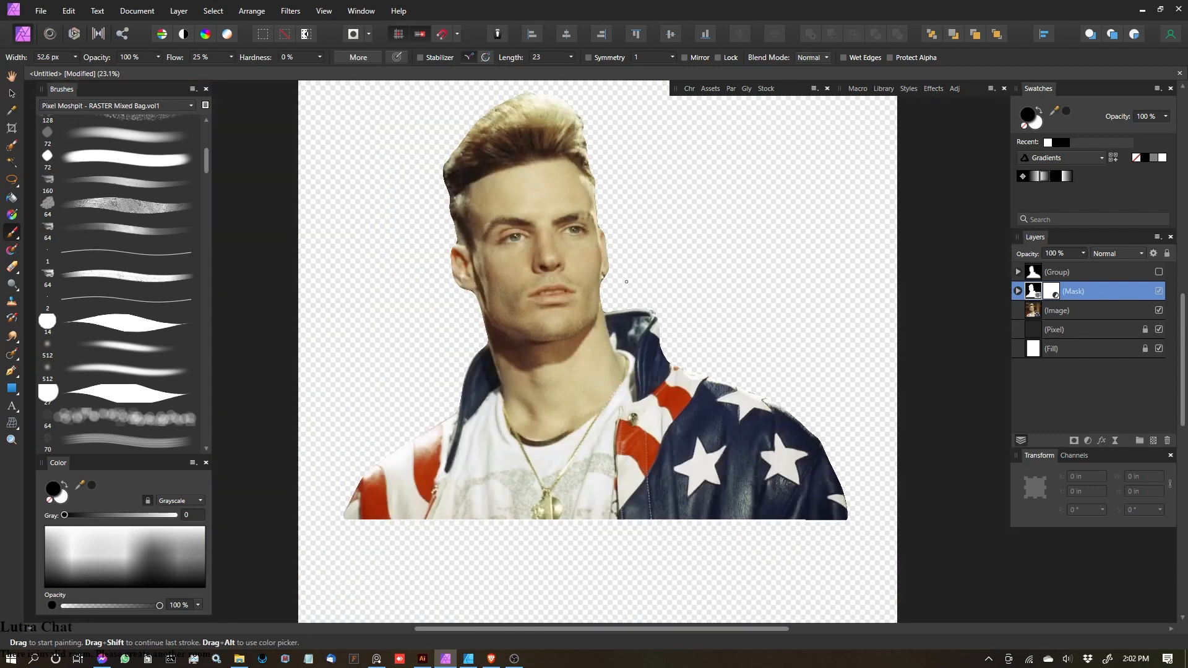
# Step: Switch the brush to white and paint the mask back in along the ear's upper outer edge
pyautogui.scroll(5, 572, 325)
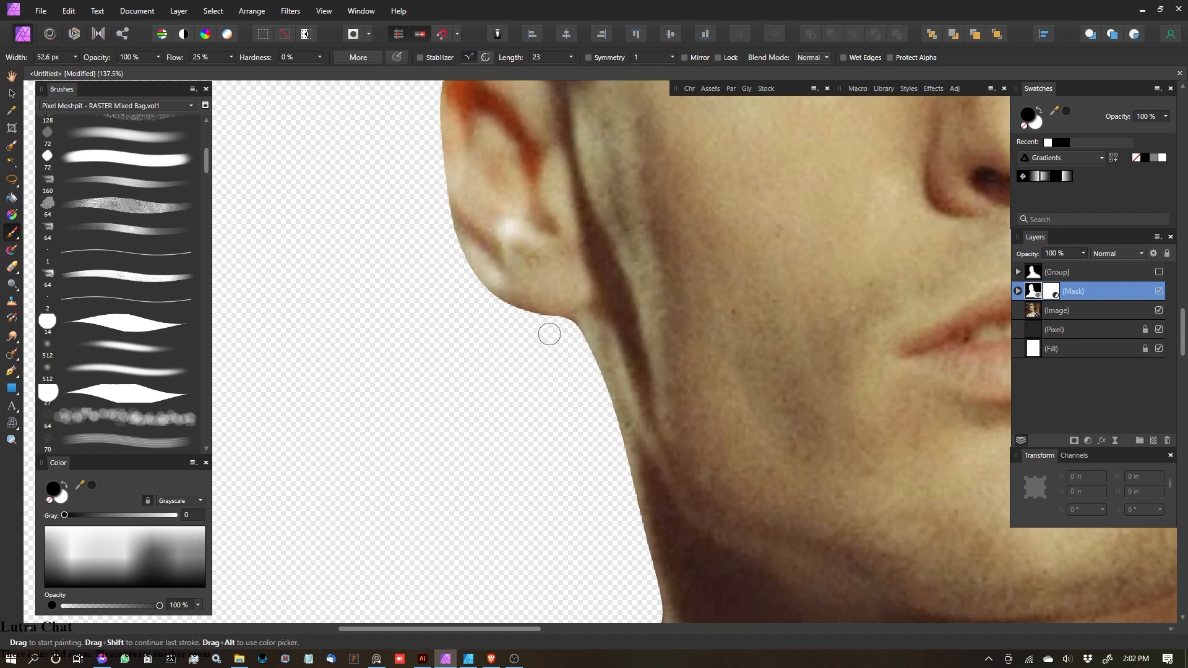
pyautogui.scroll(-3, 549, 334)
pyautogui.press('x')
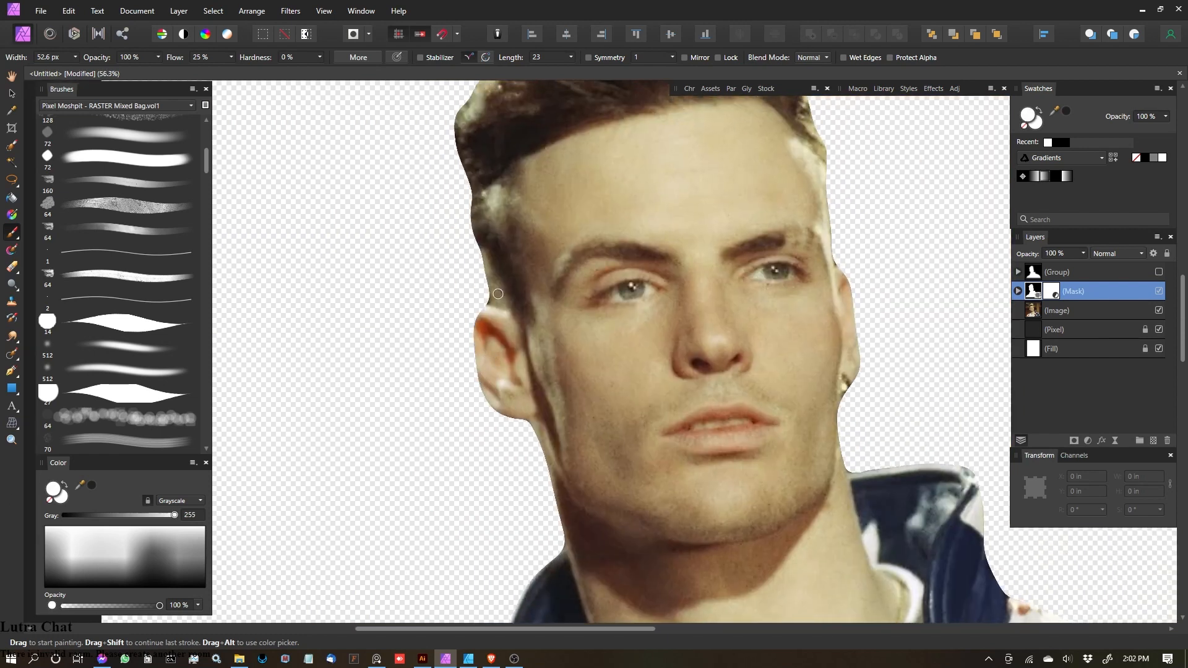
pyautogui.scroll(4, 472, 365)
pyautogui.scroll(-2, 461, 340)
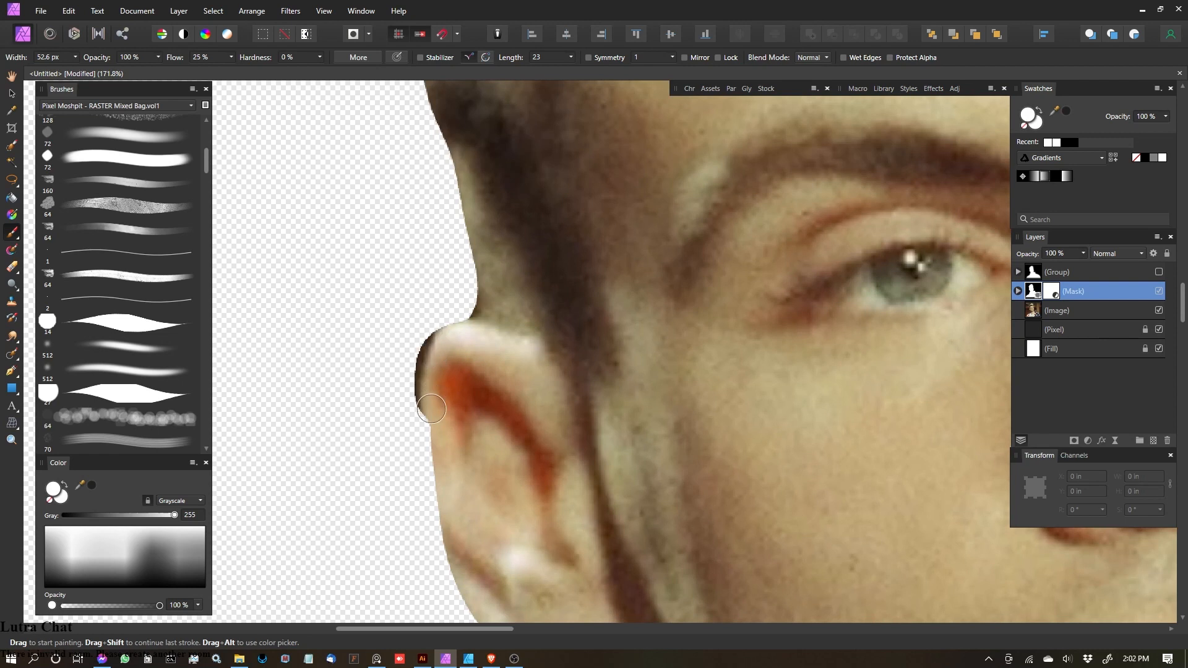
pyautogui.scroll(-1, 479, 435)
pyautogui.scroll(-4, 480, 435)
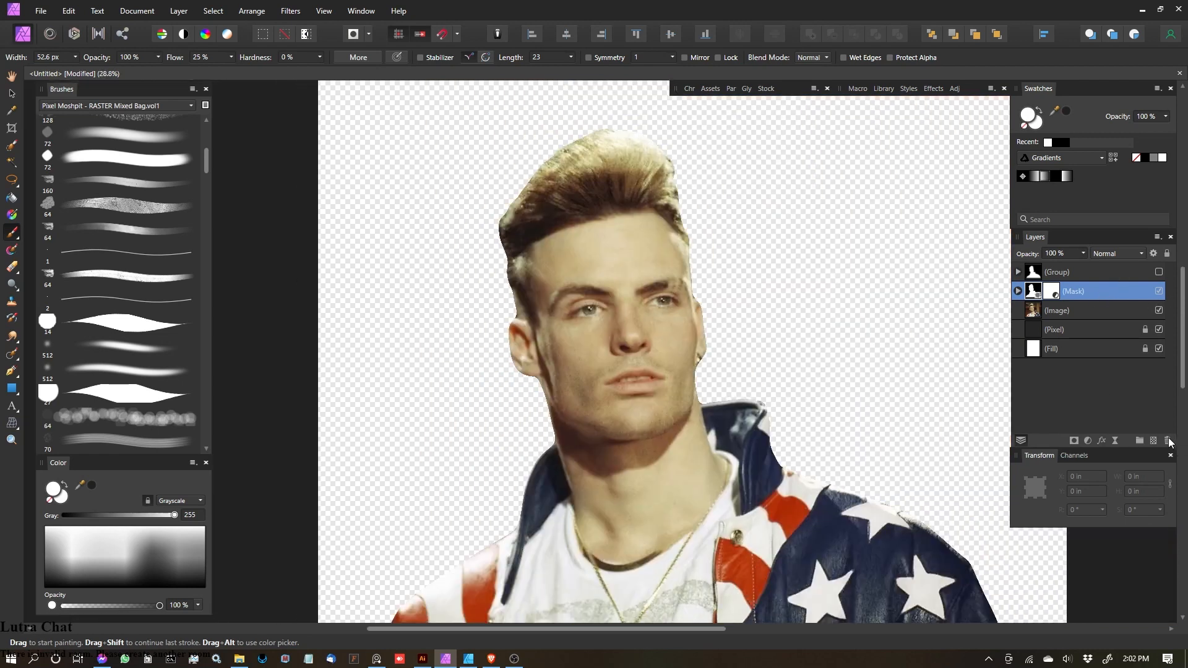
# Step: Delete the edited mask layer, show the backup silhouette group and expand it to reach its curve and rectangle
pyautogui.click(1168, 440)
pyautogui.click(1158, 272)
pyautogui.click(1040, 272)
pyautogui.click(1018, 272)
pyautogui.moveTo(1064, 292); pyautogui.dragTo(1075, 348)
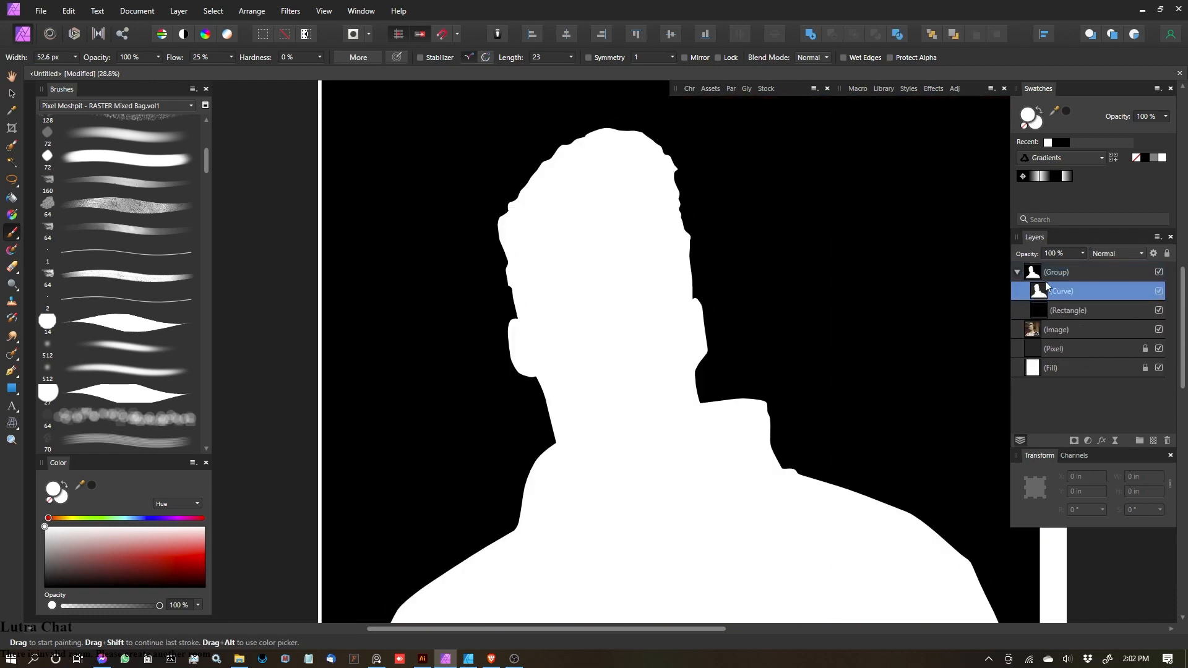
pyautogui.click(1017, 273)
pyautogui.click(1017, 271)
pyautogui.click(1018, 271)
pyautogui.click(1018, 272)
# Step: Delete the stray pixel layer nested inside the silhouette curve and dismiss the assistant notice
pyautogui.click(1039, 294)
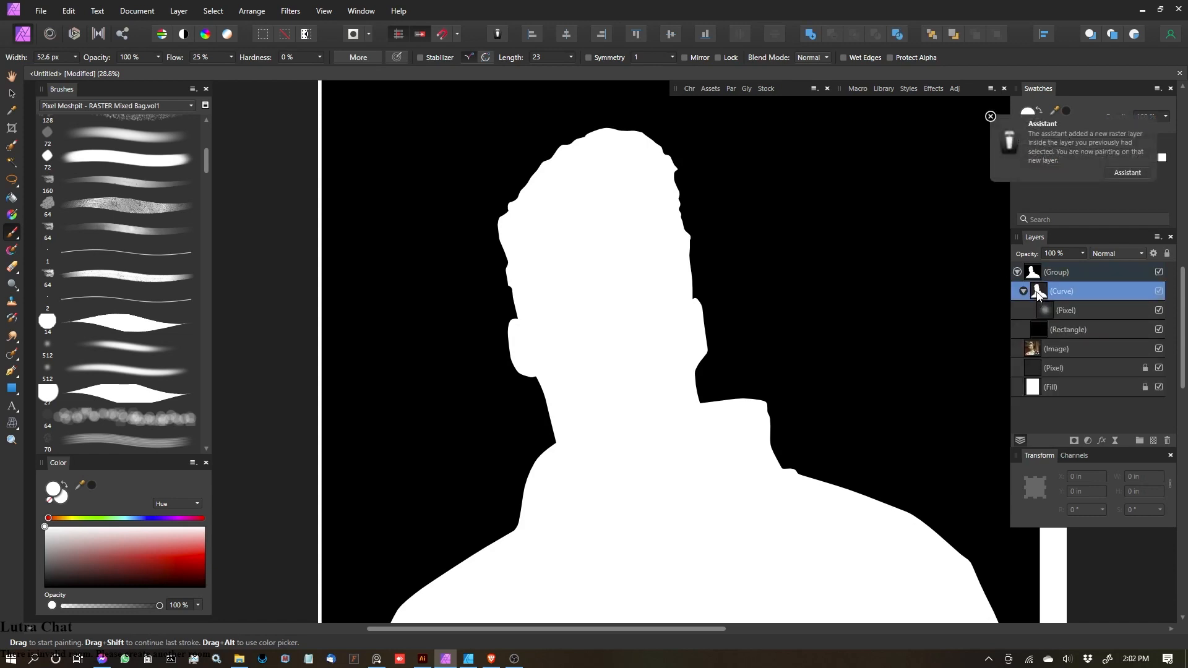
pyautogui.click(1060, 311)
pyautogui.press('Delete')
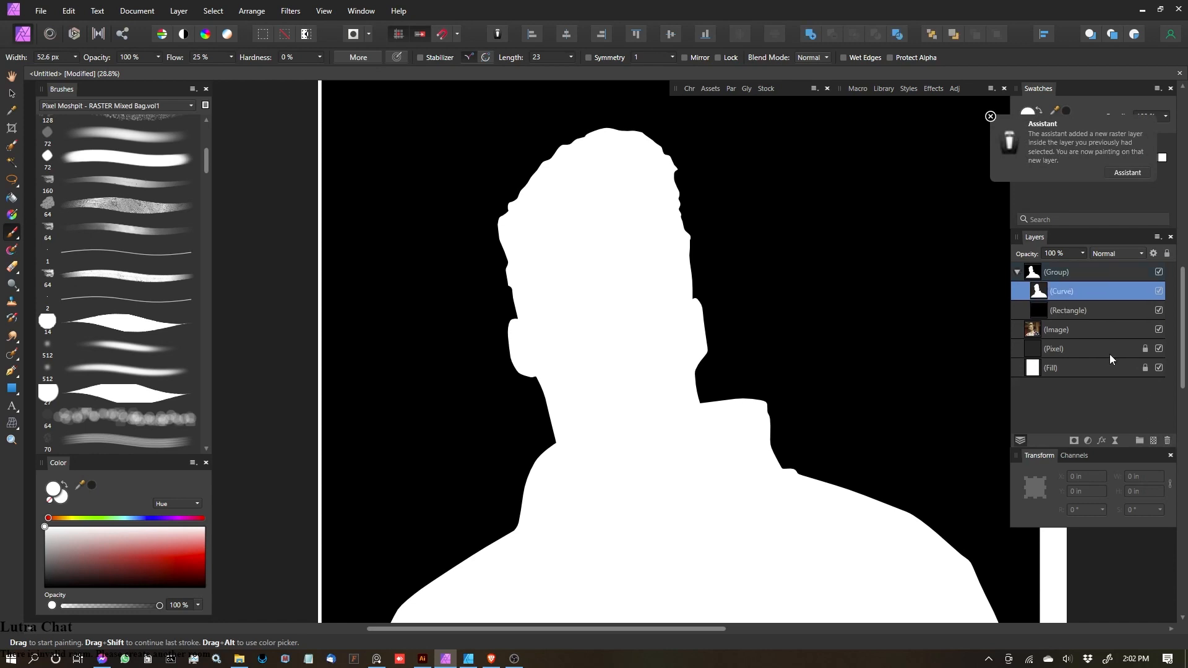
pyautogui.click(990, 117)
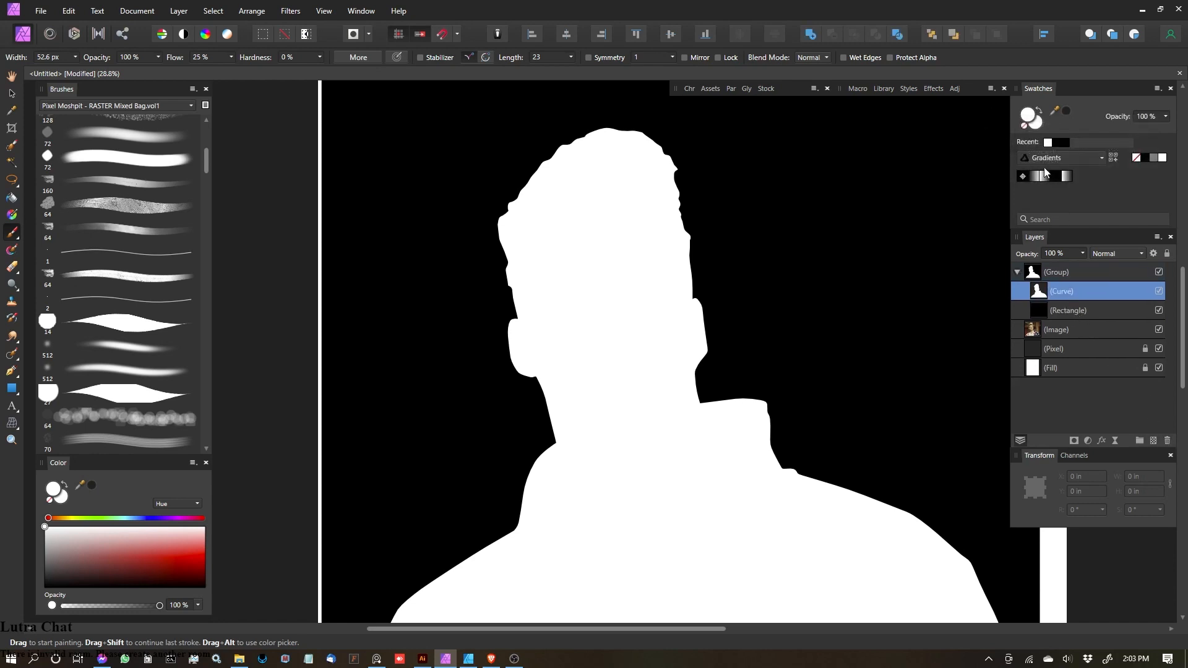
# Step: Mask the portrait with the silhouette curve by nesting it onto the image, and delete the leftover group with the black rectangle
pyautogui.moveTo(1057, 299); pyautogui.dragTo(1040, 334)
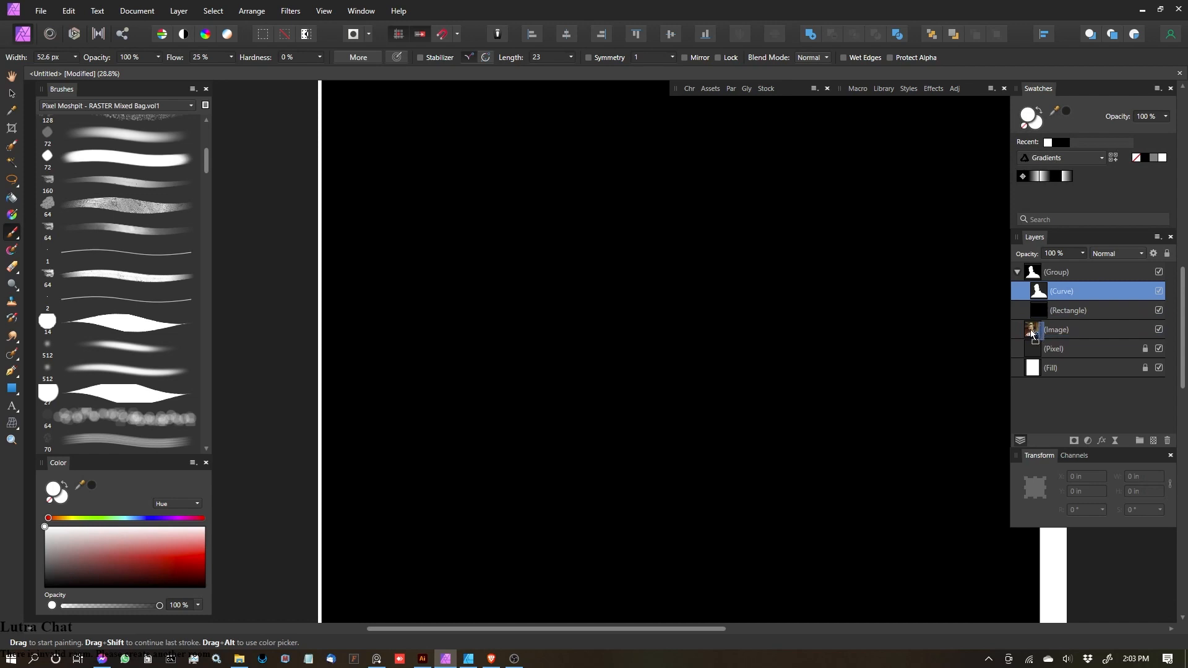
pyautogui.moveTo(1031, 330); pyautogui.dragTo(1032, 331)
pyautogui.click(1083, 274)
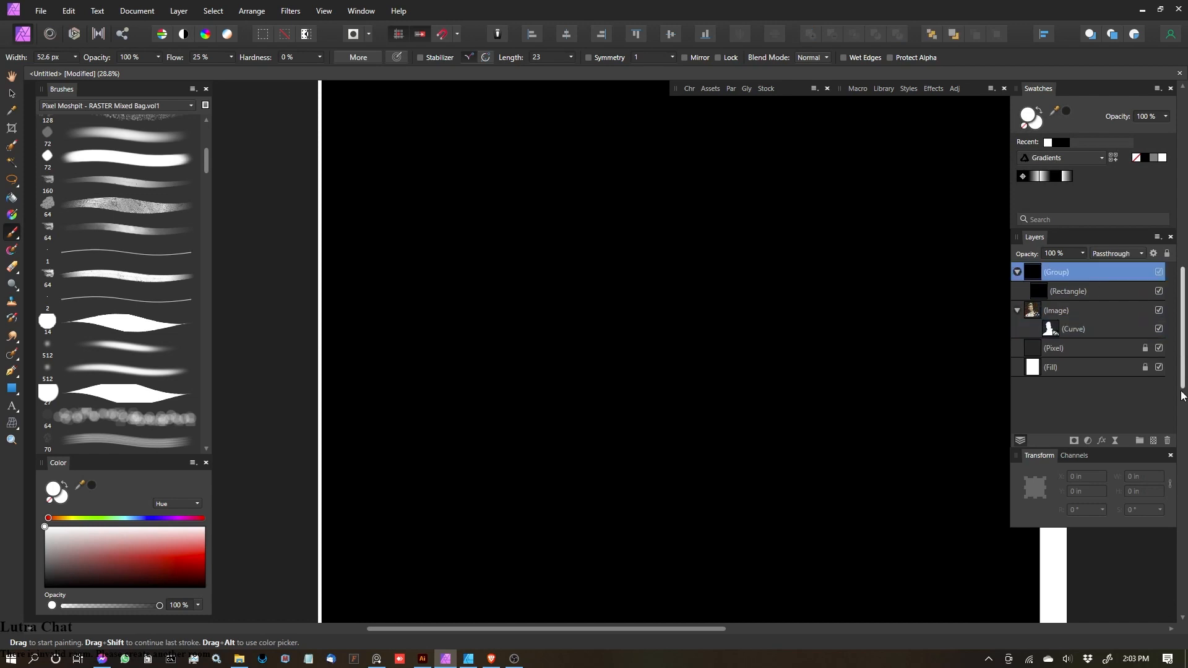
pyautogui.click(1168, 442)
pyautogui.scroll(-3, 630, 323)
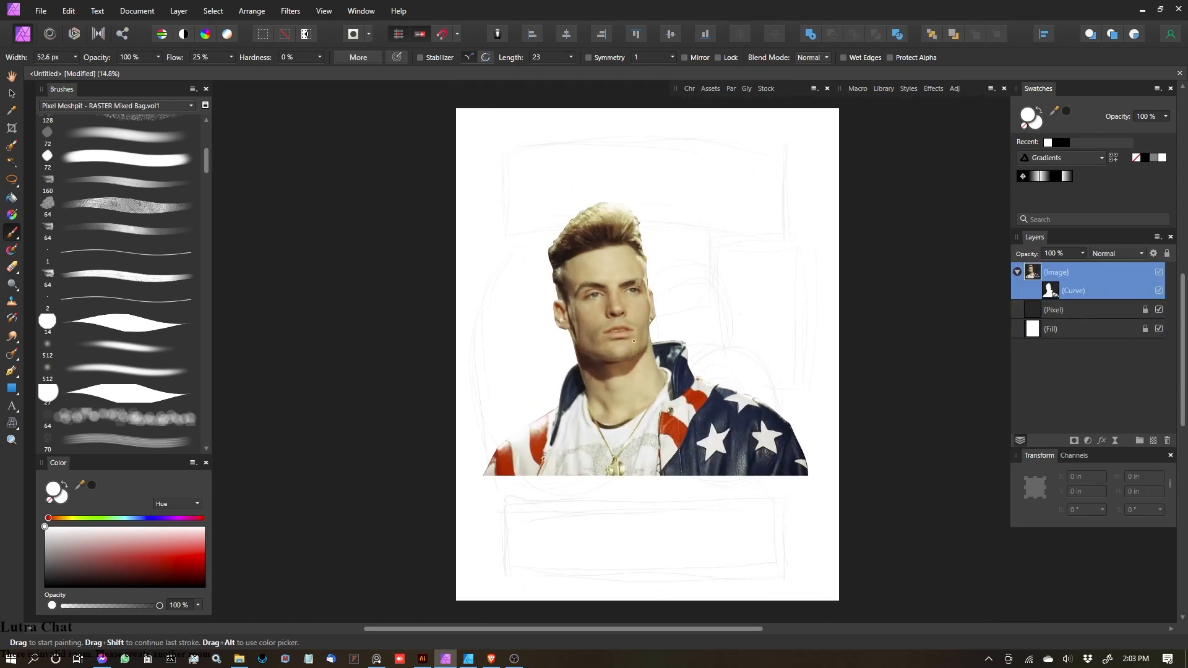
# Step: Enlarge the cut-out portrait proportionally to about 13.09 x 11.006 in and reposition it within the sketched layout
pyautogui.press('v')
pyautogui.scroll(2, 711, 455)
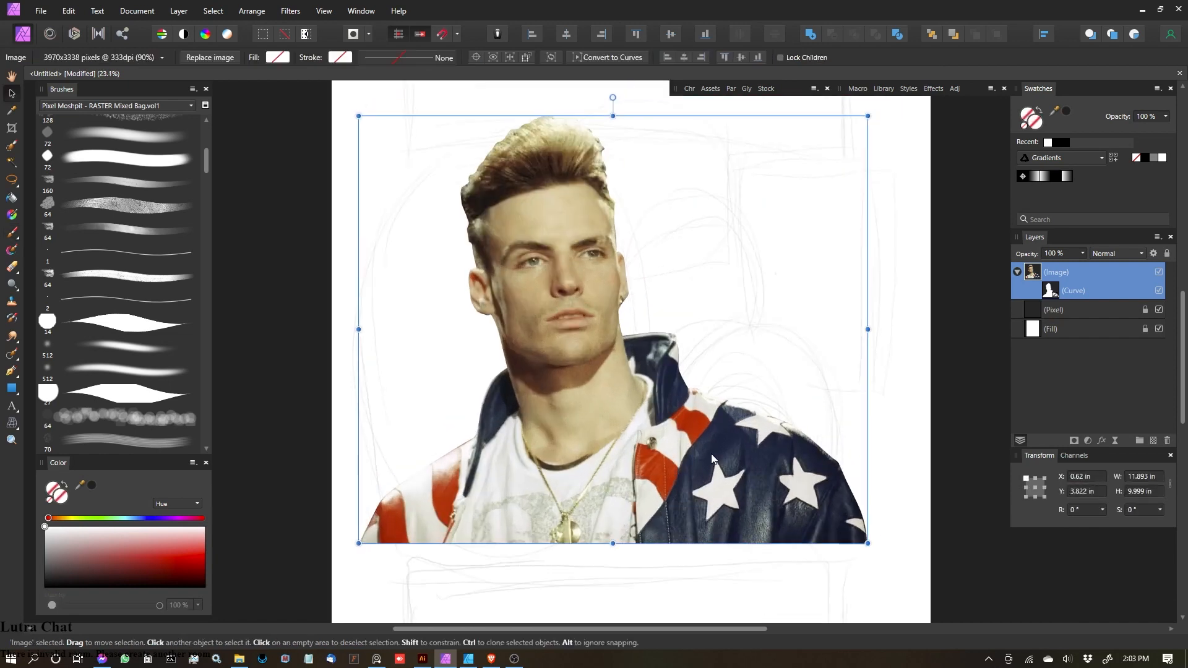
pyautogui.scroll(-2, 623, 396)
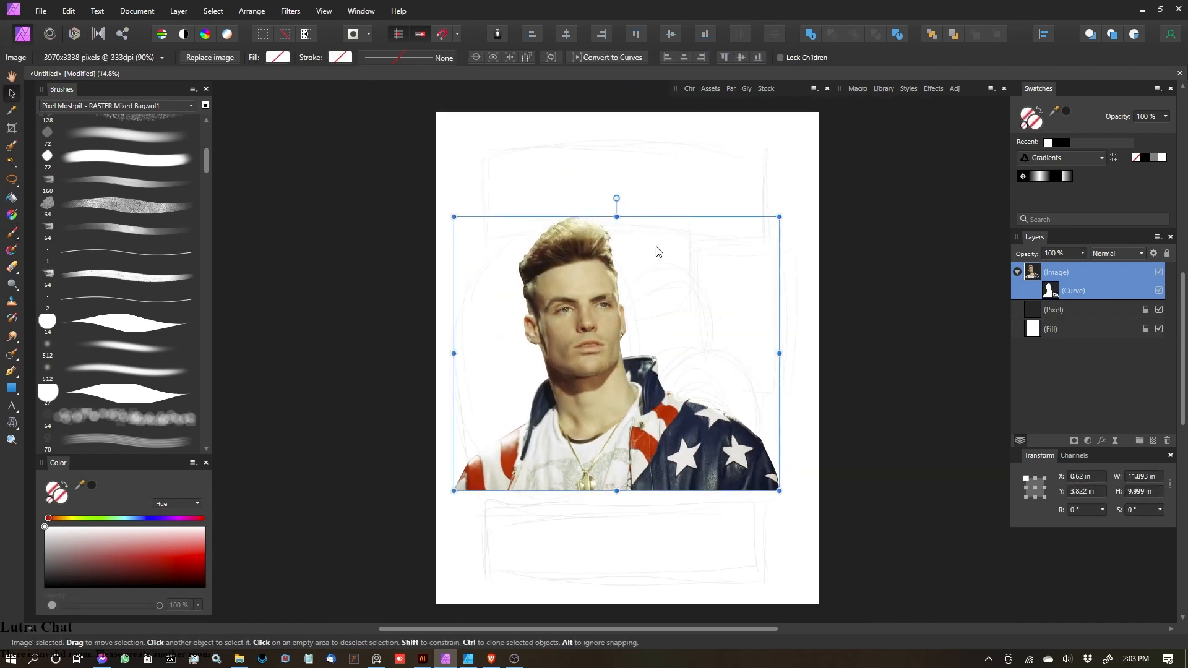
pyautogui.scroll(3, 546, 278)
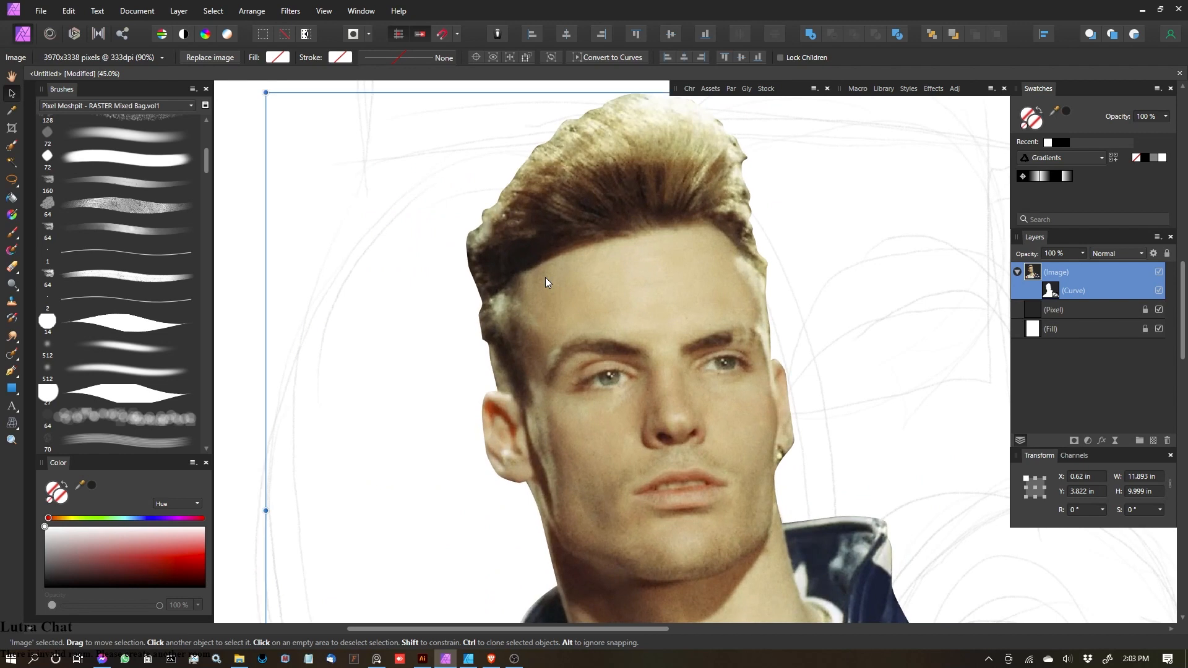
pyautogui.scroll(-2, 544, 282)
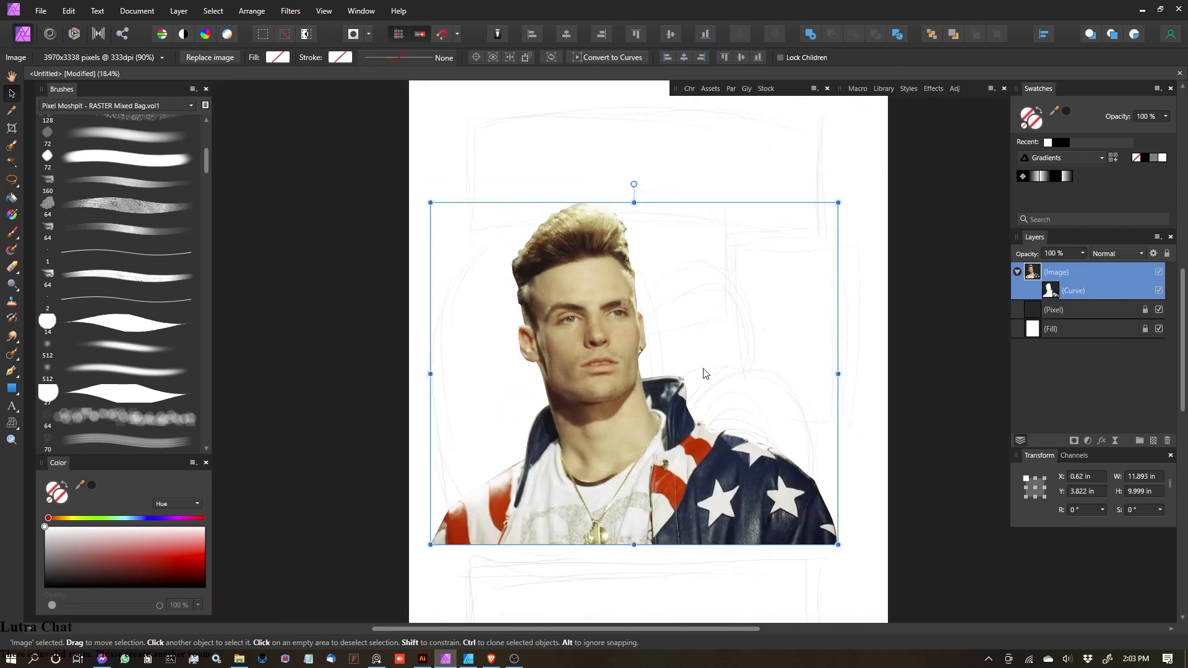
pyautogui.moveTo(659, 449)
pyautogui.mouseDown()
pyautogui.moveTo(677, 436)
pyautogui.moveTo(633, 479)
pyautogui.moveTo(648, 462)
pyautogui.mouseUp()
pyautogui.scroll(-3, 649, 458)
pyautogui.moveTo(761, 283); pyautogui.dragTo(780, 256)
pyautogui.scroll(3, 632, 459)
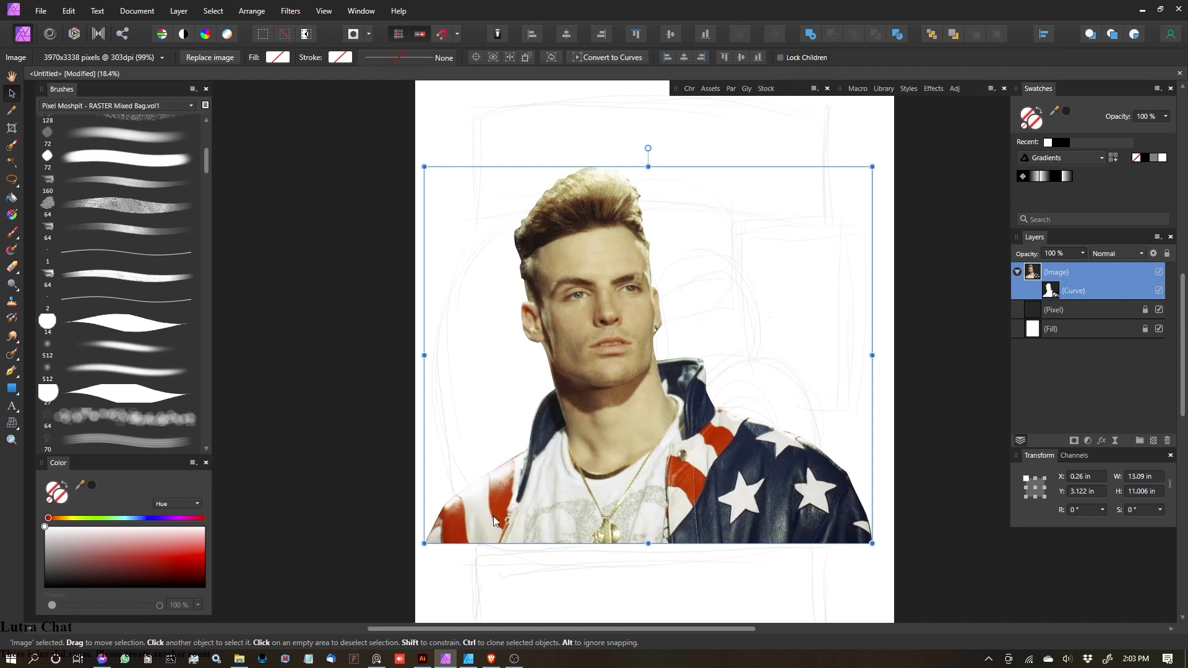
# Step: Add a new mask layer to the portrait image alongside its silhouette curve
pyautogui.click(1017, 273)
pyautogui.doubleClick(1081, 275)
pyautogui.click(1045, 293)
pyautogui.click(1077, 276)
pyautogui.click(1074, 440)
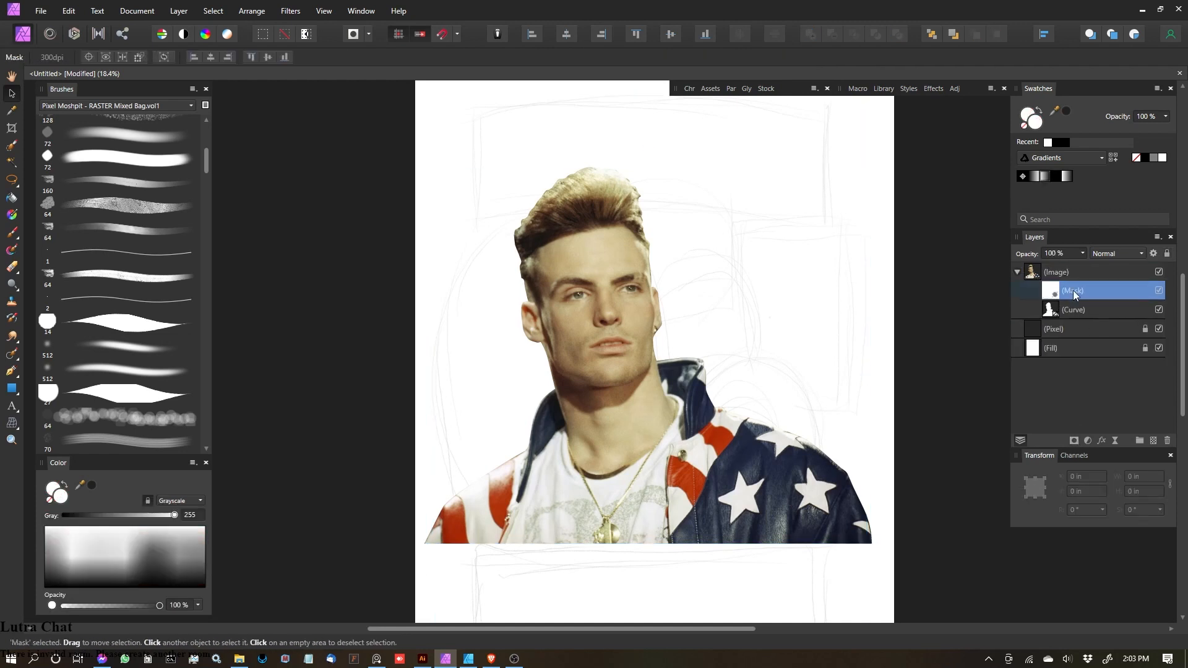
# Step: Choose the soft 512 brush, enlarge it to 1361.9 px and set its colour to black
pyautogui.press('b')
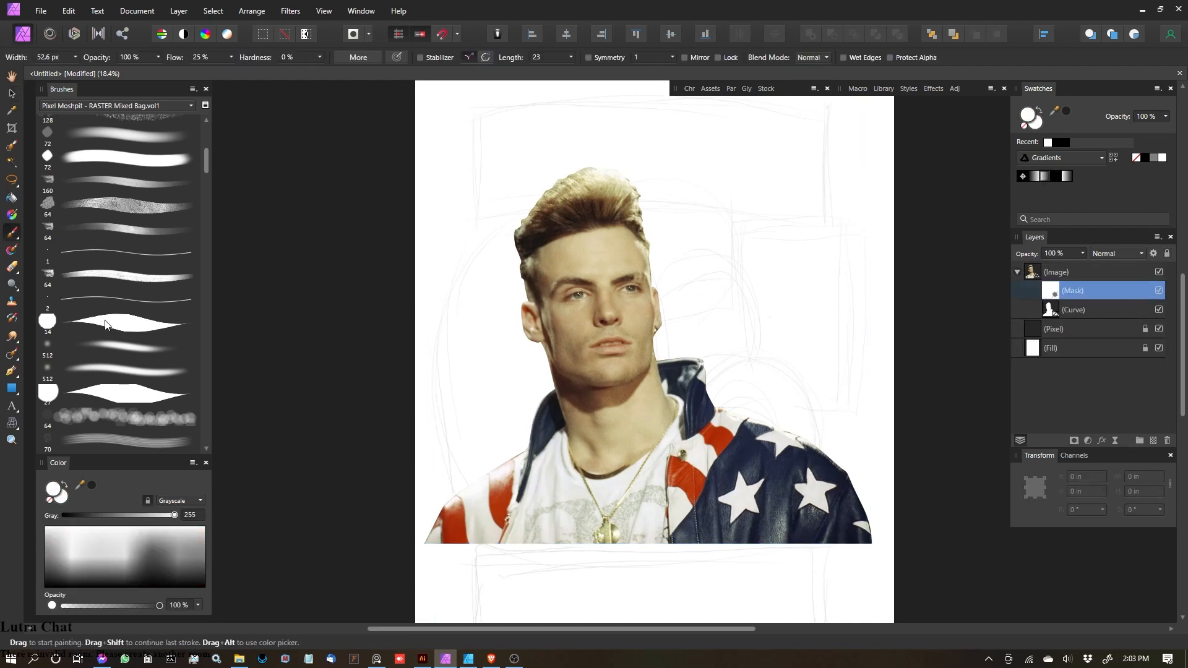
pyautogui.click(126, 372)
pyautogui.press(']')
pyautogui.press(']')
pyautogui.press(']')
pyautogui.press('x')
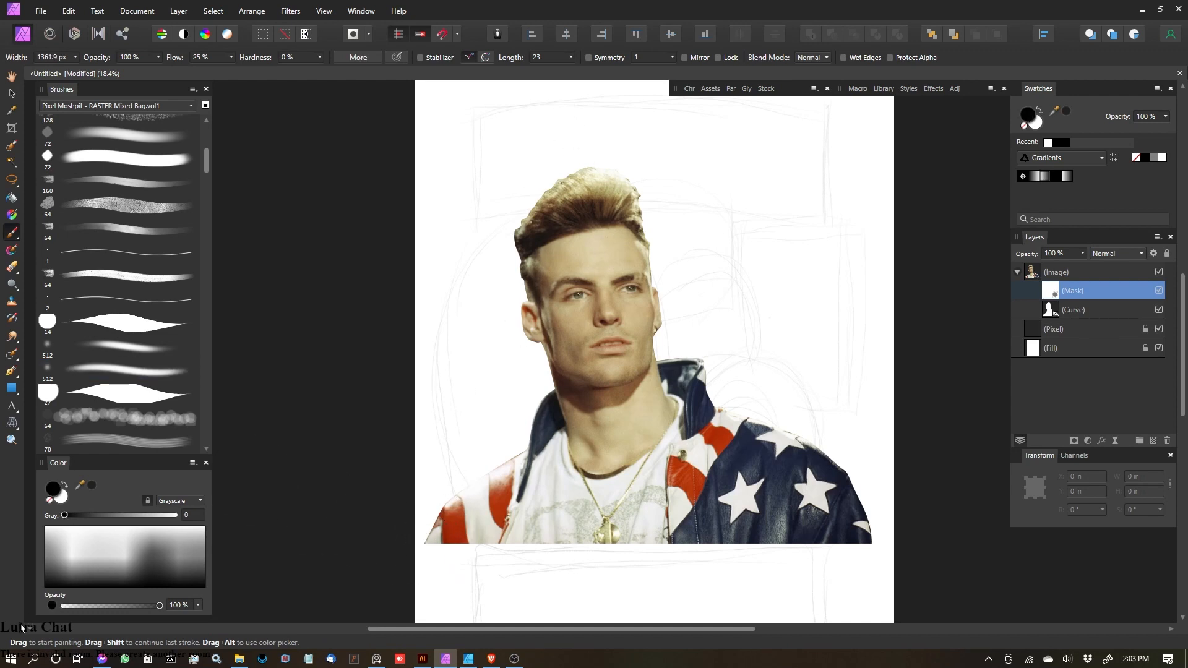
# Step: Paint black on the mask over the lower-left jacket and shirt to fade them out, reducing the brush to 919.1 px
pyautogui.press('[')
pyautogui.press('[')
pyautogui.moveTo(433, 578); pyautogui.dragTo(424, 581)
pyautogui.press(']')
pyautogui.press(']')
pyautogui.moveTo(450, 489)
pyautogui.mouseDown()
pyautogui.moveTo(453, 477)
pyautogui.moveTo(464, 534)
pyautogui.mouseUp()
pyautogui.press('[')
pyautogui.press('[')
pyautogui.moveTo(448, 448)
pyautogui.mouseDown()
pyautogui.moveTo(509, 549)
pyautogui.moveTo(620, 573)
pyautogui.mouseUp()
pyautogui.press('[')
pyautogui.moveTo(514, 543); pyautogui.dragTo(670, 589)
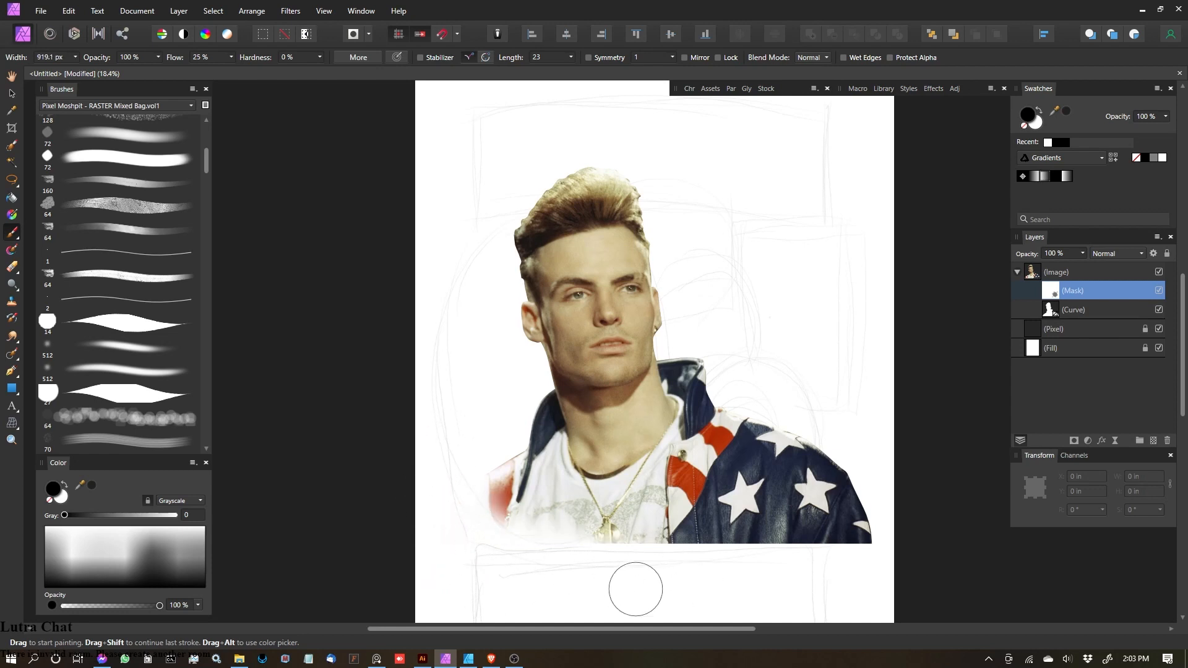
# Step: Fade the portrait's bottom edge from the necklace to the starred sleeve with black mask strokes, undoing one stroke along the way
pyautogui.moveTo(594, 576); pyautogui.dragTo(639, 565)
pyautogui.press('[')
pyautogui.press(']')
pyautogui.press(']')
pyautogui.press(']')
pyautogui.press('[')
pyautogui.hotkey('ctrl', 'z')
pyautogui.press('[')
pyautogui.moveTo(688, 502)
pyautogui.mouseDown()
pyautogui.moveTo(651, 563)
pyautogui.moveTo(714, 560)
pyautogui.moveTo(655, 543)
pyautogui.moveTo(809, 556)
pyautogui.mouseUp()
pyautogui.press(']')
pyautogui.press(']')
pyautogui.moveTo(650, 568); pyautogui.dragTo(803, 552)
pyautogui.moveTo(652, 577); pyautogui.dragTo(800, 552)
# Step: Enlarge the brush to about 1400 px and paint black on the mask around the starred shoulder's outer edge to soften it
pyautogui.press(']')
pyautogui.press(']')
pyautogui.press(']')
pyautogui.press('[')
pyautogui.press(']')
pyautogui.press(']')
pyautogui.moveTo(913, 463); pyautogui.dragTo(795, 596)
pyautogui.moveTo(891, 401)
pyautogui.mouseDown()
pyautogui.moveTo(888, 466)
pyautogui.moveTo(873, 451)
pyautogui.mouseUp()
pyautogui.press('[')
pyautogui.press('[')
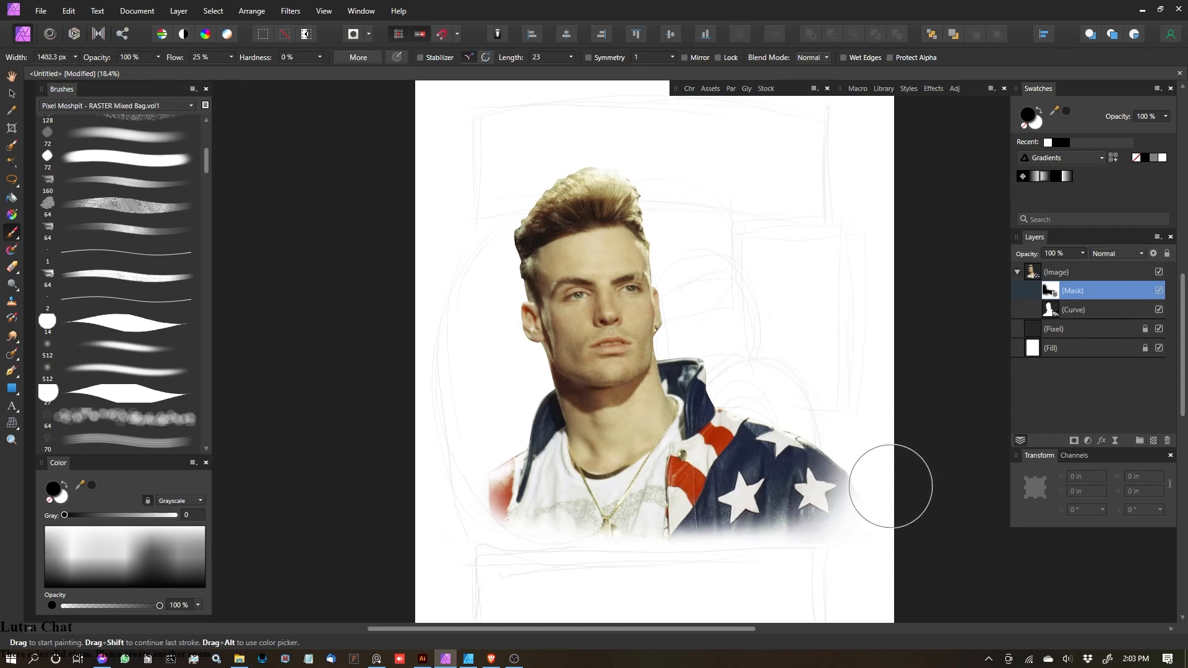
pyautogui.press(']')
pyautogui.press(']')
pyautogui.press(']')
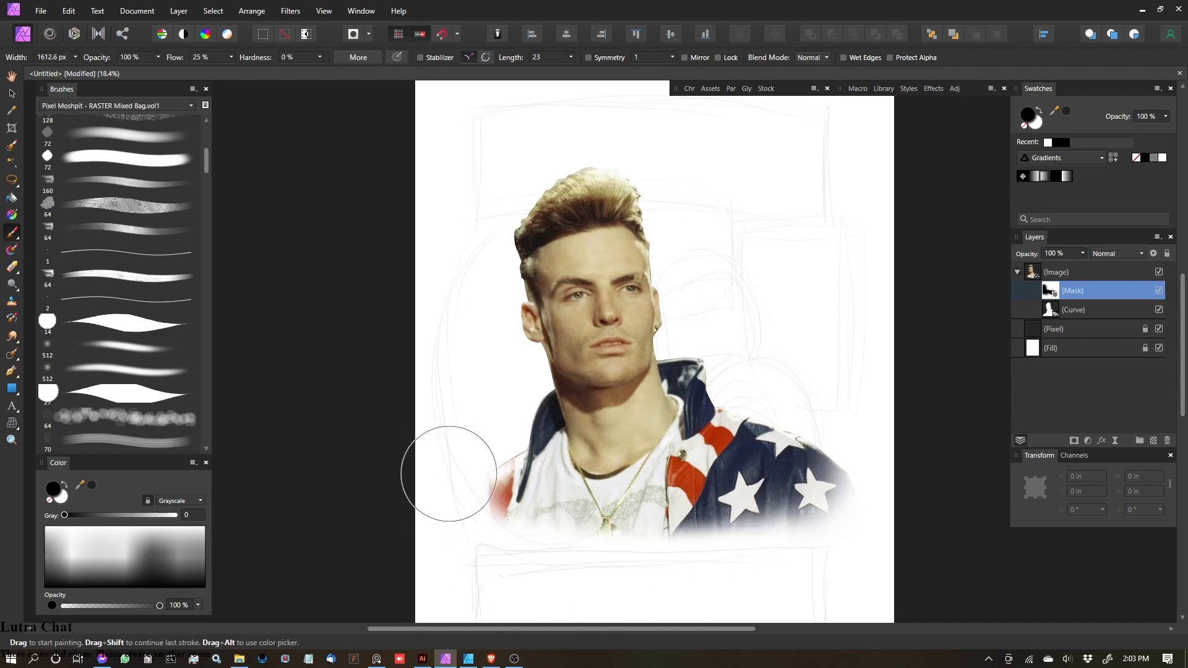
pyautogui.press('[')
pyautogui.moveTo(867, 513); pyautogui.dragTo(818, 416)
# Step: Change the background fill layer's colour from the swatches to black
pyautogui.hotkey('ctrl', '-')
pyautogui.click(1116, 346)
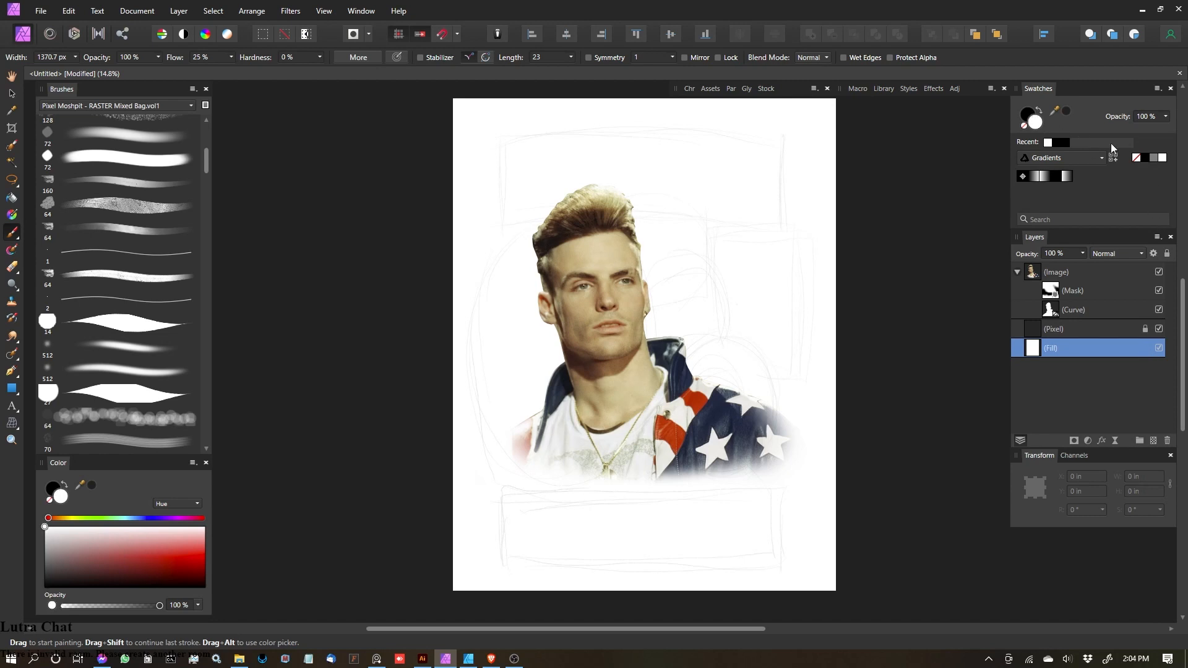
pyautogui.click(1148, 160)
pyautogui.click(11, 93)
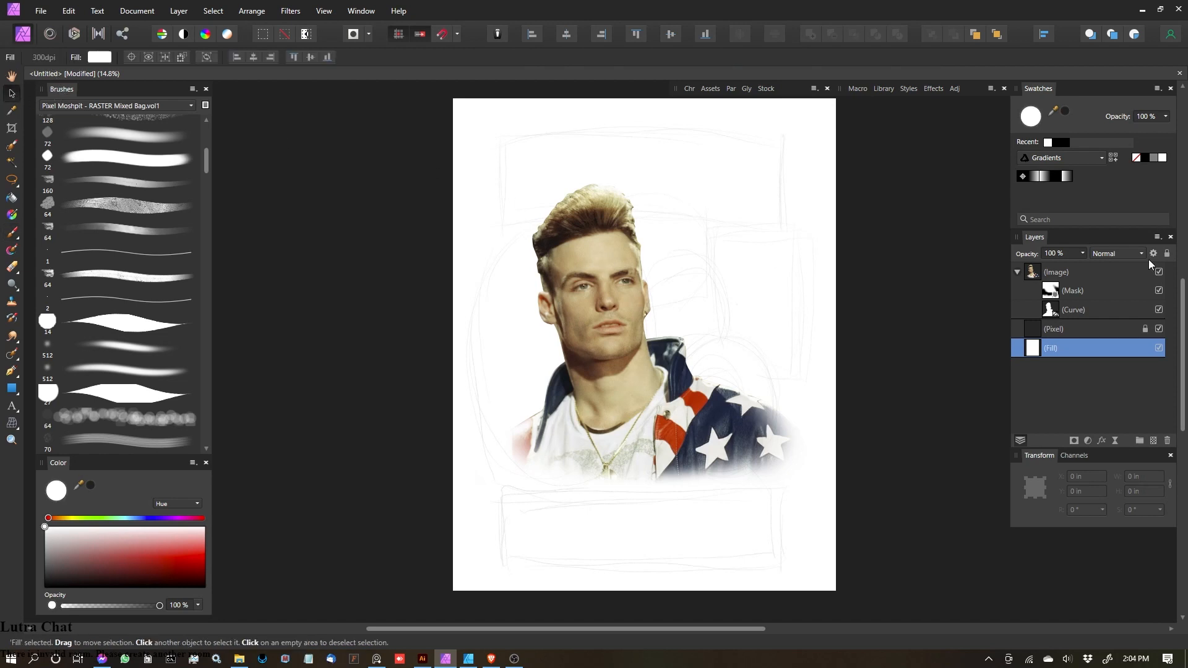
pyautogui.click(1147, 158)
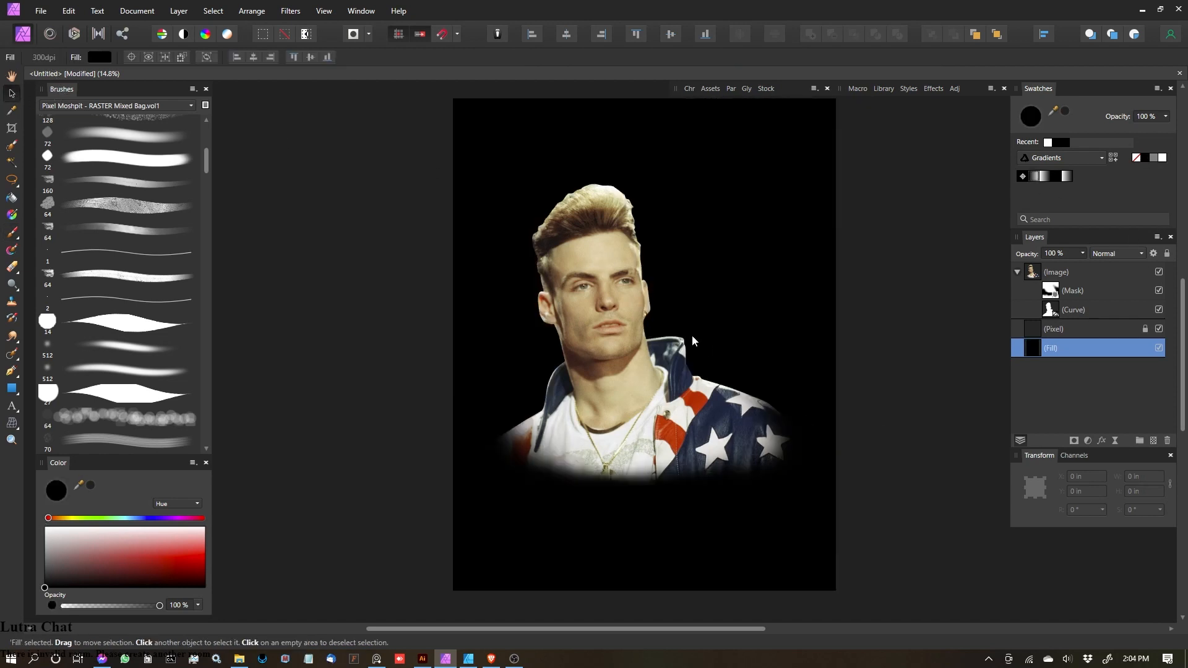
# Step: Move the masked portrait toward the canvas's left side, enlarge it proportionally and deselect it
pyautogui.scroll(2, 692, 341)
pyautogui.scroll(-2, 792, 377)
pyautogui.scroll(1, 790, 347)
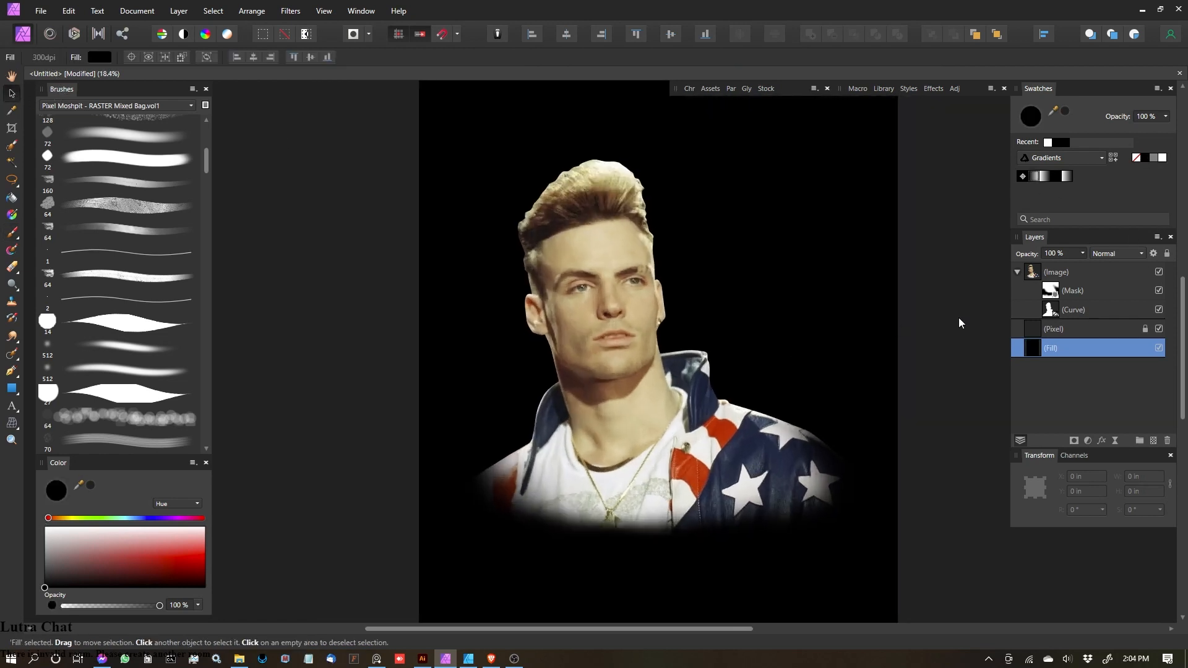
pyautogui.click(1070, 273)
pyautogui.moveTo(709, 413); pyautogui.dragTo(667, 429)
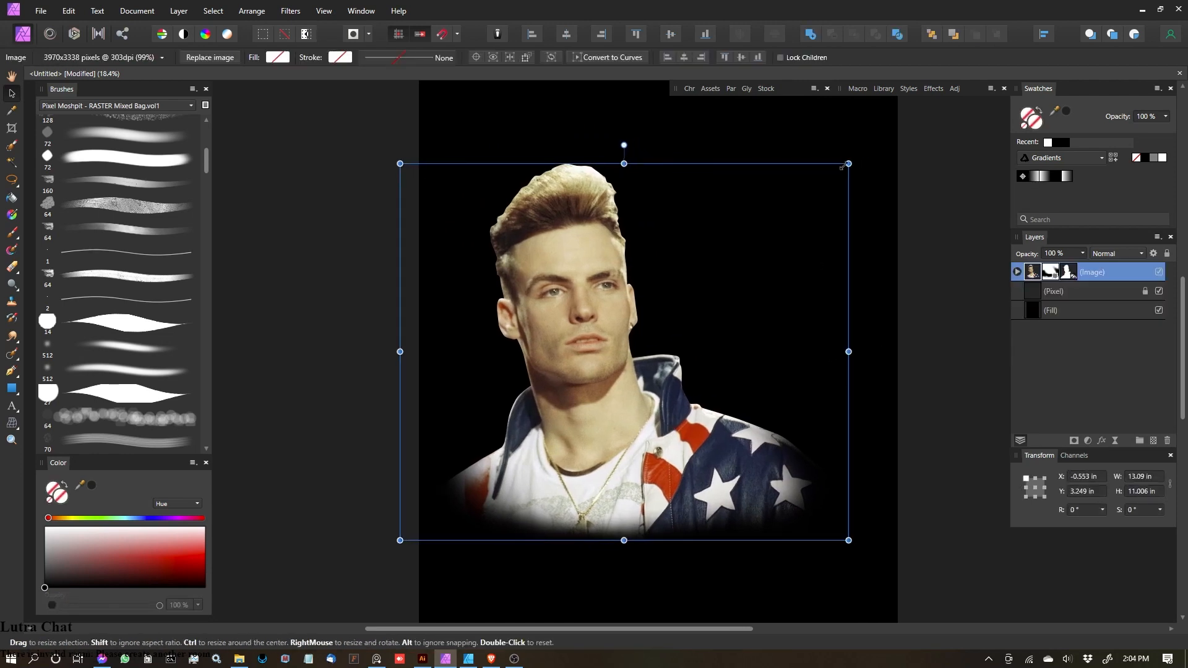
pyautogui.moveTo(848, 163); pyautogui.dragTo(883, 135)
pyautogui.moveTo(703, 347); pyautogui.dragTo(694, 354)
pyautogui.scroll(-2, 534, 292)
pyautogui.press('Escape')
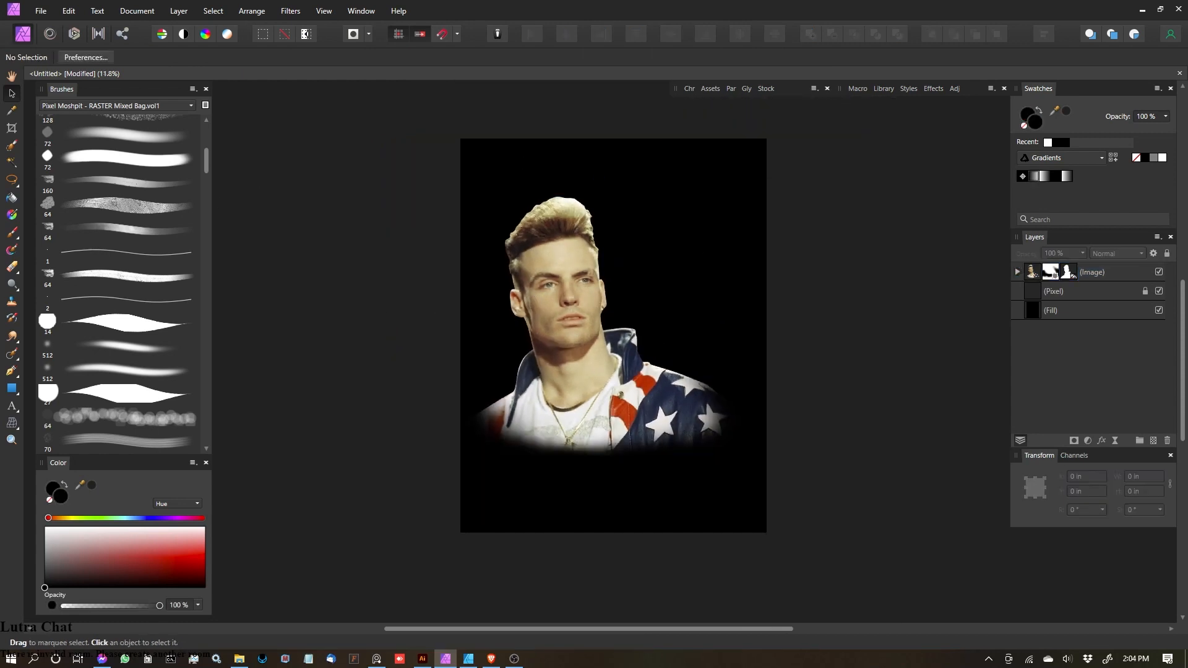
# Step: Paste in the photo of the singer holding a microphone, scale it to about 11.277 x 9.709 in and place it on the canvas
pyautogui.scroll(1, 729, 384)
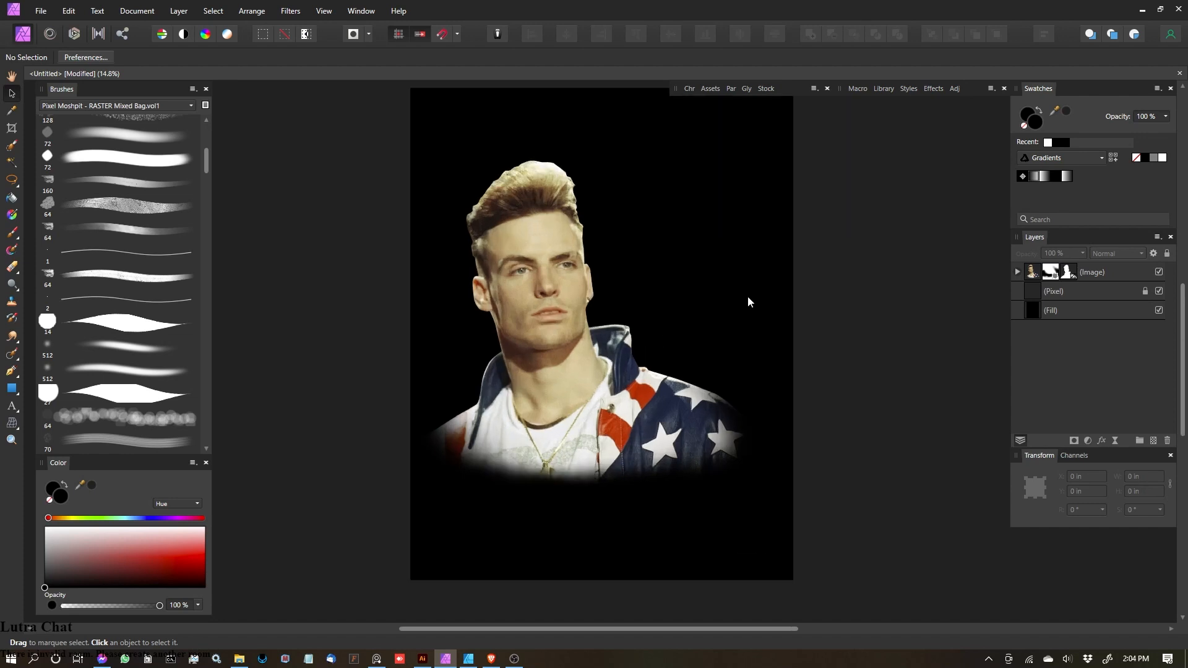
pyautogui.hotkey('alt', 'Tab')
pyautogui.hotkey('alt', 'Tab')
pyautogui.hotkey('ctrl', 'v')
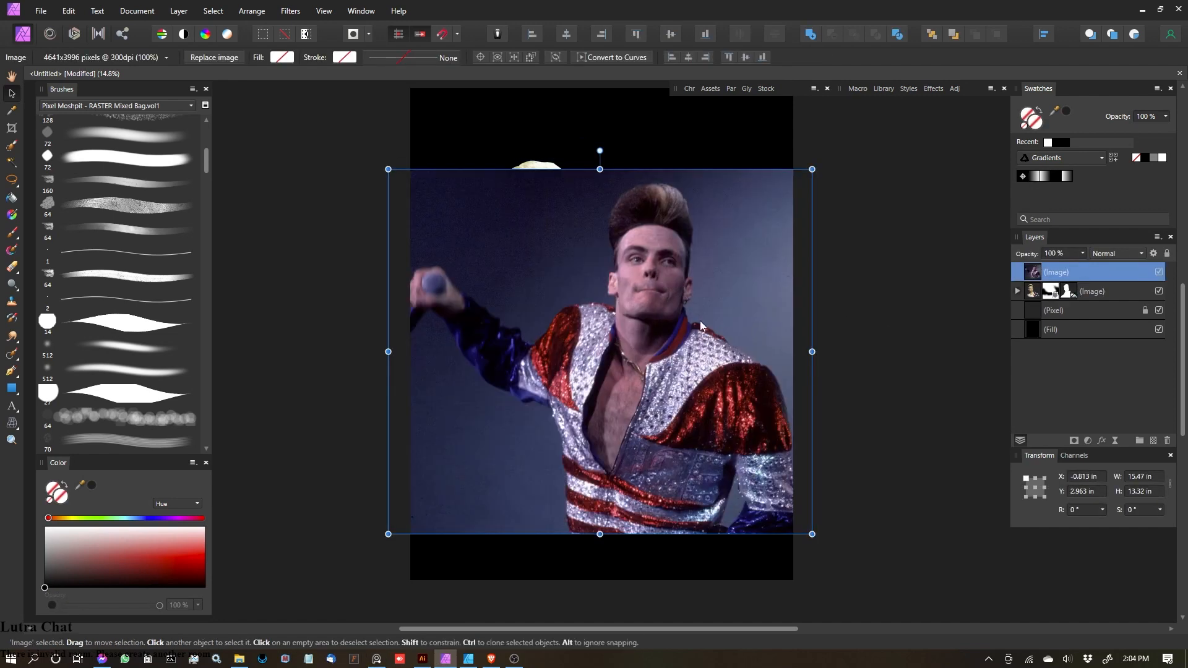
pyautogui.moveTo(645, 313); pyautogui.dragTo(636, 333)
pyautogui.moveTo(804, 188); pyautogui.dragTo(749, 224)
pyautogui.moveTo(597, 369); pyautogui.dragTo(620, 354)
pyautogui.click(777, 379)
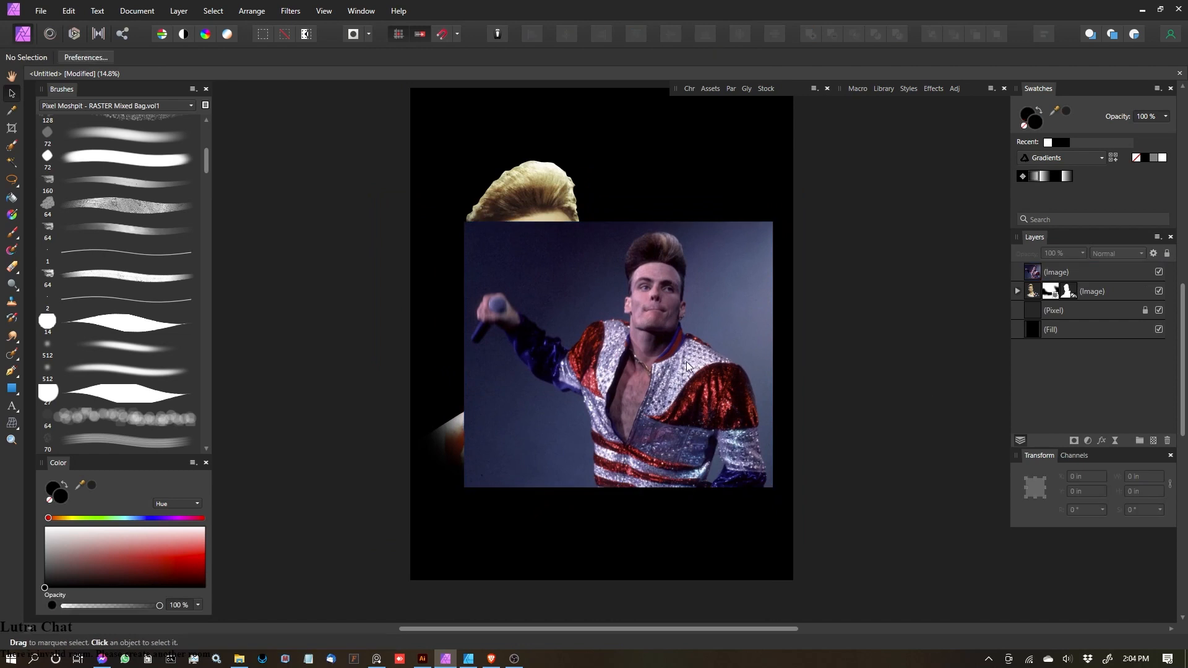
# Step: Draw an ellipse about 5.82 x 6.613 in over the singer's torso in the microphone photo
pyautogui.scroll(3, 684, 358)
pyautogui.scroll(-2, 706, 299)
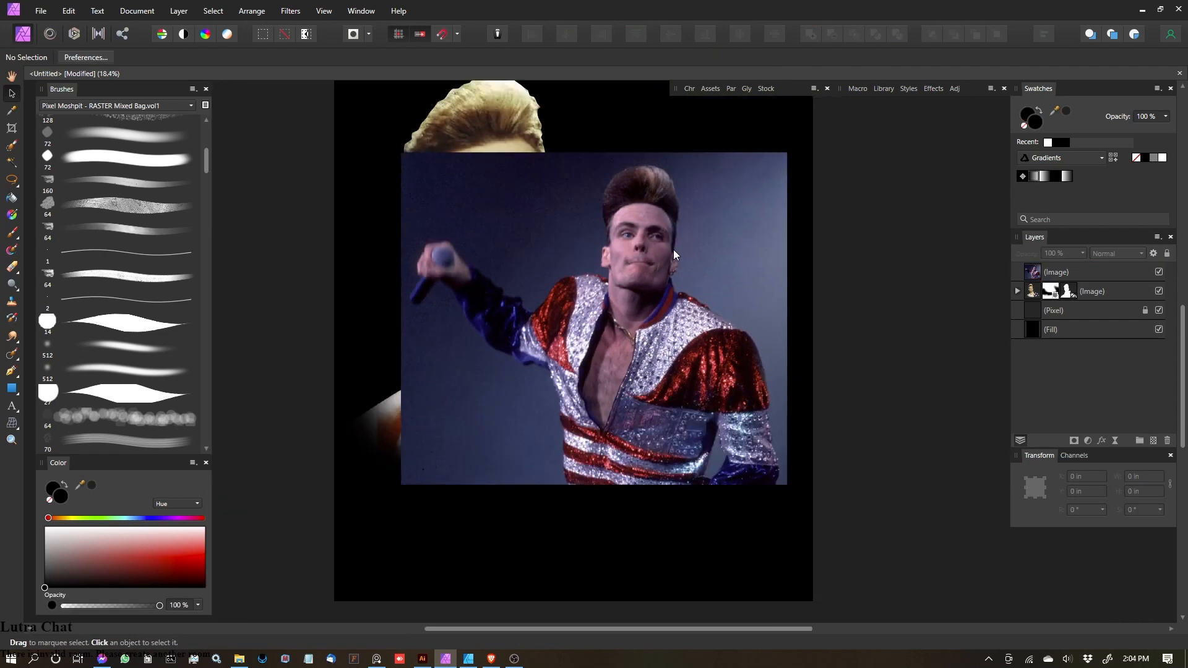
pyautogui.click(681, 247)
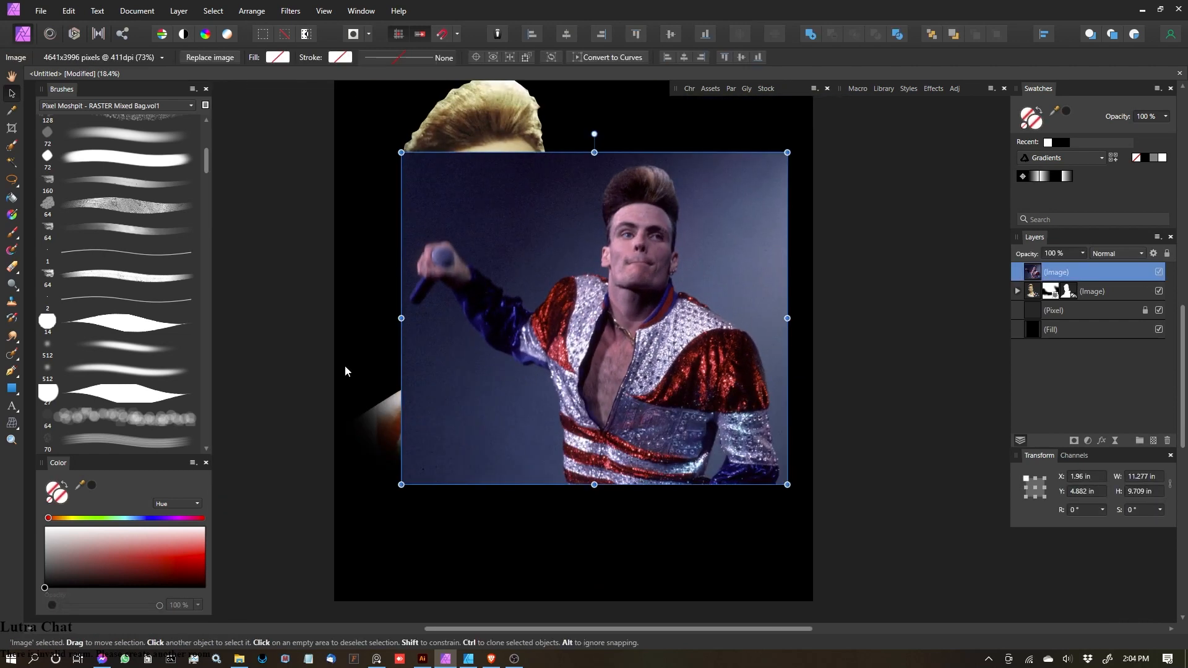
pyautogui.click(13, 390)
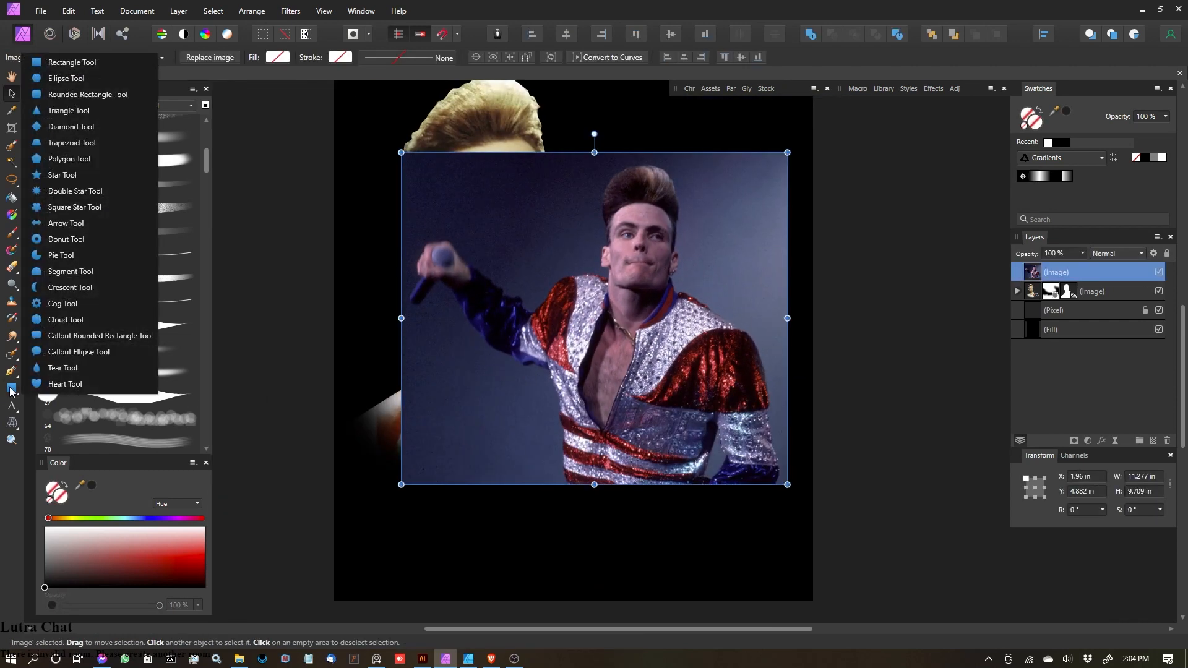
pyautogui.click(77, 79)
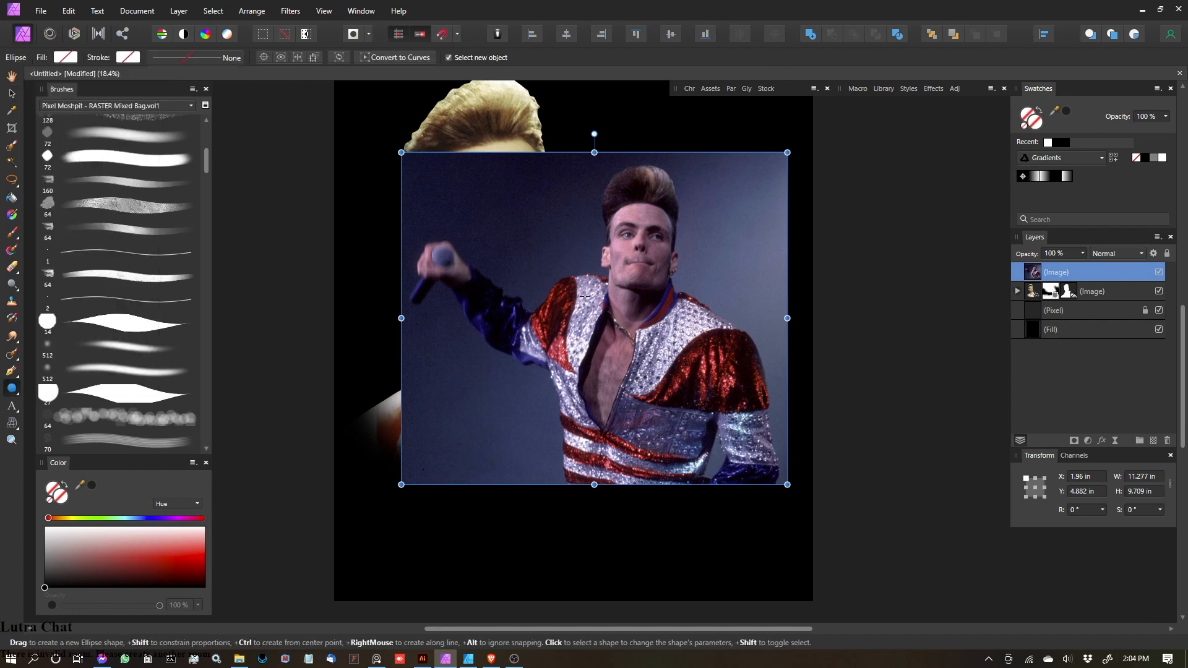
pyautogui.moveTo(611, 348)
pyautogui.mouseDown()
pyautogui.moveTo(560, 297)
pyautogui.moveTo(584, 285)
pyautogui.moveTo(589, 311)
pyautogui.moveTo(585, 282)
pyautogui.moveTo(531, 273)
pyautogui.moveTo(559, 268)
pyautogui.moveTo(525, 265)
pyautogui.moveTo(574, 280)
pyautogui.moveTo(540, 268)
pyautogui.moveTo(513, 230)
pyautogui.moveTo(529, 237)
pyautogui.moveTo(511, 233)
pyautogui.mouseUp()
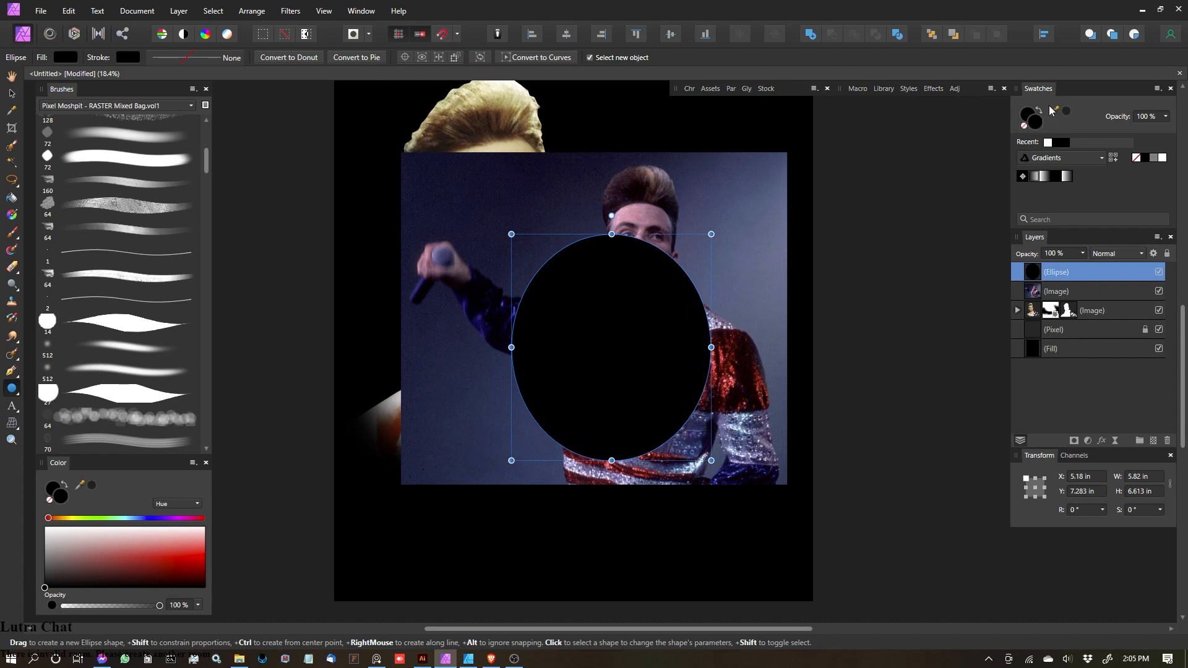
# Step: Fill the ellipse with the muted blue sampled from the photo's background, and shift it right over the torso
pyautogui.moveTo(1055, 112); pyautogui.dragTo(707, 197)
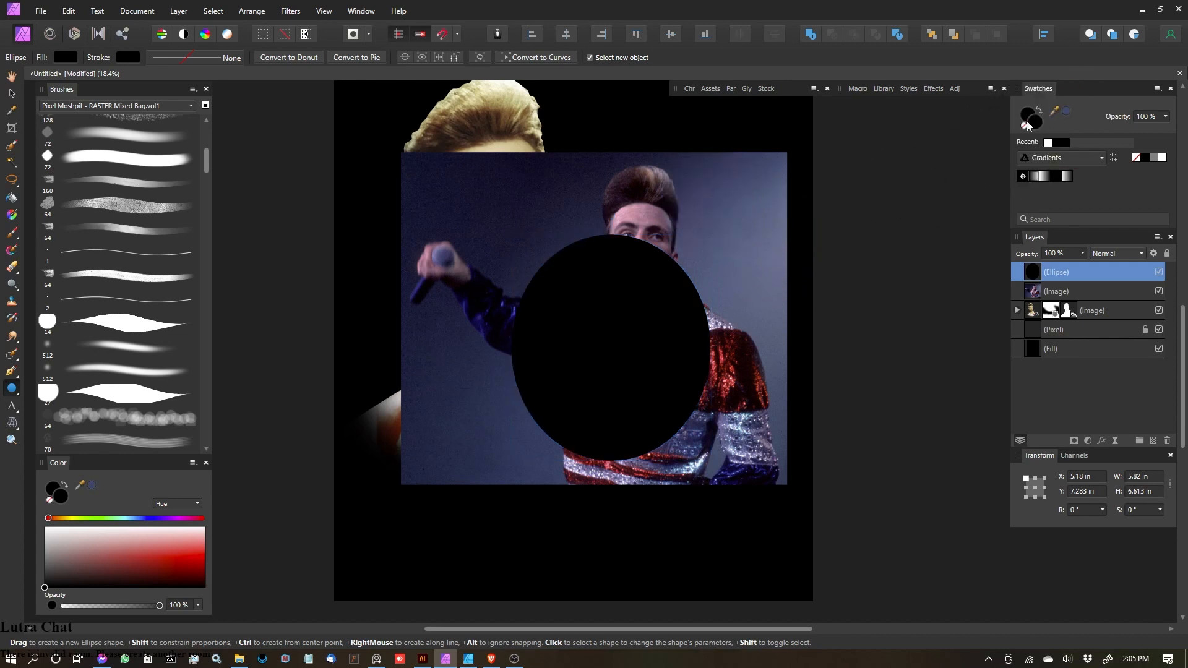
pyautogui.click(1066, 115)
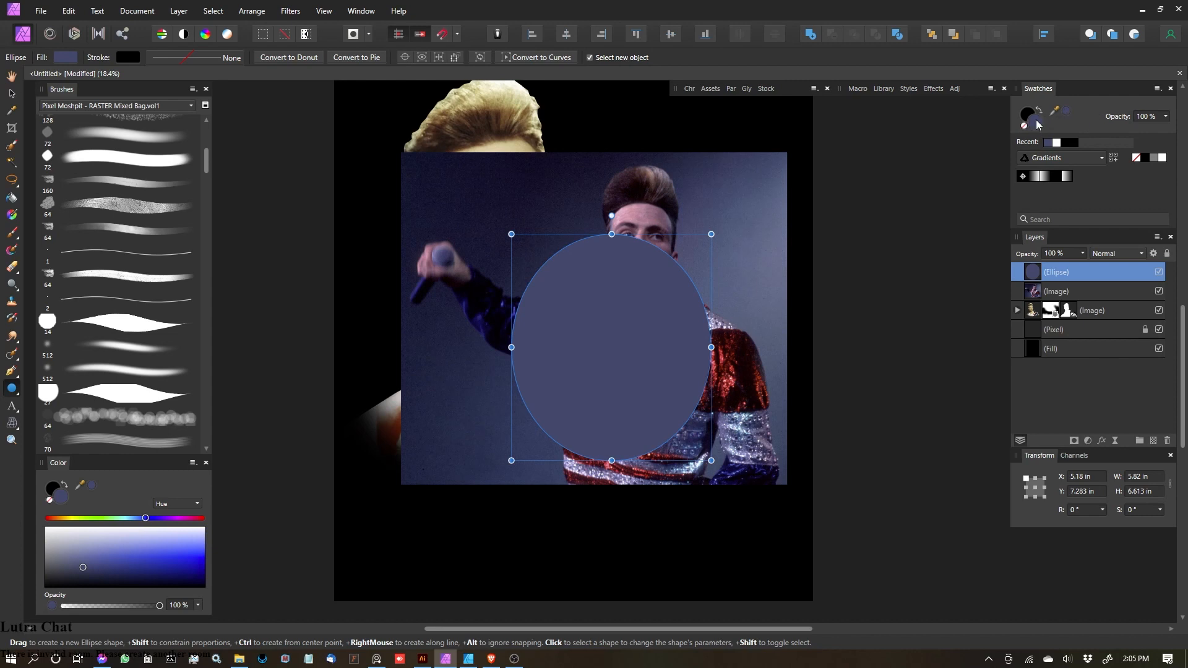
pyautogui.click(17, 94)
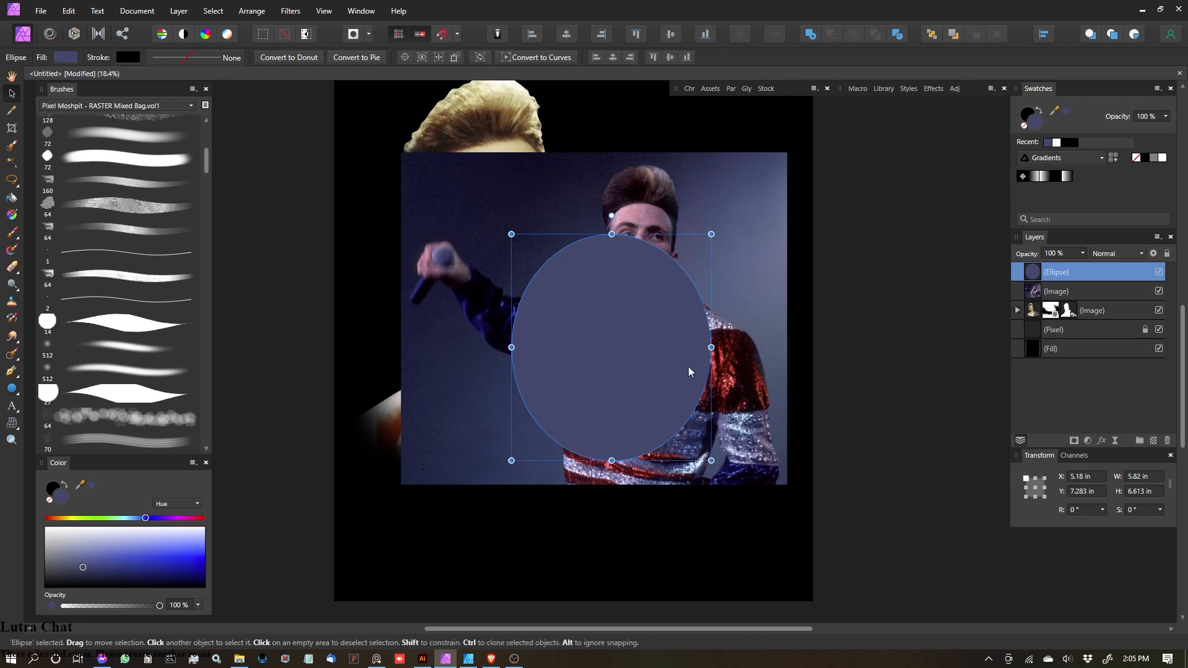
pyautogui.moveTo(645, 360); pyautogui.dragTo(681, 357)
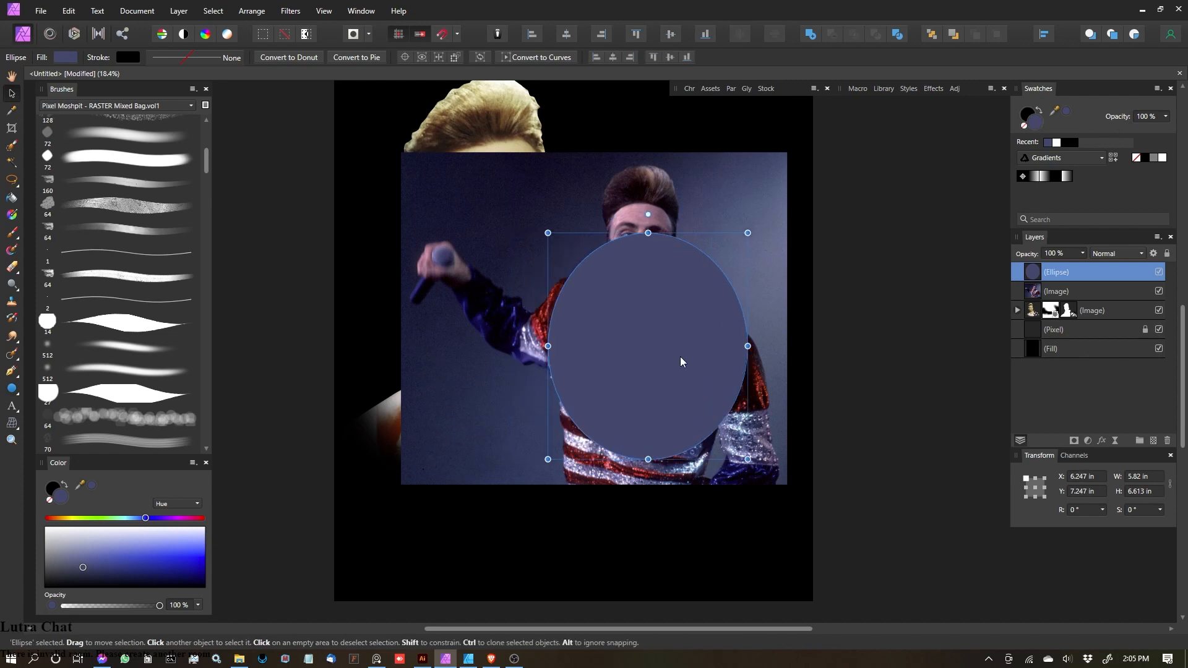
# Step: Place the microphone photo above the ellipse in the layer order and set its opacity to 80%
pyautogui.click(1062, 306)
pyautogui.moveTo(1052, 291); pyautogui.dragTo(986, 255)
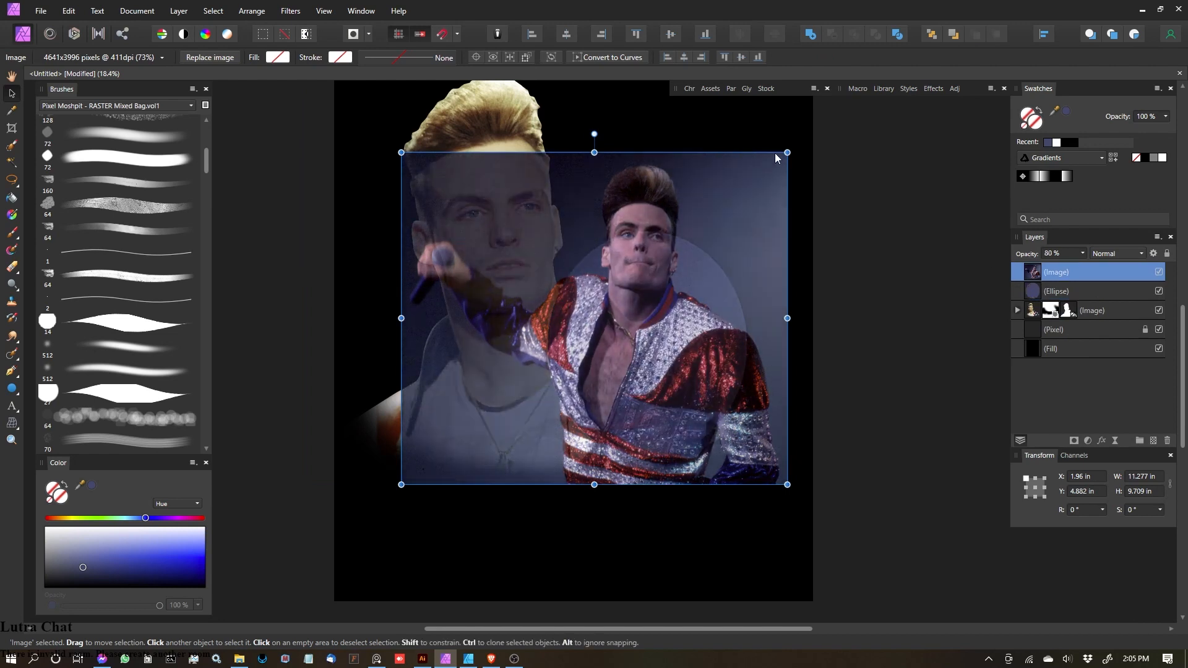
# Step: Scale the microphone photo to about 9.27 x 7.982 in and align the singer over the ellipse at X 3.507, Y 5.746 in
pyautogui.moveTo(788, 153); pyautogui.dragTo(753, 182)
pyautogui.moveTo(601, 346); pyautogui.dragTo(616, 341)
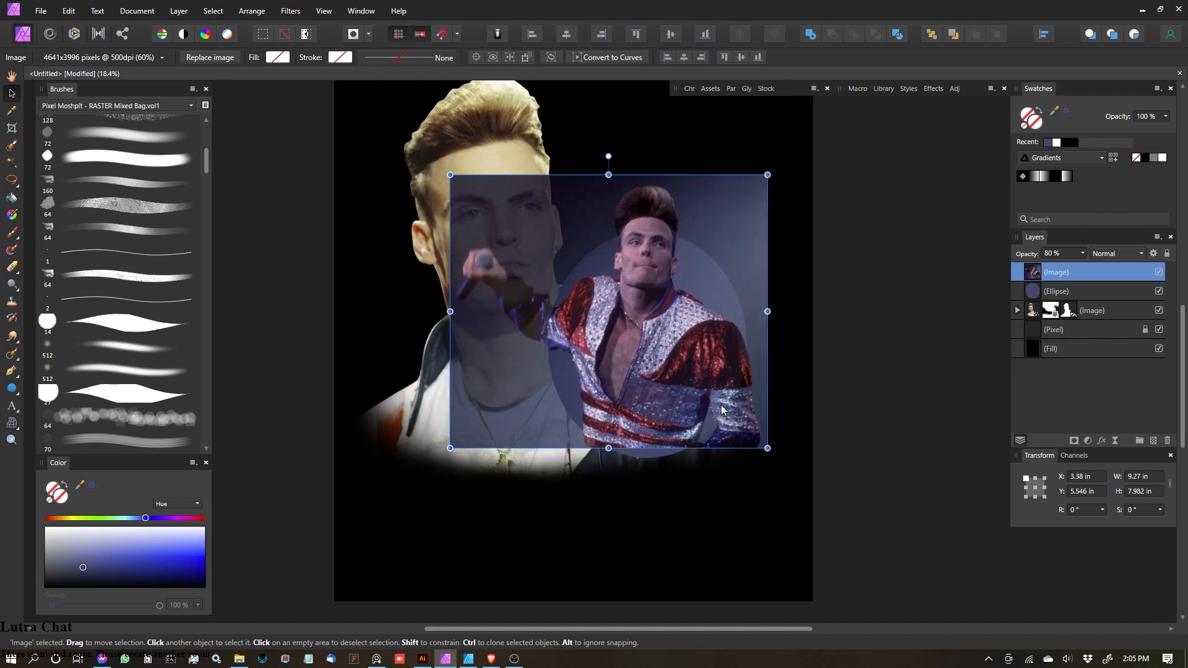
pyautogui.moveTo(662, 315); pyautogui.dragTo(667, 323)
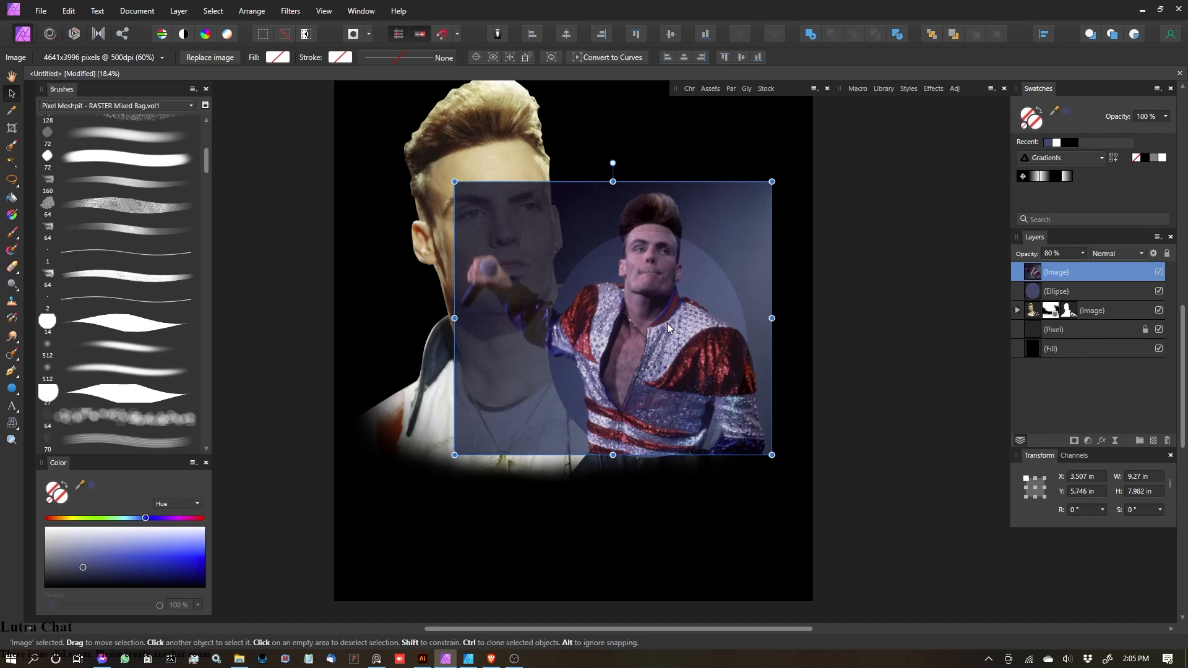
# Step: Scale the microphone photo to about 8.703 x 7.494 in at X 3.9, Y 6.37 in and set its opacity to 100%
pyautogui.moveTo(769, 179); pyautogui.dragTo(756, 184)
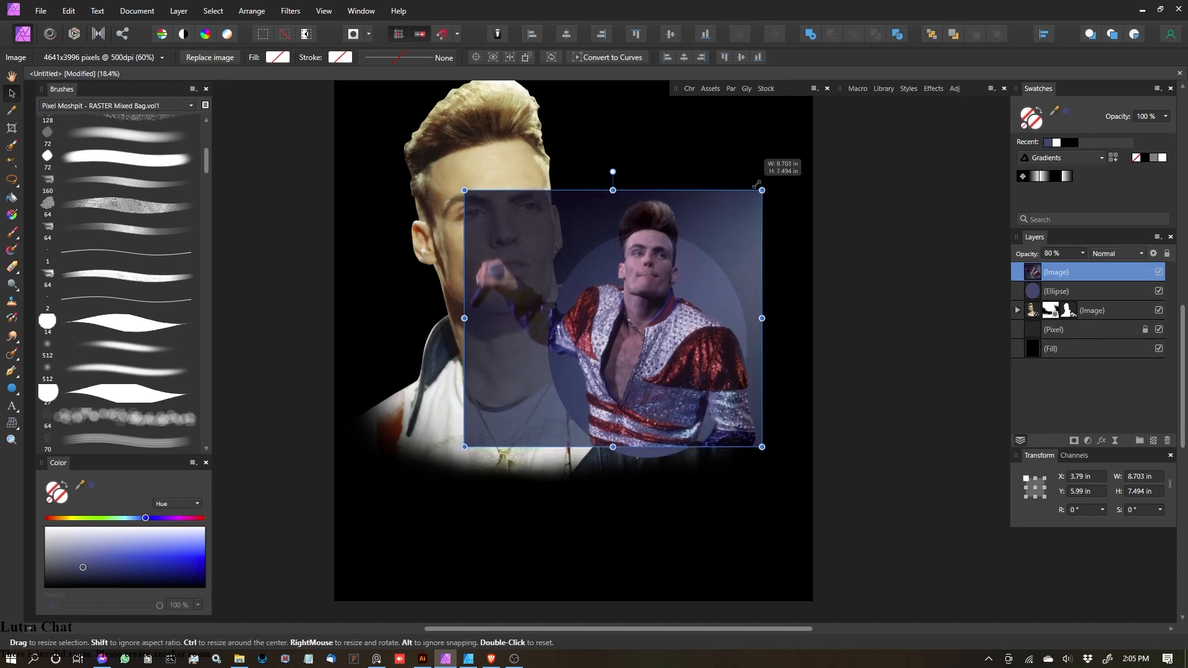
pyautogui.moveTo(684, 305); pyautogui.dragTo(680, 319)
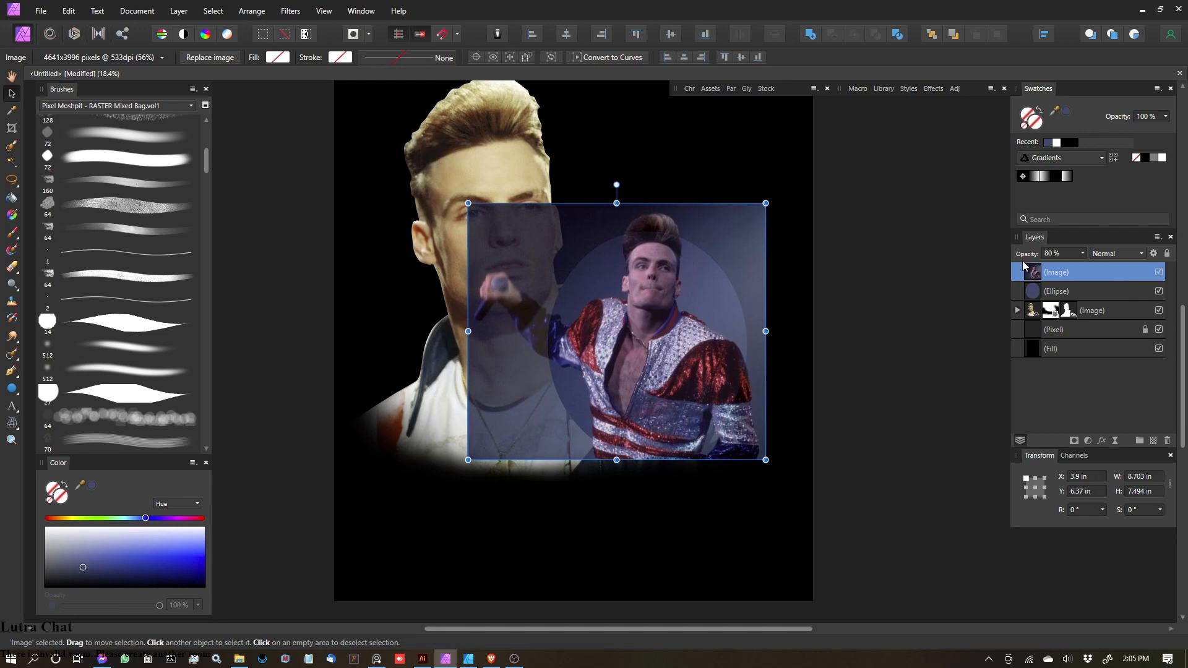
pyautogui.moveTo(1023, 255); pyautogui.dragTo(1187, 230)
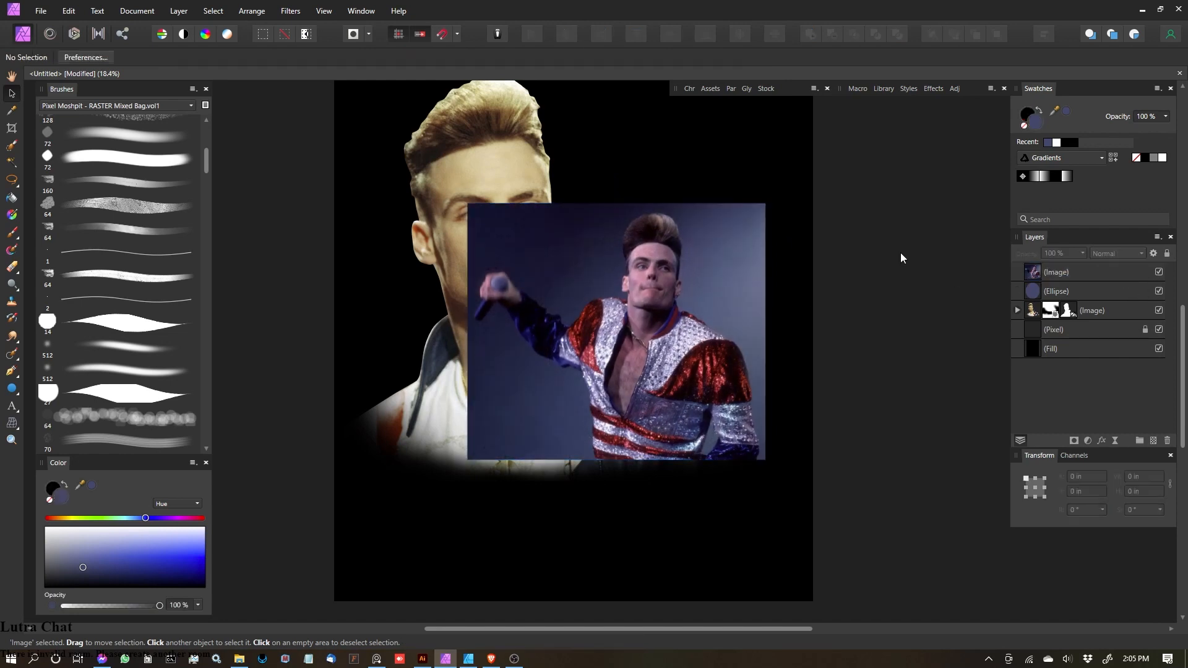
pyautogui.click(900, 253)
# Step: Load the ellipse's outline as a selection, mask the microphone photo with it, and deselect with the mask layer active
pyautogui.scroll(3, 738, 269)
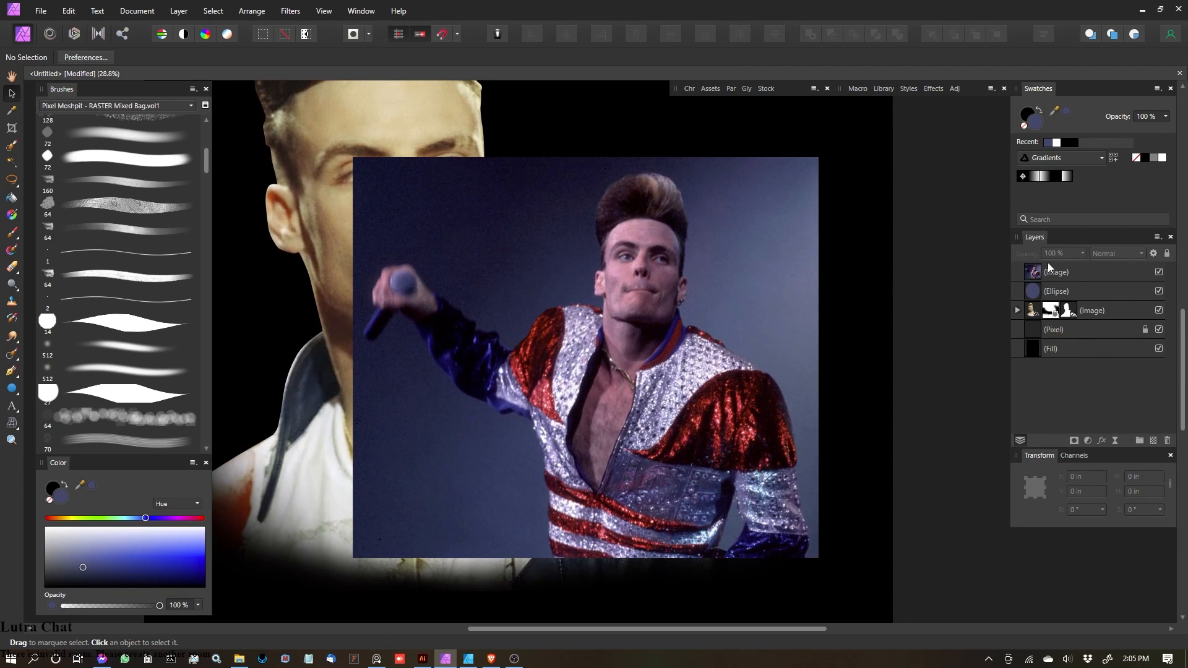
pyautogui.click(1052, 297)
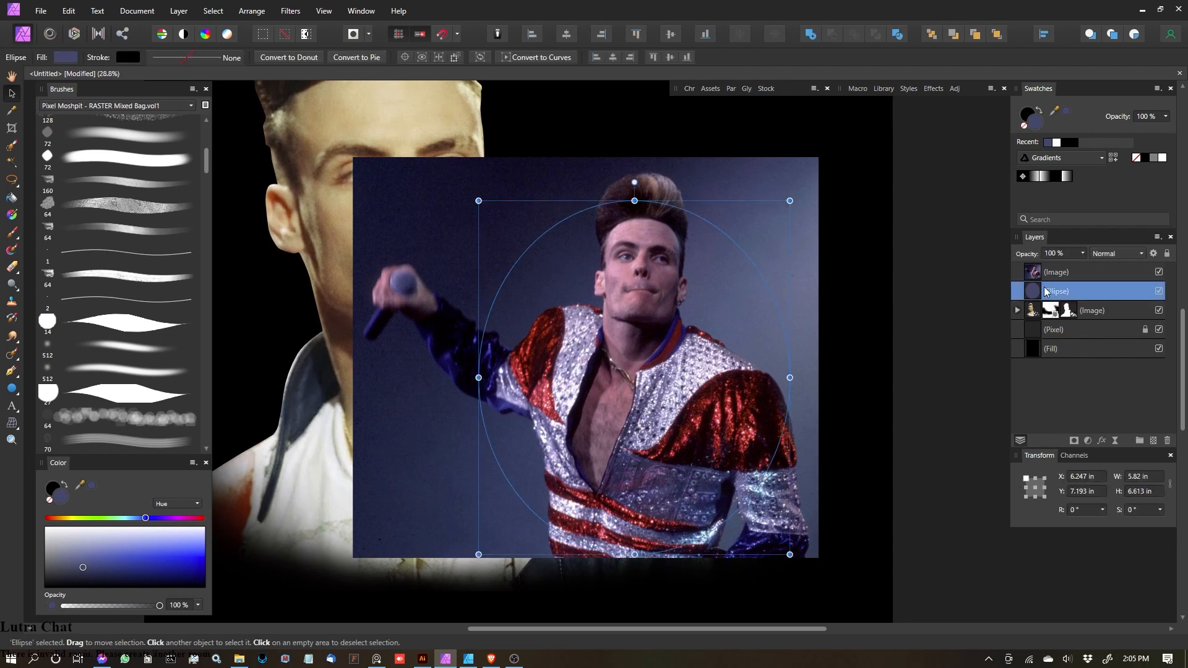
pyautogui.click(1036, 275)
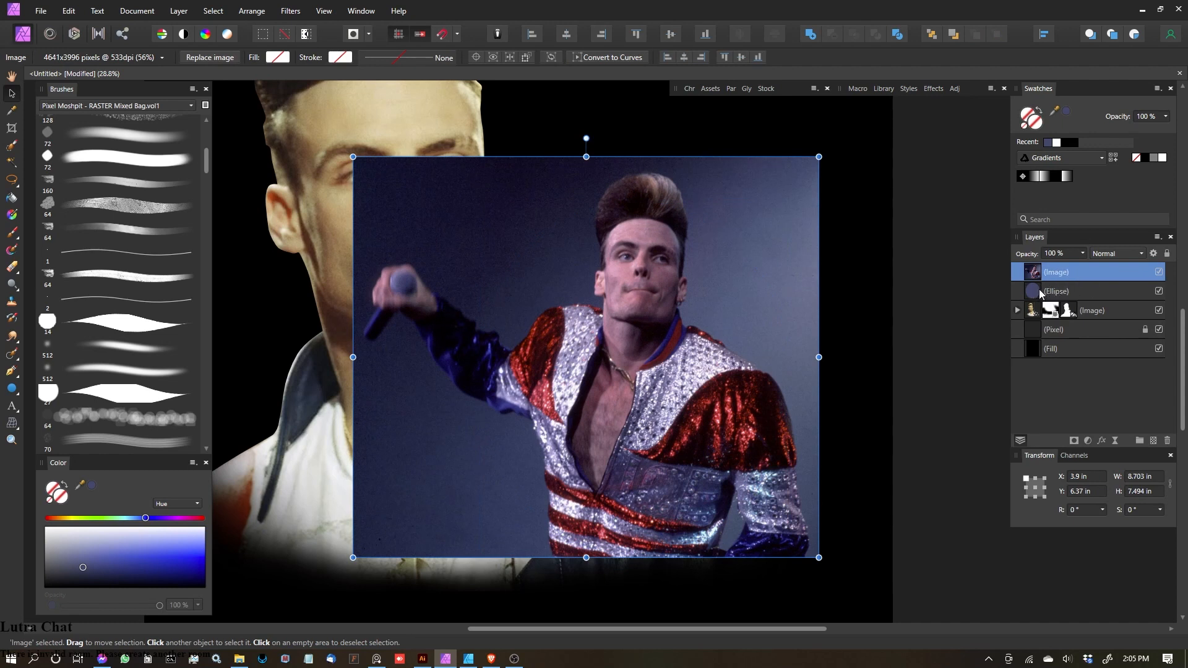
pyautogui.keyDown('ctrl'); pyautogui.click(1033, 292); pyautogui.keyUp('ctrl')
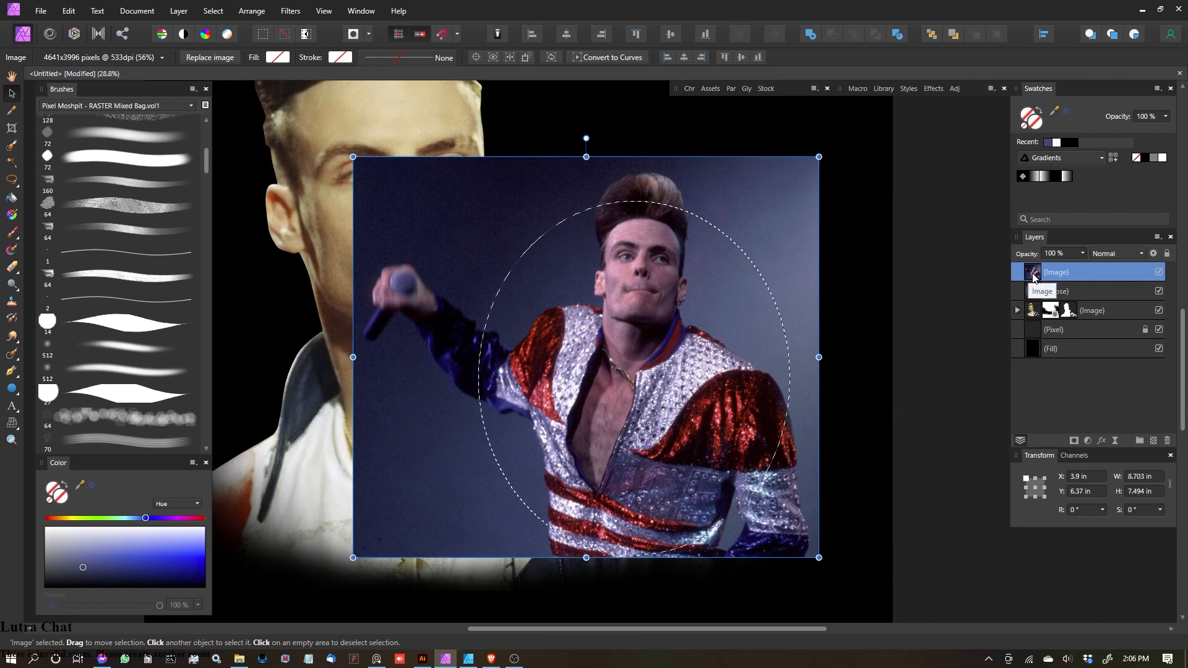
pyautogui.click(1074, 290)
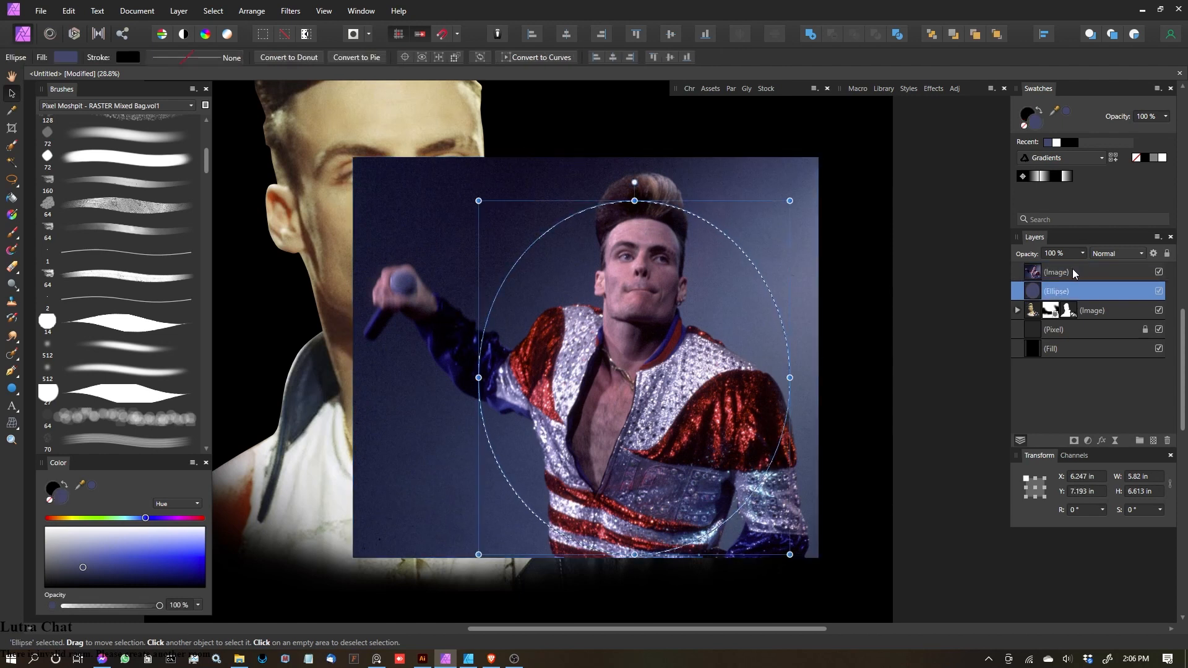
pyautogui.click(1070, 272)
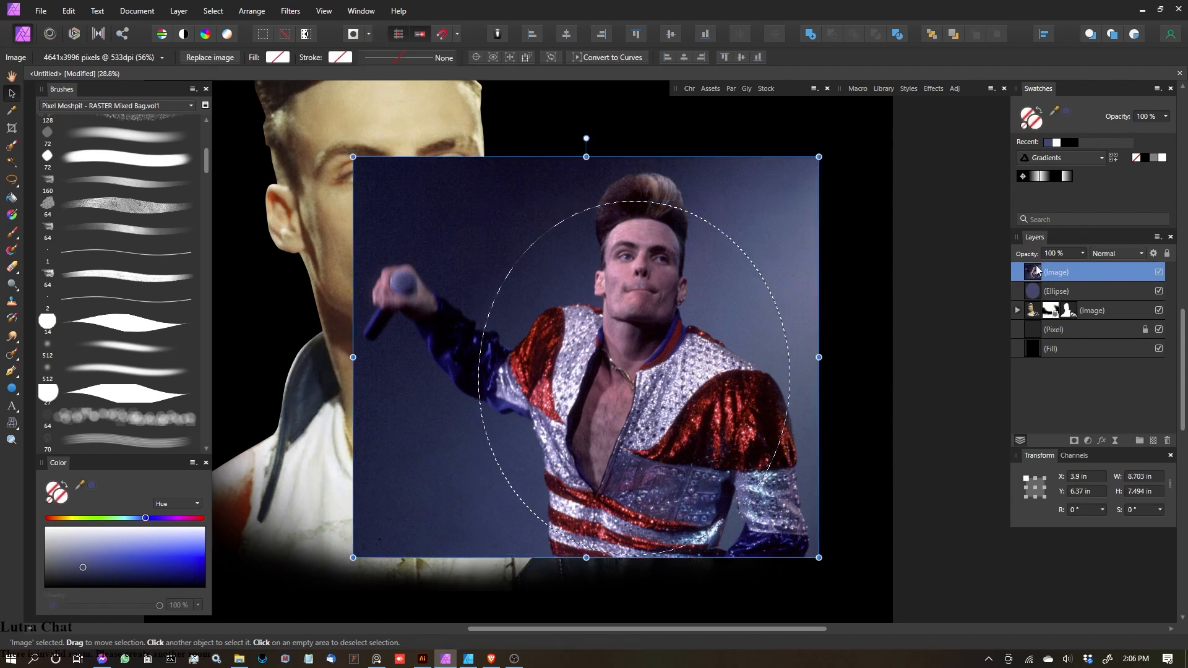
pyautogui.click(1074, 440)
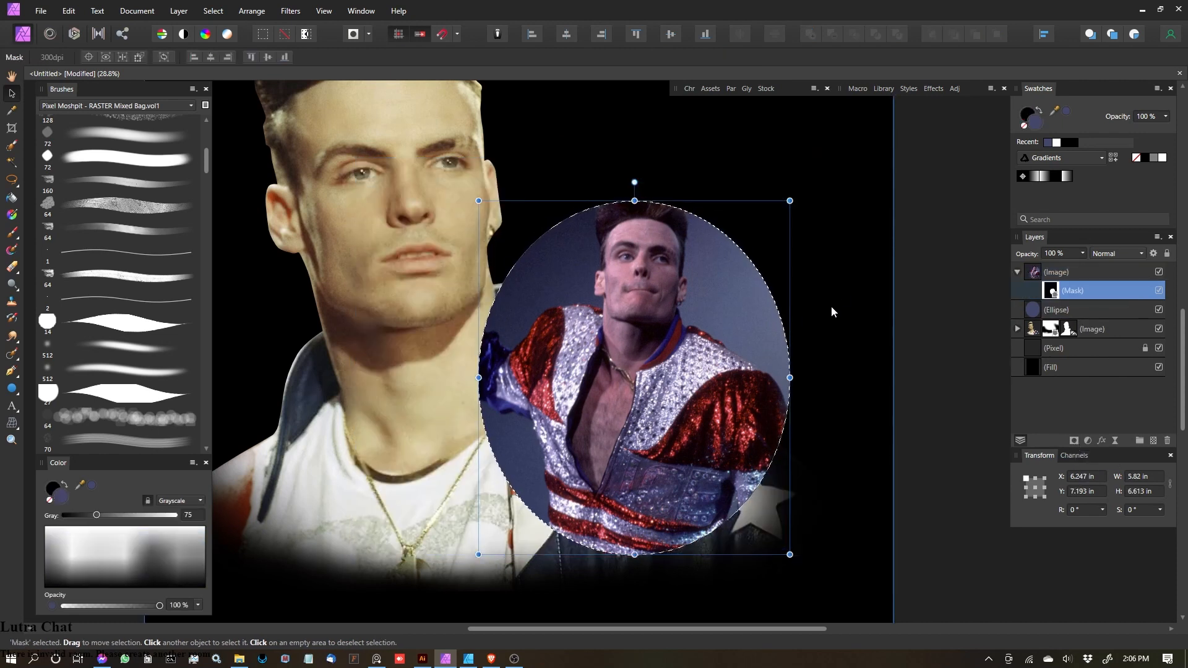
pyautogui.click(1050, 292)
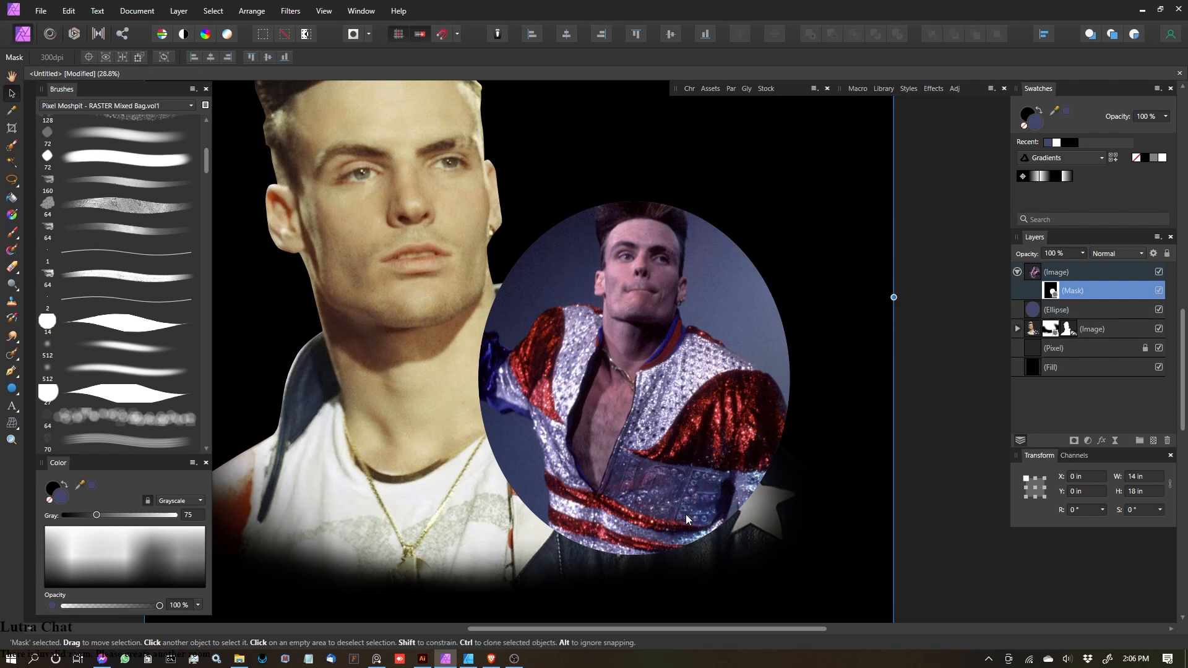
# Step: Paint white on the photo's mask with a soft brush of about 300 px to reveal the arm and microphone beyond the ellipse
pyautogui.scroll(1, 491, 315)
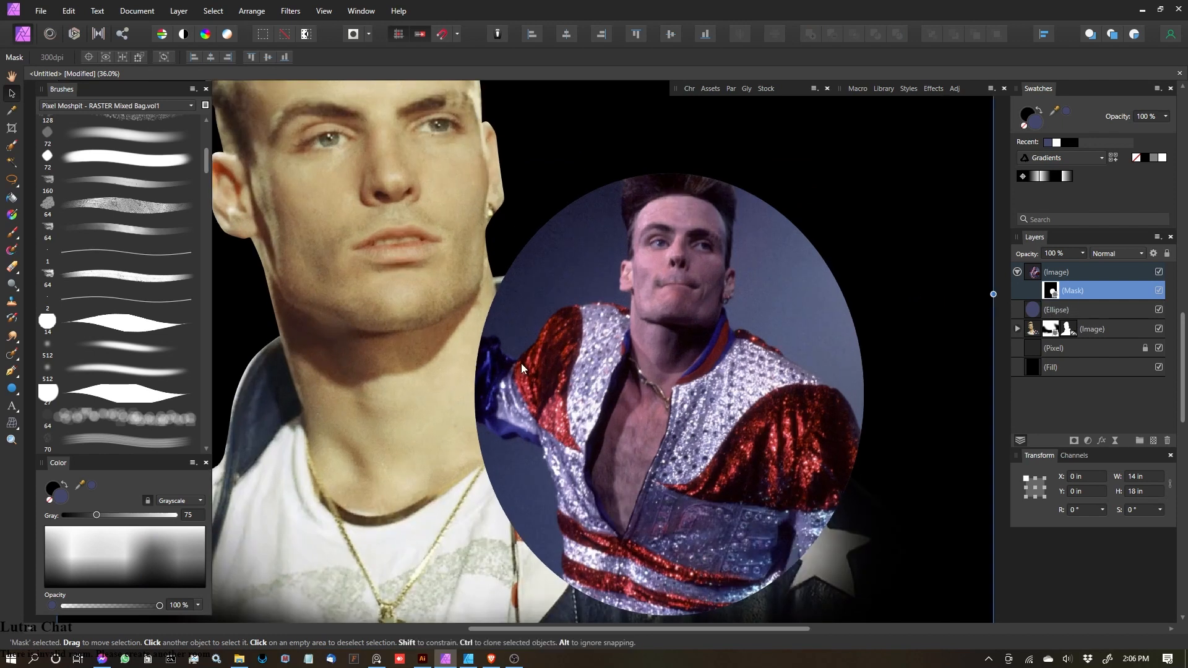
pyautogui.click(110, 368)
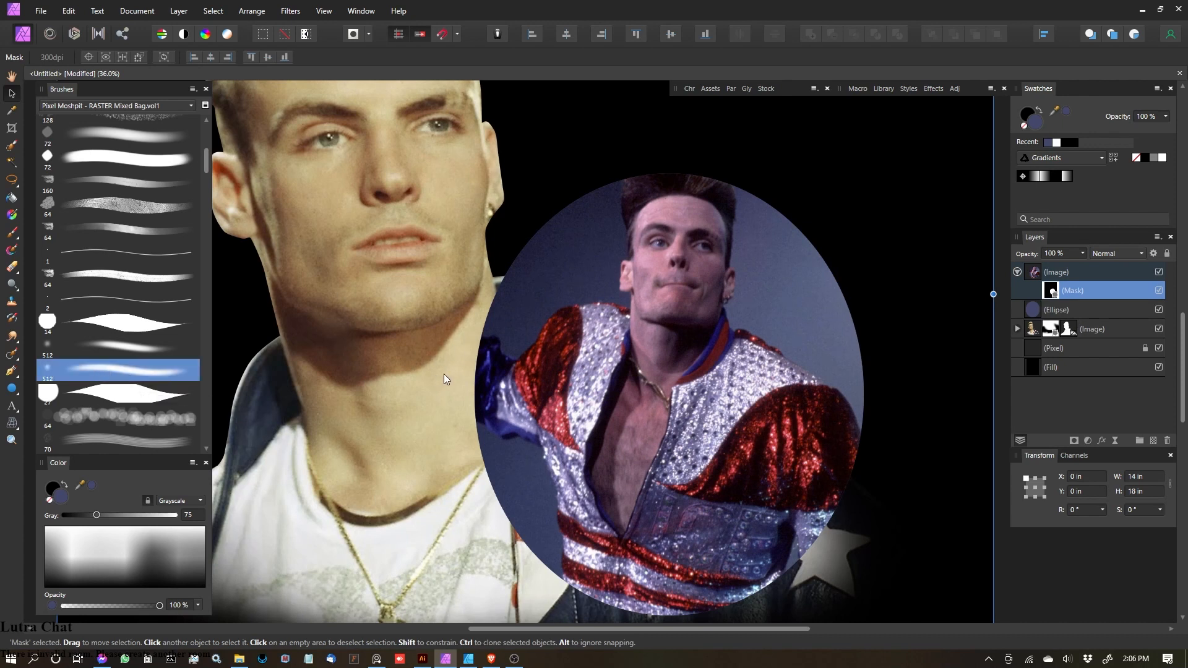
pyautogui.press('b')
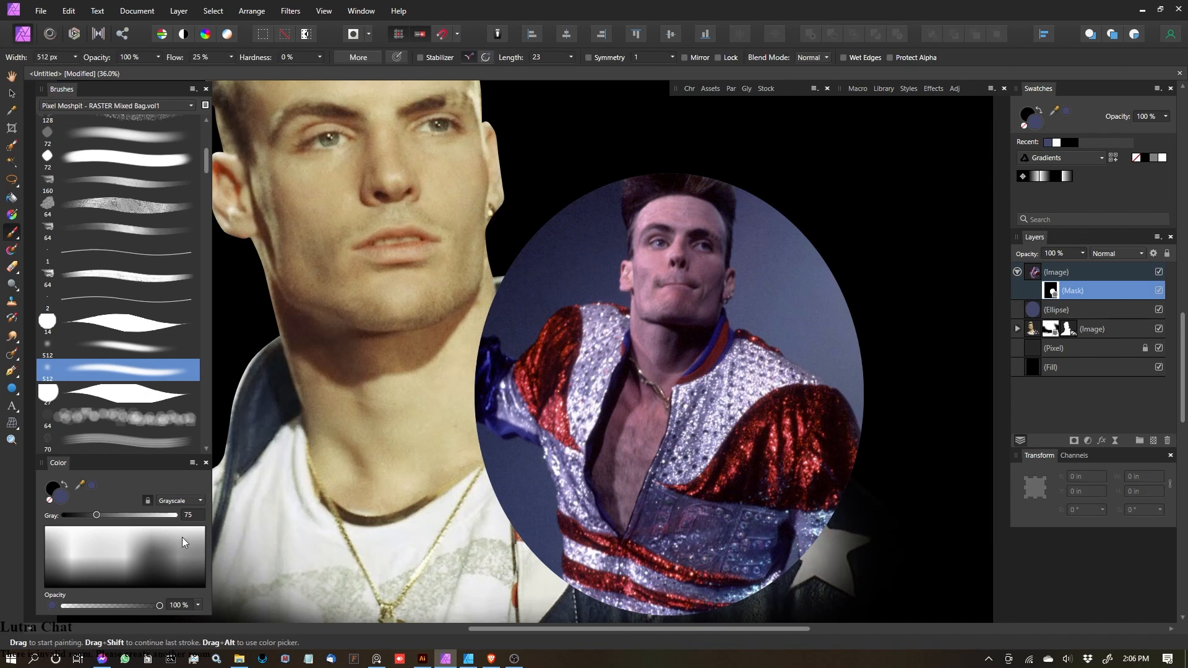
pyautogui.press('[')
pyautogui.press('[')
pyautogui.press('[')
pyautogui.press('[')
pyautogui.press('[')
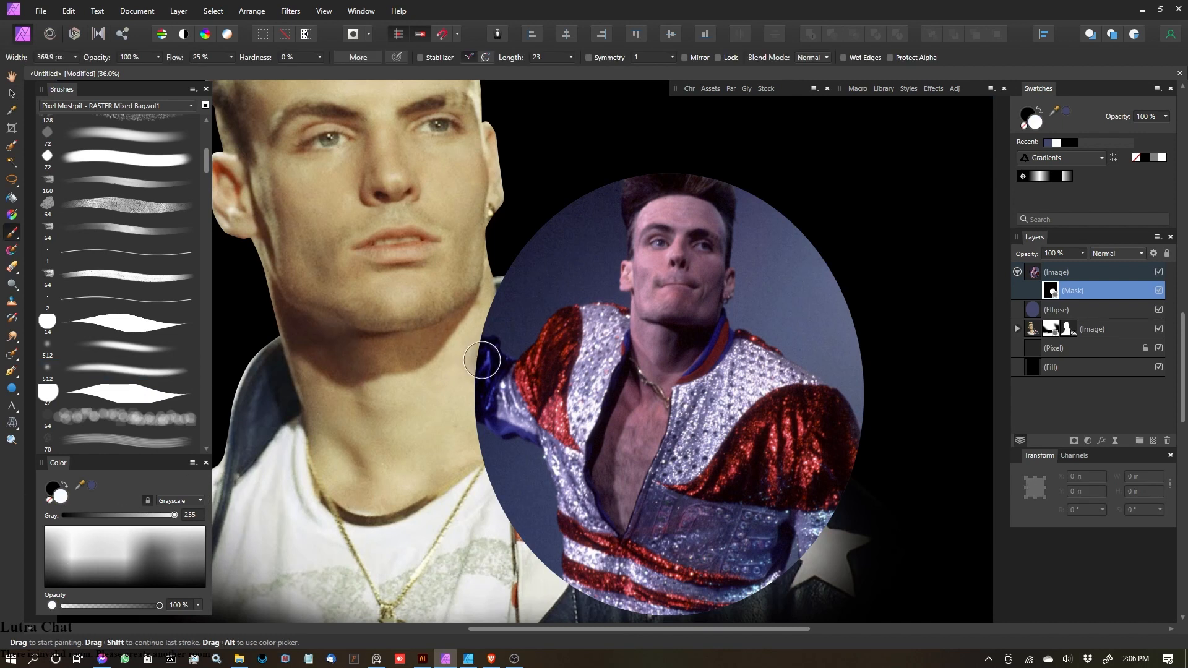
pyautogui.moveTo(487, 367)
pyautogui.mouseDown()
pyautogui.moveTo(456, 291)
pyautogui.moveTo(442, 351)
pyautogui.moveTo(420, 275)
pyautogui.moveTo(394, 331)
pyautogui.moveTo(392, 241)
pyautogui.moveTo(348, 300)
pyautogui.moveTo(349, 270)
pyautogui.moveTo(353, 330)
pyautogui.moveTo(322, 352)
pyautogui.moveTo(385, 304)
pyautogui.moveTo(427, 355)
pyautogui.moveTo(407, 345)
pyautogui.moveTo(439, 410)
pyautogui.moveTo(458, 364)
pyautogui.moveTo(476, 396)
pyautogui.mouseUp()
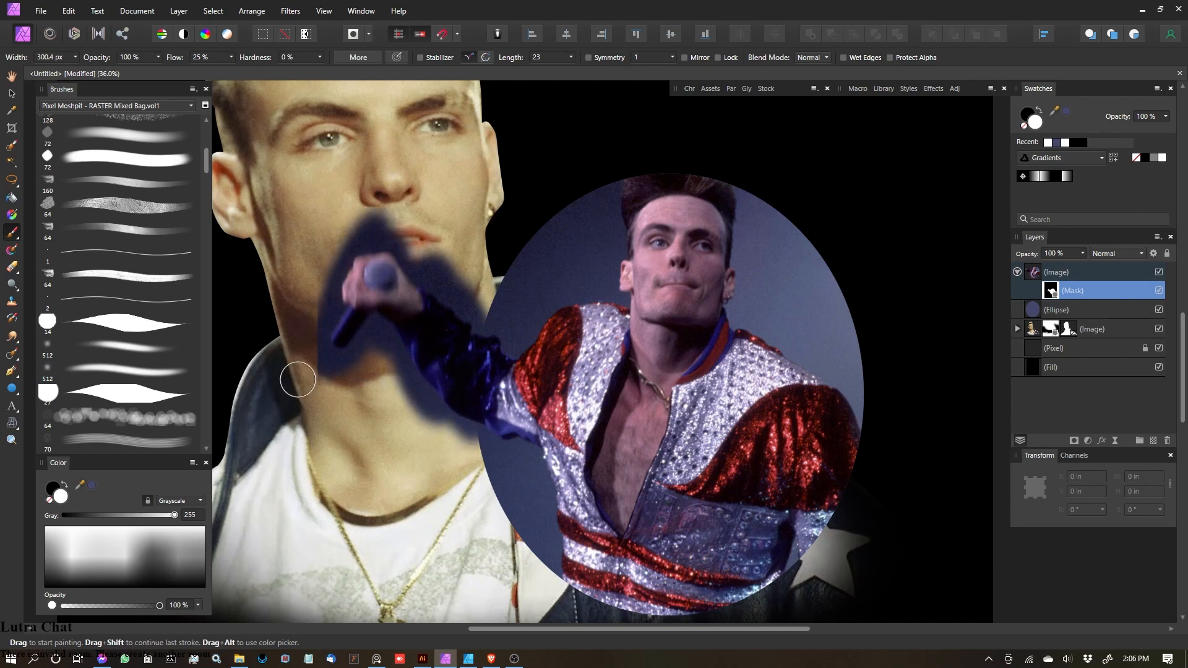
# Step: Paint black on the mask with a small soft brush along the lower edge of the sleeve and hand
pyautogui.scroll(3, 339, 297)
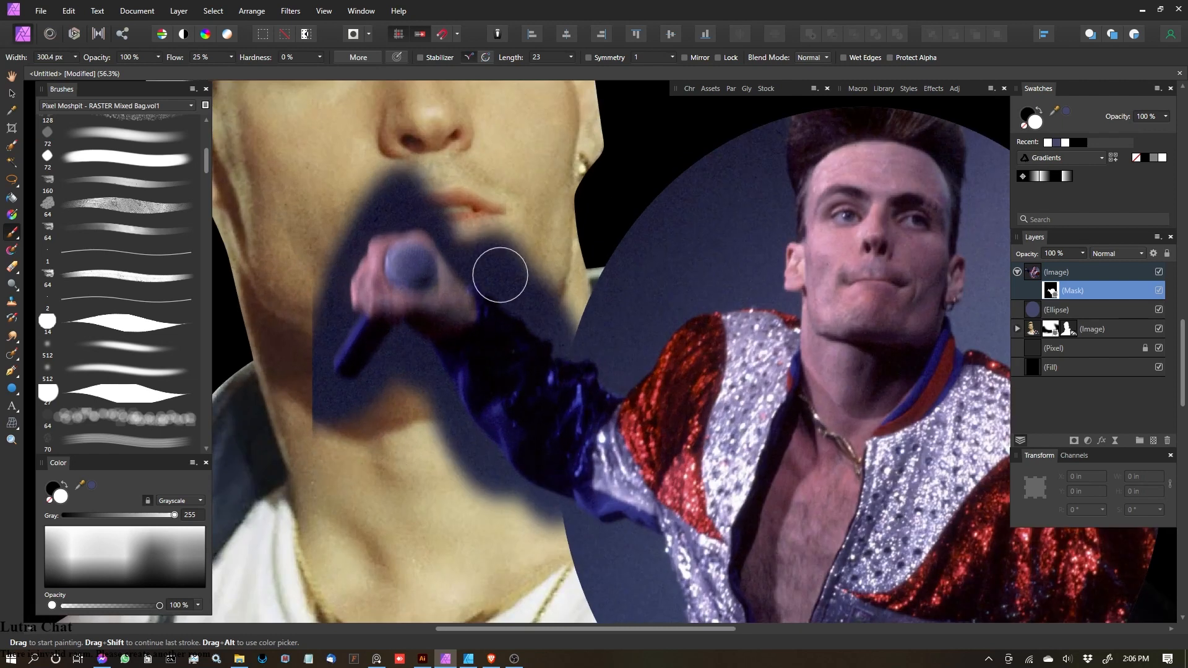
pyautogui.moveTo(26, 515); pyautogui.dragTo(9, 644)
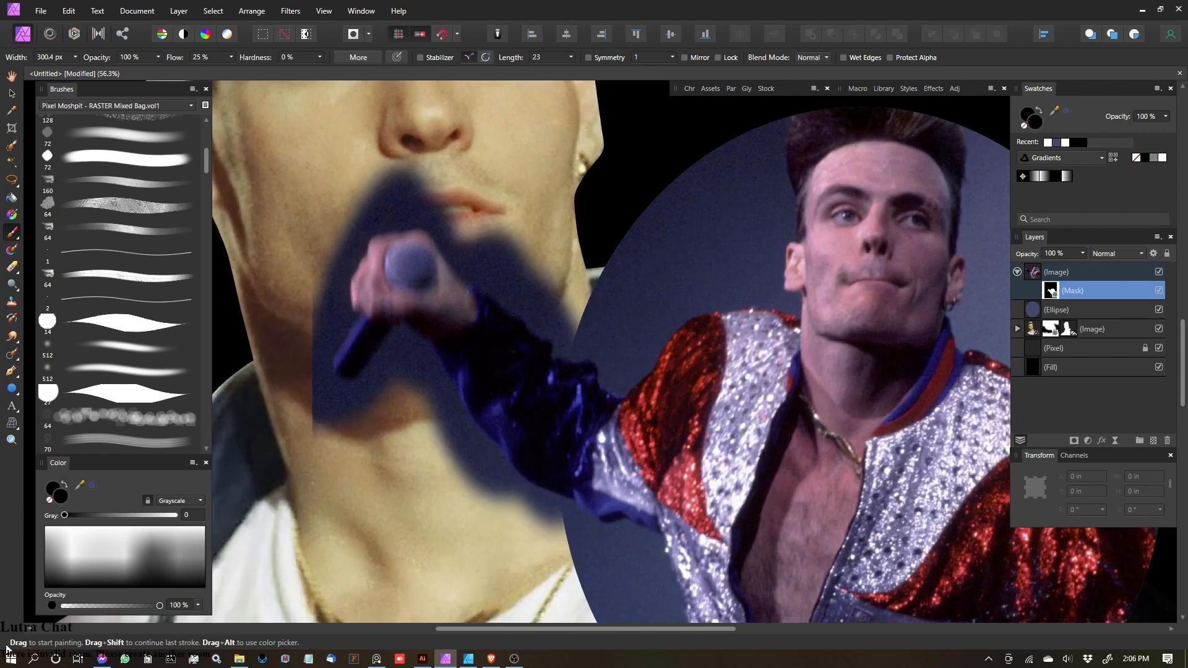
pyautogui.press('[')
pyautogui.press('[')
pyautogui.press('[')
pyautogui.press('[')
pyautogui.press('[')
pyautogui.moveTo(555, 519)
pyautogui.mouseDown()
pyautogui.moveTo(542, 509)
pyautogui.moveTo(561, 509)
pyautogui.moveTo(499, 467)
pyautogui.moveTo(428, 349)
pyautogui.mouseUp()
pyautogui.press('[')
pyautogui.press('[')
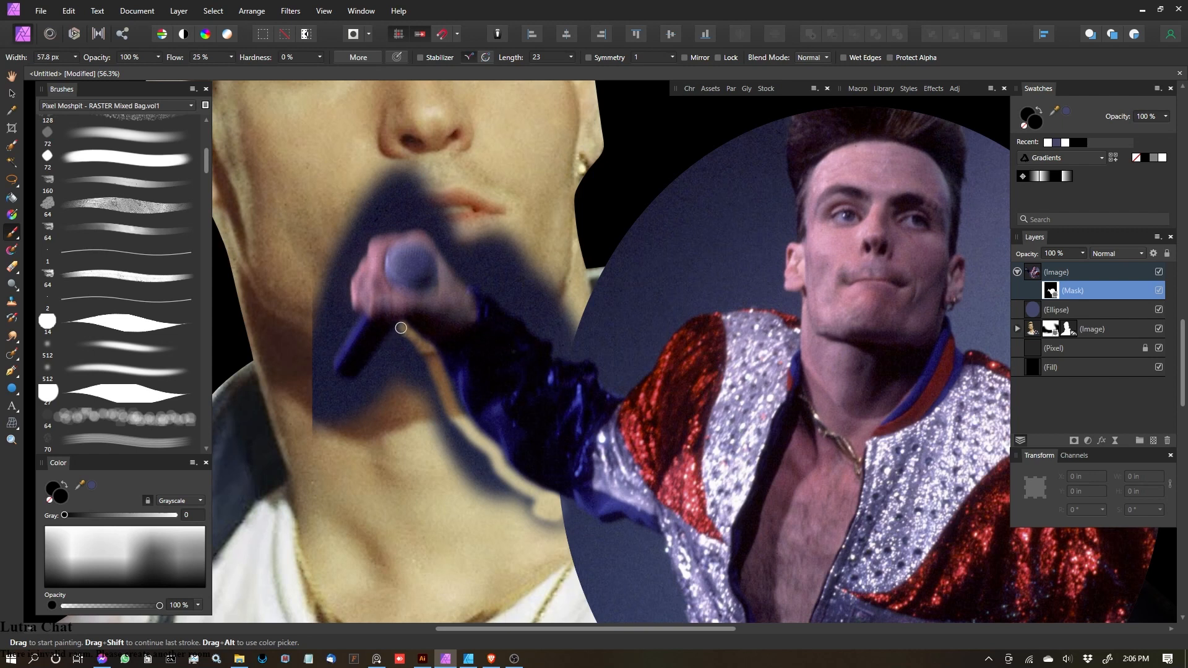
# Step: Mask out the leftover blue background below the sleeve and the microphone handle with a larger black brush
pyautogui.press(']')
pyautogui.press(']')
pyautogui.press(']')
pyautogui.moveTo(383, 350)
pyautogui.mouseDown()
pyautogui.moveTo(337, 404)
pyautogui.moveTo(369, 378)
pyautogui.mouseUp()
pyautogui.press(']')
pyautogui.press(']')
pyautogui.press(']')
pyautogui.moveTo(403, 338)
pyautogui.mouseDown()
pyautogui.moveTo(478, 496)
pyautogui.moveTo(439, 413)
pyautogui.moveTo(499, 501)
pyautogui.moveTo(482, 464)
pyautogui.moveTo(547, 523)
pyautogui.mouseUp()
pyautogui.press(']')
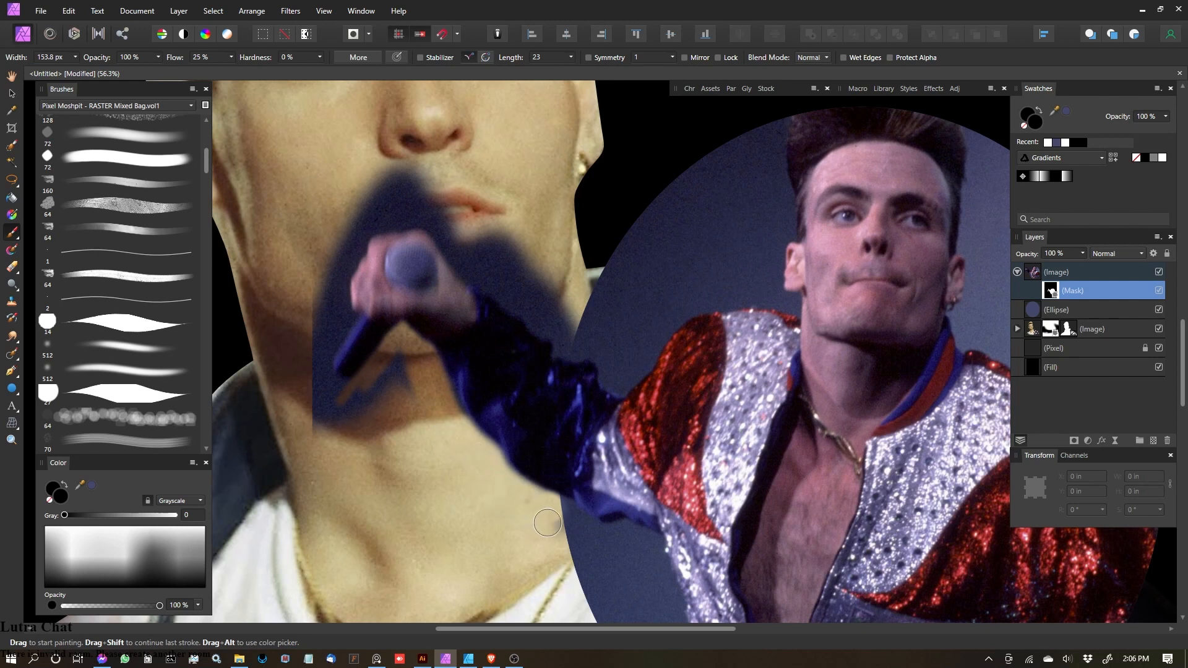
pyautogui.press('[')
pyautogui.moveTo(411, 396)
pyautogui.mouseDown()
pyautogui.moveTo(406, 362)
pyautogui.moveTo(333, 442)
pyautogui.moveTo(366, 395)
pyautogui.moveTo(328, 400)
pyautogui.moveTo(355, 403)
pyautogui.moveTo(334, 371)
pyautogui.mouseUp()
# Step: Paint black on the mask with a soft brush of about 65 px around the outer edge of the fist and microphone handle
pyautogui.press('[')
pyautogui.press('[')
pyautogui.press('[')
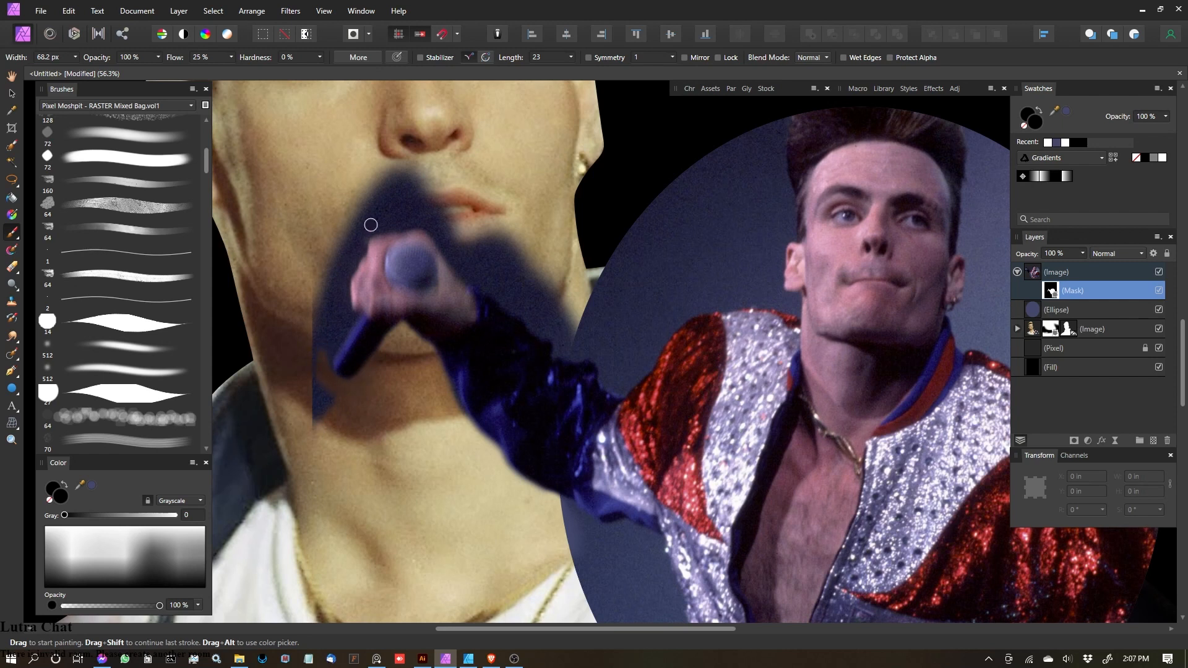
pyautogui.moveTo(354, 319)
pyautogui.mouseDown()
pyautogui.moveTo(321, 366)
pyautogui.moveTo(353, 320)
pyautogui.moveTo(318, 384)
pyautogui.moveTo(336, 403)
pyautogui.moveTo(320, 380)
pyautogui.moveTo(321, 432)
pyautogui.moveTo(305, 361)
pyautogui.moveTo(315, 330)
pyautogui.moveTo(319, 347)
pyautogui.moveTo(341, 325)
pyautogui.mouseUp()
pyautogui.press(']')
pyautogui.press('[')
pyautogui.press('[')
pyautogui.press('[')
pyautogui.press('[')
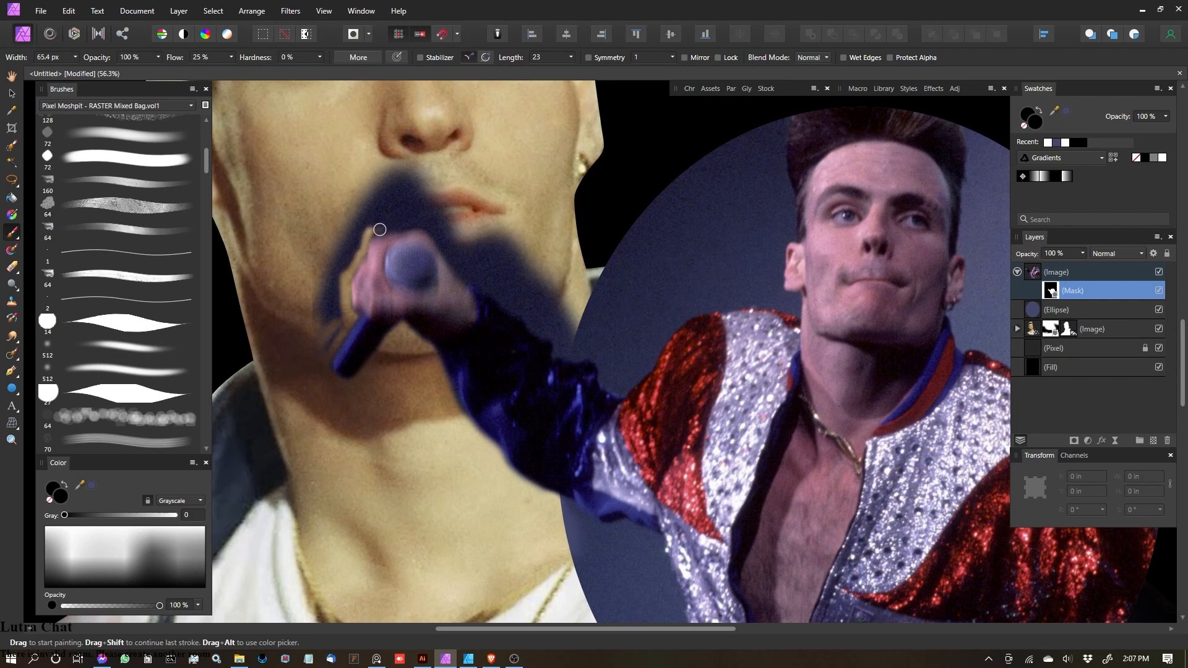
# Step: Mask out the remaining blue background beside the fist and above the microphone with an enlarged black brush
pyautogui.press(']')
pyautogui.press(']')
pyautogui.press(']')
pyautogui.press(']')
pyautogui.press(']')
pyautogui.press(']')
pyautogui.moveTo(437, 225)
pyautogui.mouseDown()
pyautogui.moveTo(349, 224)
pyautogui.moveTo(467, 202)
pyautogui.moveTo(374, 193)
pyautogui.moveTo(385, 170)
pyautogui.mouseUp()
pyautogui.press('[')
pyautogui.press('[')
pyautogui.press('[')
pyautogui.moveTo(346, 224)
pyautogui.mouseDown()
pyautogui.moveTo(334, 276)
pyautogui.moveTo(333, 244)
pyautogui.moveTo(328, 326)
pyautogui.mouseUp()
# Step: Paint black on the mask with a soft brush of about 63 px along the upper edge of the hand and sleeve
pyautogui.scroll(4, 337, 248)
pyautogui.scroll(-4, 402, 319)
pyautogui.scroll(-5, 377, 351)
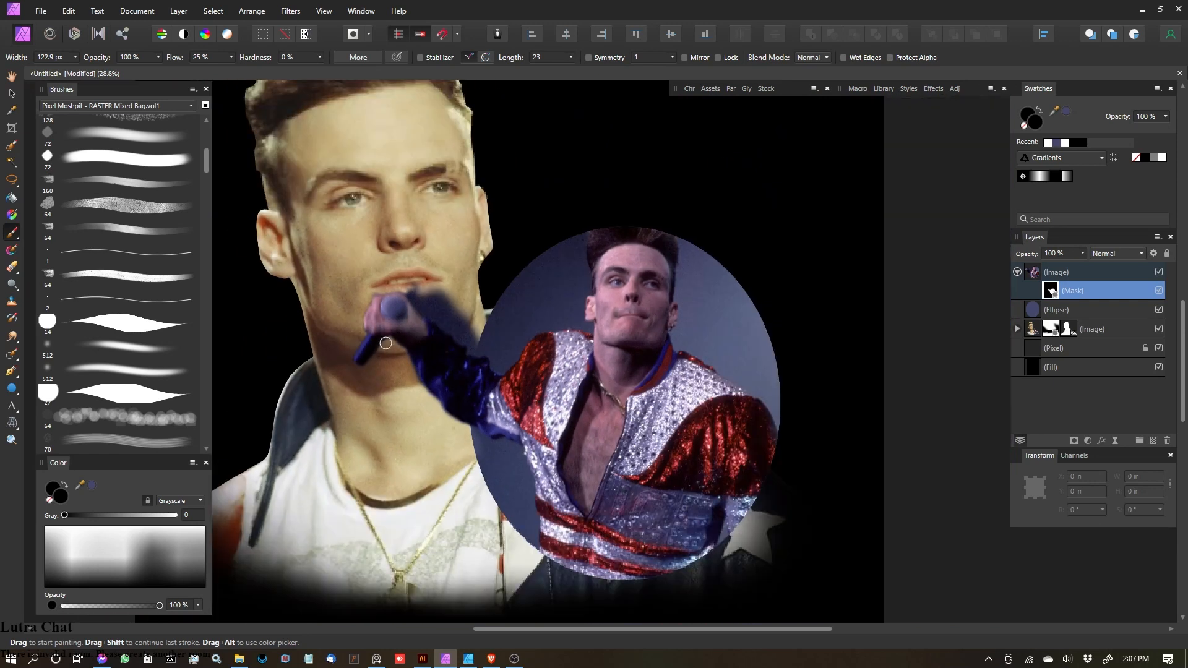
pyautogui.scroll(5, 650, 396)
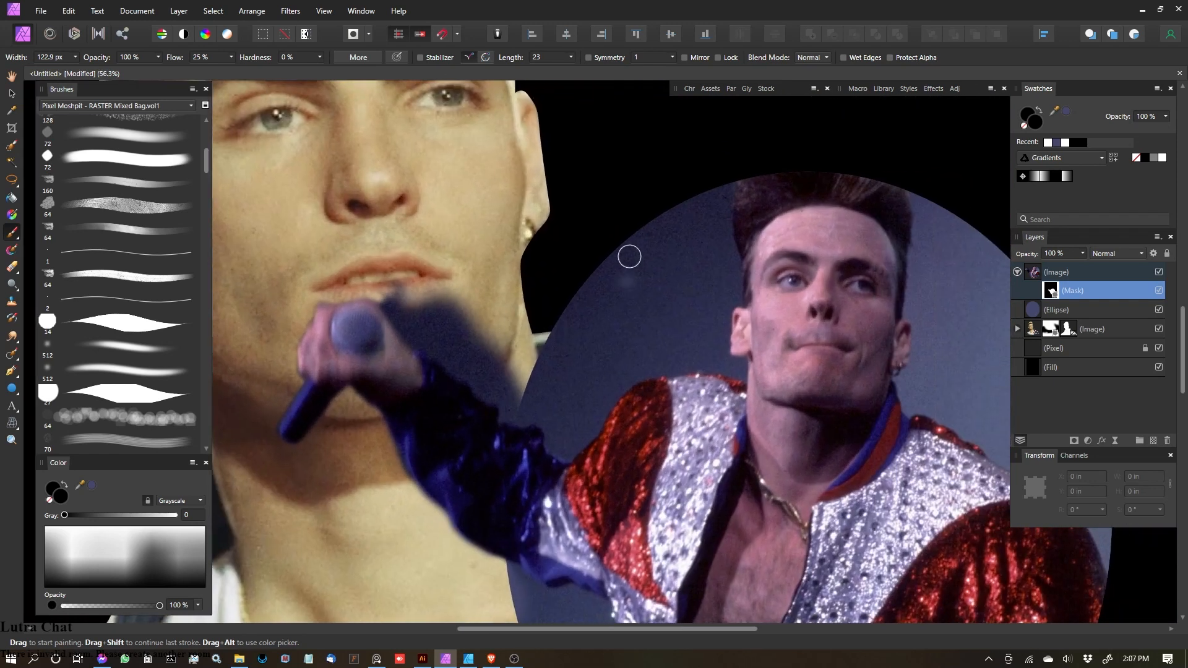
pyautogui.scroll(-2, 482, 290)
pyautogui.scroll(2, 483, 291)
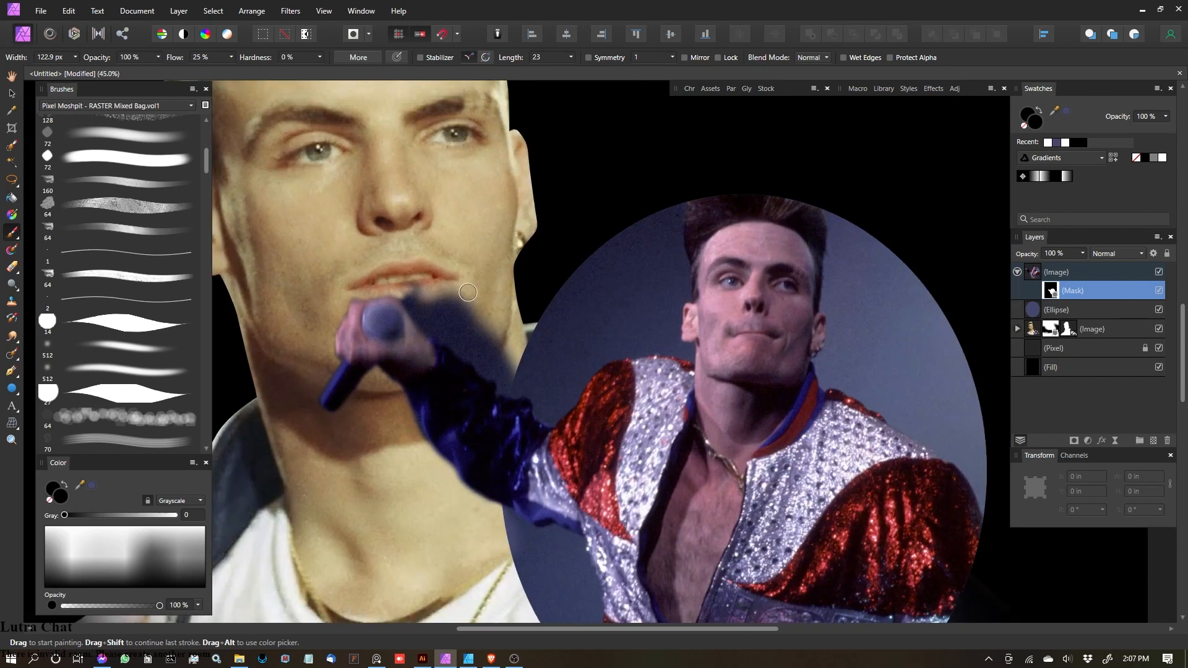
pyautogui.scroll(-1, 470, 292)
pyautogui.scroll(1, 458, 292)
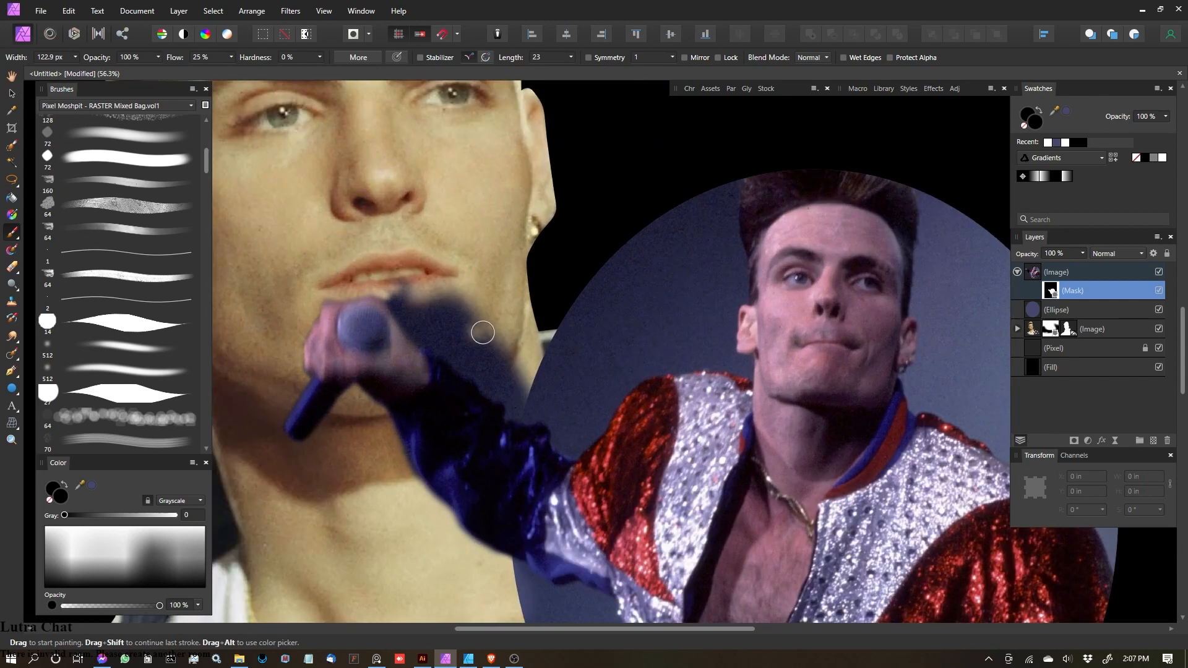
pyautogui.scroll(-1, 500, 351)
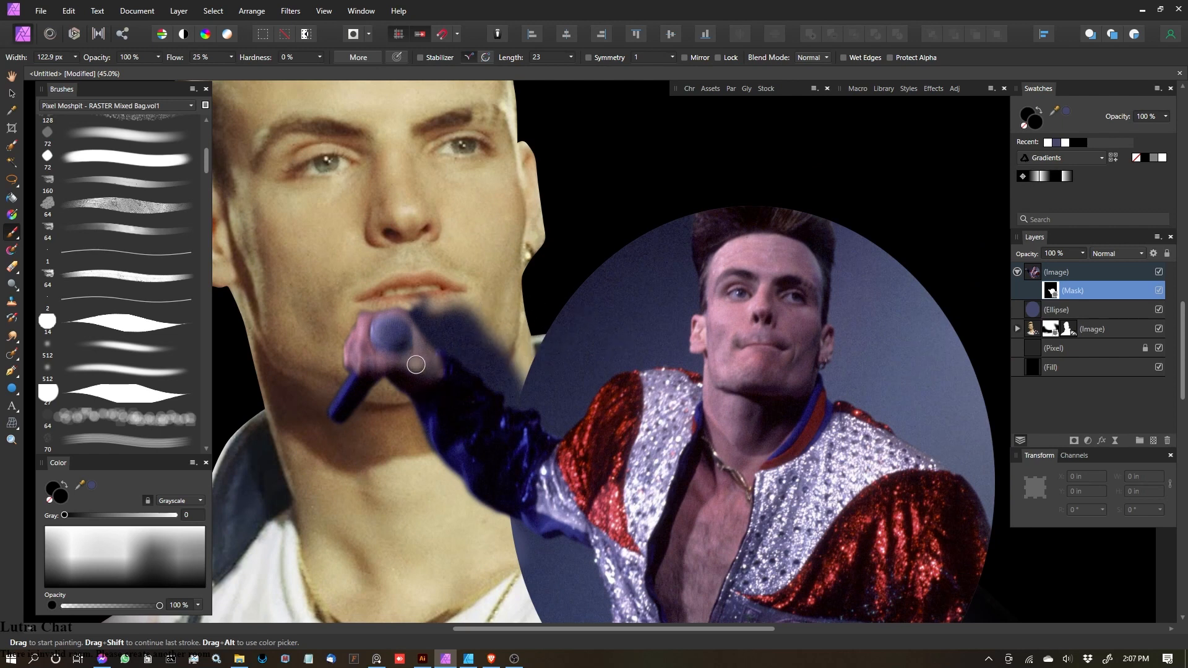
pyautogui.scroll(1, 416, 364)
pyautogui.scroll(-4, 416, 365)
pyautogui.scroll(5, 416, 365)
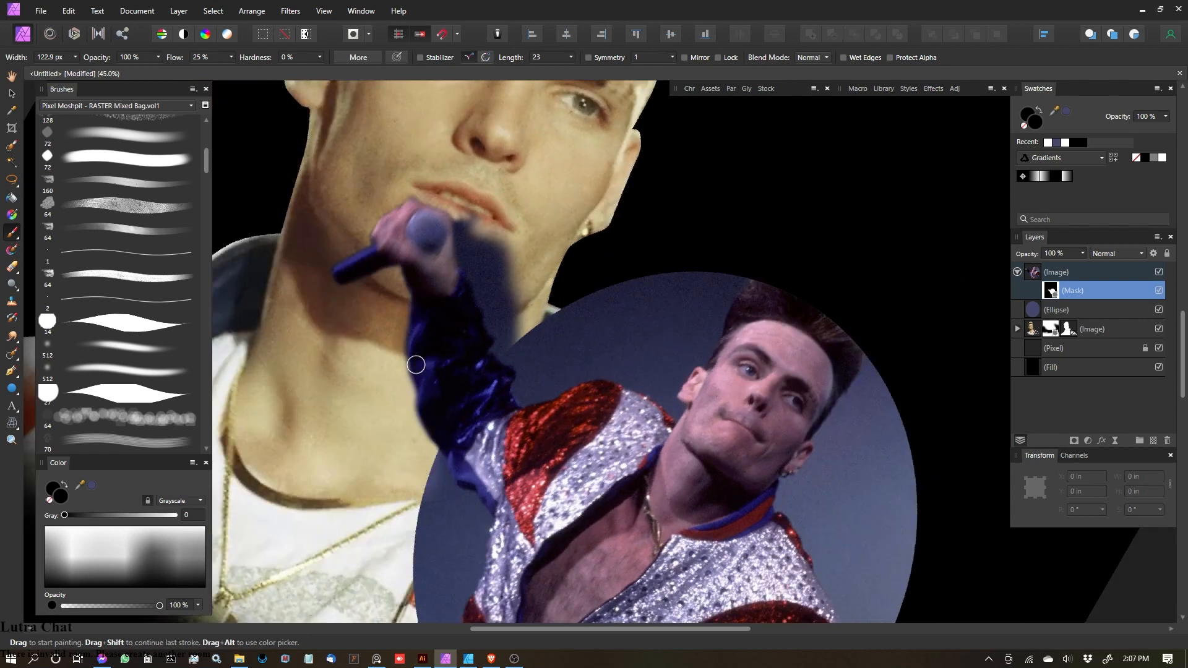
pyautogui.scroll(2, 415, 365)
pyautogui.moveTo(458, 403); pyautogui.dragTo(427, 323)
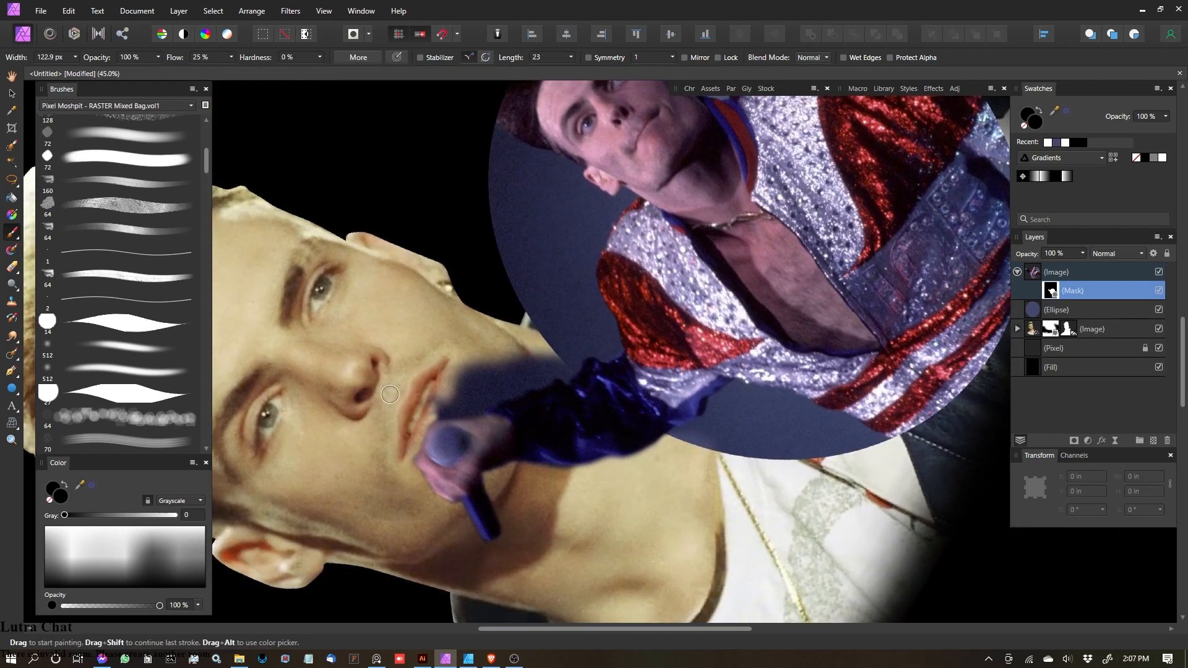
pyautogui.hotkey('ctrl', '=')
pyautogui.press('[')
pyautogui.press('[')
pyautogui.press('[')
pyautogui.moveTo(423, 420); pyautogui.dragTo(411, 425)
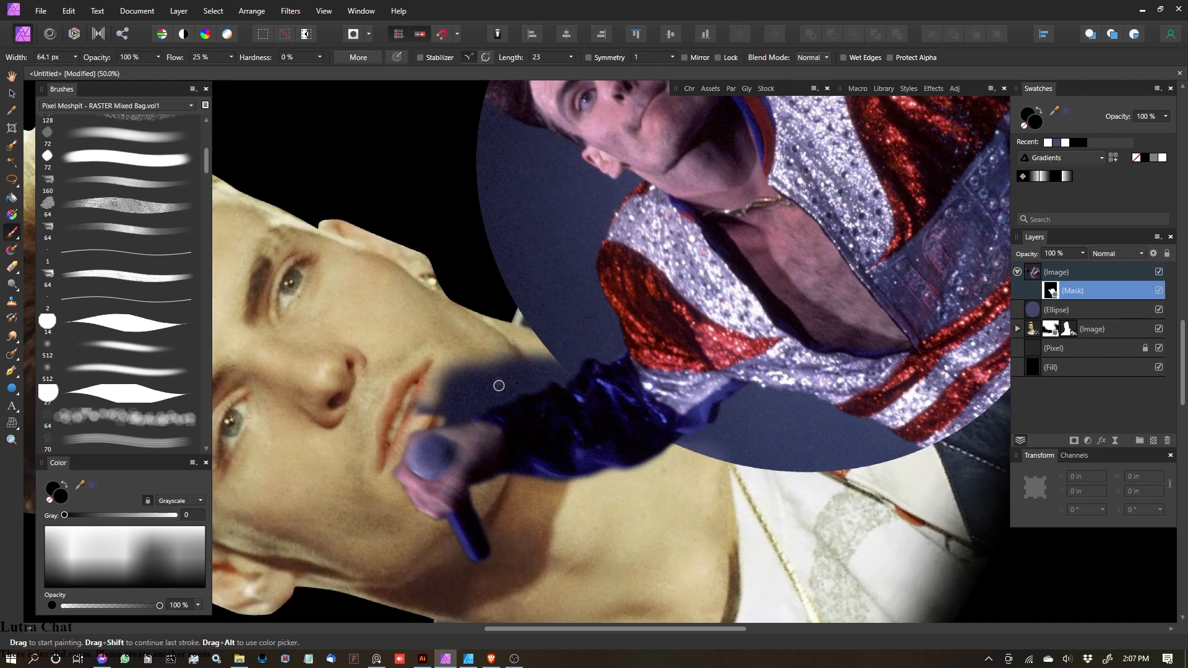
pyautogui.moveTo(428, 415); pyautogui.dragTo(445, 413)
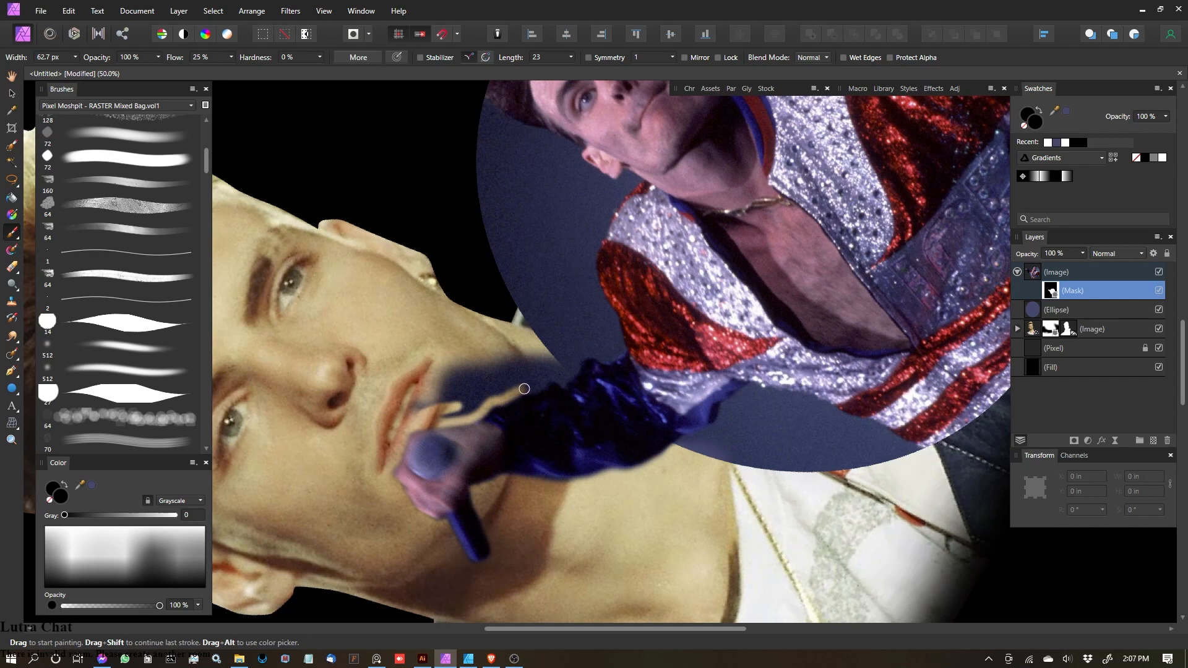
pyautogui.moveTo(567, 360)
pyautogui.mouseDown()
pyautogui.moveTo(493, 386)
pyautogui.moveTo(544, 354)
pyautogui.mouseUp()
# Step: Mask out the remaining blue background between the portrait's jaw and the raised arm with a soft brush of about 145 px
pyautogui.press(']')
pyautogui.press(']')
pyautogui.press(']')
pyautogui.press(']')
pyautogui.press(']')
pyautogui.press(']')
pyautogui.moveTo(543, 351)
pyautogui.mouseDown()
pyautogui.moveTo(480, 371)
pyautogui.moveTo(514, 371)
pyautogui.moveTo(473, 400)
pyautogui.moveTo(427, 411)
pyautogui.moveTo(455, 376)
pyautogui.moveTo(414, 385)
pyautogui.mouseUp()
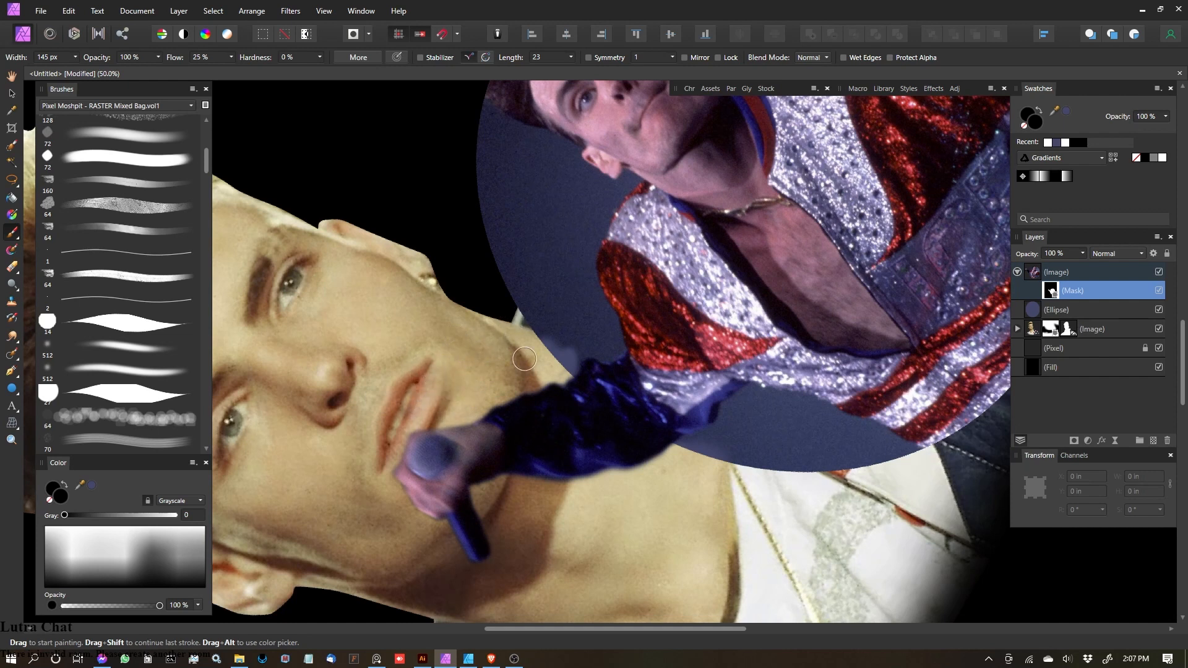
pyautogui.scroll(2, 514, 335)
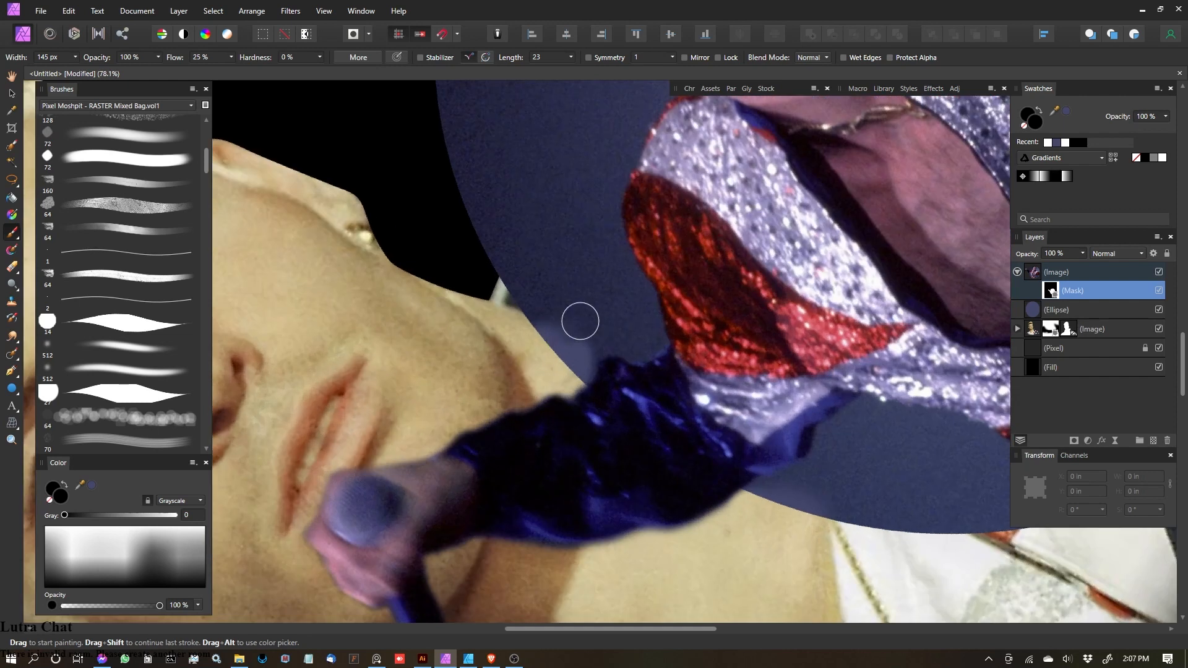
pyautogui.scroll(-4, 575, 337)
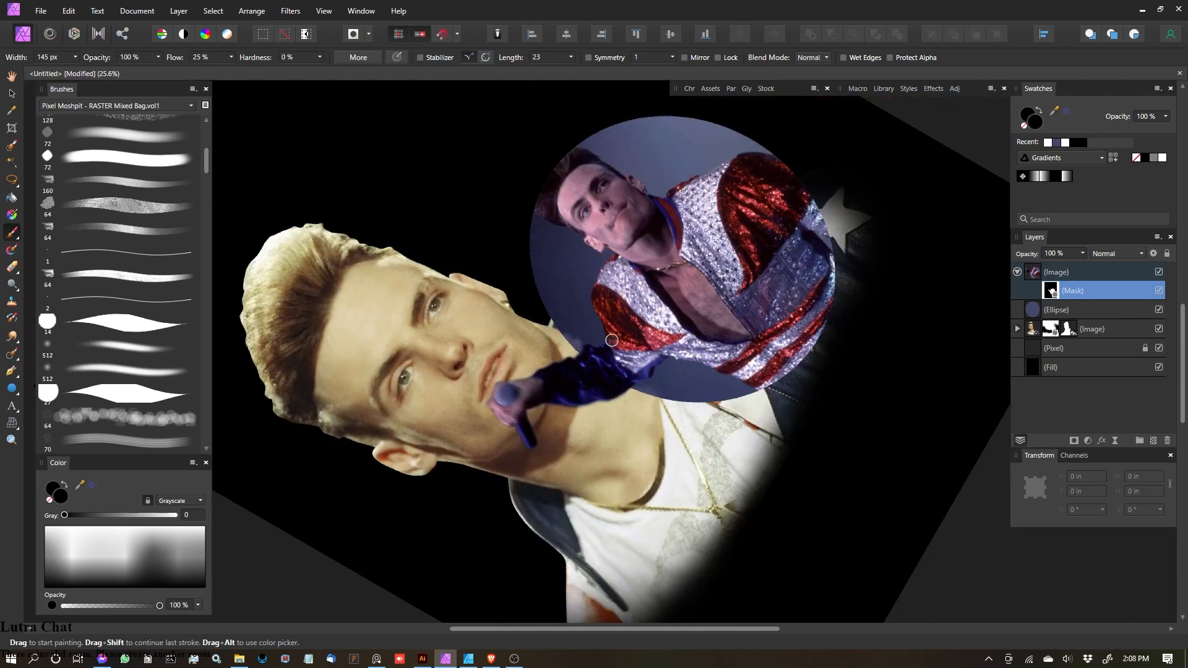
pyautogui.scroll(-4, 606, 340)
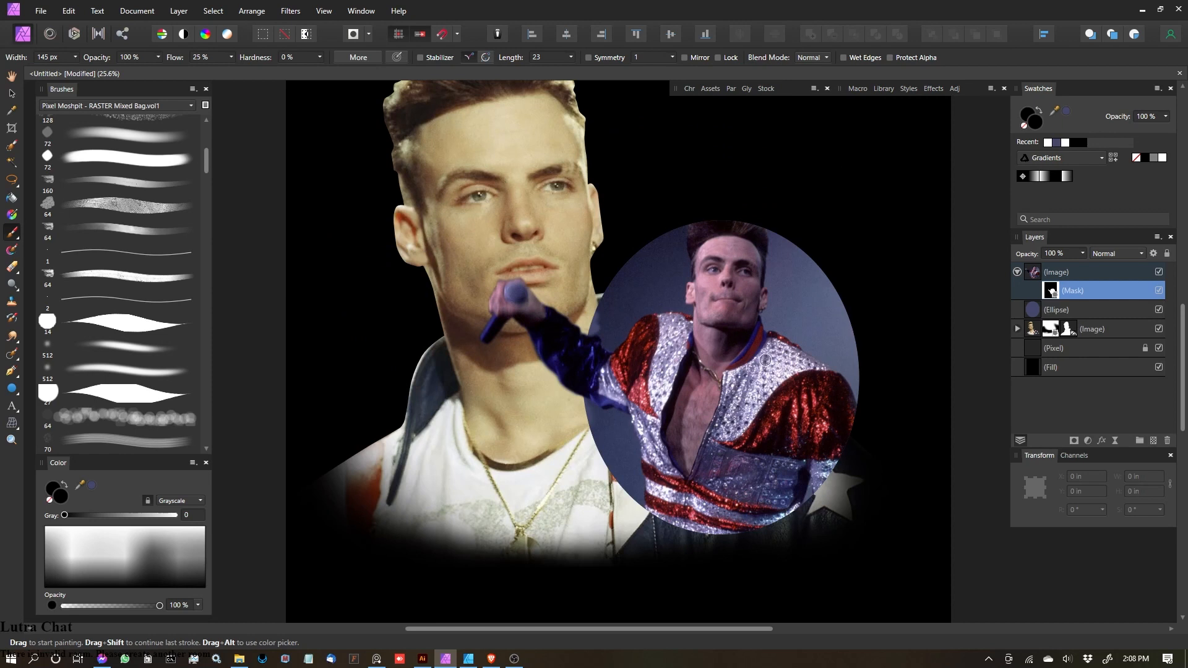
# Step: Examine the masked edges of the raised arm, microphone and ellipse from close up, with the brush reduced to about 76 px
pyautogui.scroll(2, 573, 323)
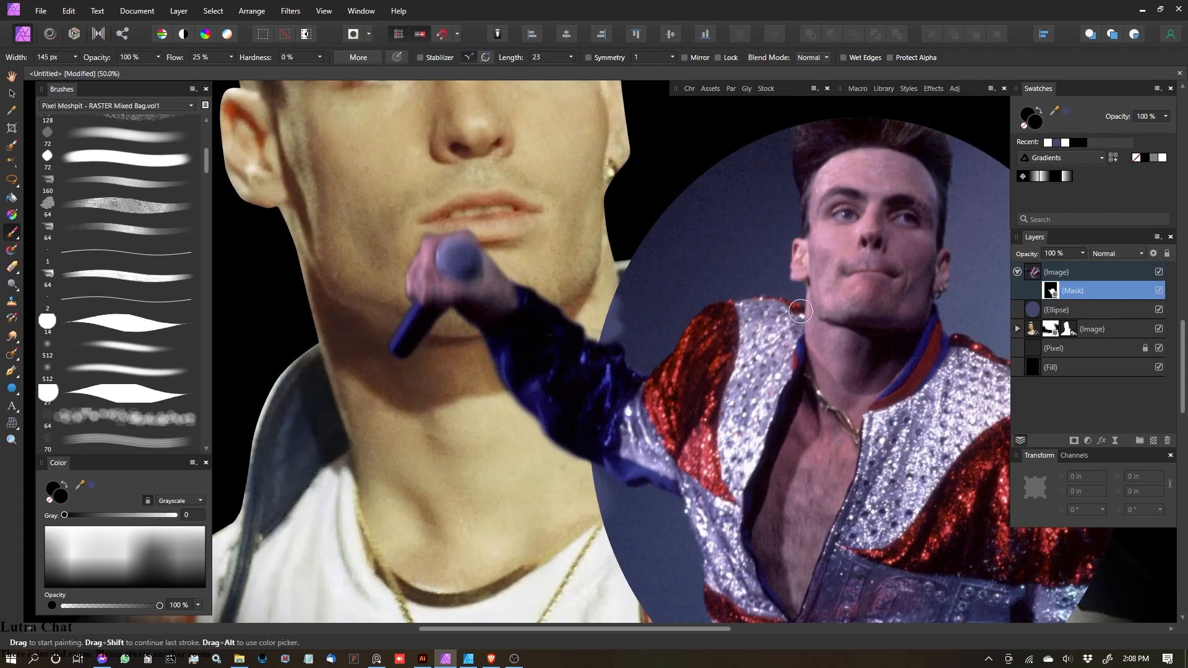
pyautogui.scroll(1, 717, 311)
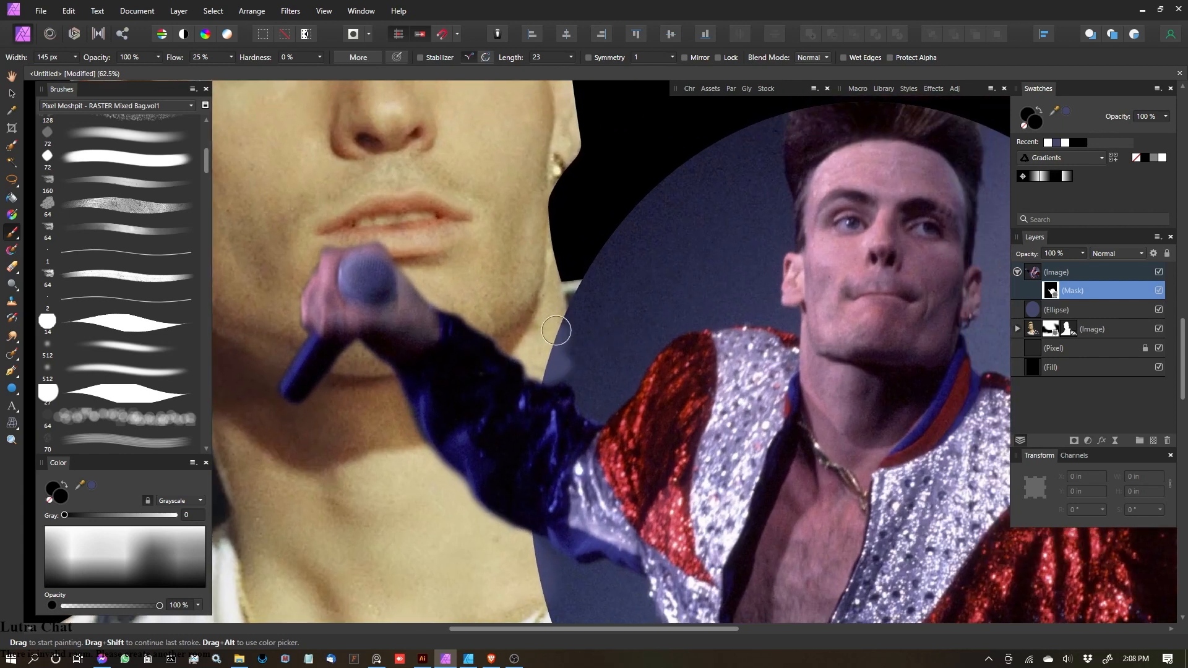
pyautogui.press('[')
pyautogui.press('[')
pyautogui.scroll(-2, 642, 86)
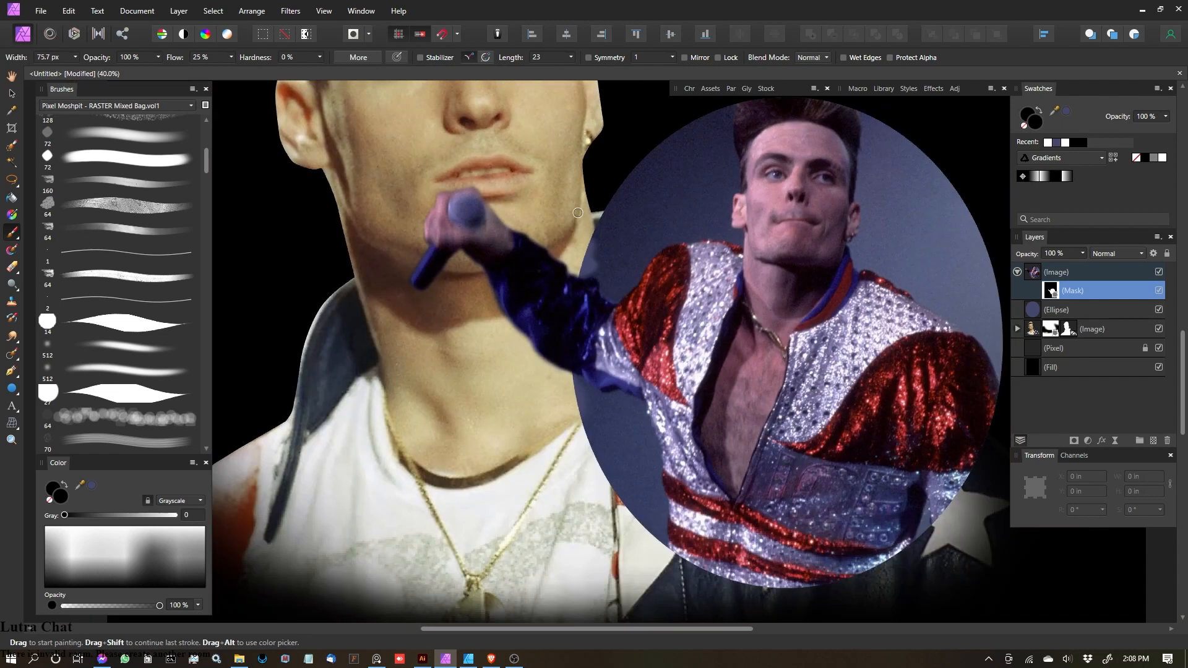
pyautogui.scroll(1, 687, 220)
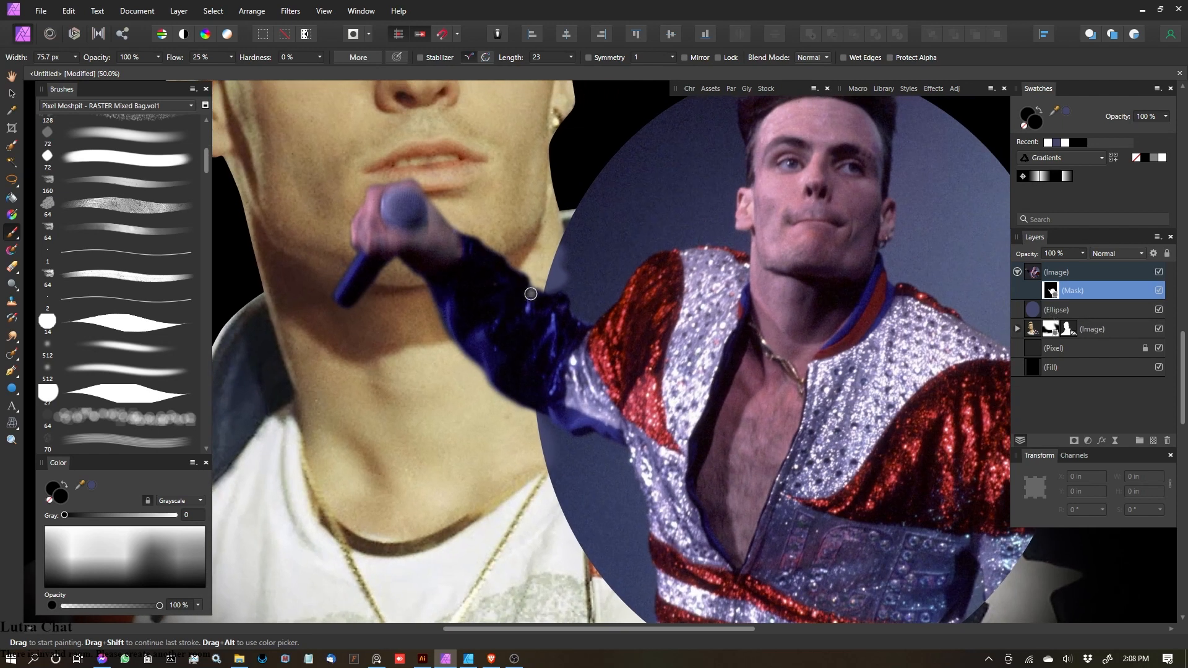
pyautogui.moveTo(615, 236); pyautogui.dragTo(444, 378)
pyautogui.moveTo(380, 343); pyautogui.dragTo(457, 301)
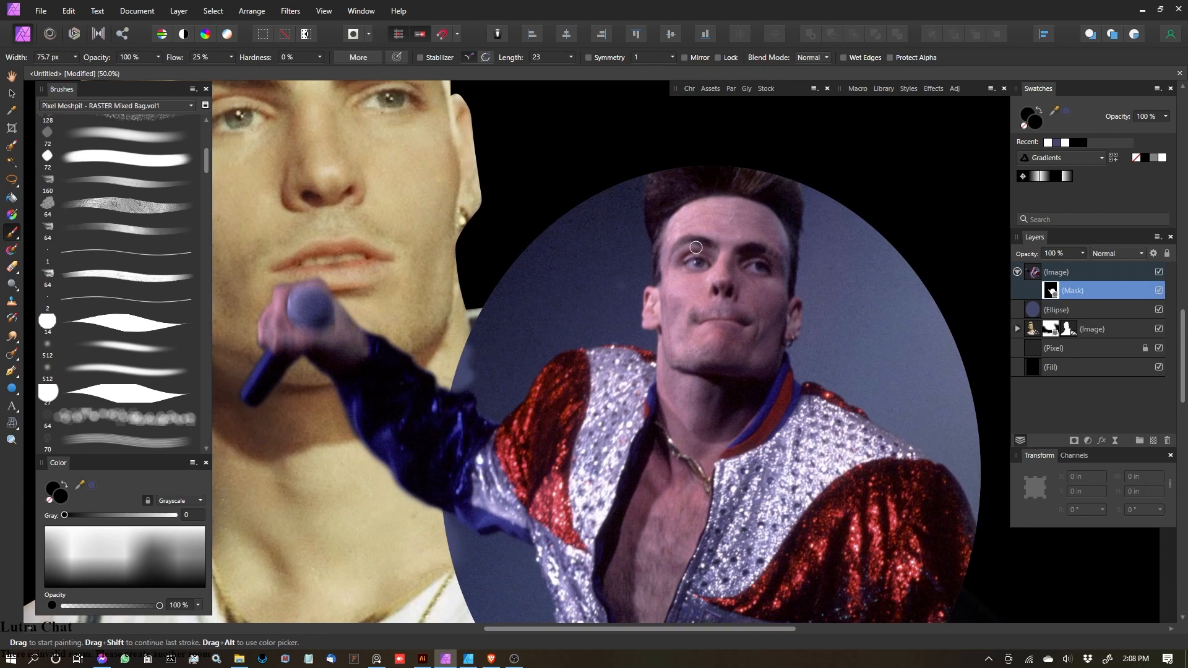
# Step: Paint white on the second photo's mask with an enlarged soft brush to reveal the singer's hair above the ellipse
pyautogui.scroll(2, 696, 248)
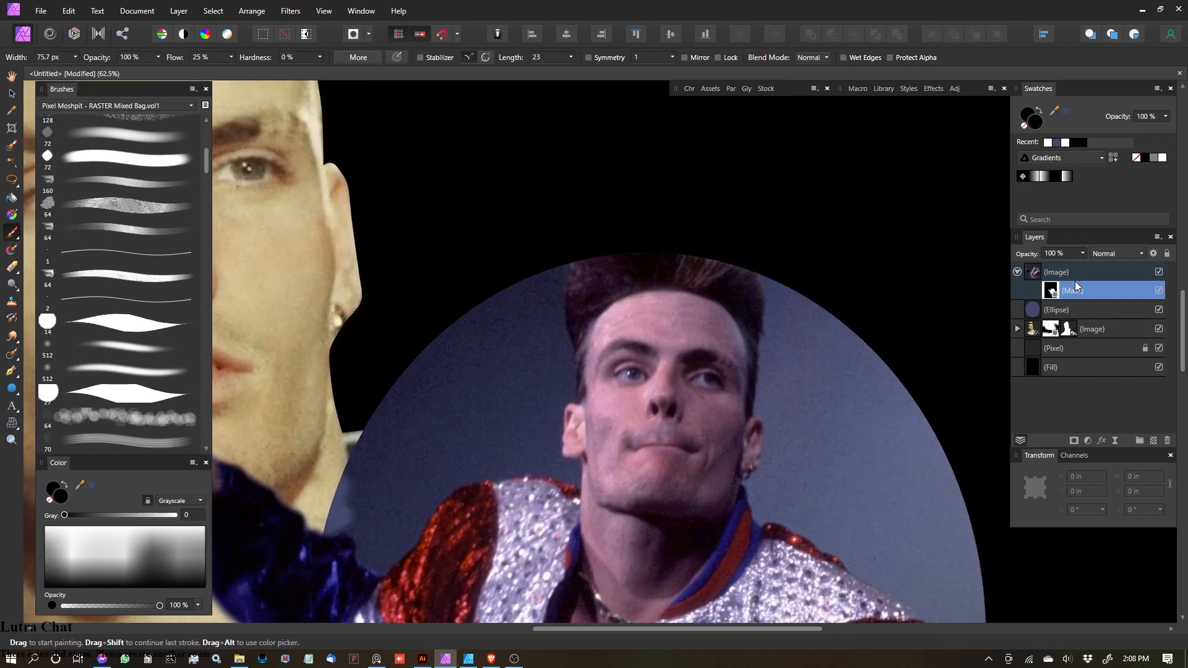
pyautogui.moveTo(75, 566); pyautogui.dragTo(25, 500)
pyautogui.press(']')
pyautogui.press(']')
pyautogui.press(']')
pyautogui.press(']')
pyautogui.moveTo(584, 251)
pyautogui.mouseDown()
pyautogui.moveTo(571, 258)
pyautogui.moveTo(623, 247)
pyautogui.moveTo(650, 191)
pyautogui.moveTo(657, 212)
pyautogui.moveTo(705, 199)
pyautogui.moveTo(729, 266)
pyautogui.moveTo(618, 241)
pyautogui.moveTo(581, 259)
pyautogui.moveTo(479, 267)
pyautogui.mouseUp()
pyautogui.press(']')
pyautogui.press(']')
pyautogui.press(']')
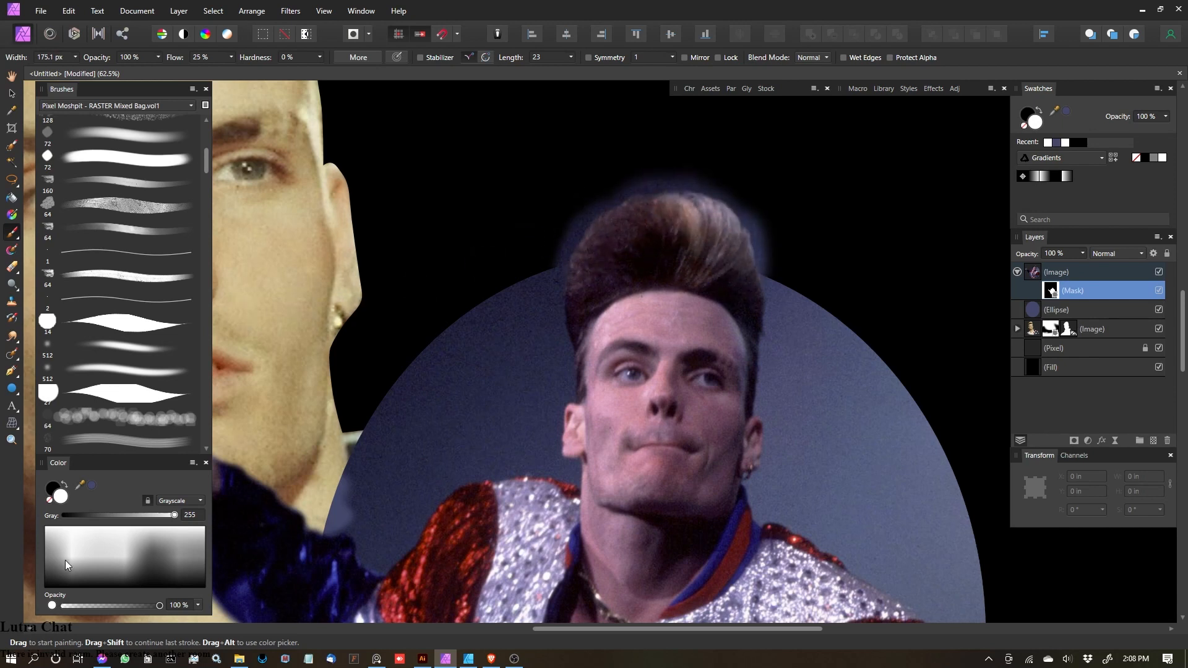
# Step: Paint black on the mask with a soft brush of about 56 px around the hair's outer edge to hide the blue halo
pyautogui.moveTo(67, 566); pyautogui.dragTo(25, 633)
pyautogui.press('[')
pyautogui.press('[')
pyautogui.press('[')
pyautogui.press('[')
pyautogui.press('[')
pyautogui.moveTo(563, 244); pyautogui.dragTo(562, 254)
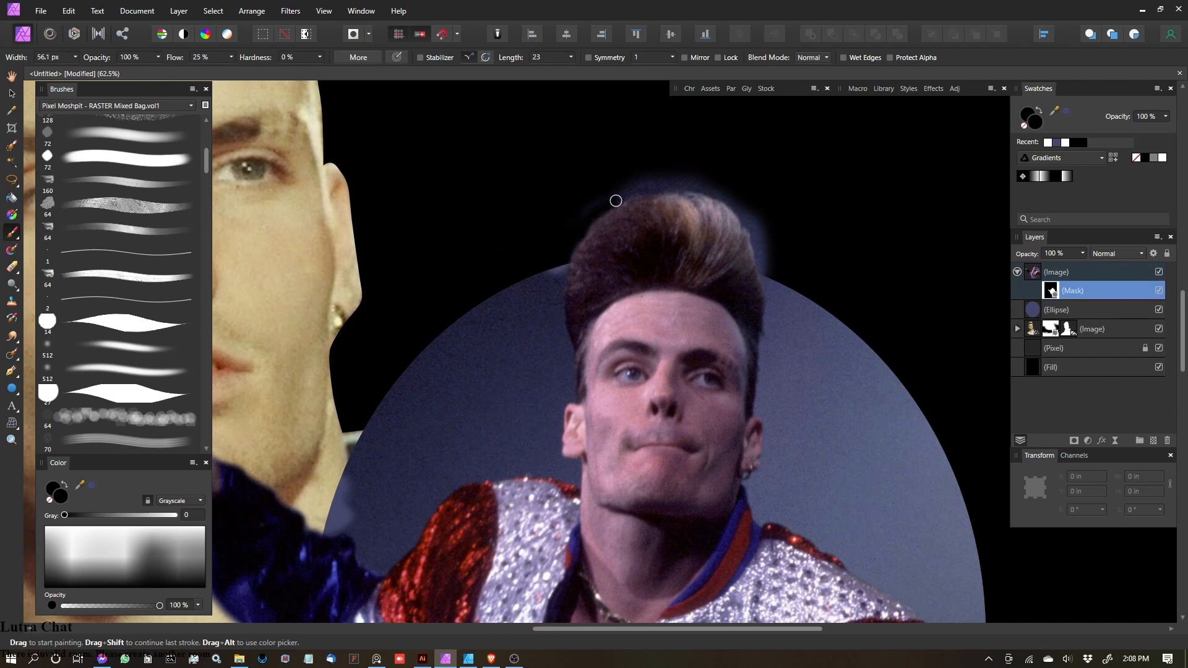
pyautogui.moveTo(678, 190)
pyautogui.mouseDown()
pyautogui.moveTo(742, 217)
pyautogui.moveTo(775, 300)
pyautogui.moveTo(750, 172)
pyautogui.moveTo(780, 265)
pyautogui.moveTo(756, 217)
pyautogui.moveTo(701, 173)
pyautogui.moveTo(657, 180)
pyautogui.mouseUp()
# Step: Mask out the remaining background beside the hair above the ellipse with a black brush of about 113 px
pyautogui.press(']')
pyautogui.press(']')
pyautogui.press(']')
pyautogui.press(']')
pyautogui.press(']')
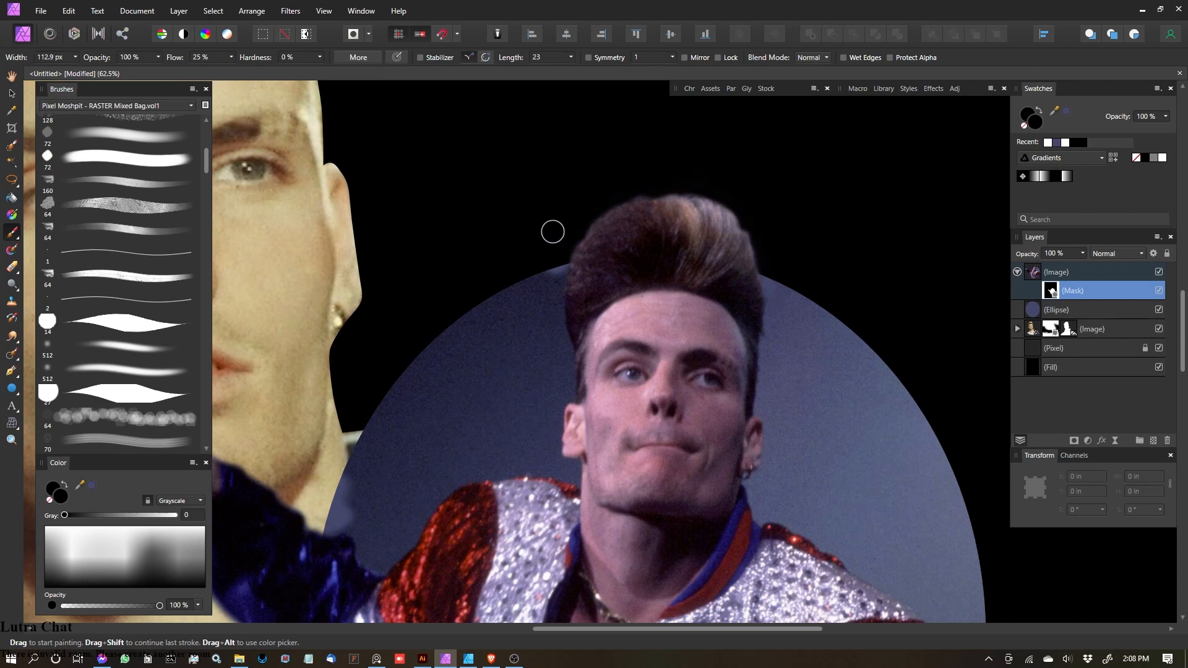
pyautogui.moveTo(552, 261)
pyautogui.mouseDown()
pyautogui.moveTo(542, 282)
pyautogui.moveTo(517, 271)
pyautogui.mouseUp()
pyautogui.scroll(-1, 577, 284)
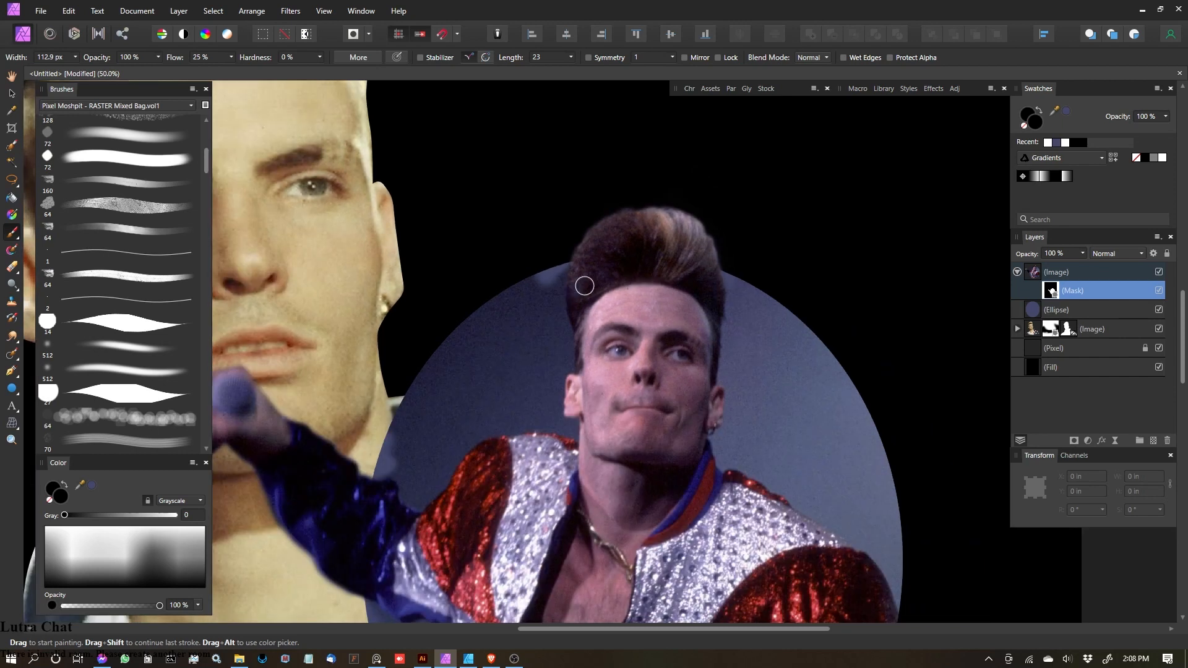
pyautogui.moveTo(505, 323); pyautogui.dragTo(607, 204)
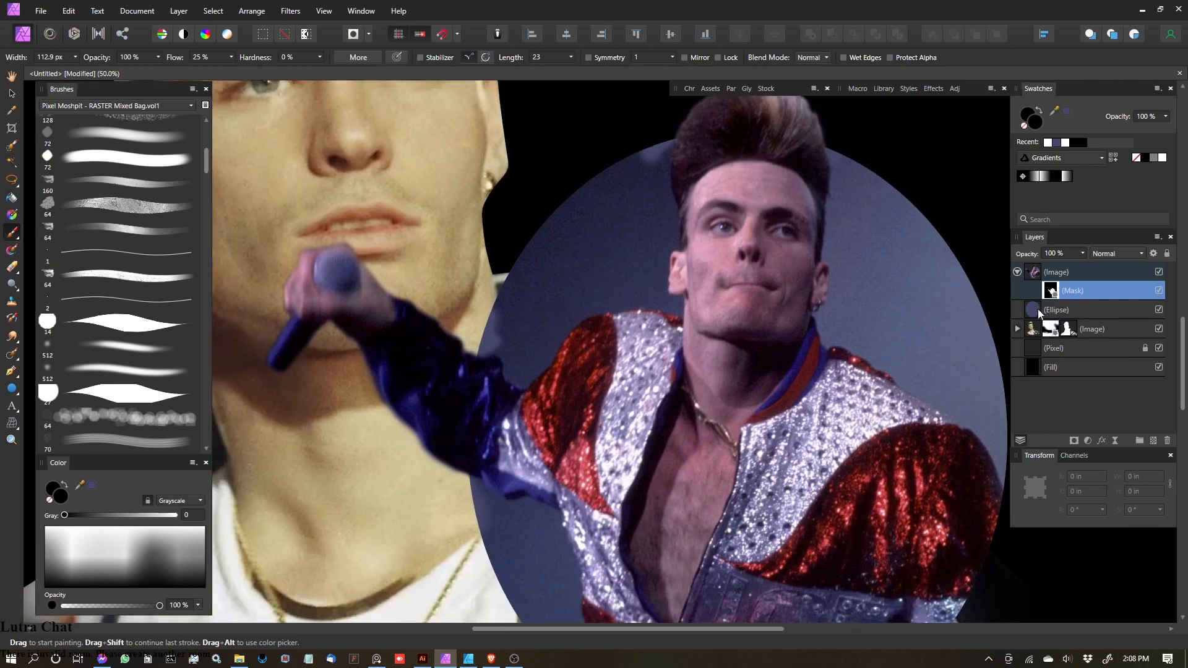
# Step: Load the ellipse as a selection and paint white on the mask with a brush of about 227 px to restore its inner edge
pyautogui.keyDown('ctrl'); pyautogui.click(1032, 311); pyautogui.keyUp('ctrl')
pyautogui.moveTo(61, 542); pyautogui.dragTo(23, 504)
pyautogui.press(']')
pyautogui.press(']')
pyautogui.press(']')
pyautogui.press(']')
pyautogui.press(']')
pyautogui.moveTo(491, 371)
pyautogui.mouseDown()
pyautogui.moveTo(477, 346)
pyautogui.moveTo(556, 203)
pyautogui.moveTo(669, 122)
pyautogui.mouseUp()
pyautogui.scroll(-1, 885, 166)
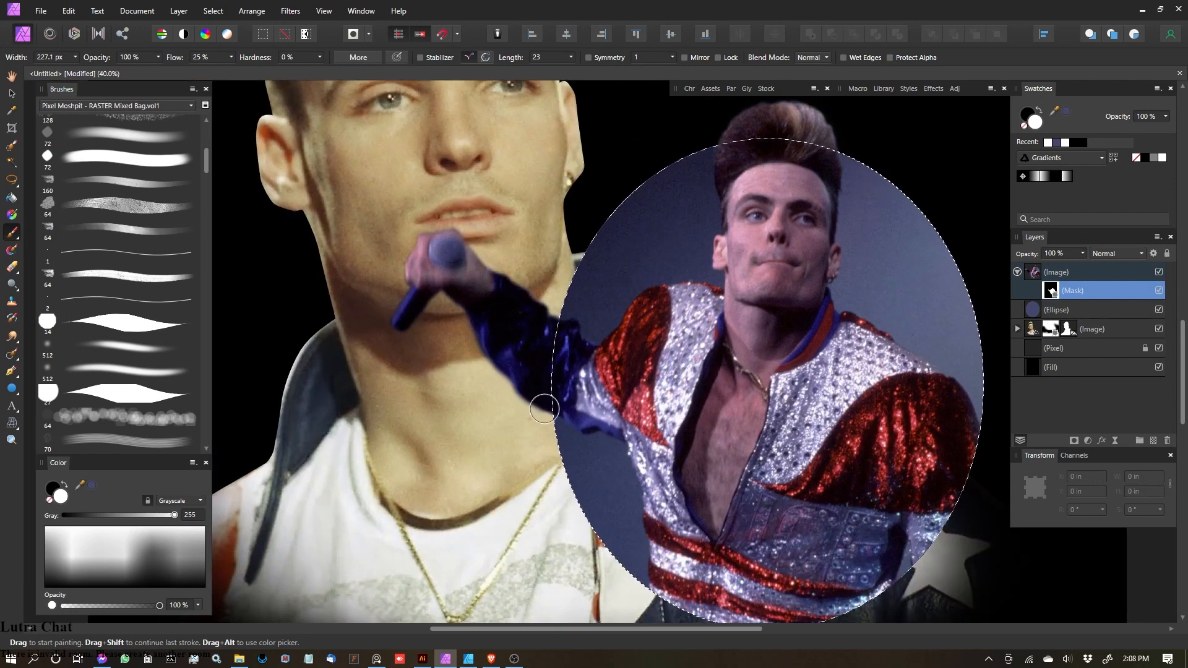
pyautogui.scroll(-2, 564, 245)
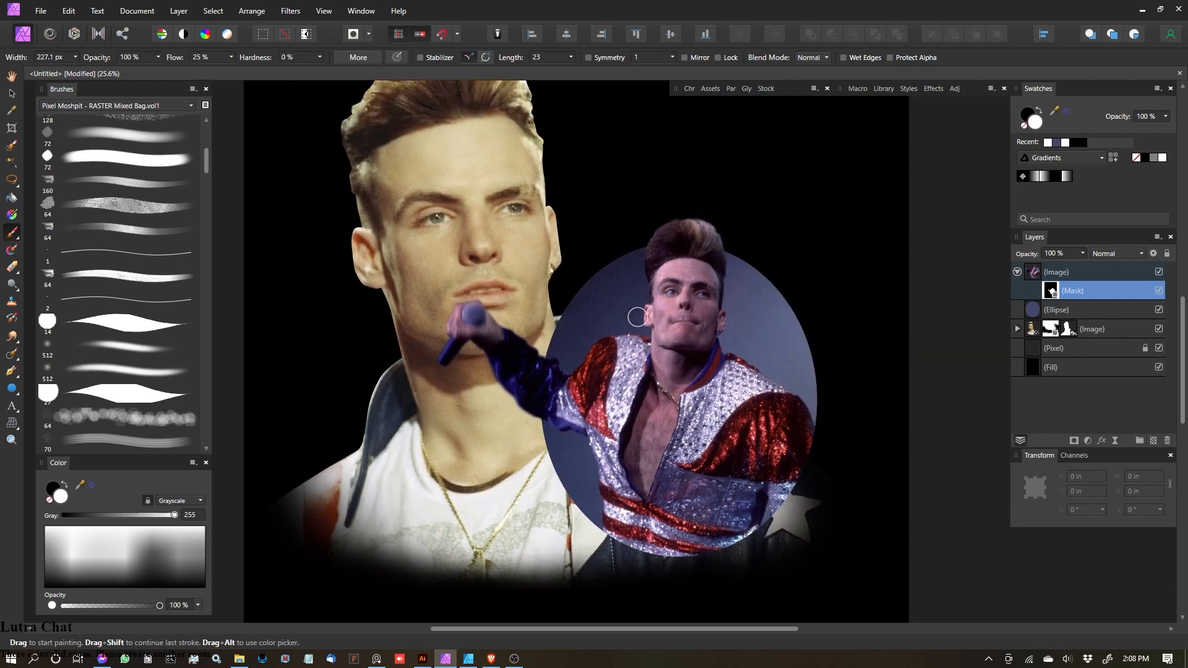
# Step: Select the ellipse layer and set its stroke colour to white
pyautogui.click(1068, 309)
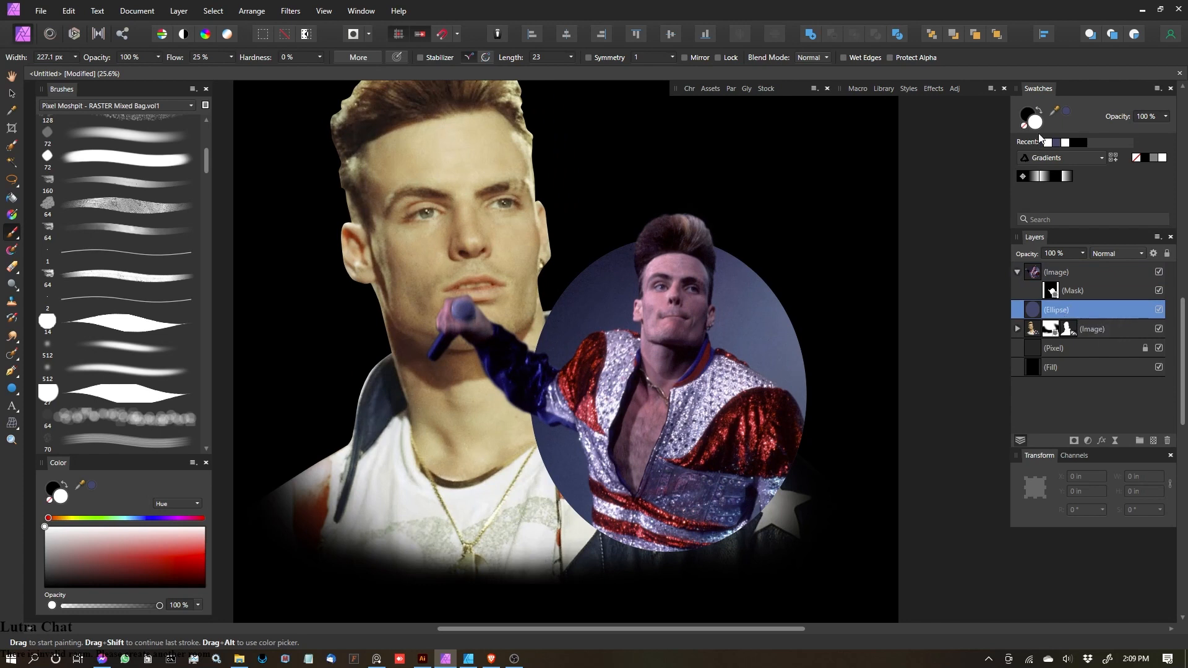
pyautogui.click(1029, 114)
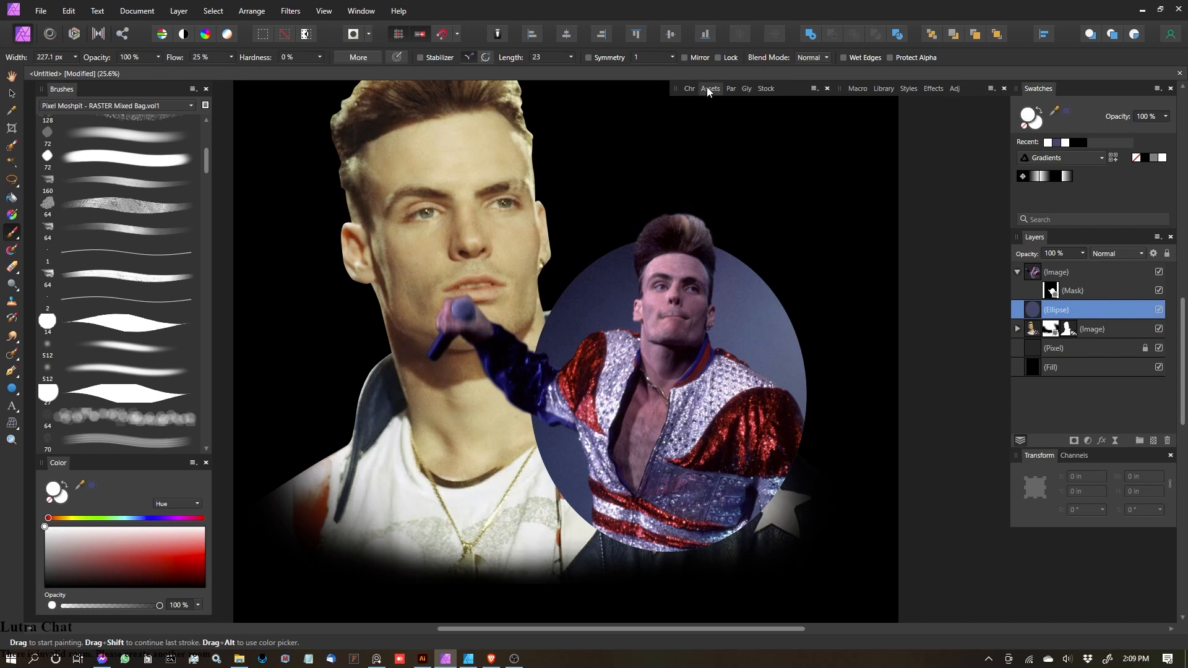
pyautogui.hscroll(3, 573, 172)
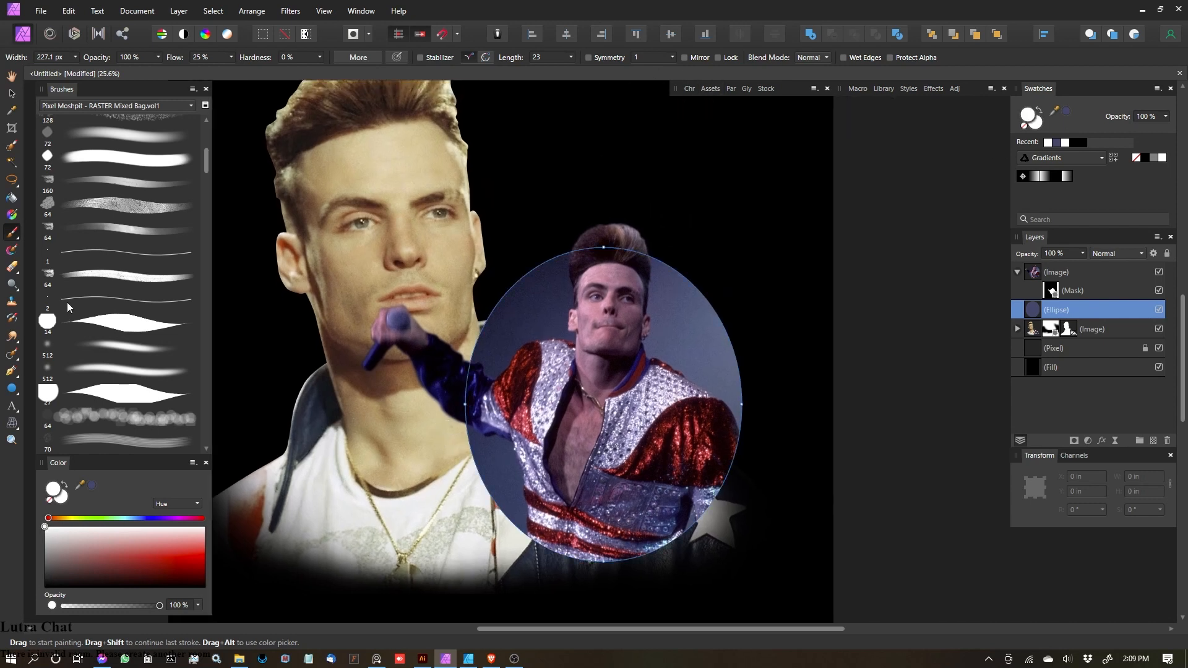
pyautogui.press('p')
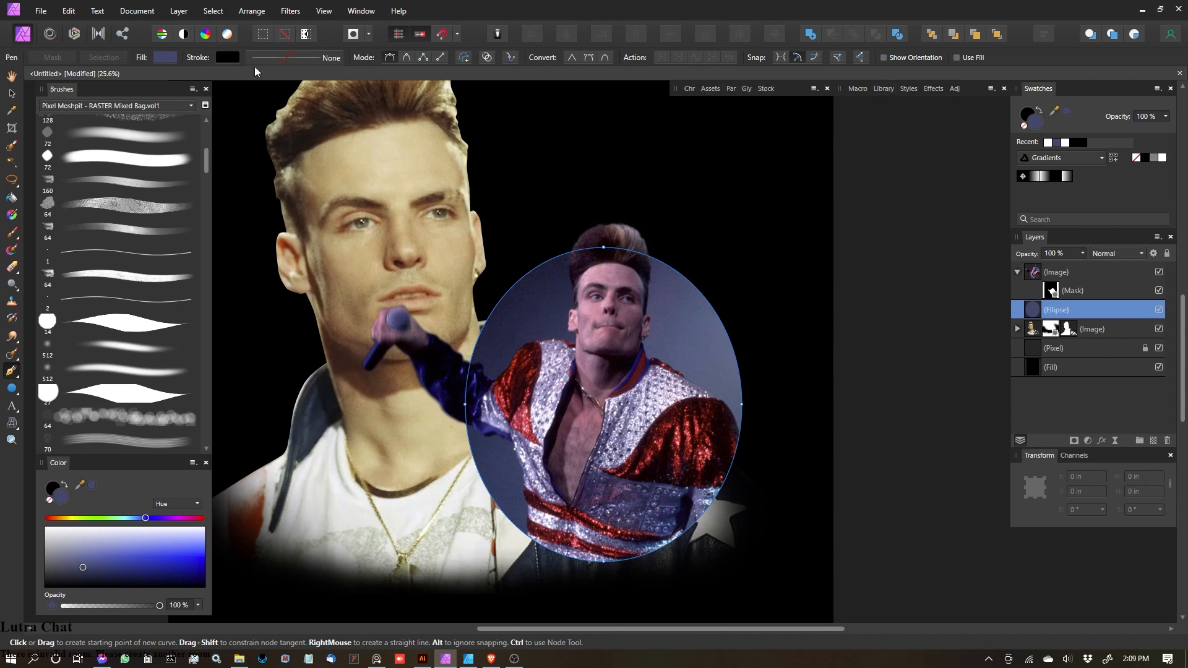
pyautogui.click(233, 55)
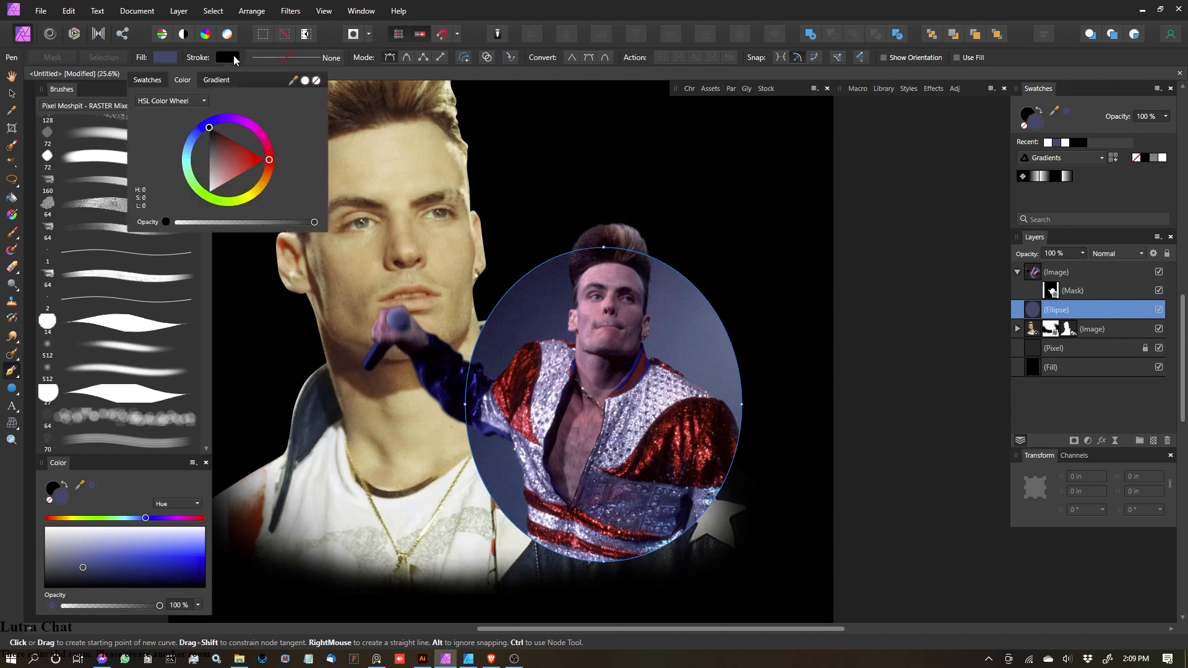
pyautogui.moveTo(223, 146); pyautogui.dragTo(174, 255)
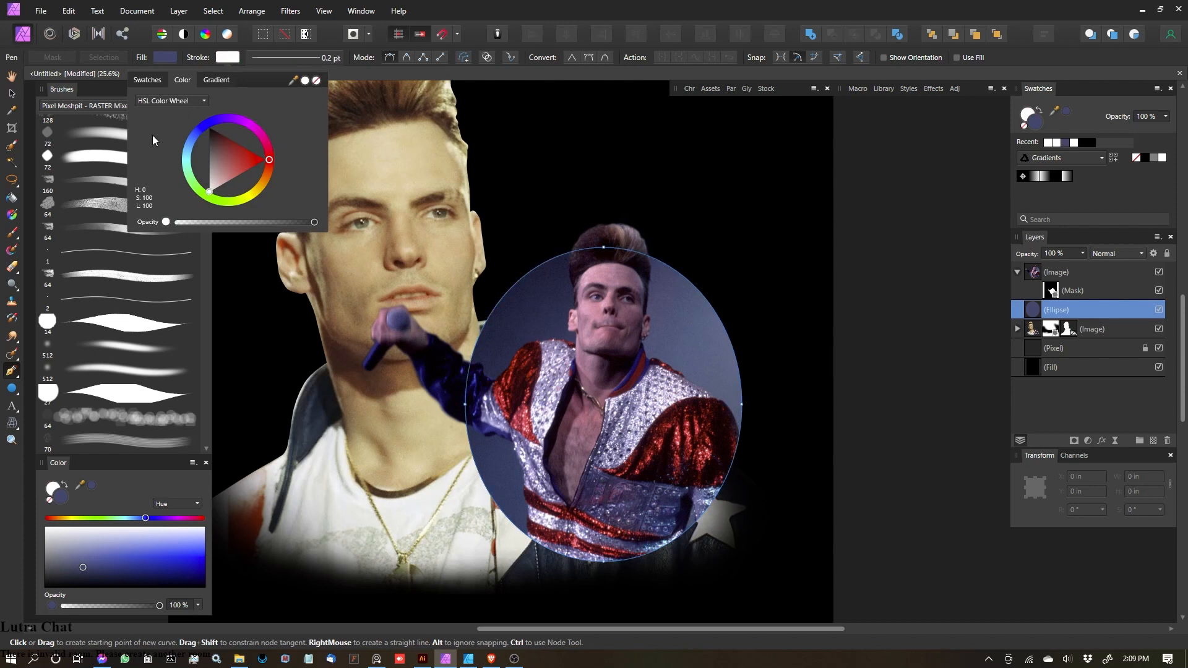
# Step: Align the ellipse's white stroke to the outside and set its width to 4.9 pt
pyautogui.click(279, 55)
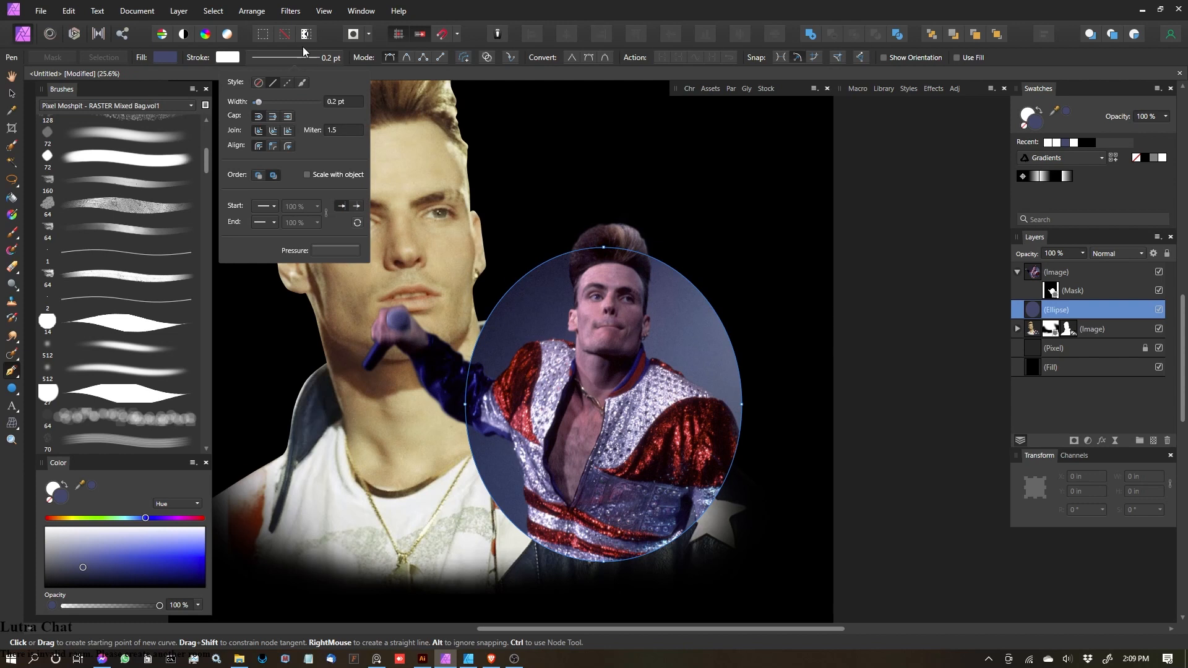
pyautogui.moveTo(263, 101); pyautogui.dragTo(280, 102)
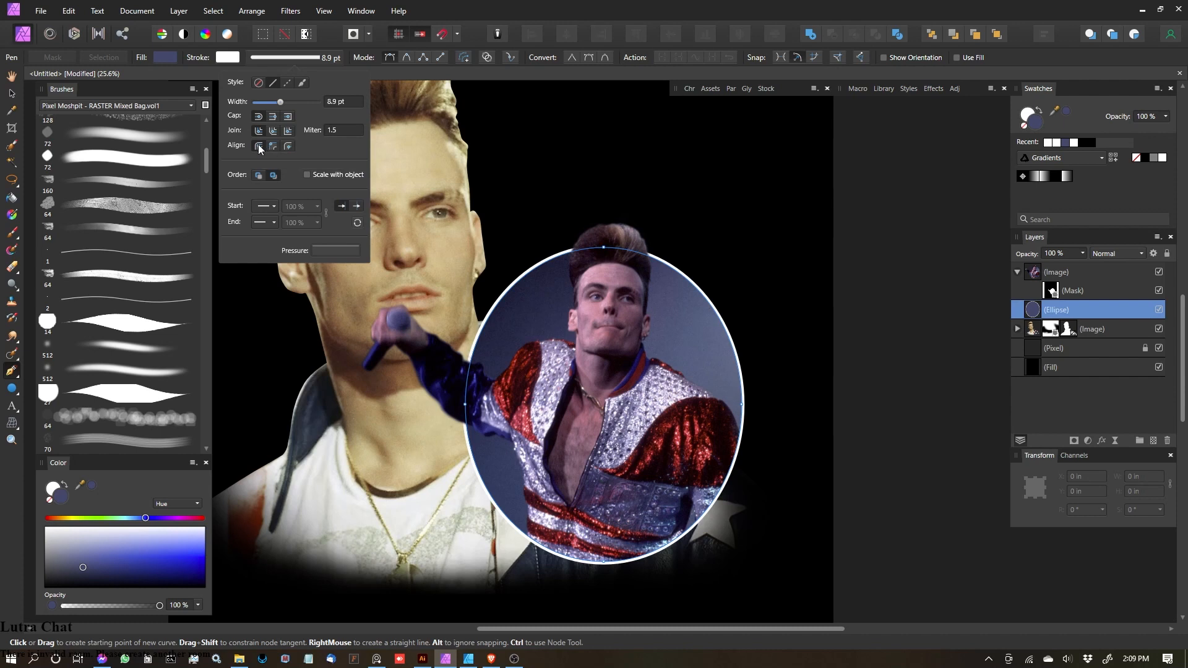
pyautogui.click(272, 146)
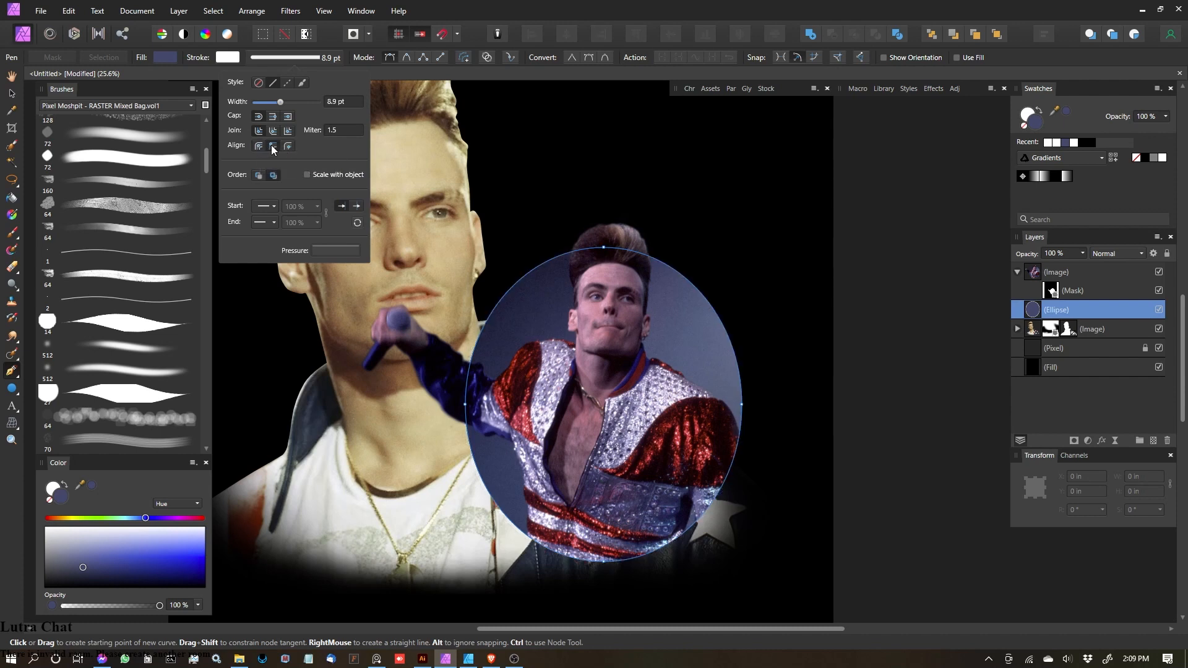
pyautogui.click(289, 145)
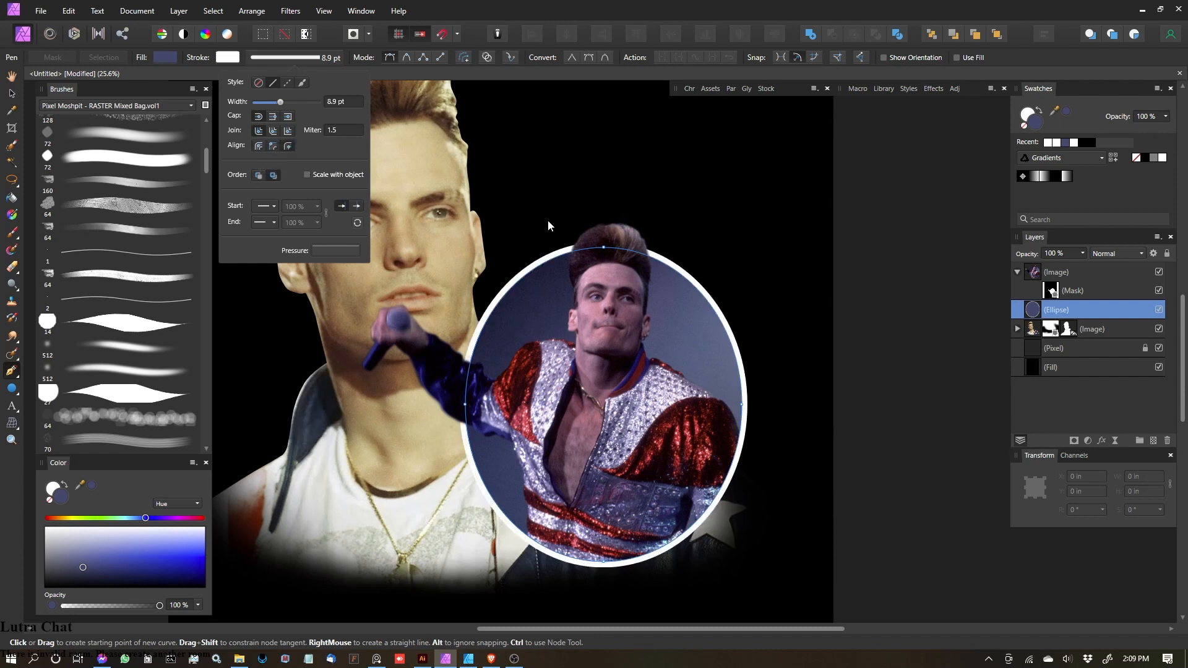
pyautogui.moveTo(282, 104); pyautogui.dragTo(275, 106)
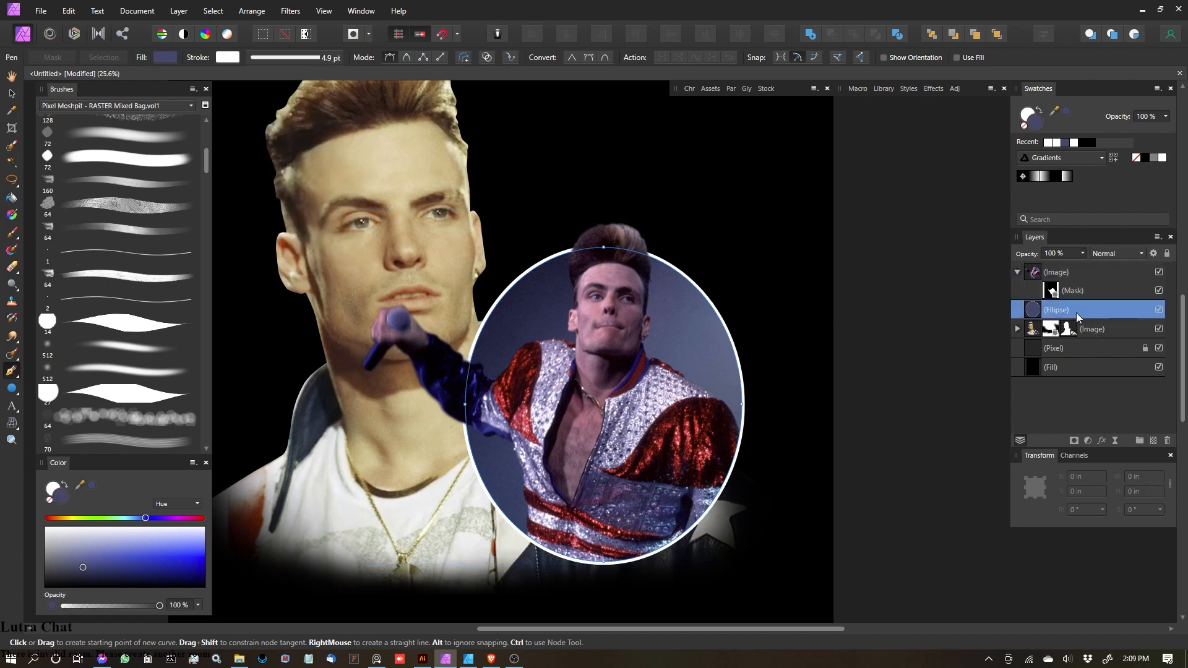
# Step: Duplicate the ellipse, remove the fill from the upper copy and remove the stroke from the lower ellipse
pyautogui.hotkey('ctrl', 'j')
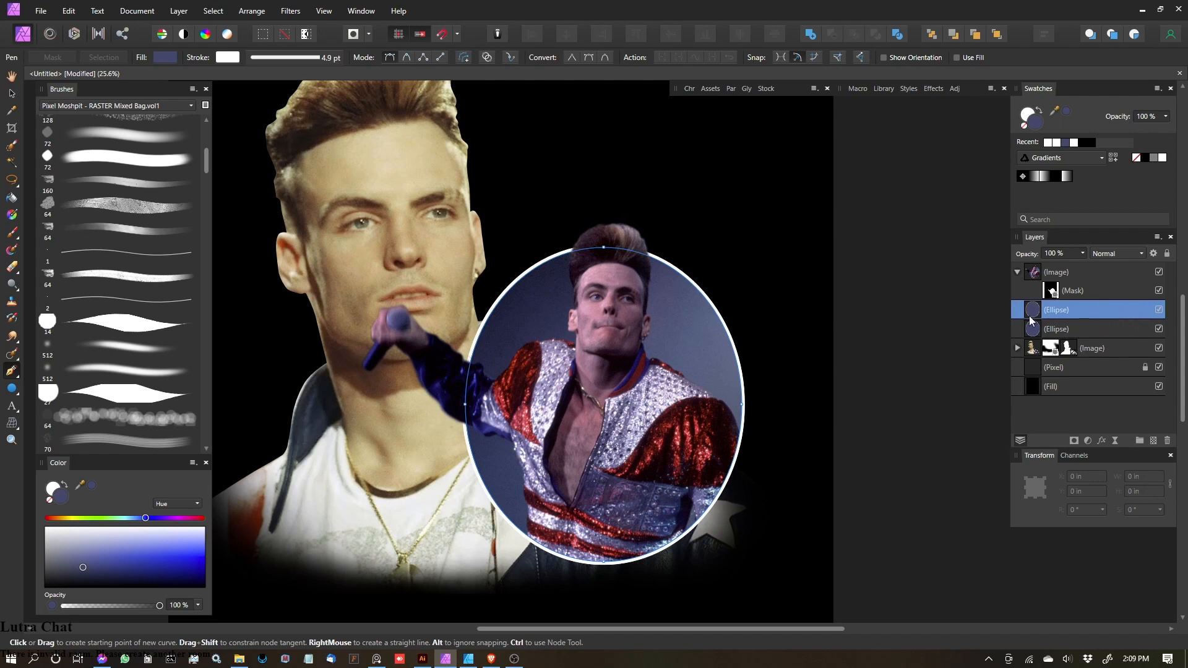
pyautogui.click(1025, 126)
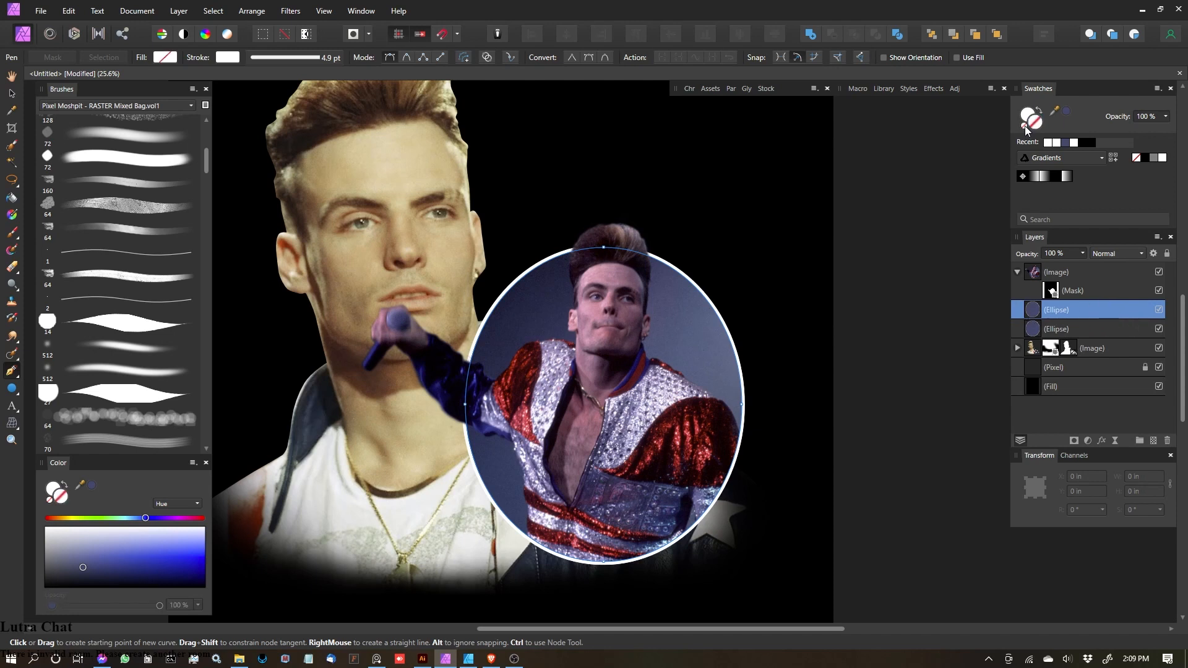
pyautogui.click(1079, 329)
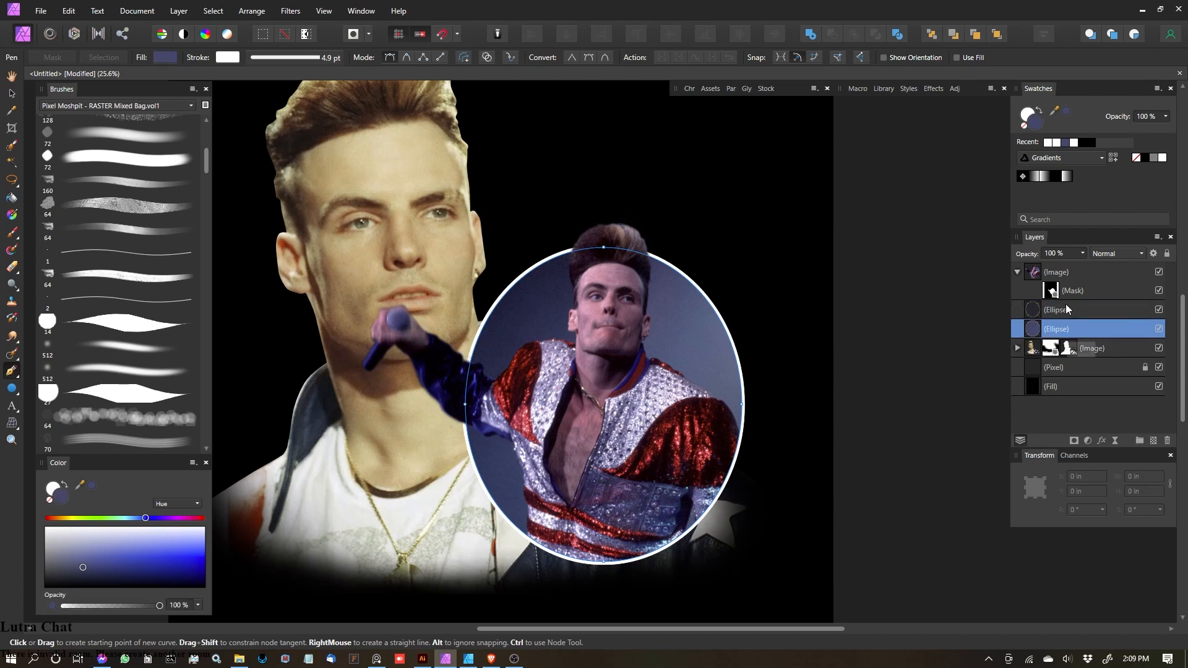
pyautogui.click(1026, 115)
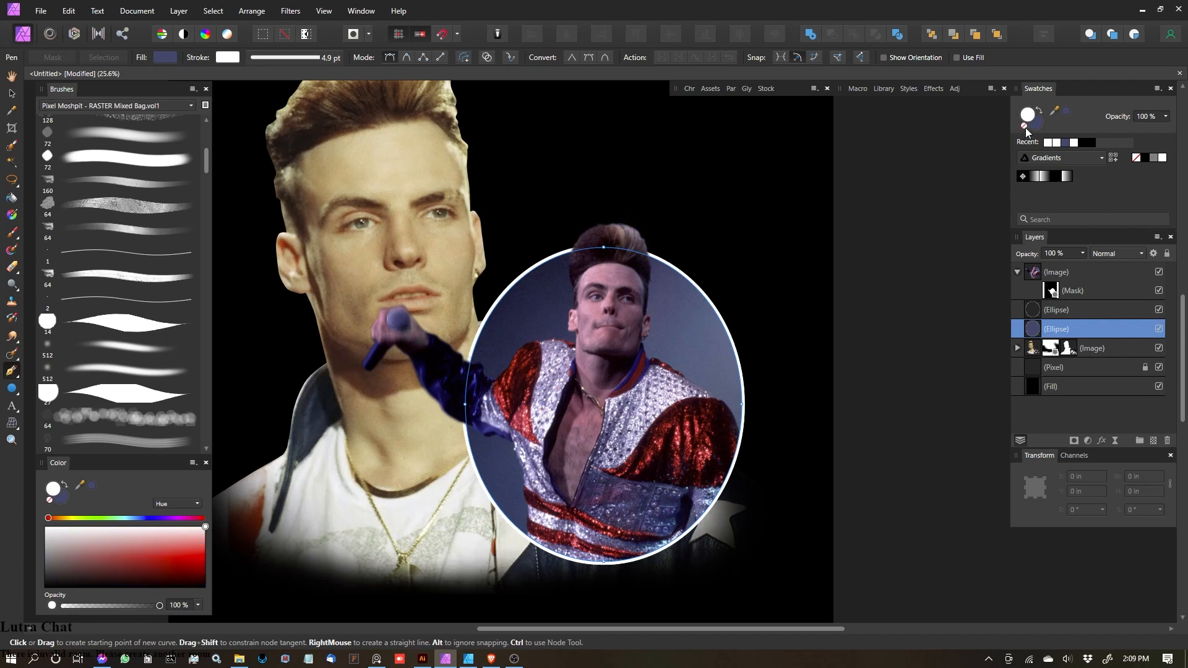
pyautogui.click(1024, 127)
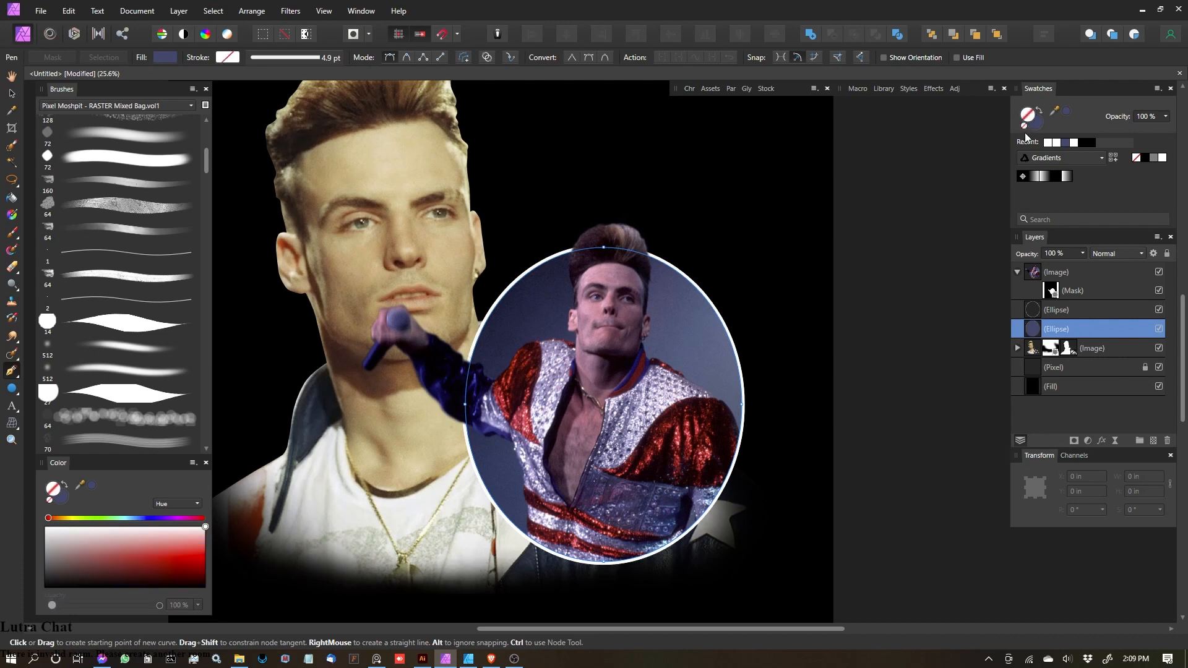
# Step: Group the masked second photo with both ellipse layers
pyautogui.click(12, 93)
pyautogui.scroll(-2, 421, 225)
pyautogui.click(792, 284)
pyautogui.moveTo(792, 284); pyautogui.dragTo(865, 314)
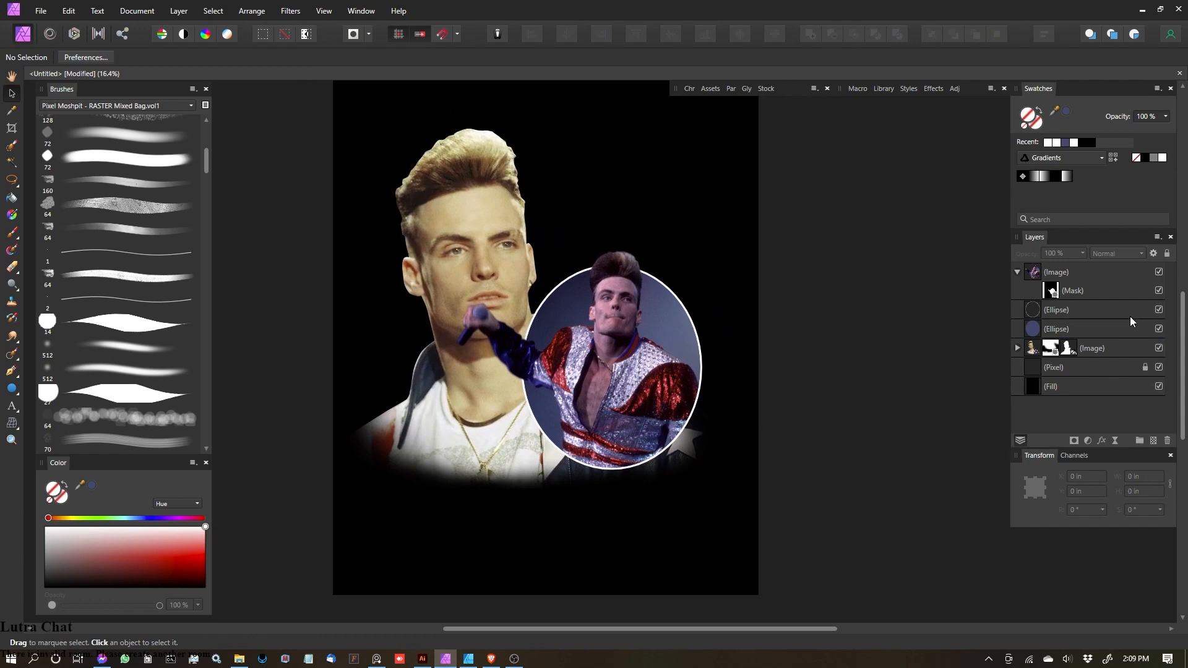
pyautogui.click(1075, 309)
pyautogui.click(1067, 329)
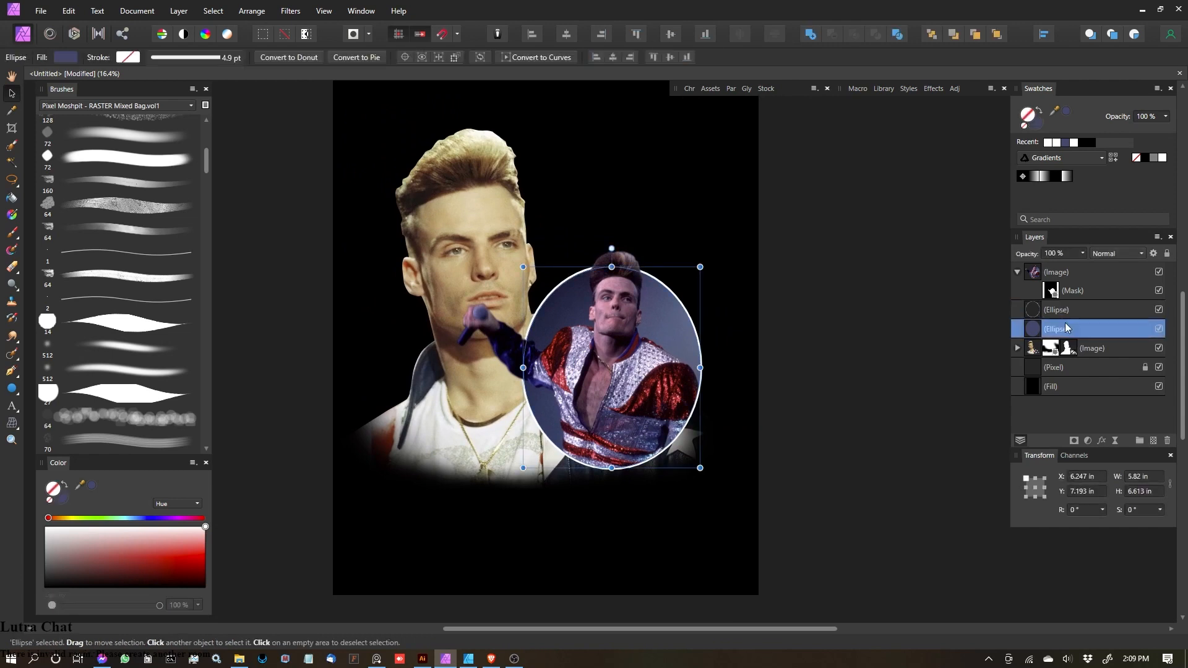
pyautogui.keyDown('shift'); pyautogui.click(1088, 272); pyautogui.keyUp('shift')
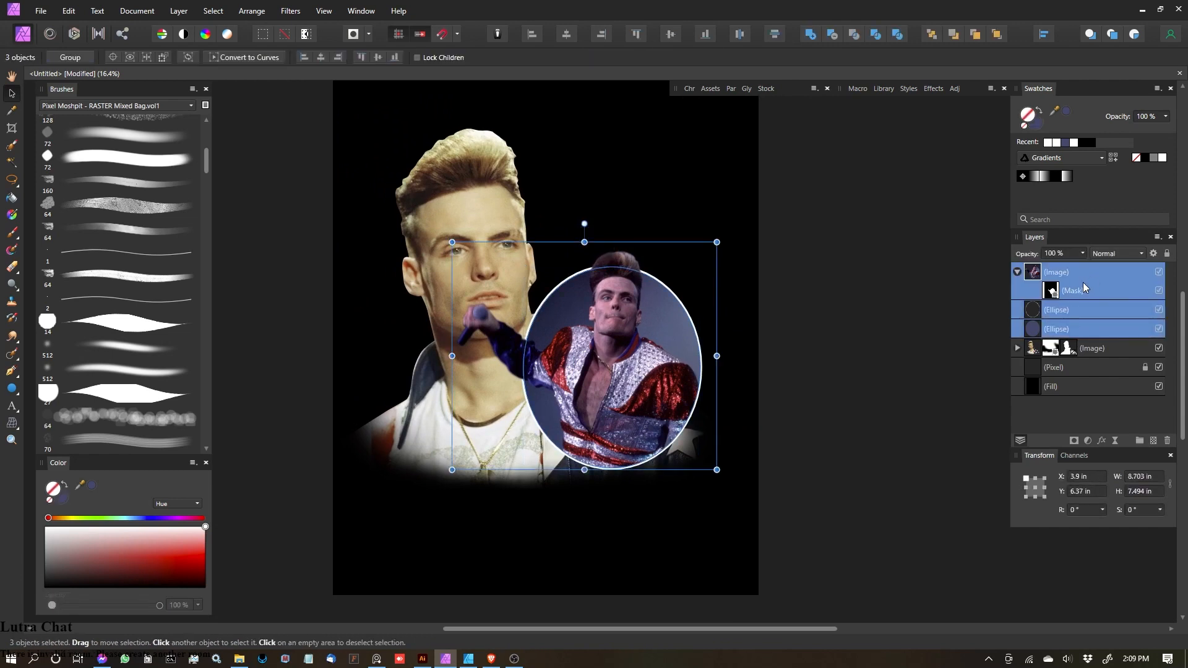
pyautogui.hotkey('ctrl', 'g')
# Step: Move the ellipse group toward the artboard's lower right beside the portrait and scale it down slightly
pyautogui.moveTo(628, 325); pyautogui.dragTo(648, 377)
pyautogui.keyDown('ctrl'); pyautogui.scroll(2, 665, 335); pyautogui.keyUp('ctrl')
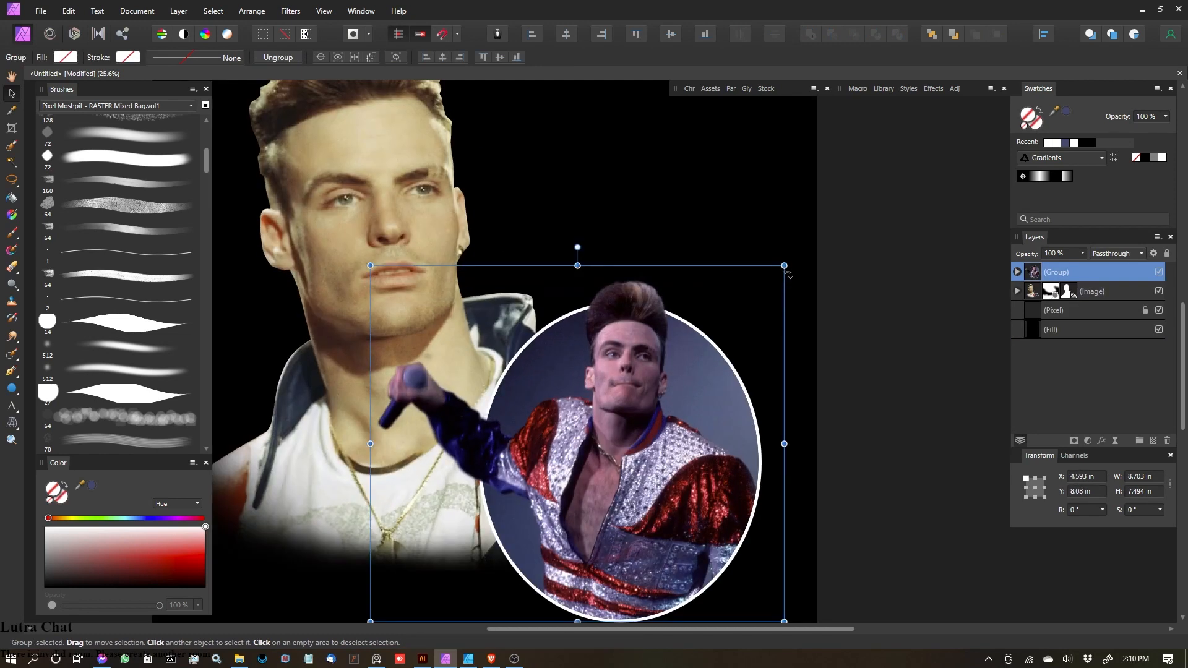
pyautogui.moveTo(784, 266); pyautogui.dragTo(752, 292)
pyautogui.moveTo(575, 446); pyautogui.dragTo(598, 452)
pyautogui.moveTo(777, 300); pyautogui.dragTo(794, 284)
pyautogui.moveTo(722, 369); pyautogui.dragTo(710, 391)
# Step: Deselect the group and hide the black fill layer
pyautogui.scroll(-3, 718, 373)
pyautogui.click(844, 287)
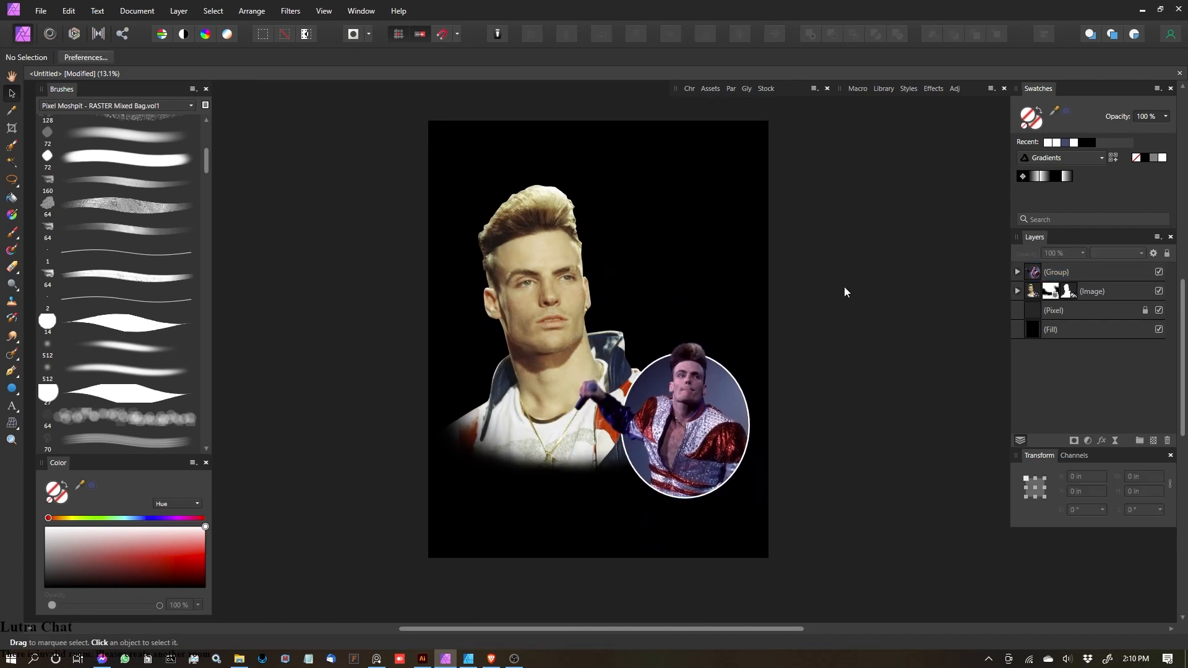
pyautogui.scroll(1, 905, 289)
pyautogui.click(1159, 330)
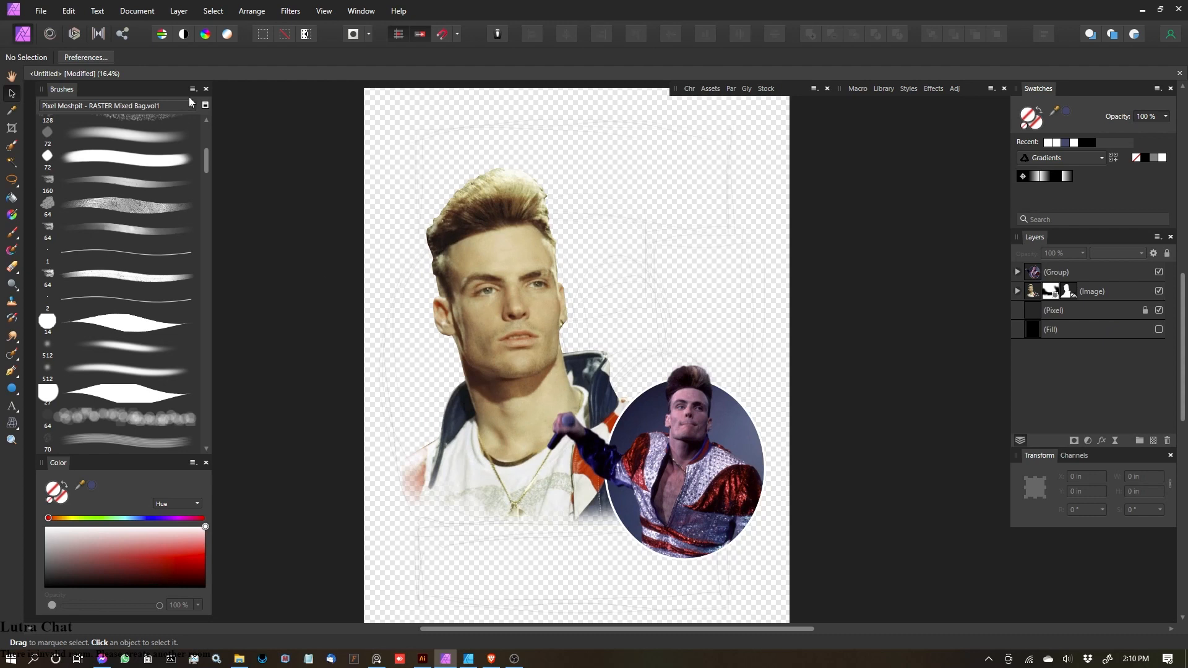
# Step: Turn off the document's transparent background
pyautogui.click(134, 12)
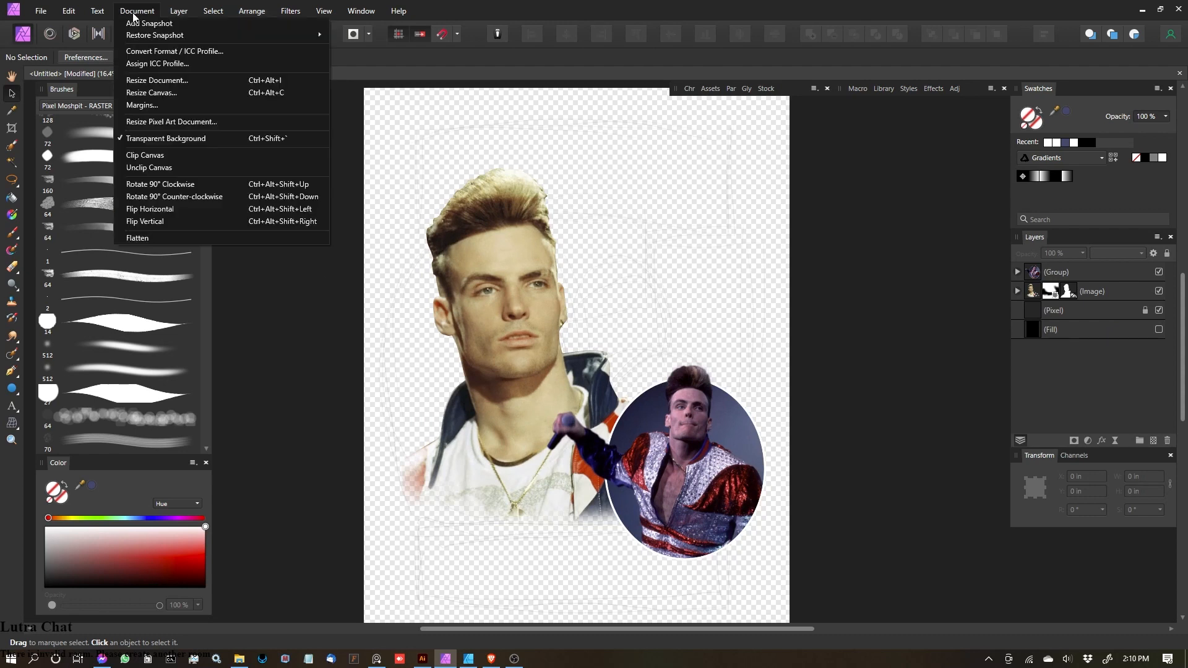
pyautogui.click(183, 138)
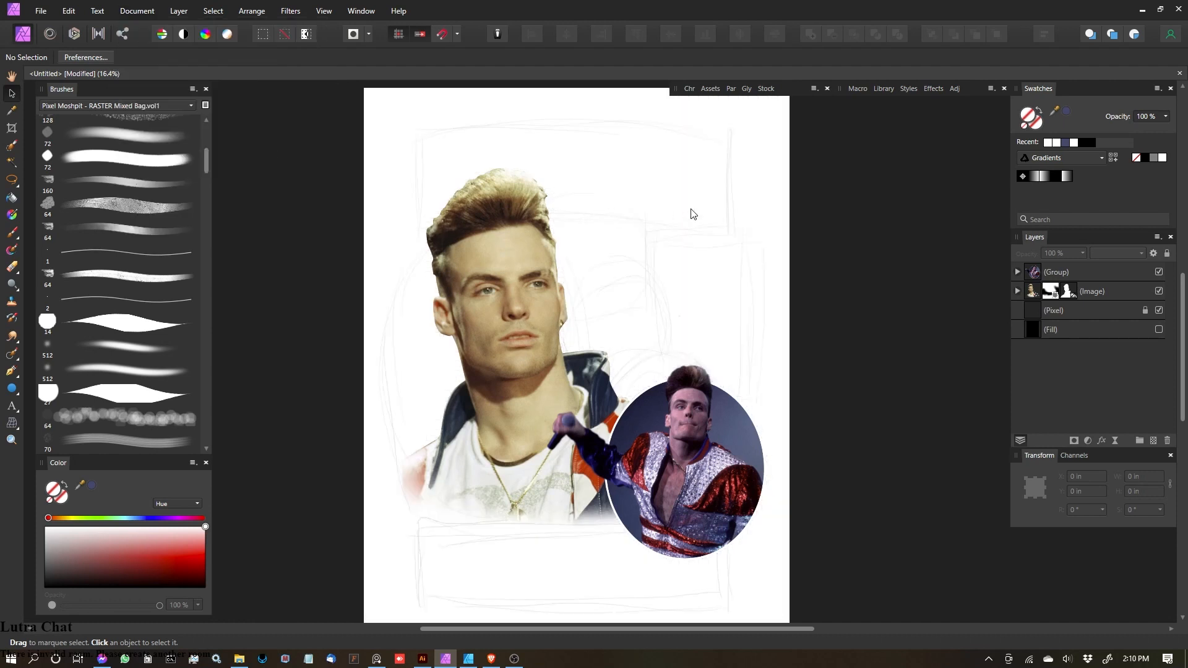
pyautogui.scroll(1, 671, 296)
pyautogui.scroll(-1, 670, 294)
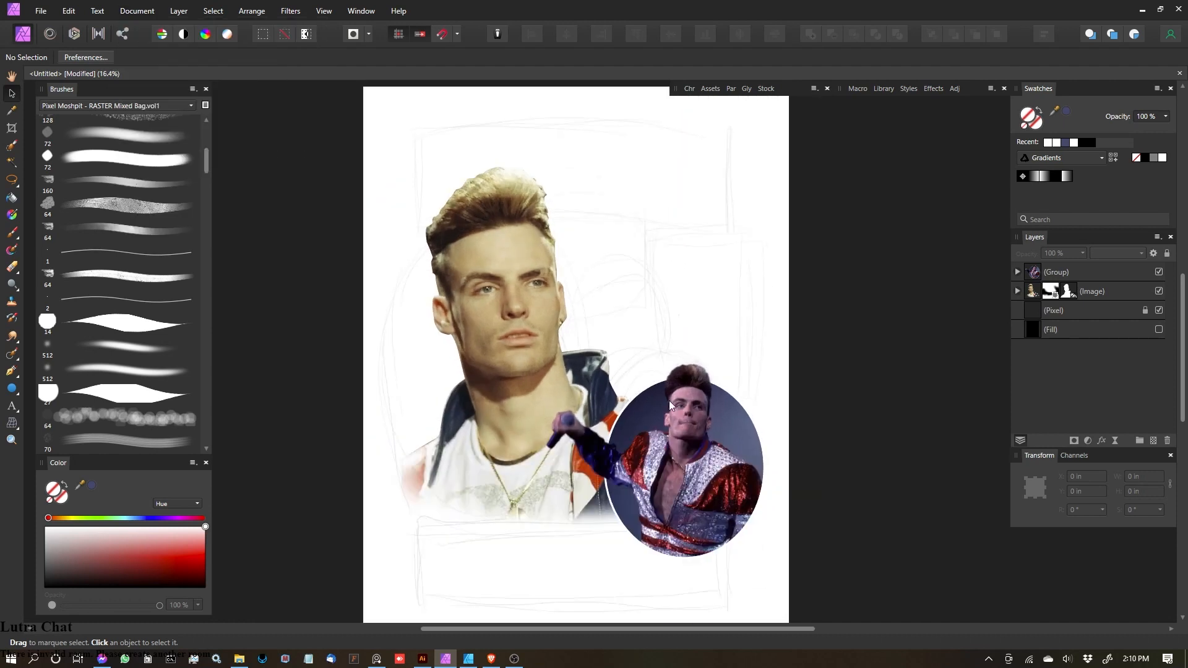
# Step: Nudge the ellipse group slightly up and to the left, then show the black fill layer again
pyautogui.moveTo(663, 466)
pyautogui.mouseDown()
pyautogui.moveTo(739, 544)
pyautogui.moveTo(670, 437)
pyautogui.moveTo(657, 450)
pyautogui.mouseUp()
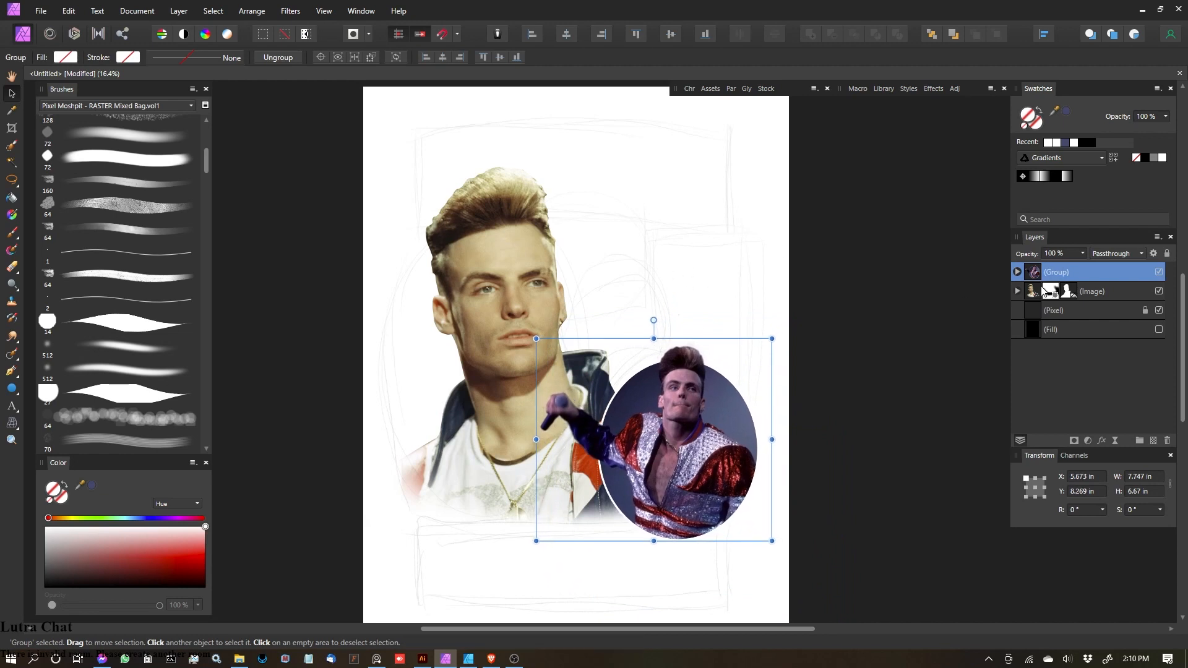
pyautogui.click(1158, 329)
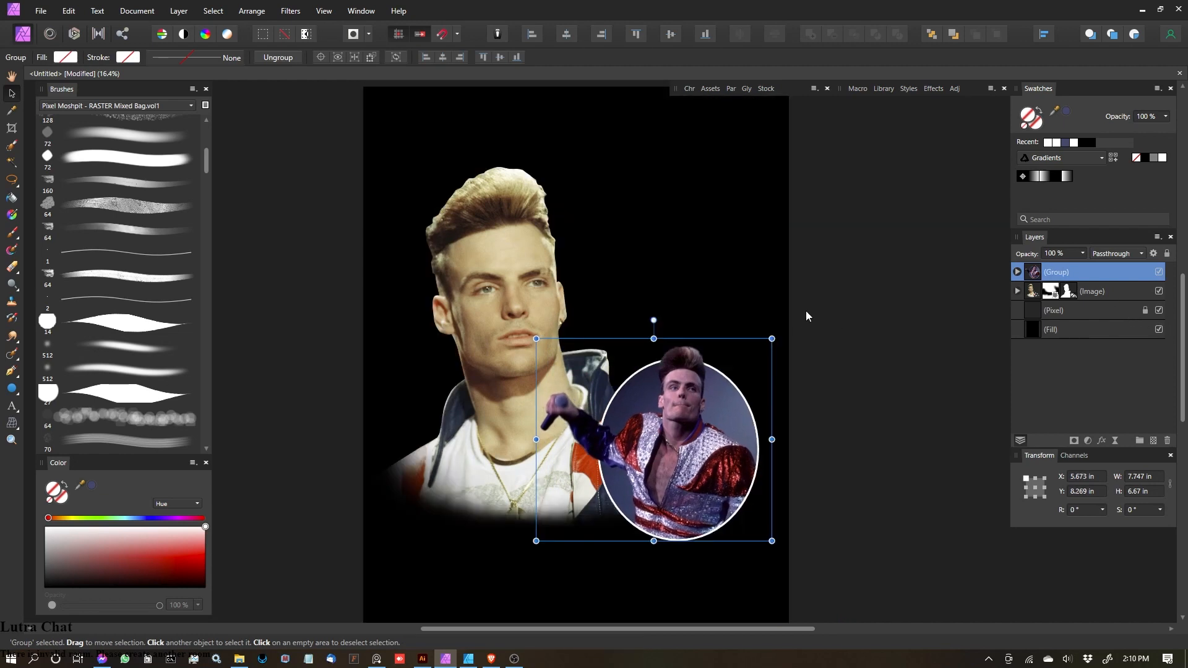
pyautogui.click(713, 286)
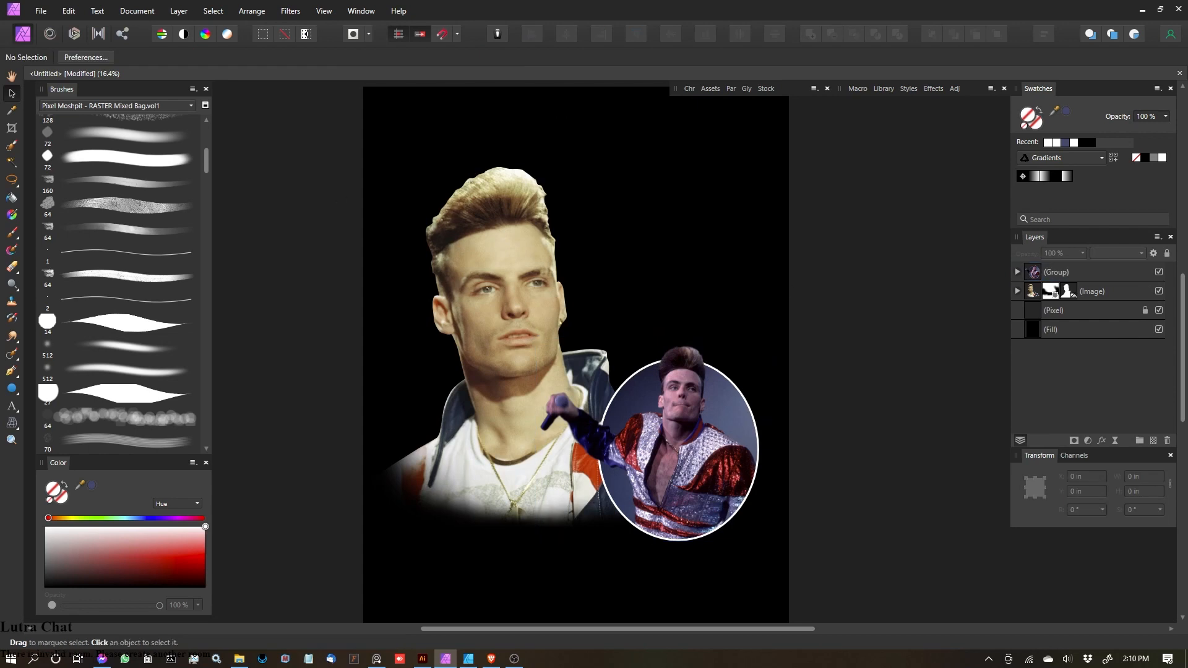
# Step: Paste in the copied magenta stage photo with the ninja turtle and place it above the ellipse, beside the portrait's face
pyautogui.hotkey('alt', 'Tab')
pyautogui.click(519, 279)
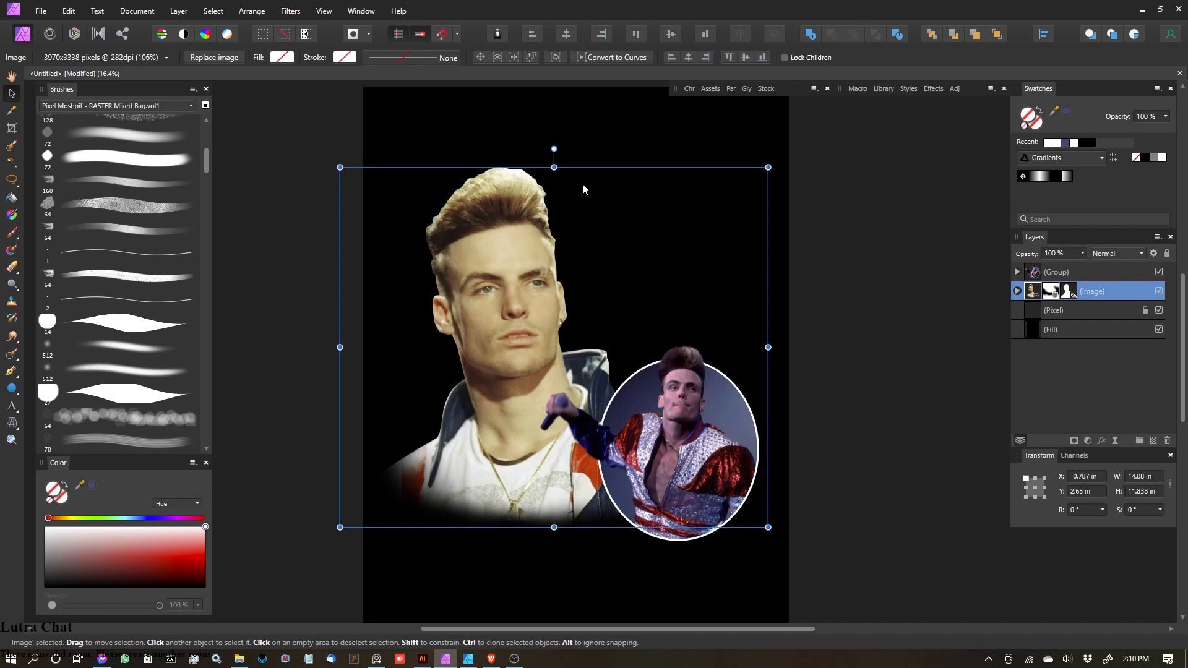
pyautogui.hotkey('alt', 'Tab')
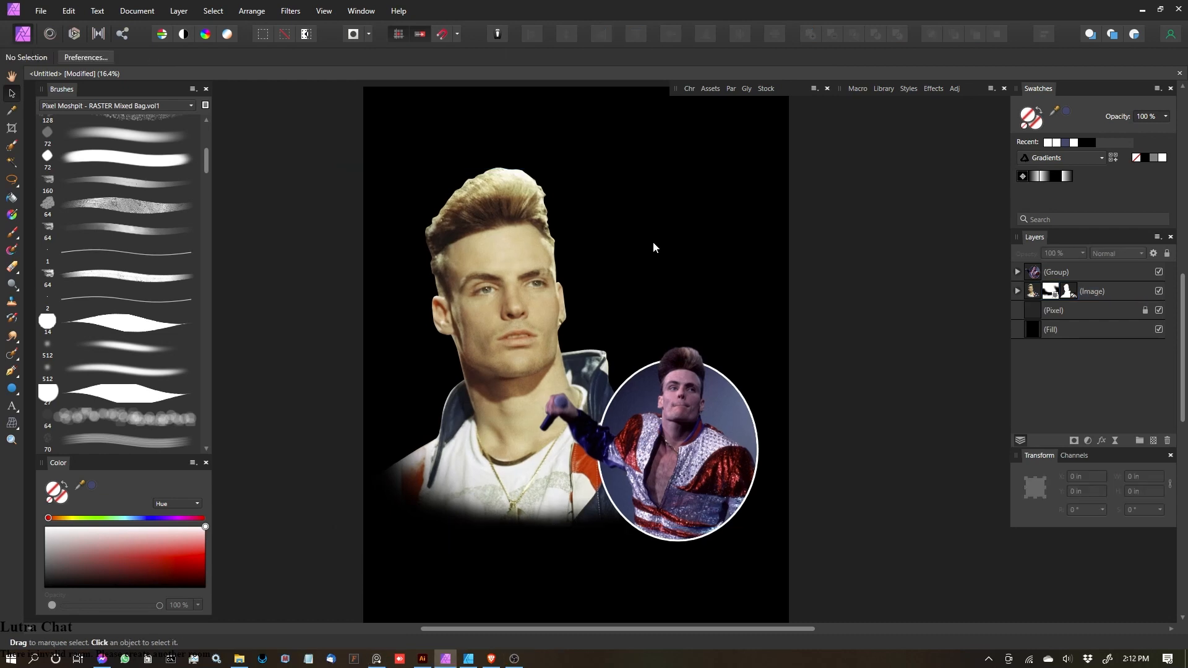
pyautogui.hotkey('ctrl', 'v')
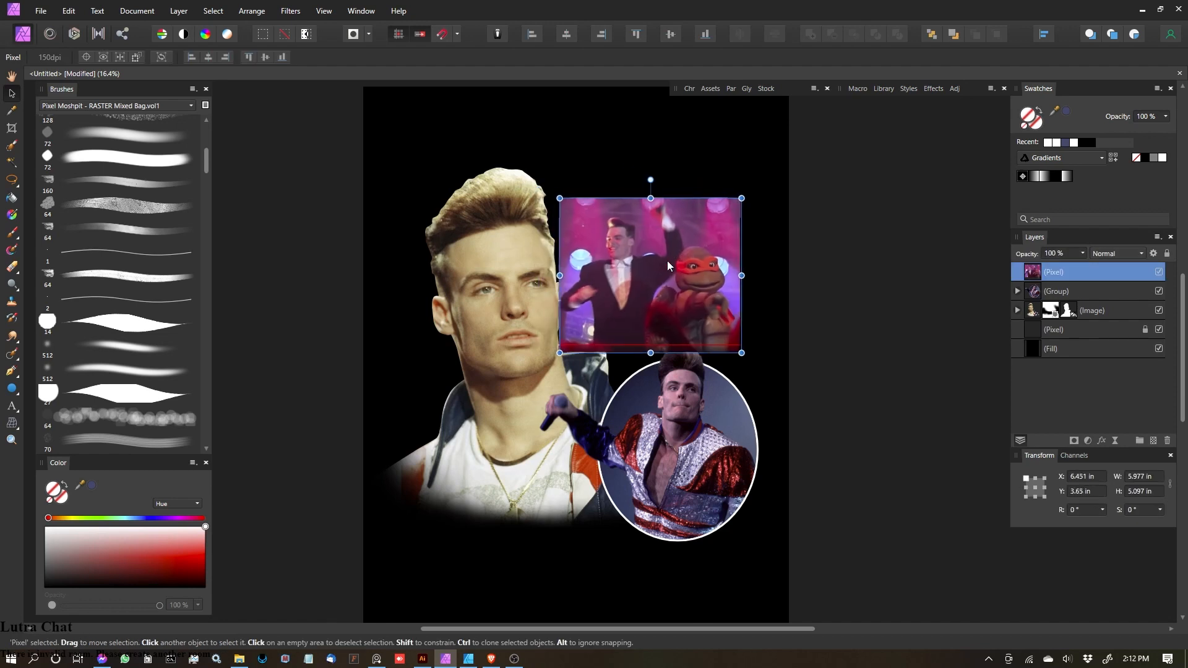
pyautogui.scroll(1, 681, 217)
pyautogui.scroll(-1, 681, 218)
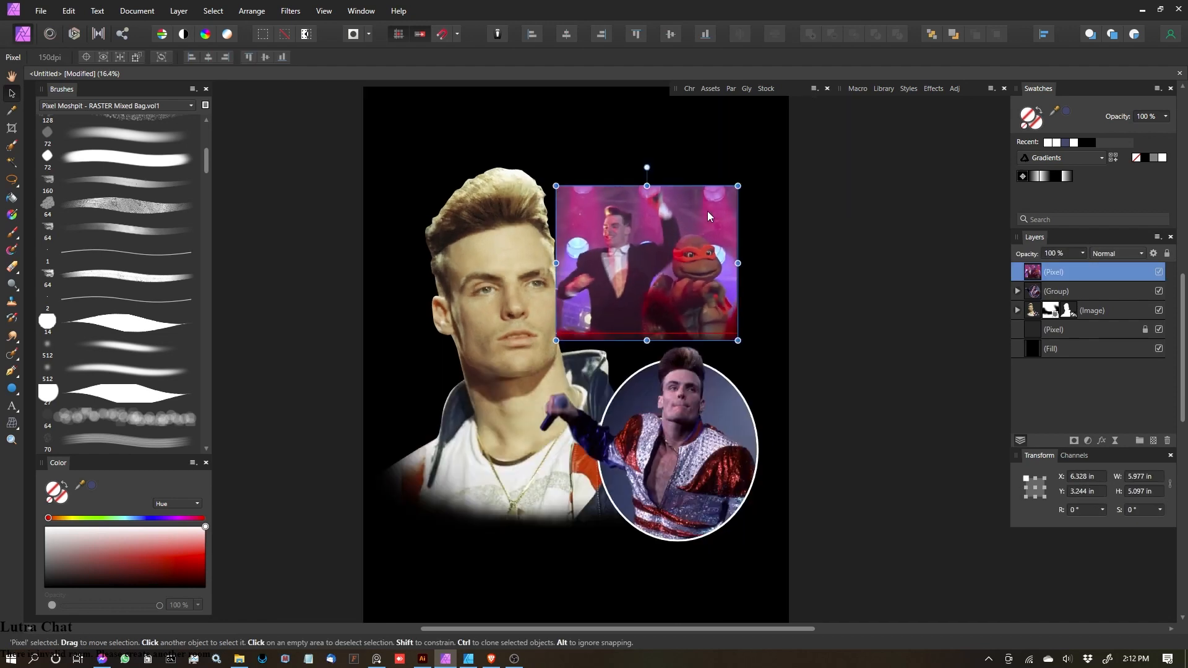
pyautogui.moveTo(707, 211); pyautogui.dragTo(700, 221)
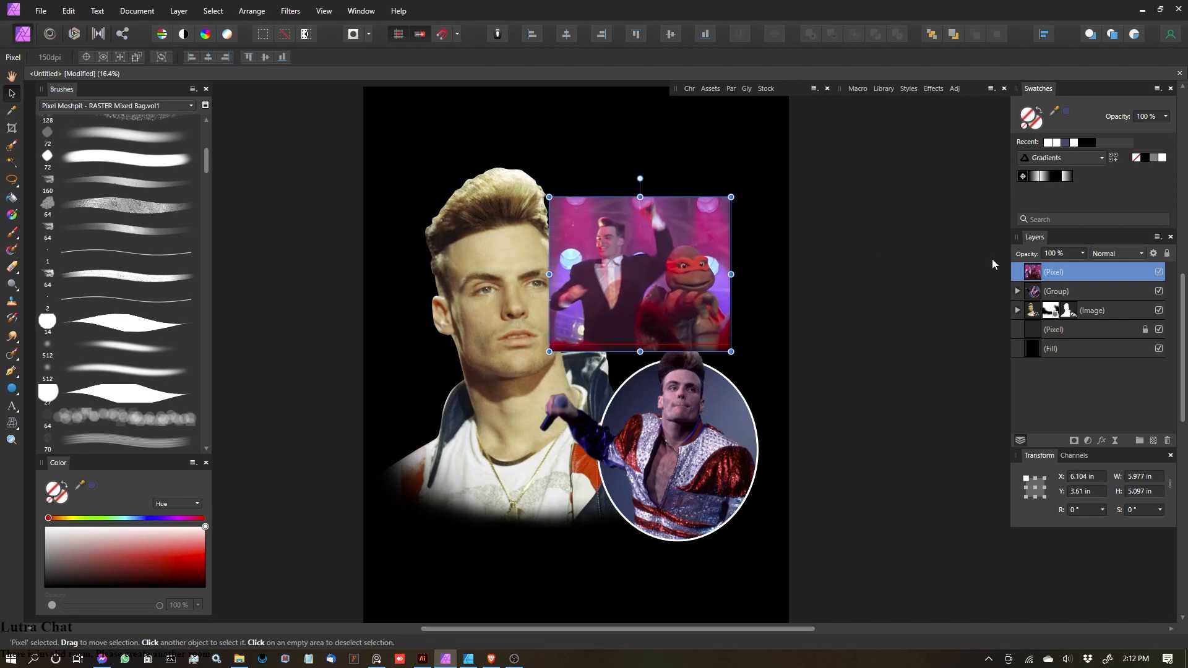
# Step: Reorder the stage photo below the portrait layer and shift it up and left so it tucks behind the head
pyautogui.moveTo(1084, 272); pyautogui.dragTo(1087, 317)
pyautogui.moveTo(626, 228); pyautogui.dragTo(557, 308)
pyautogui.scroll(2, 630, 203)
pyautogui.scroll(-1, 647, 240)
pyautogui.scroll(1, 647, 239)
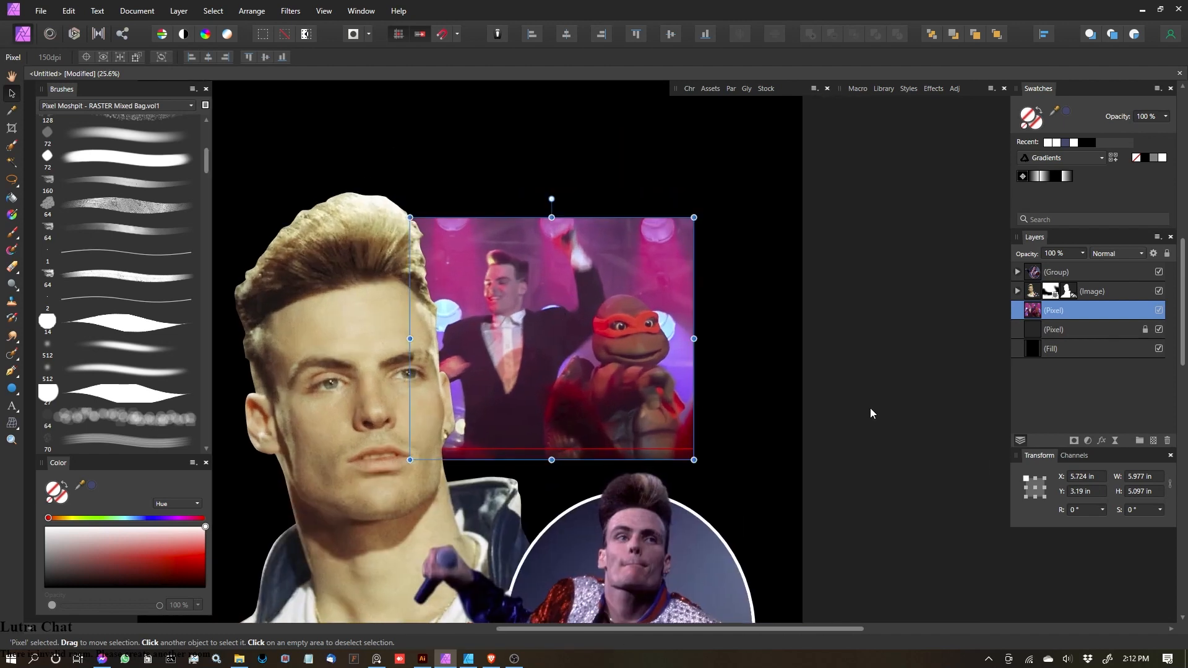
# Step: Add a mask to the stage photo and set up the soft 512 px brush with black for painting on it
pyautogui.click(1074, 441)
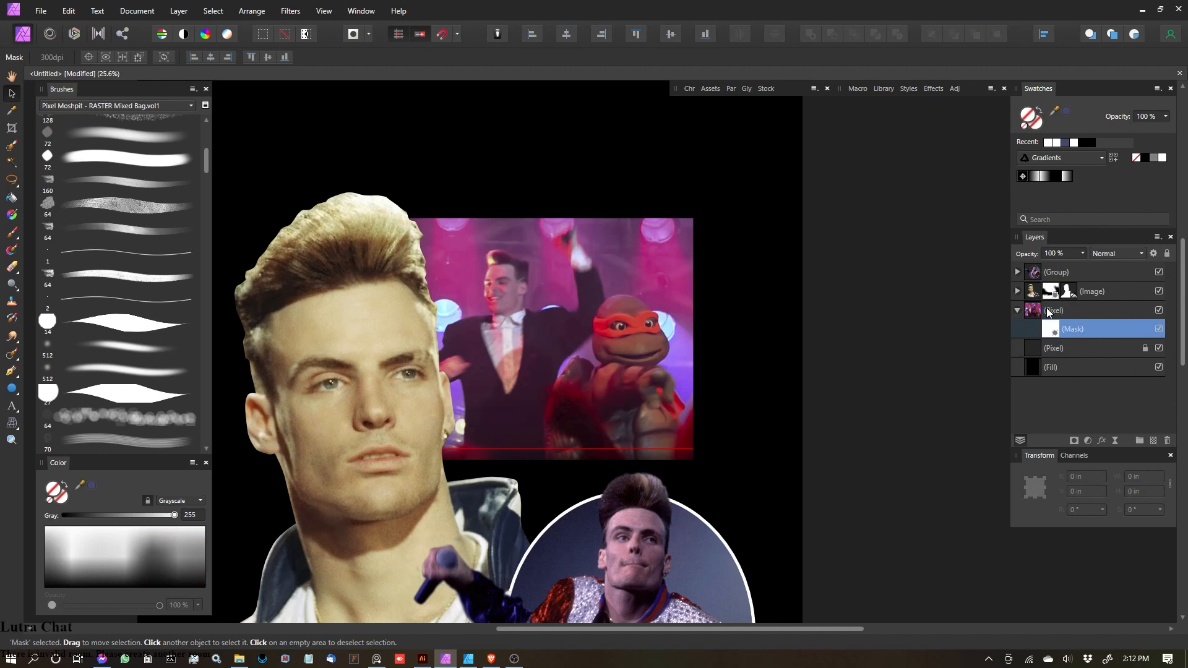
pyautogui.click(124, 377)
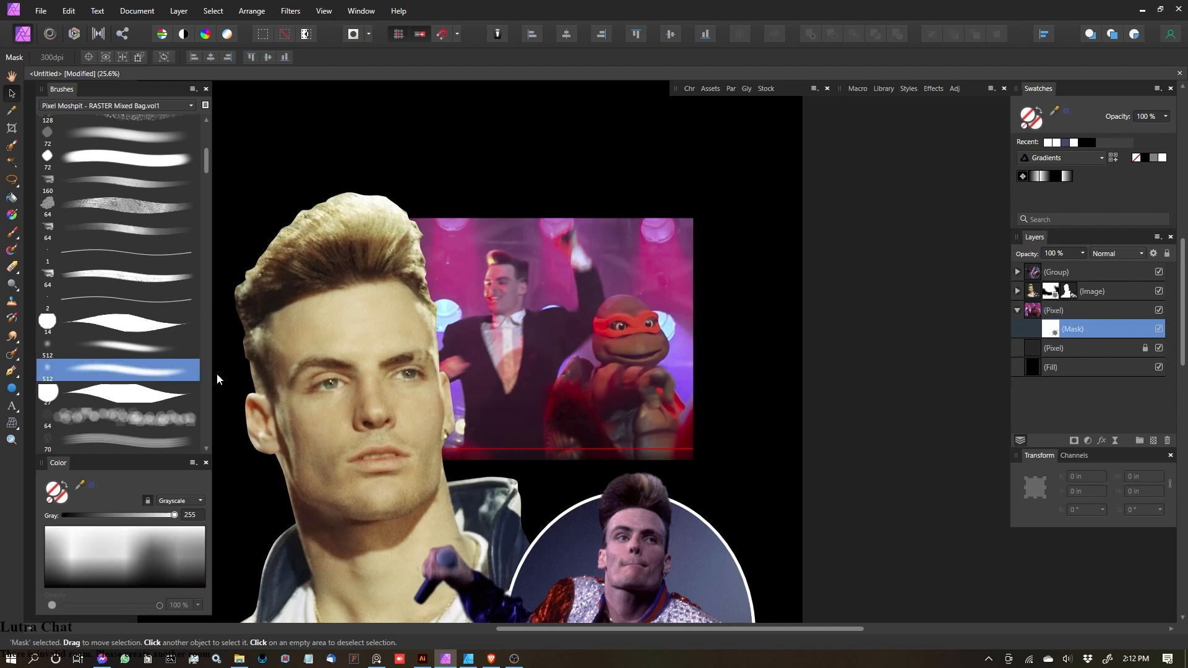
pyautogui.press('b')
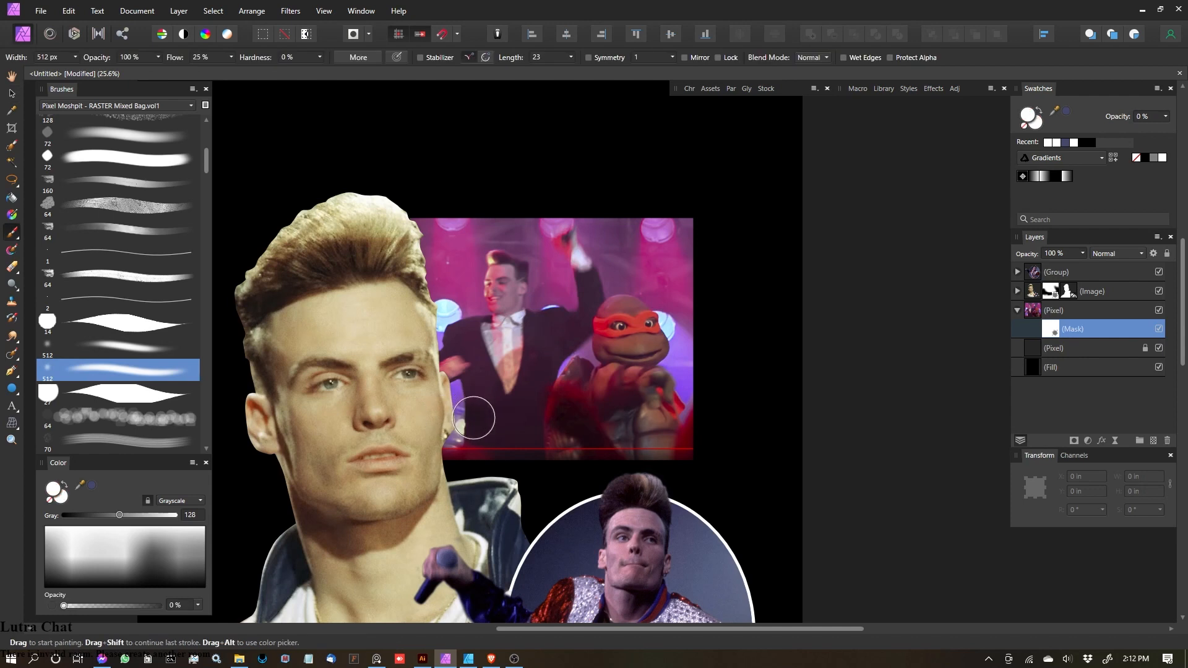
pyautogui.click(51, 584)
pyautogui.press('[')
# Step: Paint black on the mask to fade out the stage photo's bottom and right edges, varying the brush size
pyautogui.moveTo(489, 476)
pyautogui.mouseDown()
pyautogui.moveTo(375, 442)
pyautogui.moveTo(520, 479)
pyautogui.moveTo(441, 453)
pyautogui.moveTo(703, 462)
pyautogui.moveTo(560, 463)
pyautogui.moveTo(450, 426)
pyautogui.moveTo(558, 463)
pyautogui.moveTo(709, 463)
pyautogui.moveTo(647, 474)
pyautogui.moveTo(666, 458)
pyautogui.moveTo(496, 453)
pyautogui.moveTo(645, 453)
pyautogui.moveTo(727, 345)
pyautogui.moveTo(711, 308)
pyautogui.moveTo(697, 436)
pyautogui.moveTo(701, 309)
pyautogui.moveTo(718, 334)
pyautogui.moveTo(669, 226)
pyautogui.moveTo(742, 352)
pyautogui.moveTo(648, 193)
pyautogui.moveTo(683, 216)
pyautogui.moveTo(615, 168)
pyautogui.moveTo(725, 331)
pyautogui.moveTo(644, 222)
pyautogui.mouseUp()
pyautogui.press('[')
pyautogui.press(']')
pyautogui.press(']')
pyautogui.press(']')
pyautogui.press(']')
pyautogui.press(']')
pyautogui.press('[')
pyautogui.moveTo(672, 273); pyautogui.dragTo(692, 292)
pyautogui.press('[')
pyautogui.press('[')
pyautogui.press('[')
pyautogui.moveTo(699, 334)
pyautogui.mouseDown()
pyautogui.moveTo(715, 360)
pyautogui.moveTo(704, 440)
pyautogui.mouseUp()
pyautogui.press(']')
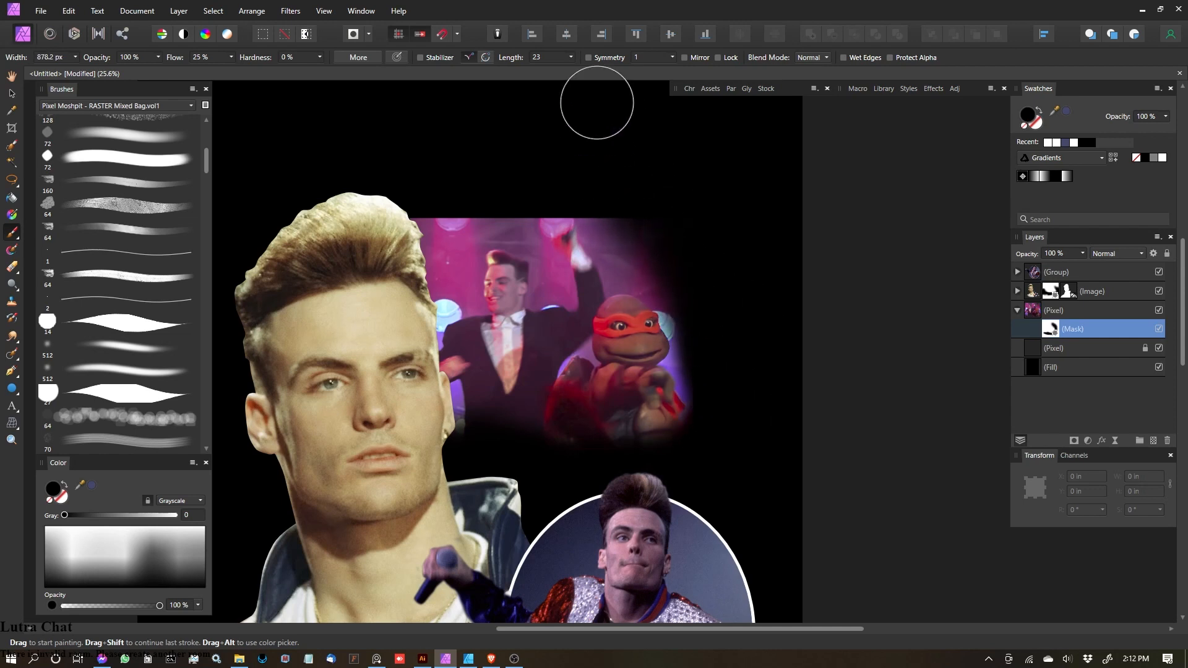
# Step: Fade the stage photo's top and left edges by painting black on its mask with larger brush sizes
pyautogui.moveTo(670, 229)
pyautogui.mouseDown()
pyautogui.moveTo(539, 193)
pyautogui.moveTo(574, 229)
pyautogui.moveTo(607, 219)
pyautogui.moveTo(517, 206)
pyautogui.moveTo(543, 198)
pyautogui.moveTo(515, 192)
pyautogui.moveTo(604, 213)
pyautogui.moveTo(439, 206)
pyautogui.moveTo(461, 211)
pyautogui.moveTo(417, 298)
pyautogui.moveTo(459, 240)
pyautogui.moveTo(530, 209)
pyautogui.moveTo(549, 219)
pyautogui.moveTo(541, 231)
pyautogui.moveTo(490, 224)
pyautogui.moveTo(436, 255)
pyautogui.moveTo(435, 296)
pyautogui.mouseUp()
pyautogui.press(']')
pyautogui.press(']')
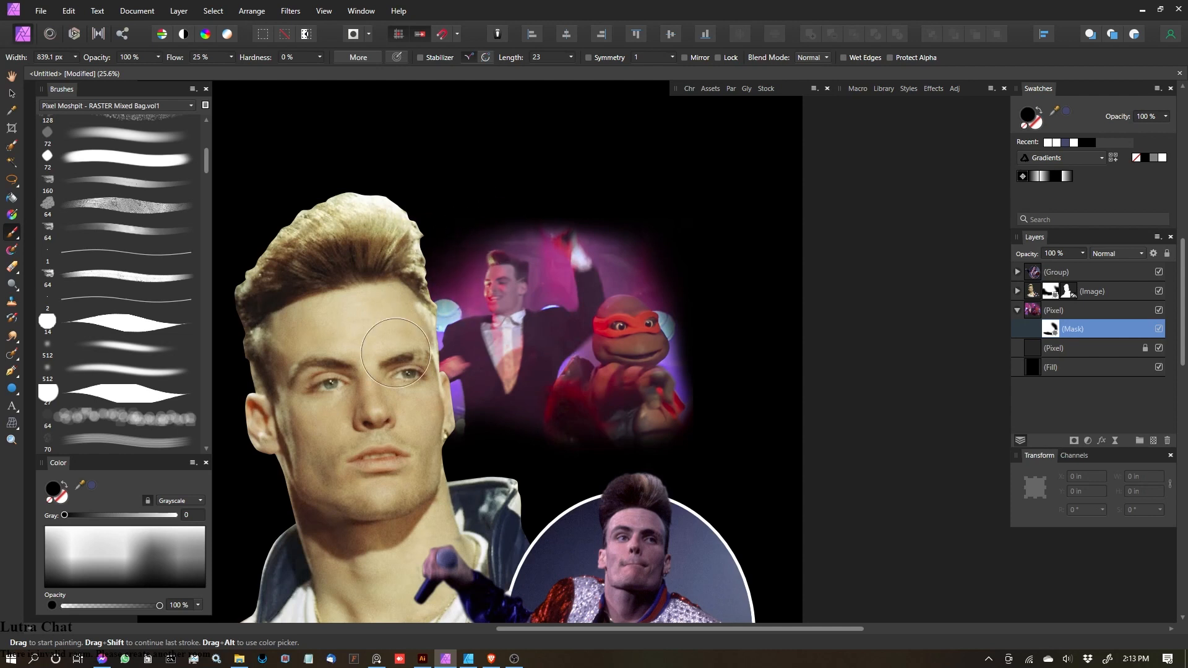
pyautogui.press(']')
pyautogui.press(']')
pyautogui.moveTo(399, 331)
pyautogui.mouseDown()
pyautogui.moveTo(408, 303)
pyautogui.moveTo(413, 336)
pyautogui.mouseUp()
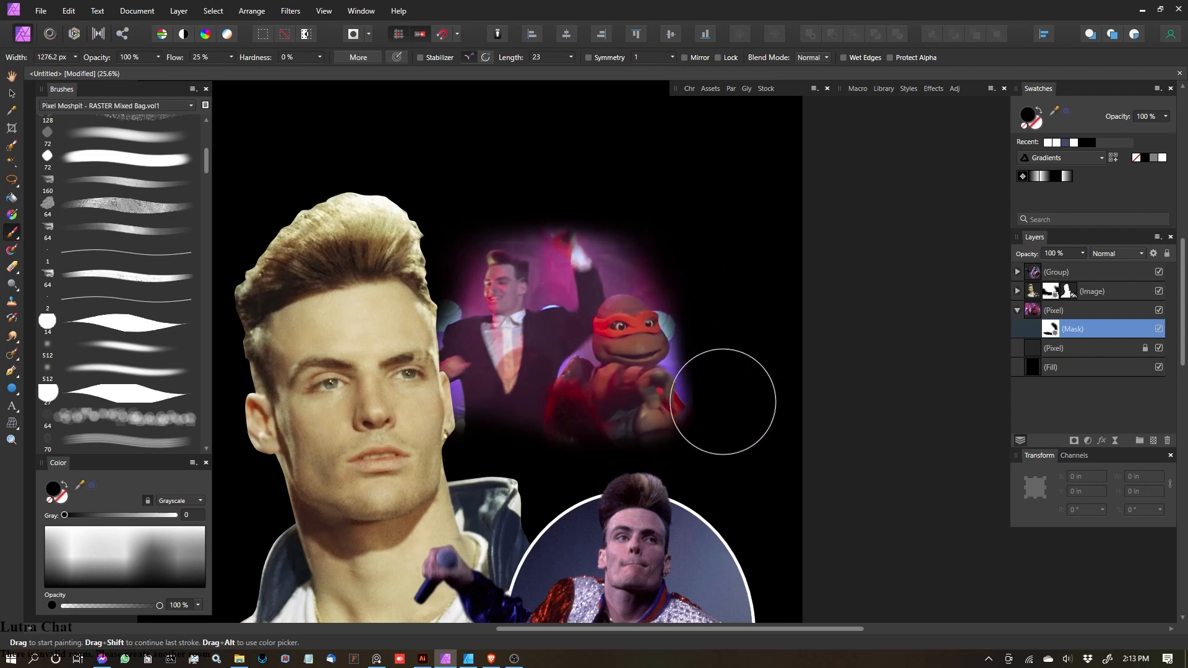
pyautogui.moveTo(694, 438)
pyautogui.mouseDown()
pyautogui.moveTo(530, 485)
pyautogui.moveTo(496, 472)
pyautogui.moveTo(612, 467)
pyautogui.moveTo(602, 440)
pyautogui.moveTo(518, 359)
pyautogui.mouseUp()
pyautogui.hotkey('ctrl', 'z')
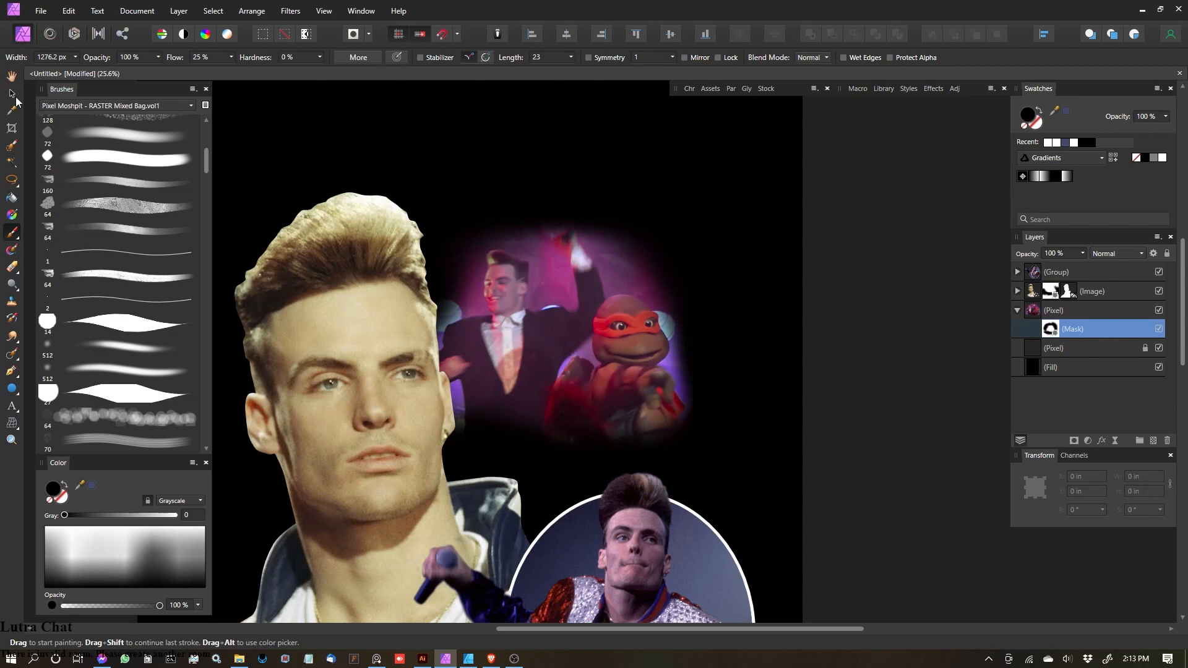
# Step: Move the masked stage photo up and slightly left behind the portrait's hair, to about X 5.09 in, Y 2.1 in
pyautogui.click(13, 94)
pyautogui.click(1037, 306)
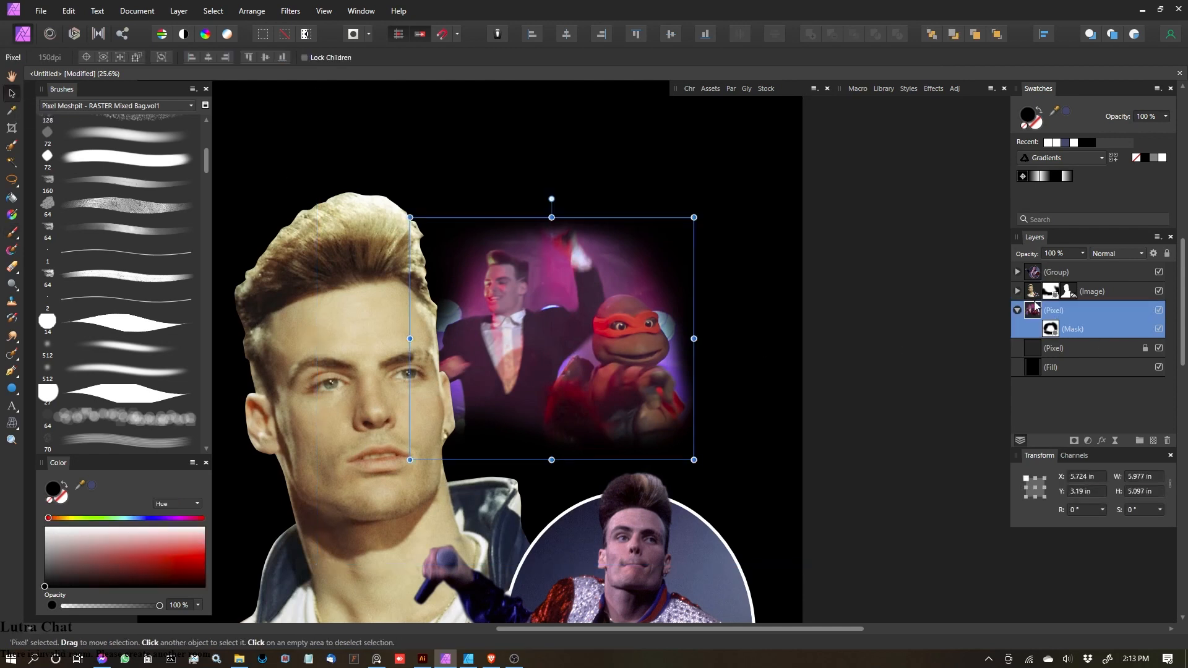
pyautogui.click(1017, 310)
pyautogui.moveTo(591, 351); pyautogui.dragTo(642, 342)
pyautogui.hotkey('shift', 'h')
pyautogui.hotkey('shift', 'h')
pyautogui.moveTo(551, 338); pyautogui.dragTo(540, 309)
pyautogui.click(848, 312)
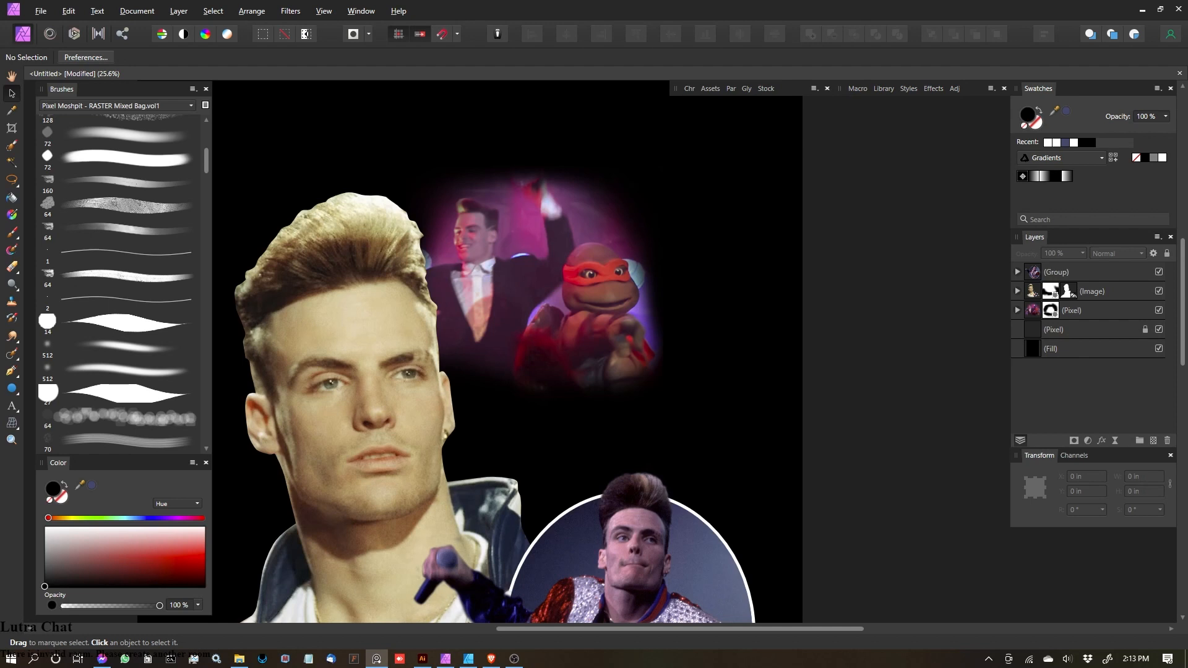
# Step: Paste the blue-jacket photo above the stage photo layer, scale it to about 4.5 x 6.04 in and place it above the ellipse
pyautogui.click(644, 396)
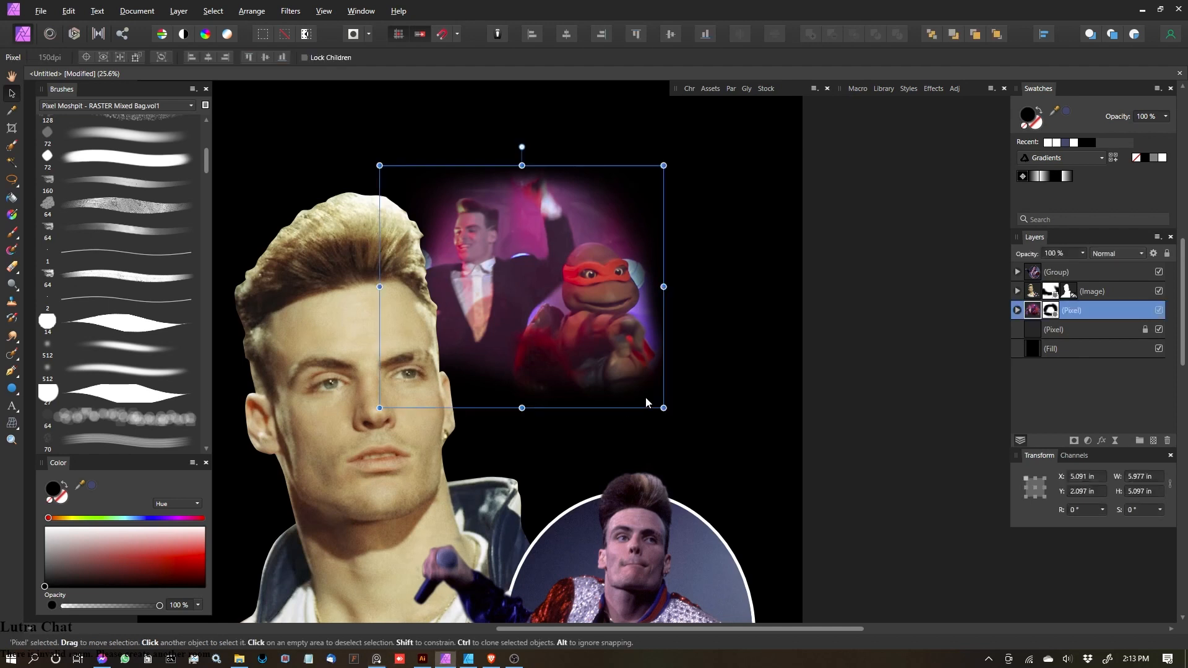
pyautogui.hotkey('ctrl', 'v')
pyautogui.scroll(-1, 603, 337)
pyautogui.scroll(-1, 603, 337)
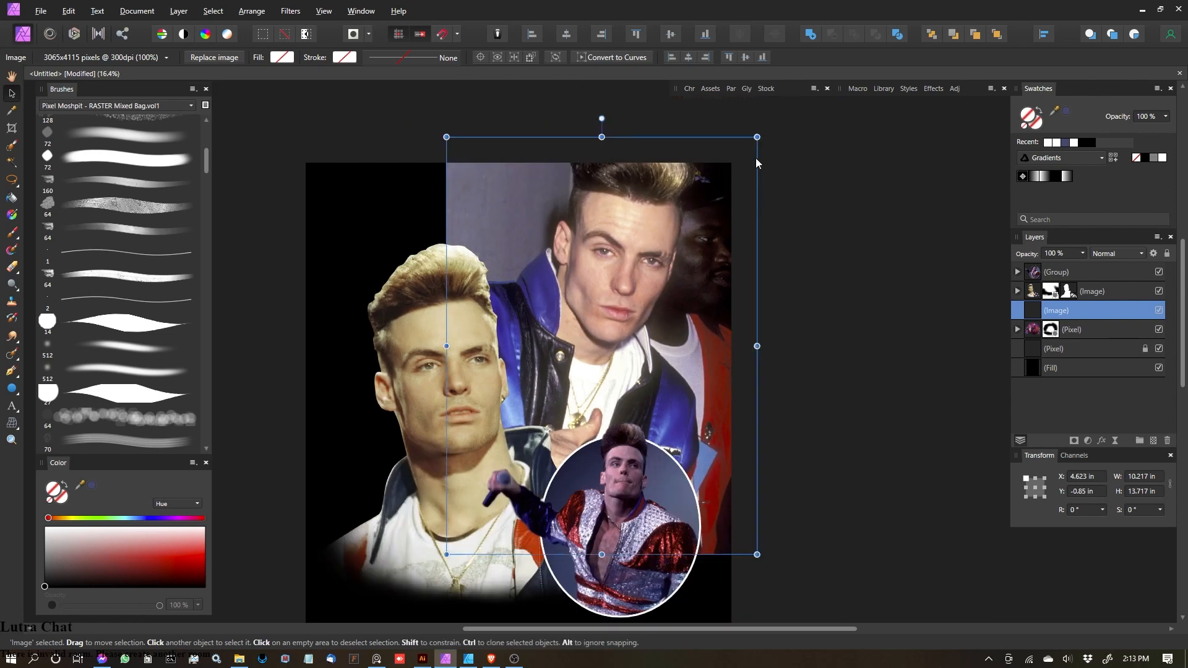
pyautogui.moveTo(752, 142); pyautogui.dragTo(666, 250)
pyautogui.moveTo(609, 346); pyautogui.dragTo(657, 350)
pyautogui.click(662, 341)
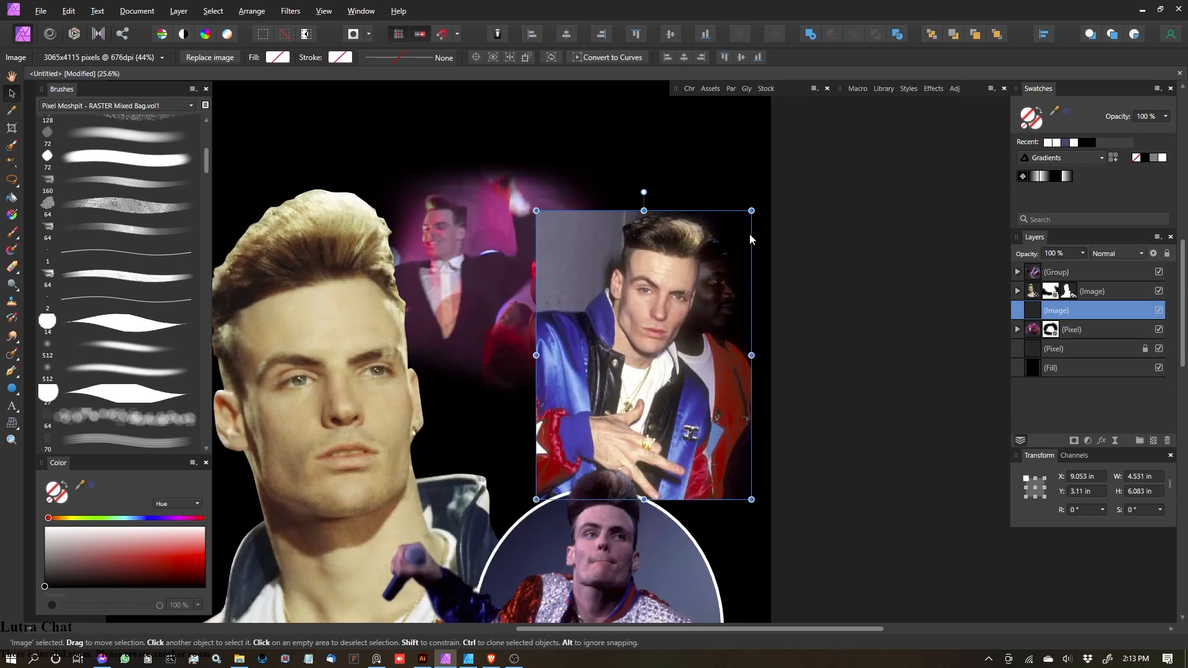
pyautogui.moveTo(769, 213)
pyautogui.mouseDown()
pyautogui.moveTo(786, 166)
pyautogui.moveTo(749, 213)
pyautogui.mouseUp()
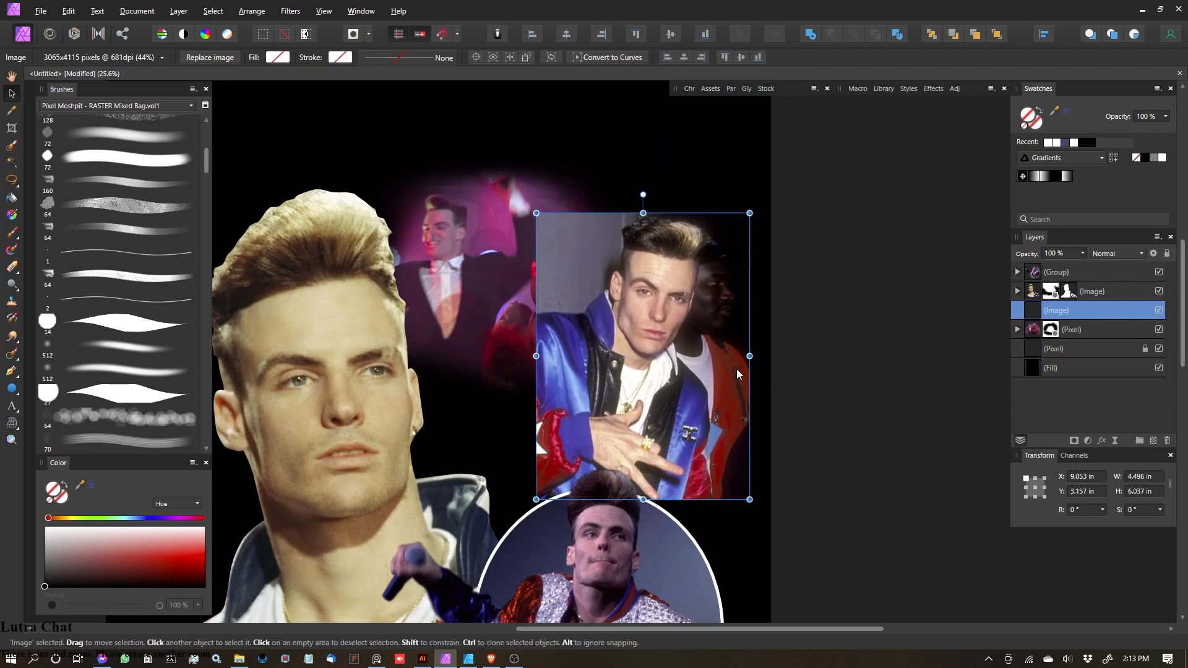
# Step: Add a mask to the blue-jacket photo and activate the Paint Brush with black
pyautogui.scroll(2, 737, 369)
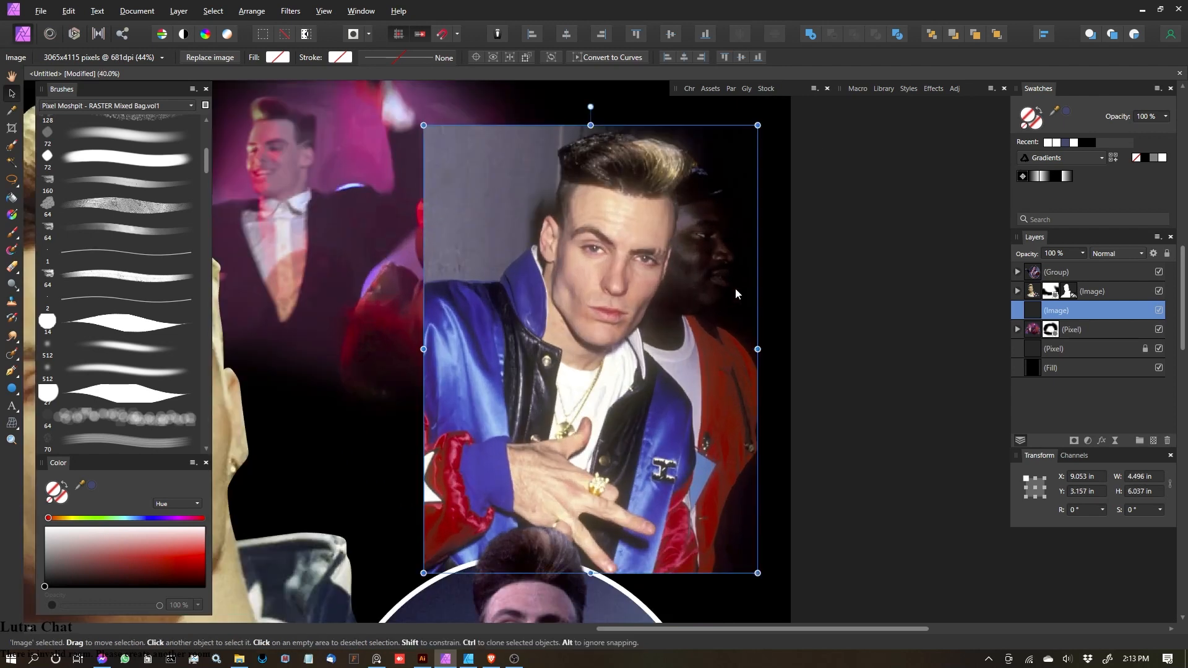
pyautogui.click(1073, 440)
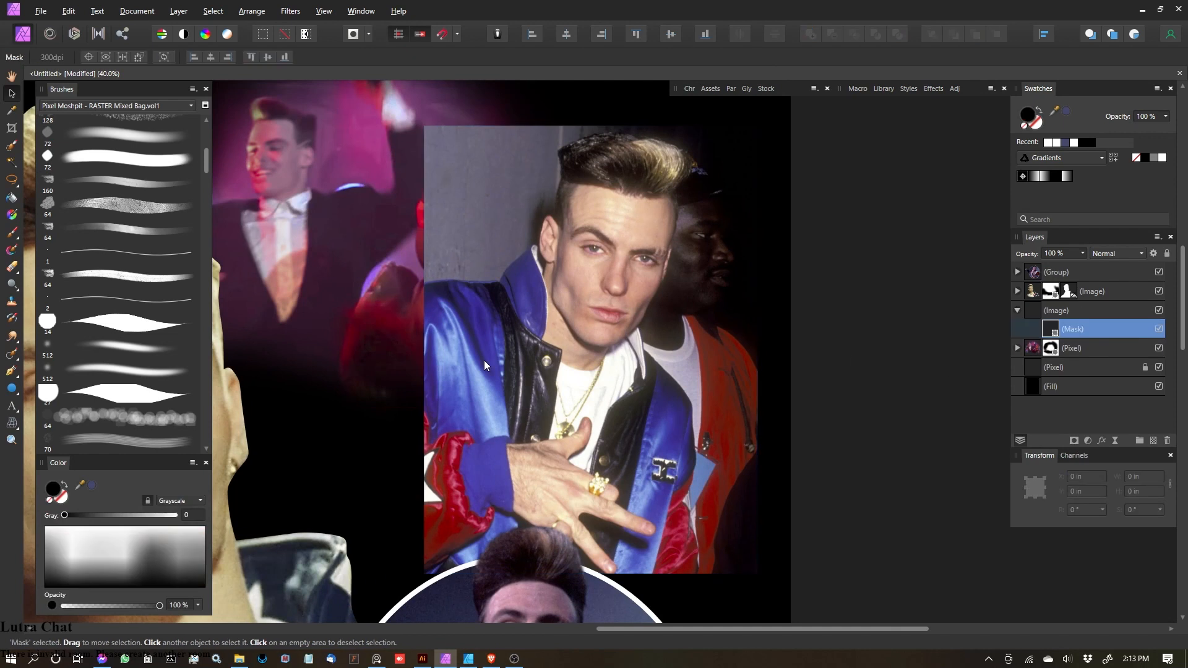
pyautogui.press('b')
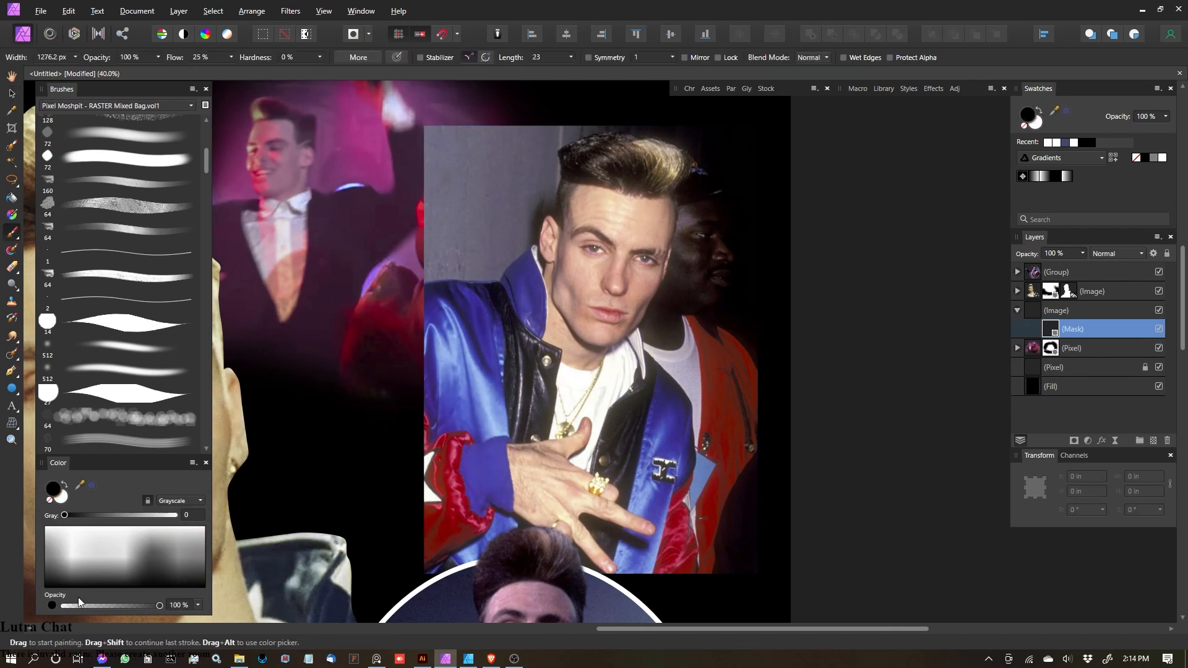
# Step: Paint black on the mask with a large soft brush to hide the photo's background along its lower, left and upper edges
pyautogui.press('[')
pyautogui.press('[')
pyautogui.press('[')
pyautogui.press('[')
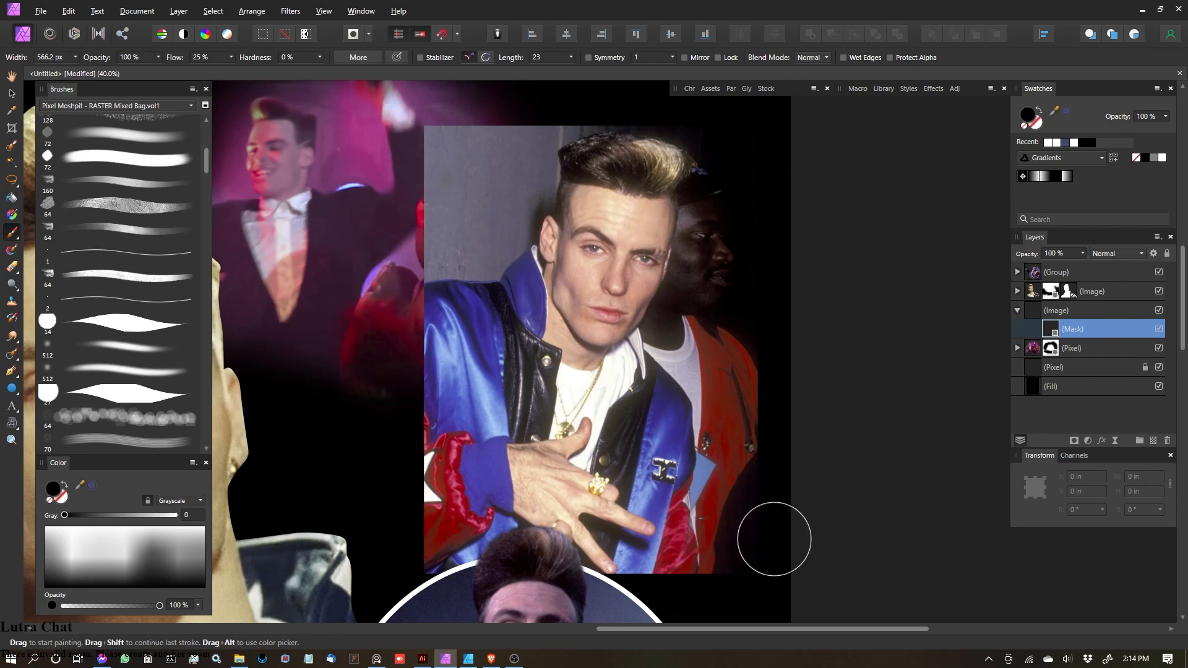
pyautogui.moveTo(660, 582)
pyautogui.mouseDown()
pyautogui.moveTo(572, 595)
pyautogui.moveTo(587, 589)
pyautogui.moveTo(474, 557)
pyautogui.moveTo(512, 594)
pyautogui.moveTo(424, 584)
pyautogui.mouseUp()
pyautogui.press(']')
pyautogui.press(']')
pyautogui.moveTo(384, 432)
pyautogui.mouseDown()
pyautogui.moveTo(429, 527)
pyautogui.moveTo(416, 385)
pyautogui.moveTo(429, 364)
pyautogui.moveTo(438, 395)
pyautogui.moveTo(424, 162)
pyautogui.moveTo(419, 260)
pyautogui.moveTo(432, 262)
pyautogui.moveTo(479, 179)
pyautogui.moveTo(459, 257)
pyautogui.moveTo(510, 192)
pyautogui.moveTo(488, 229)
pyautogui.moveTo(490, 140)
pyautogui.moveTo(430, 145)
pyautogui.moveTo(502, 125)
pyautogui.moveTo(522, 167)
pyautogui.moveTo(506, 230)
pyautogui.moveTo(527, 147)
pyautogui.moveTo(538, 179)
pyautogui.moveTo(564, 76)
pyautogui.moveTo(582, 131)
pyautogui.moveTo(679, 120)
pyautogui.moveTo(595, 111)
pyautogui.moveTo(540, 135)
pyautogui.moveTo(621, 124)
pyautogui.mouseUp()
# Step: Mask out the remaining background beside the left of the man's hair, face and collar using a smaller soft brush
pyautogui.press(']')
pyautogui.press('[')
pyautogui.press('[')
pyautogui.press('[')
pyautogui.press('[')
pyautogui.press('[')
pyautogui.press('[')
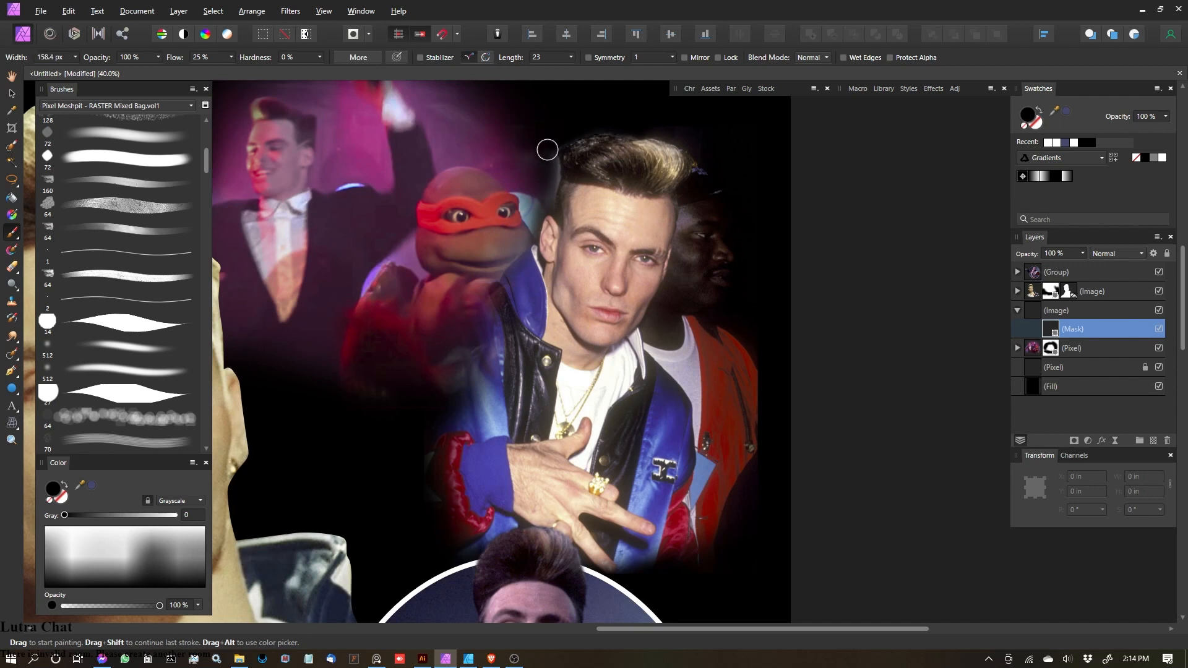
pyautogui.press('[')
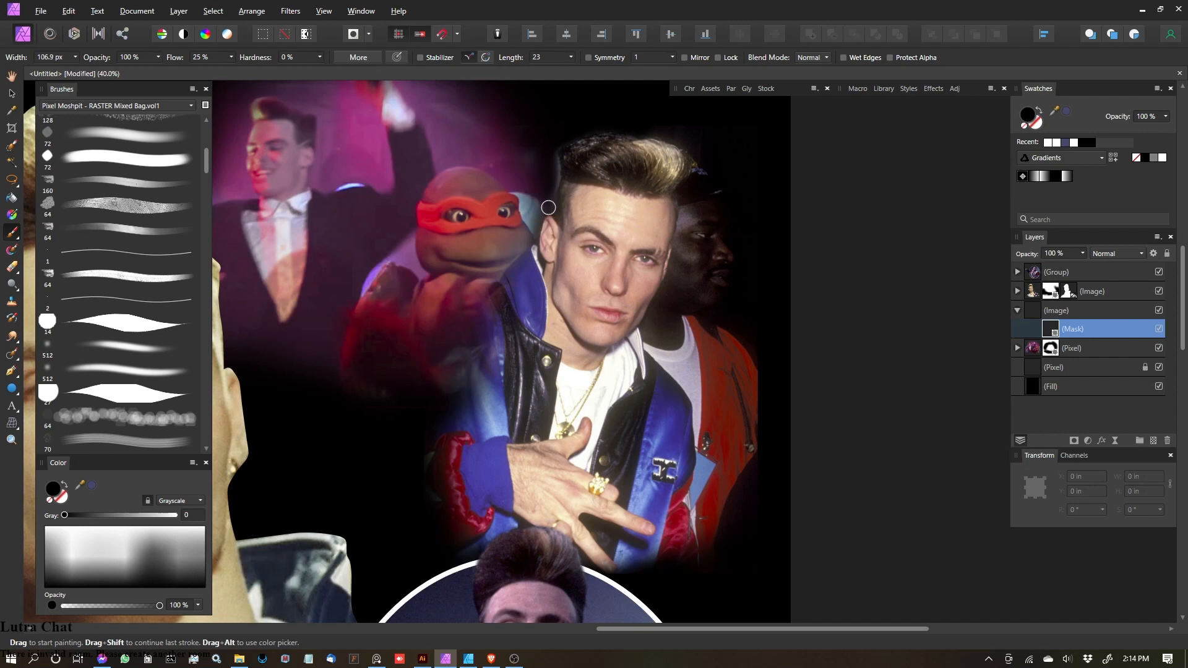
pyautogui.press(']')
pyautogui.press(']')
pyautogui.press(']')
pyautogui.press(']')
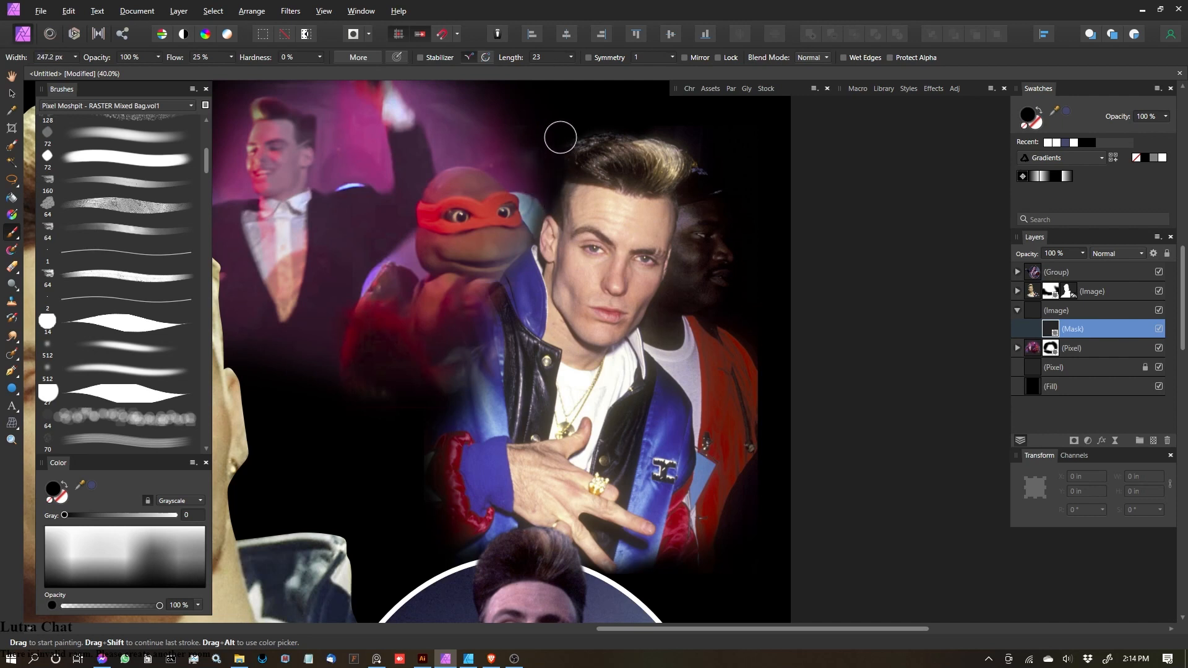
pyautogui.press('[')
pyautogui.press('[')
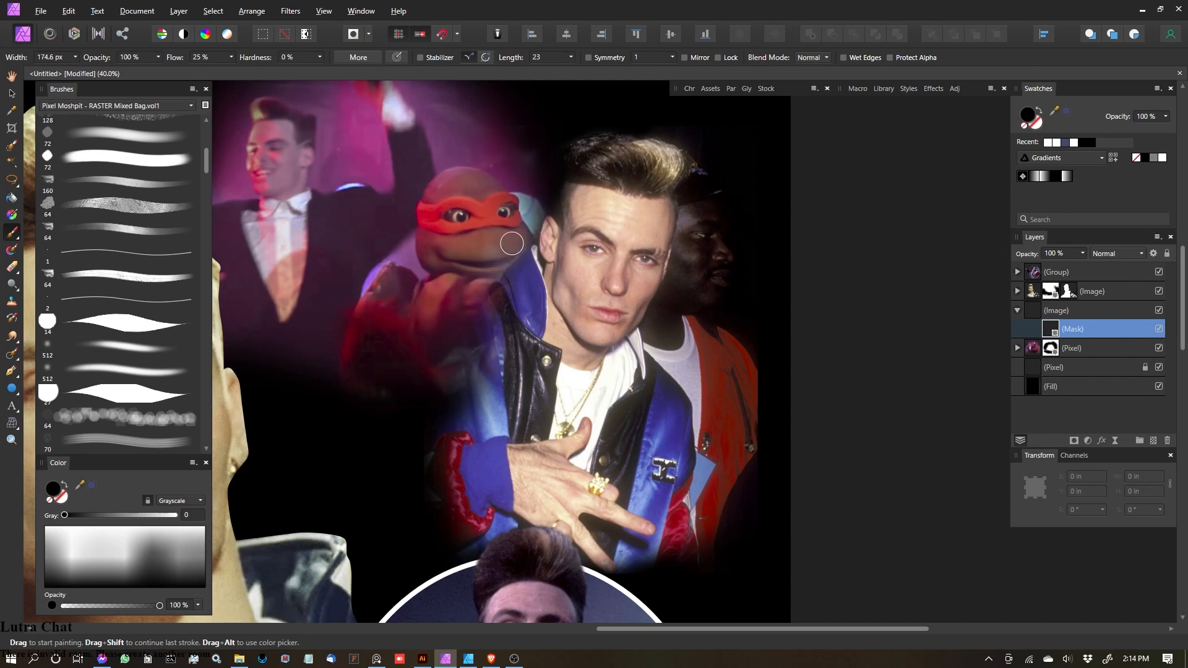
# Step: Fade the left sleeve and shoulder of the blue jacket into the turtle image with a larger soft mask brush
pyautogui.press(']')
pyautogui.press(']')
pyautogui.press(']')
pyautogui.press(']')
pyautogui.moveTo(426, 430)
pyautogui.mouseDown()
pyautogui.moveTo(410, 464)
pyautogui.moveTo(427, 525)
pyautogui.moveTo(458, 513)
pyautogui.moveTo(451, 451)
pyautogui.moveTo(477, 364)
pyautogui.mouseUp()
pyautogui.press(']')
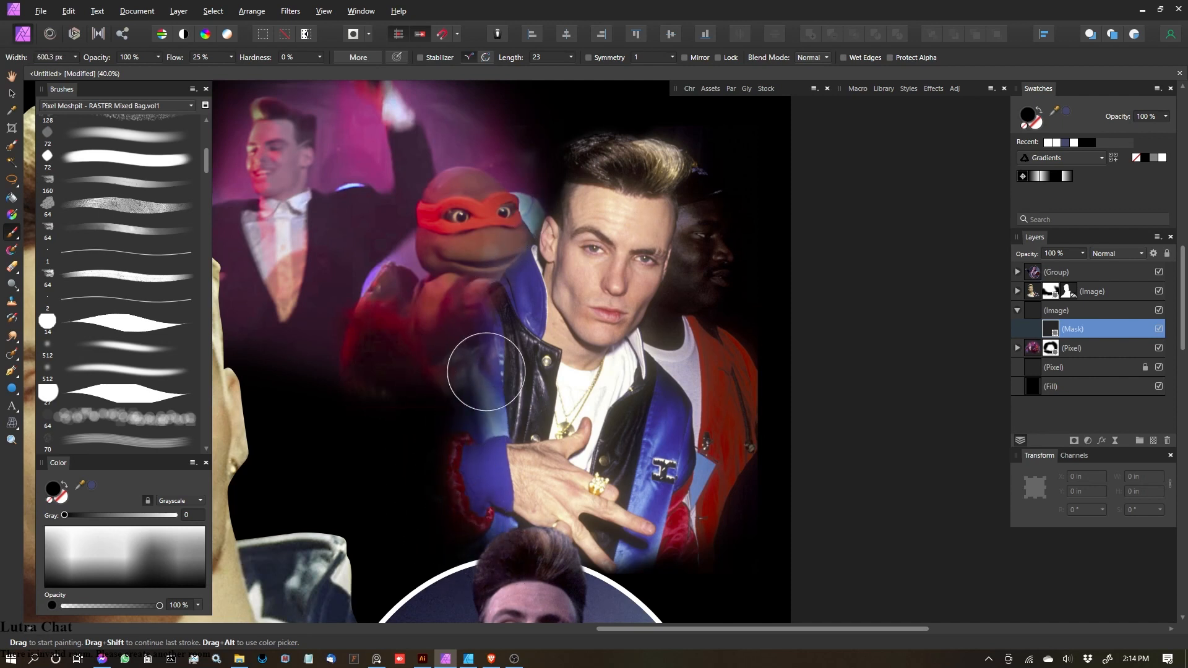
# Step: Mask out the background around the right of the man's hair and face with a brush about 100 px wide
pyautogui.press('[')
pyautogui.press('[')
pyautogui.press('[')
pyautogui.press('[')
pyautogui.press('[')
pyautogui.press('[')
pyautogui.press('[')
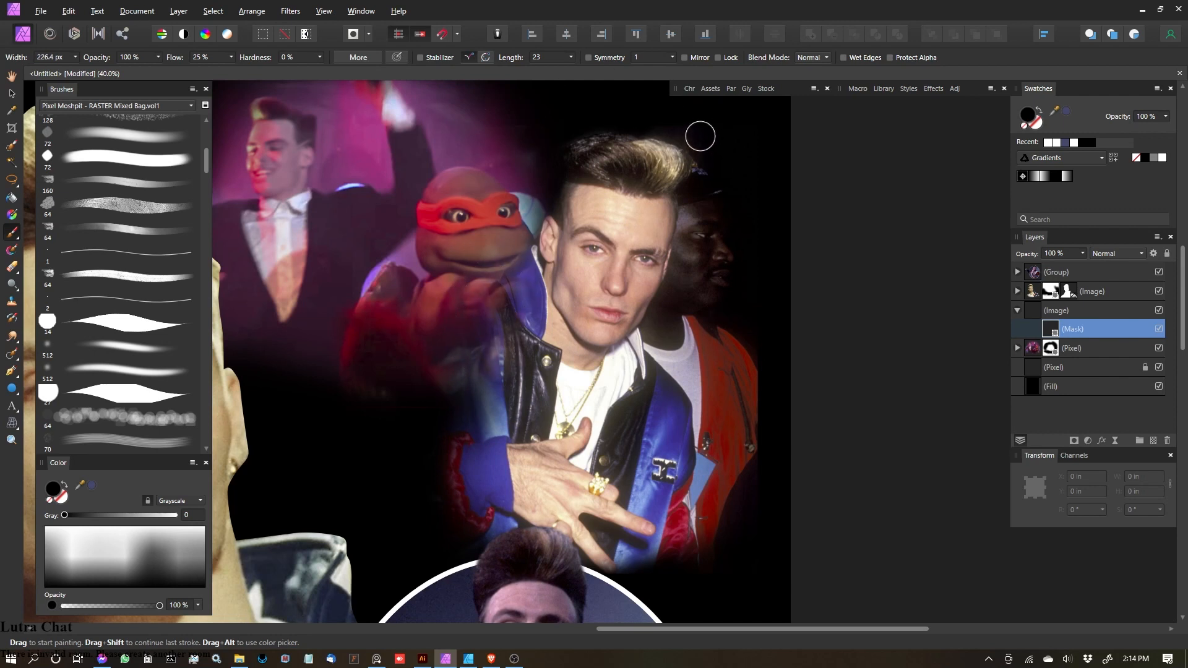
pyautogui.press('[')
pyautogui.press('[')
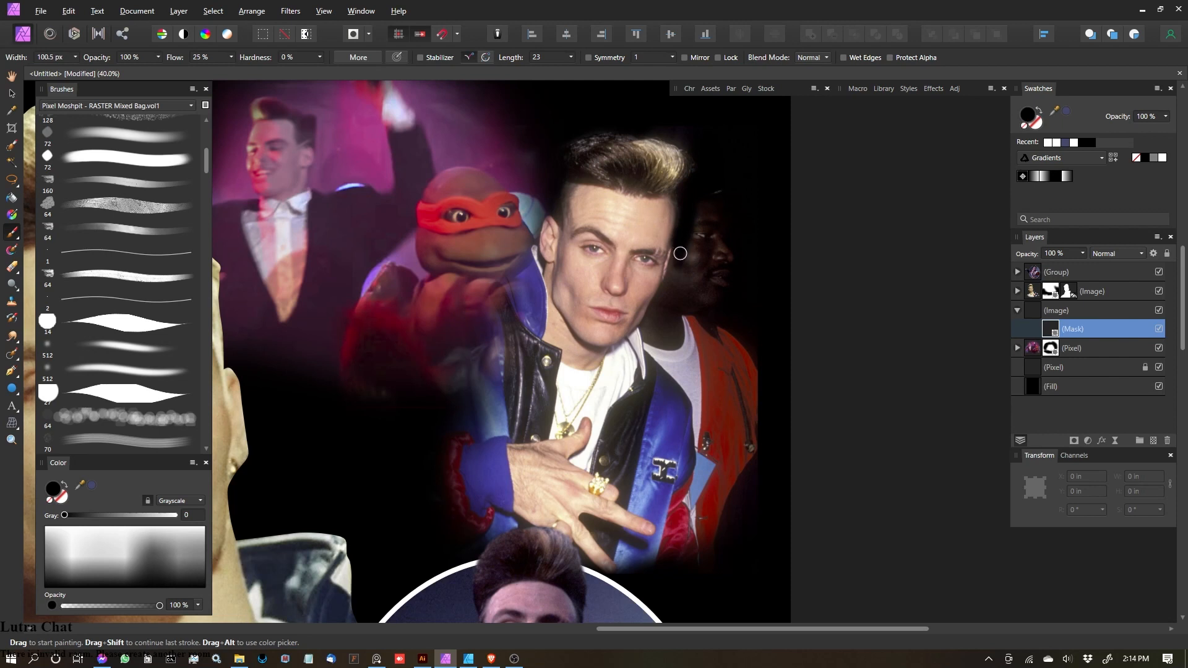
# Step: Paint the mask along the right edge of the neck and blue jacket to separate the man from the figure behind
pyautogui.press(']')
pyautogui.press(']')
pyautogui.press(']')
pyautogui.press(']')
pyautogui.moveTo(646, 338); pyautogui.dragTo(695, 394)
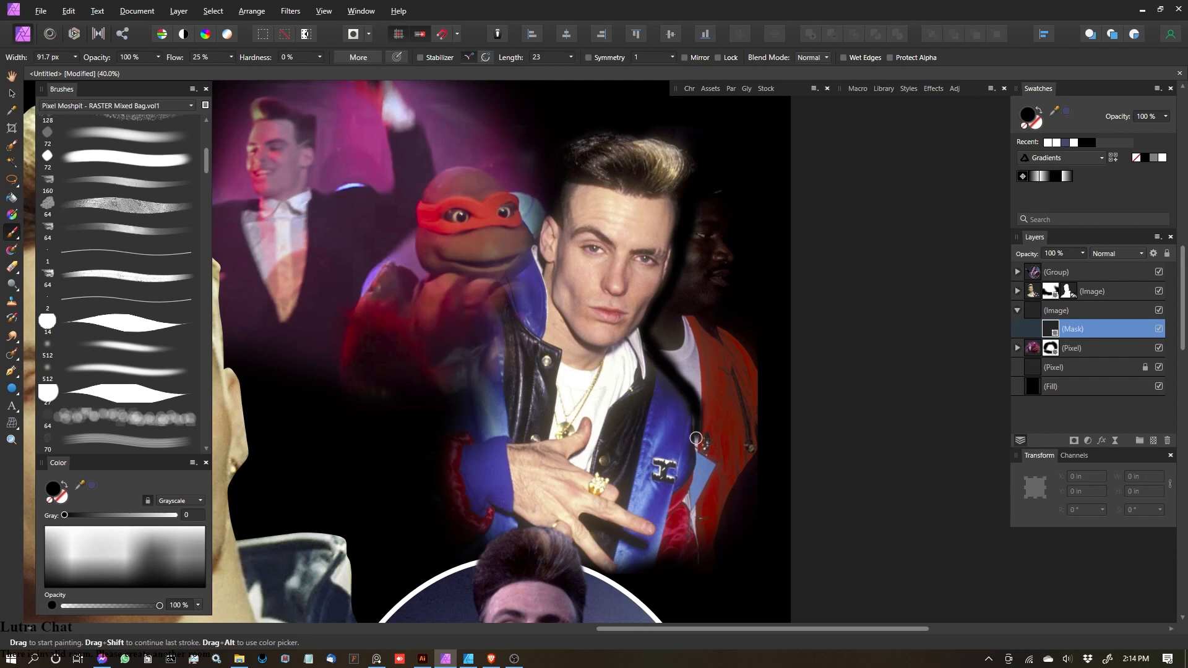
pyautogui.moveTo(696, 467)
pyautogui.mouseDown()
pyautogui.moveTo(690, 496)
pyautogui.moveTo(708, 518)
pyautogui.mouseUp()
pyautogui.press(']')
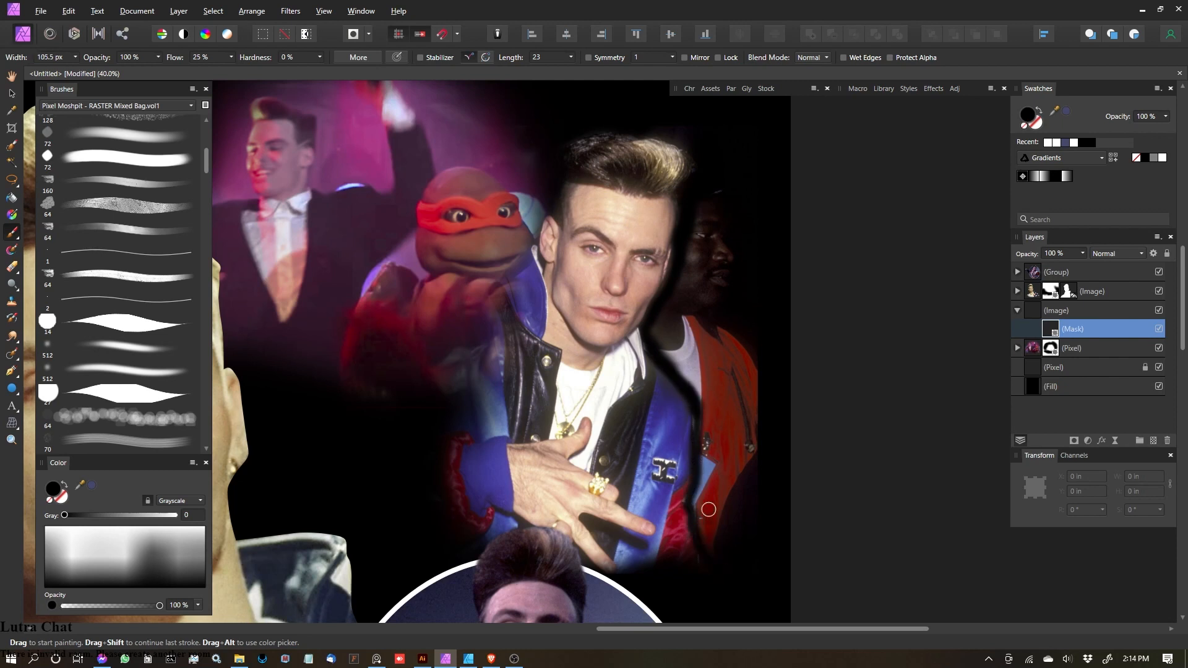
# Step: Mask out the second man in the red jacket completely with a progressively larger soft brush
pyautogui.moveTo(710, 570)
pyautogui.mouseDown()
pyautogui.moveTo(703, 480)
pyautogui.moveTo(762, 396)
pyautogui.moveTo(740, 480)
pyautogui.moveTo(696, 372)
pyautogui.moveTo(711, 410)
pyautogui.moveTo(660, 321)
pyautogui.moveTo(681, 352)
pyautogui.moveTo(710, 257)
pyautogui.moveTo(708, 199)
pyautogui.moveTo(690, 315)
pyautogui.moveTo(734, 344)
pyautogui.moveTo(774, 250)
pyautogui.mouseUp()
pyautogui.press(']')
pyautogui.press(']')
pyautogui.press(']')
pyautogui.press(']')
pyautogui.press('[')
pyautogui.press(']')
pyautogui.press(']')
pyautogui.press(']')
pyautogui.press(']')
pyautogui.press(']')
pyautogui.press(']')
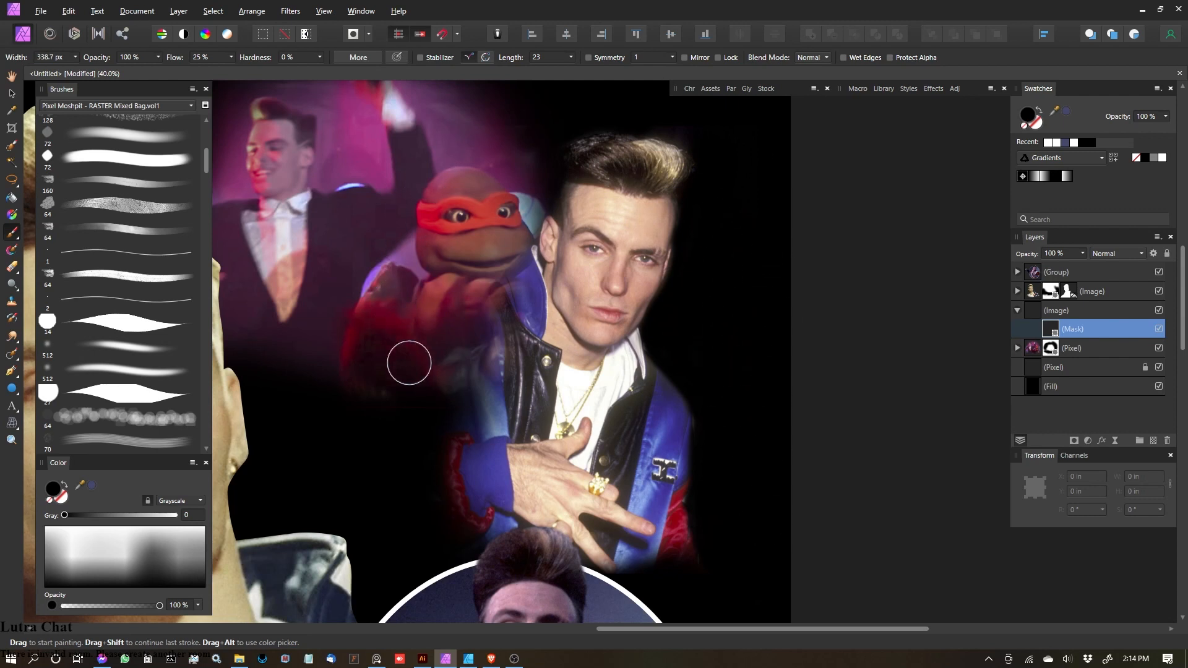
# Step: Enlarge the masked portrait image to about 4.94 in wide and reposition it further right above the oval photo
pyautogui.scroll(-3, 482, 272)
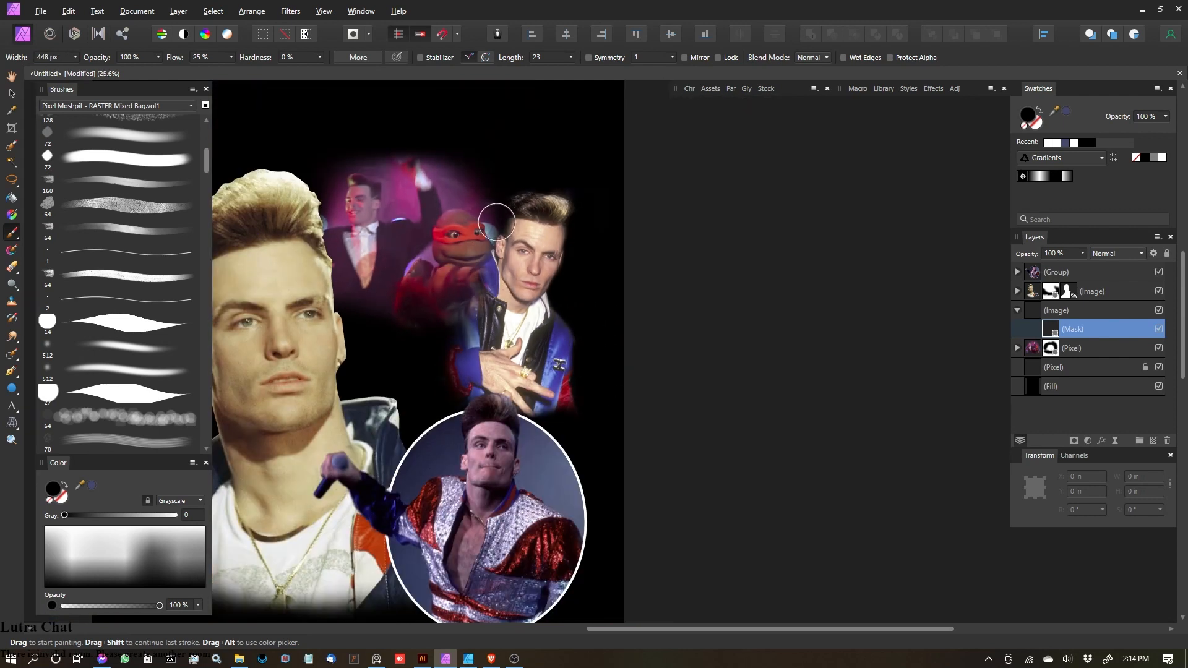
pyautogui.scroll(1, 478, 292)
pyautogui.press('v')
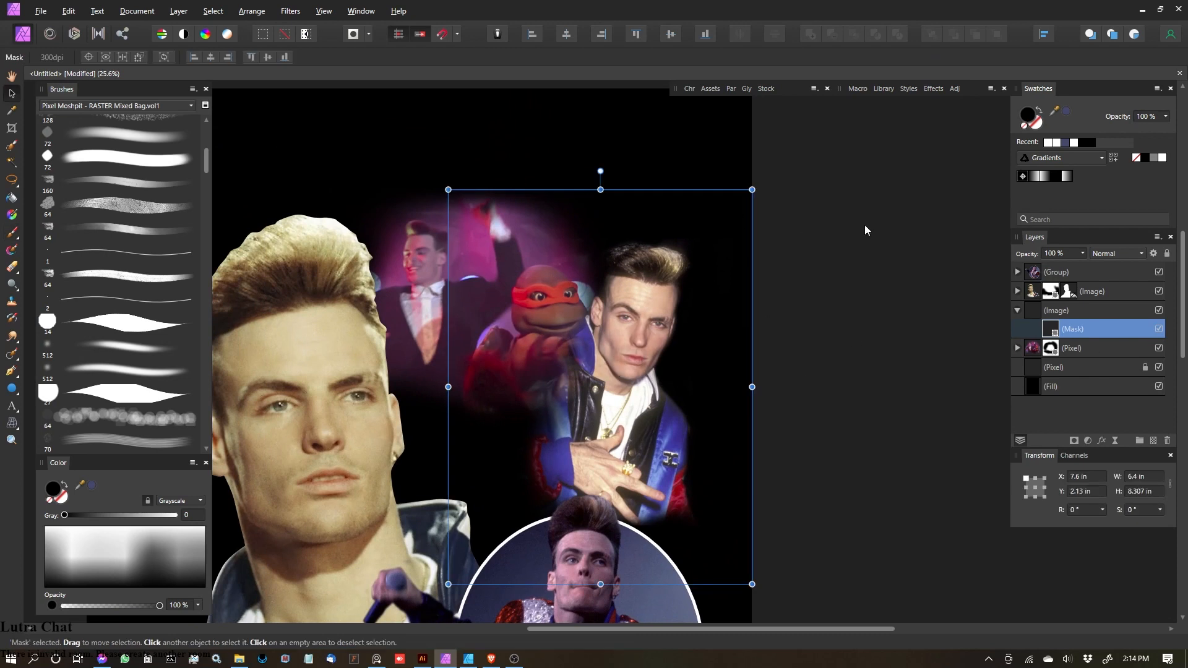
pyautogui.click(1073, 318)
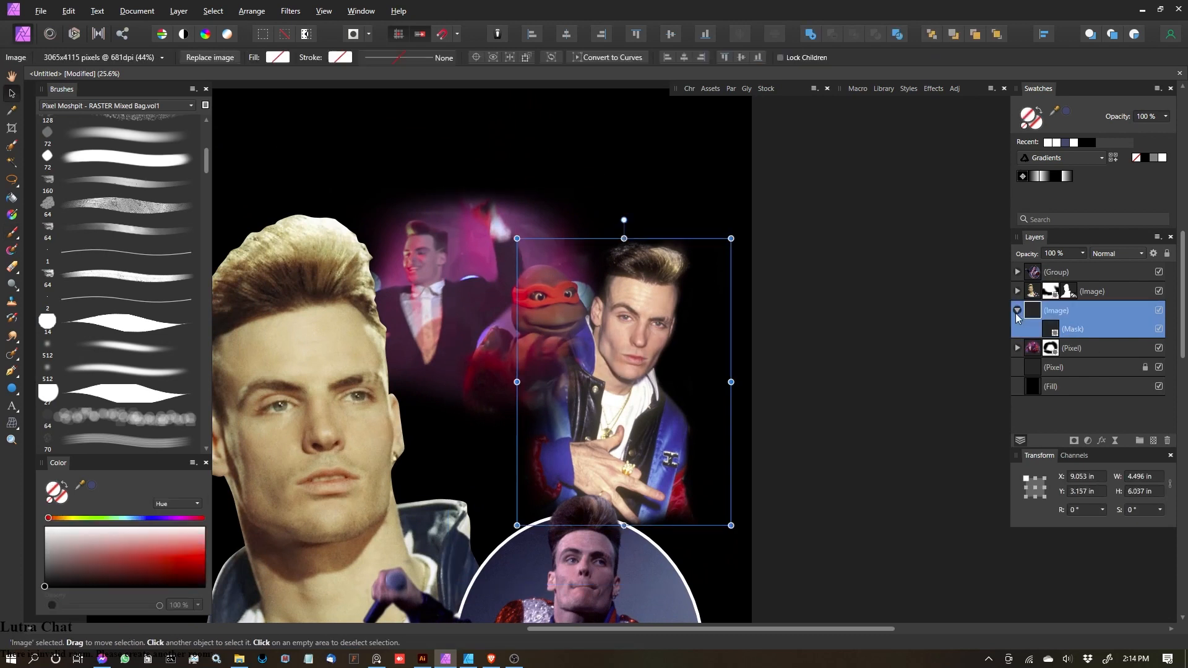
pyautogui.click(1017, 310)
pyautogui.moveTo(730, 238); pyautogui.dragTo(751, 211)
pyautogui.moveTo(662, 293); pyautogui.dragTo(683, 298)
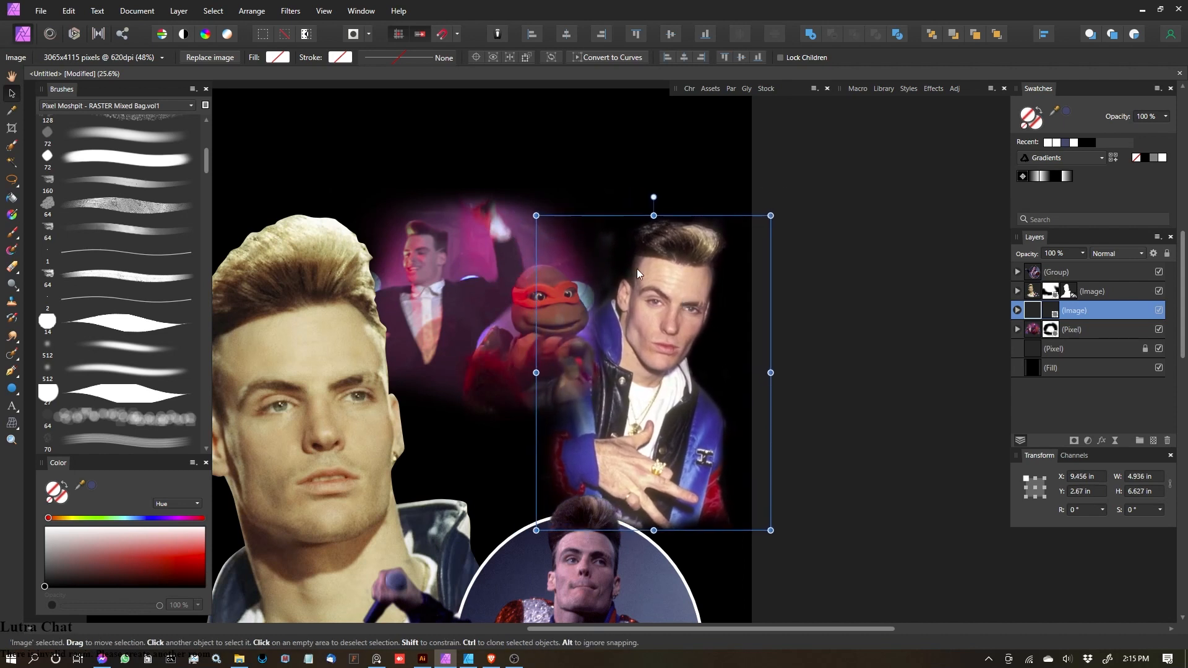
# Step: Reselect the portrait's mask and brush away leftover haze between the turtle and the man's hair with a smaller soft brush
pyautogui.scroll(5, 637, 269)
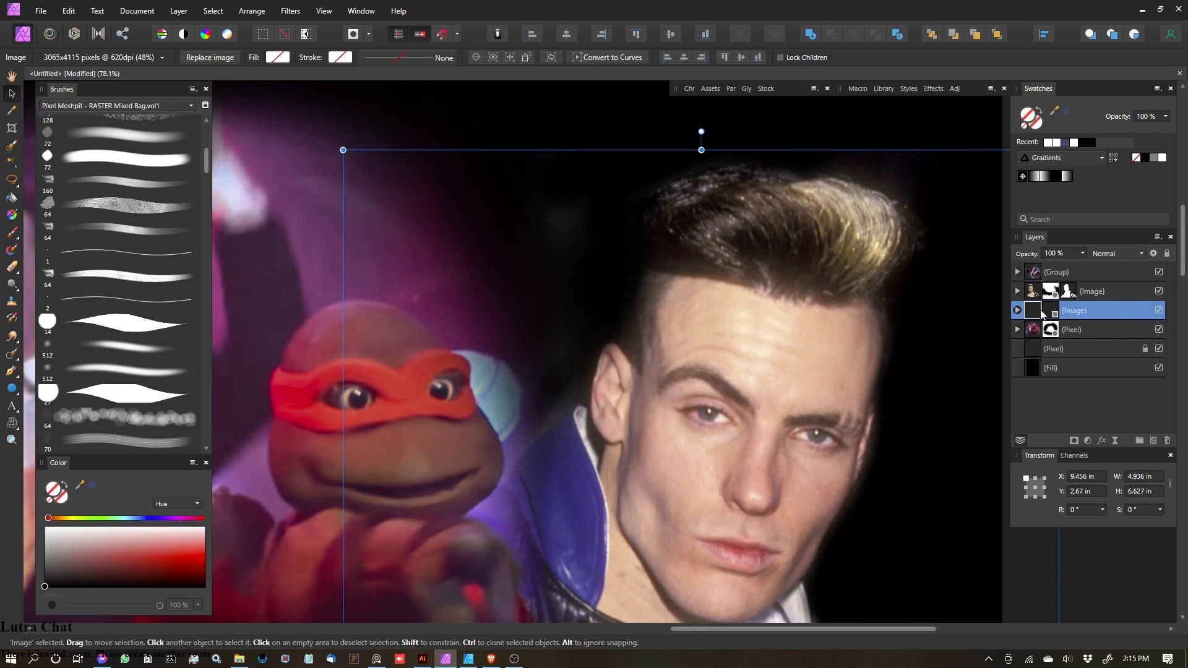
pyautogui.moveTo(1015, 310); pyautogui.dragTo(1018, 312)
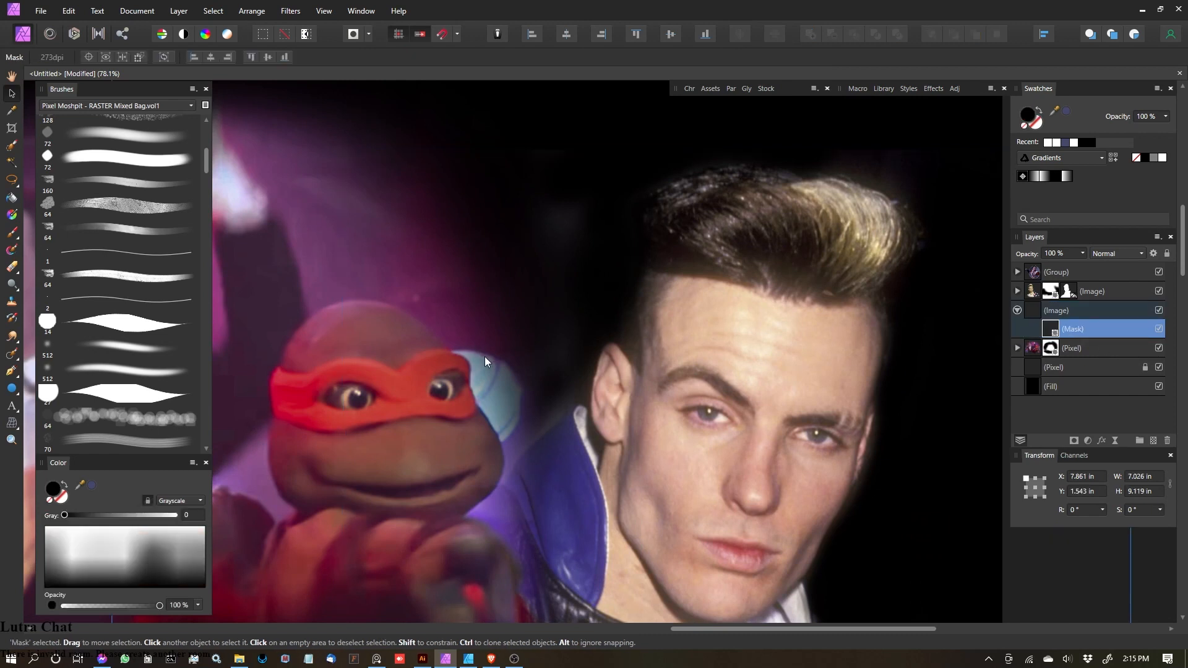
pyautogui.press('b')
pyautogui.moveTo(68, 563); pyautogui.dragTo(39, 615)
pyautogui.press('[')
pyautogui.press('[')
pyautogui.press('[')
pyautogui.moveTo(546, 298); pyautogui.dragTo(562, 139)
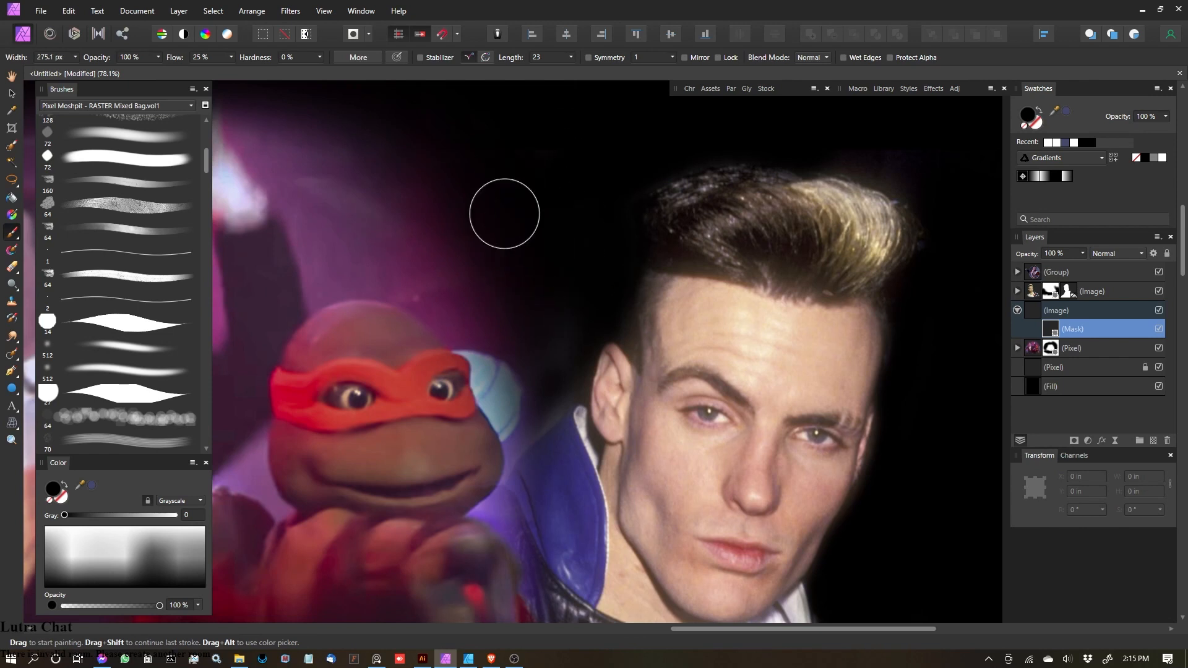
pyautogui.press('[')
pyautogui.press('[')
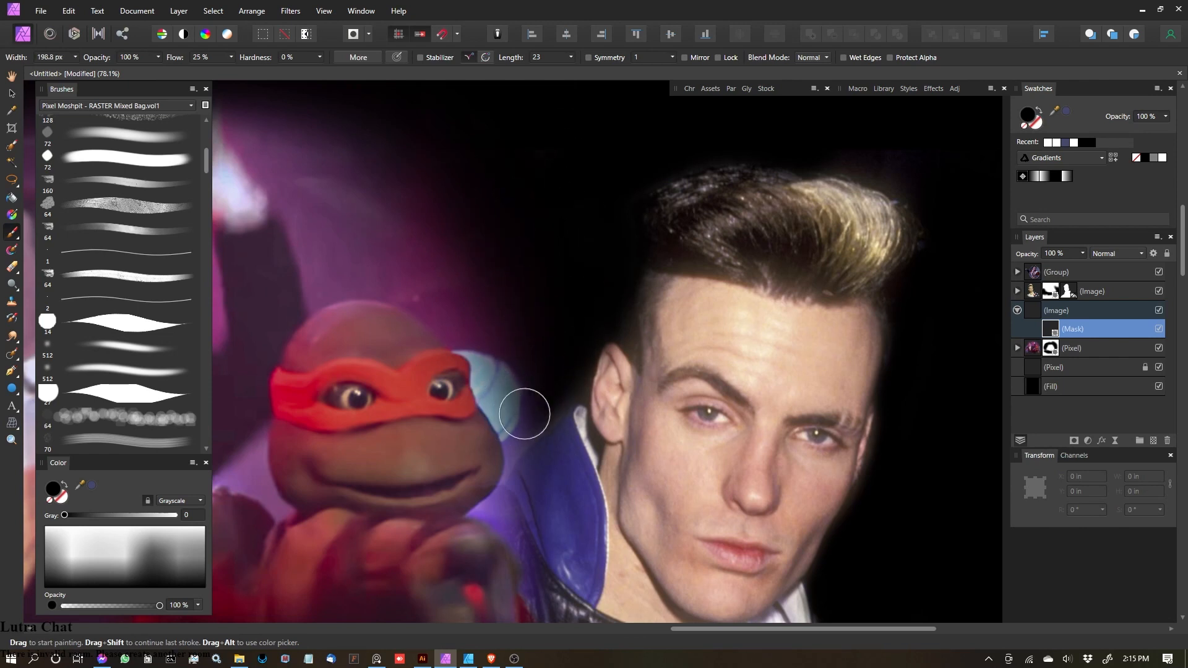
# Step: Clean up the mask along the top and right edge of the man's hair, reducing the brush to about 144 px
pyautogui.scroll(-5, 668, 201)
pyautogui.scroll(6, 703, 268)
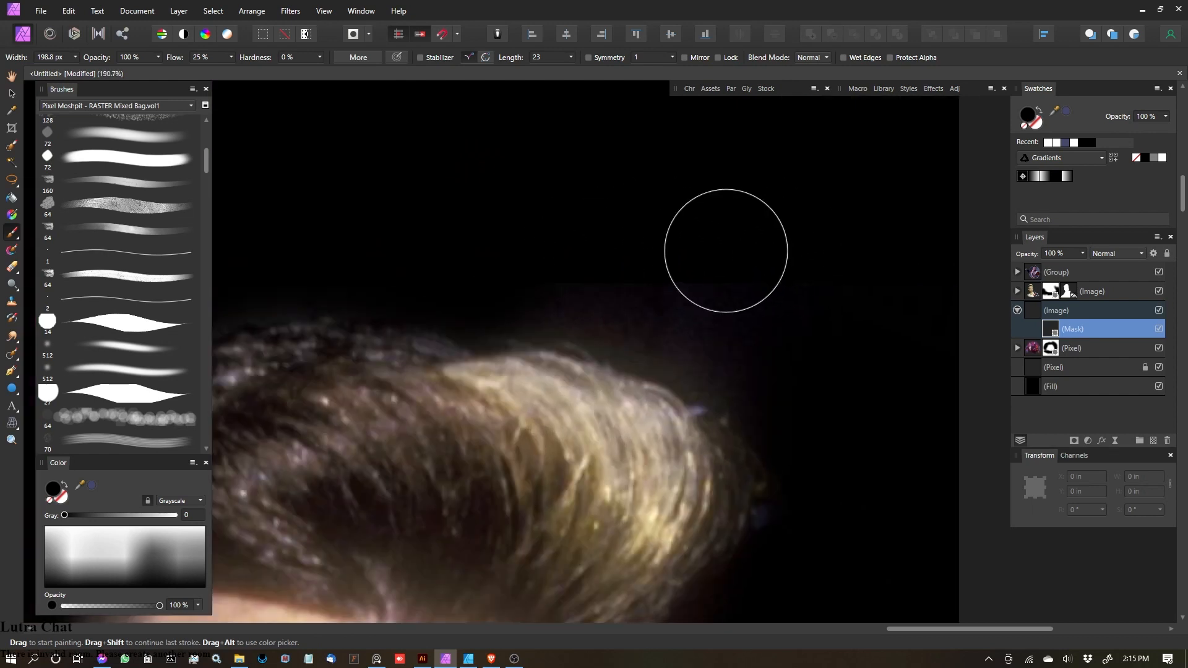
pyautogui.scroll(4, 724, 252)
pyautogui.scroll(-4, 652, 295)
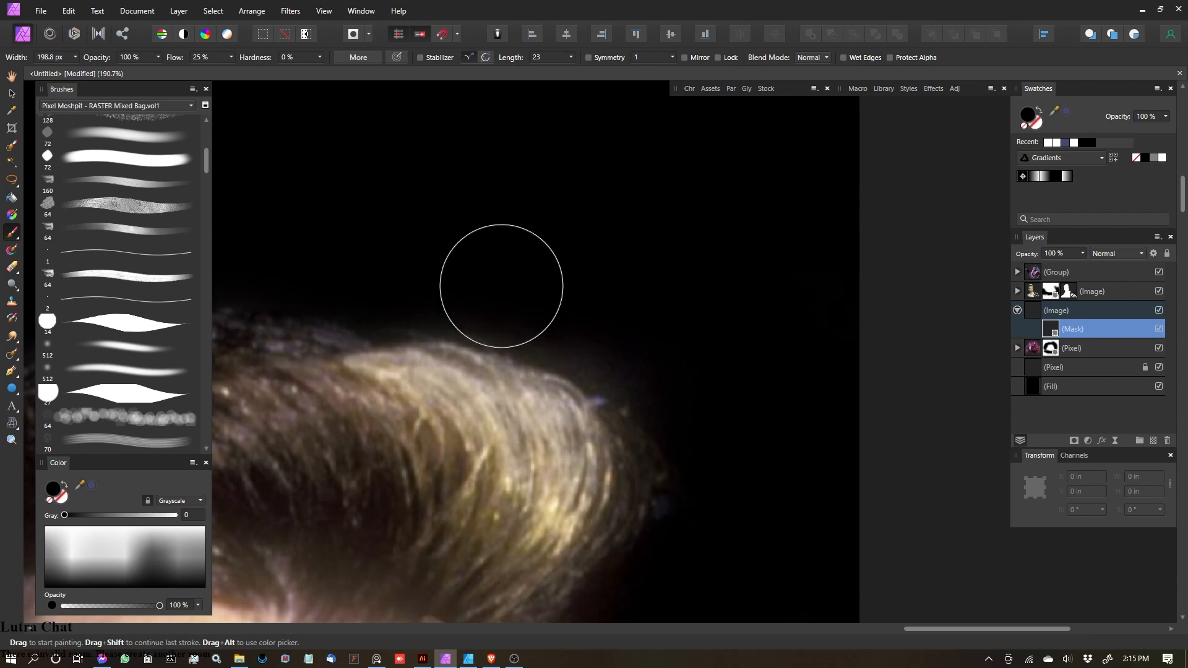
pyautogui.press('[')
pyautogui.press('[')
pyautogui.scroll(-5, 663, 313)
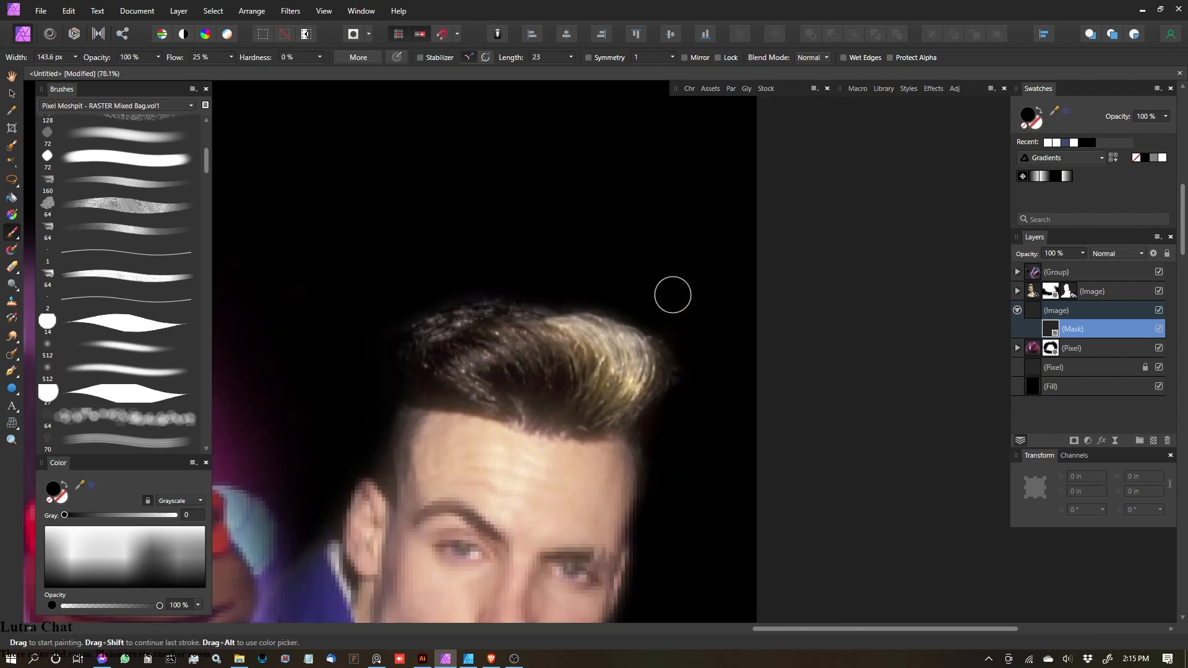
# Step: Add a Levels adjustment and nest it inside the portrait image layer above its mask
pyautogui.click(1054, 318)
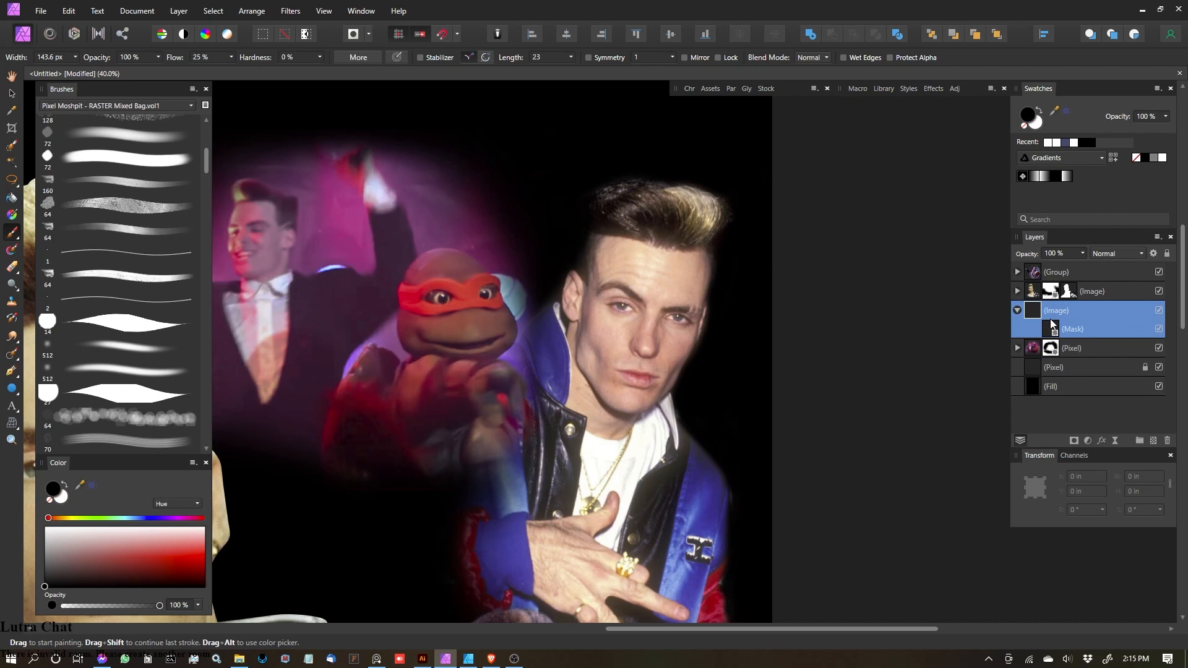
pyautogui.hotkey('ctrl', 'l')
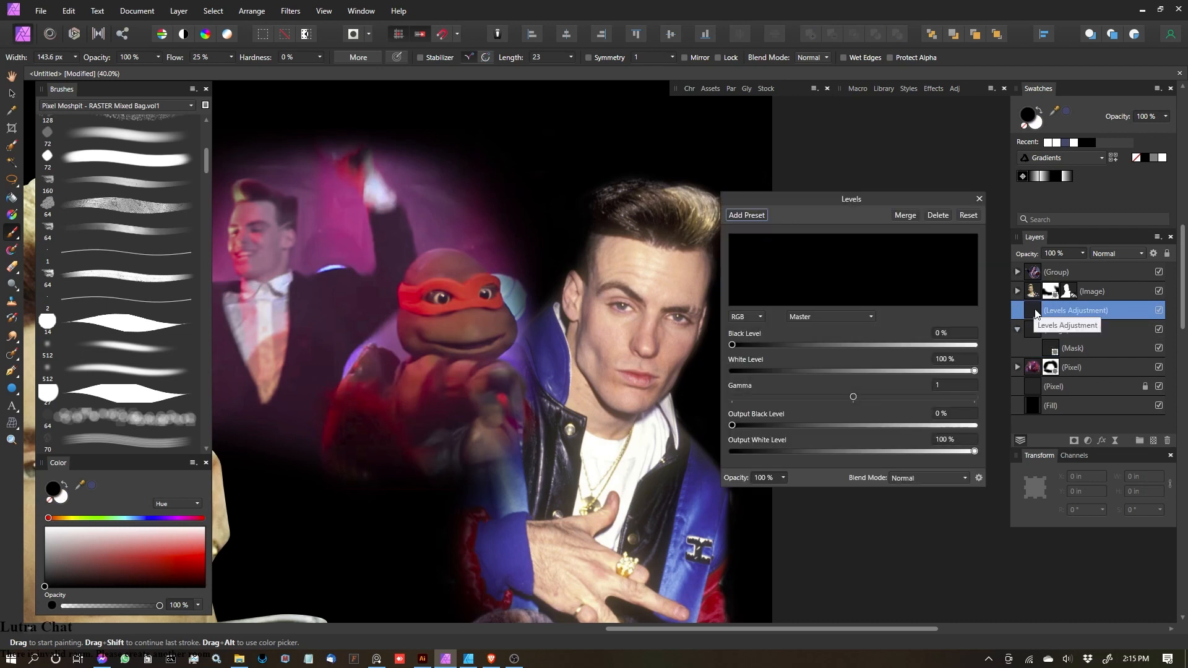
pyautogui.moveTo(1037, 314); pyautogui.dragTo(1038, 331)
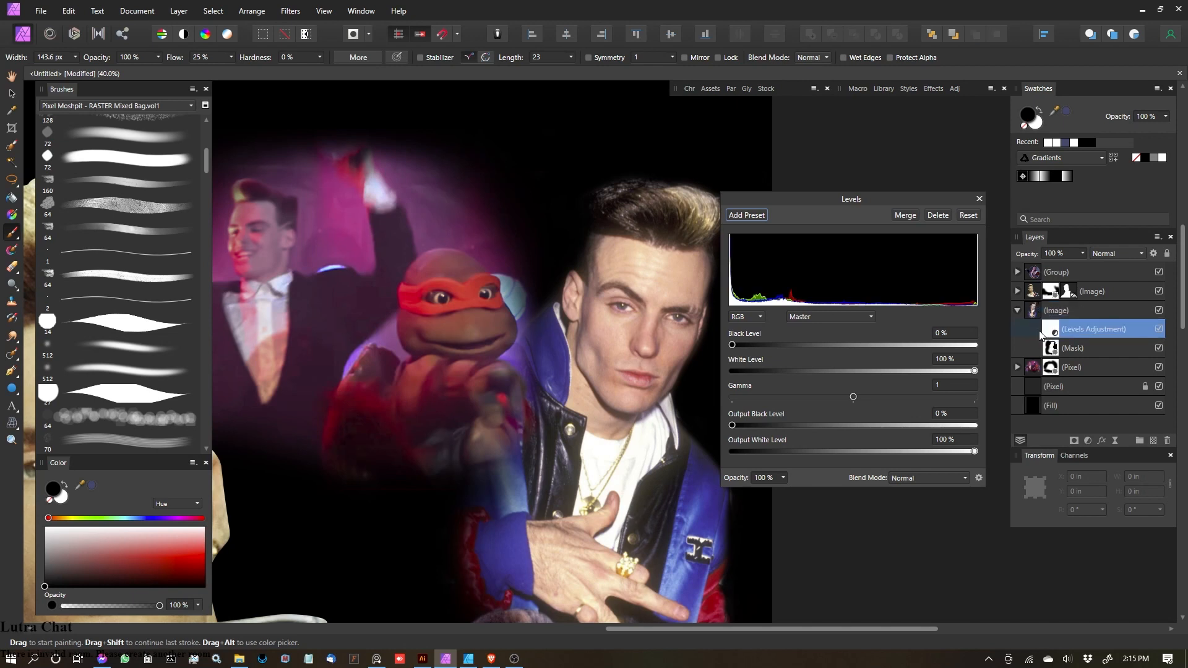
# Step: Move the Levels adjustment out of the portrait image layer and nest it back inside
pyautogui.moveTo(583, 286); pyautogui.dragTo(417, 280)
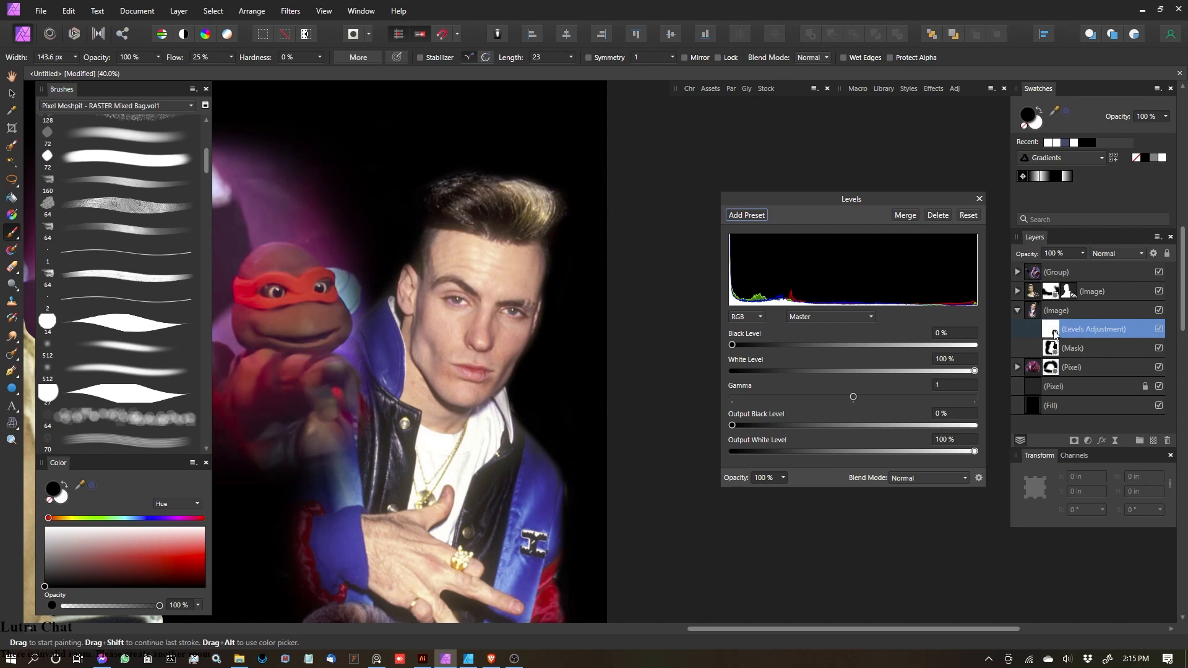
pyautogui.moveTo(1040, 314)
pyautogui.mouseDown()
pyautogui.moveTo(1032, 303)
pyautogui.moveTo(1042, 309)
pyautogui.mouseUp()
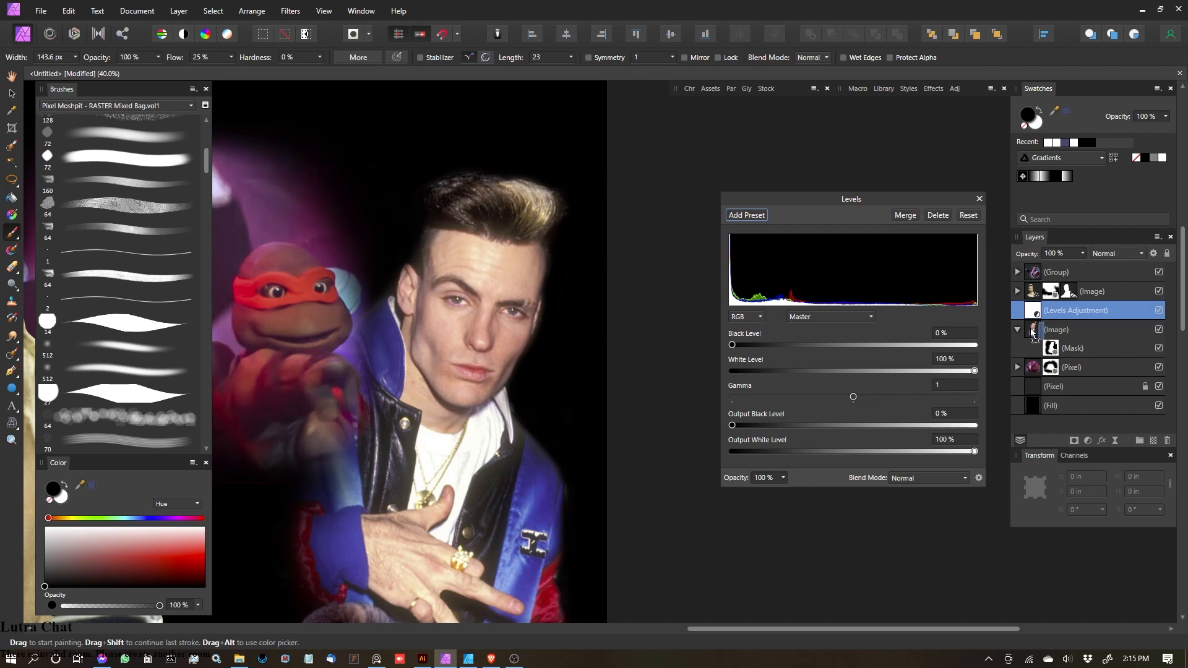
pyautogui.moveTo(1032, 331); pyautogui.dragTo(1030, 329)
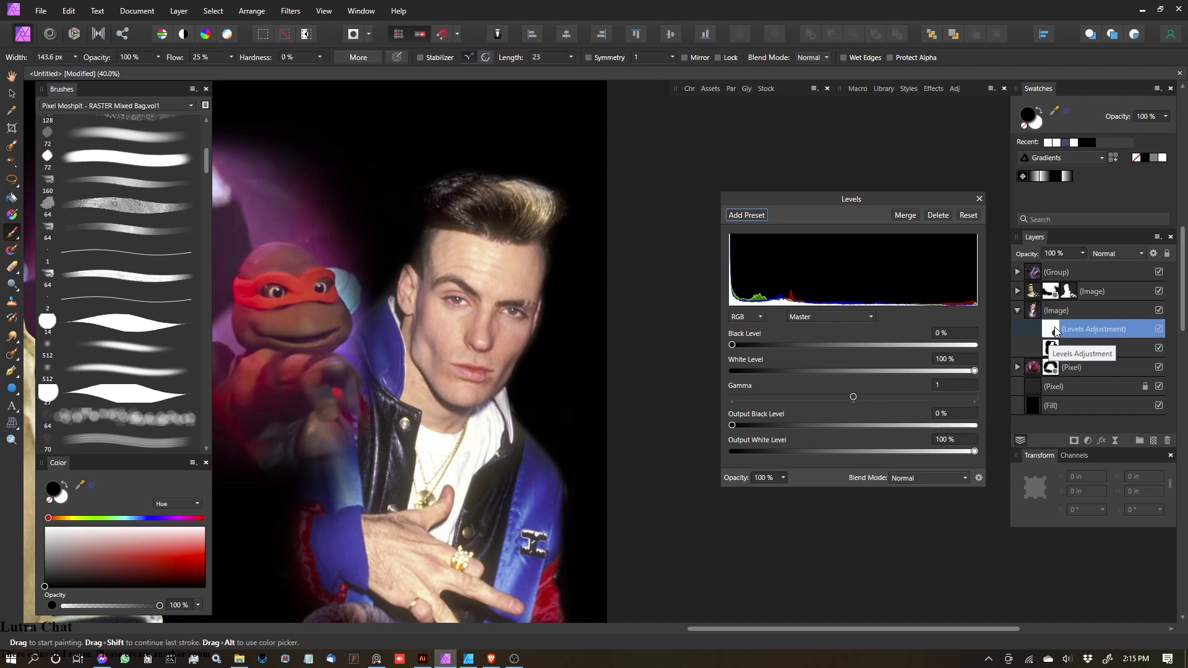
pyautogui.click(1047, 328)
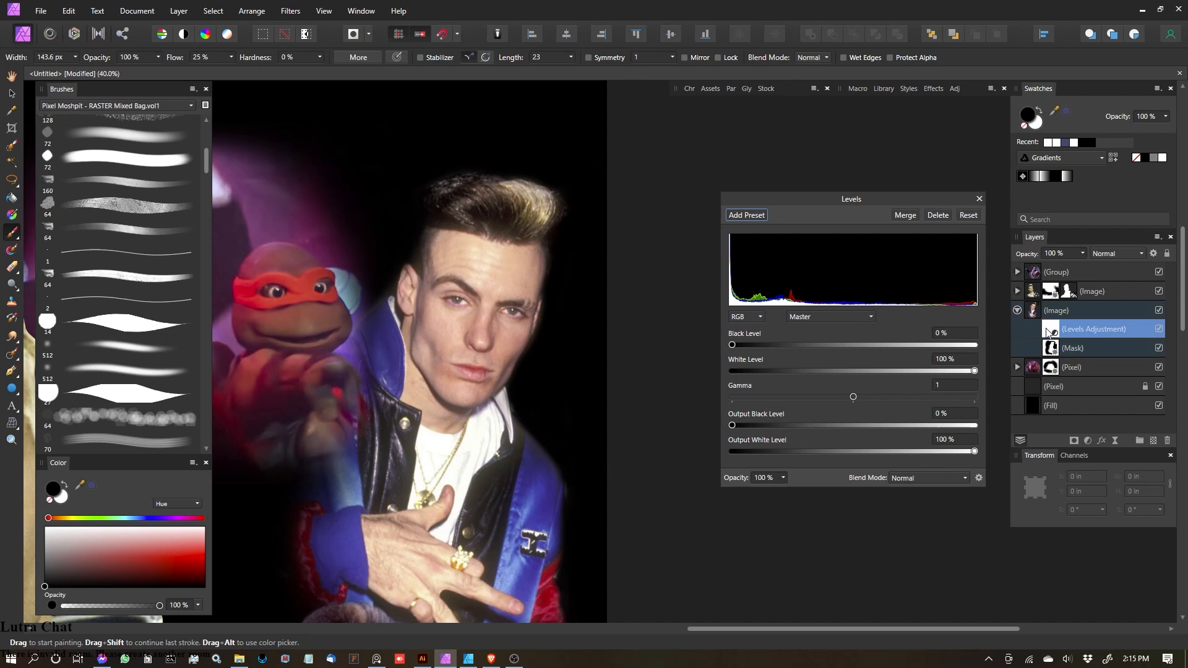
# Step: Switch the Levels adjustment to the Alpha channel and raise its black level to 21%
pyautogui.click(804, 317)
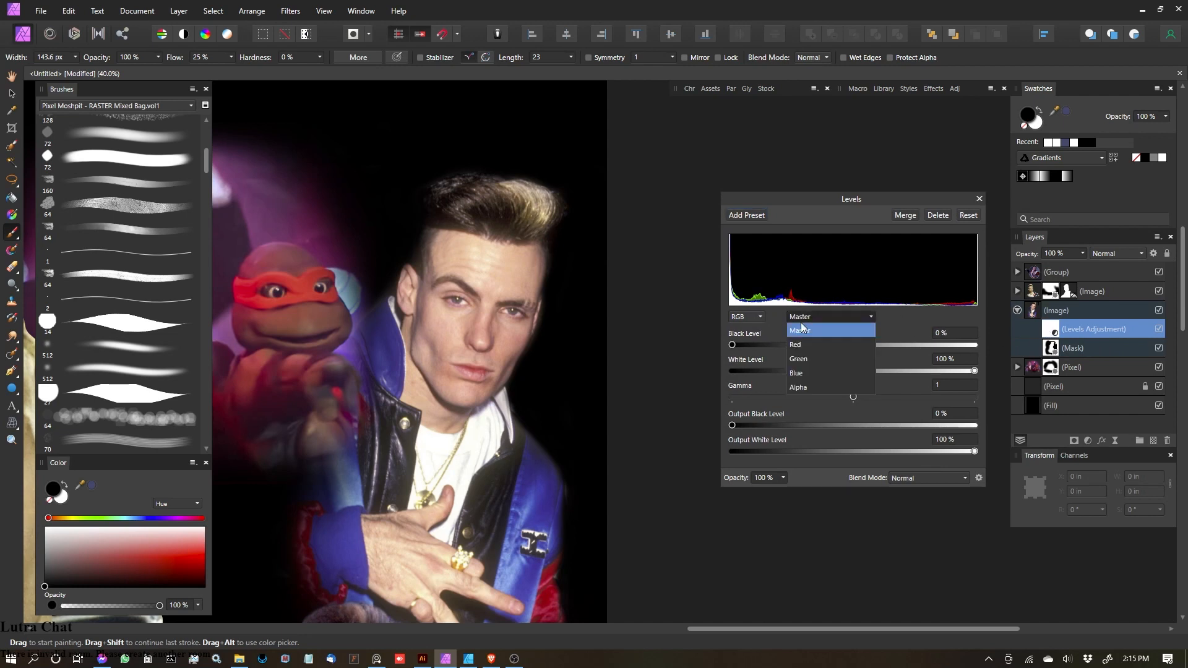
pyautogui.click(804, 388)
pyautogui.scroll(3, 420, 301)
pyautogui.moveTo(510, 303); pyautogui.dragTo(583, 358)
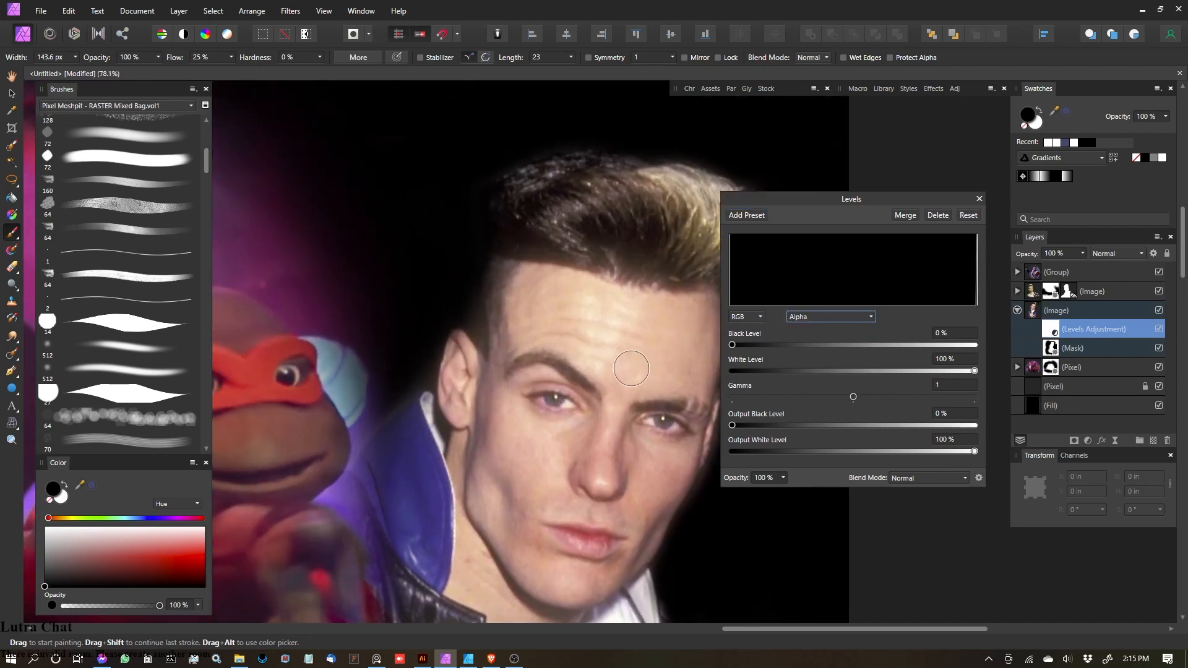
pyautogui.moveTo(742, 344)
pyautogui.mouseDown()
pyautogui.moveTo(803, 353)
pyautogui.moveTo(783, 350)
pyautogui.mouseUp()
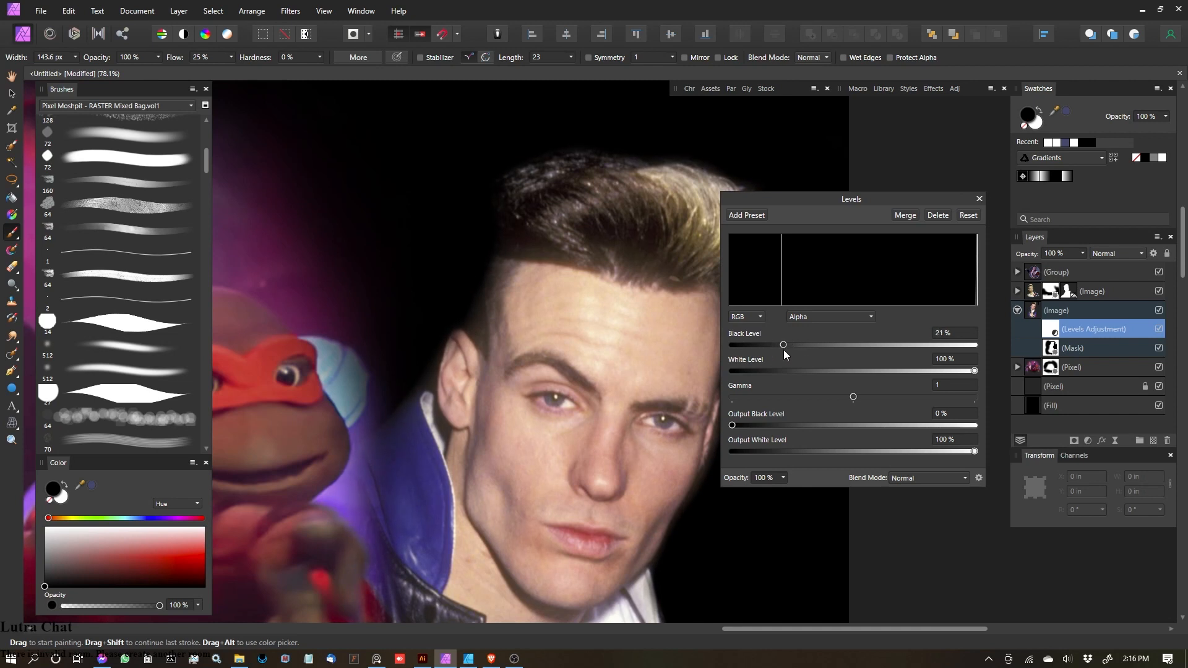
# Step: Lower the Alpha channel's white level to 88% and close the Levels settings
pyautogui.scroll(-5, 457, 344)
pyautogui.moveTo(974, 371); pyautogui.dragTo(949, 372)
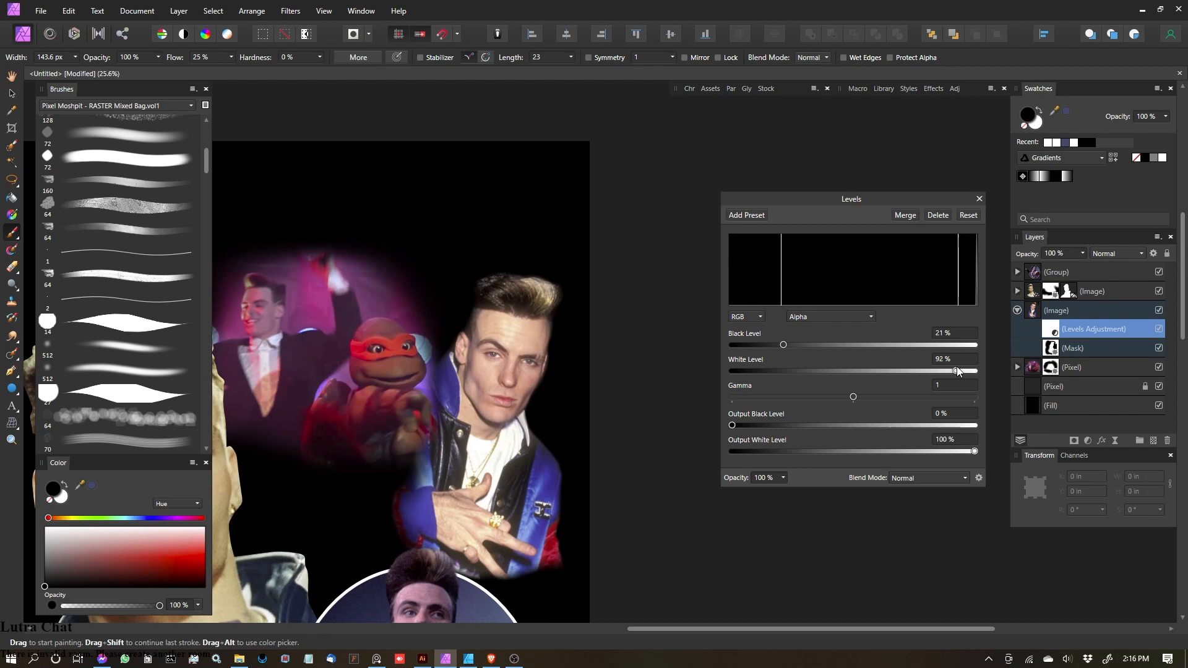
pyautogui.scroll(-3, 566, 364)
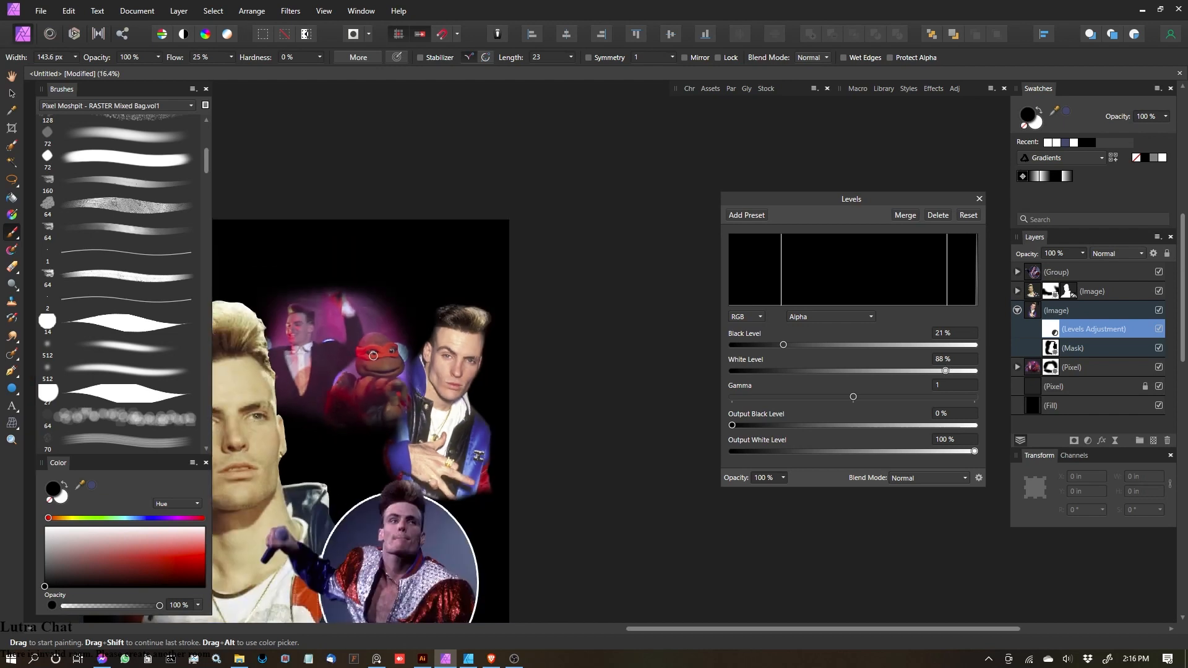
pyautogui.click(979, 200)
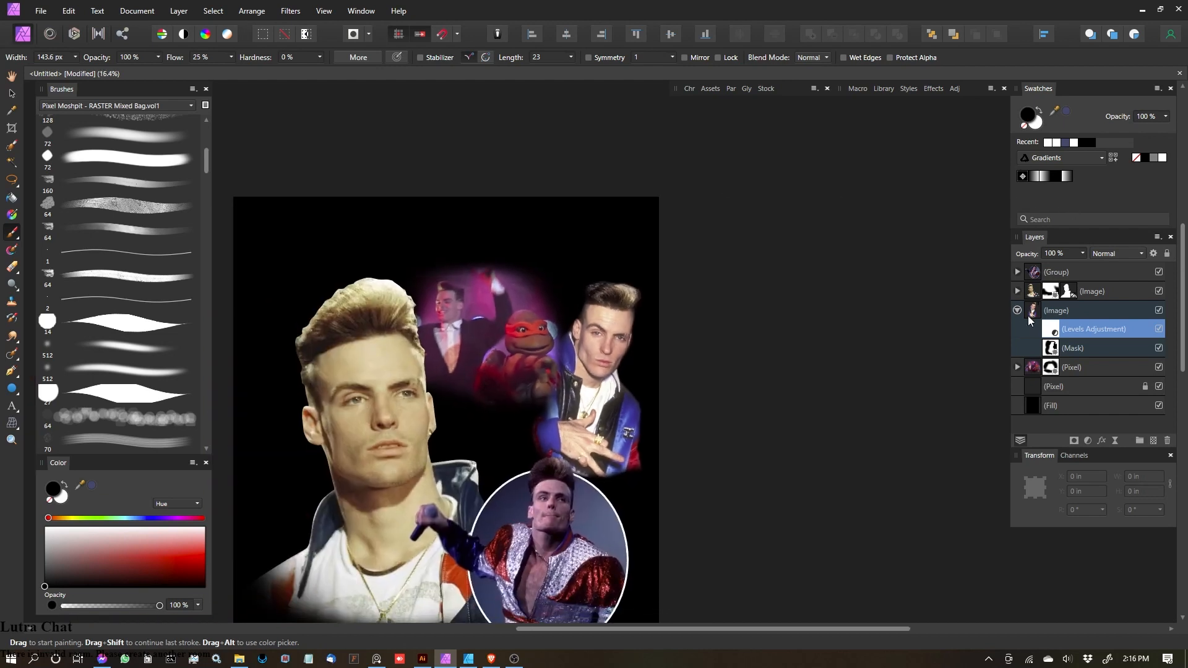
# Step: Collapse the blue-jacket portrait's layer, then enlarge the portrait proportionally to about 5.1 × 6.85 in and nudge it slightly up and left
pyautogui.click(1017, 310)
pyautogui.scroll(2, 758, 346)
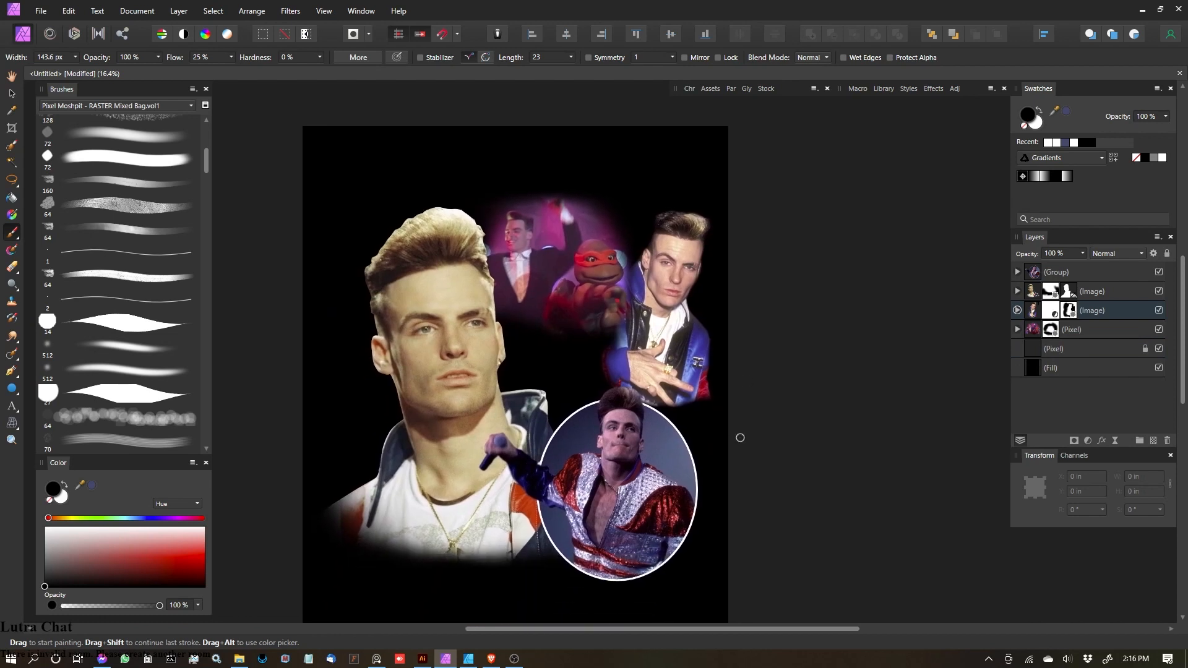
pyautogui.press('v')
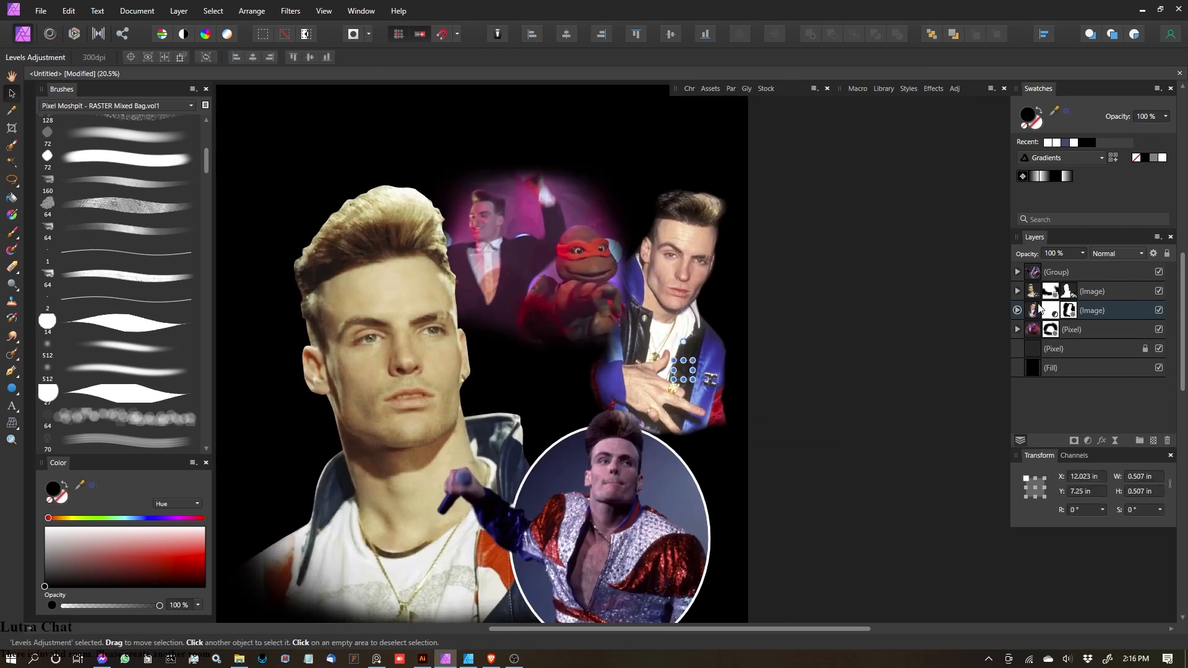
pyautogui.click(1091, 309)
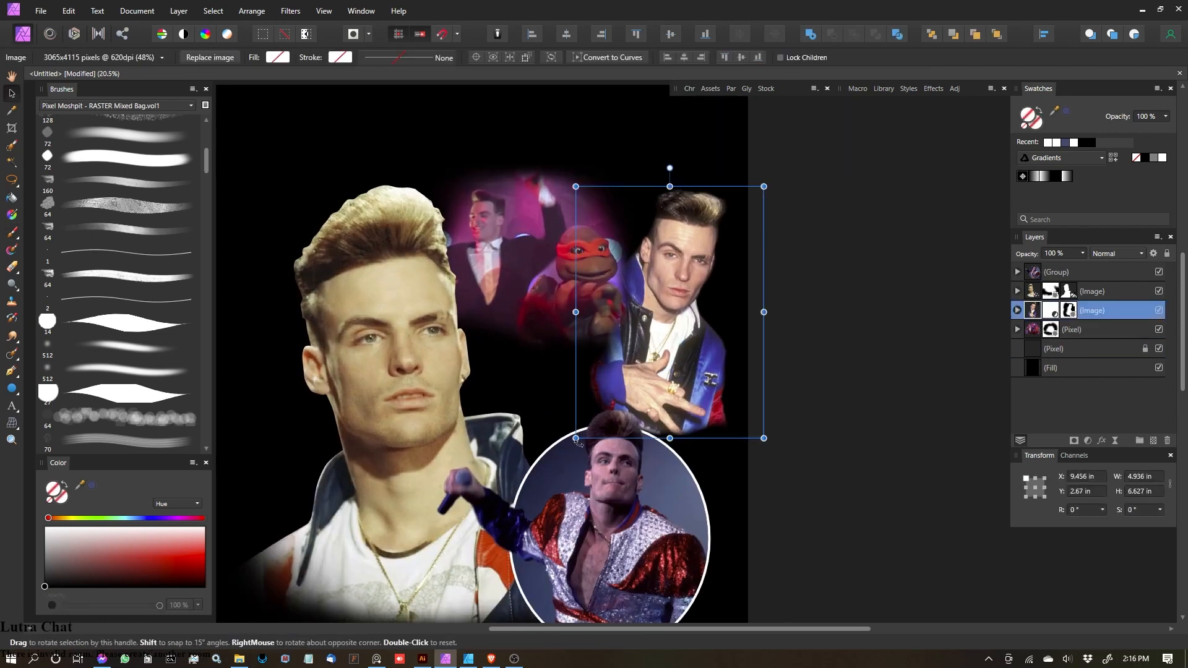
pyautogui.moveTo(571, 441); pyautogui.dragTo(565, 449)
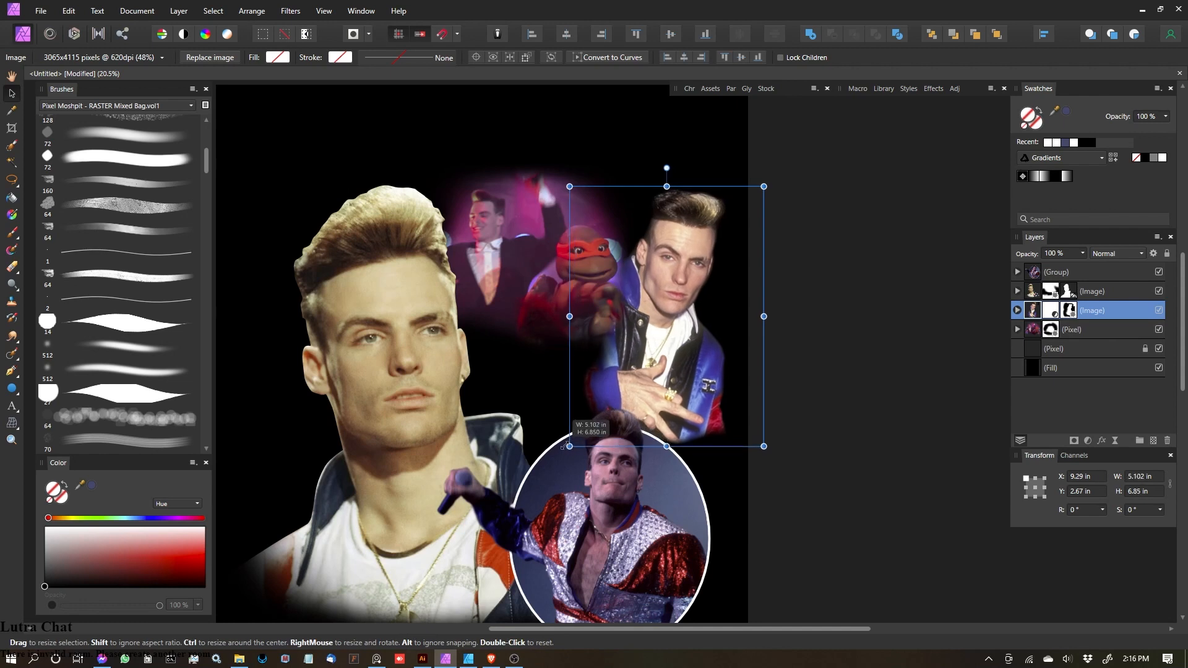
pyautogui.moveTo(707, 386); pyautogui.dragTo(708, 385)
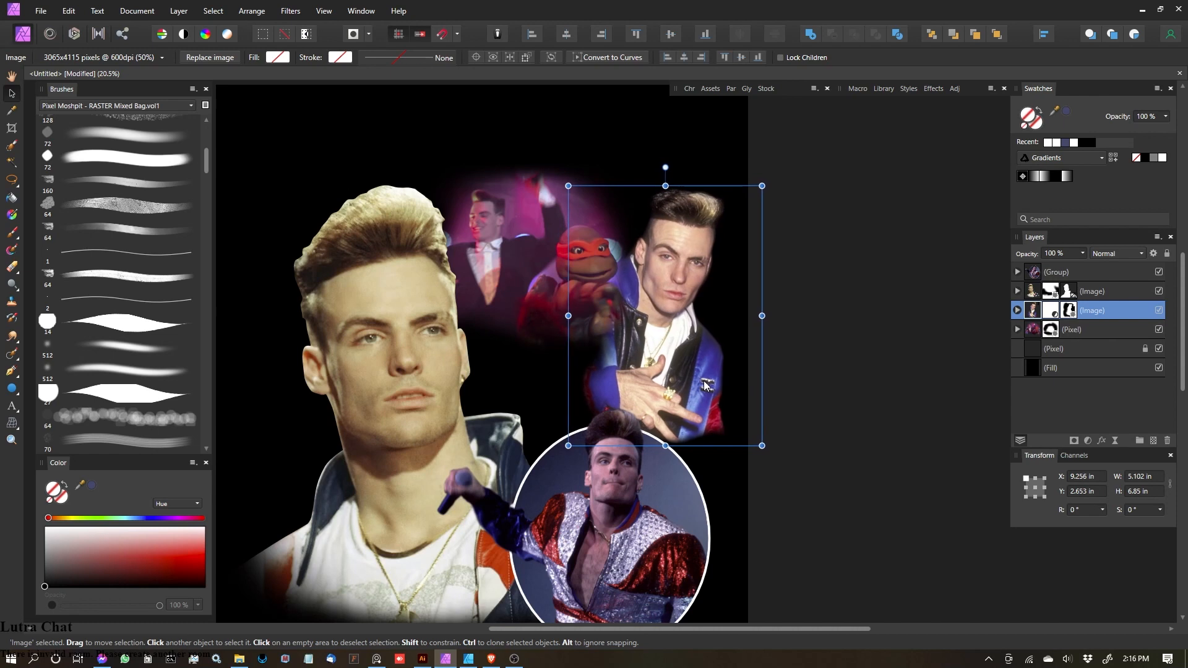
pyautogui.scroll(5, 663, 293)
pyautogui.scroll(-5, 682, 365)
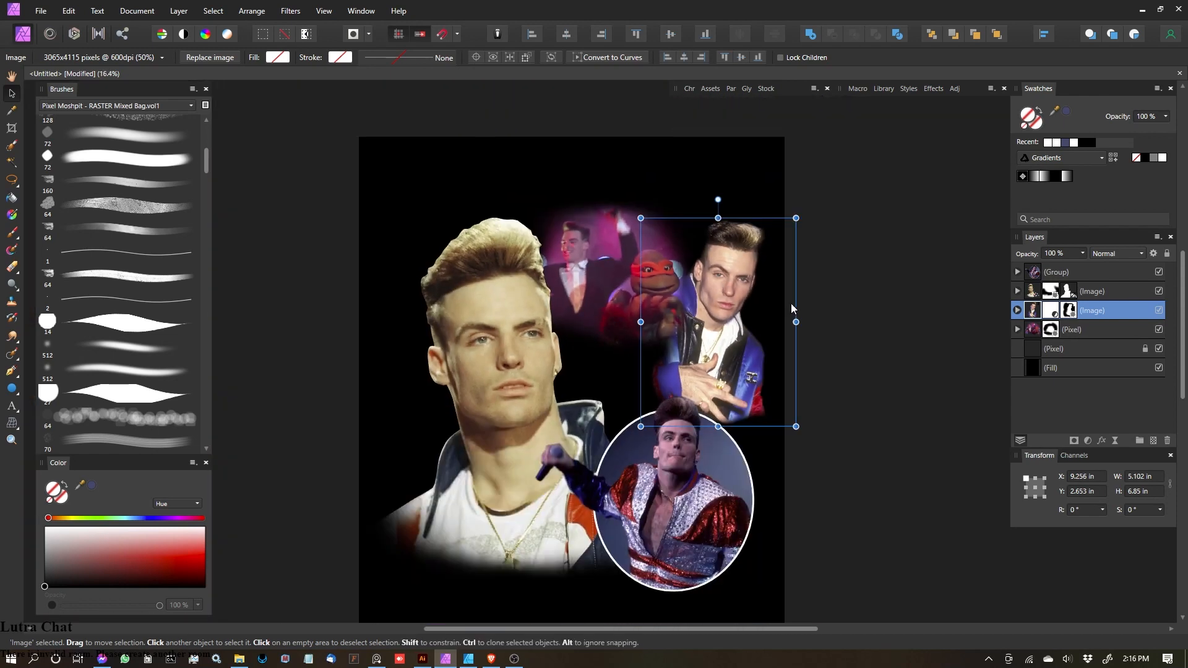
pyautogui.click(914, 372)
pyautogui.scroll(1, 673, 334)
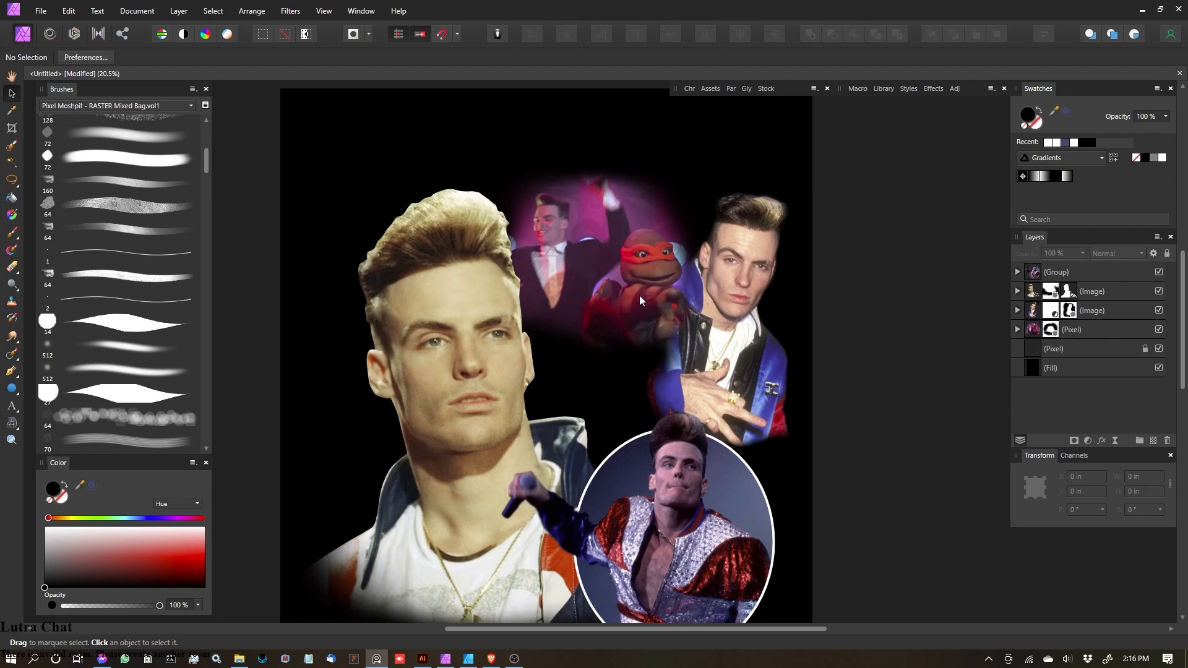
# Step: Paste the copied profile photo of the man in sunglasses directly above the masked stage-and-turtle Pixel layer and shift it slightly upward
pyautogui.click(1100, 328)
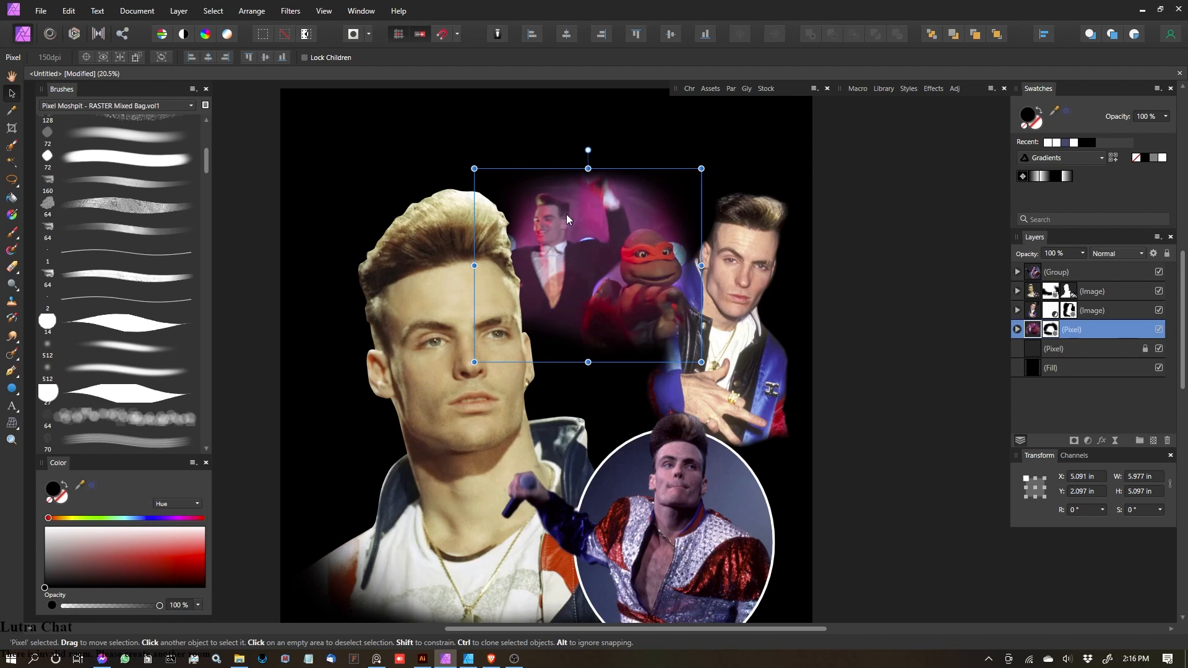
pyautogui.click(730, 346)
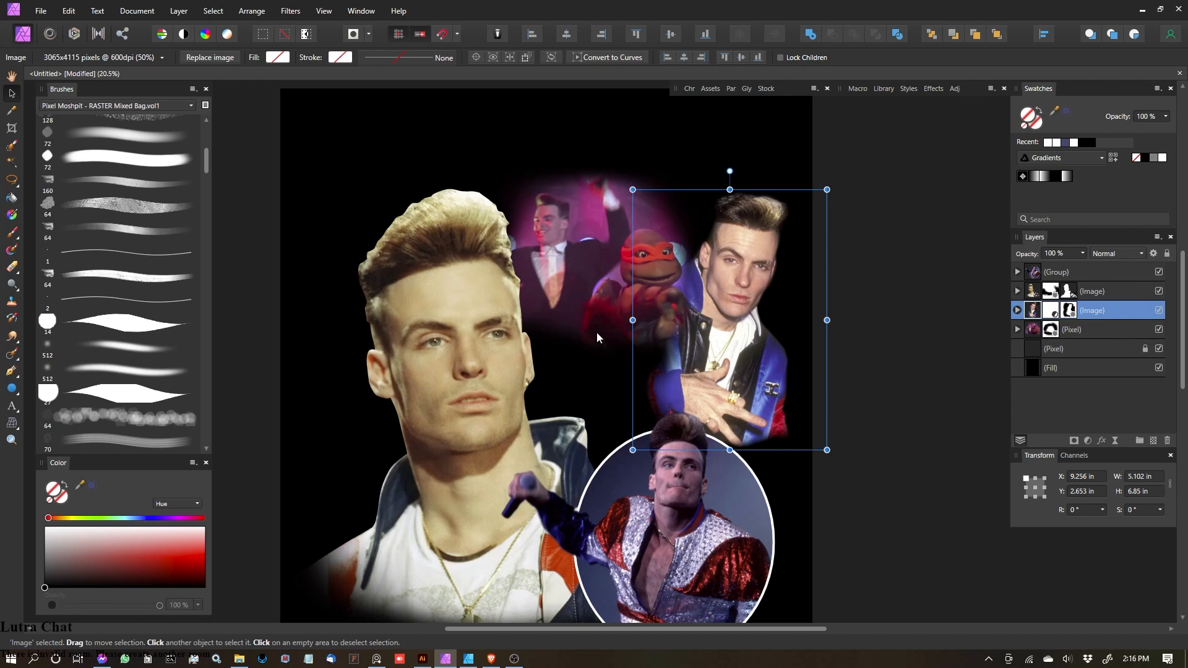
pyautogui.click(1080, 331)
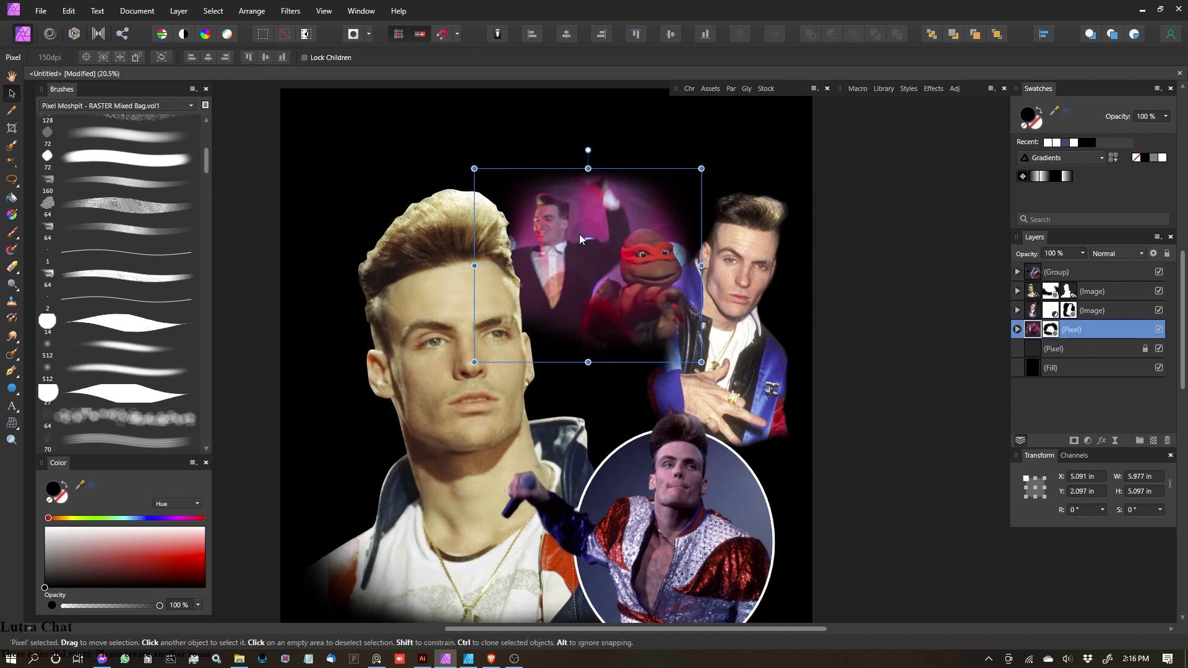
pyautogui.hotkey('ctrl', 'v')
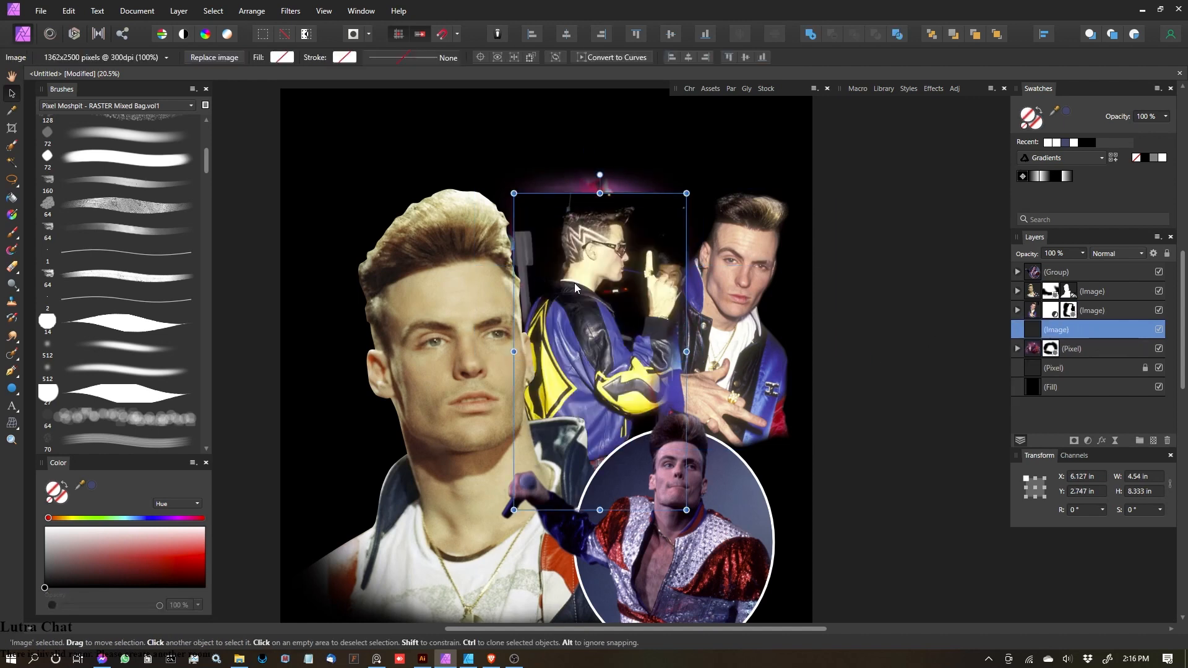
pyautogui.moveTo(609, 318)
pyautogui.mouseDown()
pyautogui.moveTo(618, 292)
pyautogui.moveTo(615, 306)
pyautogui.mouseUp()
pyautogui.scroll(2, 665, 256)
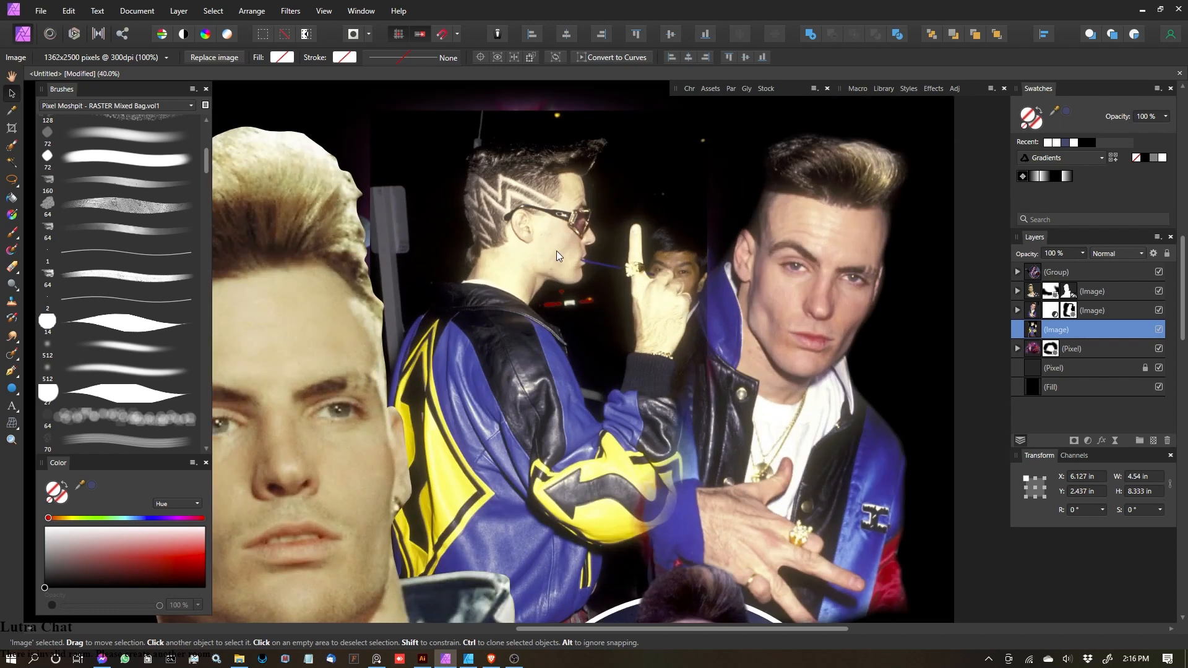
pyautogui.scroll(-4, 511, 186)
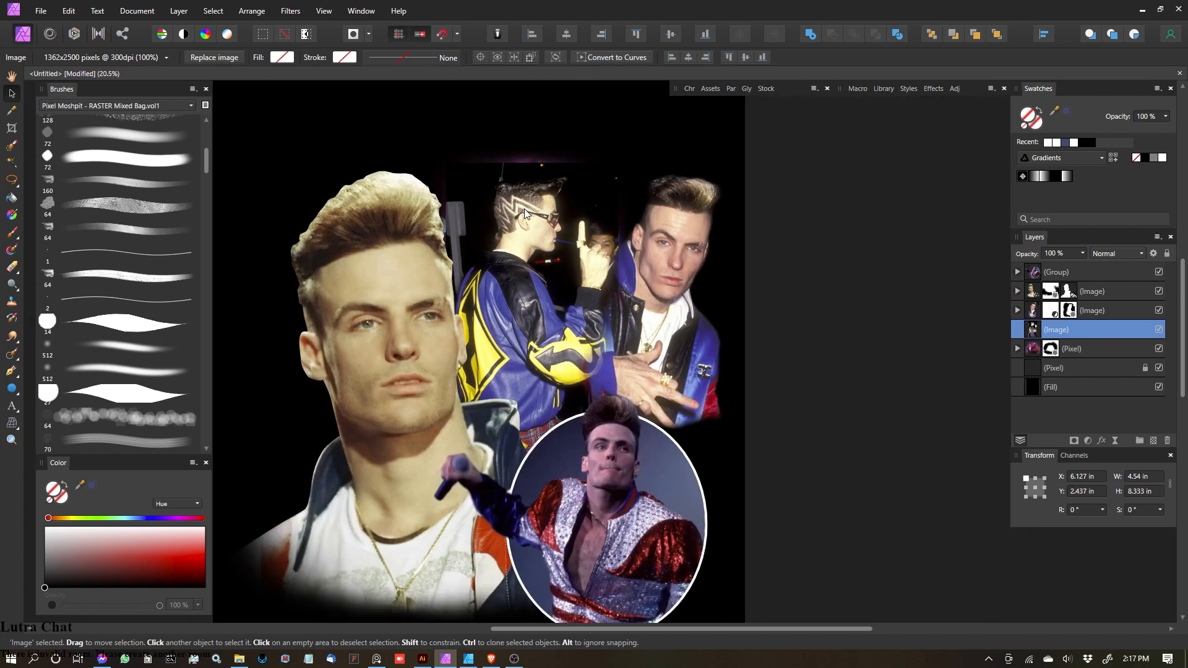
pyautogui.scroll(1, 531, 211)
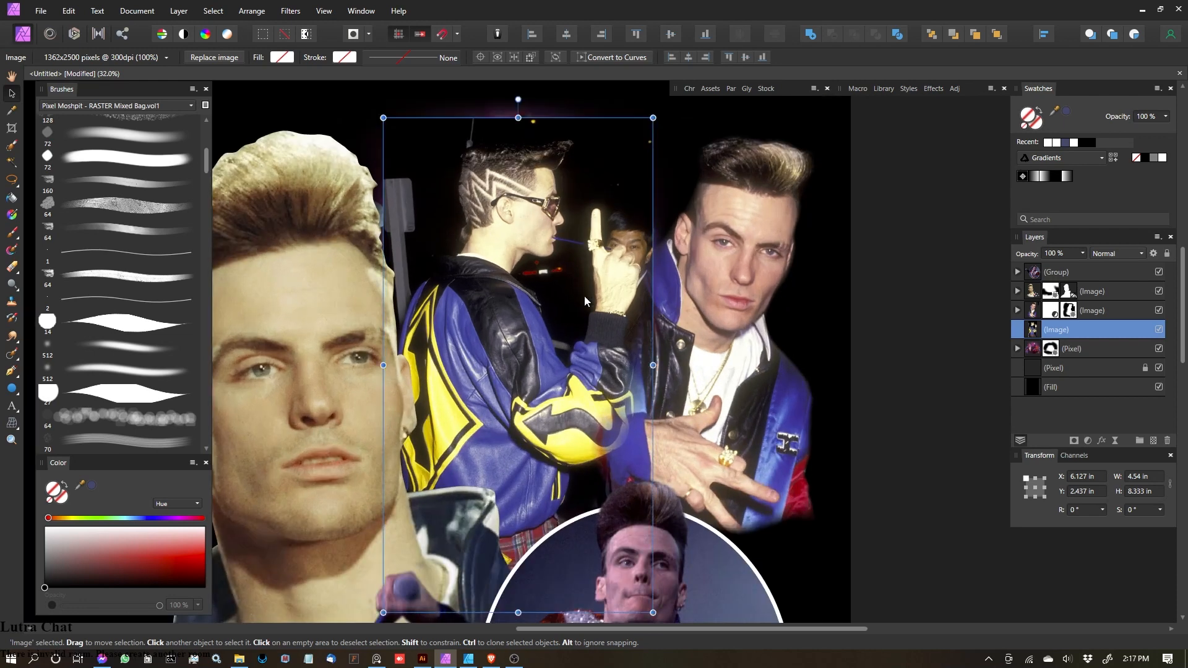
# Step: Position the profile photo between the two portraits at about X 5.92 in, Y 4.08 in, leaving the top of the stage image uncovered
pyautogui.moveTo(584, 295)
pyautogui.mouseDown()
pyautogui.moveTo(584, 461)
pyautogui.moveTo(576, 361)
pyautogui.moveTo(565, 377)
pyautogui.moveTo(579, 359)
pyautogui.moveTo(579, 223)
pyautogui.moveTo(577, 295)
pyautogui.mouseUp()
pyautogui.moveTo(599, 334); pyautogui.dragTo(657, 609)
pyautogui.moveTo(700, 451); pyautogui.dragTo(802, 408)
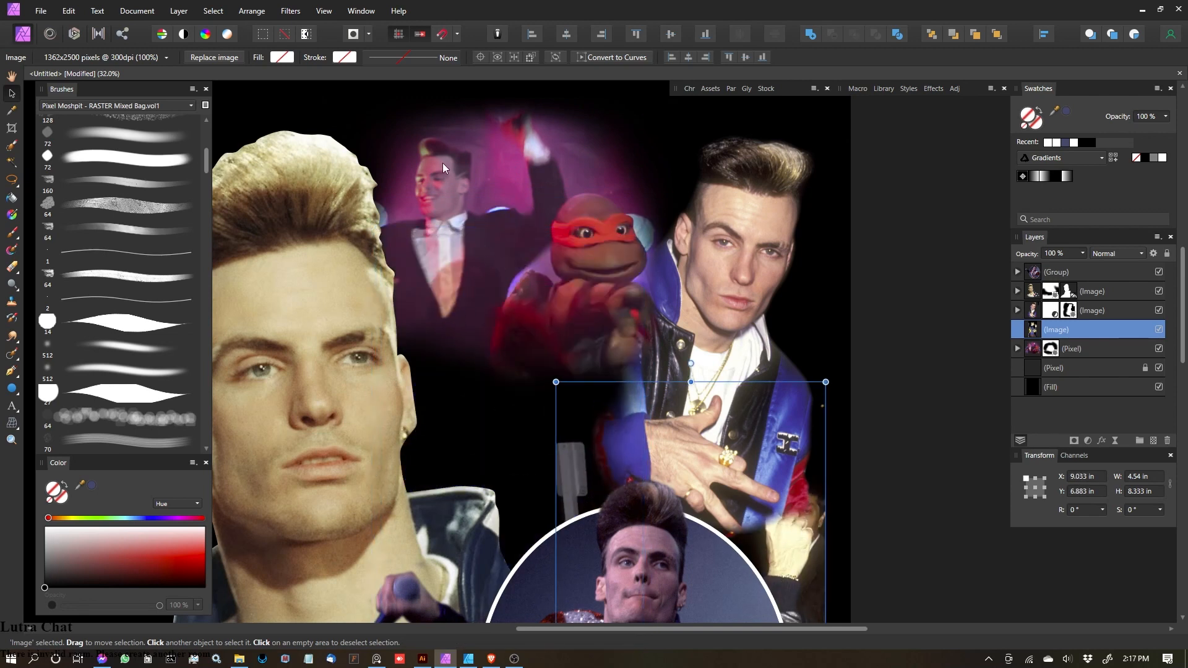
pyautogui.moveTo(689, 467); pyautogui.dragTo(508, 298)
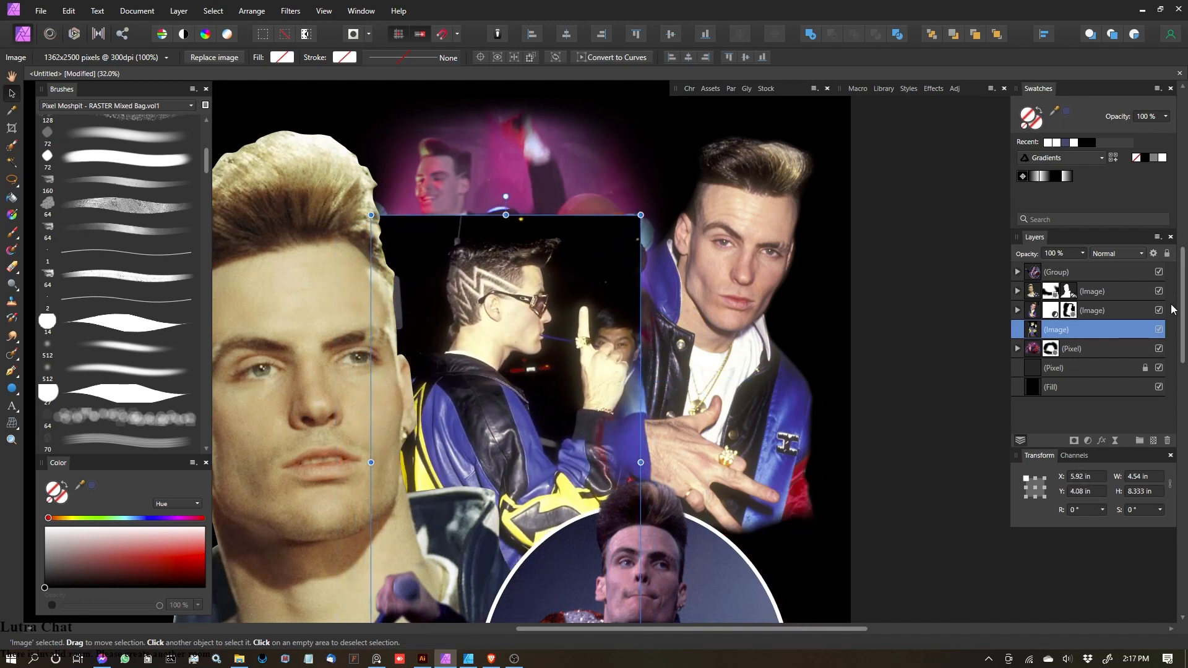
# Step: Add a mask to the profile photo and paint black with a large soft brush to hide its upper and finger-side background edges
pyautogui.click(1074, 440)
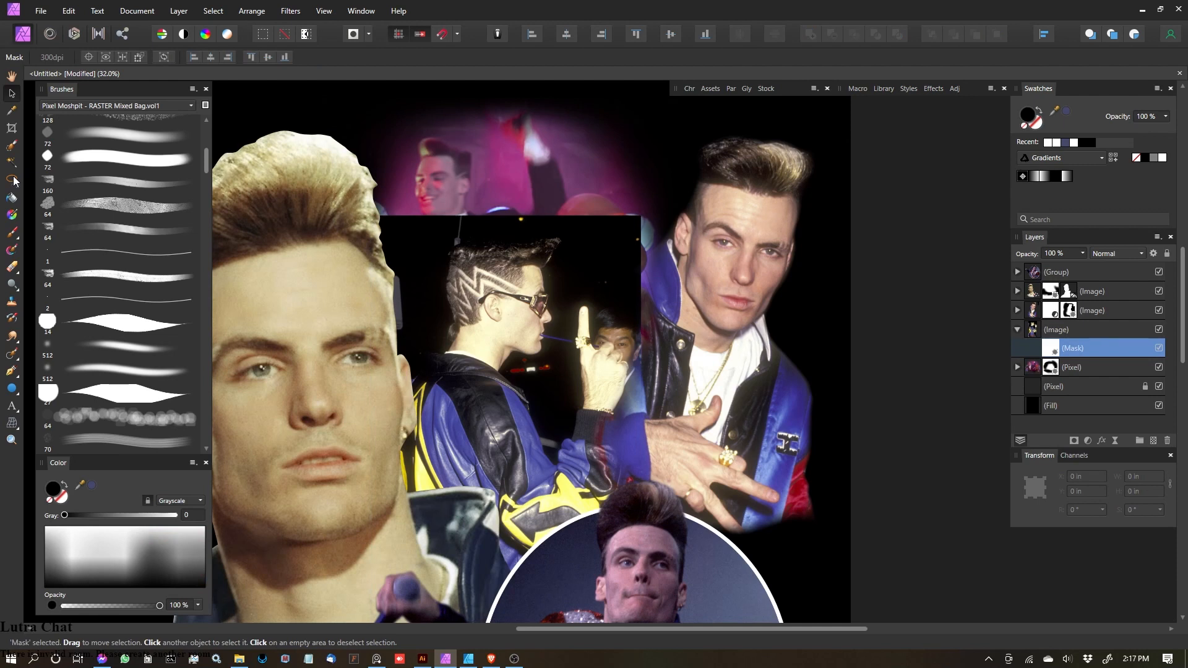
pyautogui.press('b')
pyautogui.moveTo(514, 311); pyautogui.dragTo(559, 349)
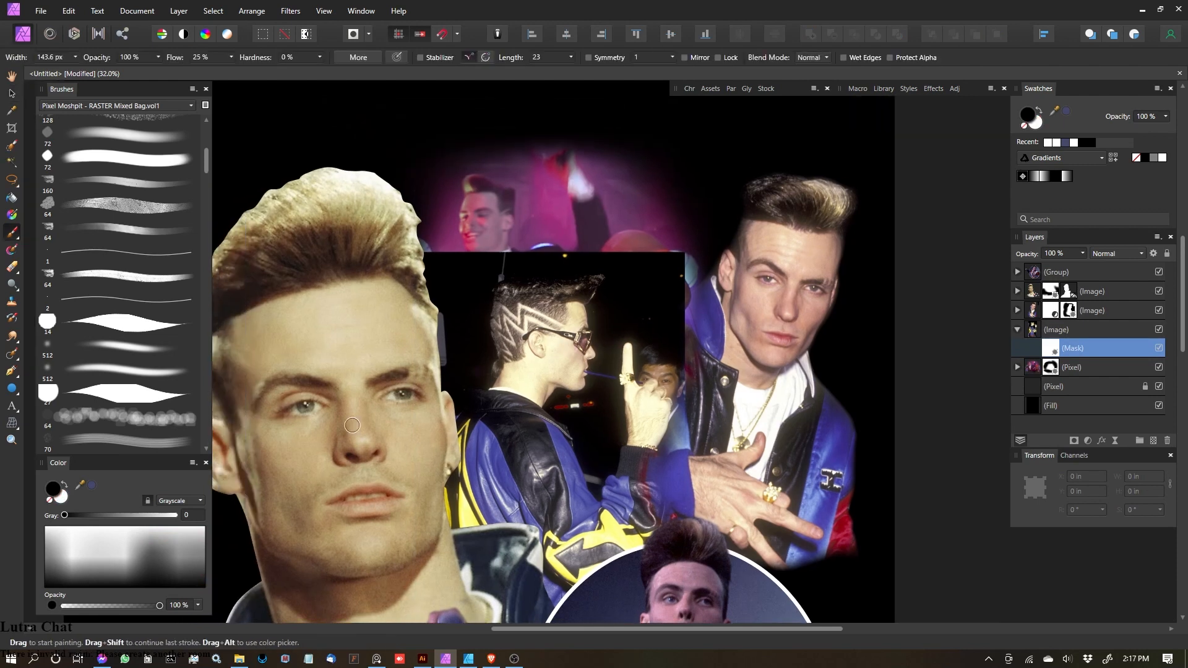
pyautogui.press('d')
pyautogui.press(']')
pyautogui.press(']')
pyautogui.press(']')
pyautogui.moveTo(428, 413)
pyautogui.mouseDown()
pyautogui.moveTo(438, 254)
pyautogui.moveTo(489, 247)
pyautogui.moveTo(440, 242)
pyautogui.moveTo(683, 259)
pyautogui.moveTo(672, 297)
pyautogui.moveTo(677, 355)
pyautogui.mouseUp()
pyautogui.press(']')
pyautogui.press(']')
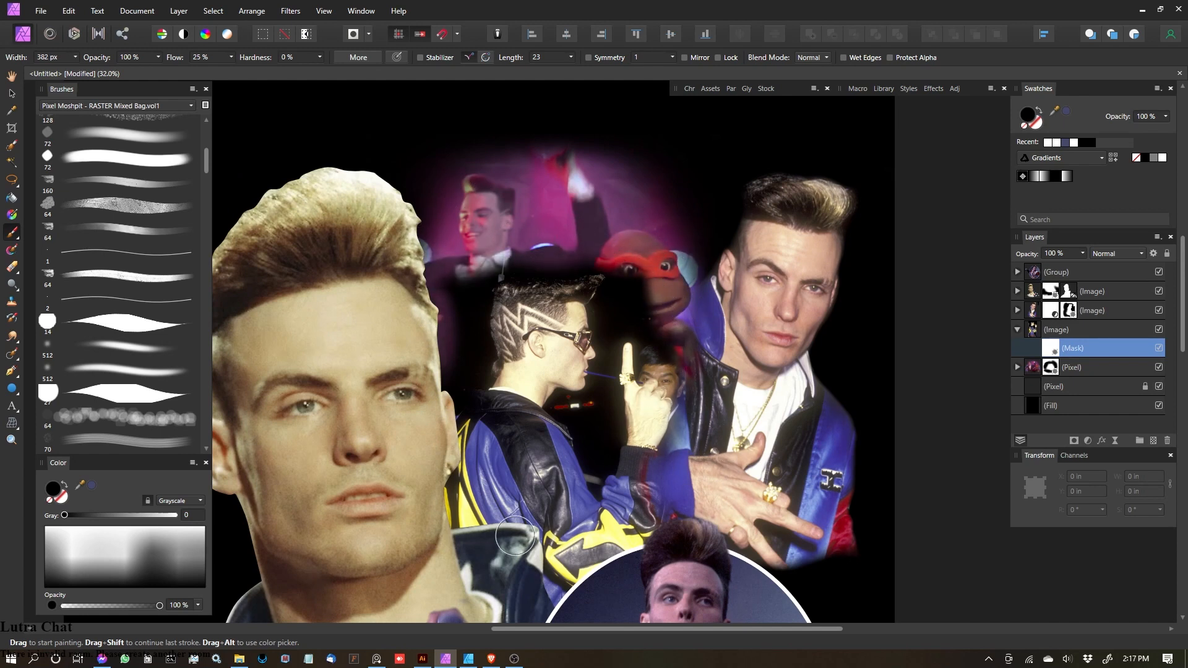
pyautogui.hotkey('ctrl', '=')
pyautogui.moveTo(546, 442); pyautogui.dragTo(432, 381)
# Step: Mask out the bystander's face beside the raised finger and knuckles with a small soft brush of about 33 to 54 px
pyautogui.press('[')
pyautogui.press('[')
pyautogui.press('[')
pyautogui.press('[')
pyautogui.press('[')
pyautogui.press('[')
pyautogui.press('[')
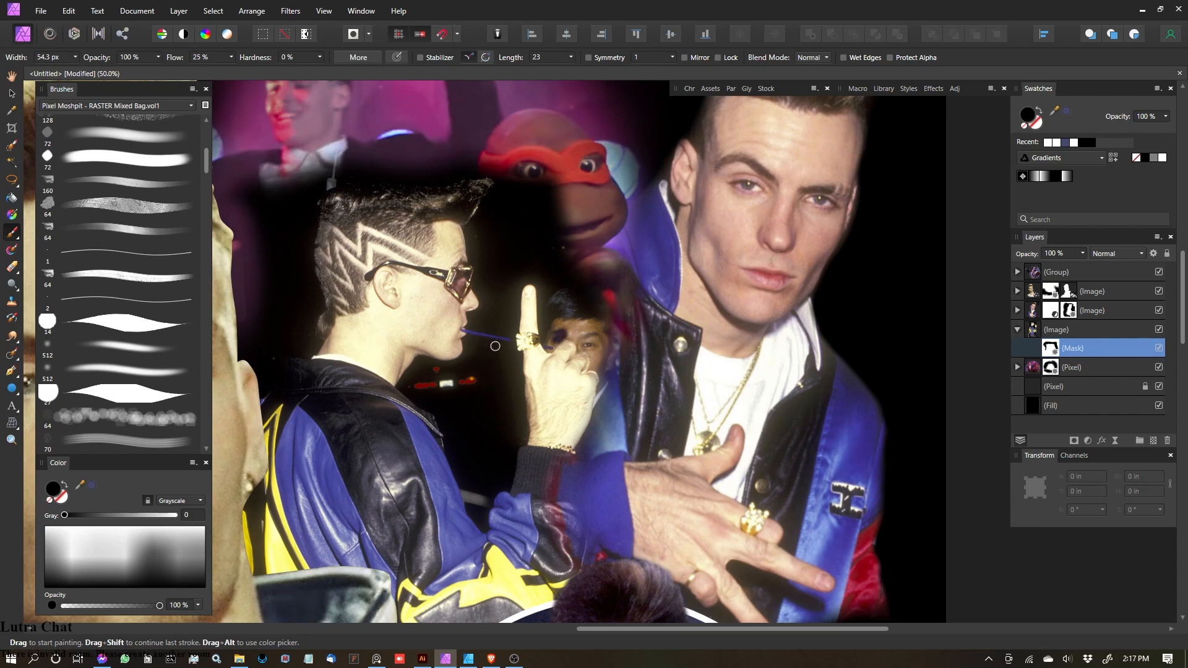
pyautogui.hotkey('ctrl', '=')
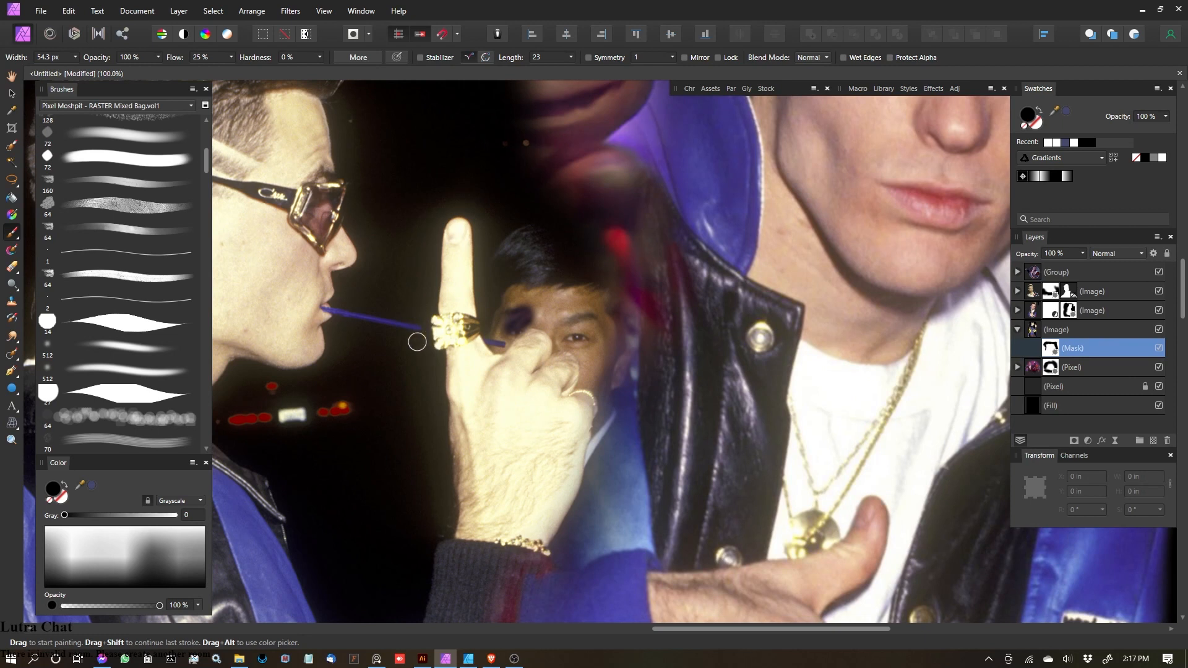
pyautogui.hotkey('ctrl', '-')
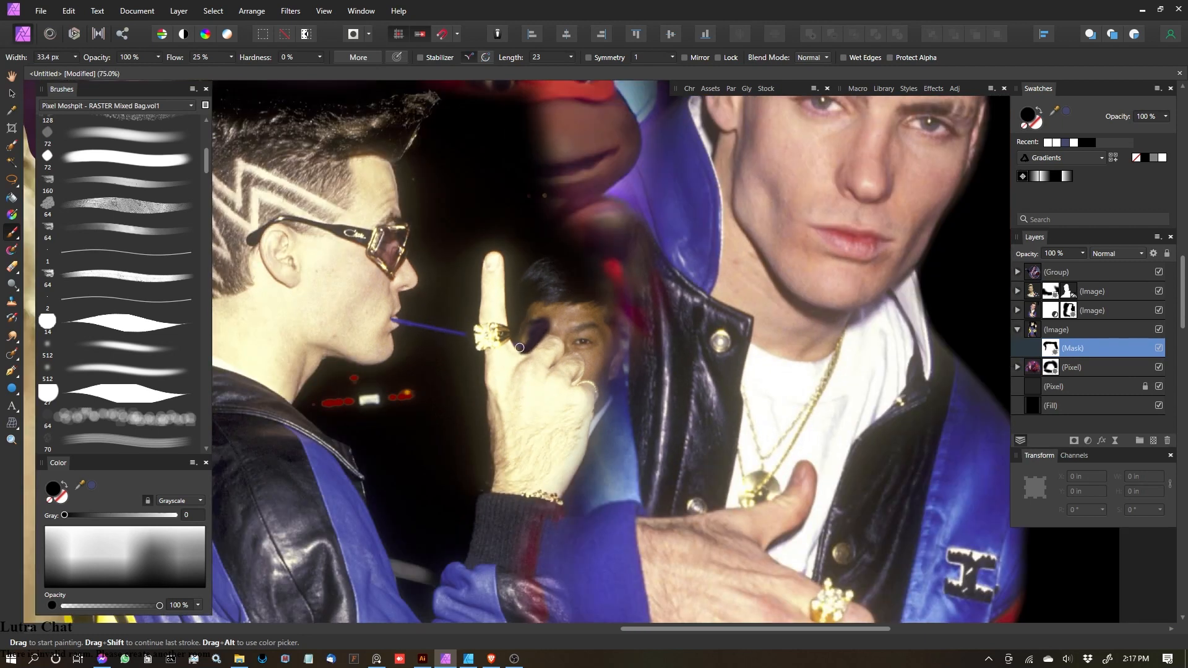
pyautogui.moveTo(511, 237)
pyautogui.mouseDown()
pyautogui.moveTo(519, 341)
pyautogui.moveTo(552, 288)
pyautogui.moveTo(526, 320)
pyautogui.moveTo(549, 330)
pyautogui.mouseUp()
pyautogui.press('[')
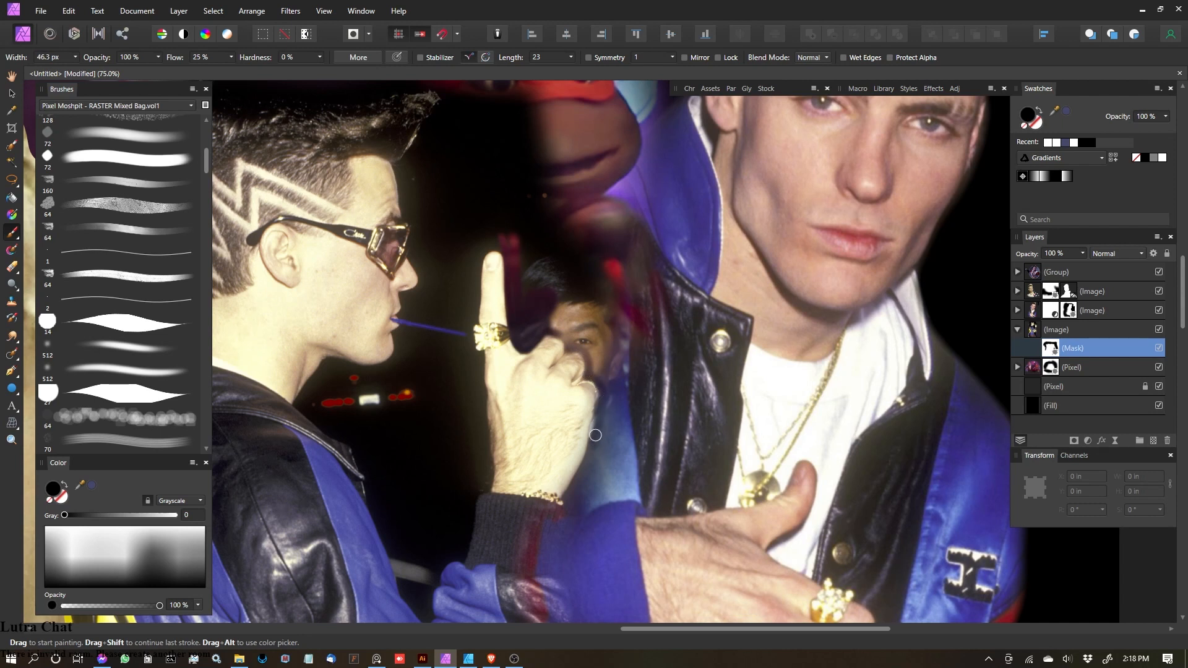
# Step: Paint out the rest of the bystander and the dark background behind the raised hand with a larger soft brush
pyautogui.press(']')
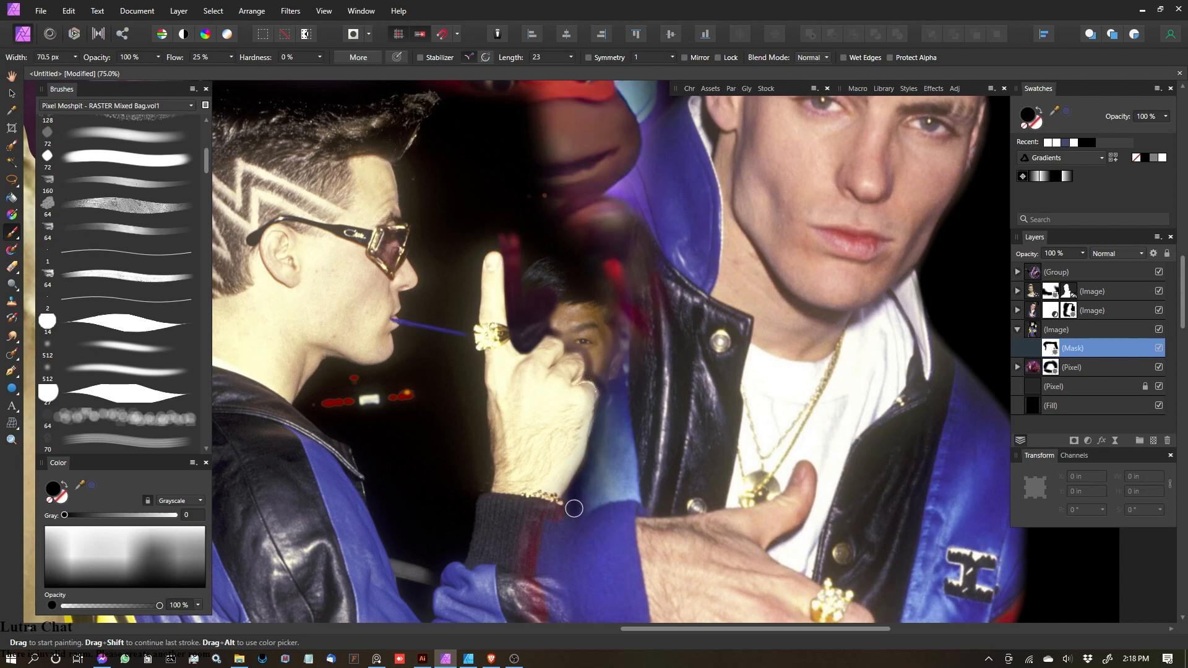
pyautogui.moveTo(632, 363)
pyautogui.mouseDown()
pyautogui.moveTo(616, 344)
pyautogui.moveTo(602, 375)
pyautogui.moveTo(594, 340)
pyautogui.moveTo(544, 318)
pyautogui.moveTo(576, 287)
pyautogui.mouseUp()
pyautogui.press(']')
pyautogui.press(']')
pyautogui.press(']')
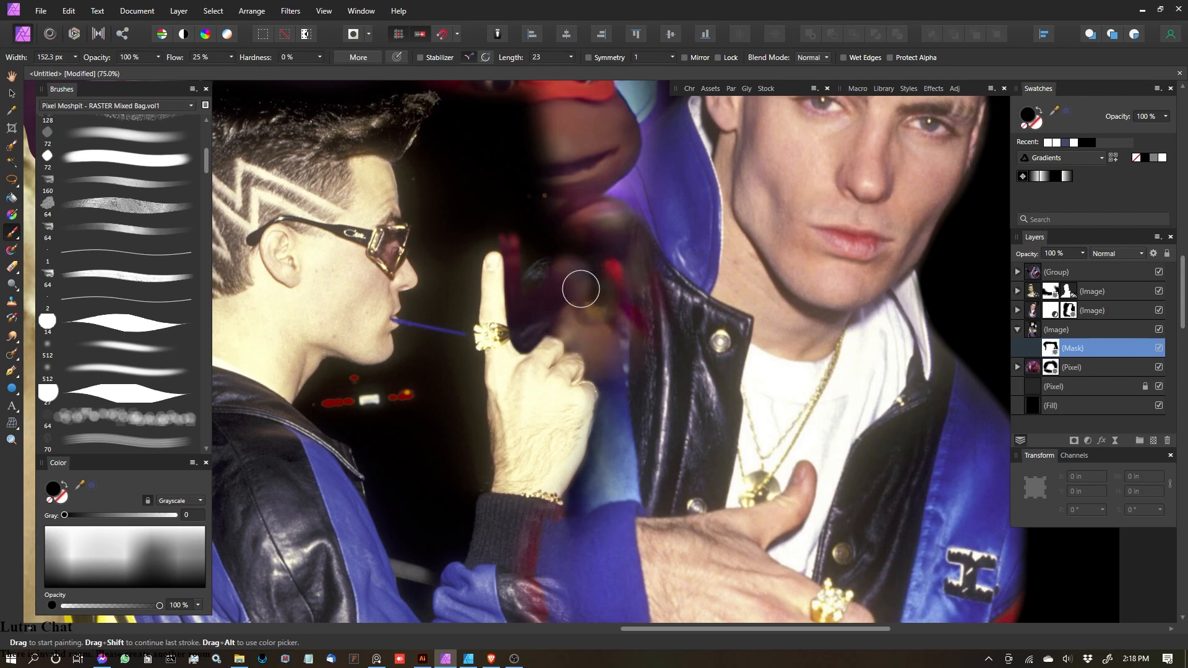
pyautogui.press(']')
pyautogui.moveTo(657, 423)
pyautogui.mouseDown()
pyautogui.moveTo(643, 401)
pyautogui.moveTo(612, 200)
pyautogui.moveTo(538, 244)
pyautogui.mouseUp()
pyautogui.press('[')
pyautogui.press('[')
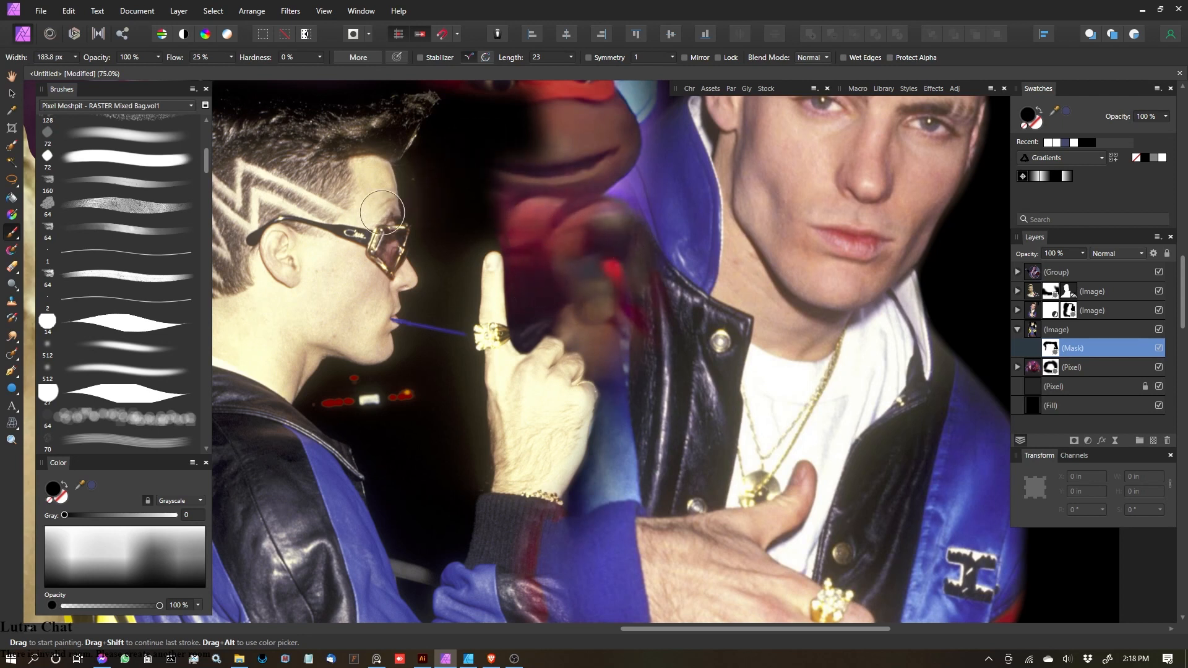
# Step: Mask the dark background around the raised fingertip and between it and the face with a soft brush of about 120 px
pyautogui.moveTo(386, 201); pyautogui.dragTo(484, 239)
pyautogui.press('[')
pyautogui.press('[')
pyautogui.press('[')
pyautogui.press('[')
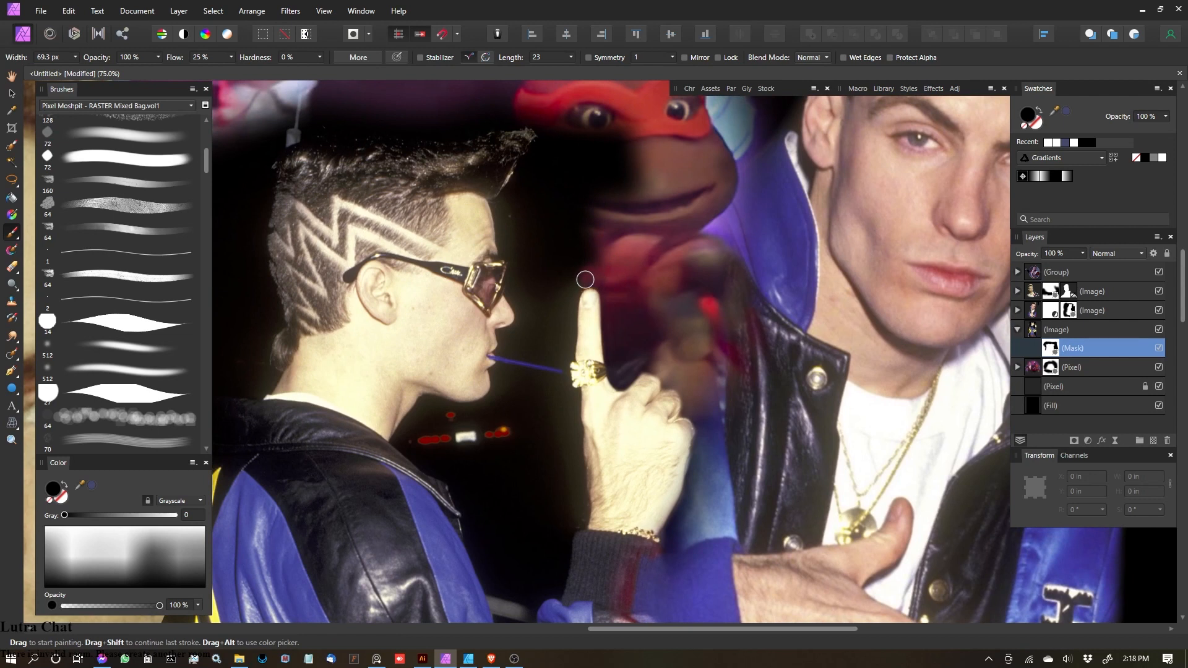
pyautogui.press(']')
pyautogui.press(']')
pyautogui.press(']')
pyautogui.press(']')
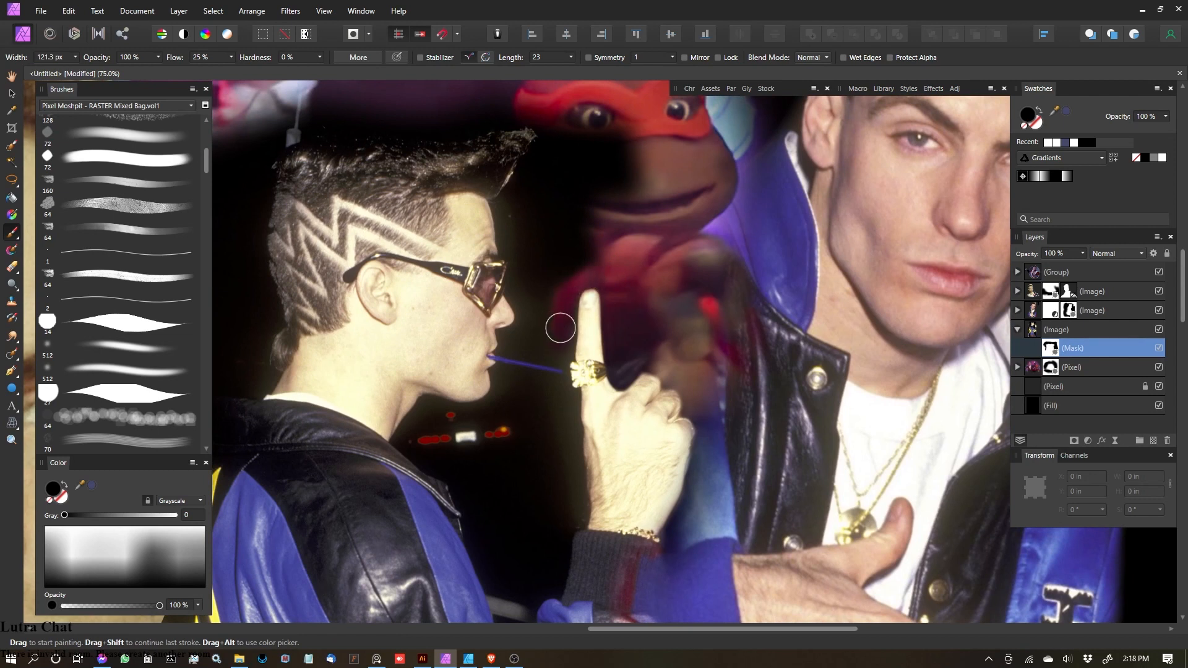
pyautogui.moveTo(543, 334); pyautogui.dragTo(549, 208)
pyautogui.press(']')
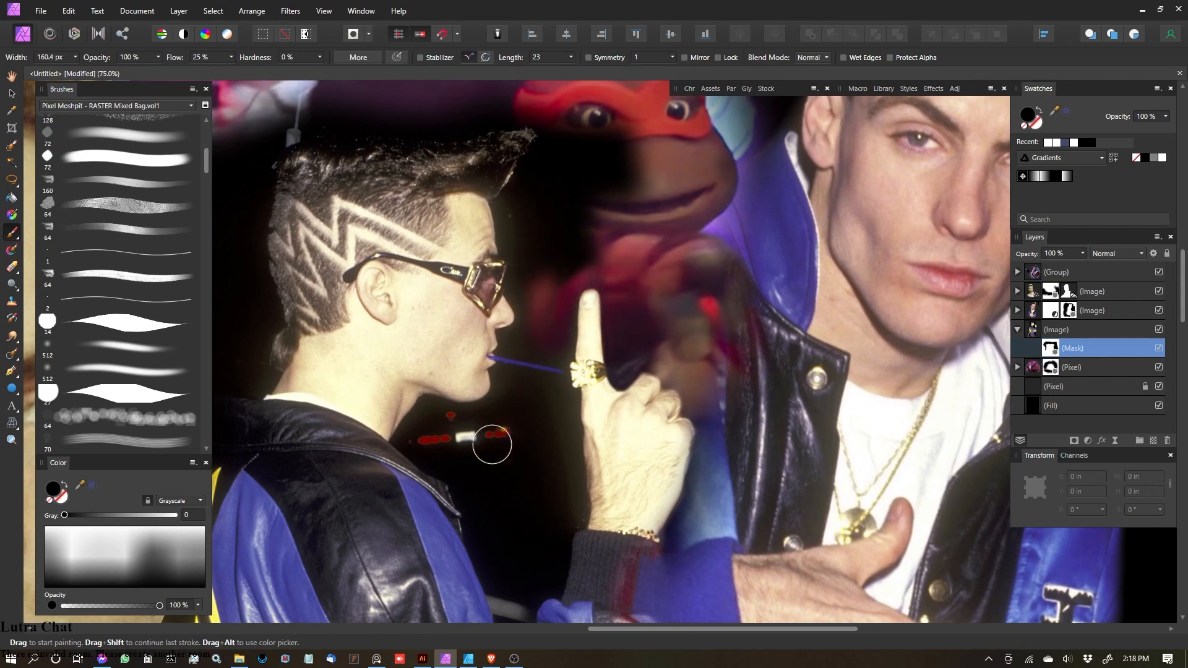
# Step: Paint out the red and white lights between the jacket collar and the raised hand with a soft brush of about 160 px
pyautogui.moveTo(448, 433)
pyautogui.mouseDown()
pyautogui.moveTo(474, 459)
pyautogui.moveTo(445, 417)
pyautogui.moveTo(495, 435)
pyautogui.moveTo(499, 419)
pyautogui.moveTo(469, 461)
pyautogui.mouseUp()
pyautogui.press('[')
pyautogui.press(']')
pyautogui.press(']')
pyautogui.press(']')
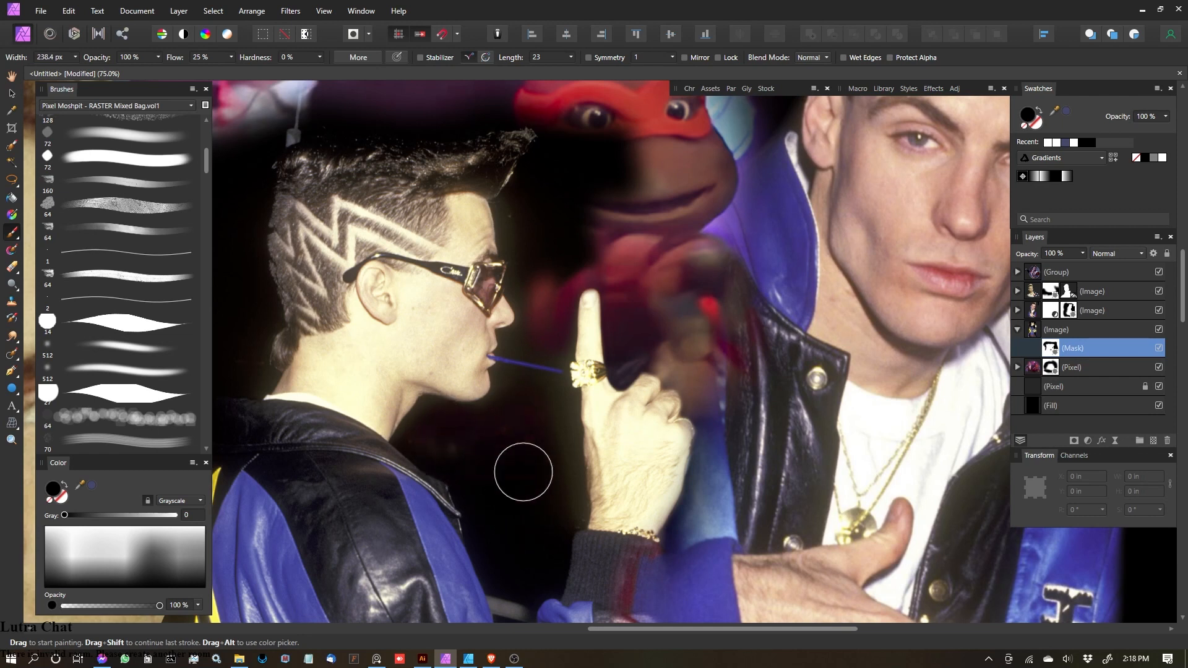
# Step: Mask the dark area between the man's face and the turtle with a reduced soft brush to bring back the turtle's head and chest
pyautogui.scroll(2, 383, 384)
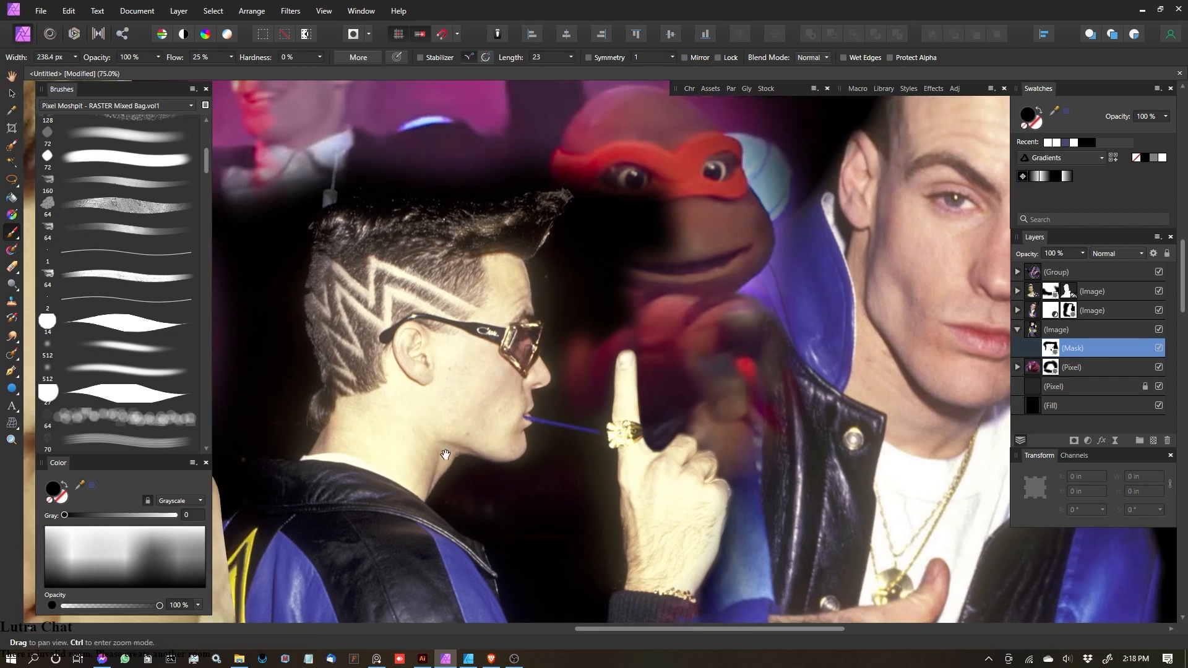
pyautogui.scroll(2, 556, 346)
pyautogui.press('[')
pyautogui.press('[')
pyautogui.press('[')
pyautogui.press('[')
pyautogui.moveTo(557, 417)
pyautogui.mouseDown()
pyautogui.moveTo(635, 337)
pyautogui.moveTo(587, 236)
pyautogui.mouseUp()
pyautogui.press('[')
pyautogui.press('[')
pyautogui.press('[')
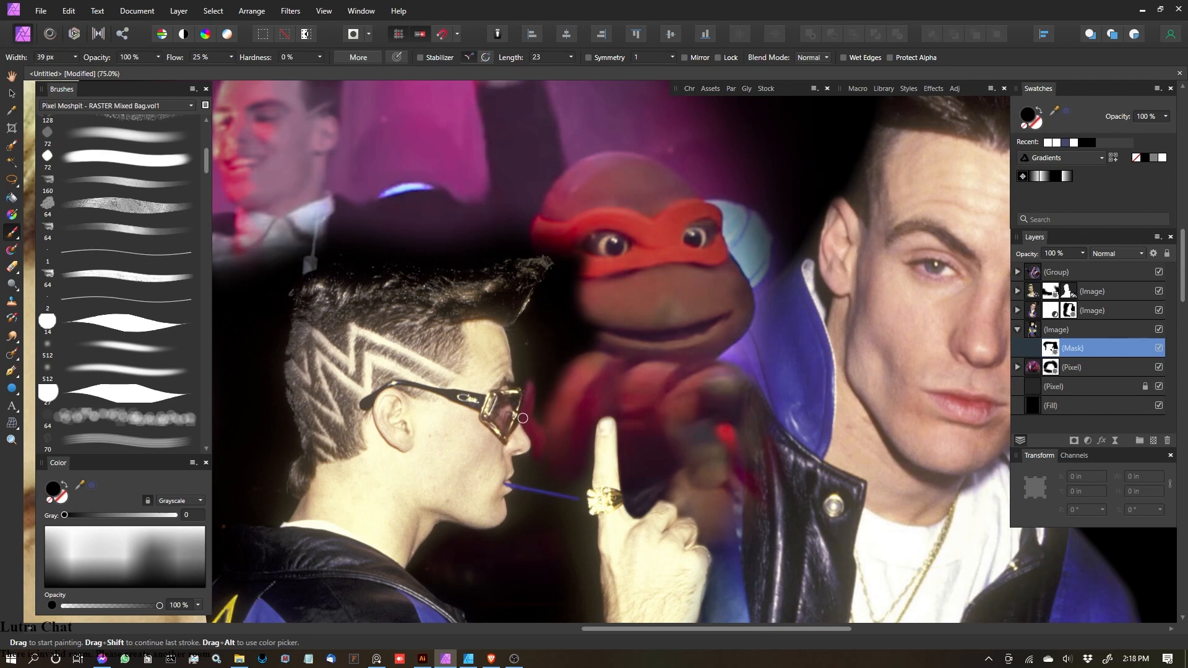
# Step: Mask closely along the profile's nose, forehead and hair front with a soft brush of about 40 to 48 px
pyautogui.press(']')
pyautogui.moveTo(539, 454)
pyautogui.mouseDown()
pyautogui.moveTo(561, 355)
pyautogui.moveTo(538, 422)
pyautogui.moveTo(537, 323)
pyautogui.mouseUp()
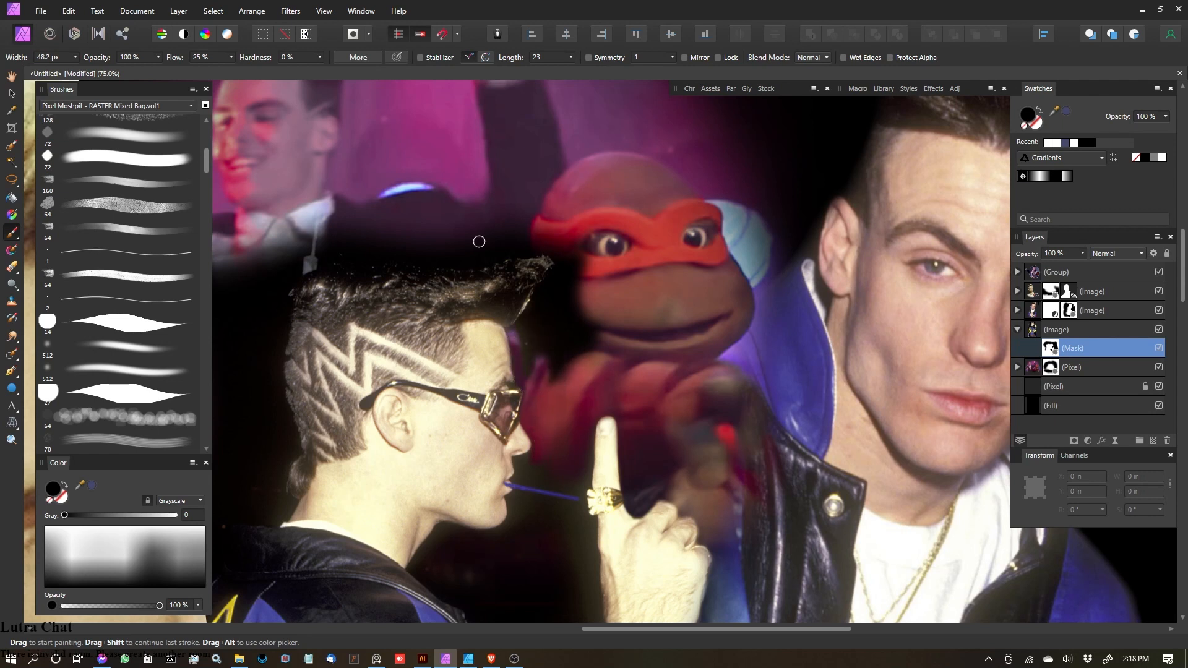
pyautogui.press(']')
pyautogui.moveTo(517, 327); pyautogui.dragTo(553, 274)
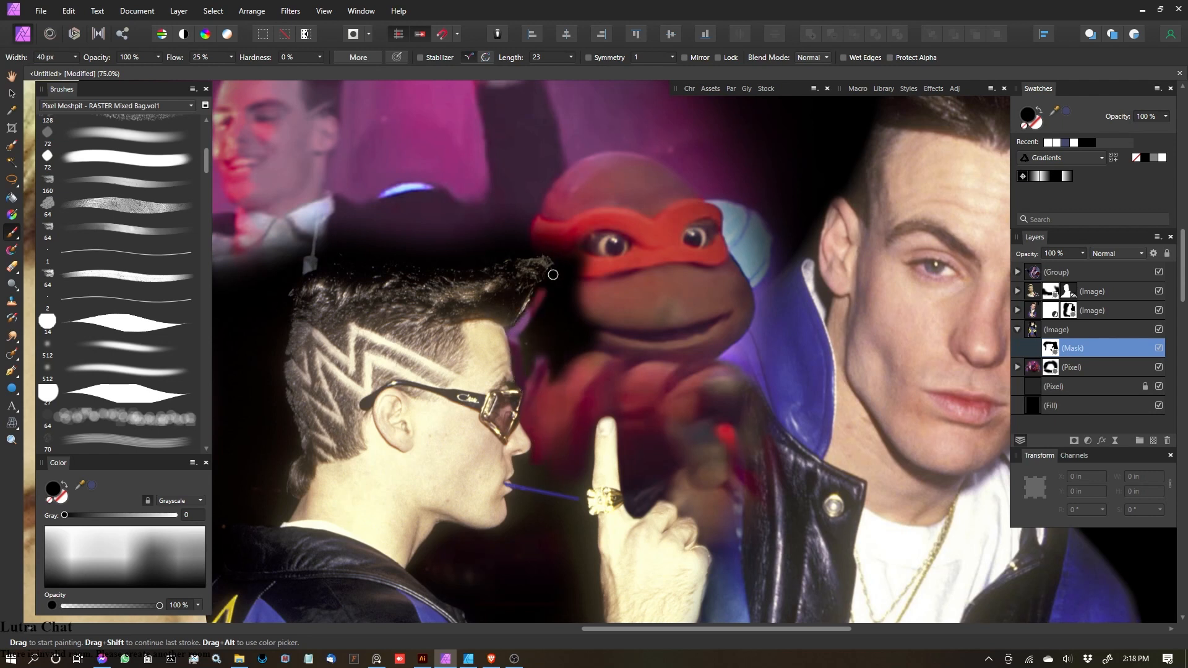
# Step: Mask the dark background between the tip of the quiff and the turtle's face with a progressively larger soft brush
pyautogui.press(']')
pyautogui.press(']')
pyautogui.press(']')
pyautogui.press(']')
pyautogui.moveTo(524, 318)
pyautogui.mouseDown()
pyautogui.moveTo(559, 261)
pyautogui.moveTo(526, 333)
pyautogui.moveTo(530, 369)
pyautogui.moveTo(548, 333)
pyautogui.moveTo(548, 386)
pyautogui.moveTo(603, 312)
pyautogui.moveTo(585, 356)
pyautogui.moveTo(582, 242)
pyautogui.mouseUp()
pyautogui.press(']')
pyautogui.press(']')
pyautogui.scroll(3, 344, 217)
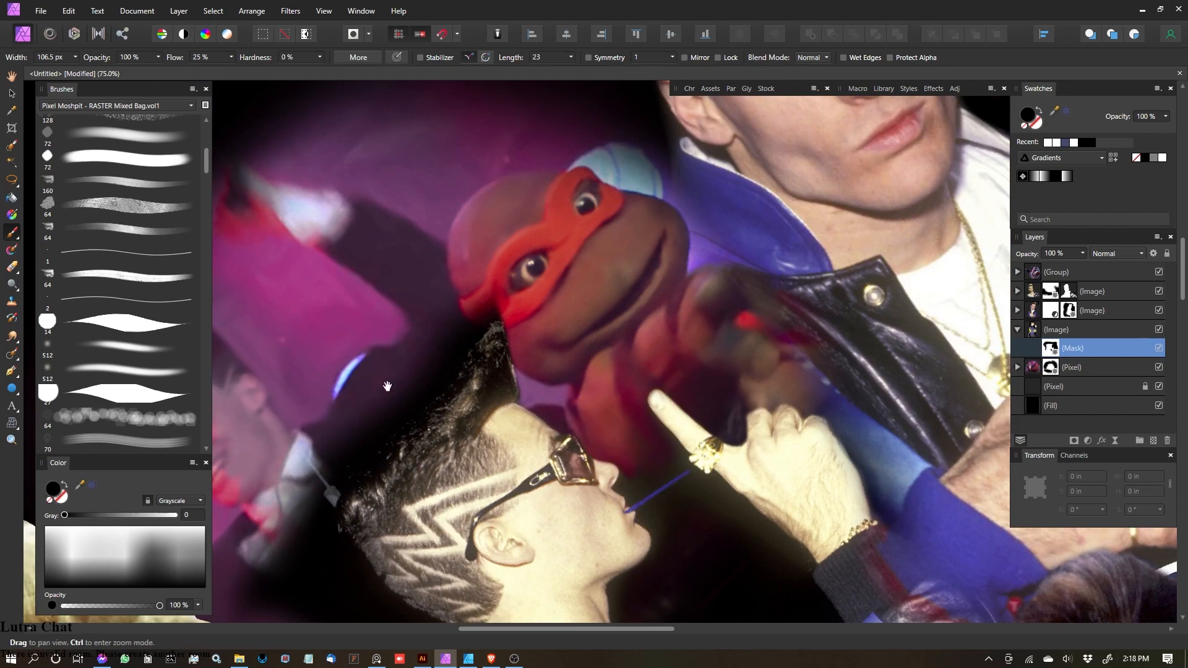
# Step: Mask the dark area behind the quiff with a soft brush enlarged from about 100 to 174 px to bring back the man in the tuxedo
pyautogui.moveTo(384, 388); pyautogui.dragTo(454, 308)
pyautogui.press('[')
pyautogui.press('[')
pyautogui.moveTo(577, 229); pyautogui.dragTo(552, 245)
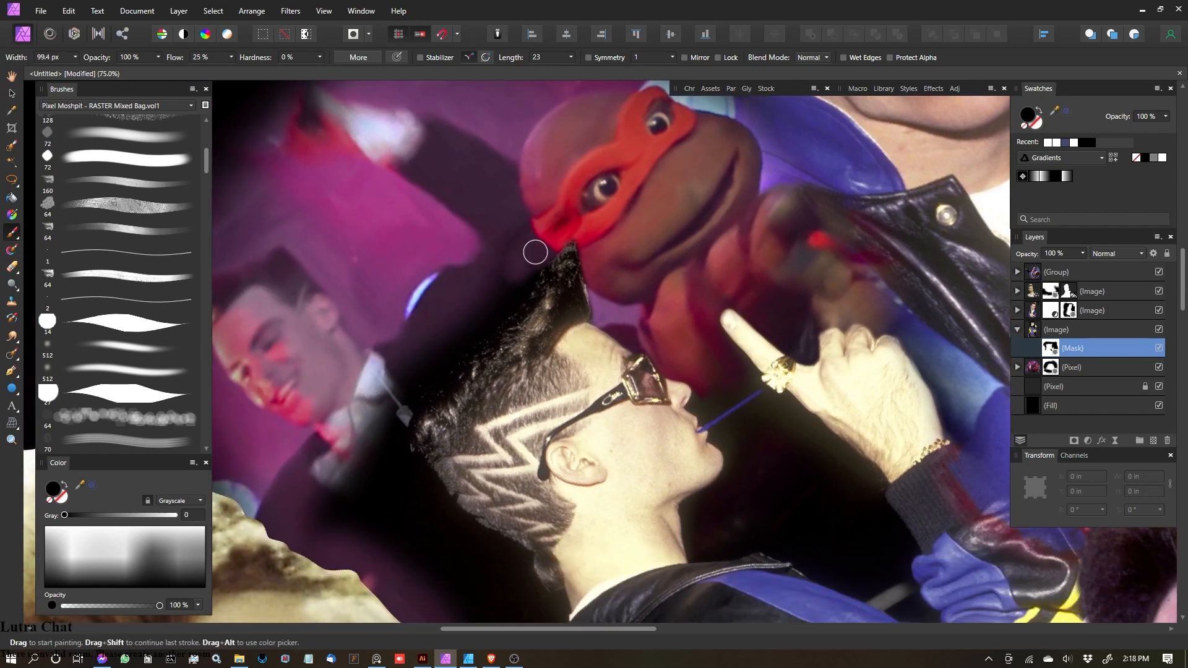
pyautogui.press(']')
pyautogui.press(']')
pyautogui.press(']')
pyautogui.press(']')
pyautogui.moveTo(490, 311)
pyautogui.mouseDown()
pyautogui.moveTo(382, 416)
pyautogui.moveTo(436, 294)
pyautogui.moveTo(484, 271)
pyautogui.moveTo(482, 291)
pyautogui.moveTo(401, 361)
pyautogui.moveTo(313, 462)
pyautogui.mouseUp()
pyautogui.press(']')
pyautogui.press(']')
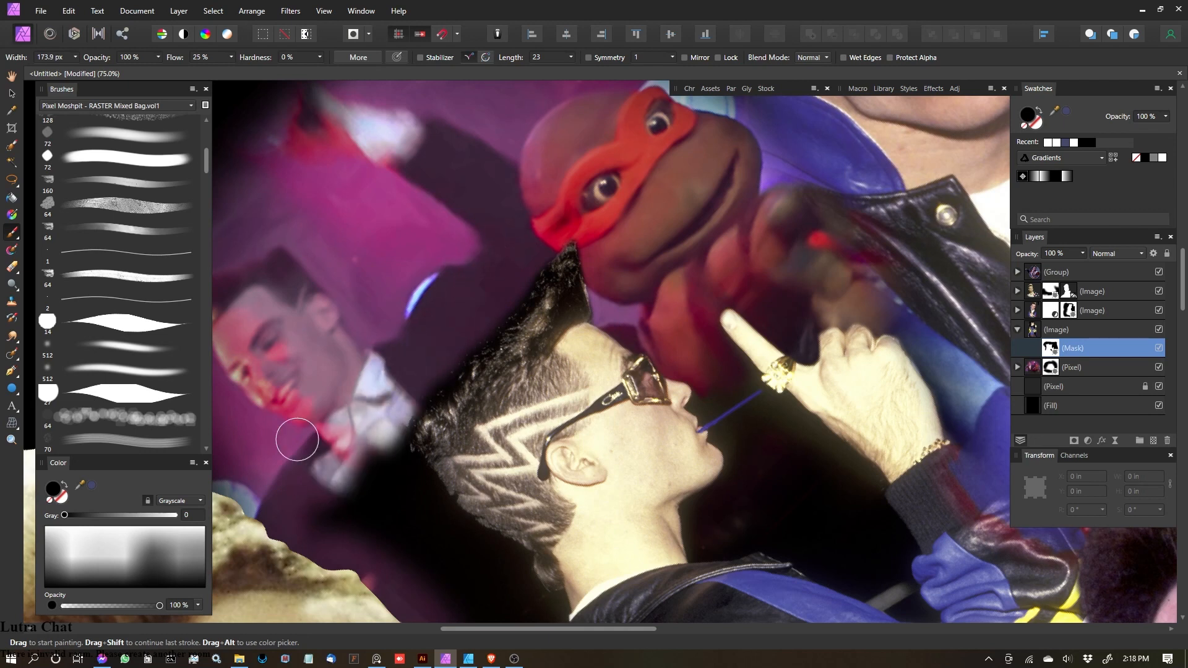
# Step: Mask closely along the back of the profile's head with a reduced soft brush of about 26 to 29 px
pyautogui.scroll(-3, 313, 461)
pyautogui.moveTo(266, 347); pyautogui.dragTo(344, 344)
pyautogui.press('[')
pyautogui.press('[')
pyautogui.press('[')
pyautogui.press('[')
pyautogui.press('[')
pyautogui.press('[')
pyautogui.moveTo(469, 255); pyautogui.dragTo(440, 347)
pyautogui.hotkey('ctrl', 'z')
pyautogui.press('[')
pyautogui.moveTo(462, 301)
pyautogui.mouseDown()
pyautogui.moveTo(455, 363)
pyautogui.moveTo(456, 353)
pyautogui.mouseUp()
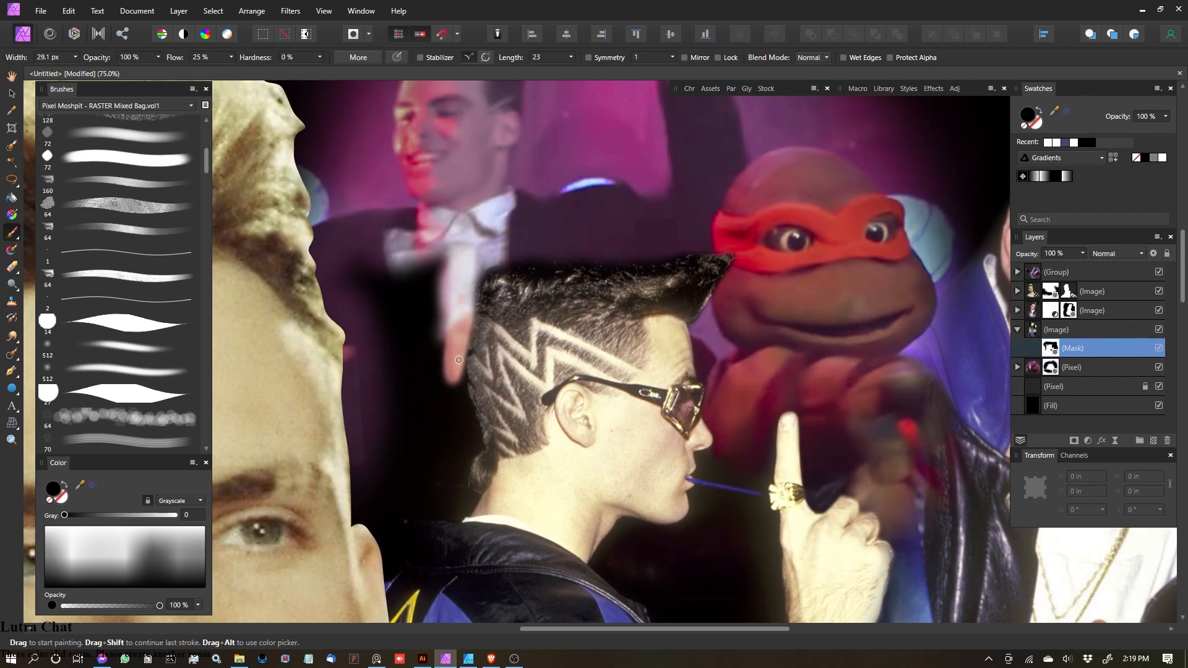
pyautogui.hotkey('ctrl', '1')
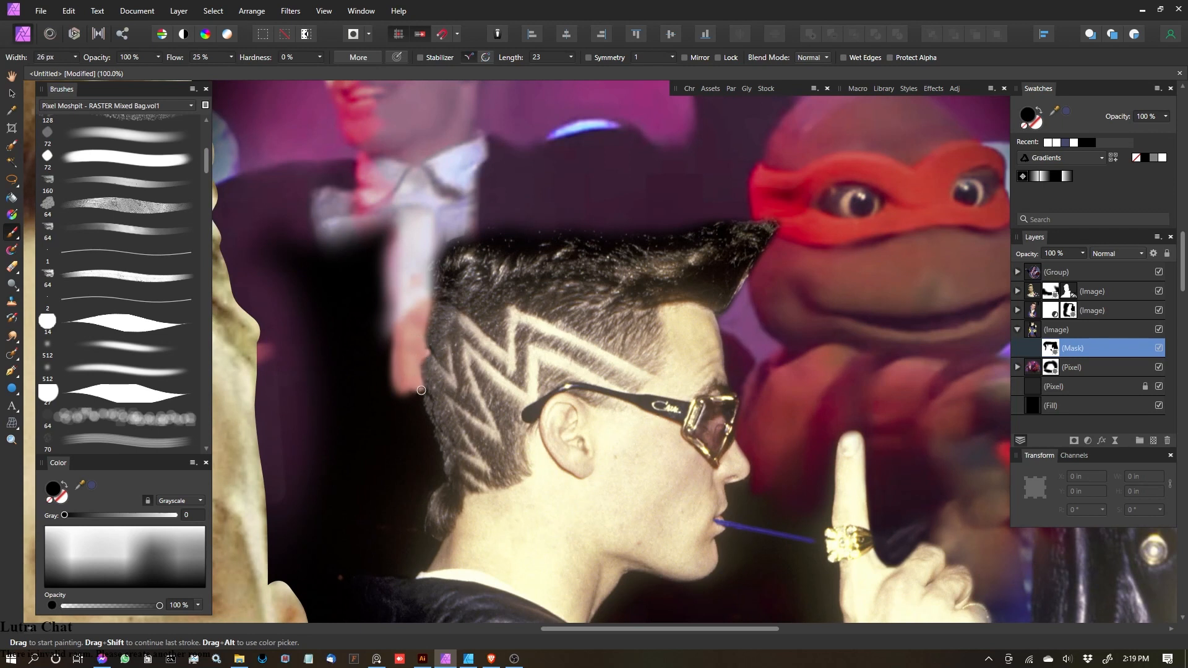
pyautogui.moveTo(416, 389); pyautogui.dragTo(421, 396)
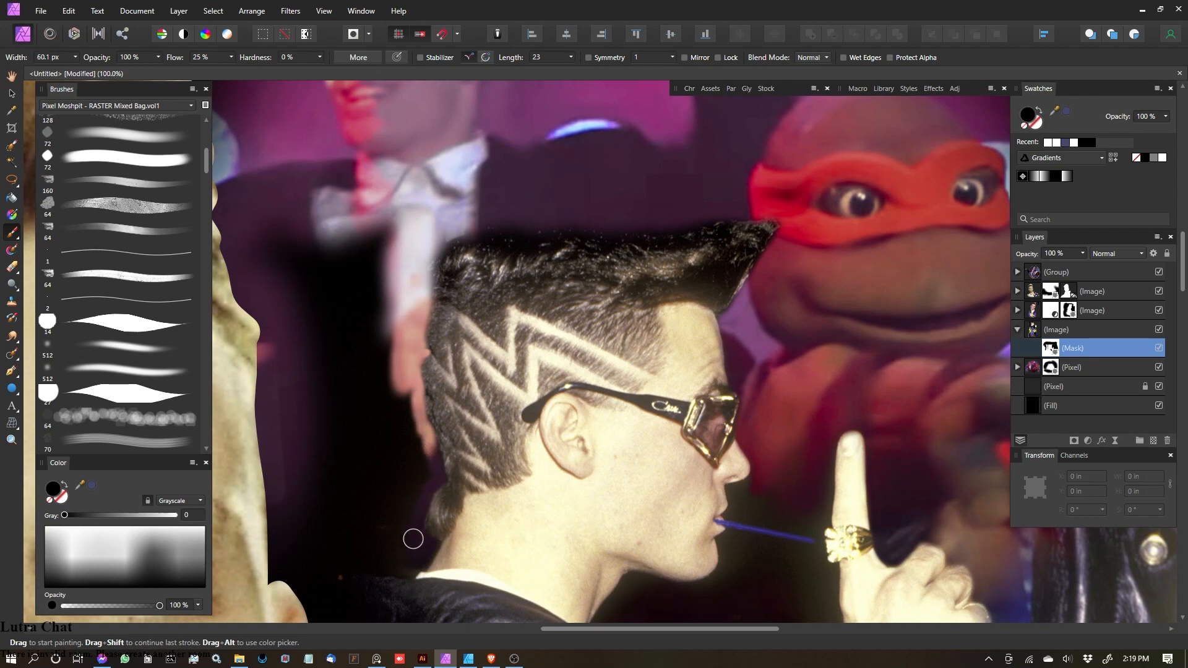
# Step: Mask the dark background around the profile's nape and jacket collar with a soft brush of about 50 to 76 px
pyautogui.moveTo(305, 439); pyautogui.dragTo(379, 328)
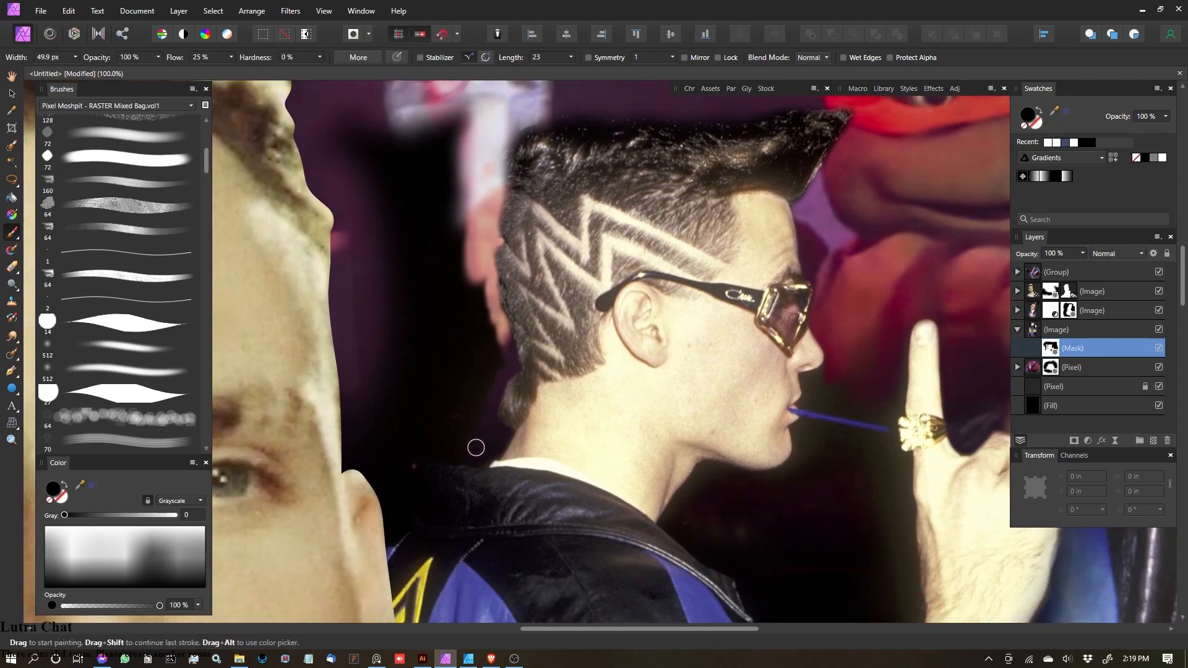
pyautogui.press(']')
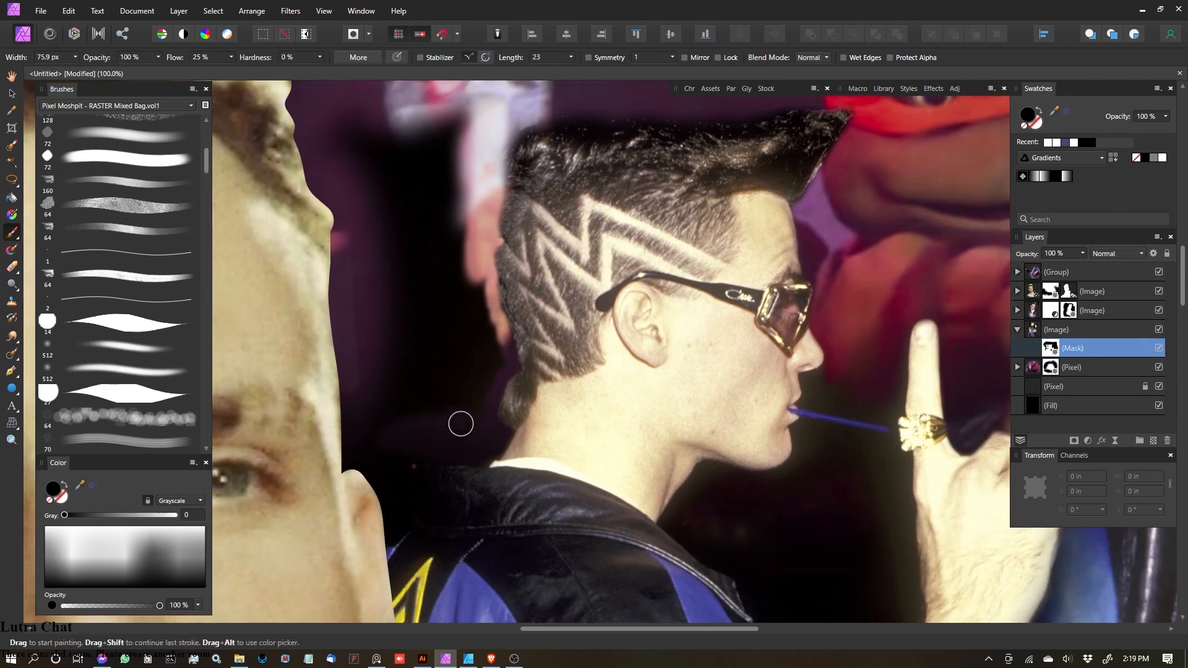
pyautogui.moveTo(487, 369); pyautogui.dragTo(476, 294)
# Step: Mask the remaining dark area between the large portrait and the profile's head with a soft brush of about 230 px
pyautogui.scroll(-5, 477, 294)
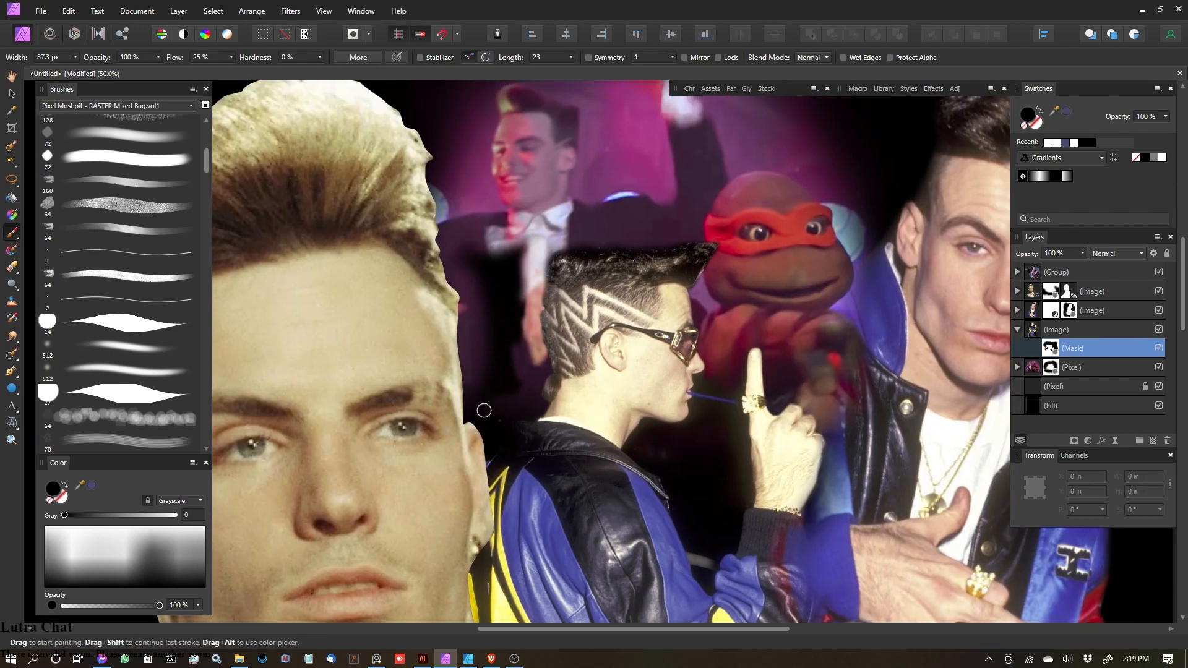
pyautogui.press(']')
pyautogui.press(']')
pyautogui.press(']')
pyautogui.moveTo(503, 391); pyautogui.dragTo(523, 221)
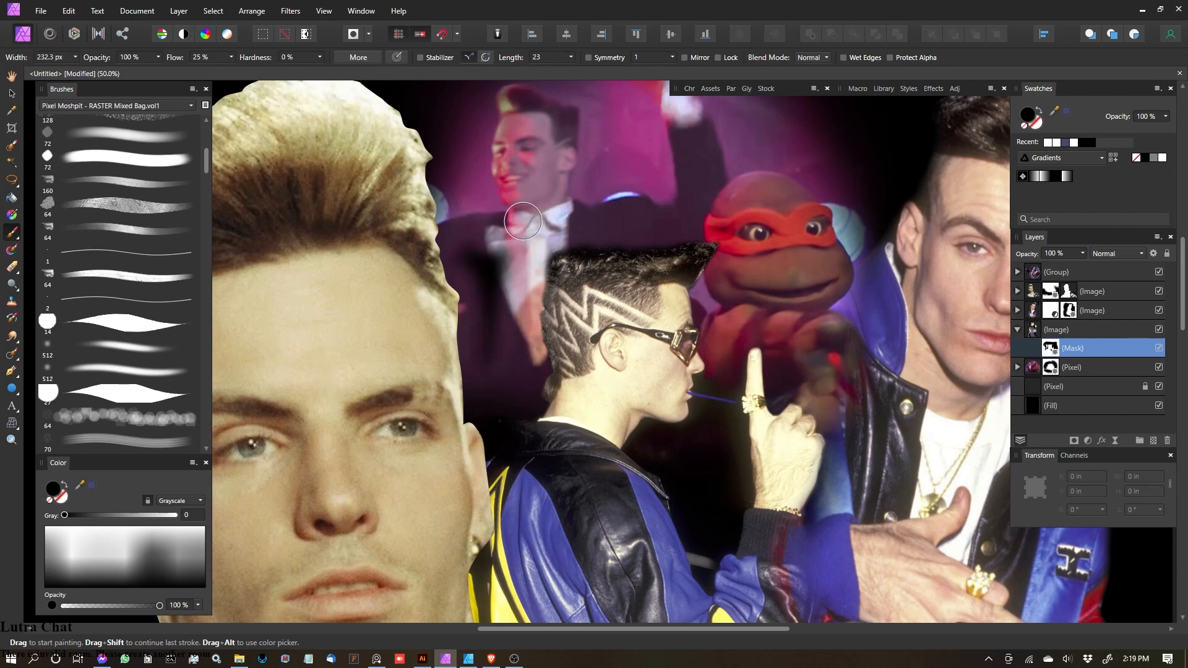
pyautogui.press(']')
# Step: Try to reposition the profile photo among the other portraits
pyautogui.hotkey('ctrl', '-')
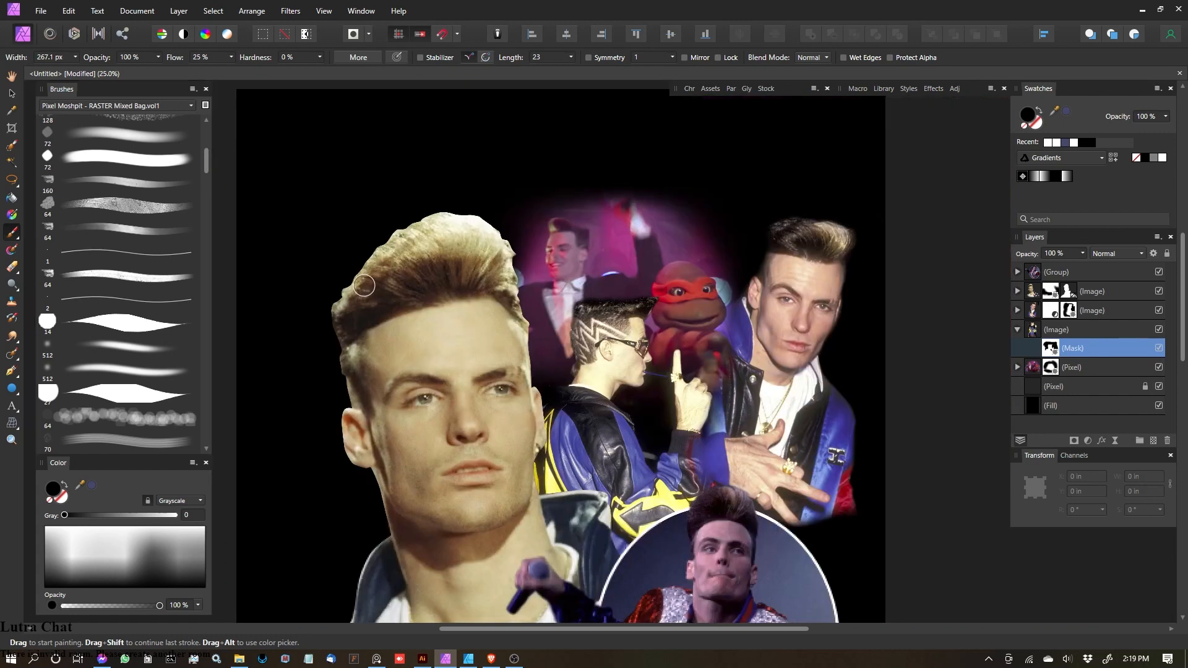
pyautogui.hotkey('ctrl', '-')
pyautogui.hotkey('ctrl', '-')
pyautogui.hotkey('ctrl', '=')
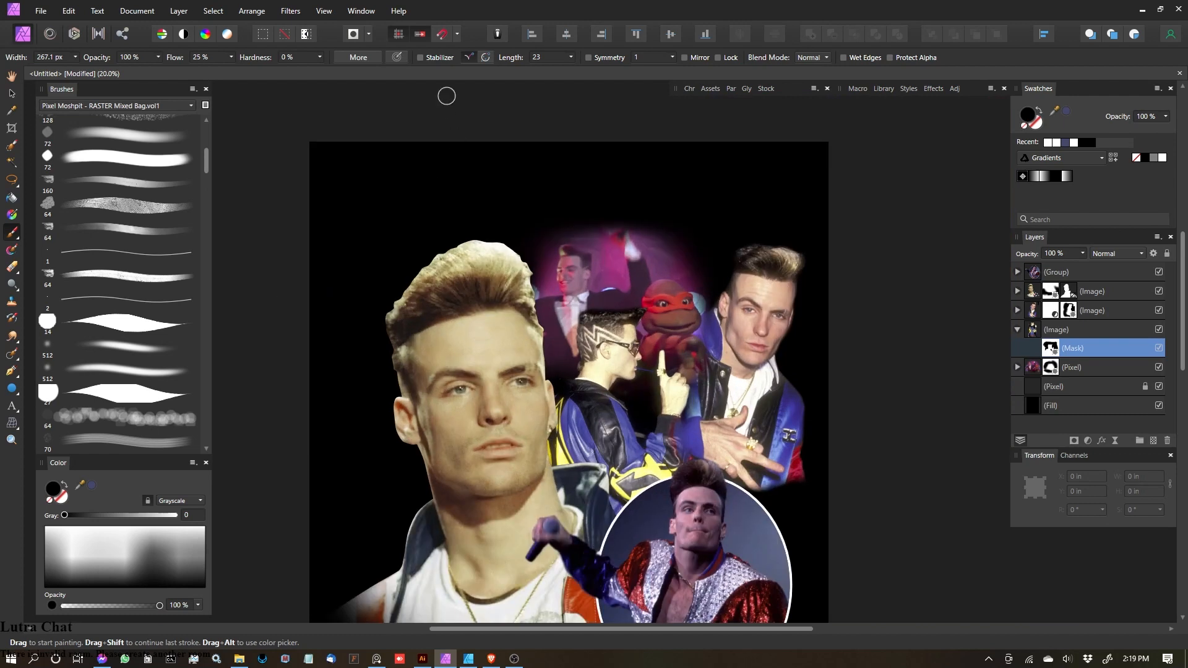
pyautogui.scroll(2, 655, 266)
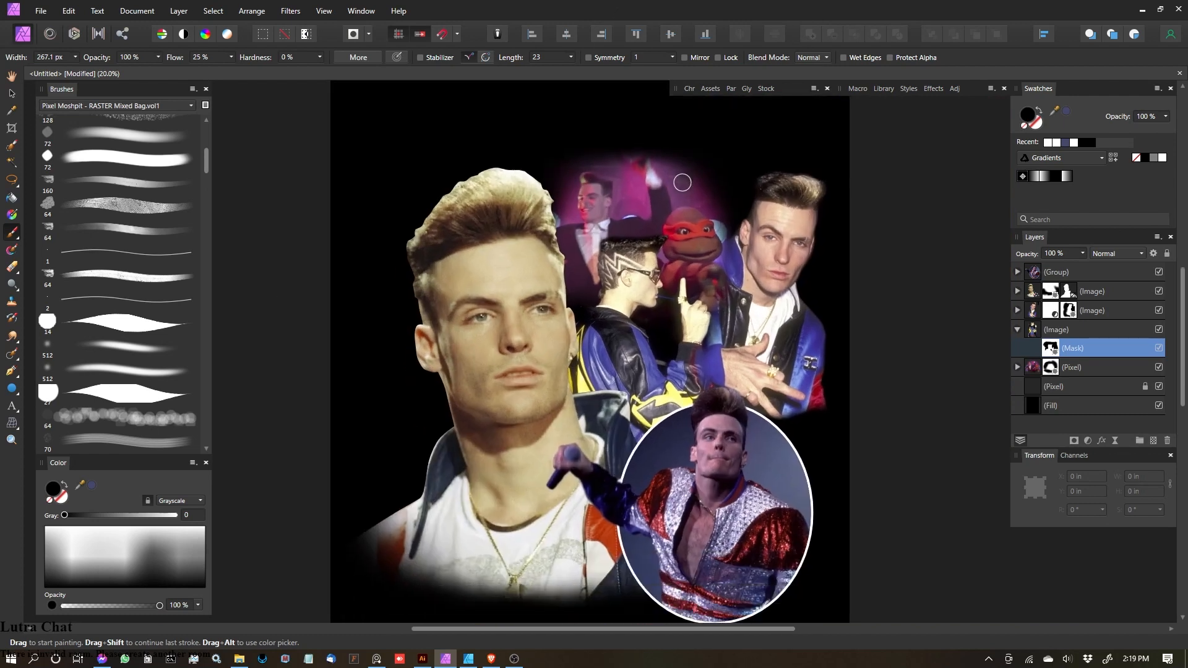
pyautogui.scroll(1, 611, 354)
pyautogui.press('v')
pyautogui.moveTo(694, 339); pyautogui.dragTo(652, 370)
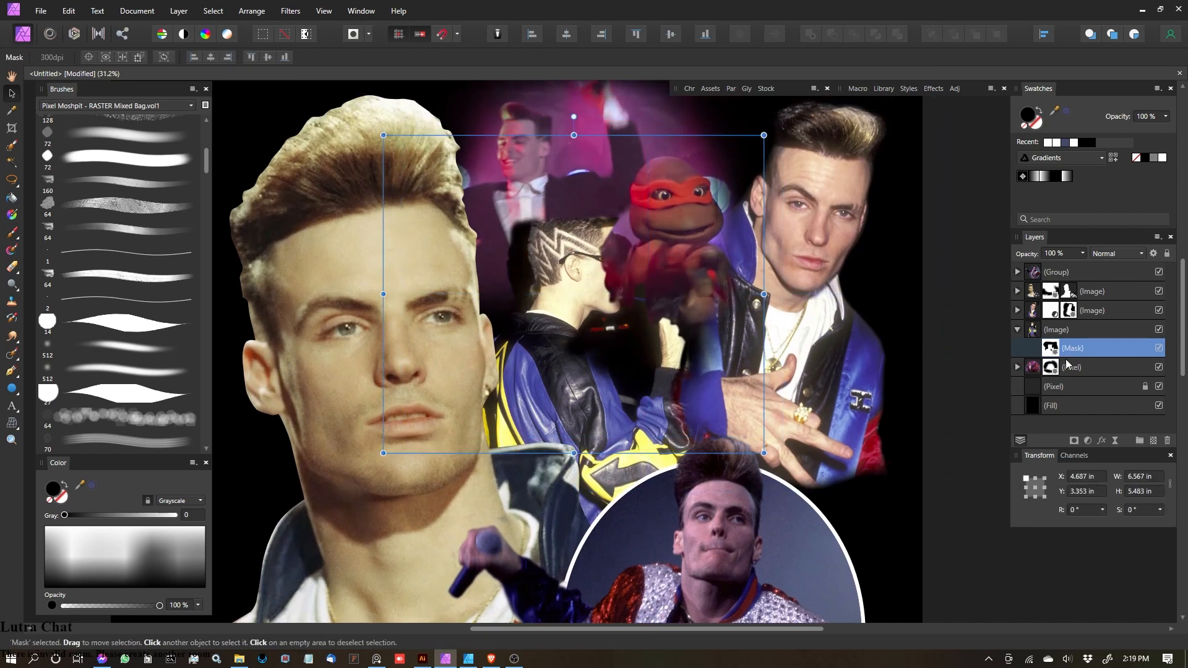
pyautogui.hotkey('ctrl', 'z')
pyautogui.click(1053, 328)
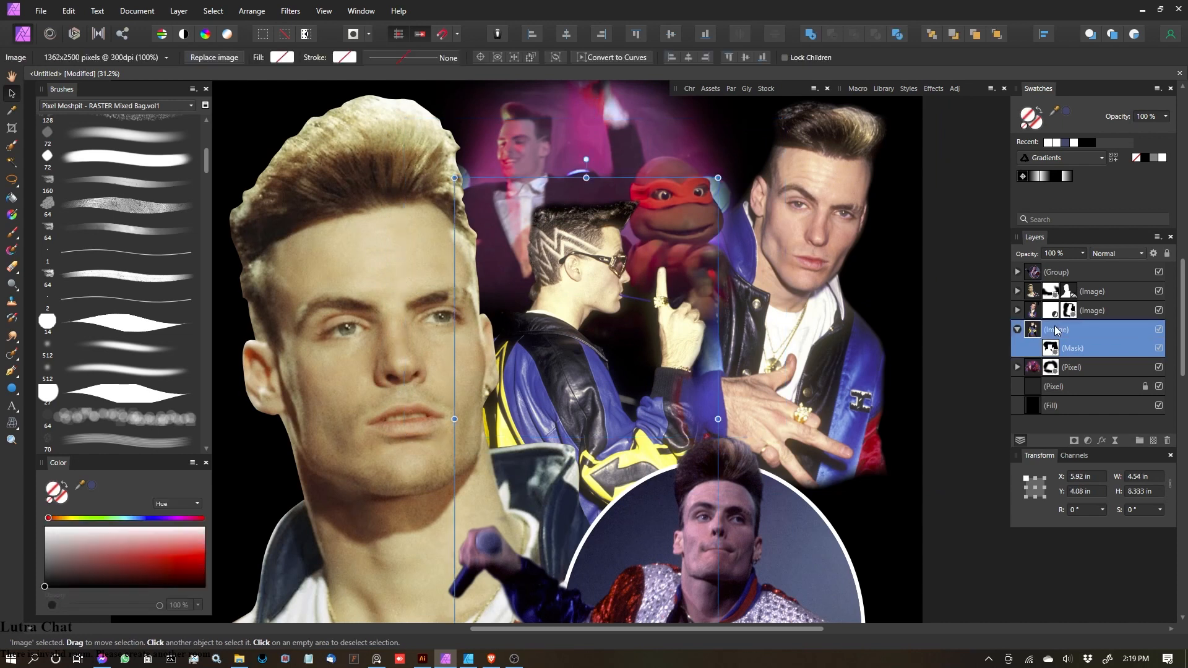
pyautogui.moveTo(678, 316); pyautogui.dragTo(697, 277)
pyautogui.moveTo(672, 206); pyautogui.dragTo(690, 307)
pyautogui.scroll(3, 684, 229)
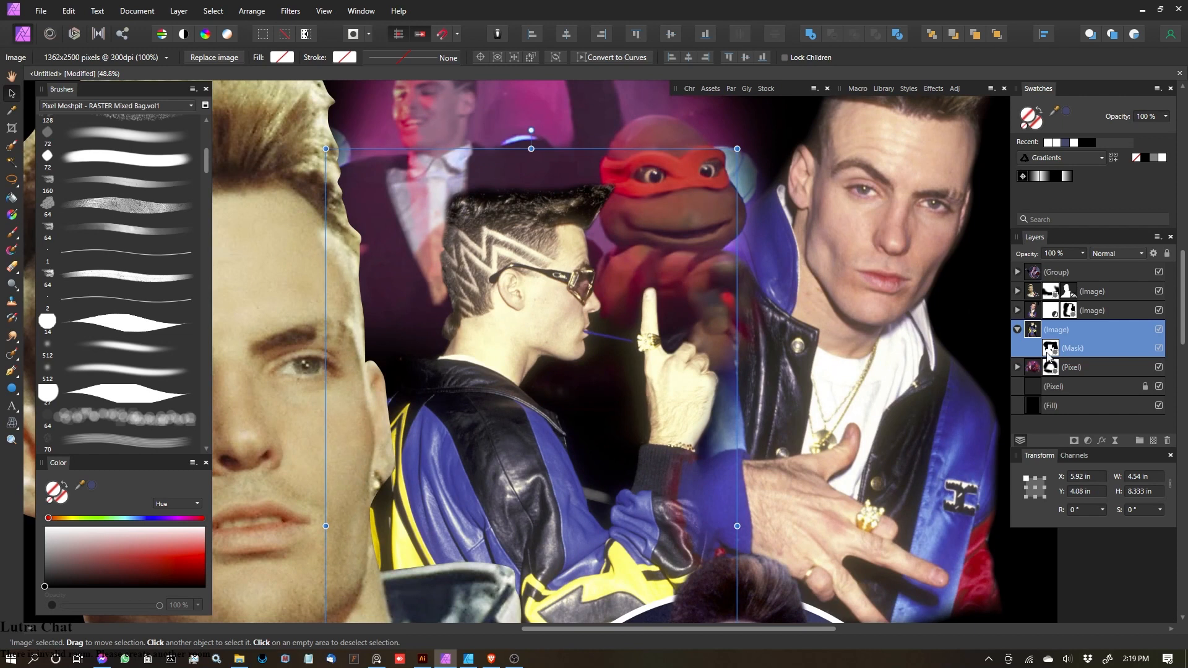
pyautogui.click(1050, 349)
pyautogui.scroll(2, 726, 284)
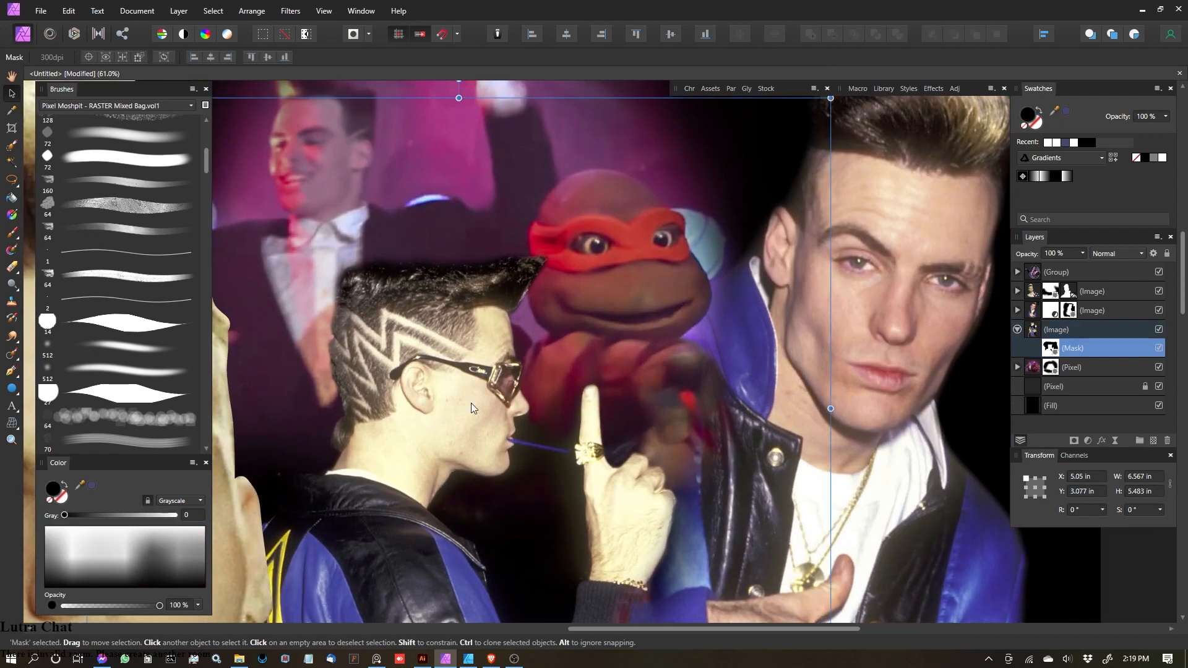
pyautogui.press('b')
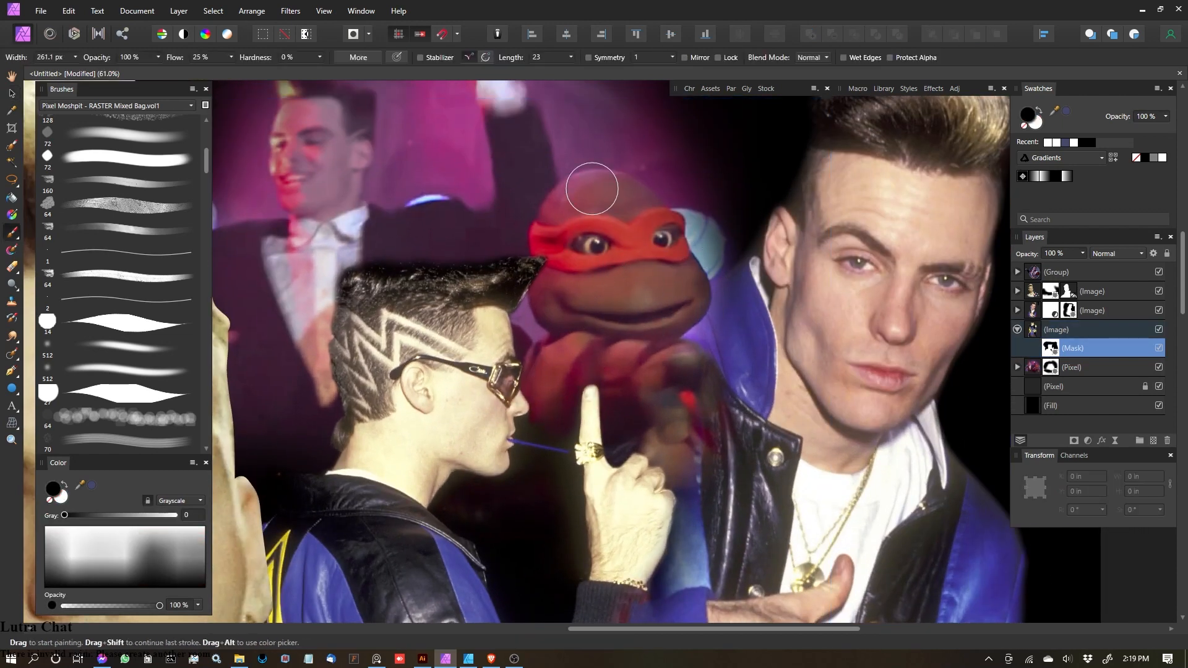
pyautogui.scroll(-4, 464, 173)
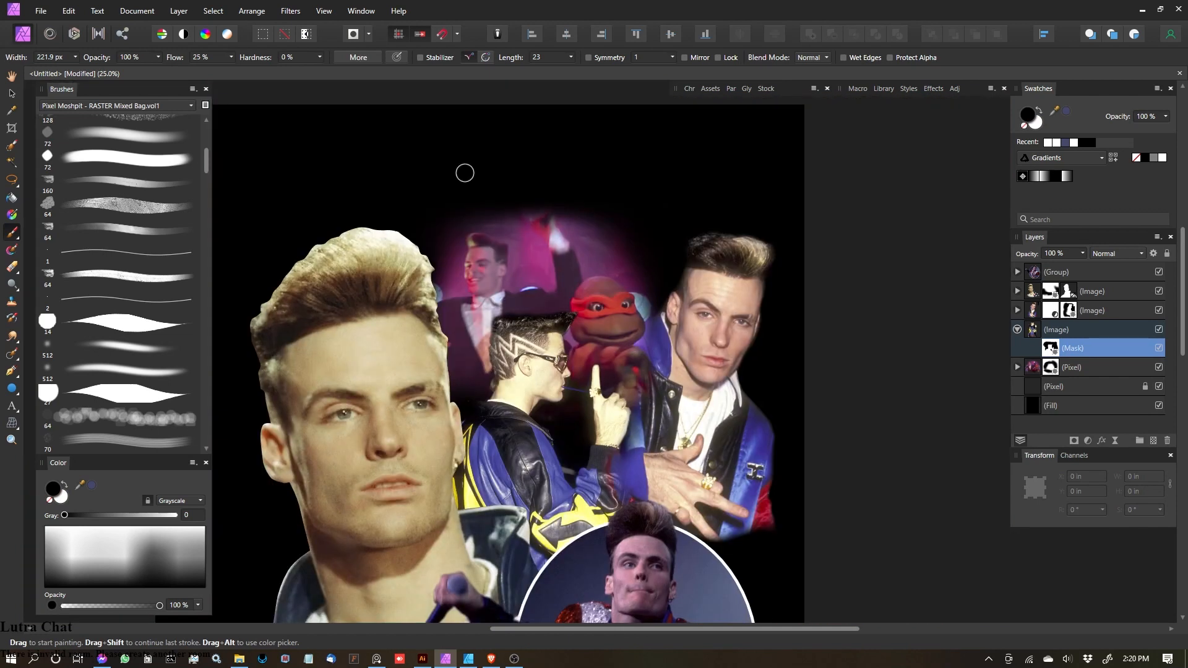
pyautogui.scroll(1, 442, 545)
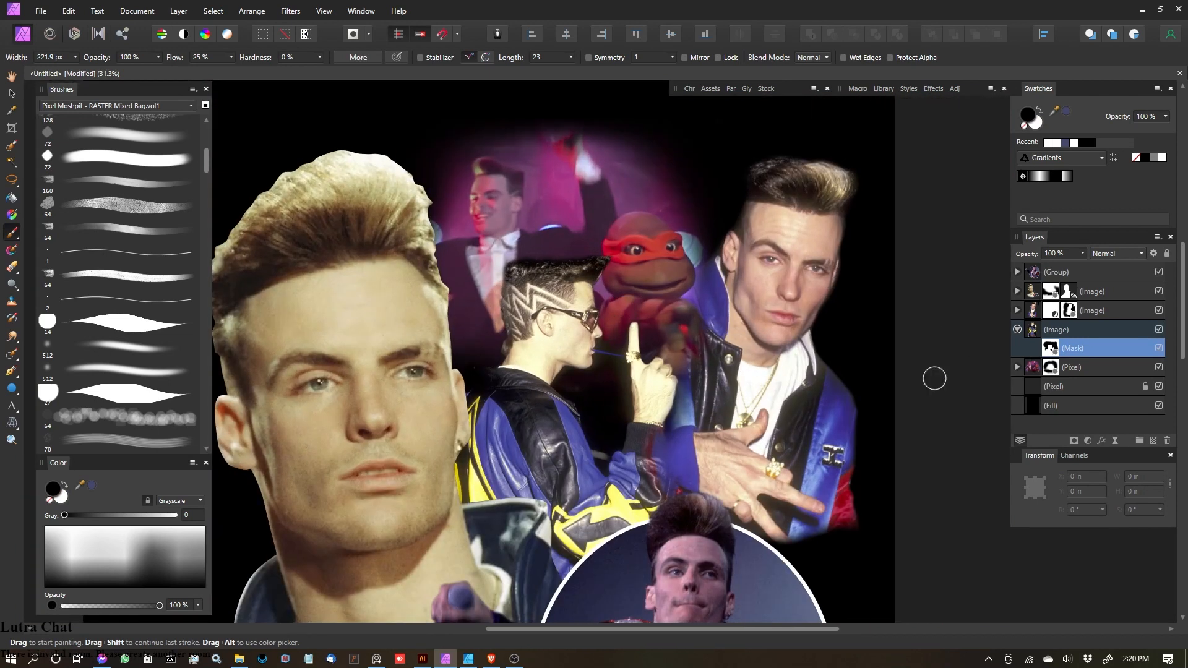
# Step: Add a Levels adjustment for the profile photo and nest it inside that image layer above its mask
pyautogui.click(1057, 334)
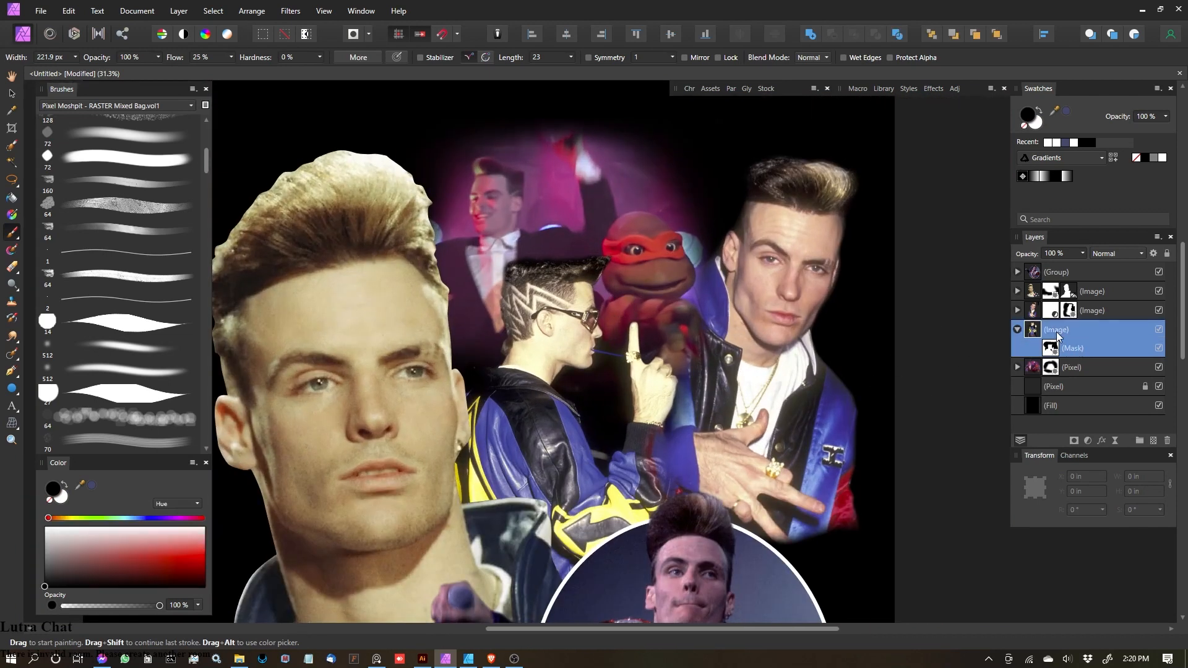
pyautogui.hotkey('ctrl', 'l')
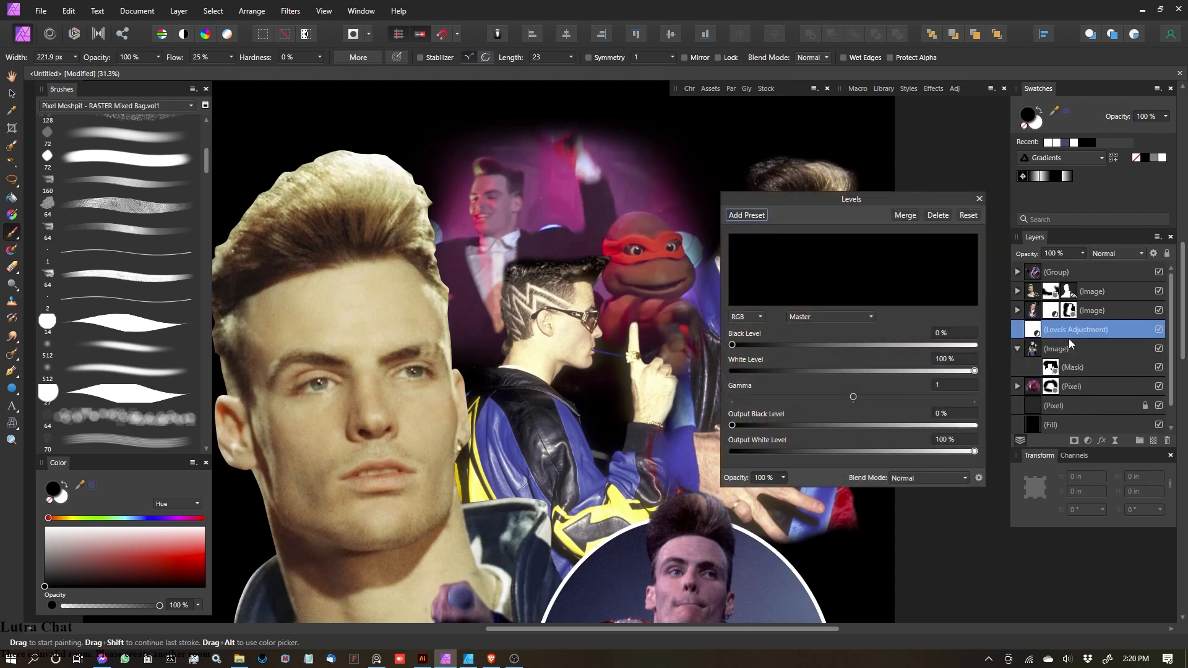
pyautogui.moveTo(1032, 333); pyautogui.dragTo(1034, 353)
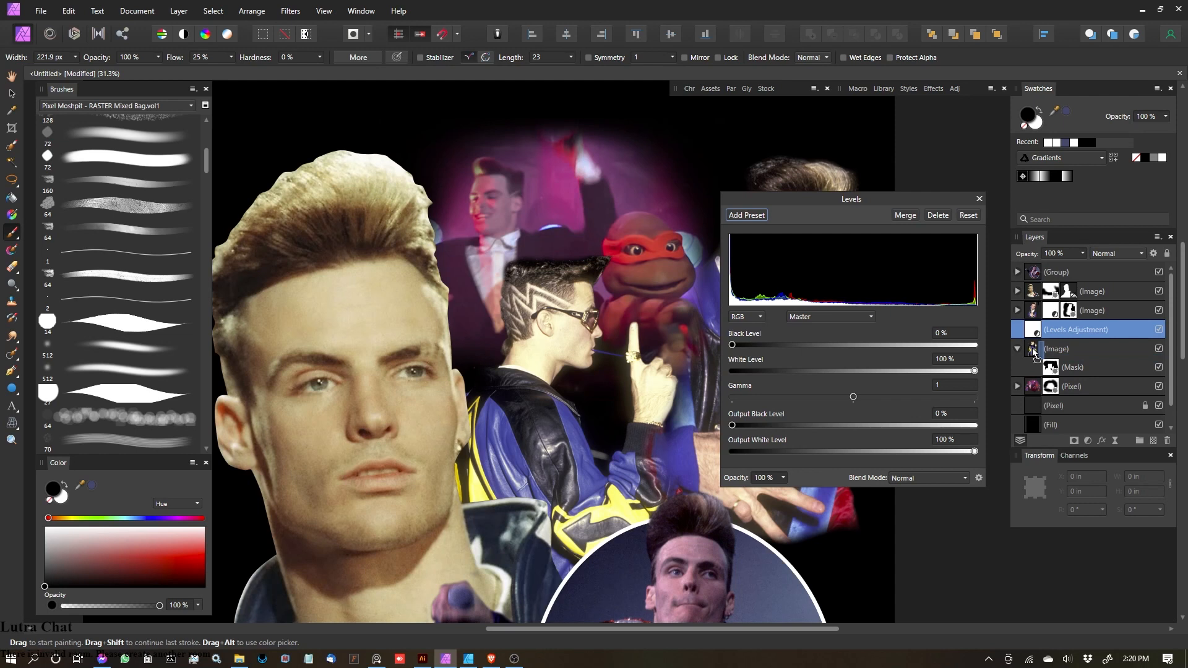
pyautogui.moveTo(1033, 351); pyautogui.dragTo(1032, 348)
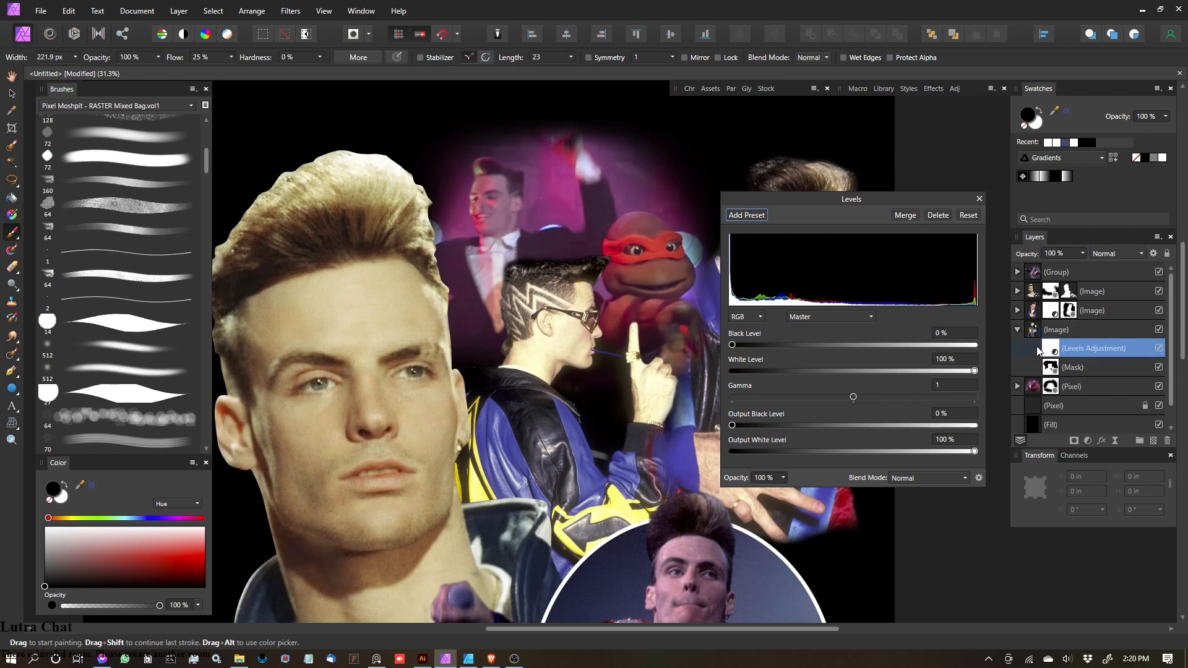
# Step: Set the Levels adjustment's channel to Alpha and its black level to 27%
pyautogui.click(829, 317)
pyautogui.click(806, 388)
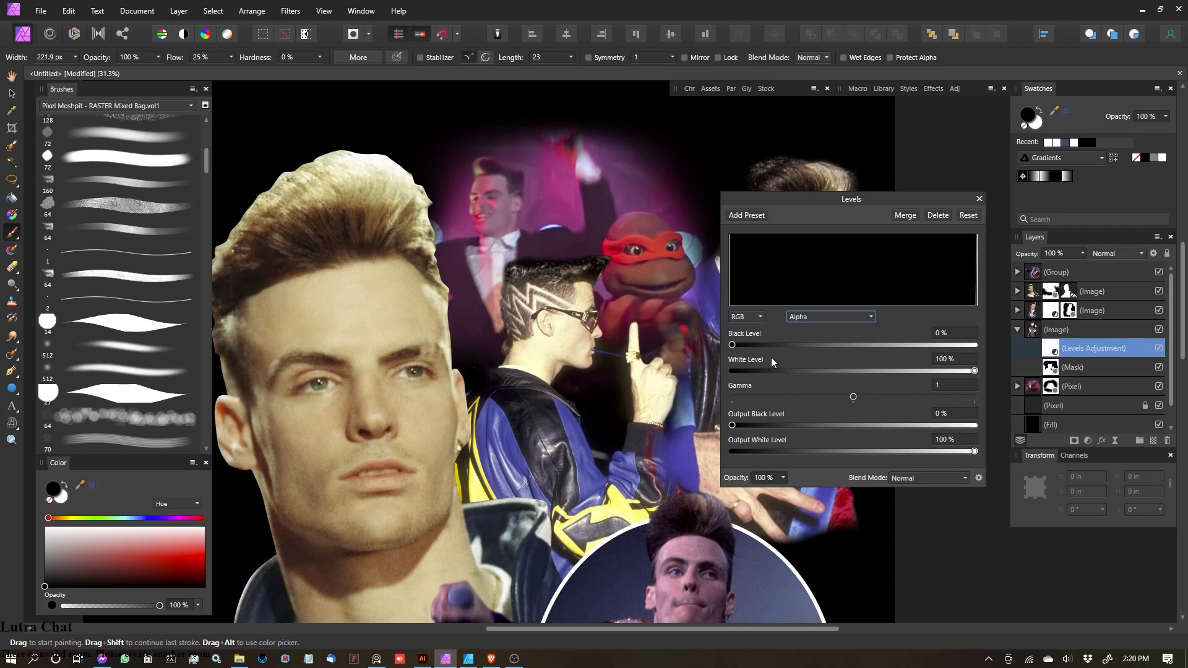
pyautogui.moveTo(733, 344); pyautogui.dragTo(798, 348)
# Step: Check the profile's edges around the raised finger and set the Levels adjustment's Alpha white level to 76%
pyautogui.scroll(4, 562, 339)
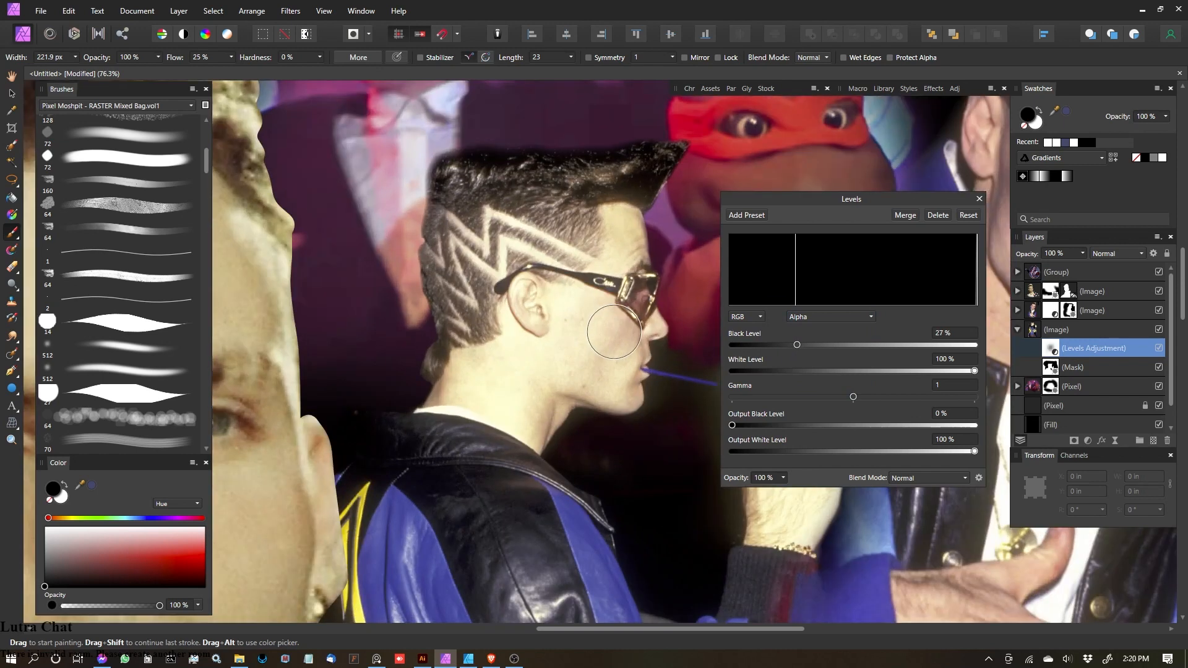
pyautogui.moveTo(613, 340); pyautogui.dragTo(417, 343)
pyautogui.scroll(-3, 589, 337)
pyautogui.scroll(7, 495, 325)
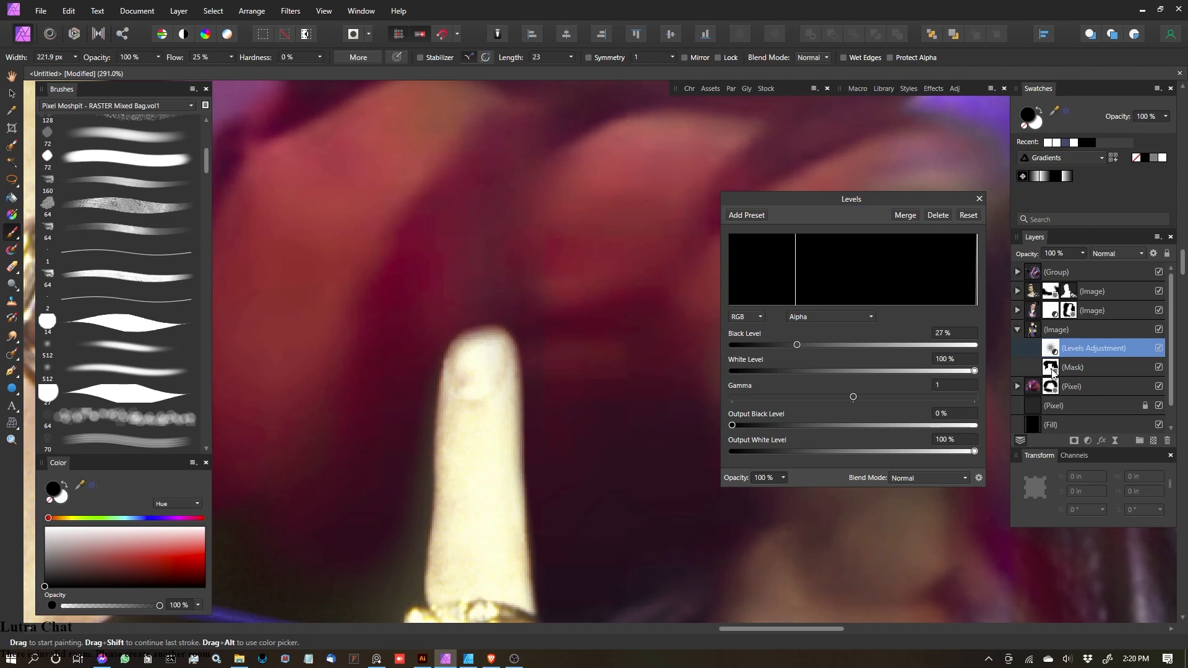
pyautogui.click(1052, 369)
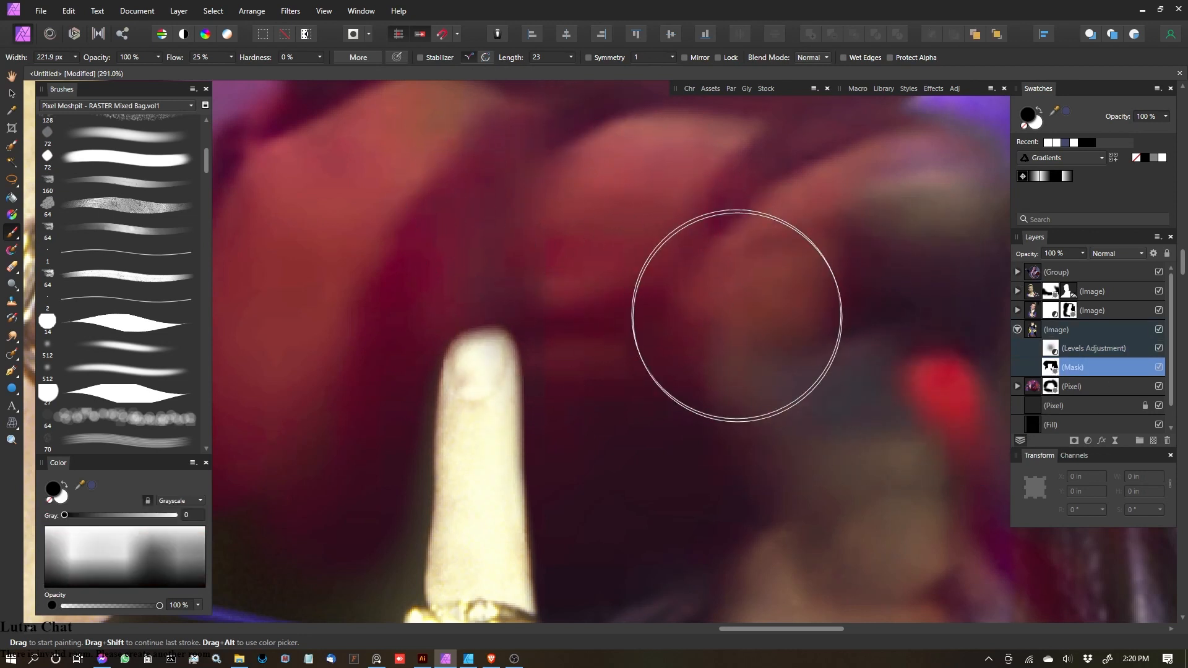
pyautogui.doubleClick(1050, 348)
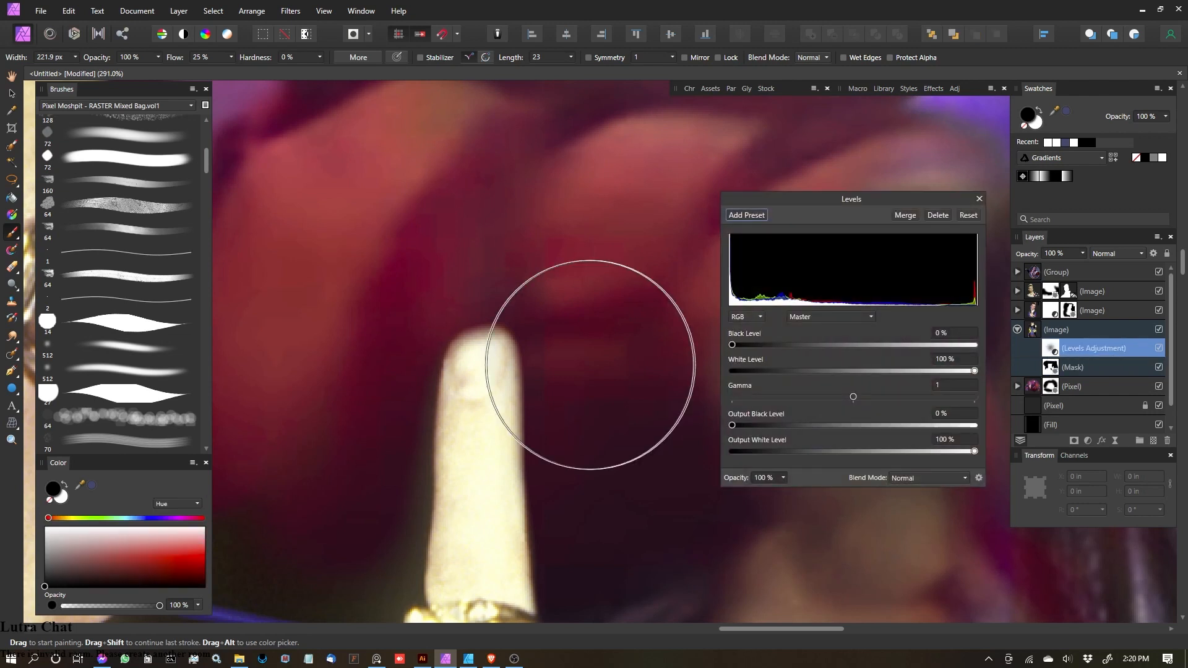
pyautogui.scroll(-3, 600, 365)
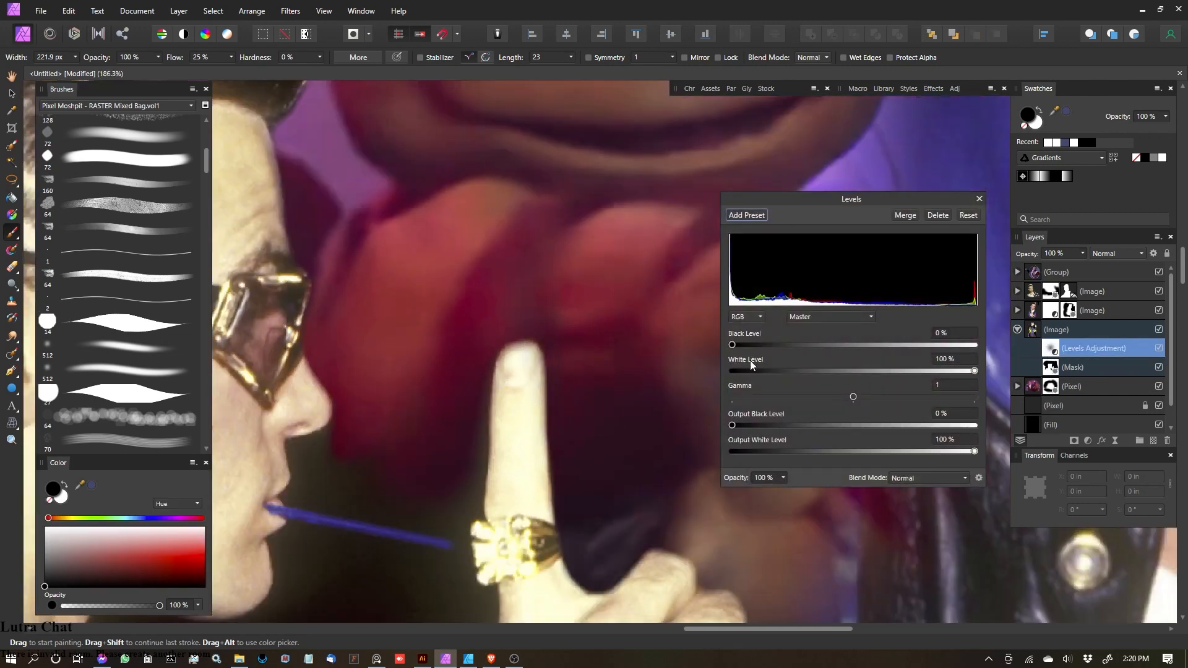
pyautogui.click(830, 316)
pyautogui.click(804, 374)
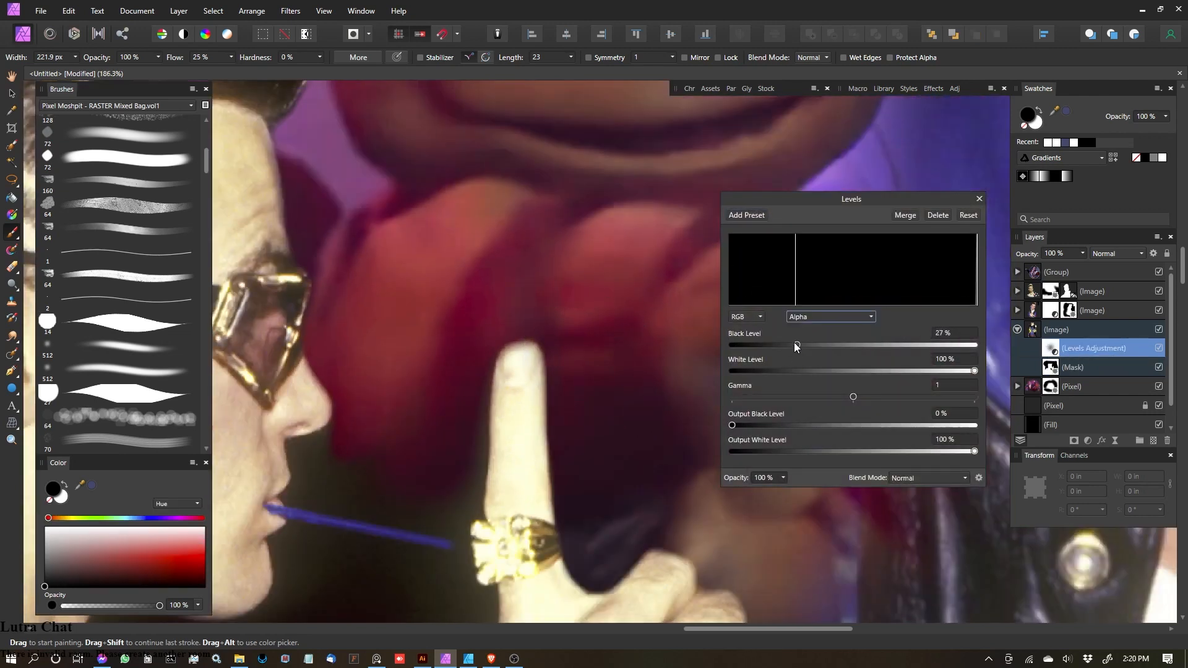
pyautogui.moveTo(974, 371); pyautogui.dragTo(915, 370)
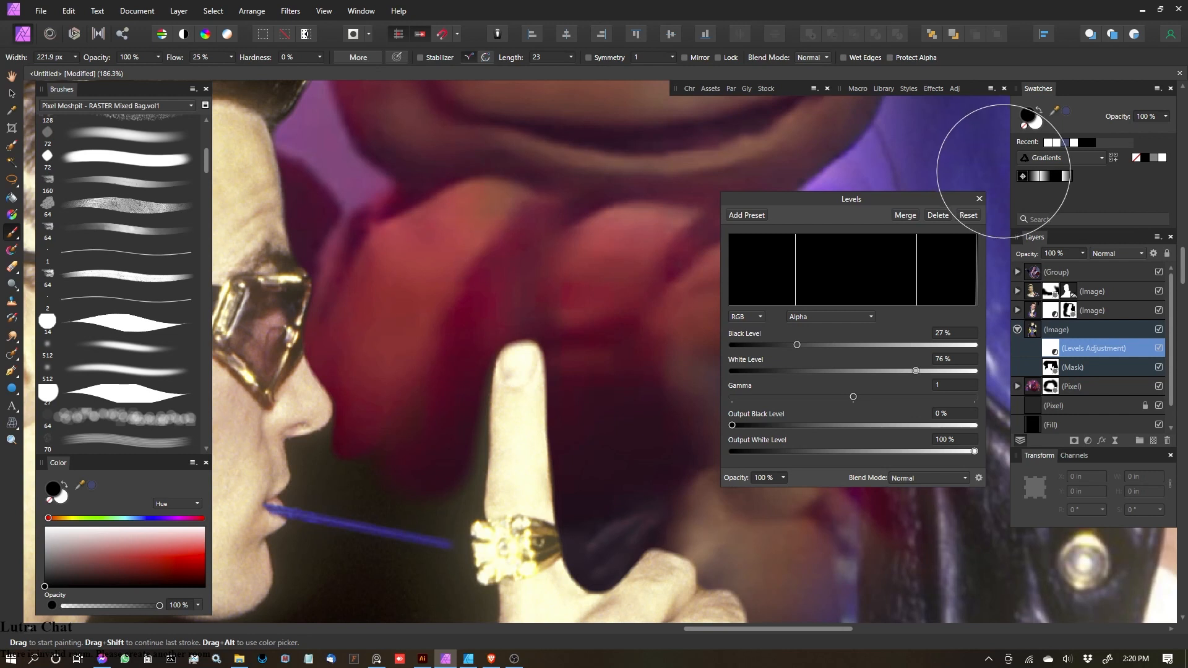
# Step: Deselect everything and collapse the profile photo's layer
pyautogui.scroll(-8, 684, 246)
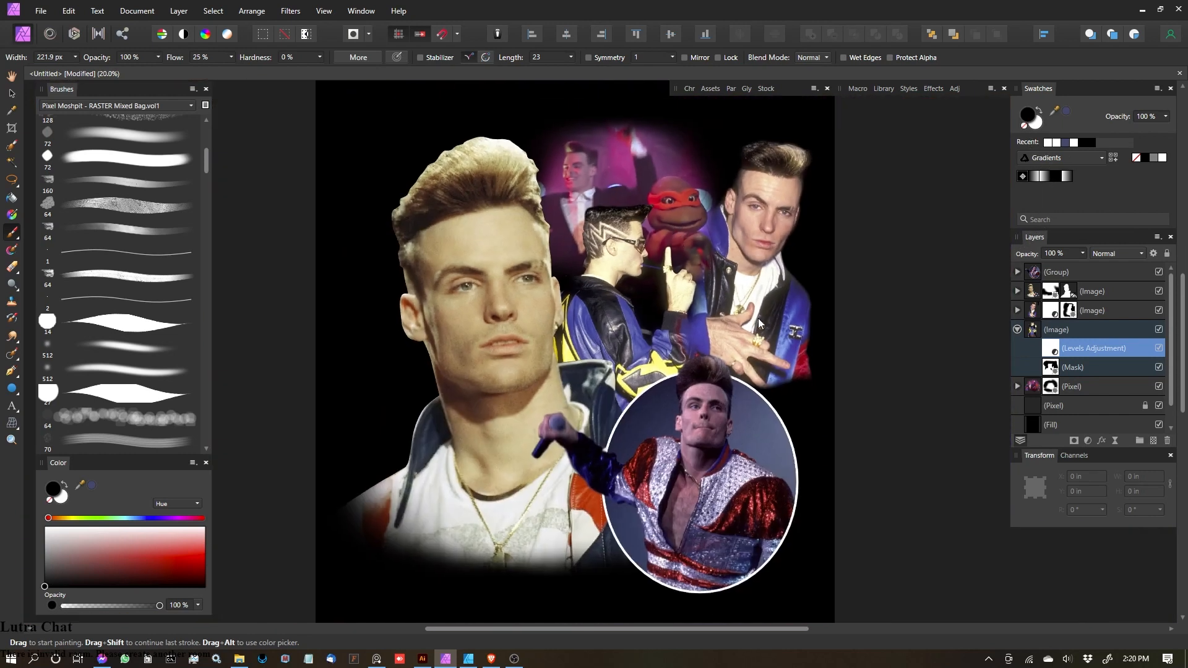
pyautogui.press('v')
pyautogui.click(884, 294)
pyautogui.scroll(-1, 613, 276)
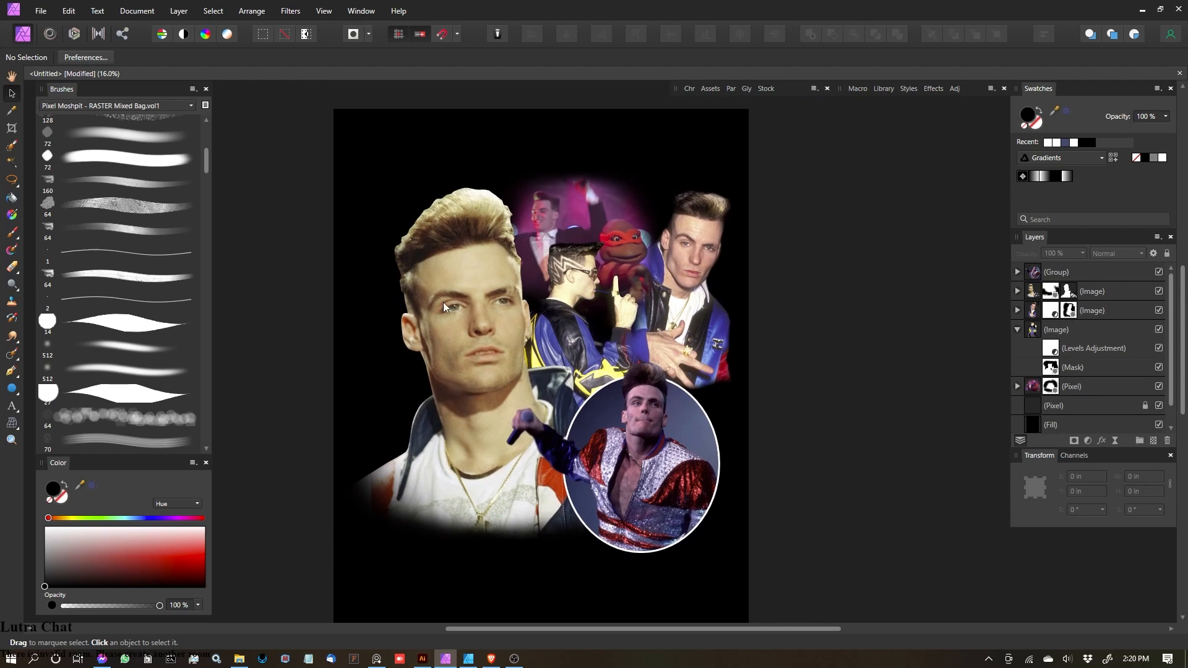
pyautogui.click(1018, 329)
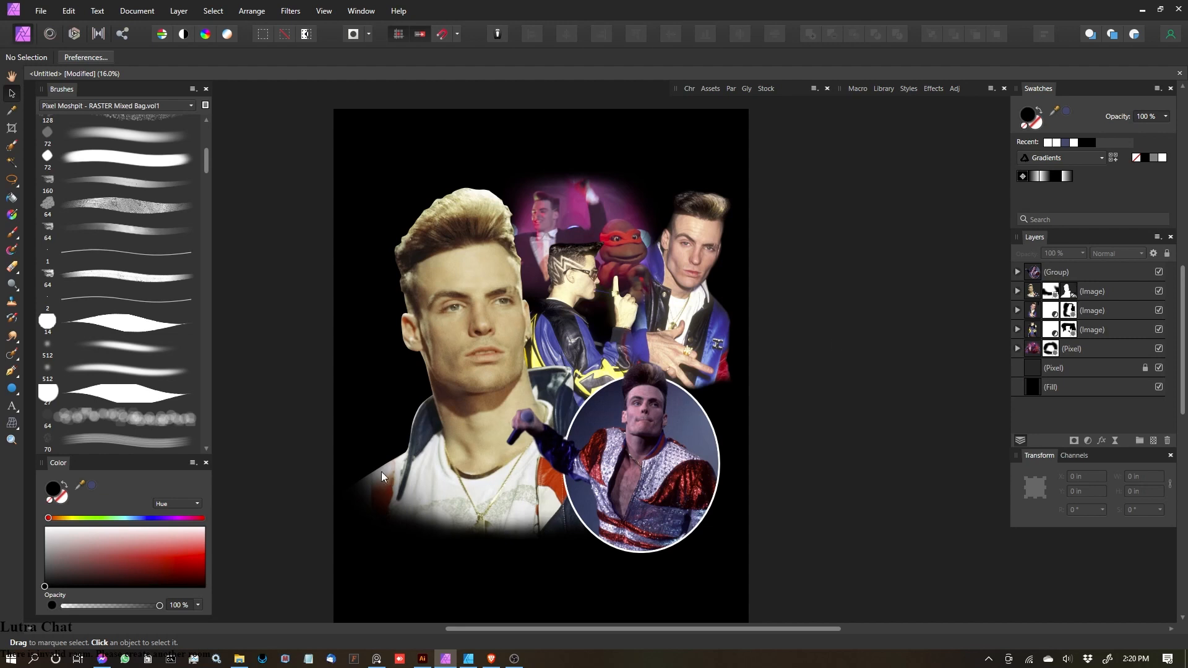
# Step: Fade the large portrait's lower-left shoulder by painting black on its mask with a soft brush enlarged to at least 1360 px
pyautogui.click(1056, 295)
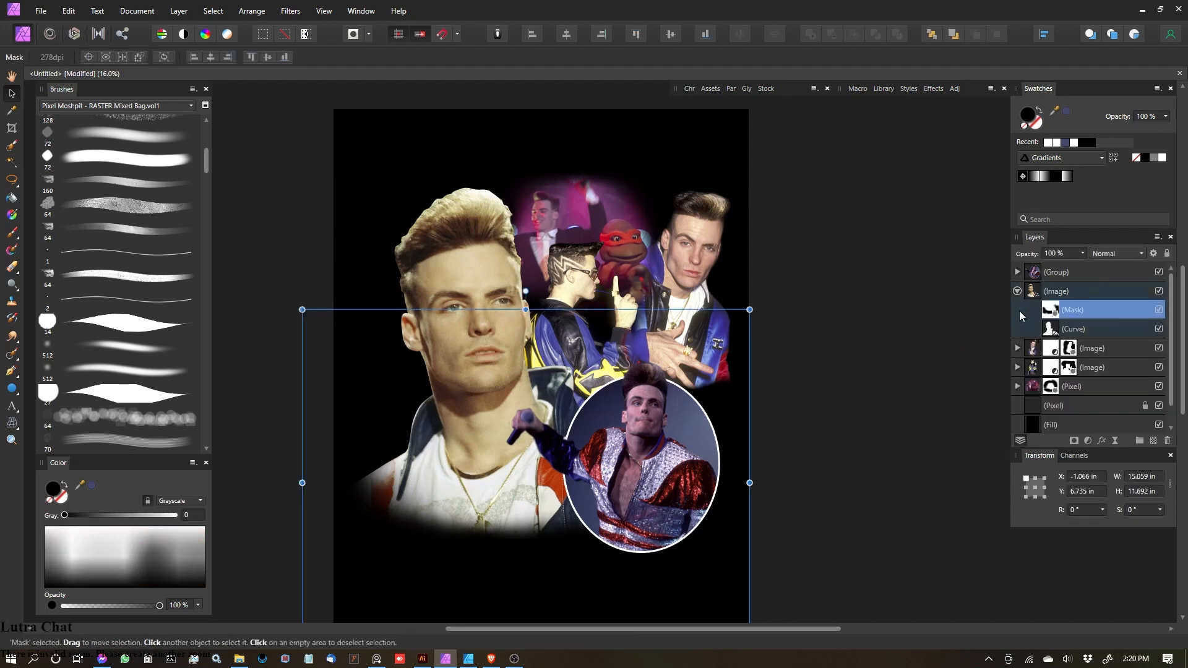
pyautogui.press('b')
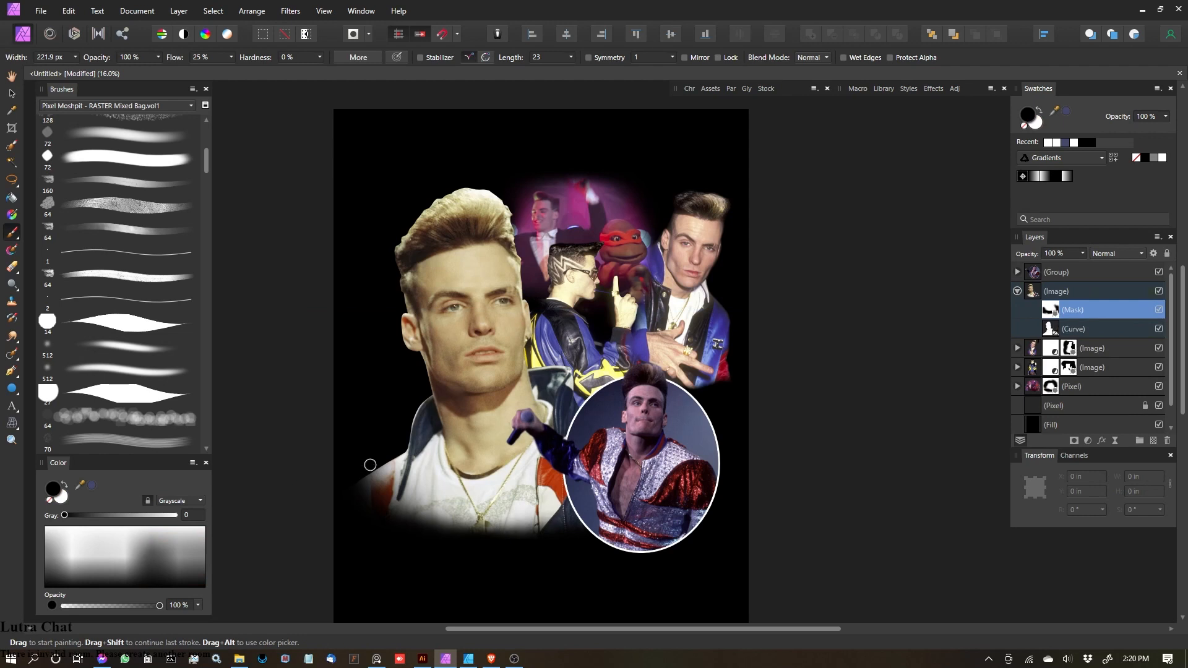
pyautogui.click(68, 366)
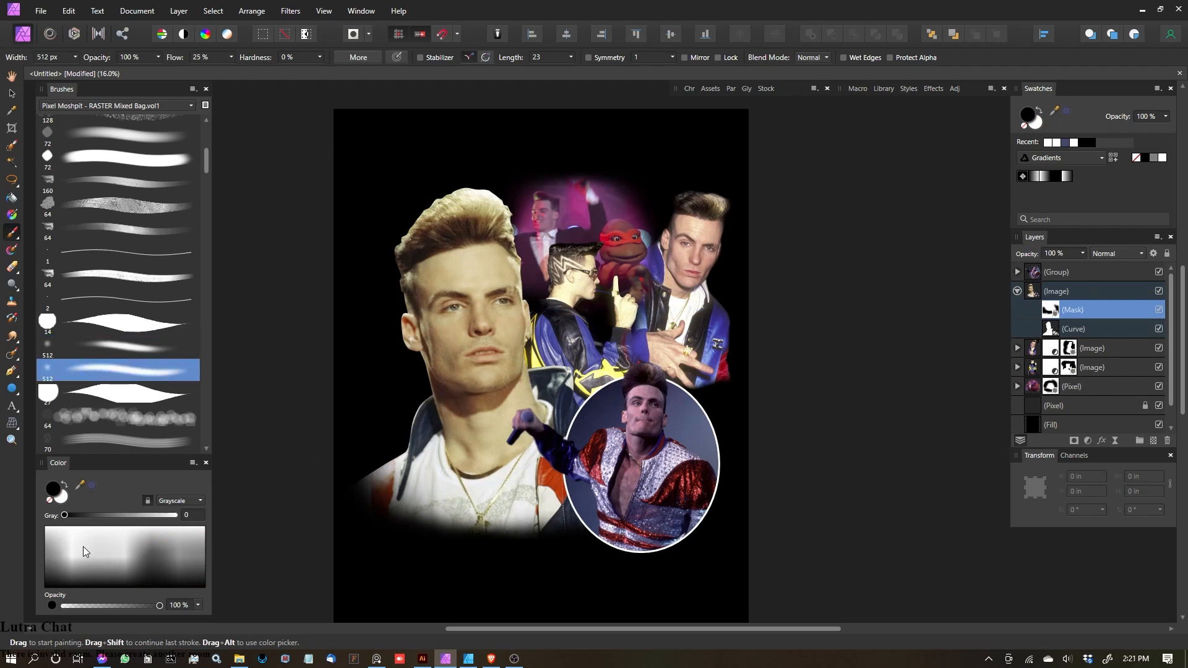
pyautogui.press(']')
pyautogui.press(']')
pyautogui.press(']')
pyautogui.press(']')
pyautogui.press(']')
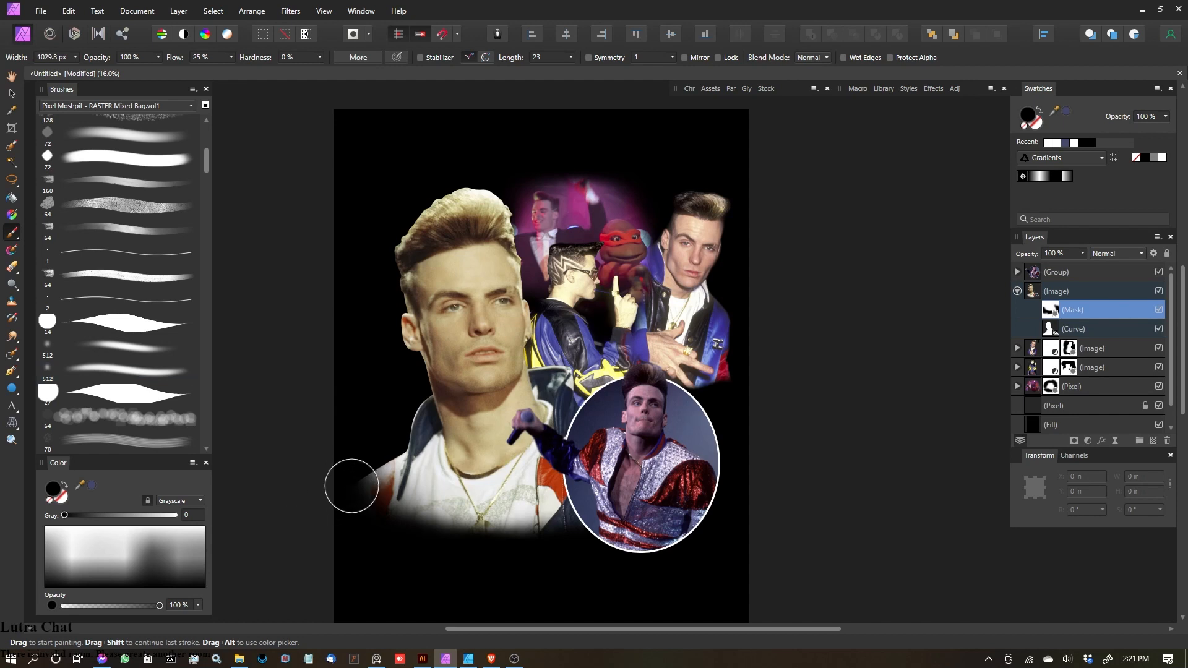
pyautogui.press(']')
pyautogui.press(']')
pyautogui.press(']')
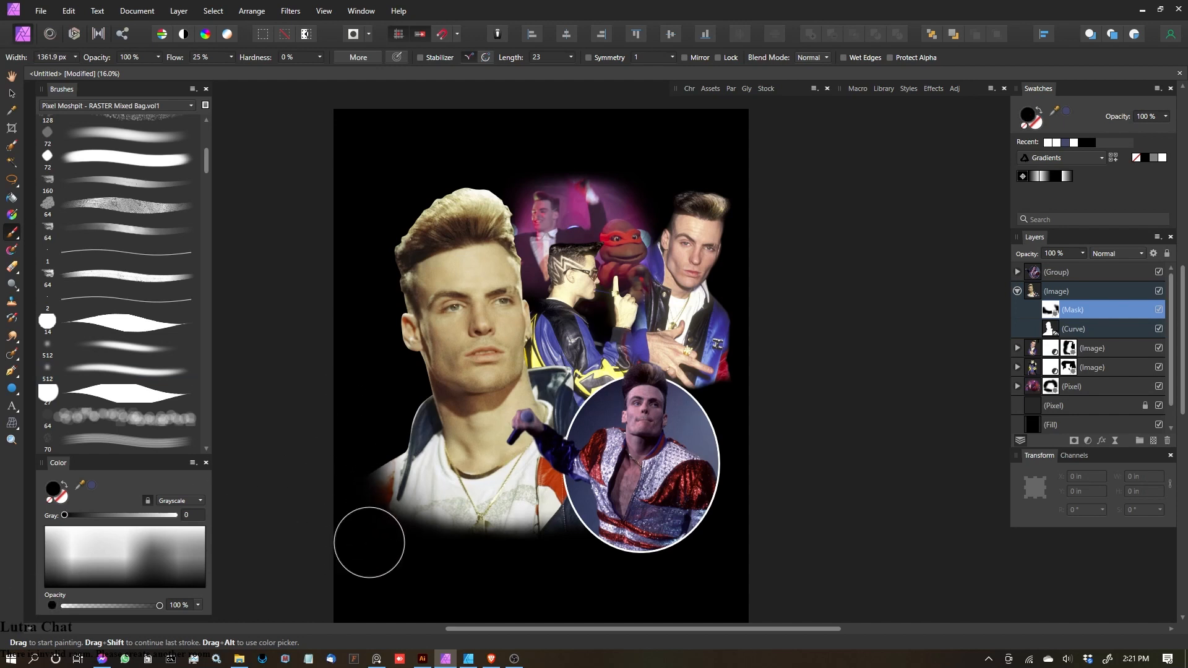
pyautogui.moveTo(406, 562); pyautogui.dragTo(374, 411)
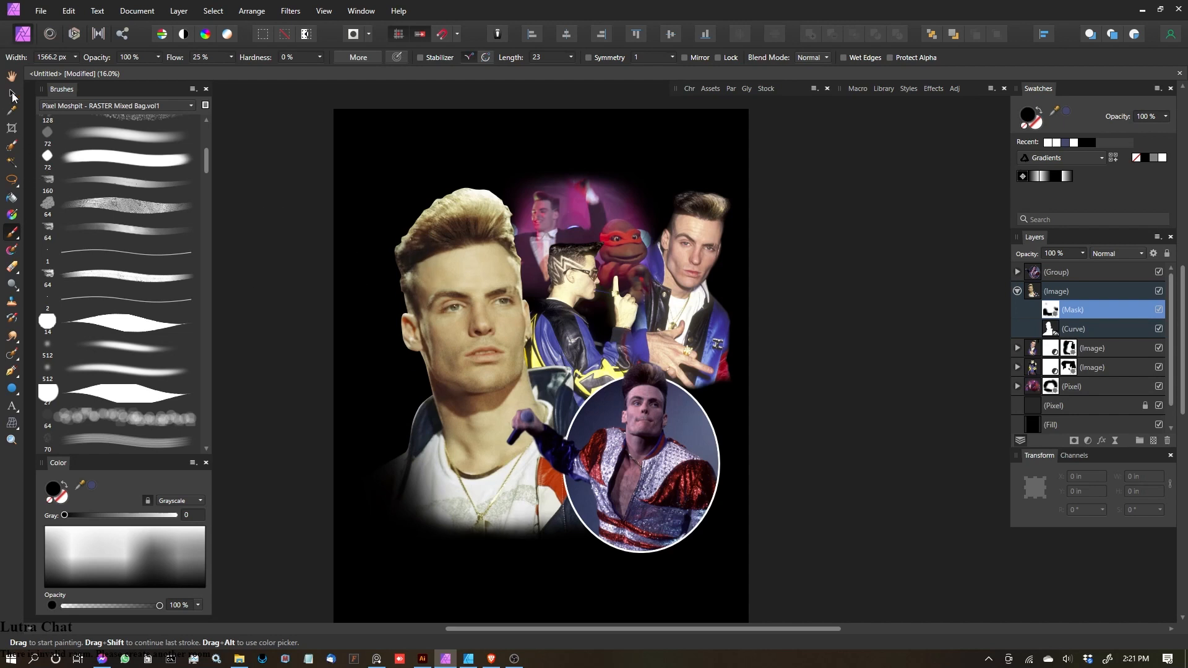
pyautogui.click(13, 390)
pyautogui.click(64, 59)
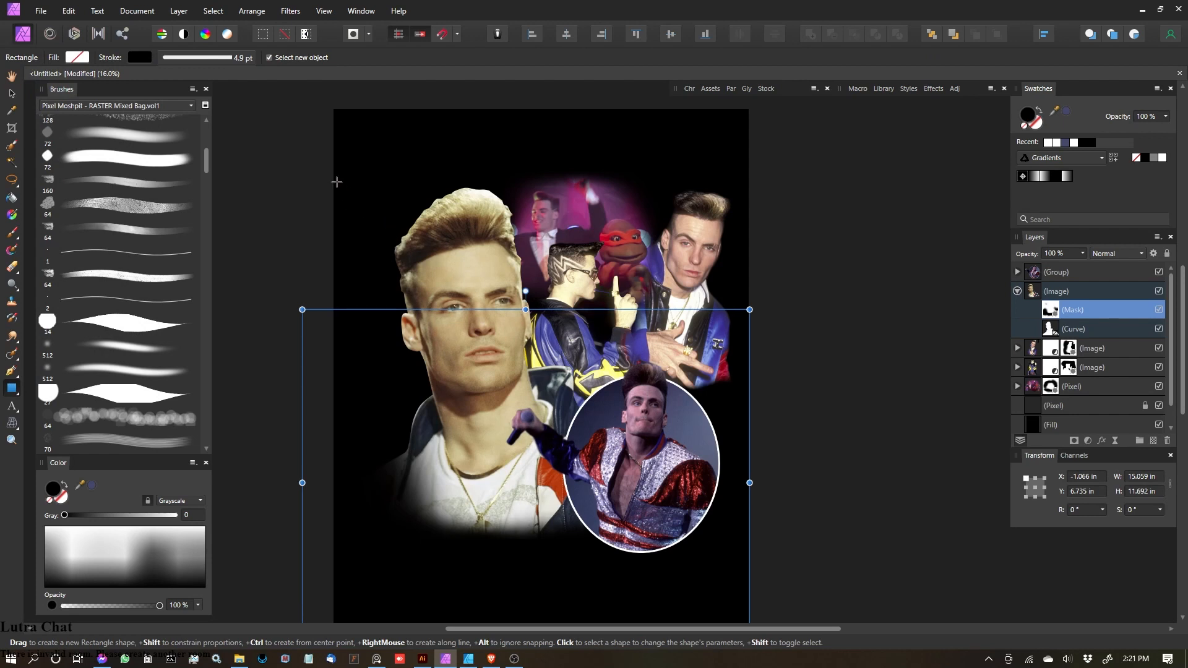
pyautogui.moveTo(334, 176); pyautogui.dragTo(392, 582)
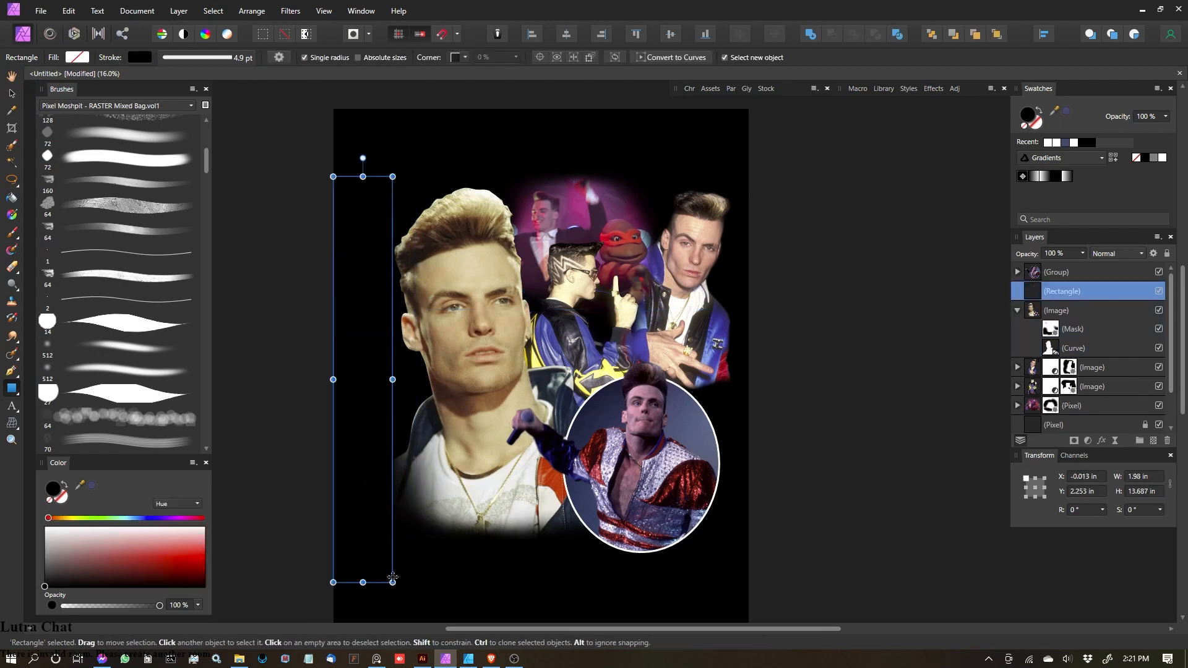
pyautogui.click(1162, 157)
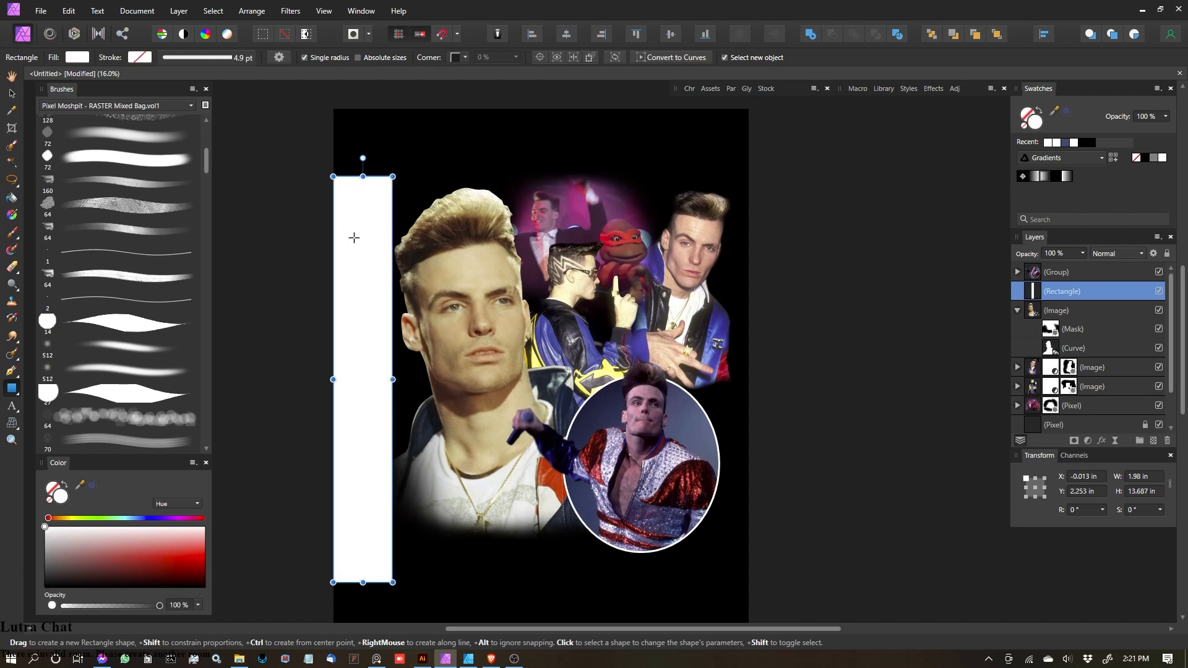
pyautogui.press('v')
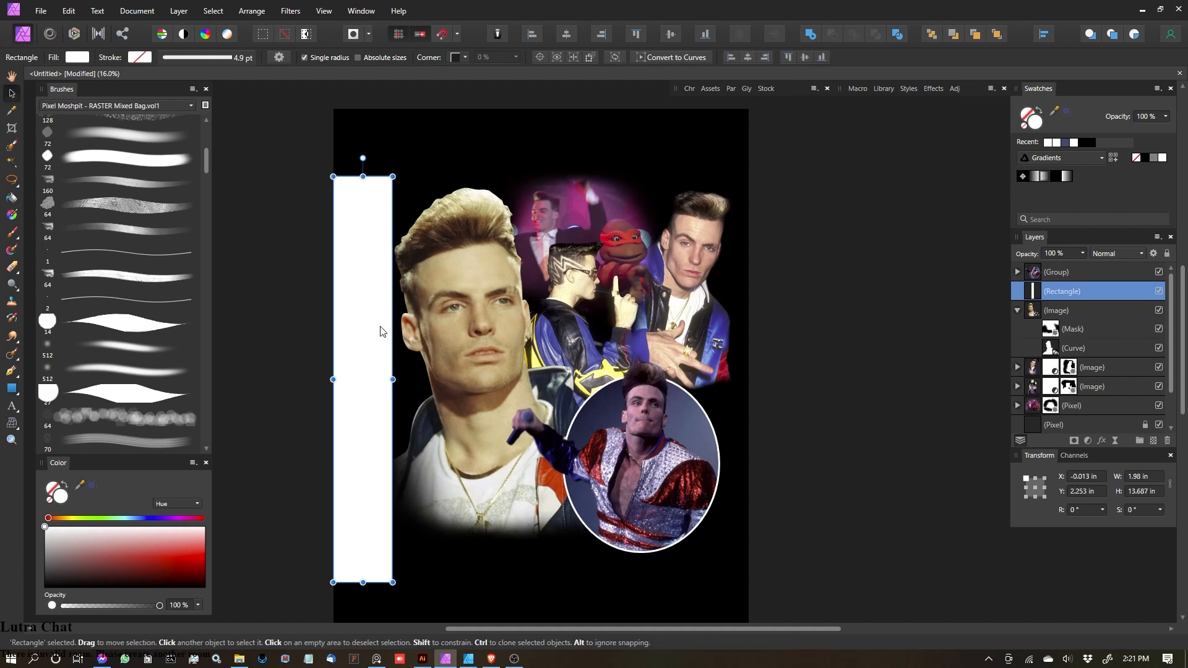
pyautogui.press('Delete')
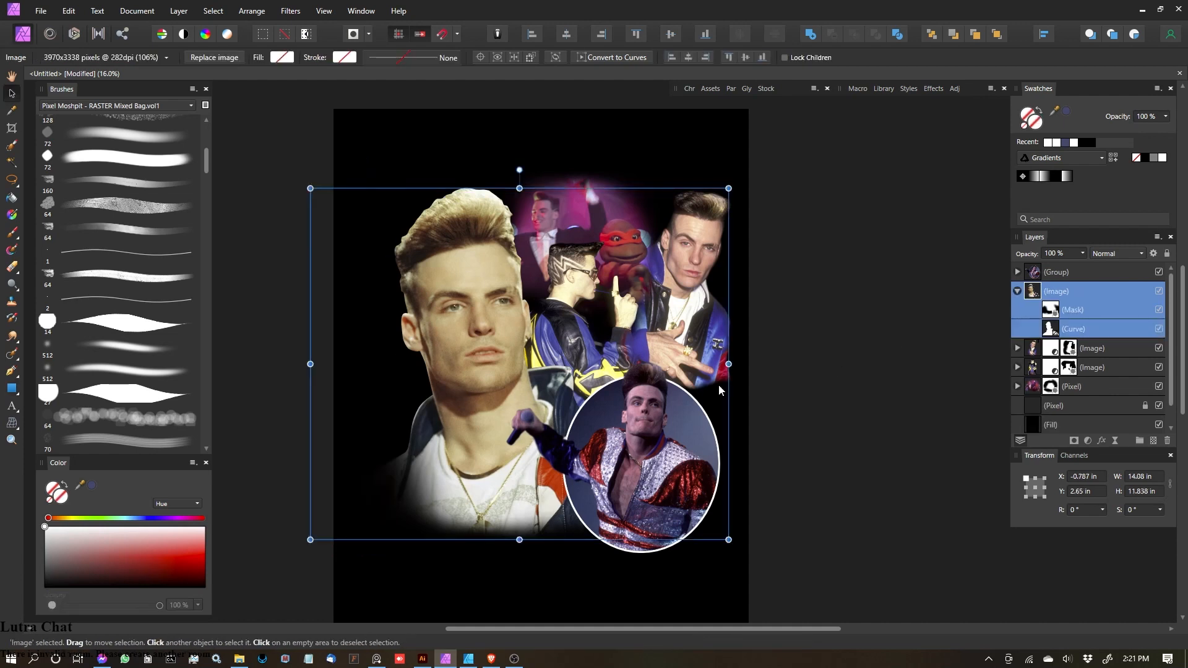
# Step: Fade the large portrait's lower-left shoulder further on its mask with a soft brush about 1500 px wide at 0% colour opacity
pyautogui.click(1056, 317)
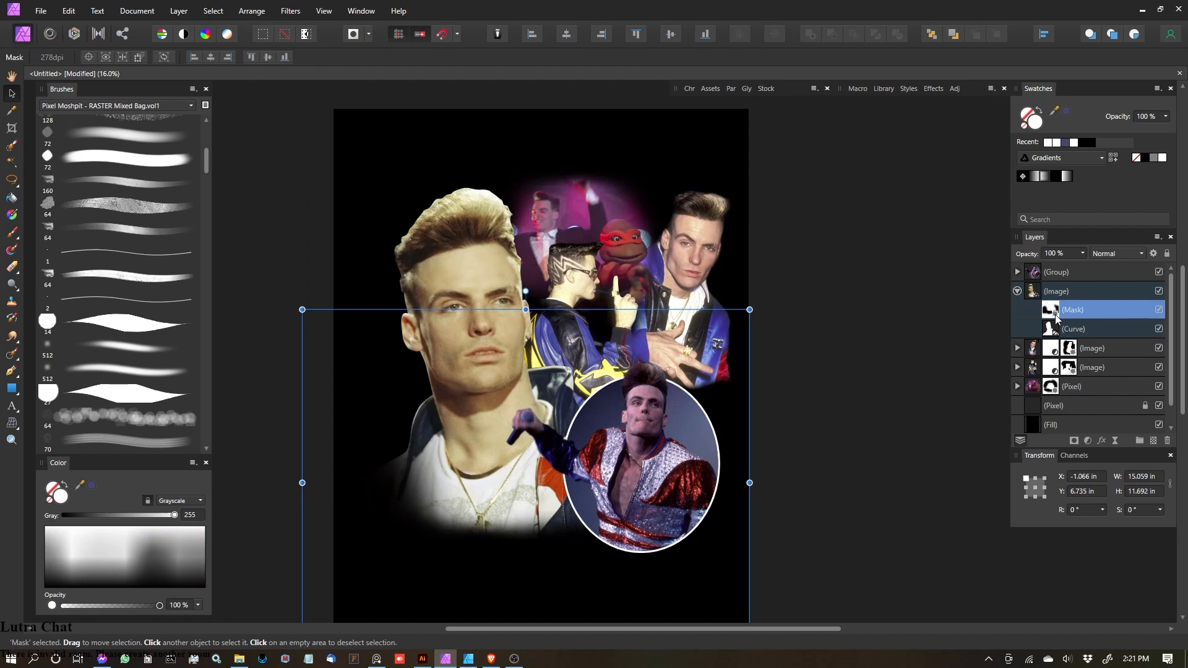
pyautogui.press('b')
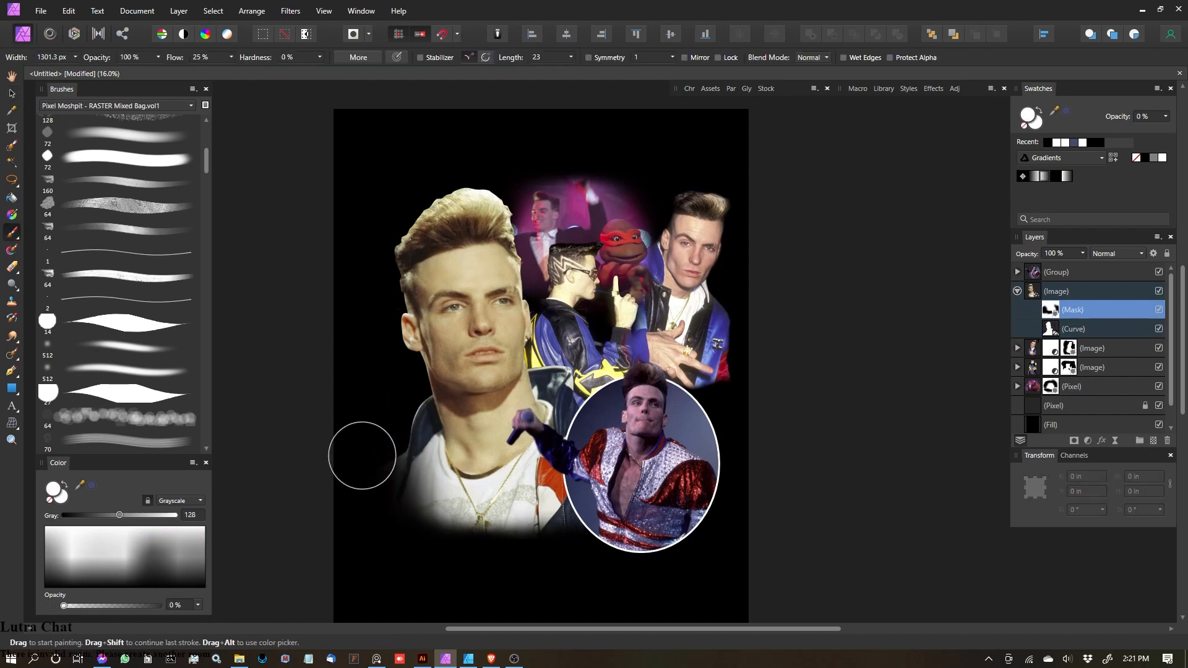
pyautogui.press(']')
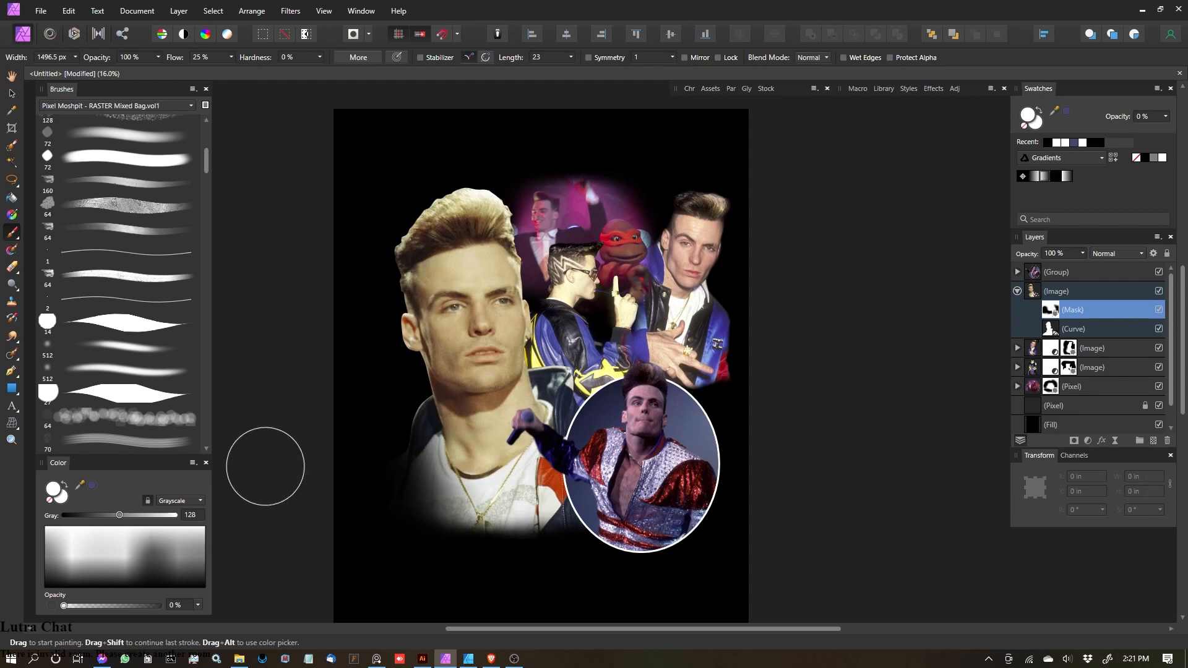
pyautogui.click(14, 97)
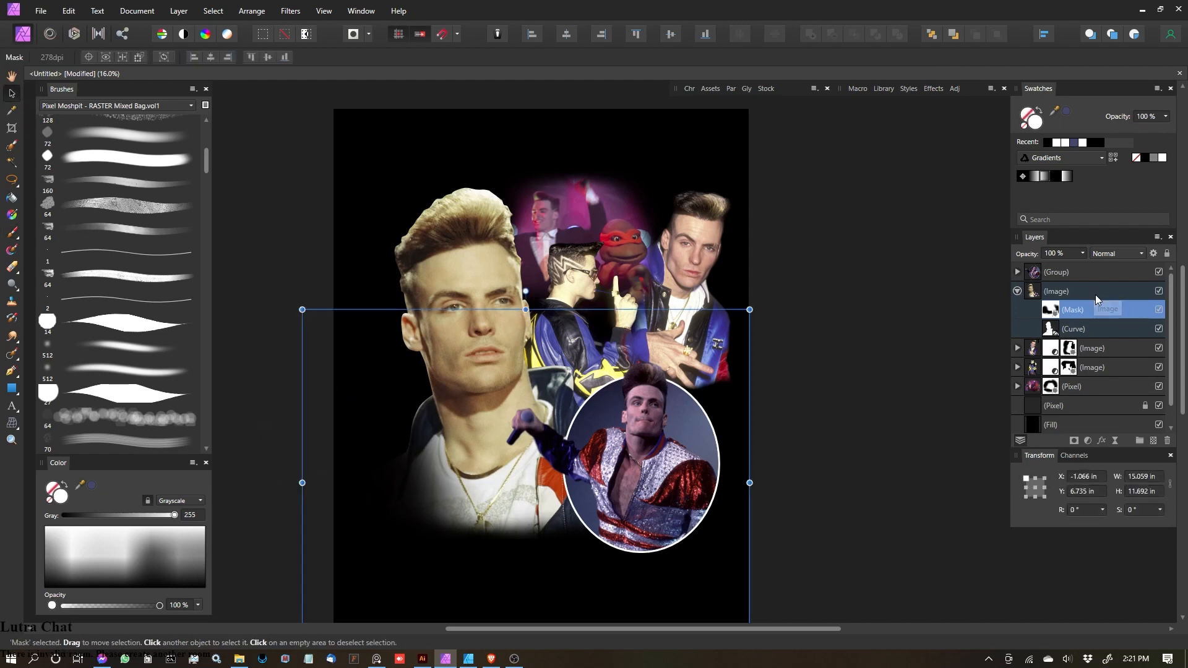
# Step: Enlarge the large portrait proportionally to about 15.47 by 13.01 in and reposition it beside the other photos
pyautogui.click(1095, 294)
pyautogui.click(1017, 290)
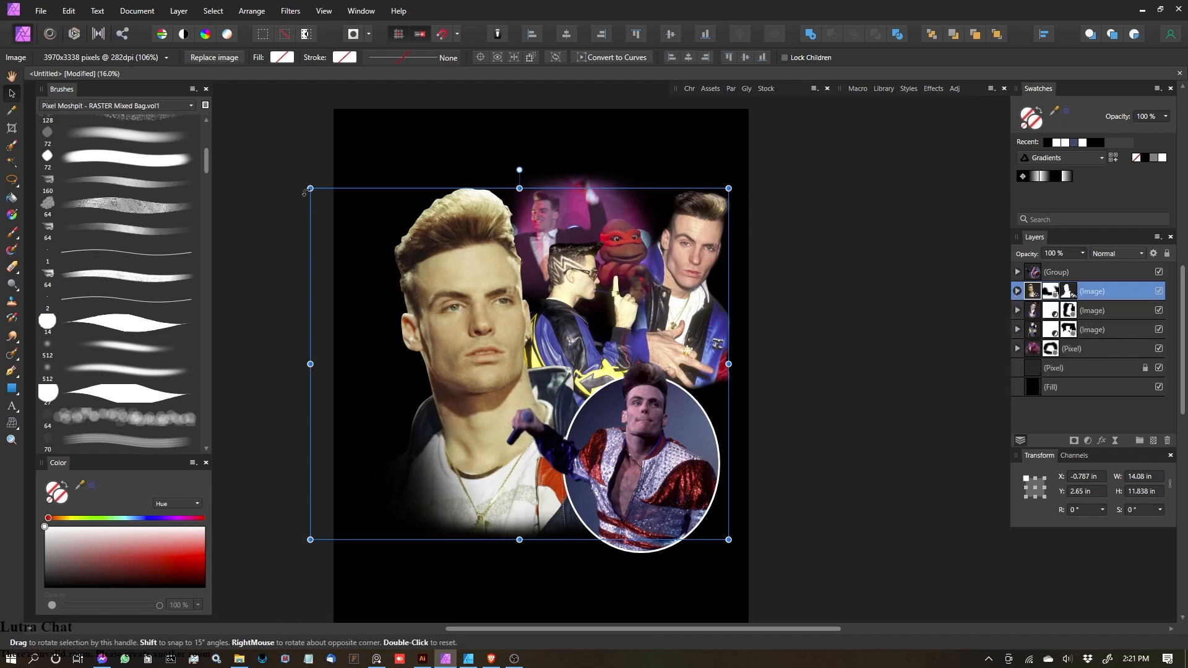
pyautogui.moveTo(312, 189); pyautogui.dragTo(275, 159)
pyautogui.moveTo(525, 261); pyautogui.dragTo(527, 267)
pyautogui.scroll(1, 527, 268)
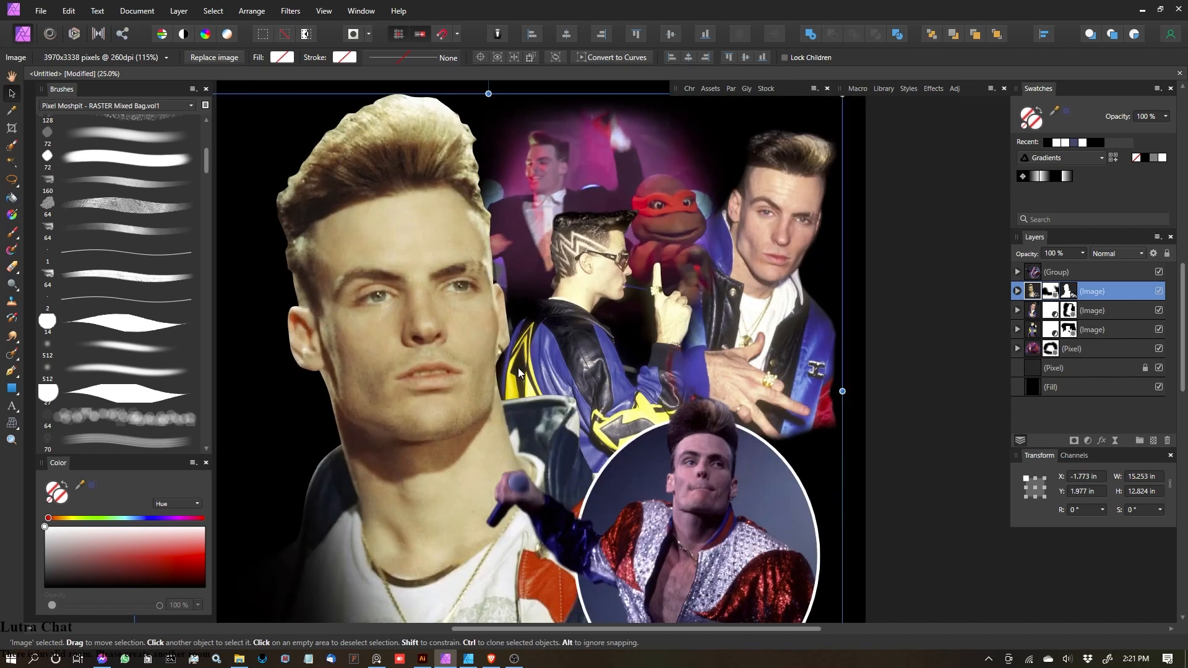
pyautogui.scroll(-1, 504, 334)
pyautogui.moveTo(271, 188); pyautogui.dragTo(263, 180)
pyautogui.moveTo(444, 321)
pyautogui.mouseDown()
pyautogui.moveTo(444, 340)
pyautogui.moveTo(443, 329)
pyautogui.mouseUp()
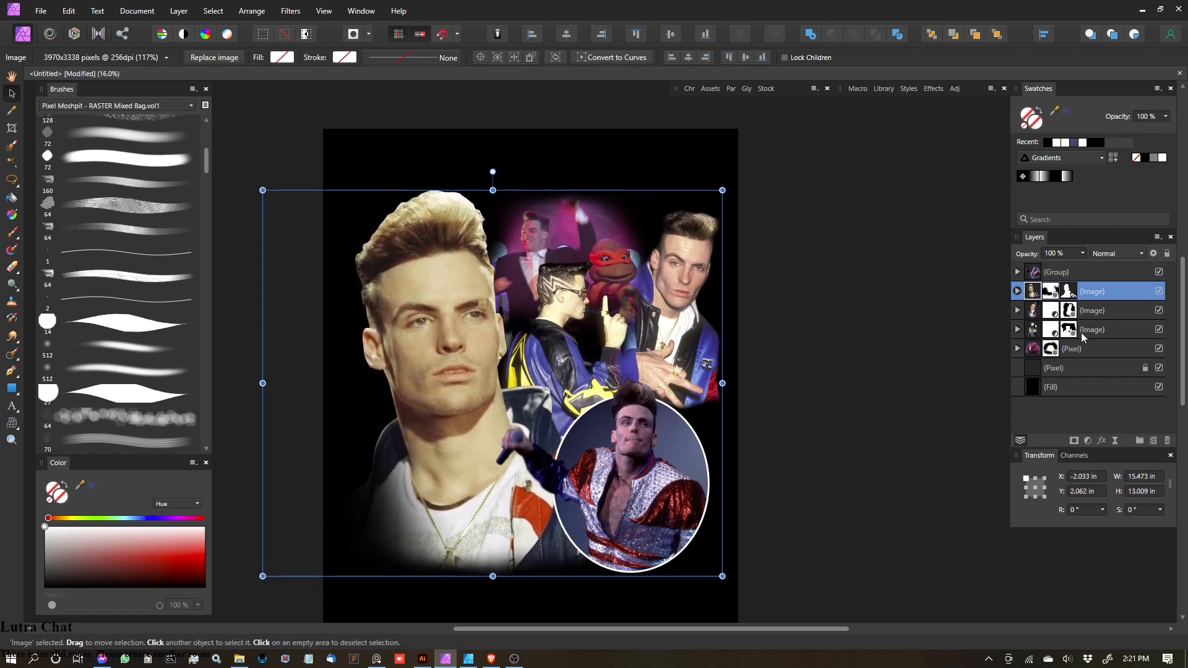
# Step: Group all the collage photos, leaving out the locked sketch and black fill, and shift the group slightly left on the page
pyautogui.click(1104, 273)
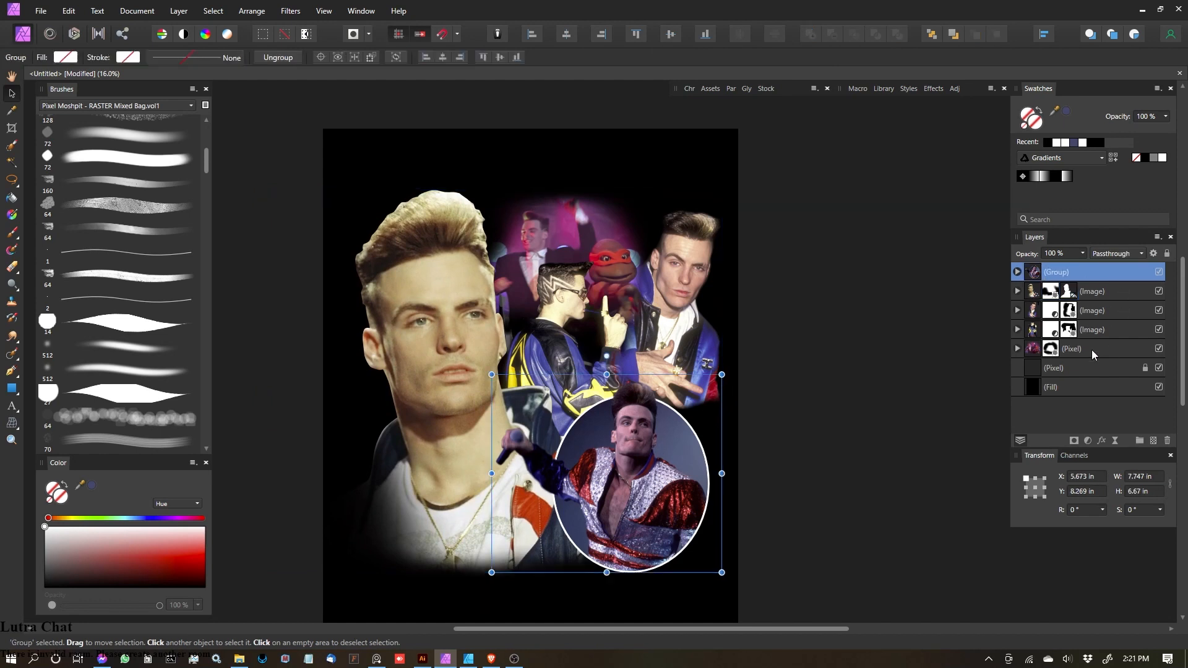
pyautogui.keyDown('shift'); pyautogui.click(1091, 350); pyautogui.keyUp('shift')
pyautogui.hotkey('ctrl', 'g')
pyautogui.moveTo(599, 357)
pyautogui.mouseDown()
pyautogui.moveTo(586, 361)
pyautogui.moveTo(596, 360)
pyautogui.mouseUp()
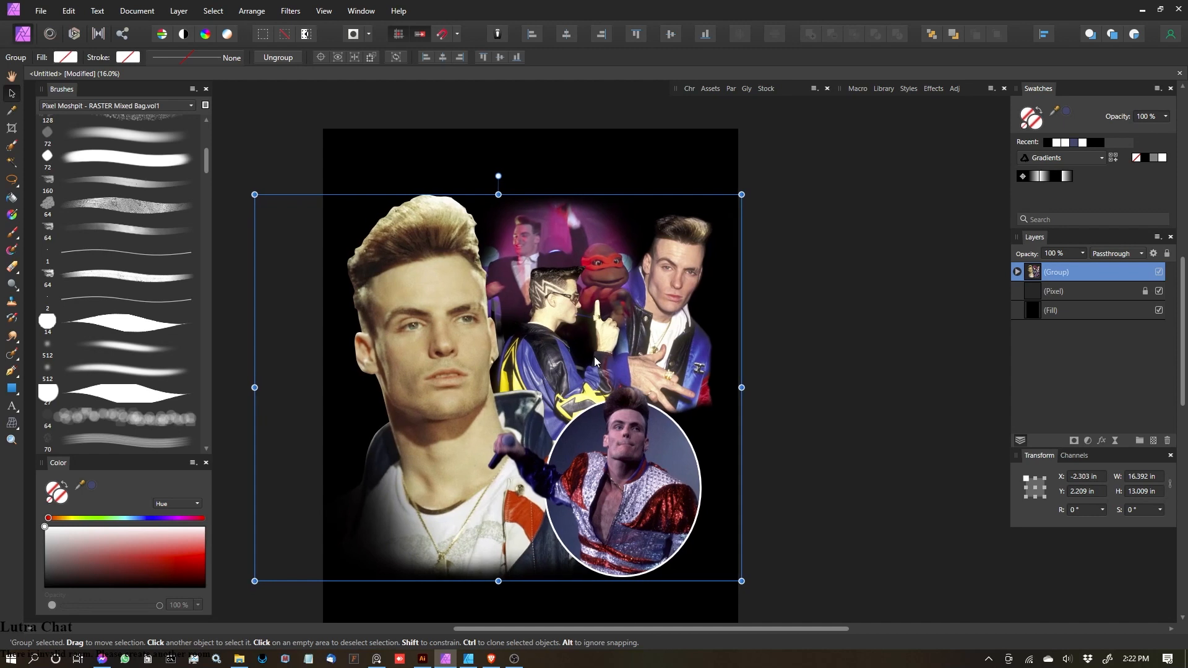
# Step: Add a Levels adjustment for the large portrait inside the group and nest it in that image layer above its mask
pyautogui.click(1017, 273)
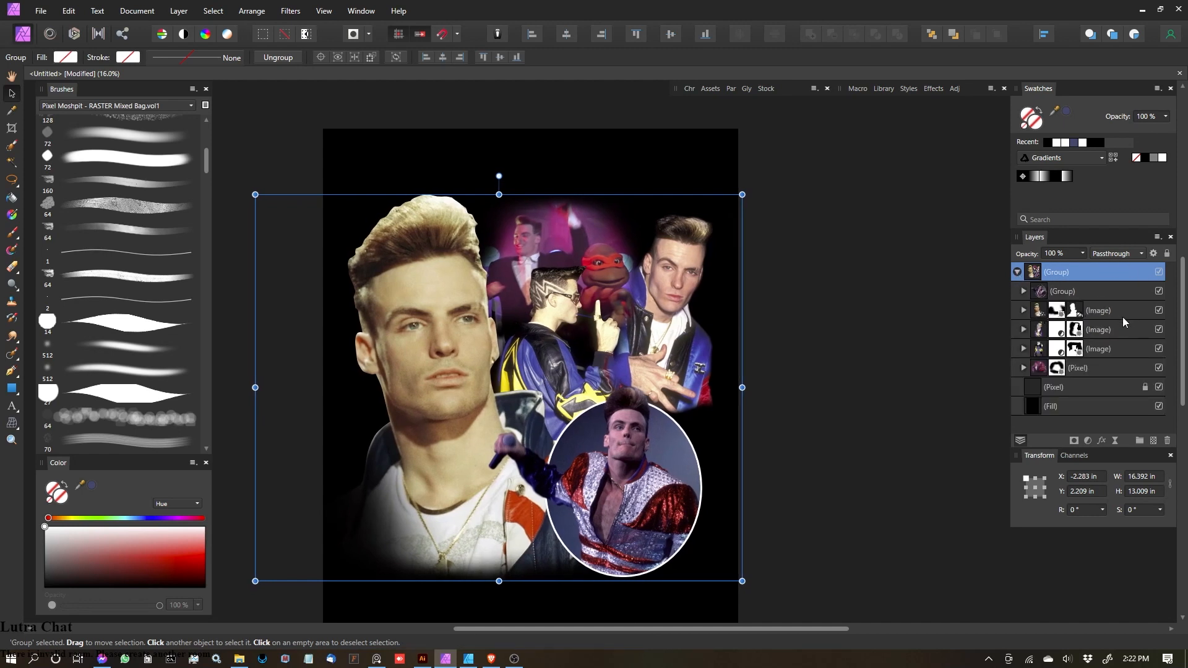
pyautogui.click(1121, 315)
pyautogui.click(1023, 311)
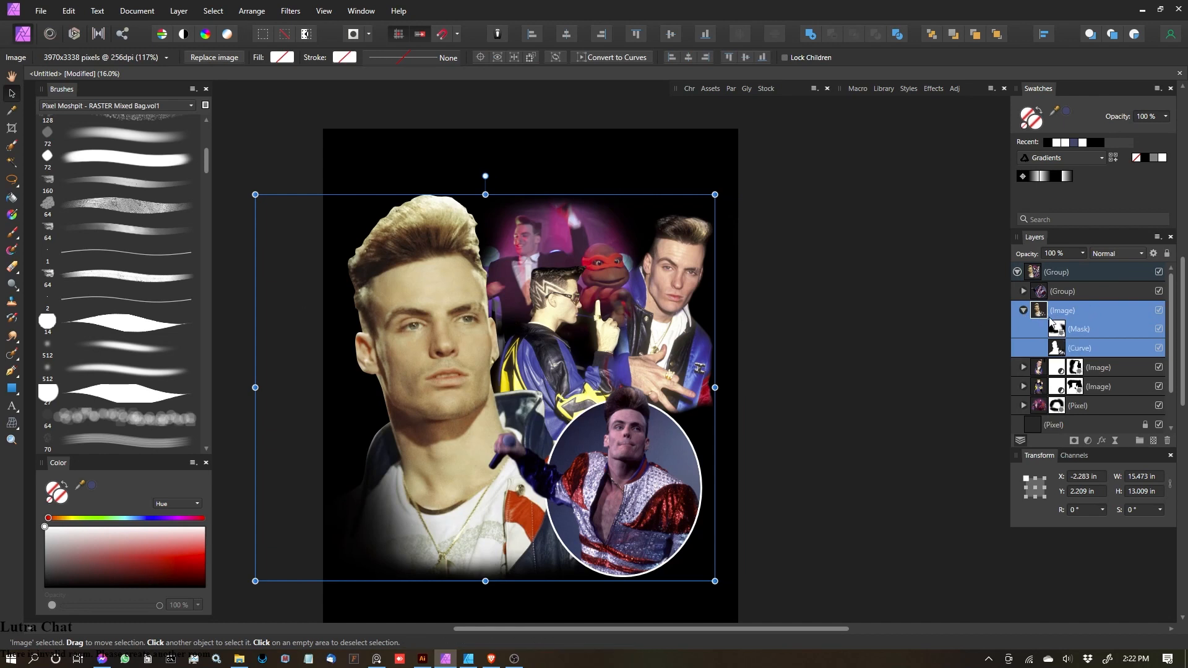
pyautogui.hotkey('ctrl', 'l')
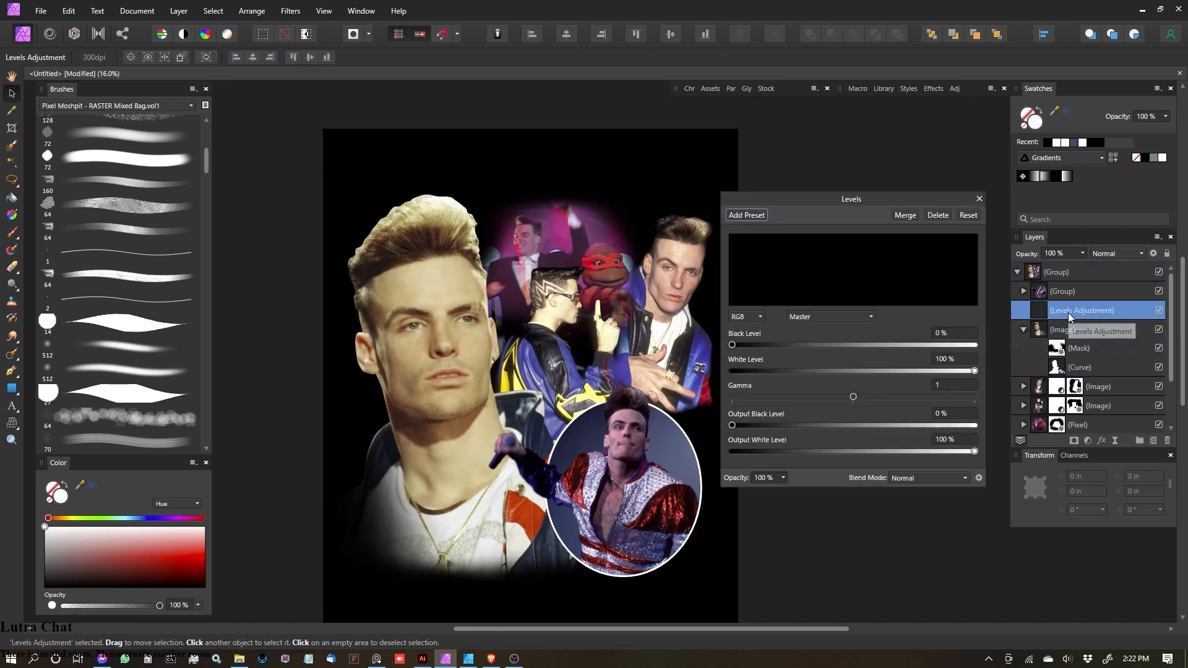
pyautogui.rightClick(1067, 314)
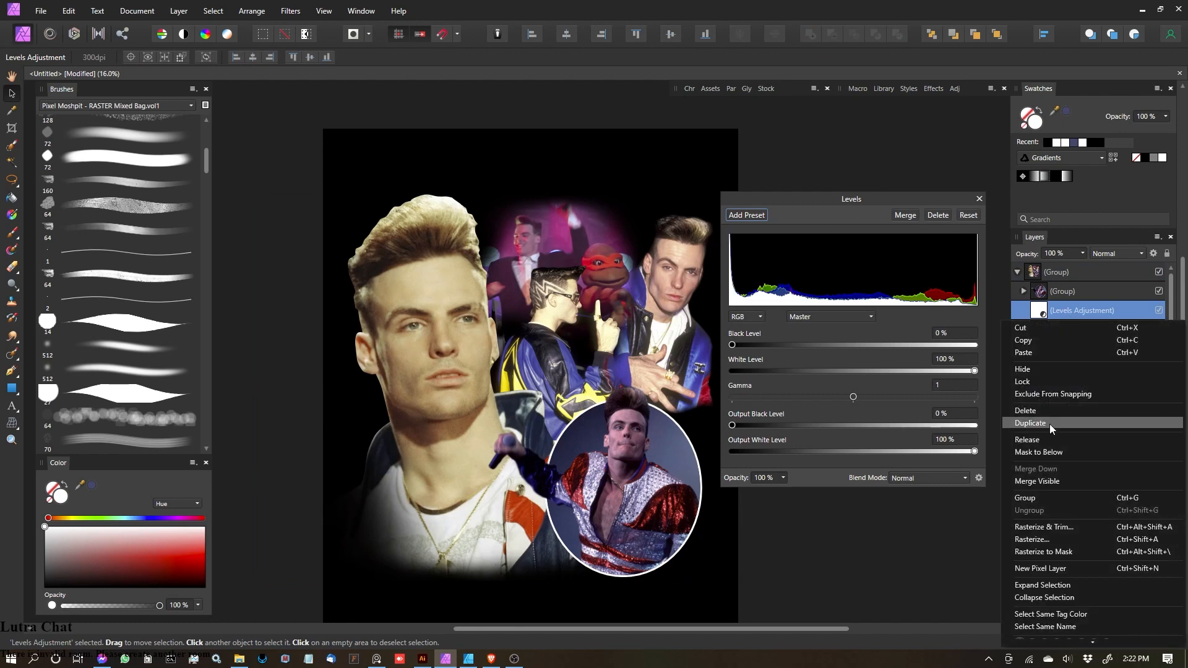
pyautogui.click(1046, 452)
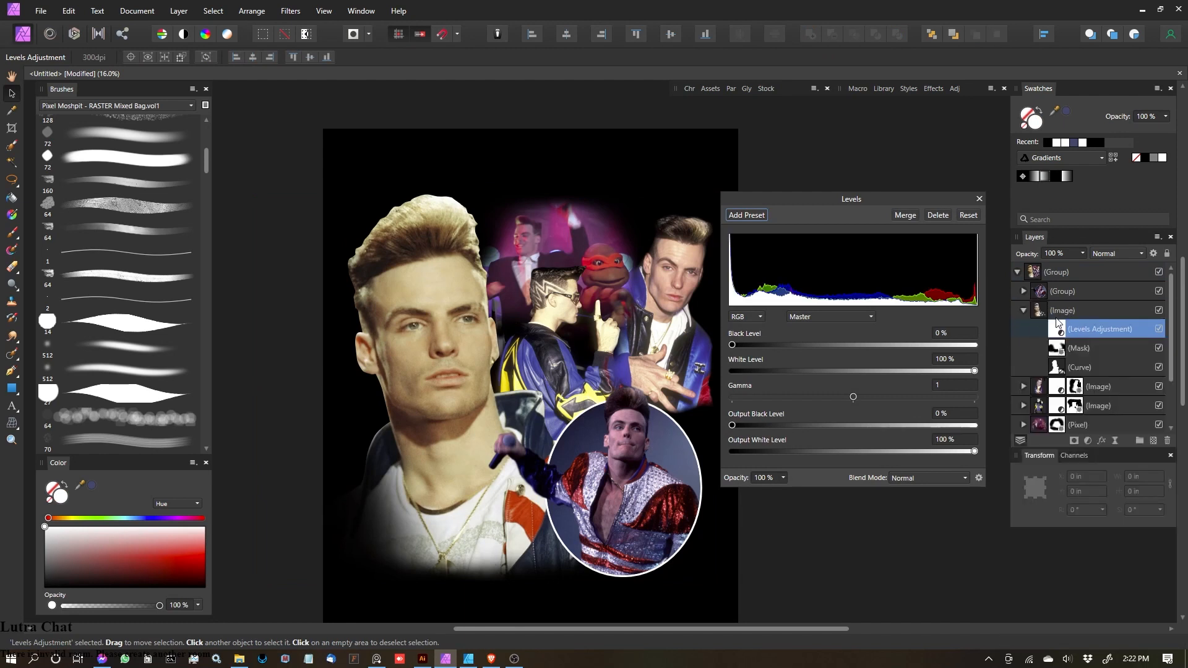
# Step: Set the Levels adjustment's channel to Alpha, raise its black level to 9%, and lower its white level slightly
pyautogui.click(838, 317)
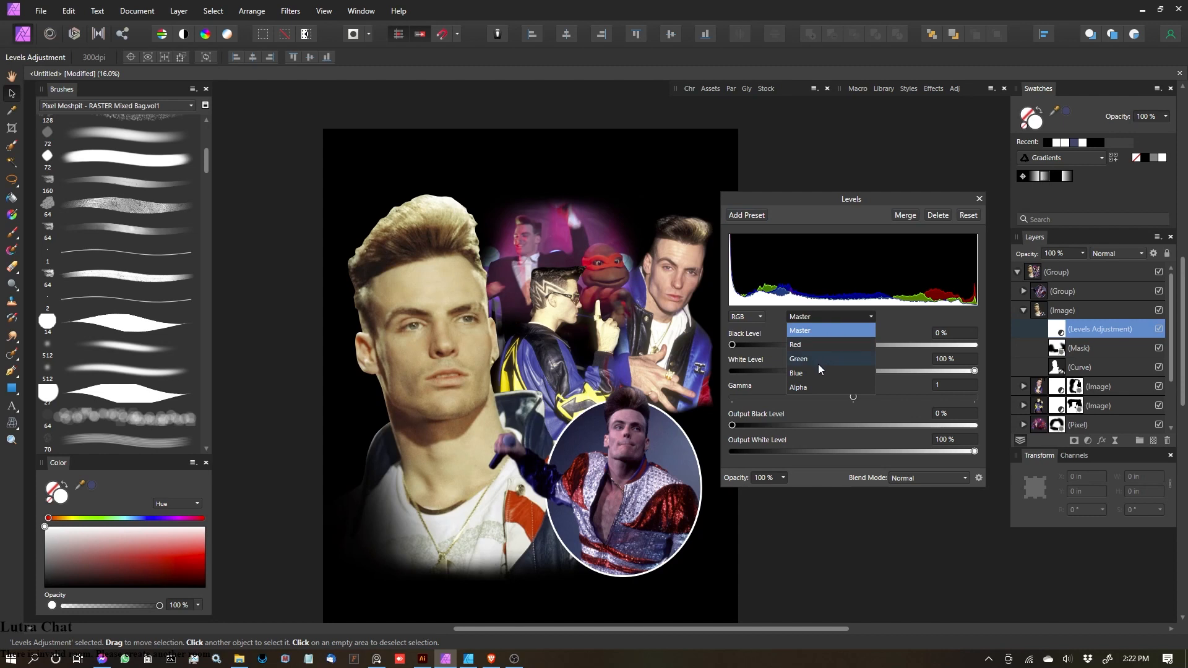
pyautogui.click(798, 388)
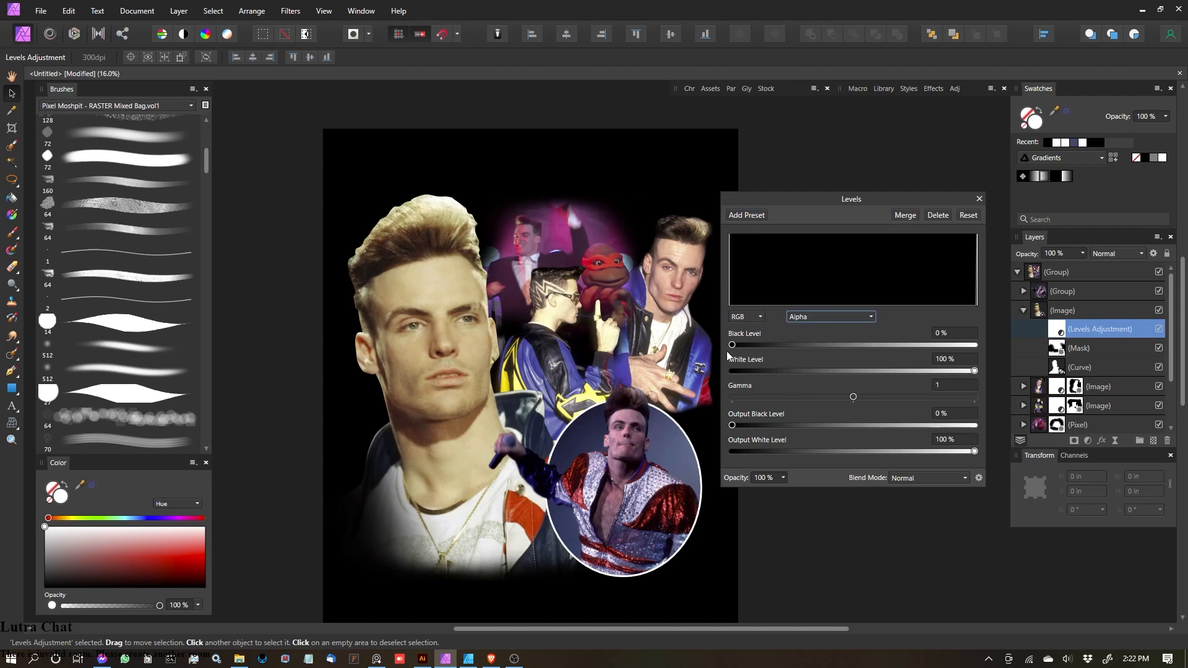
pyautogui.moveTo(732, 345); pyautogui.dragTo(756, 347)
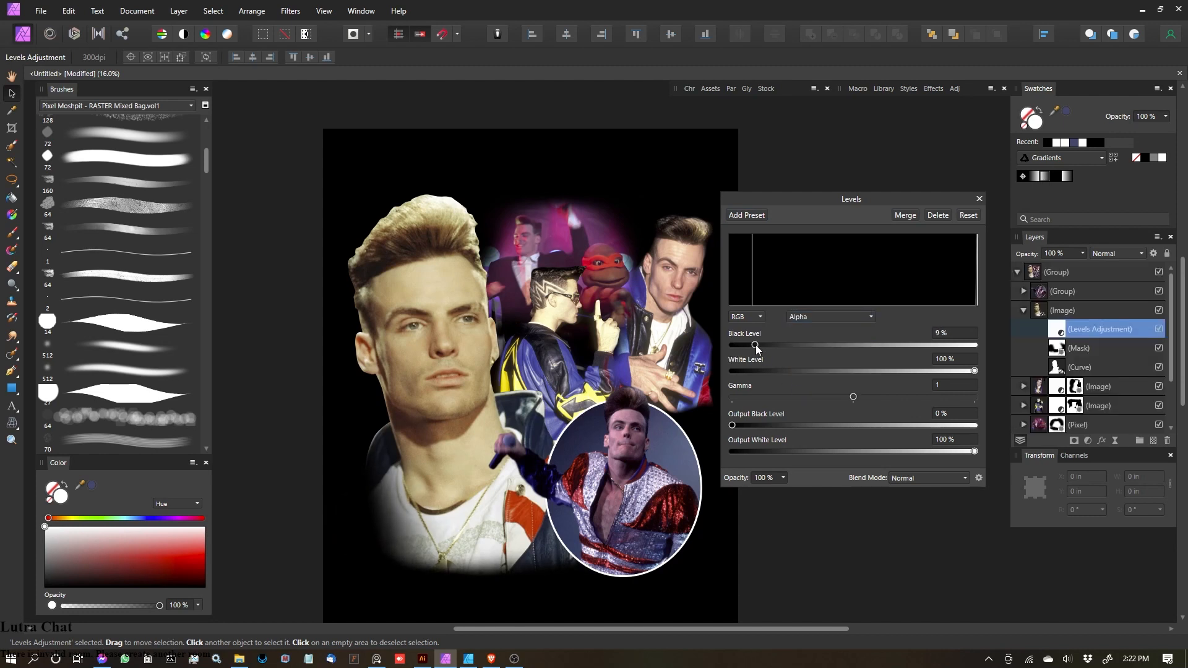
pyautogui.moveTo(975, 371); pyautogui.dragTo(963, 371)
pyautogui.click(979, 199)
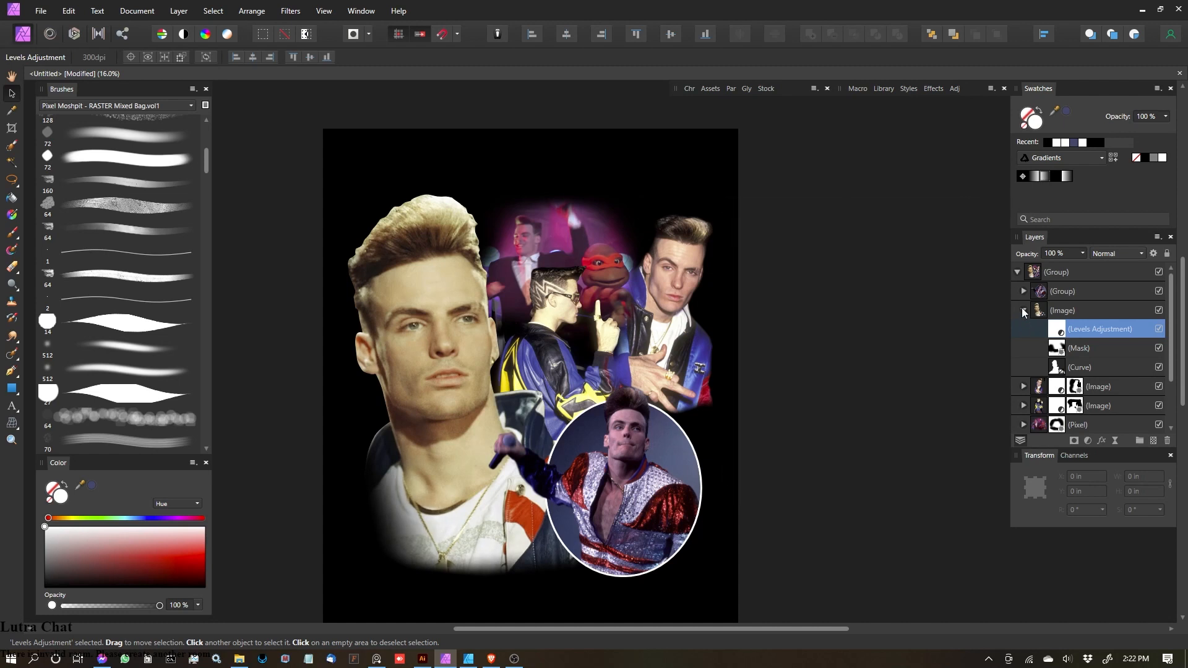
# Step: Collapse the large portrait's layer and the photo group, and deselect everything
pyautogui.click(1023, 310)
pyautogui.click(1017, 271)
pyautogui.click(1081, 272)
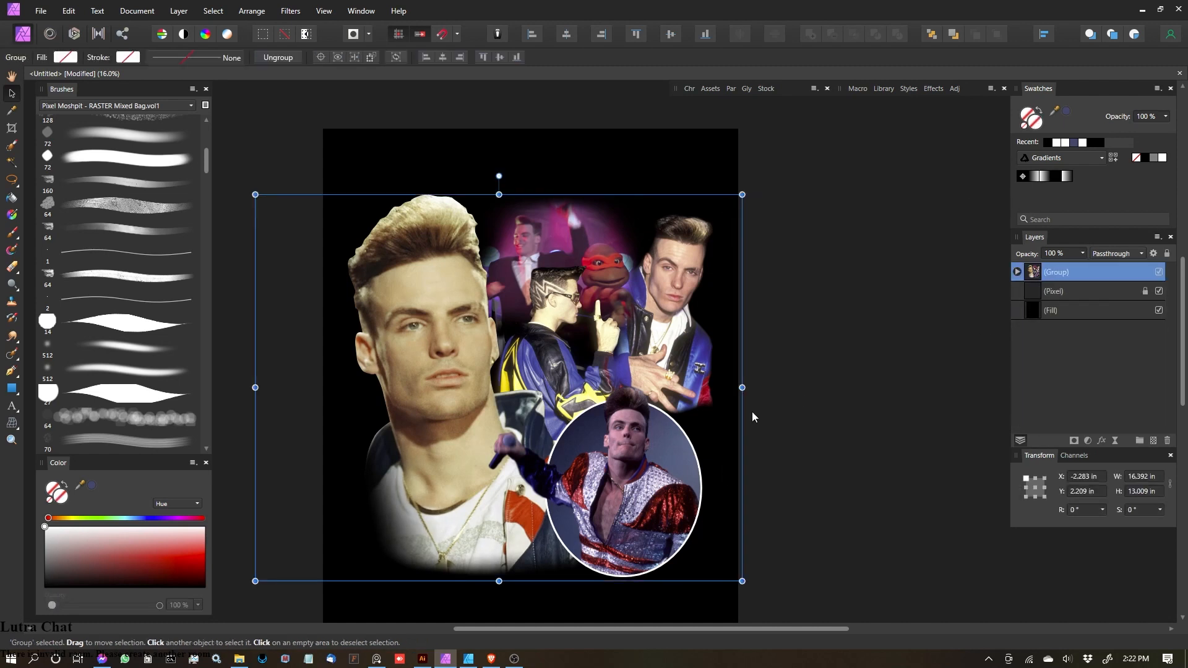
pyautogui.click(829, 384)
pyautogui.scroll(-1, 852, 338)
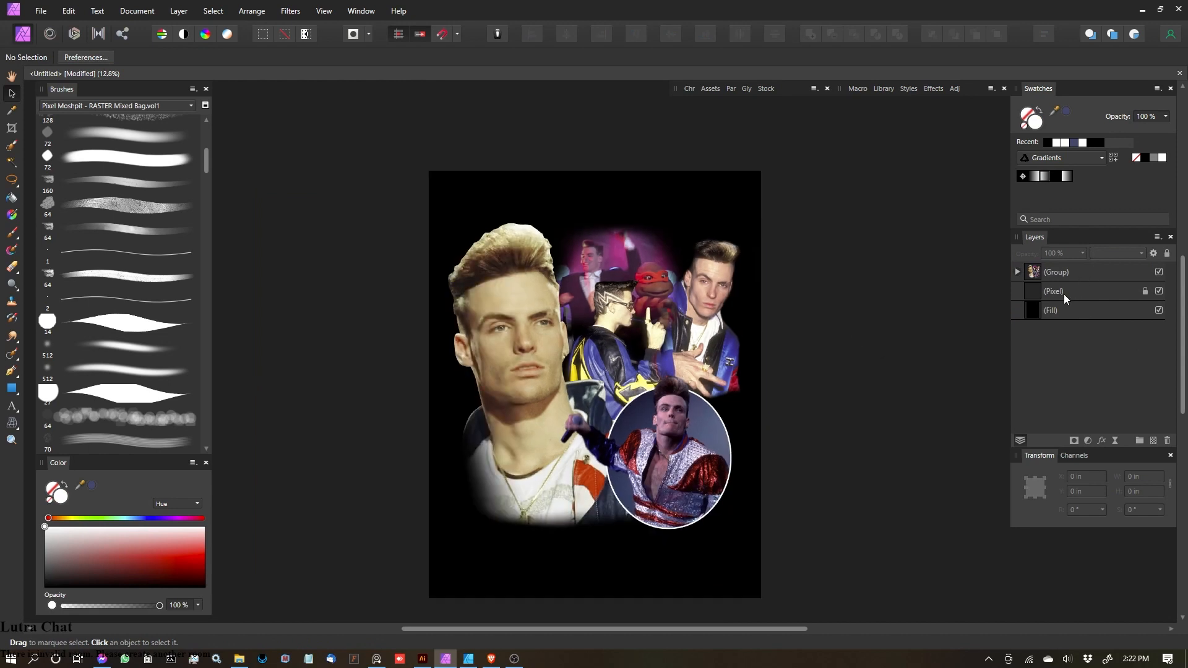
# Step: Hide the black fill layer and delete the locked sketch layer beneath the photo group
pyautogui.click(1062, 294)
pyautogui.click(1159, 310)
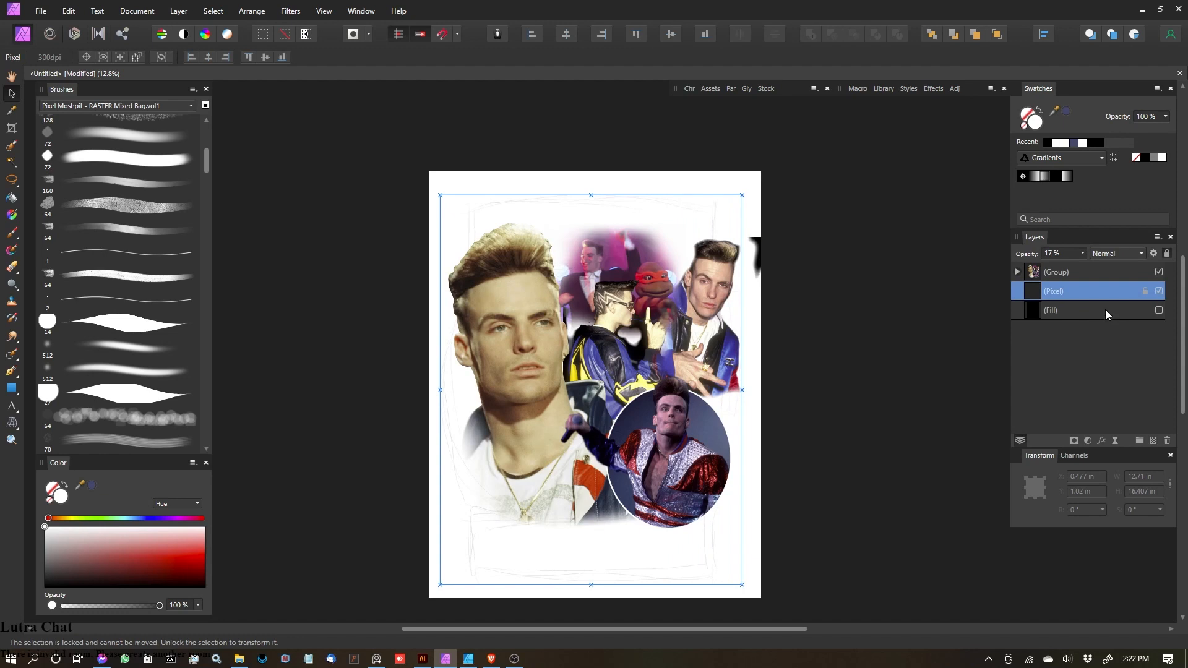
pyautogui.click(1167, 441)
# Step: Expand the photo group, select the mask of the portrait beside the turtle, and set up the Paint Brush with black
pyautogui.scroll(6, 795, 333)
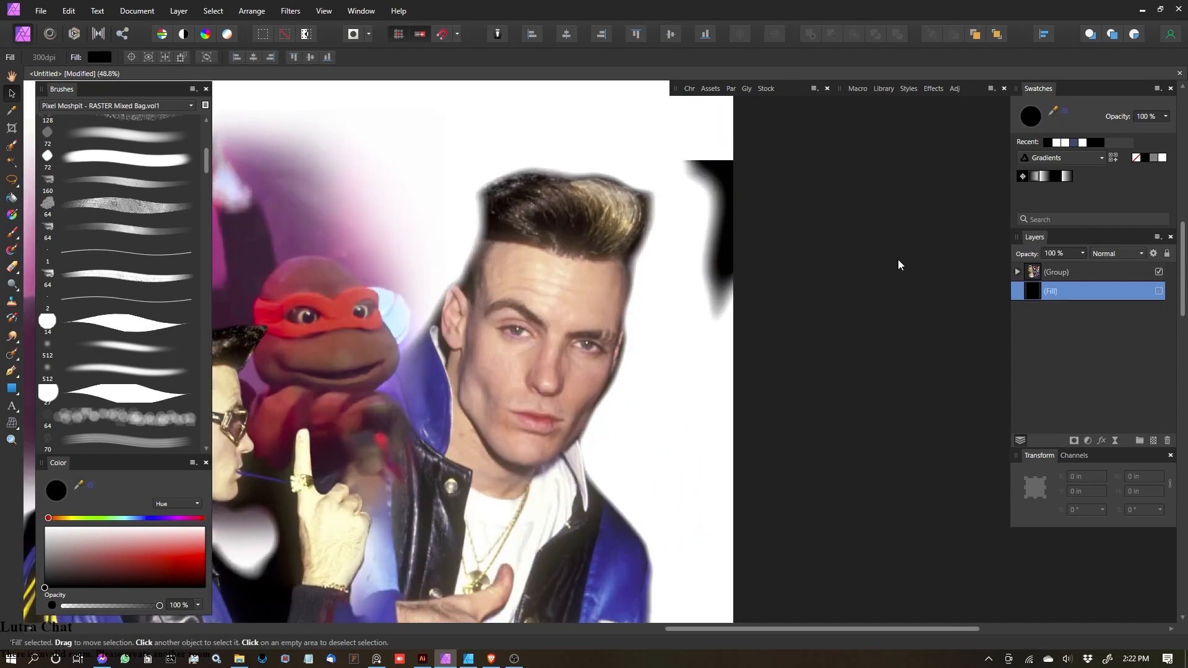
pyautogui.scroll(-3, 711, 305)
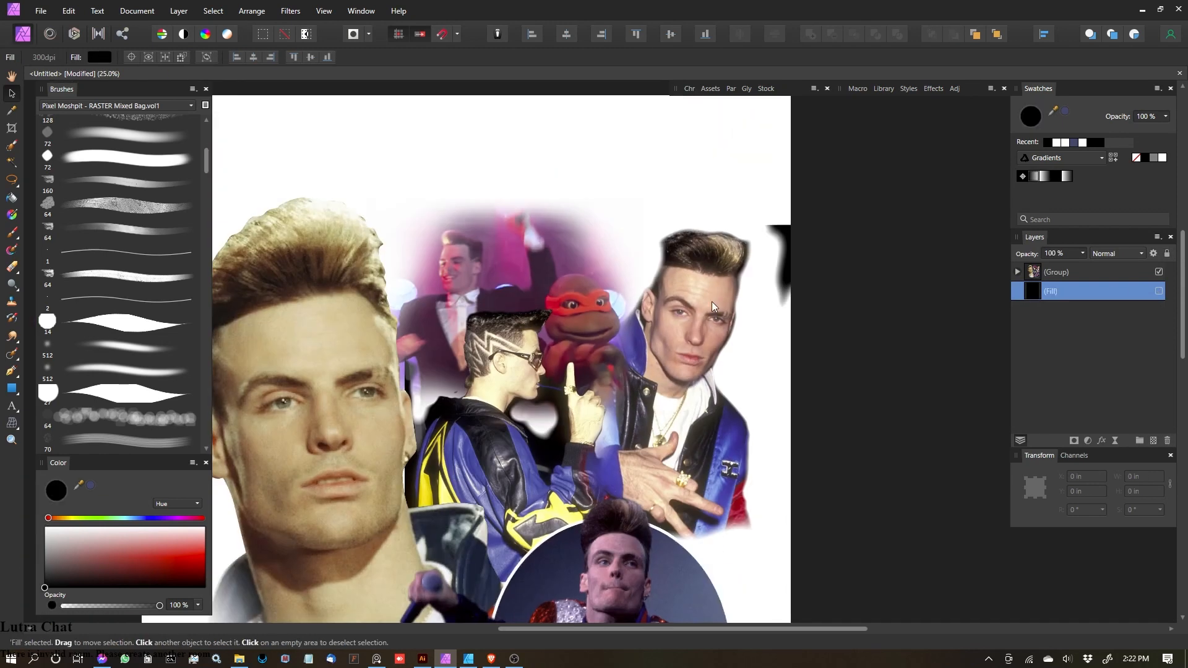
pyautogui.click(1018, 271)
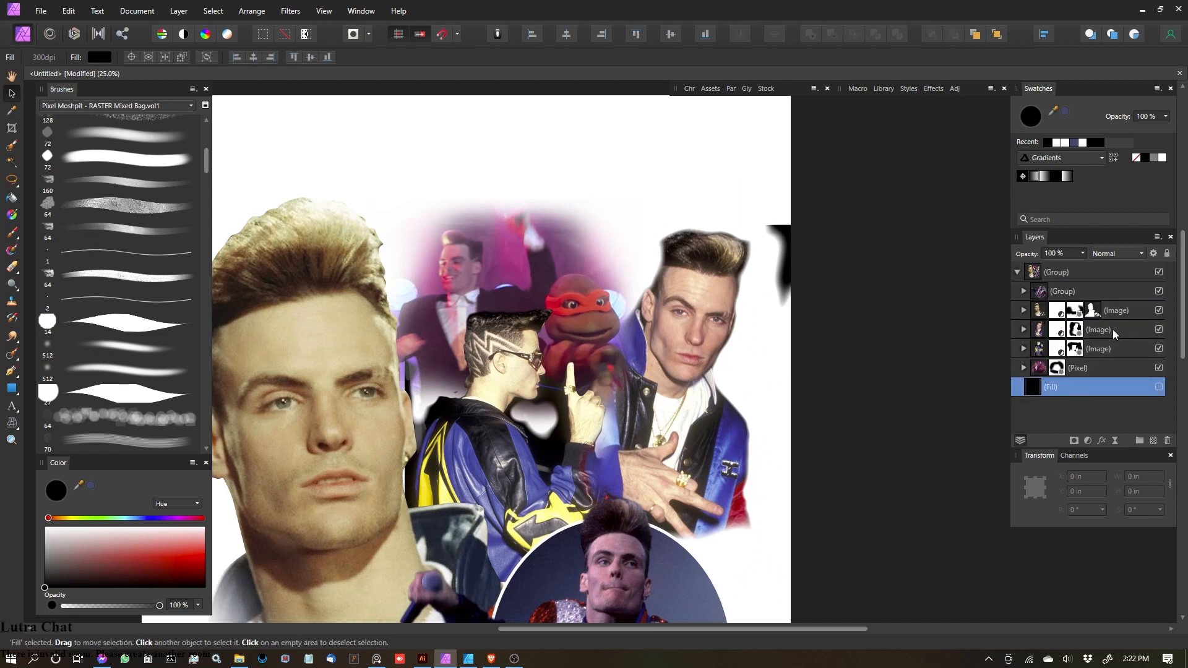
pyautogui.click(1048, 329)
pyautogui.click(1075, 331)
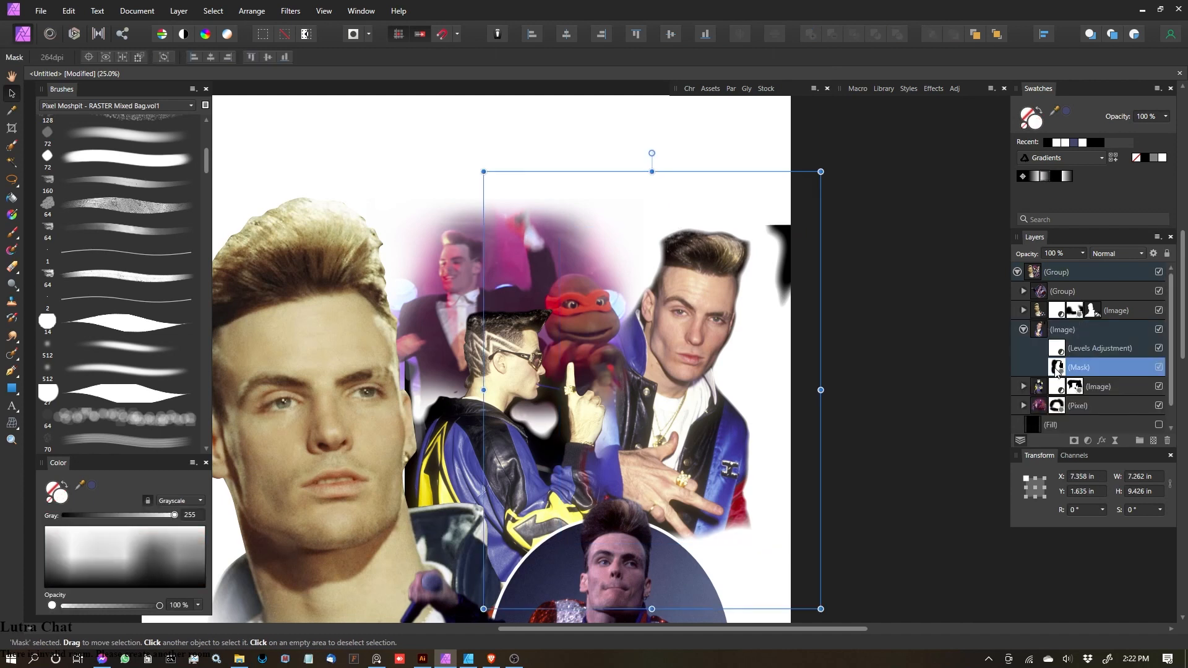
pyautogui.scroll(2, 799, 244)
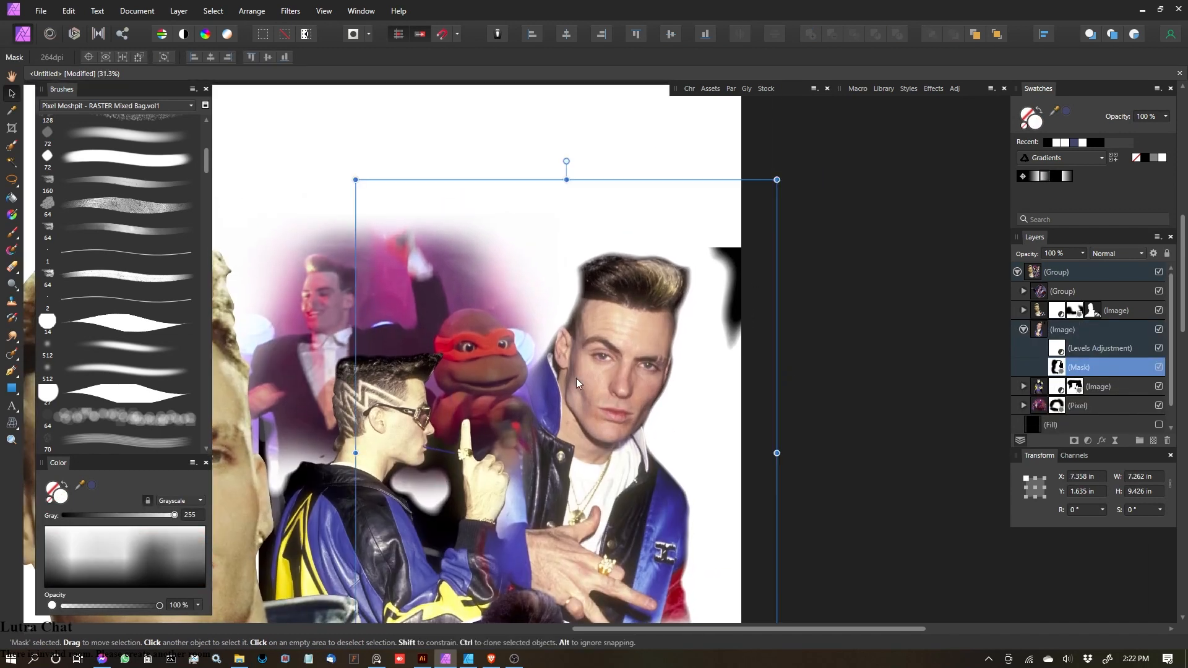
pyautogui.press('b')
pyautogui.click(45, 584)
pyautogui.moveTo(44, 584); pyautogui.dragTo(43, 588)
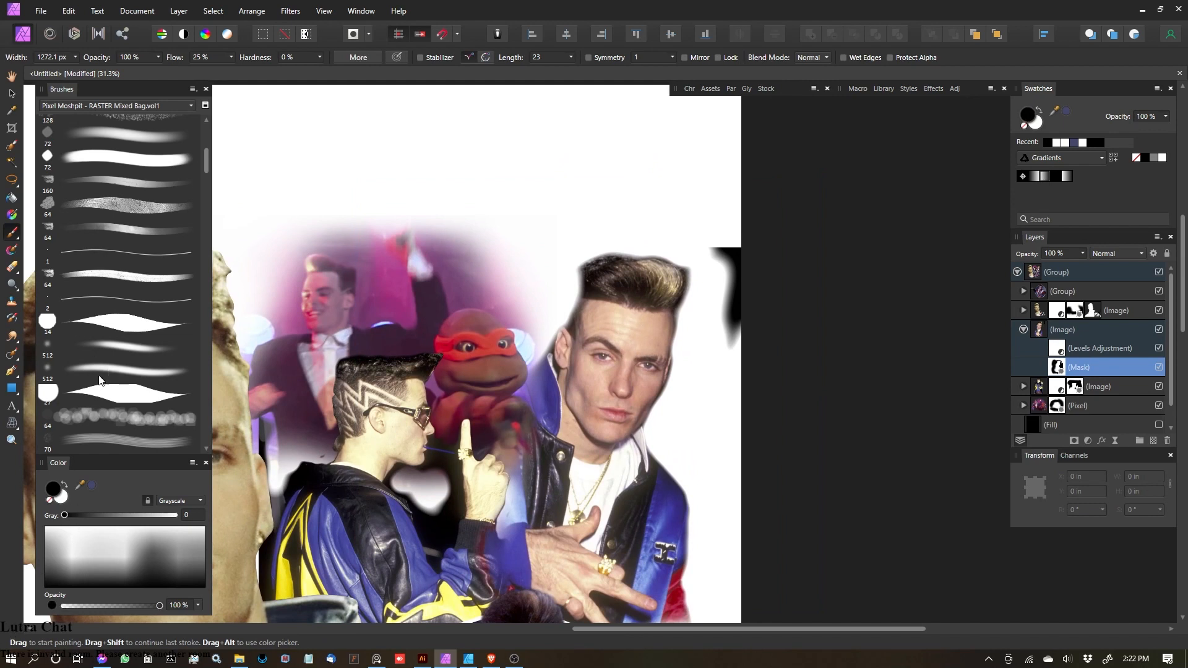
# Step: Paint black on that portrait's mask to erase the dark patch at the page edge and, with a smaller brush, clean the hair and jacket edges
pyautogui.press('[')
pyautogui.press('[')
pyautogui.press('[')
pyautogui.press('[')
pyautogui.moveTo(734, 364); pyautogui.dragTo(730, 285)
pyautogui.press('[')
pyautogui.press('[')
pyautogui.press('[')
pyautogui.press('[')
pyautogui.press('[')
pyautogui.press('[')
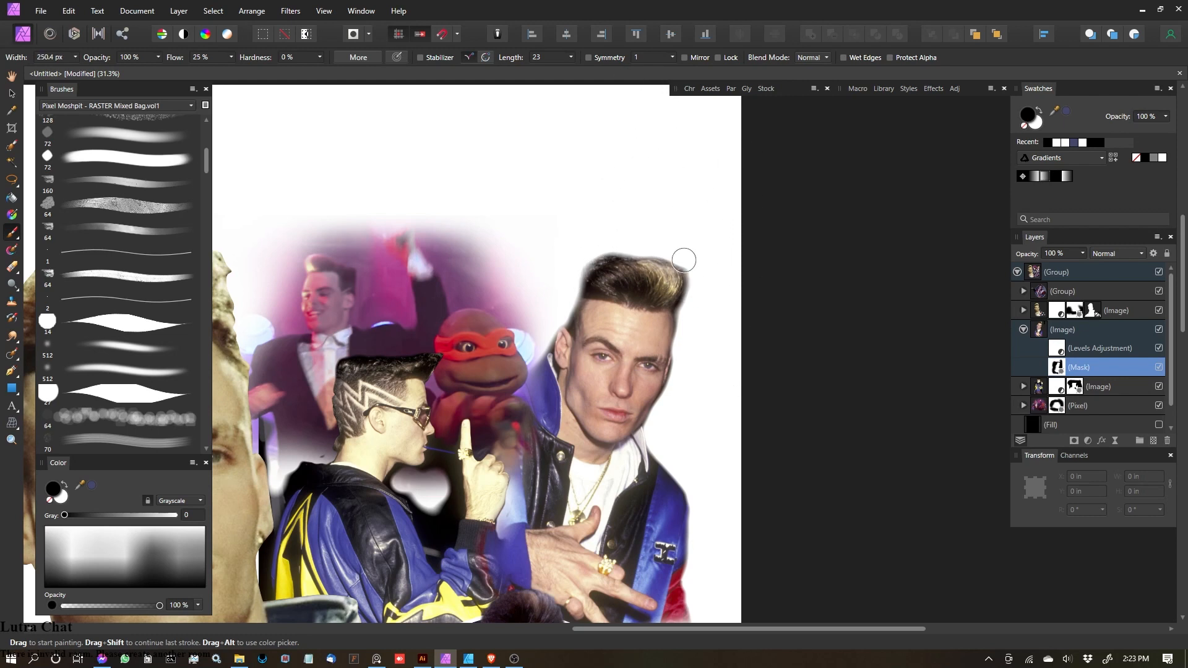
pyautogui.press('[')
pyautogui.press('[')
pyautogui.press('[')
pyautogui.press('[')
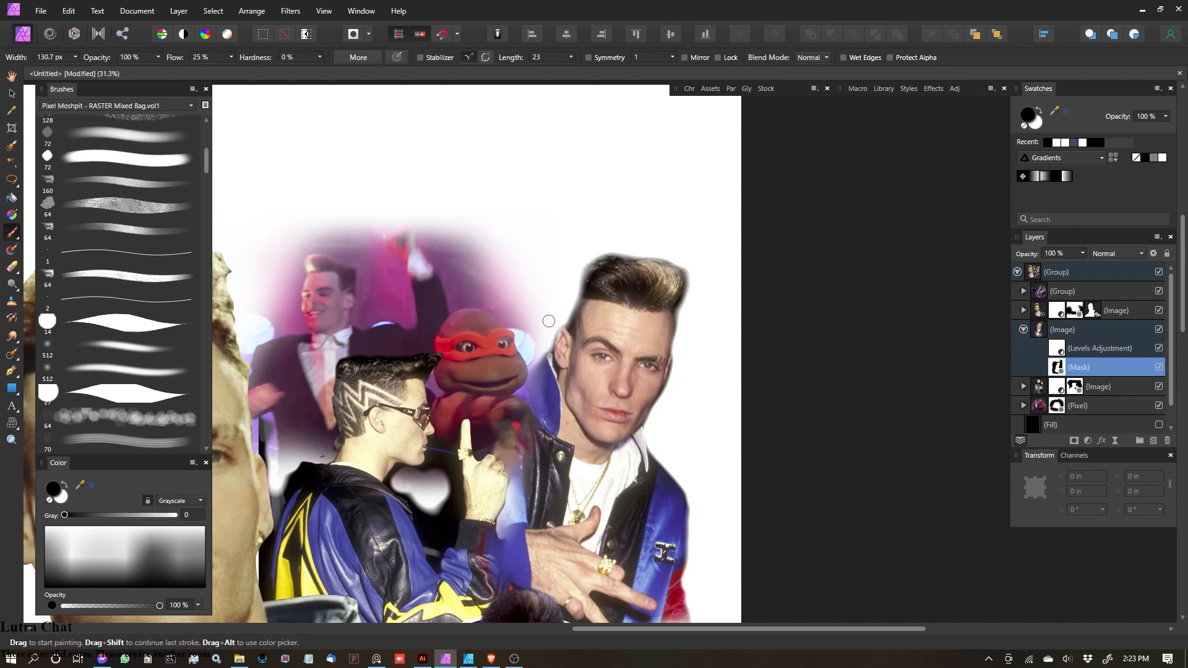
pyautogui.hotkey('ctrl', '-')
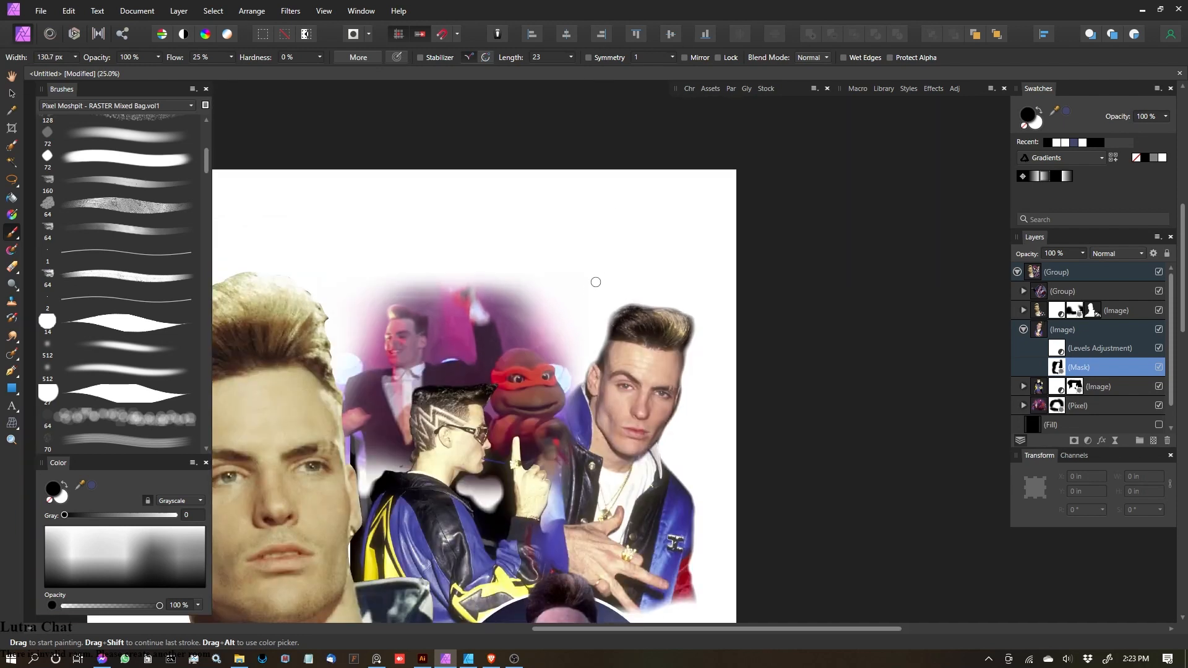
pyautogui.hotkey('ctrl', '-')
pyautogui.hotkey('ctrl', '-')
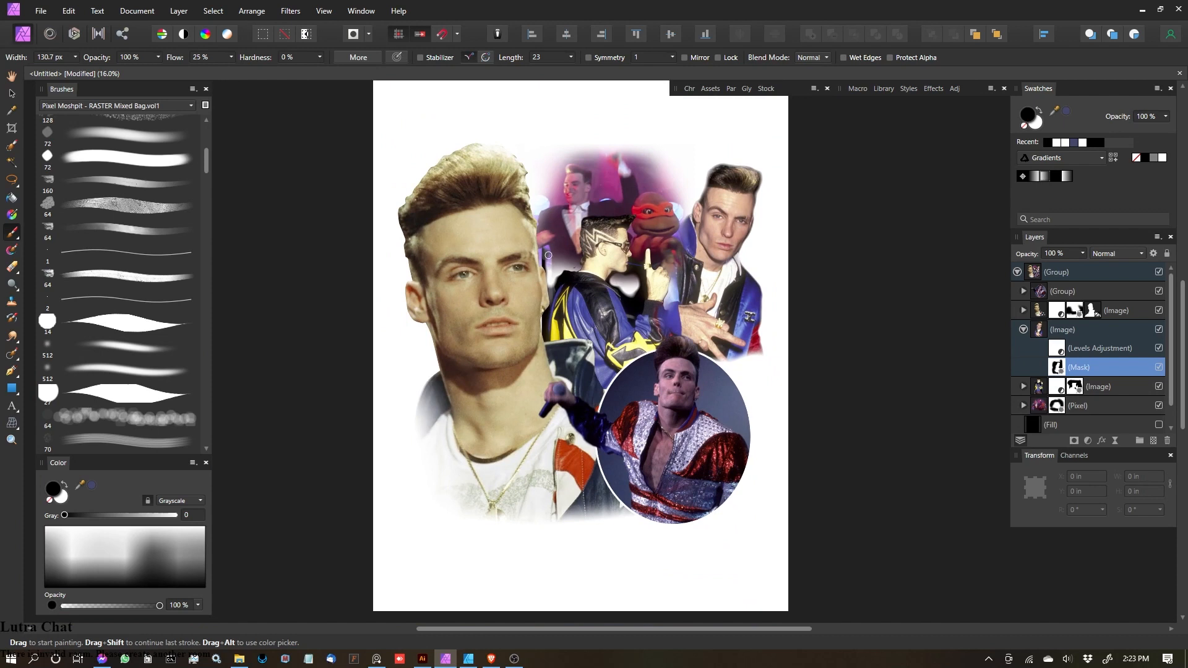
# Step: Select the profile photo's mask and paint black with a larger brush to erase the dark leftovers beside the large portrait's ear and neck
pyautogui.scroll(3, 562, 274)
pyautogui.click(1023, 330)
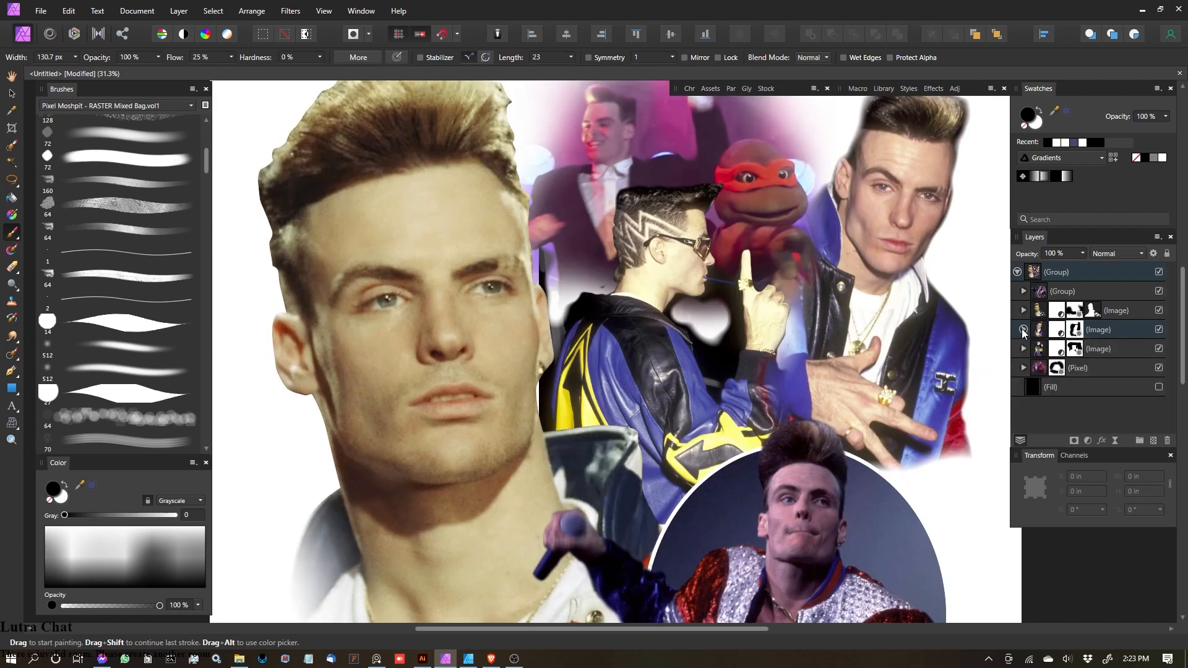
pyautogui.click(1024, 348)
pyautogui.click(1061, 389)
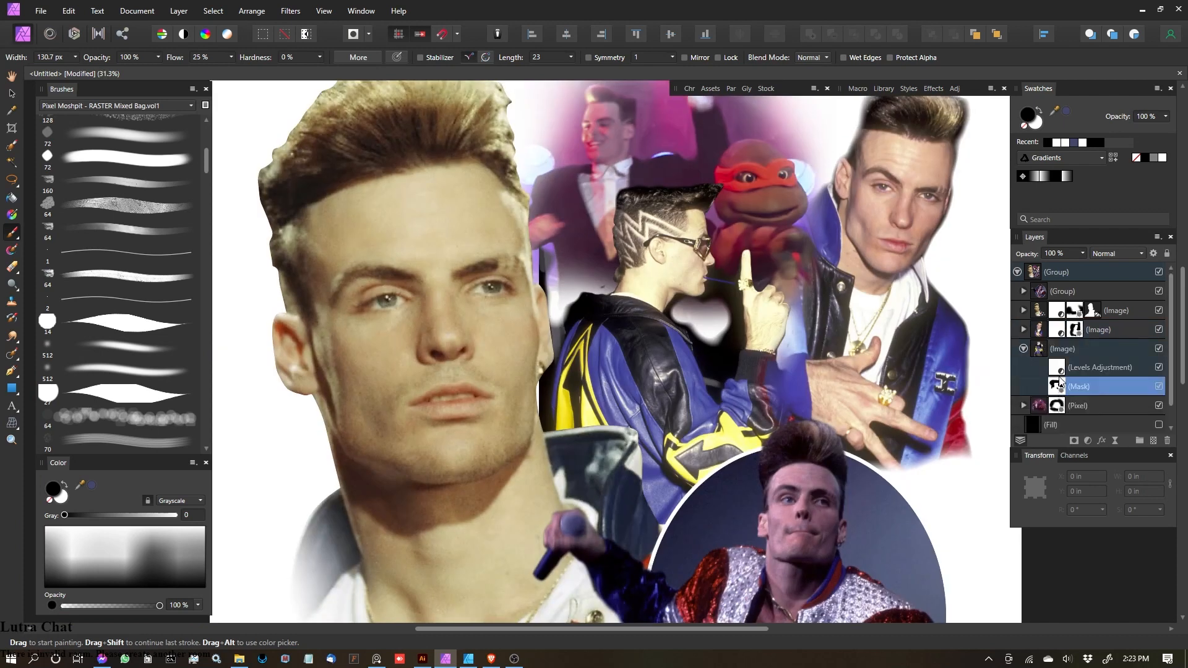
pyautogui.press(']')
pyautogui.press(']')
pyautogui.press(']')
pyautogui.press(']')
pyautogui.moveTo(545, 251)
pyautogui.mouseDown()
pyautogui.moveTo(538, 313)
pyautogui.moveTo(553, 263)
pyautogui.moveTo(446, 329)
pyautogui.moveTo(530, 310)
pyautogui.moveTo(555, 289)
pyautogui.moveTo(536, 344)
pyautogui.mouseUp()
pyautogui.press(']')
pyautogui.press(']')
pyautogui.press(']')
pyautogui.moveTo(576, 276); pyautogui.dragTo(516, 366)
pyautogui.press(']')
pyautogui.scroll(-2, 519, 365)
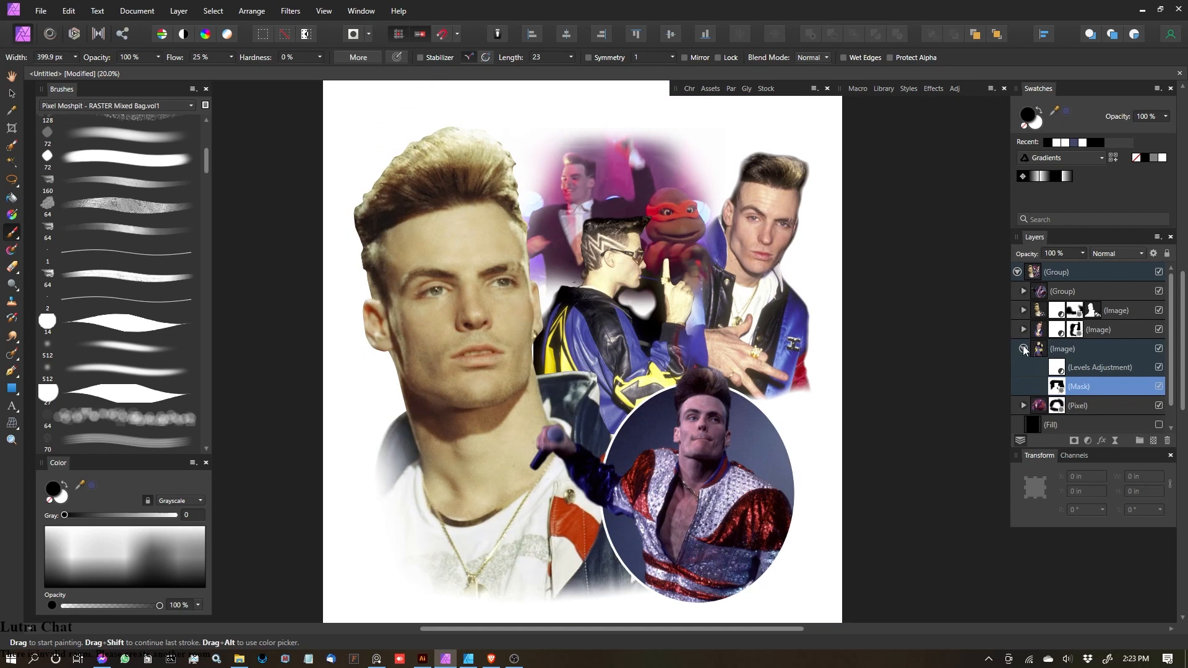
# Step: Collapse the profile photo's layer and the photo group, show the black fill layer again, and deselect everything
pyautogui.click(1024, 349)
pyautogui.click(1017, 273)
pyautogui.scroll(-2, 591, 316)
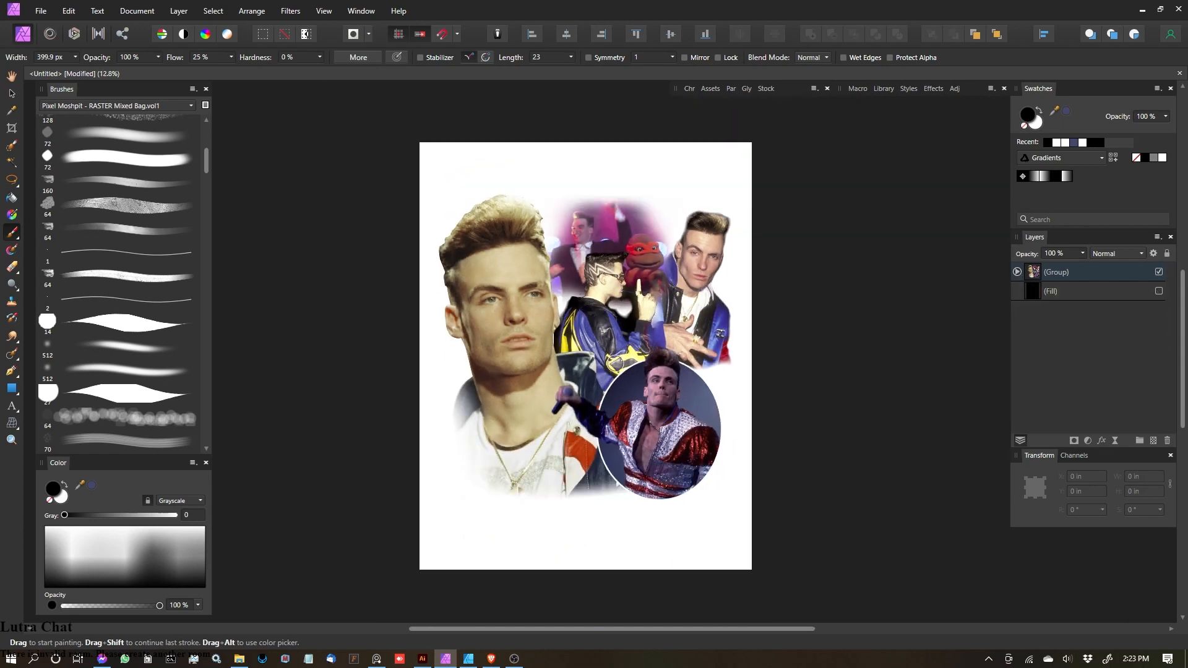
pyautogui.press('v')
pyautogui.click(1108, 273)
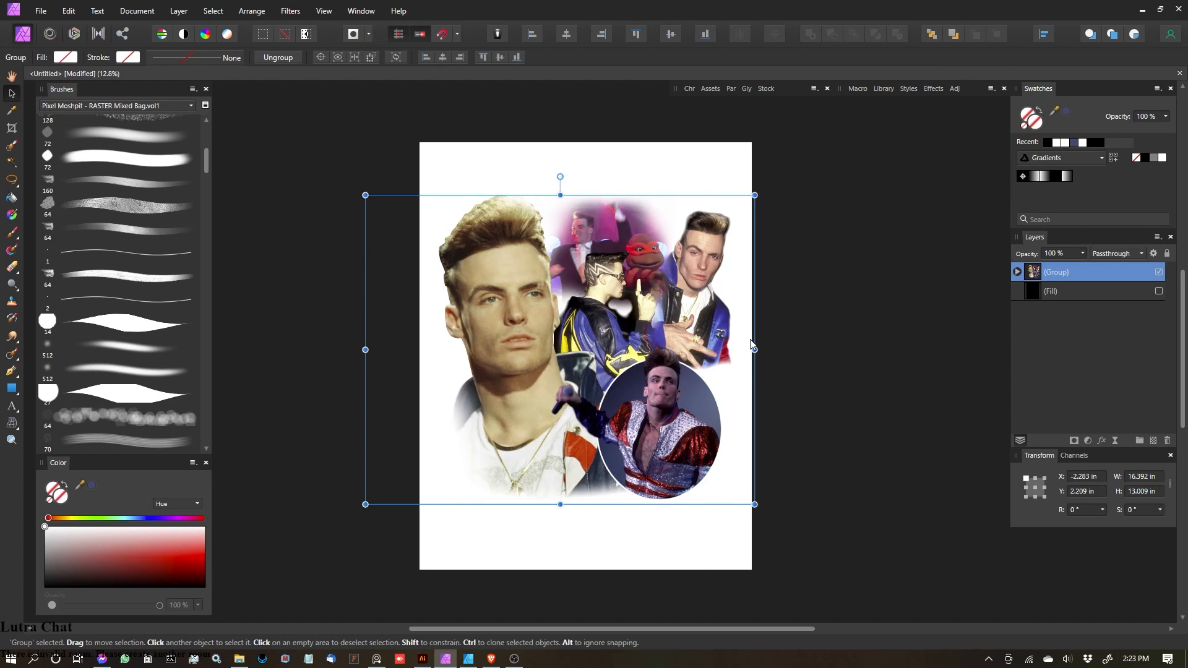
pyautogui.click(1159, 291)
pyautogui.click(933, 354)
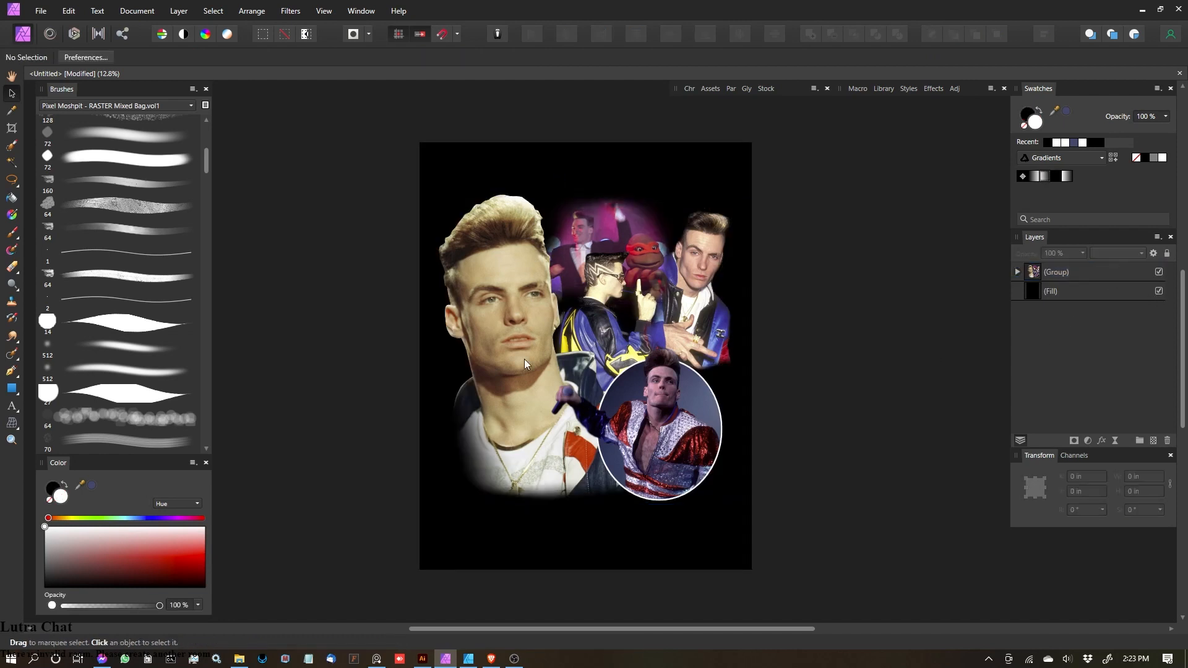
# Step: Move the photo group down the page to a Y position of about 3.015 in and deselect it
pyautogui.scroll(1, 580, 342)
pyautogui.moveTo(647, 335); pyautogui.dragTo(647, 343)
pyautogui.scroll(-2, 644, 333)
pyautogui.scroll(1, 644, 332)
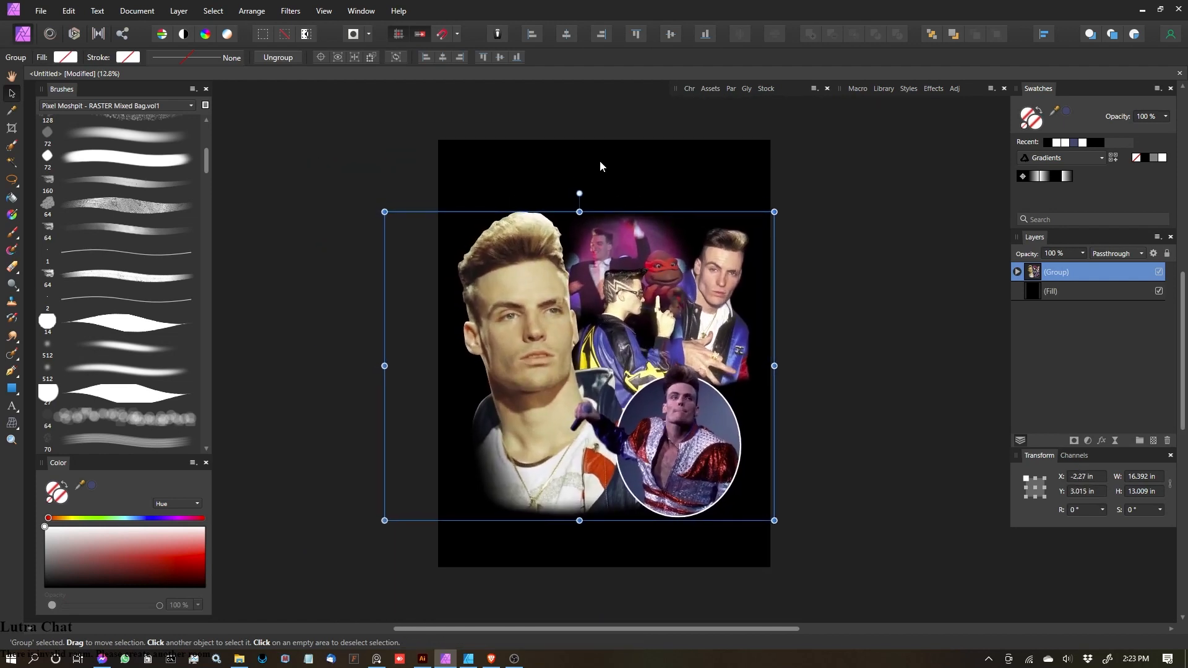
pyautogui.click(314, 246)
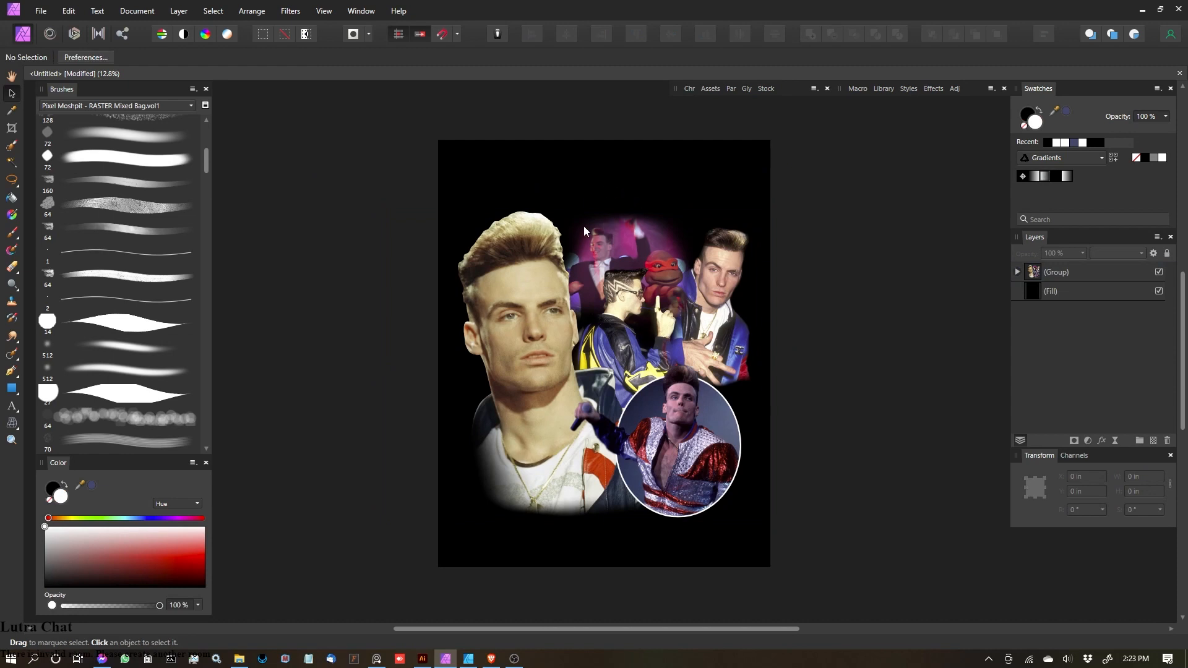
pyautogui.scroll(2, 573, 245)
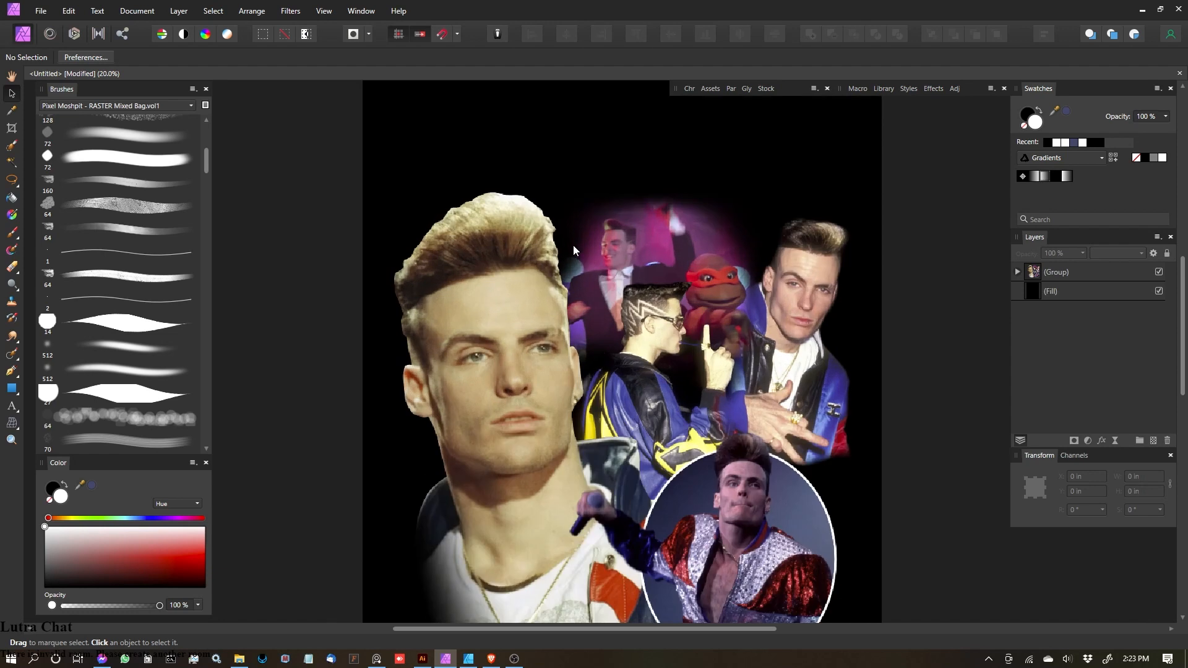
pyautogui.scroll(-1, 556, 217)
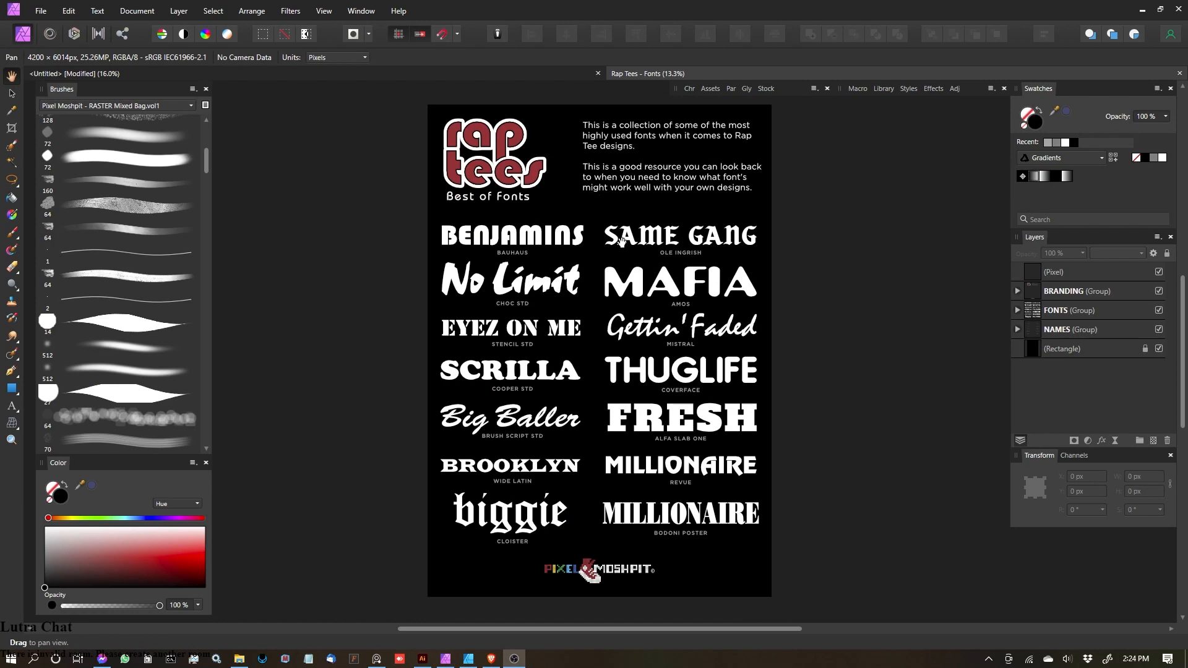
# Step: Review the font samples on the Rap Tees - Fonts reference sheet, including the No Limit lettering in Choc Std
pyautogui.scroll(1, 728, 367)
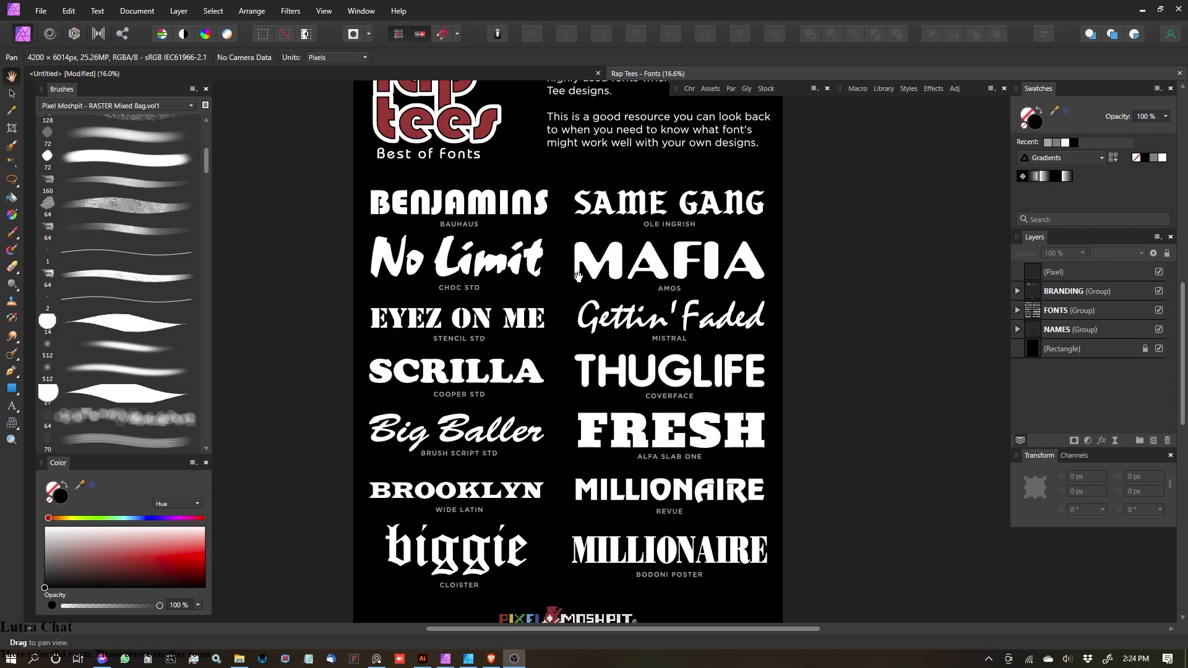
pyautogui.scroll(-1, 639, 282)
pyautogui.scroll(1, 617, 274)
pyautogui.scroll(-1, 618, 274)
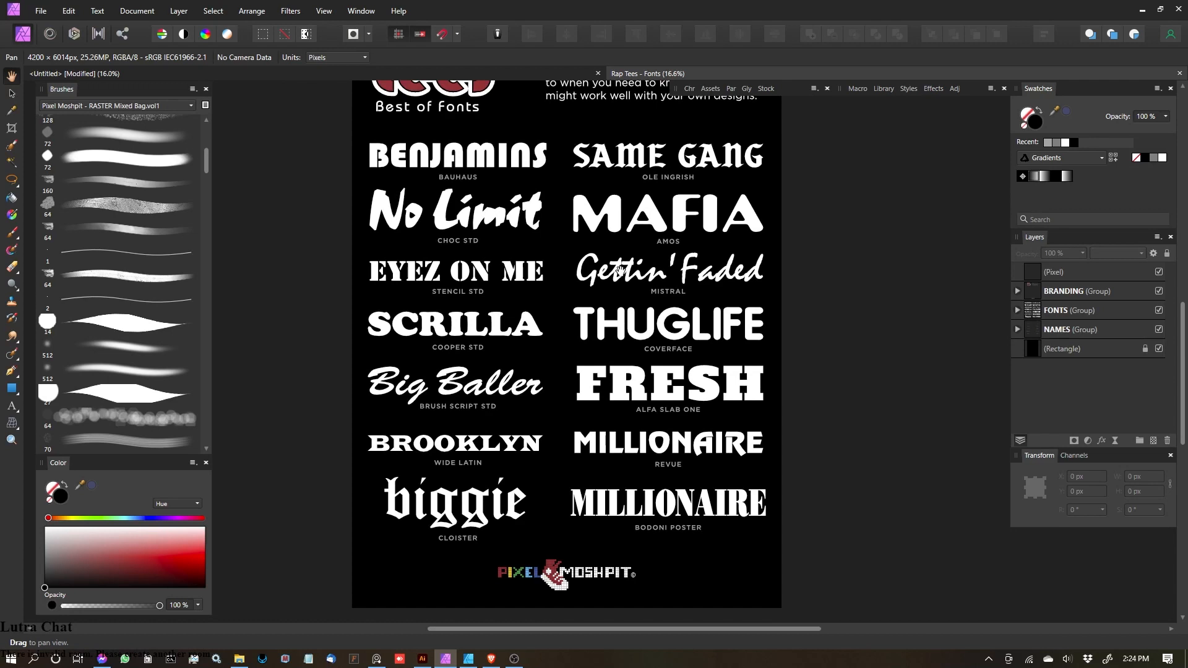
pyautogui.moveTo(618, 274); pyautogui.dragTo(611, 286)
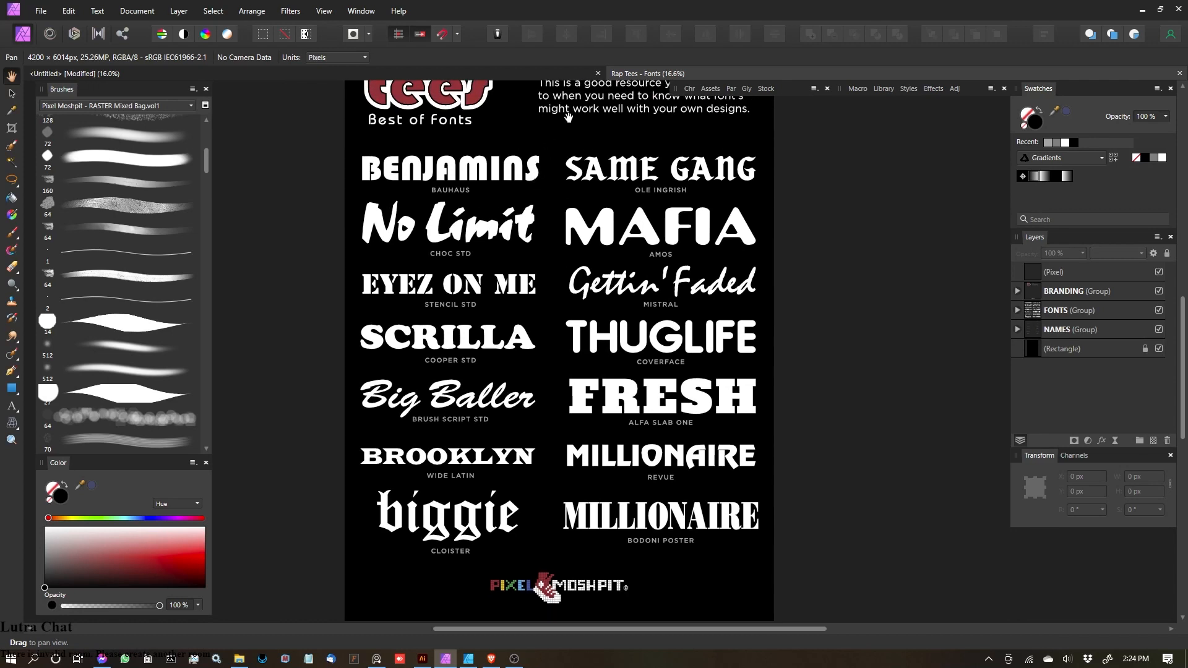
pyautogui.click(11, 94)
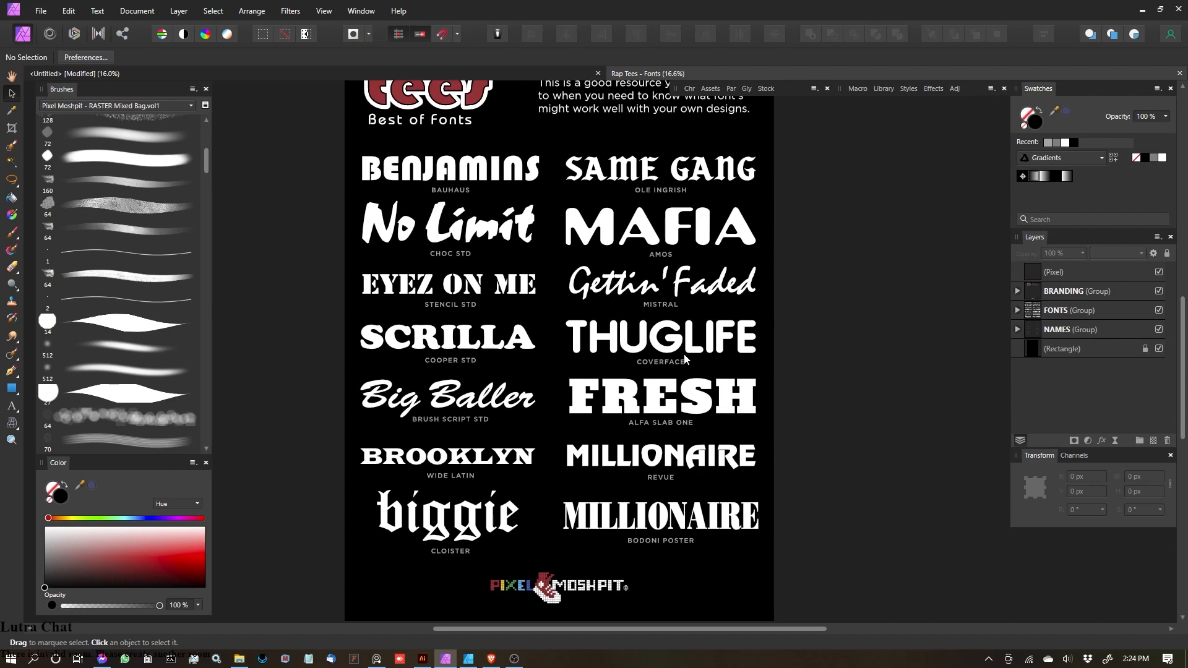
pyautogui.scroll(3, 444, 229)
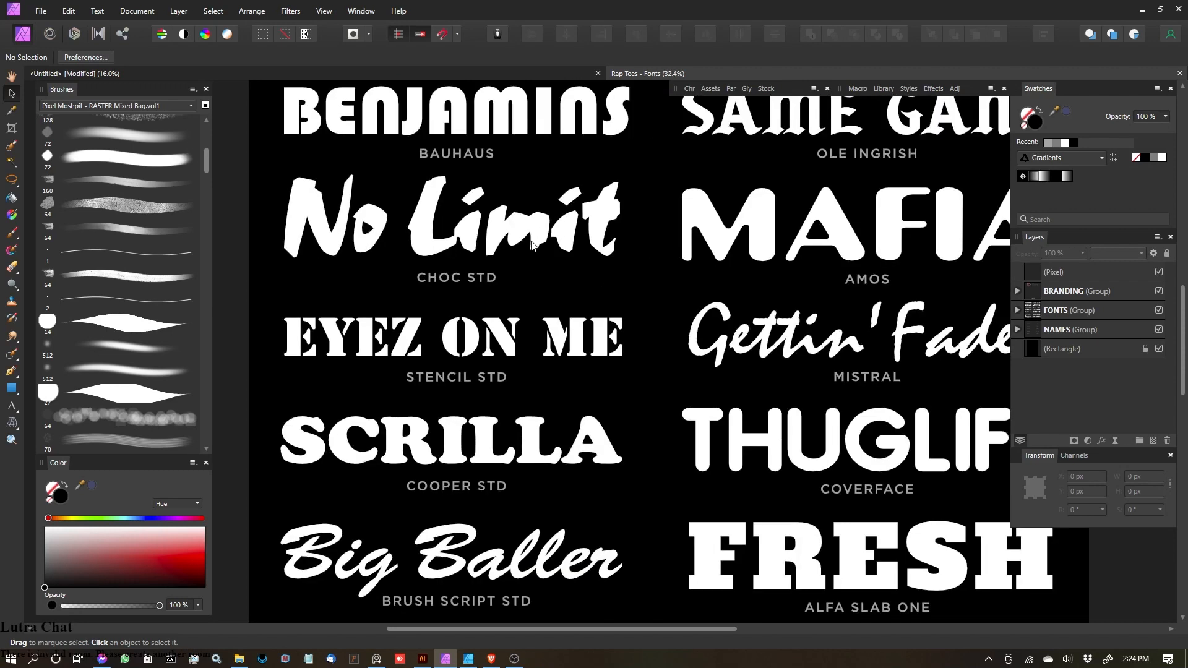
pyautogui.click(494, 232)
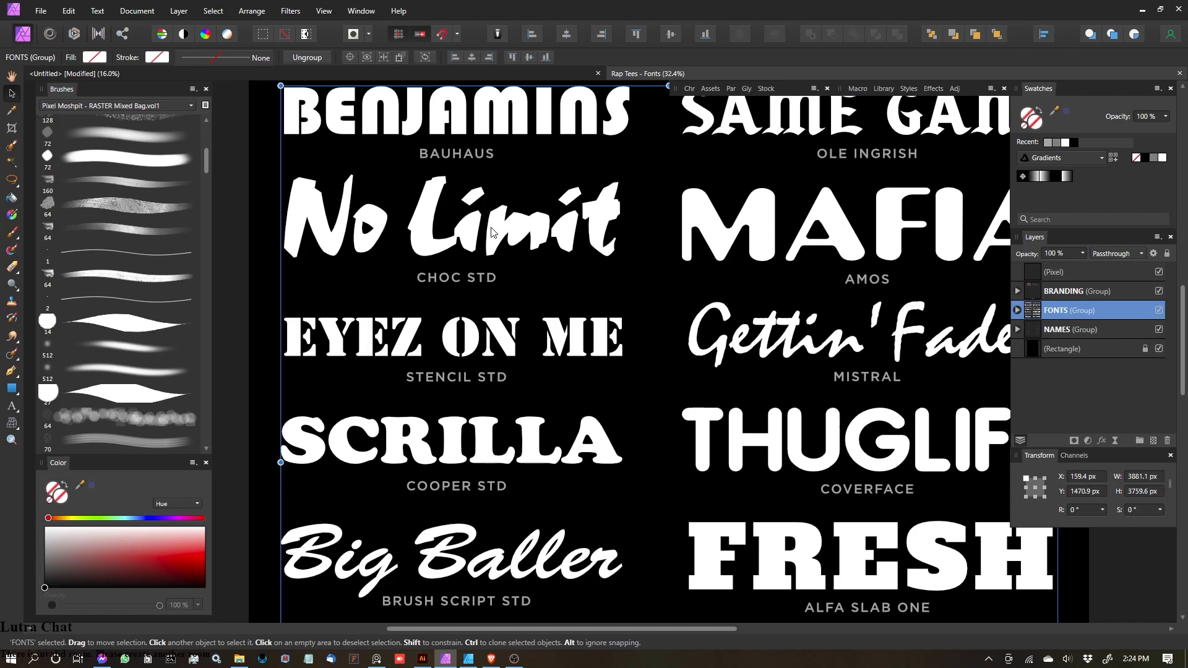
pyautogui.scroll(-3, 494, 232)
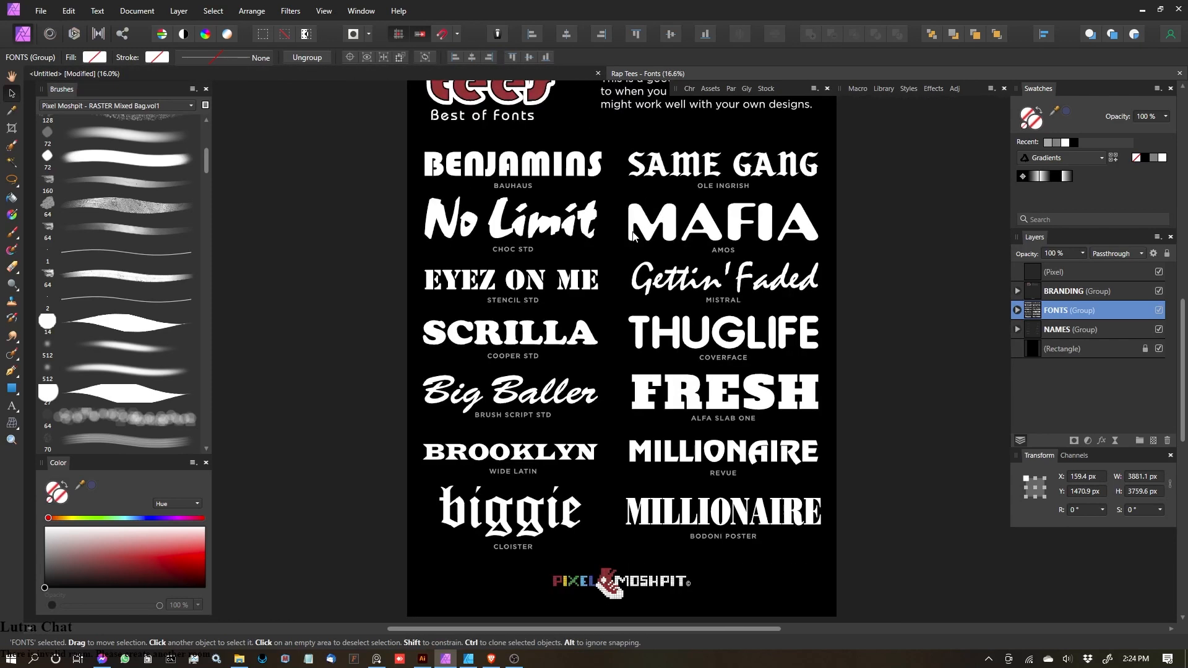
pyautogui.click(252, 284)
# Step: Examine the Same Gang and Mafia lettering samples up close and compare them with the other fonts on the sheet
pyautogui.moveTo(533, 275); pyautogui.dragTo(481, 267)
pyautogui.moveTo(553, 211); pyautogui.dragTo(536, 219)
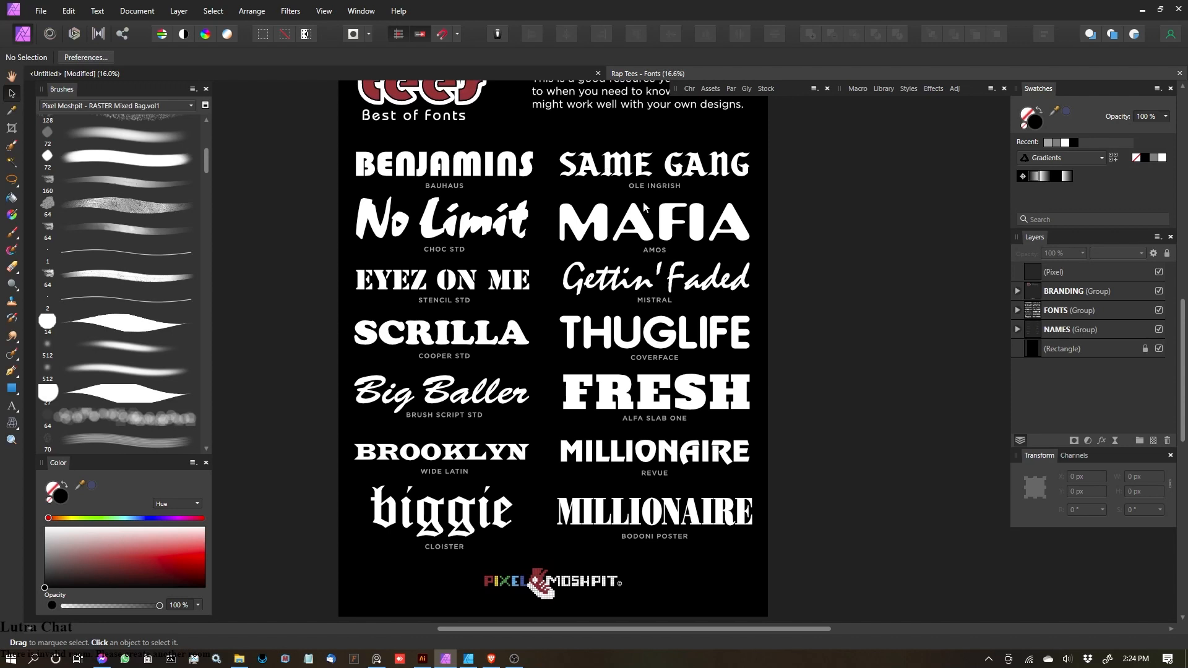
pyautogui.scroll(3, 644, 207)
pyautogui.scroll(-2, 707, 170)
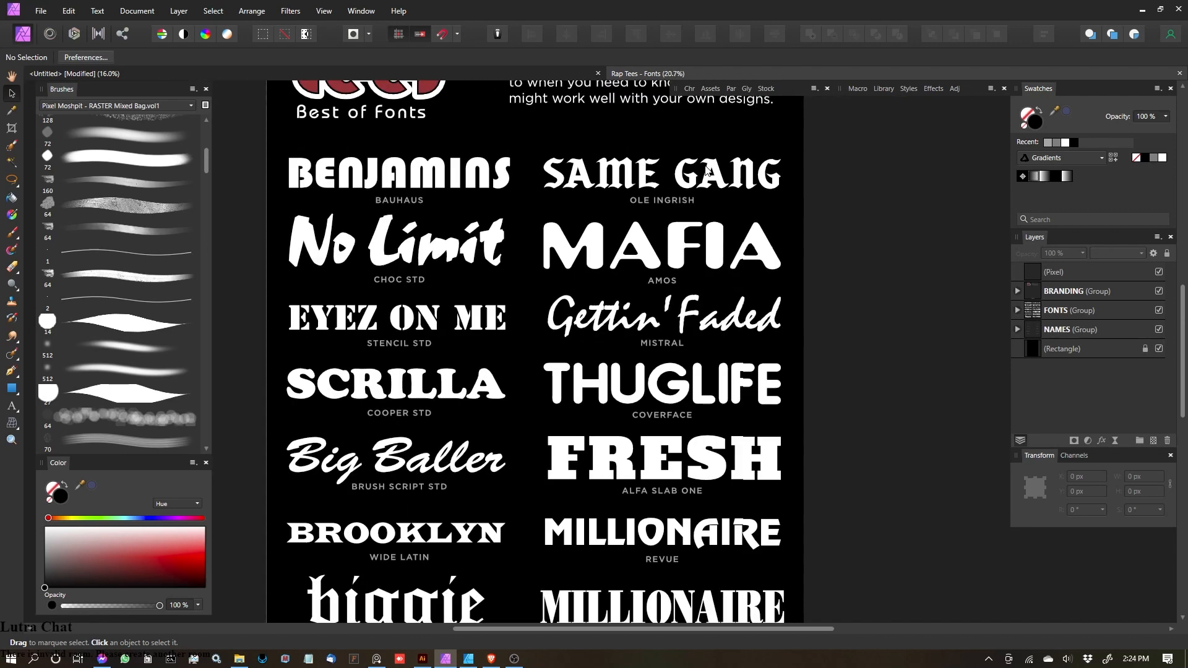
pyautogui.scroll(2, 684, 176)
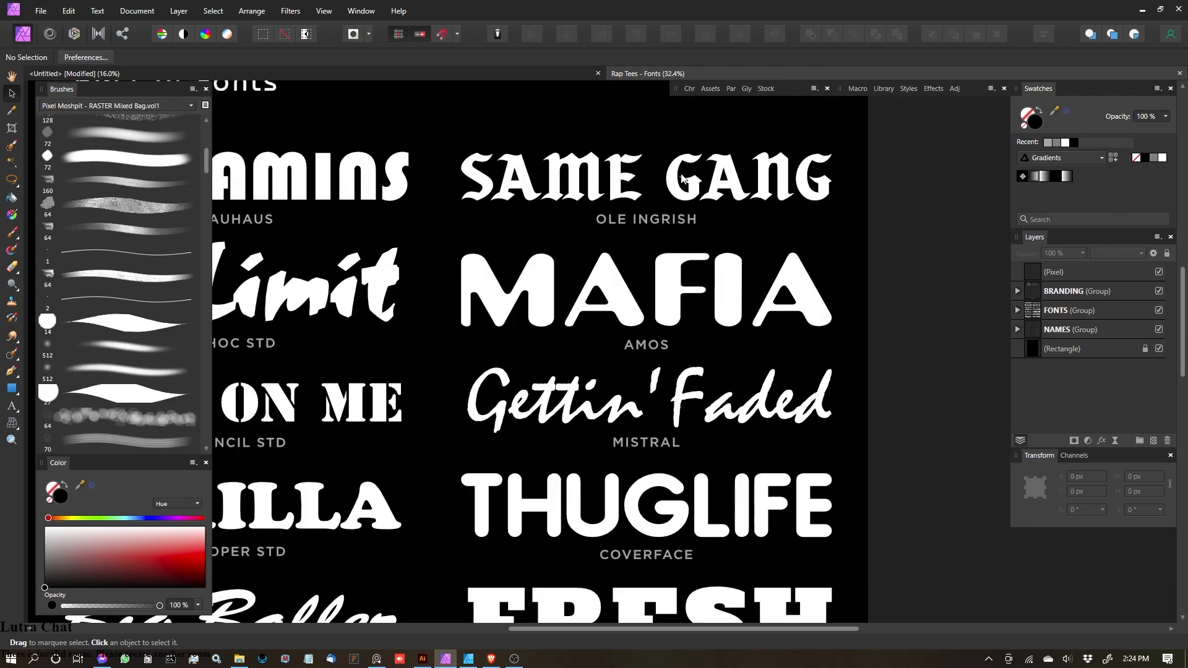
pyautogui.scroll(-2, 683, 178)
pyautogui.moveTo(687, 177); pyautogui.dragTo(707, 143)
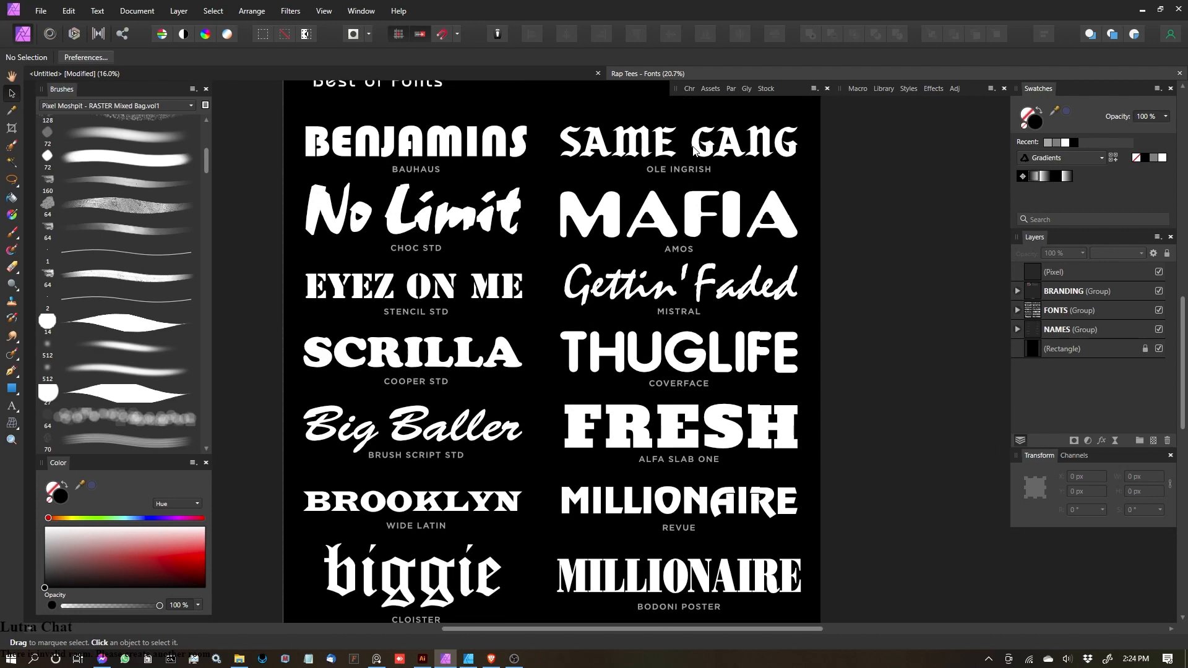
pyautogui.scroll(2, 702, 147)
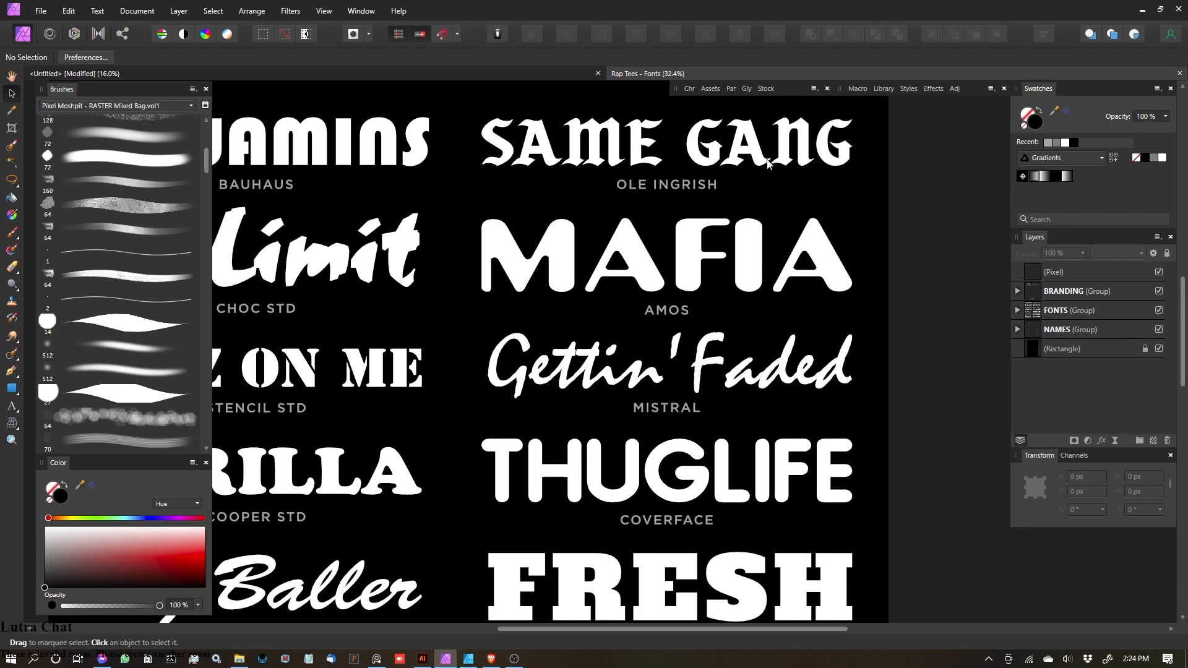
pyautogui.scroll(-3, 767, 162)
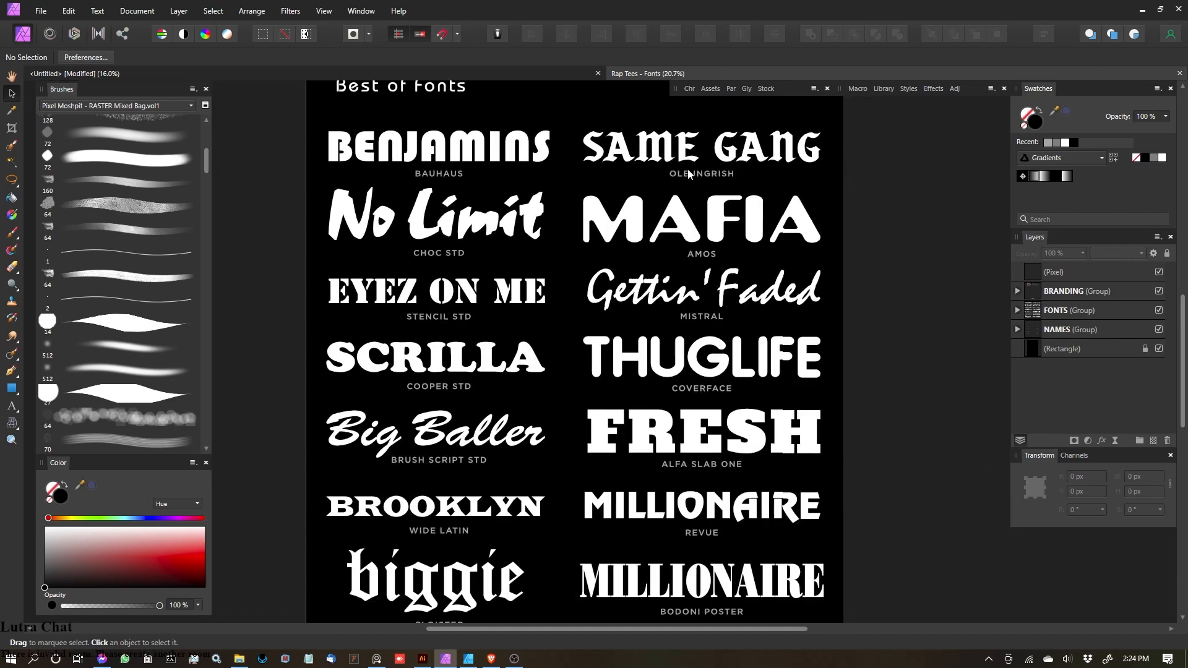
pyautogui.scroll(4, 674, 172)
pyautogui.moveTo(750, 160); pyautogui.dragTo(718, 231)
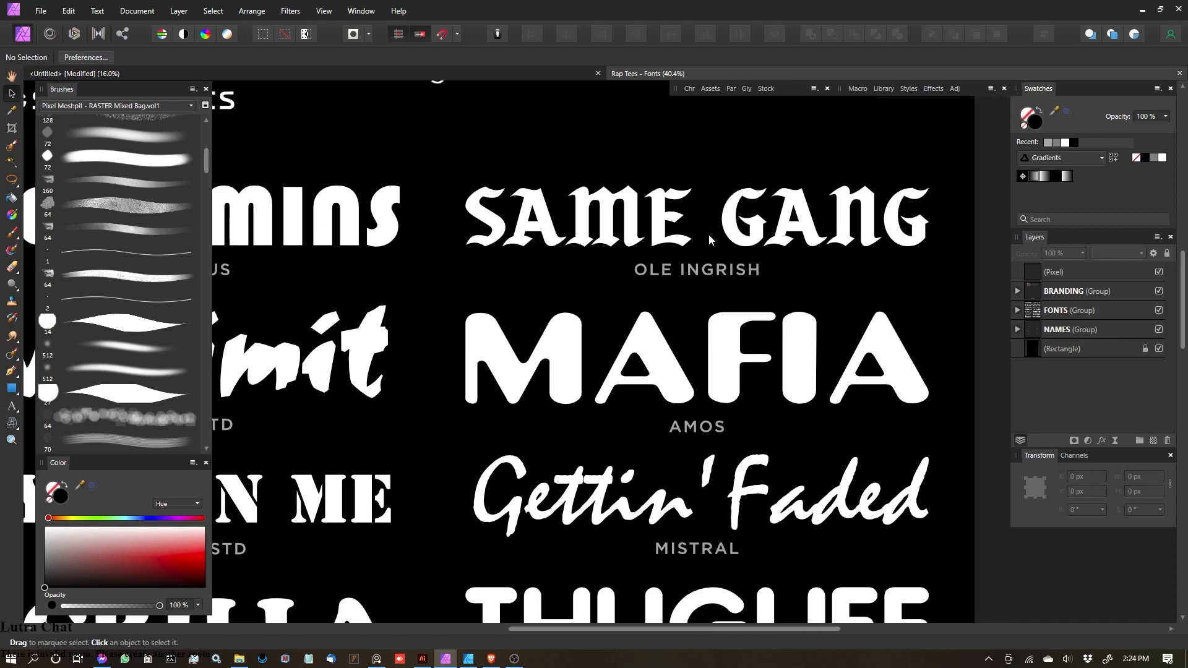
pyautogui.scroll(-3, 634, 266)
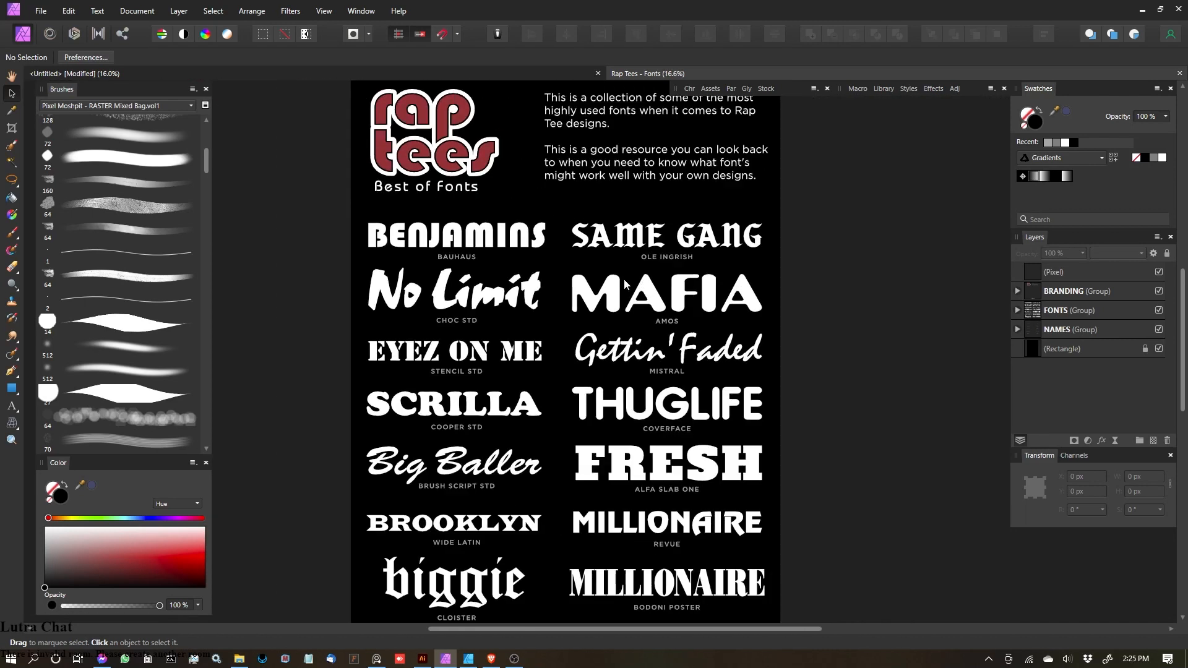
# Step: Compare the remaining lettering samples on the Rap Tees - Fonts sheet and close that document
pyautogui.scroll(-2, 644, 277)
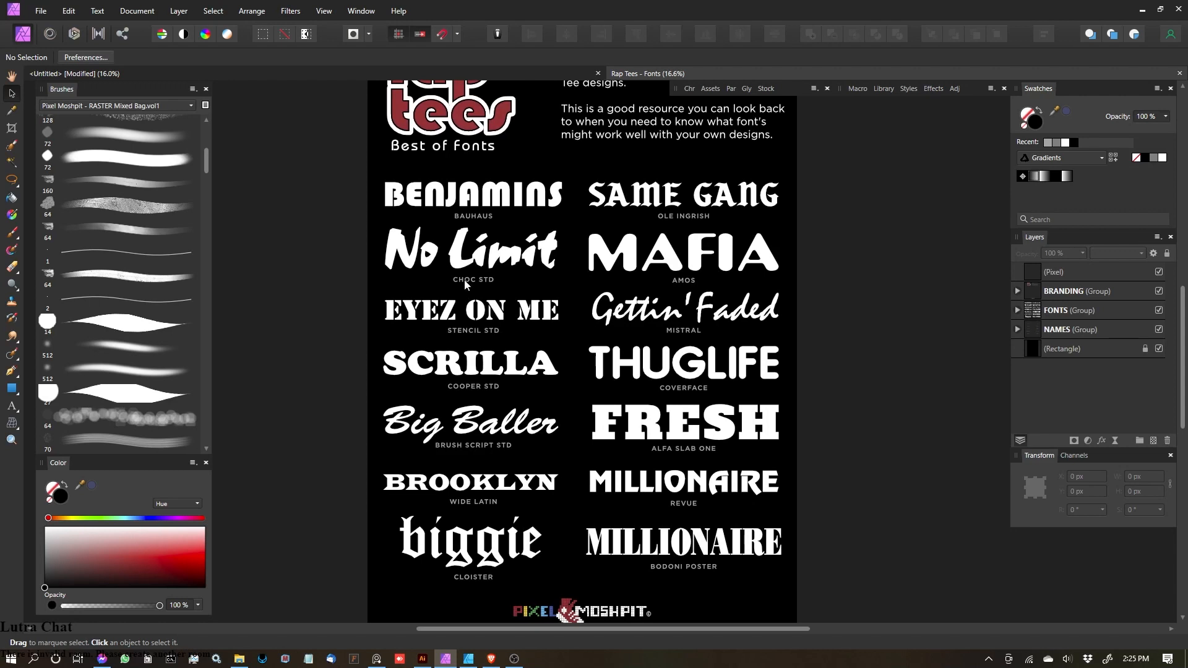
pyautogui.scroll(3, 477, 498)
pyautogui.scroll(1, 478, 500)
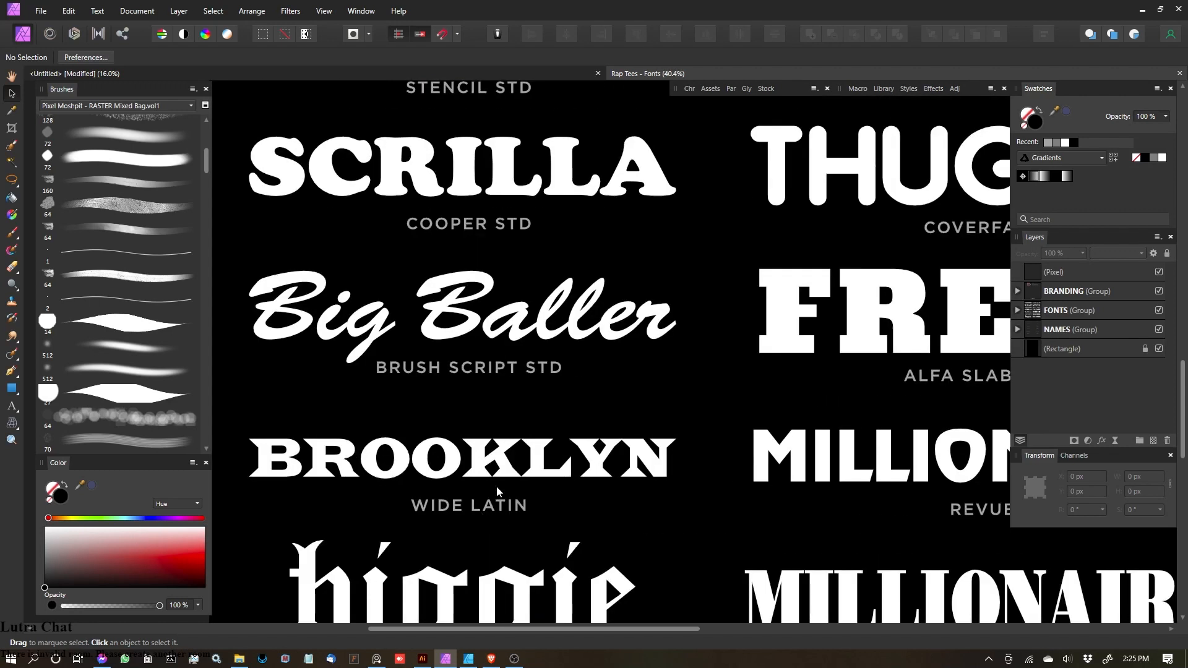
pyautogui.scroll(-3, 501, 471)
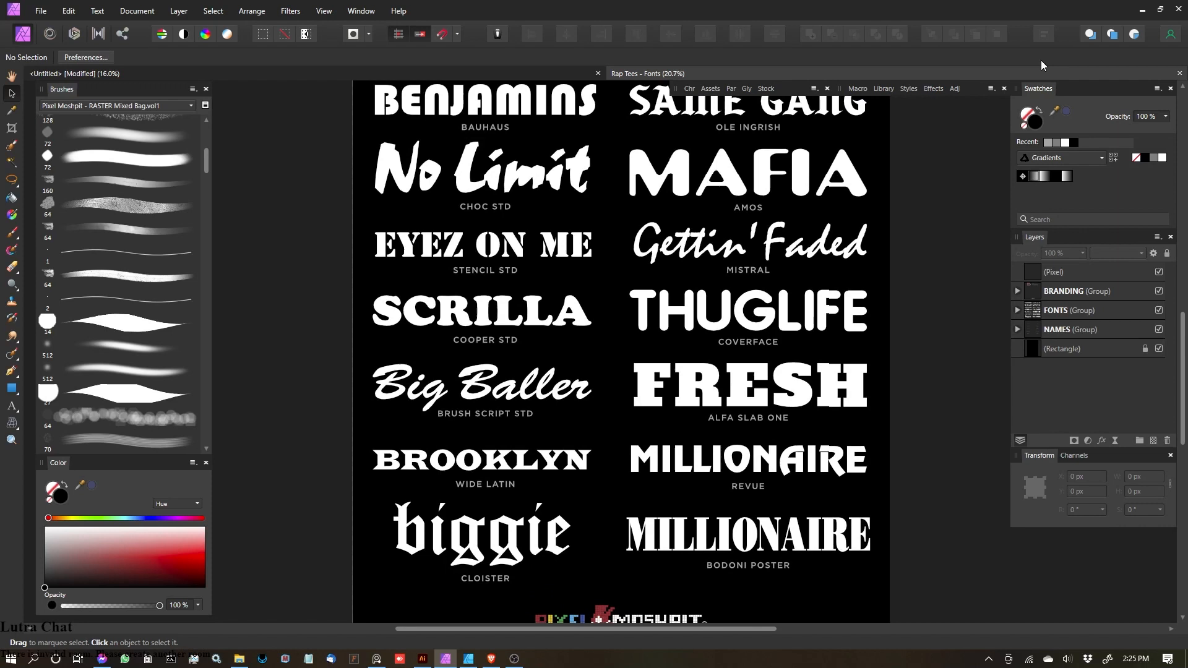
pyautogui.click(1180, 74)
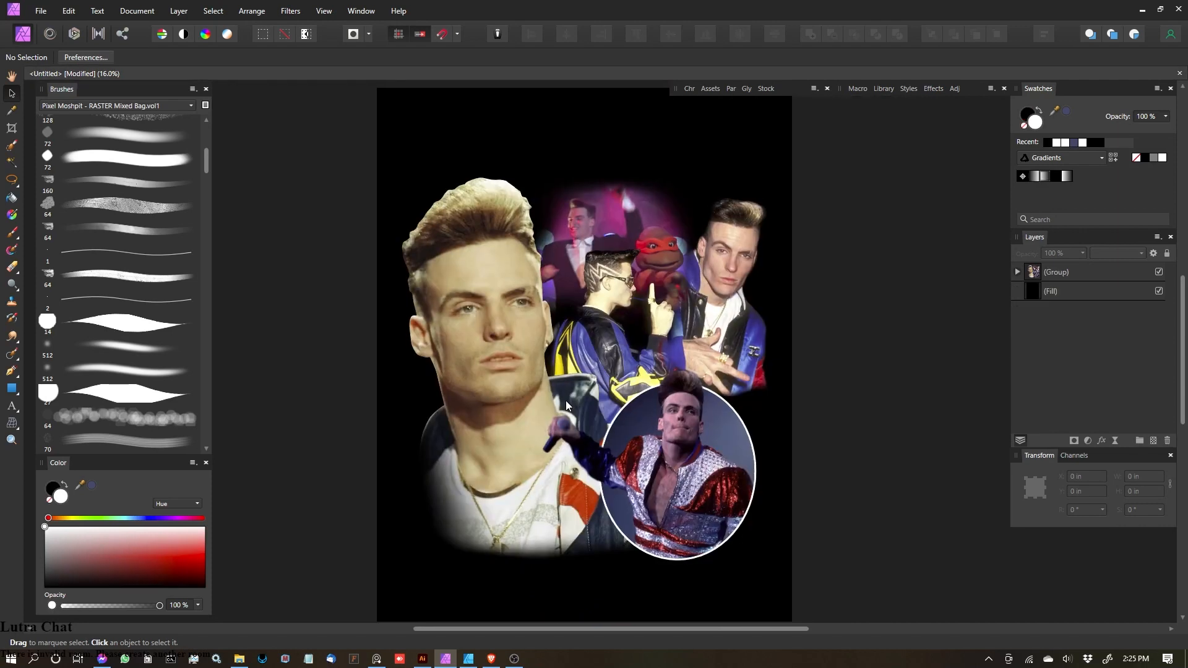
# Step: Add the art text EMINEM across the upper part of the collage and fill it white
pyautogui.press('t')
pyautogui.moveTo(423, 198); pyautogui.dragTo(489, 128)
pyautogui.write('EMINEM')
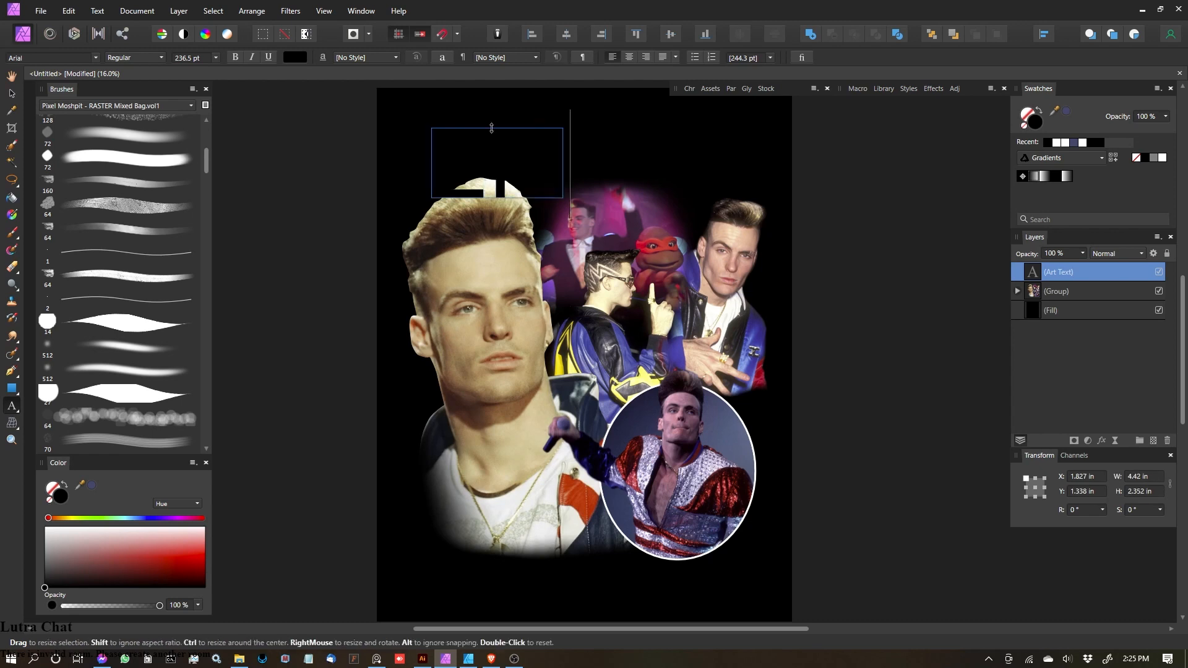
pyautogui.press('Escape')
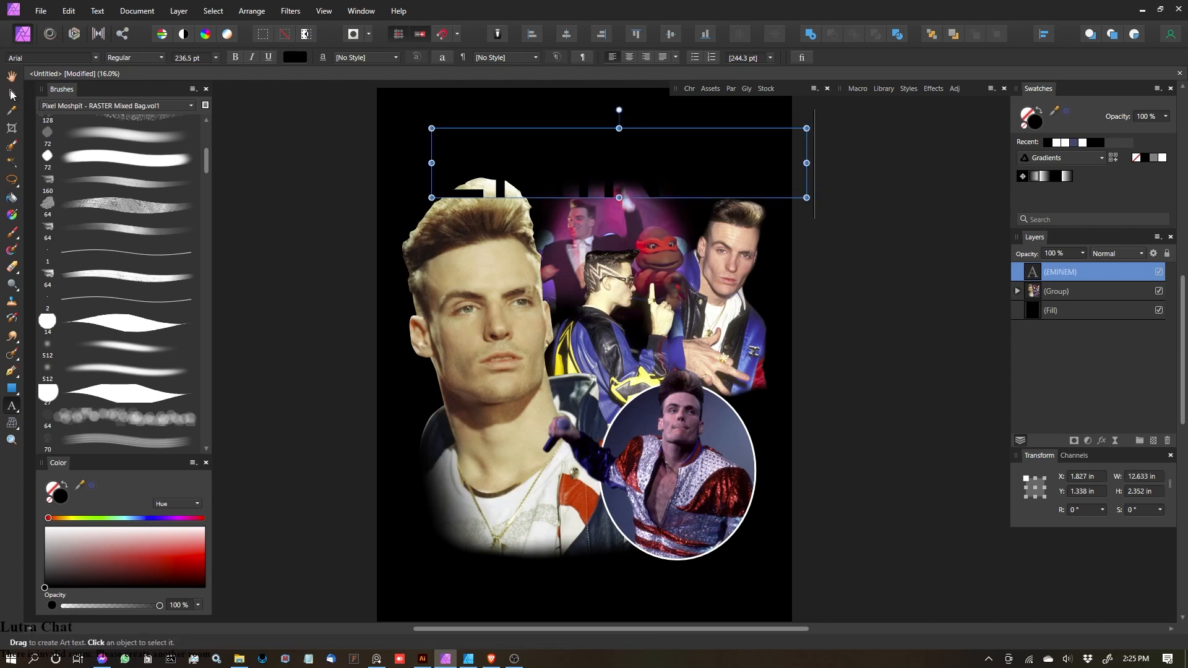
pyautogui.press('v')
pyautogui.click(1163, 158)
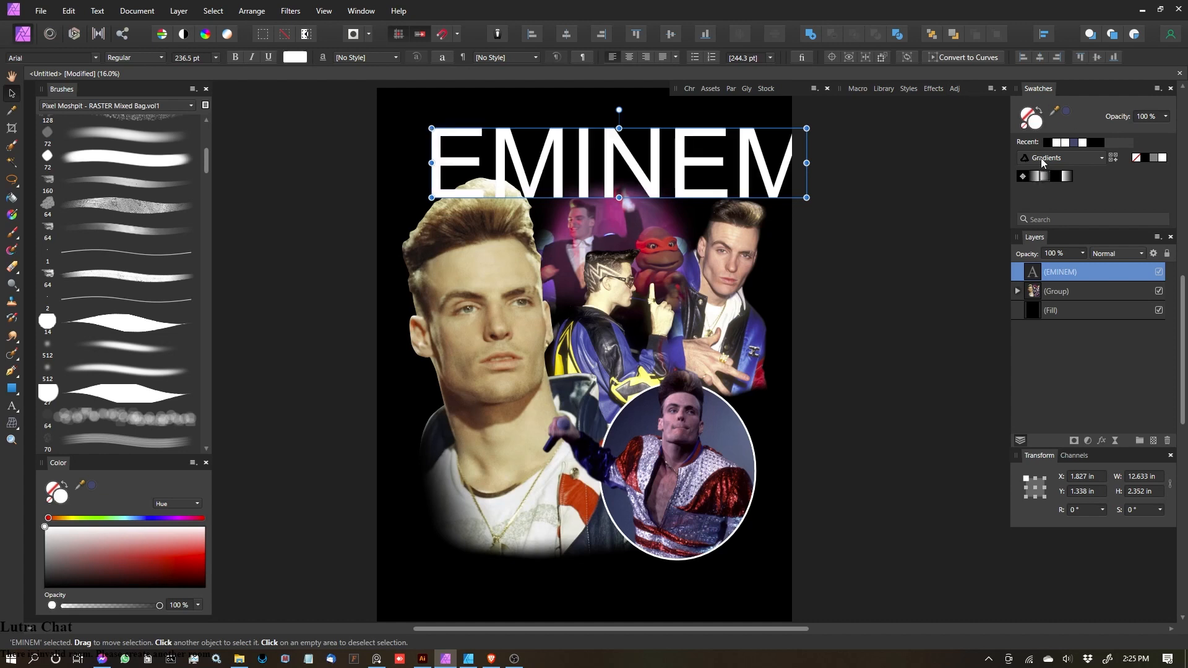
# Step: Scale the EMINEM text down to about 11.35 in wide and place it above the photo group
pyautogui.moveTo(652, 157); pyautogui.dragTo(615, 154)
pyautogui.moveTo(770, 124); pyautogui.dragTo(753, 124)
pyautogui.moveTo(693, 147); pyautogui.dragTo(674, 175)
pyautogui.moveTo(660, 136); pyautogui.dragTo(631, 106)
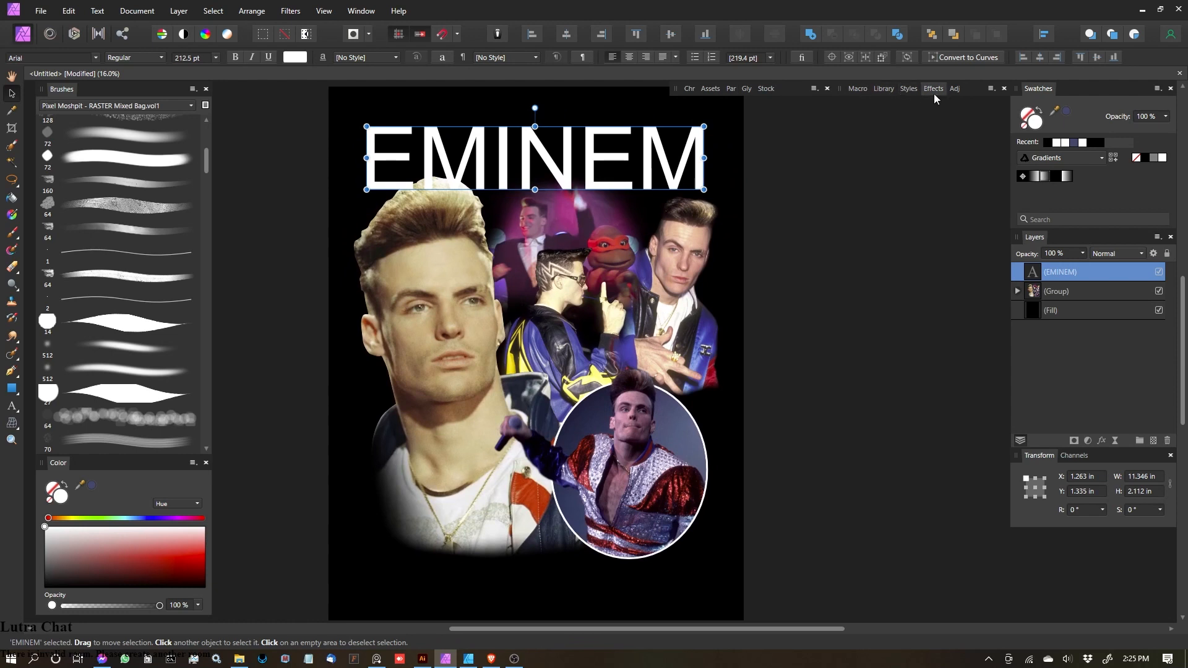
# Step: Look through the Mixtape Bootleg styles for one that suits the lettering
pyautogui.click(914, 90)
pyautogui.scroll(-3, 912, 404)
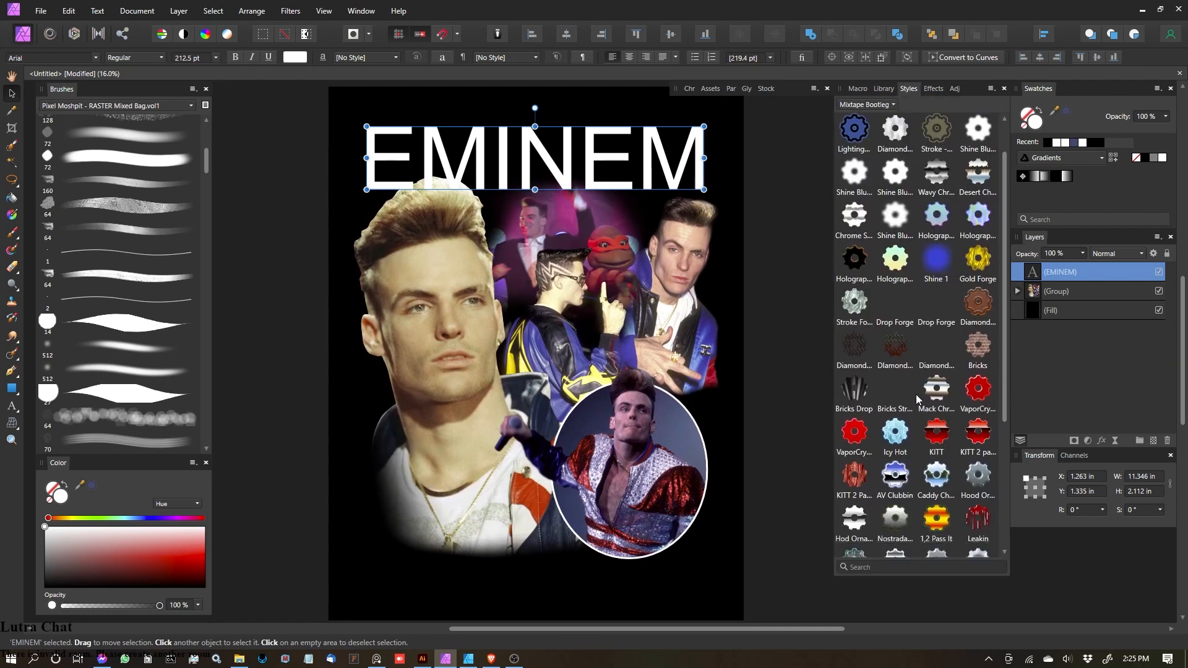
pyautogui.scroll(-2, 952, 365)
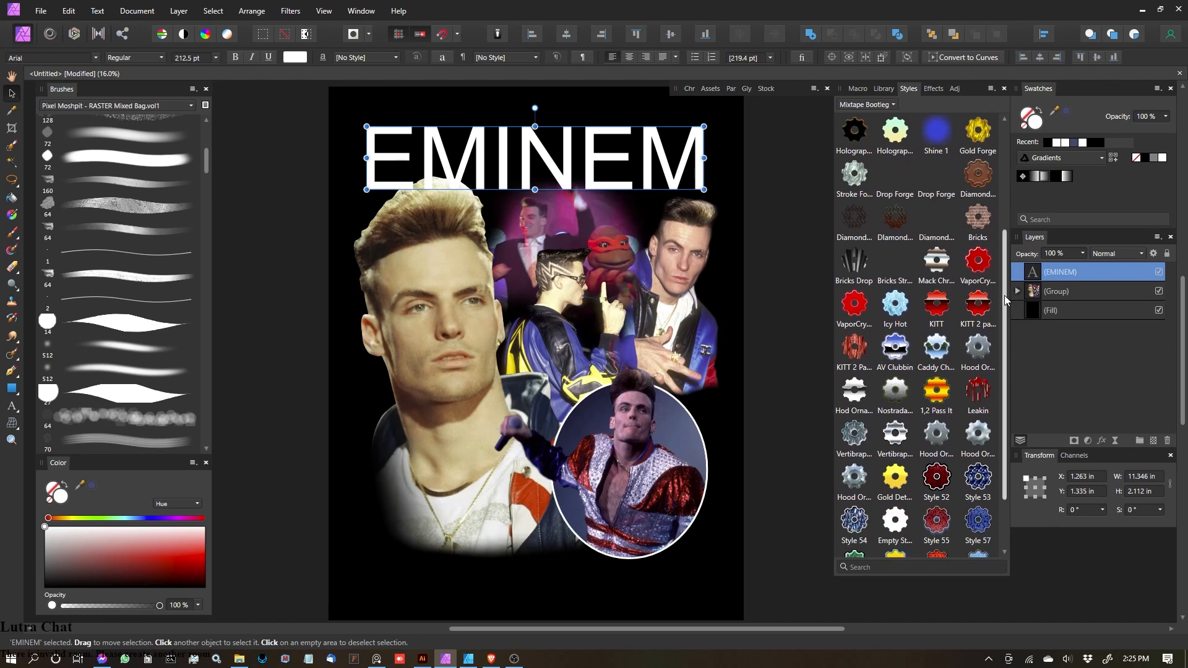
pyautogui.scroll(-1, 911, 142)
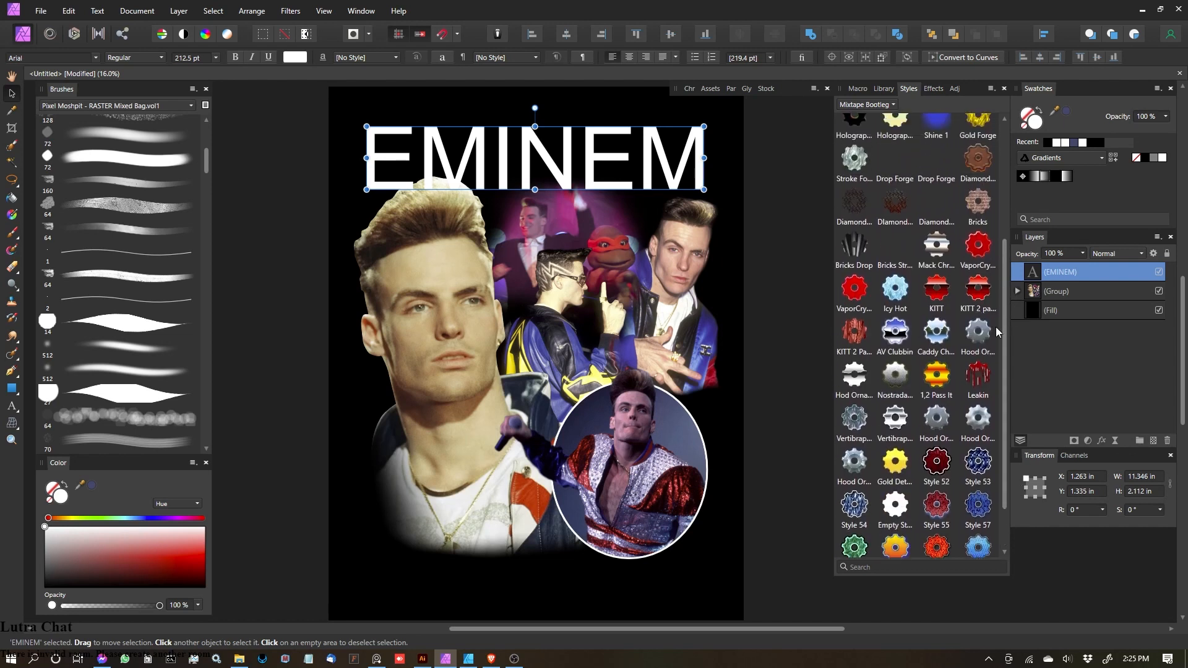
pyautogui.scroll(-3, 965, 346)
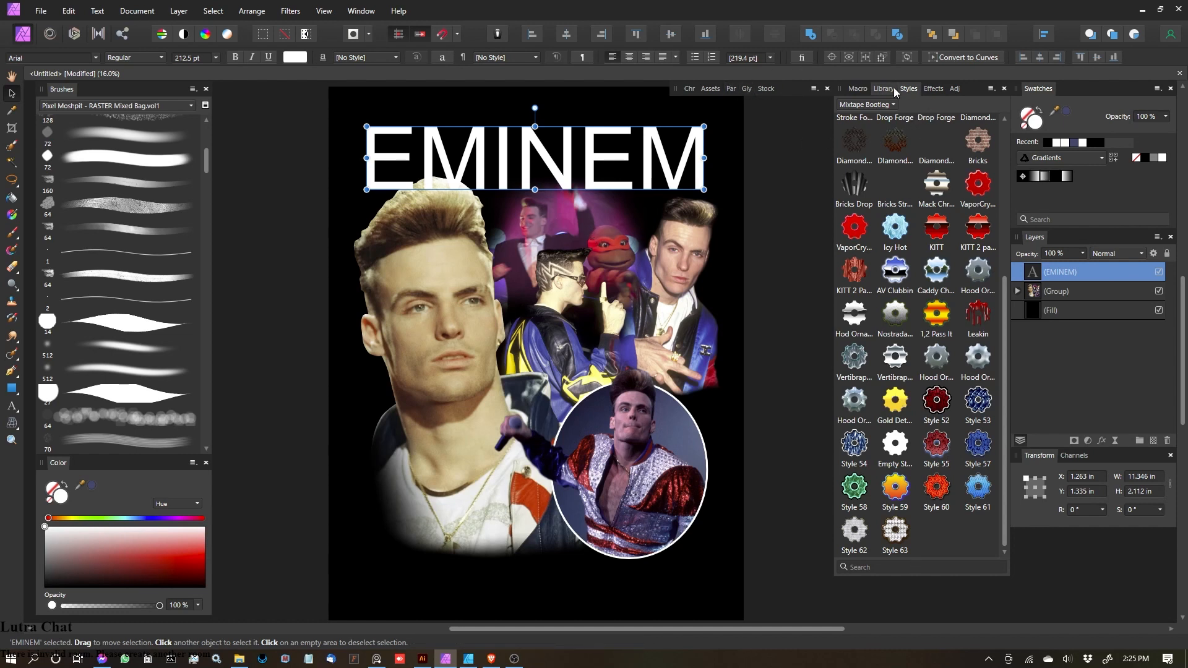
# Step: Change the EMINEM text's font to Choc Std
pyautogui.click(685, 88)
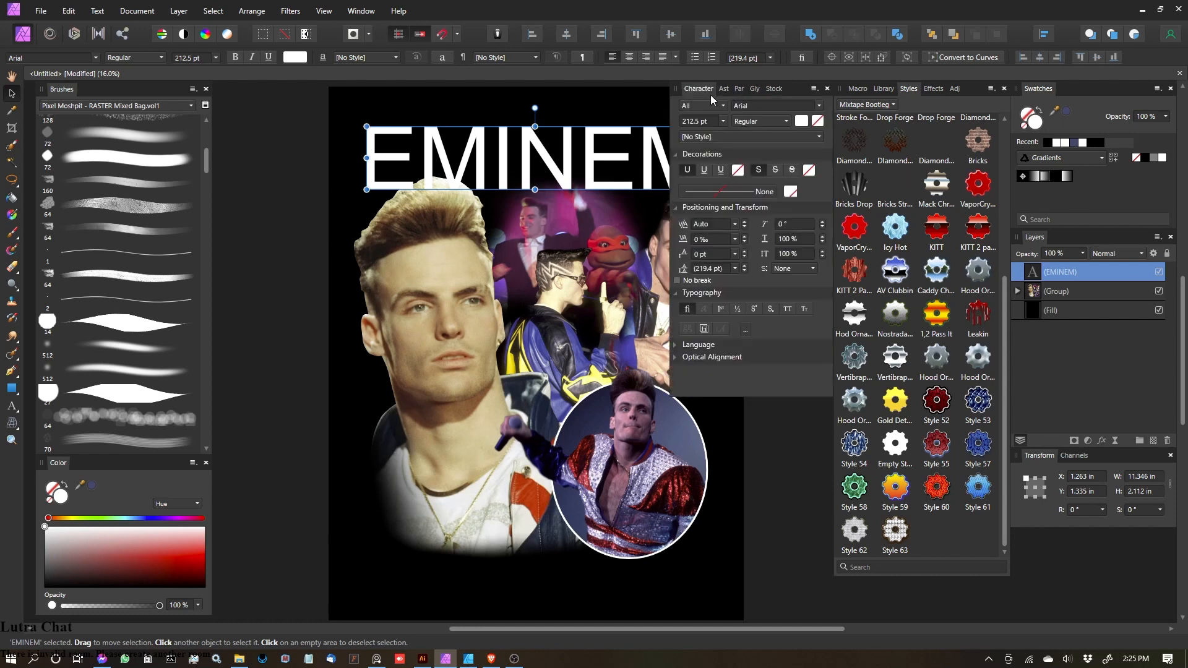
pyautogui.click(764, 105)
pyautogui.write('choc')
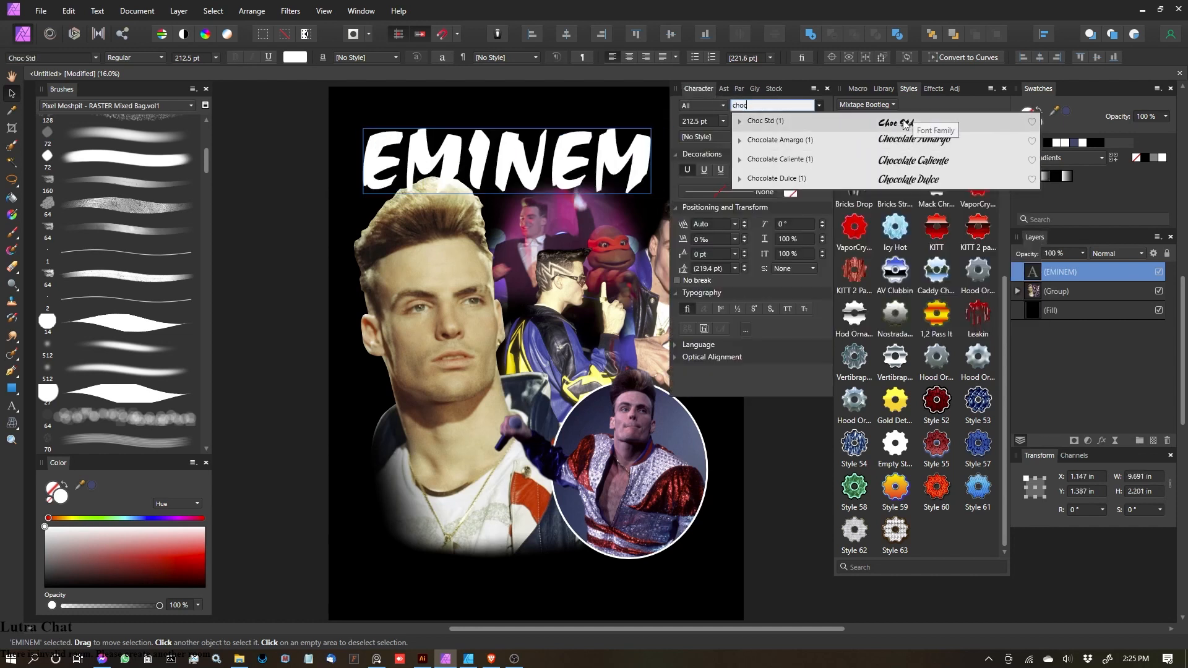
pyautogui.click(906, 124)
# Step: Reposition the EMINEM text near the page's upper edge and enlarge it proportionally to about 13.11 in wide
pyautogui.hscroll(5, 477, 235)
pyautogui.moveTo(531, 229); pyautogui.dragTo(605, 248)
pyautogui.moveTo(532, 229); pyautogui.dragTo(604, 269)
pyautogui.moveTo(328, 213); pyautogui.dragTo(309, 205)
pyautogui.scroll(-2, 384, 198)
pyautogui.scroll(2, 456, 219)
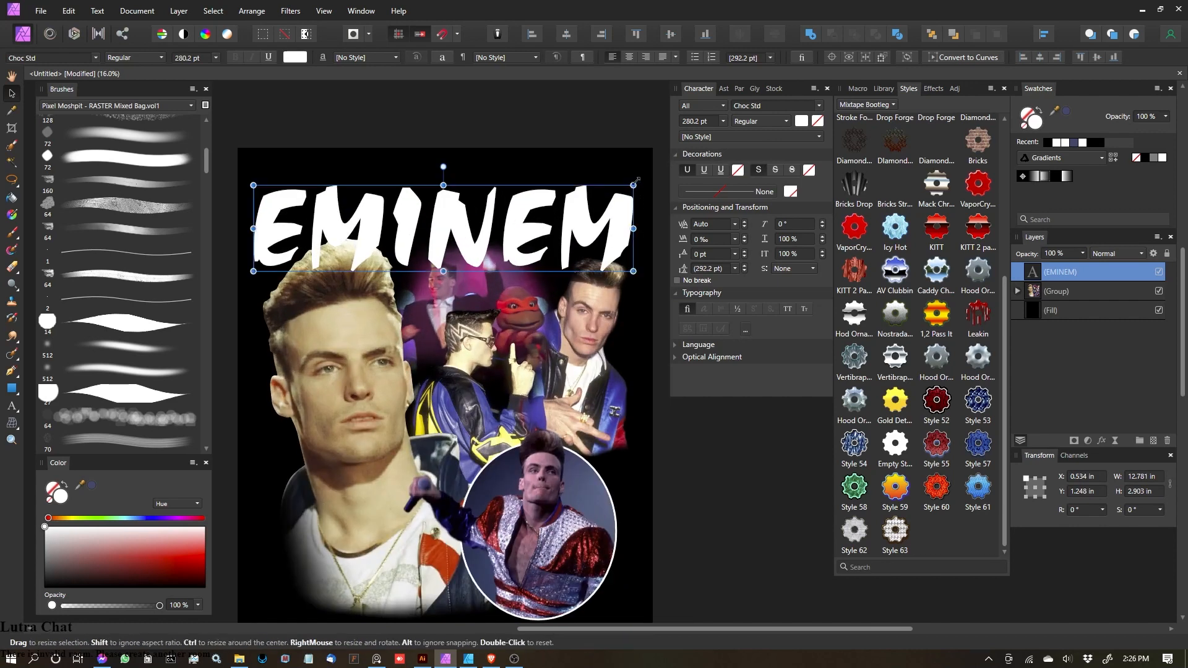
pyautogui.moveTo(631, 187); pyautogui.dragTo(642, 185)
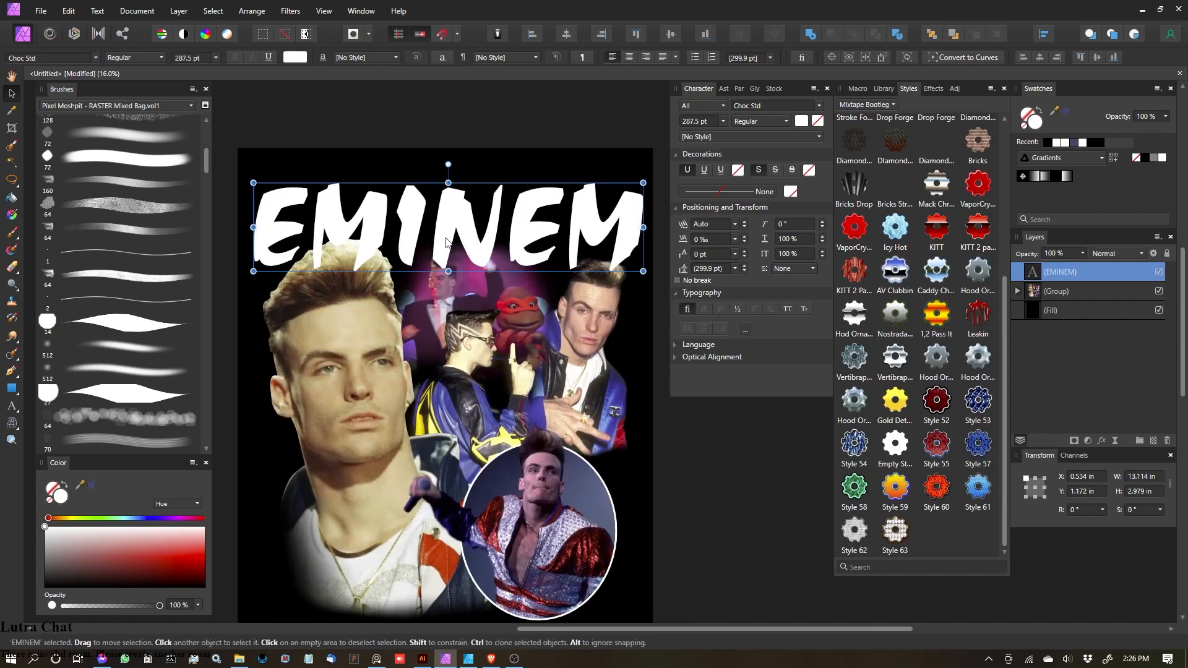
# Step: Stretch the EMINEM text vertically to a height of about 4.54 in, keeping its width
pyautogui.moveTo(402, 142); pyautogui.dragTo(667, 85)
pyautogui.click(703, 87)
pyautogui.moveTo(498, 206); pyautogui.dragTo(520, 239)
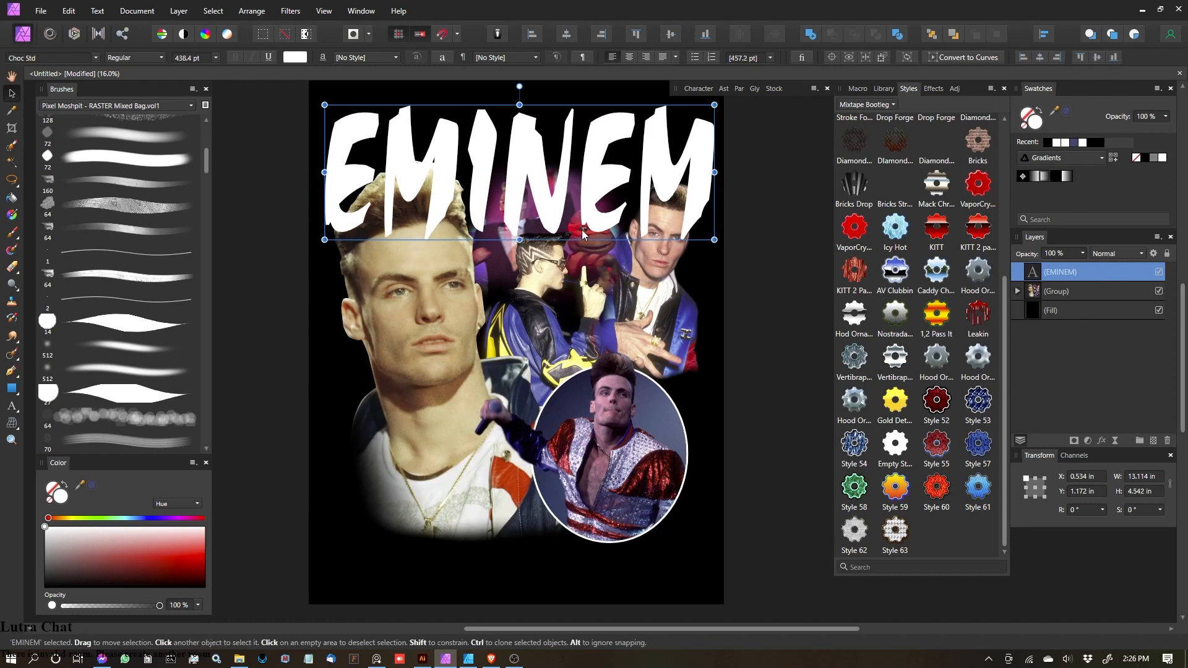
# Step: Arch the lettering's lower edge with the Mesh Warp tool by adding a node at its centre and pulling it upward
pyautogui.click(12, 423)
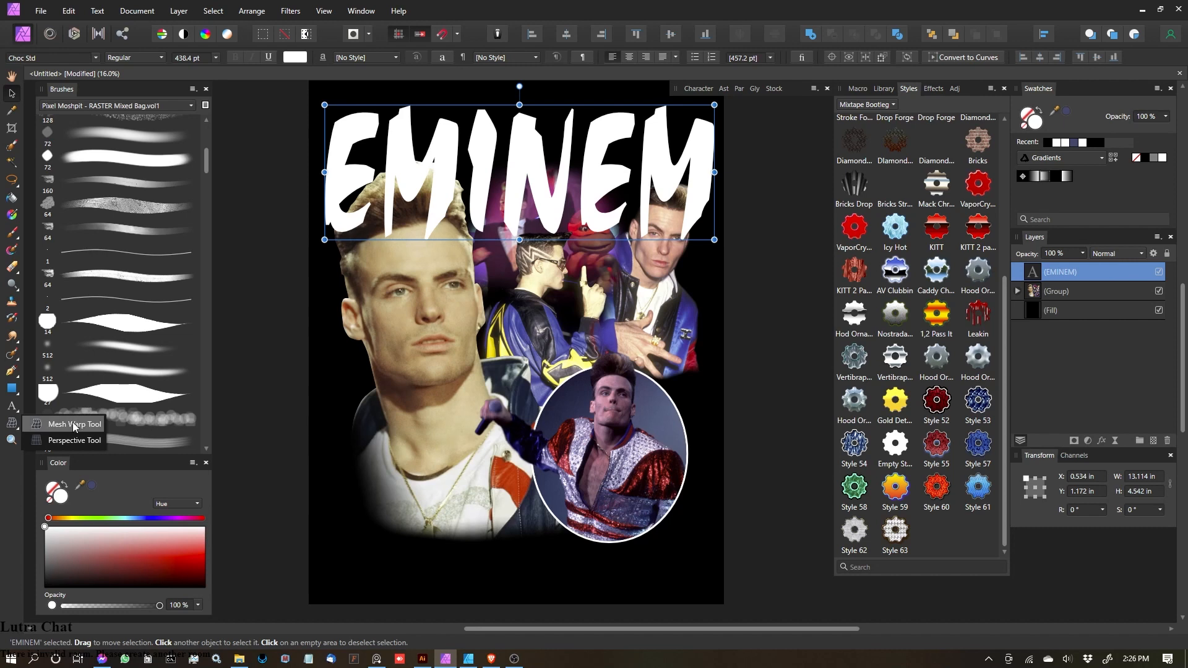
pyautogui.moveTo(384, 244); pyautogui.dragTo(385, 374)
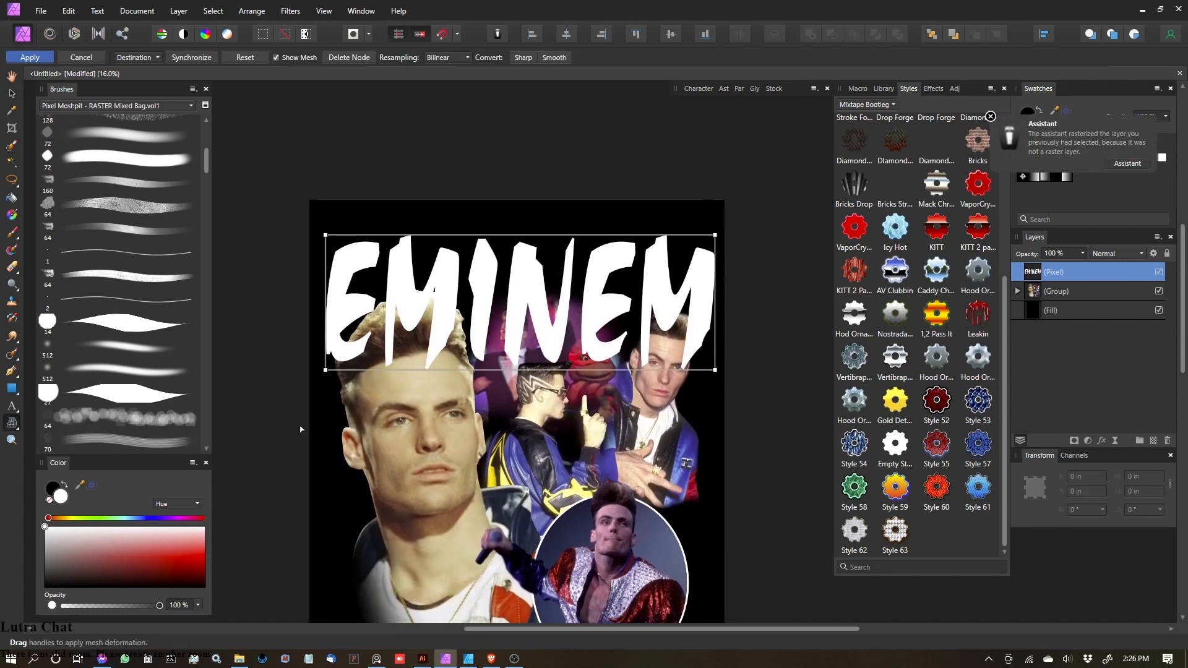
pyautogui.scroll(2, 476, 327)
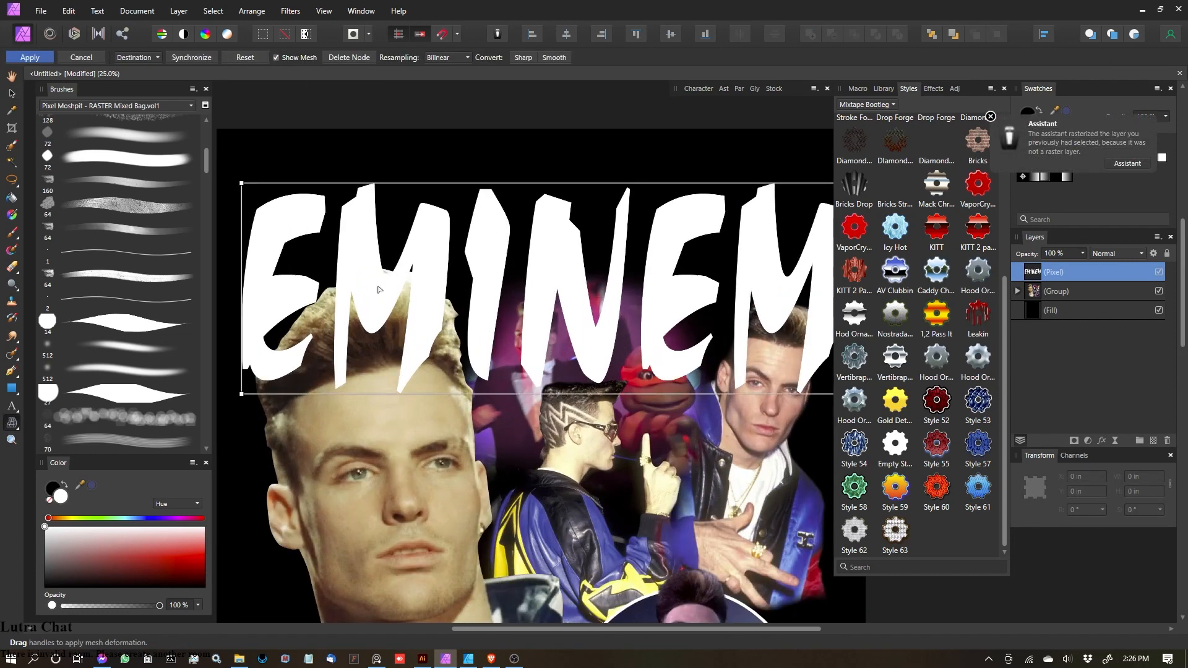
pyautogui.scroll(-1, 451, 275)
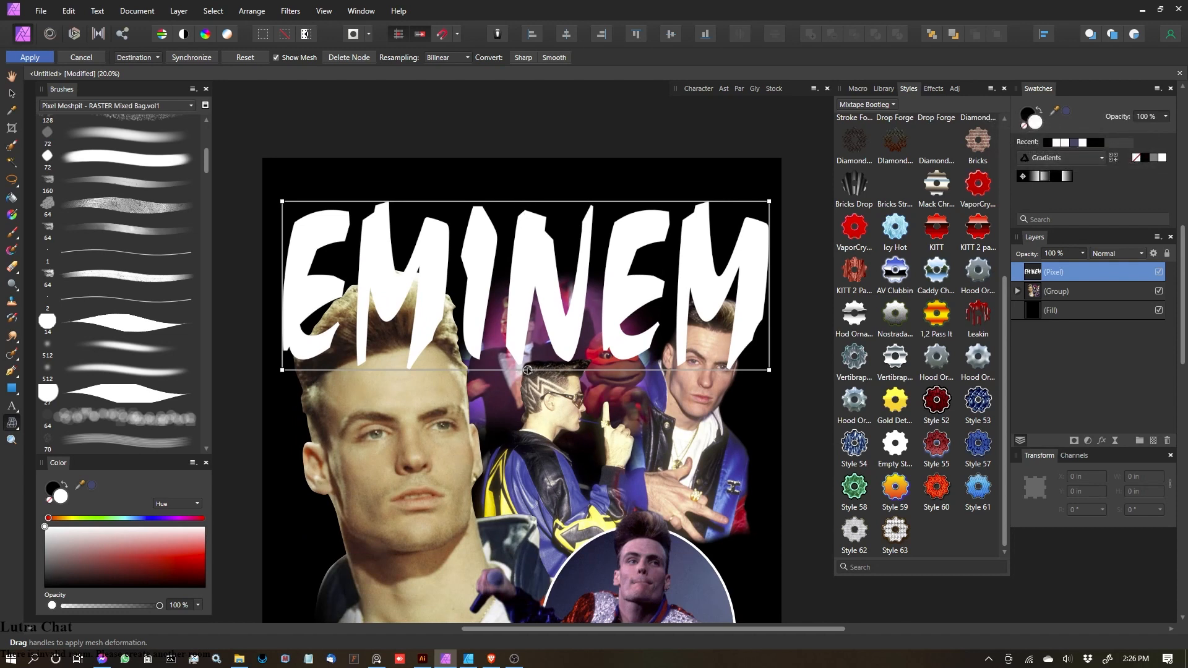
pyautogui.click(527, 370)
pyautogui.moveTo(527, 370); pyautogui.dragTo(529, 318)
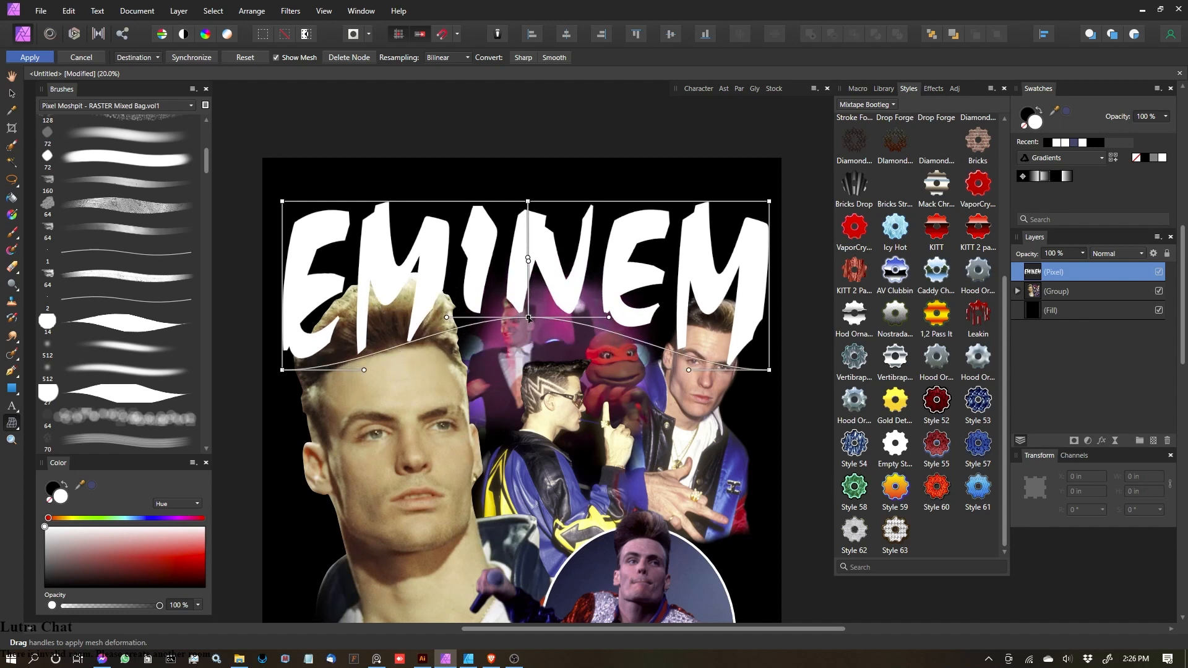
pyautogui.scroll(4, 529, 319)
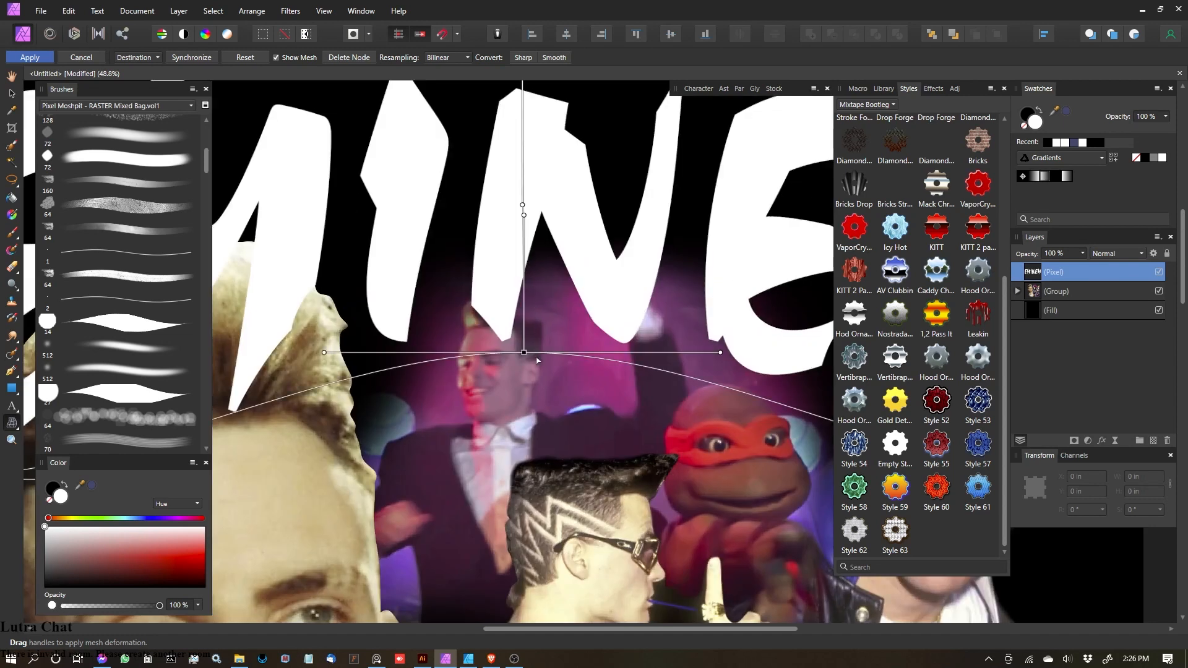
pyautogui.moveTo(524, 352); pyautogui.dragTo(523, 352)
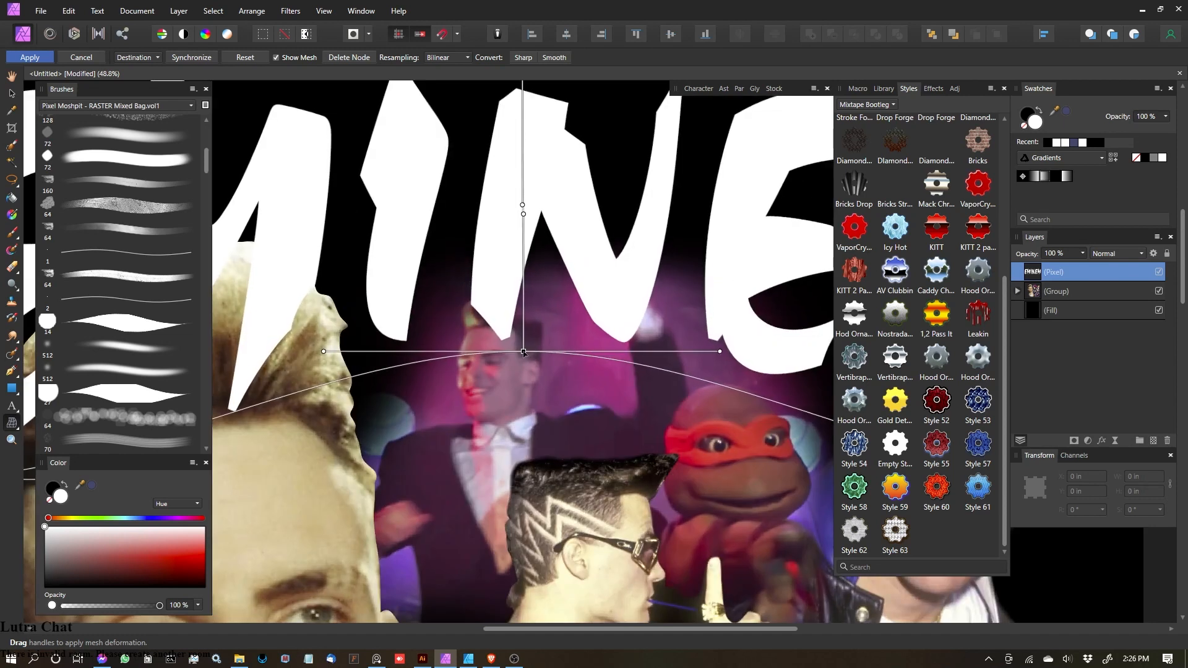
# Step: Apply the mesh warp and move the lettering up to a Y position of about 0.357 in
pyautogui.scroll(-5, 524, 351)
pyautogui.click(30, 57)
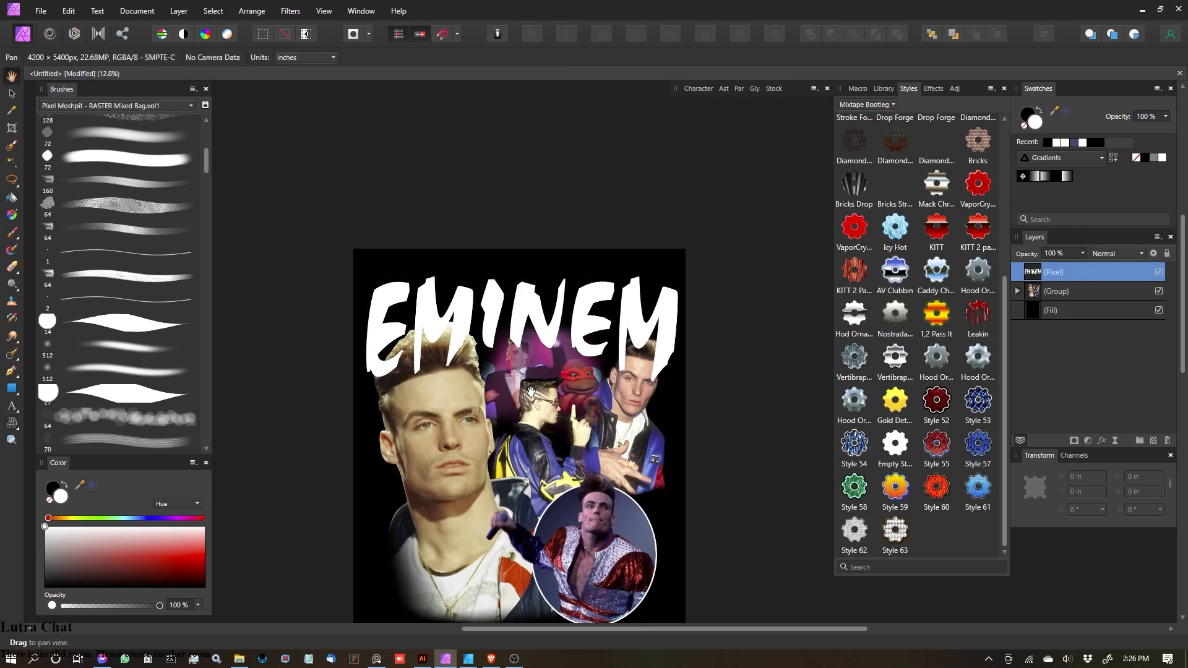
pyautogui.moveTo(596, 292); pyautogui.dragTo(592, 268)
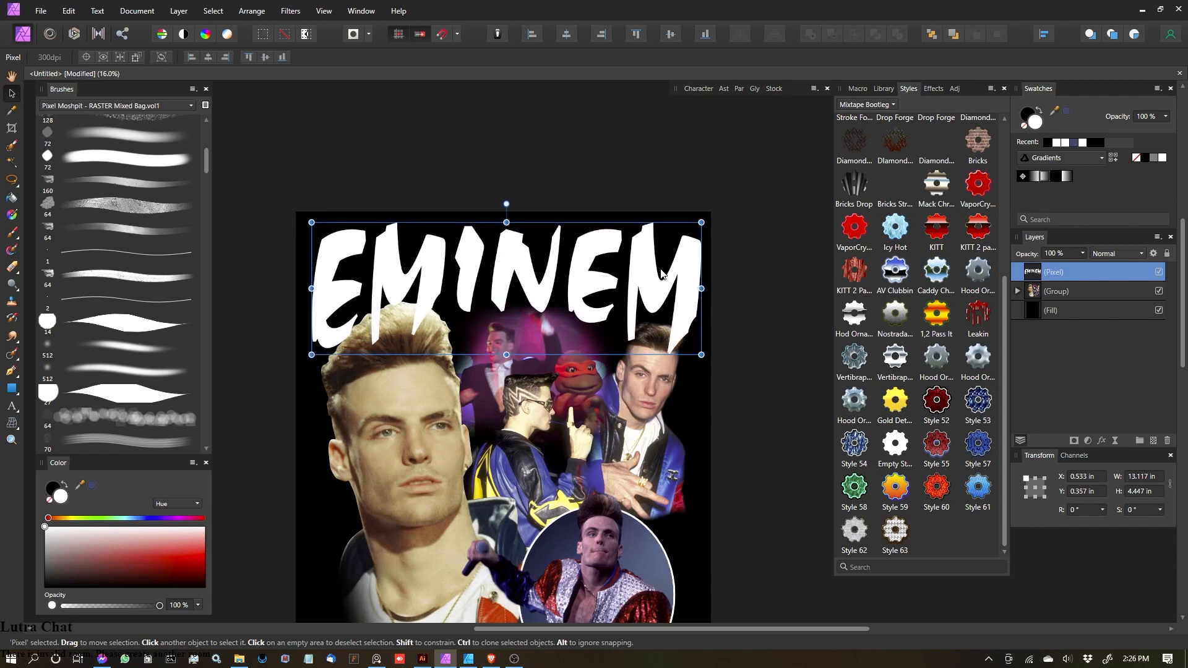
pyautogui.moveTo(781, 493); pyautogui.dragTo(790, 459)
# Step: Try Style 55 directly on the rasterized lettering, undo it and deselect the layer
pyautogui.click(940, 442)
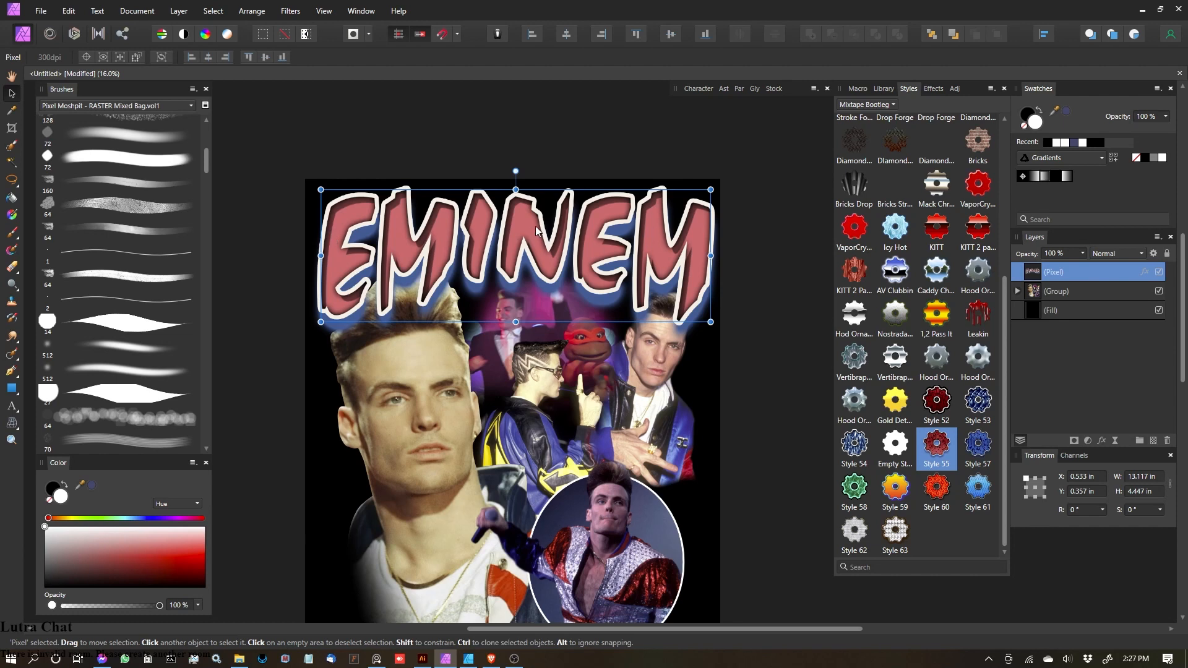
pyautogui.hotkey('ctrl', 'z')
pyautogui.click(640, 195)
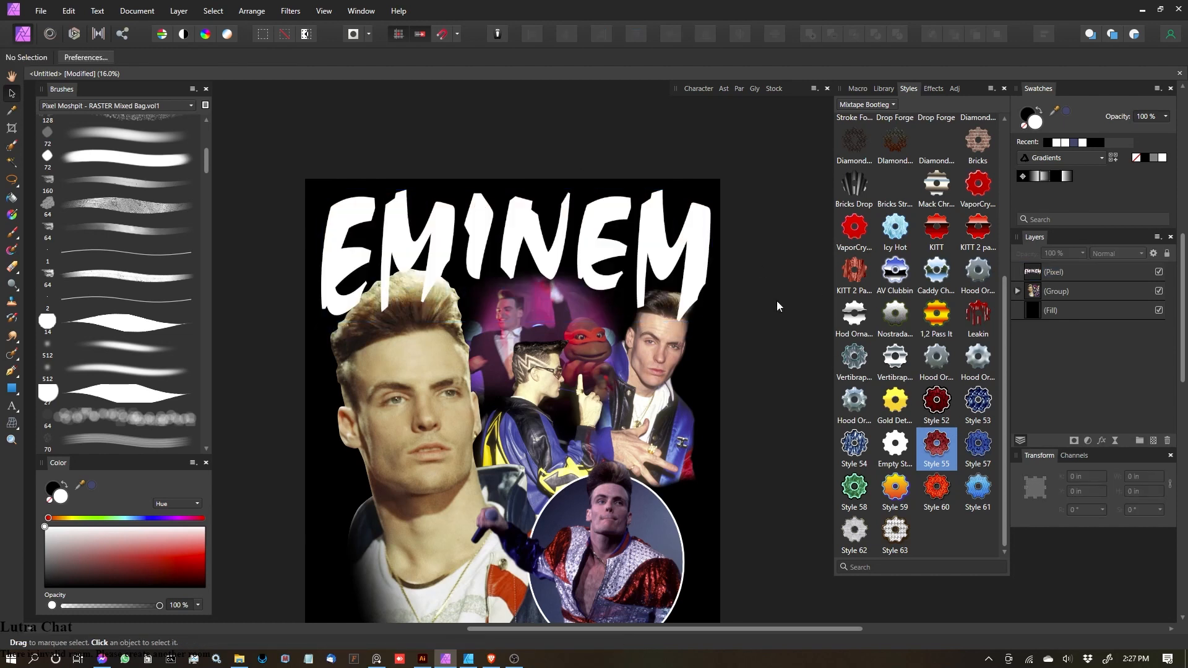
# Step: Draw a white rectangle about 13.54 by 5.52 in over the lettering and remove its stroke
pyautogui.click(13, 389)
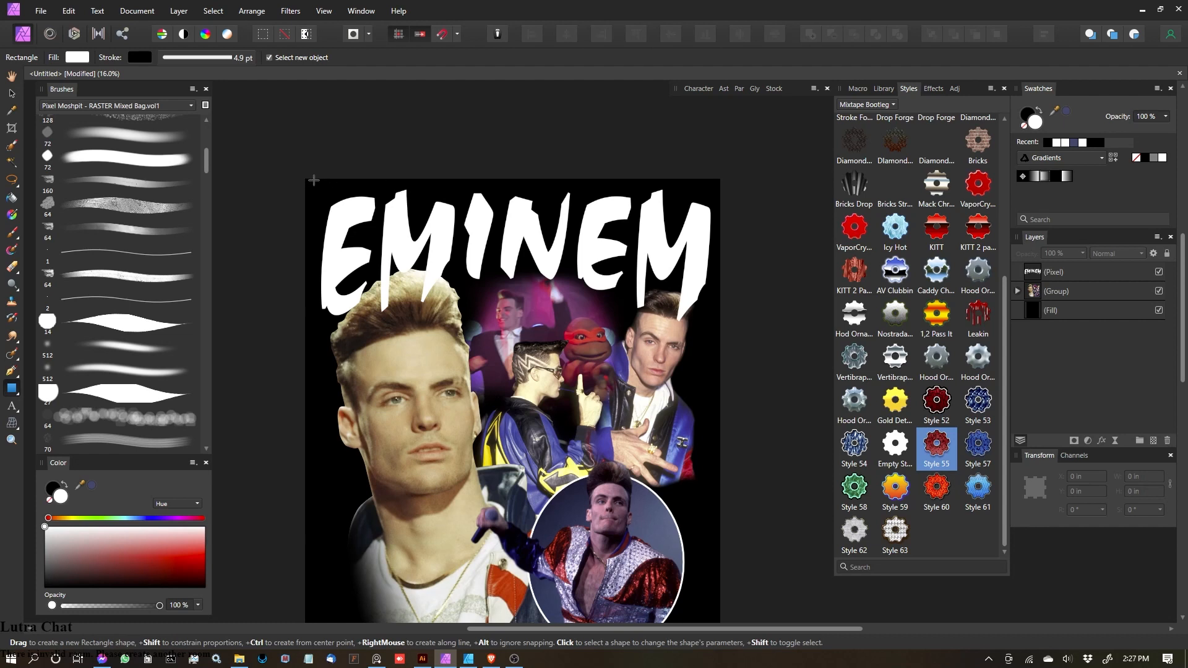
pyautogui.moveTo(314, 180); pyautogui.dragTo(715, 344)
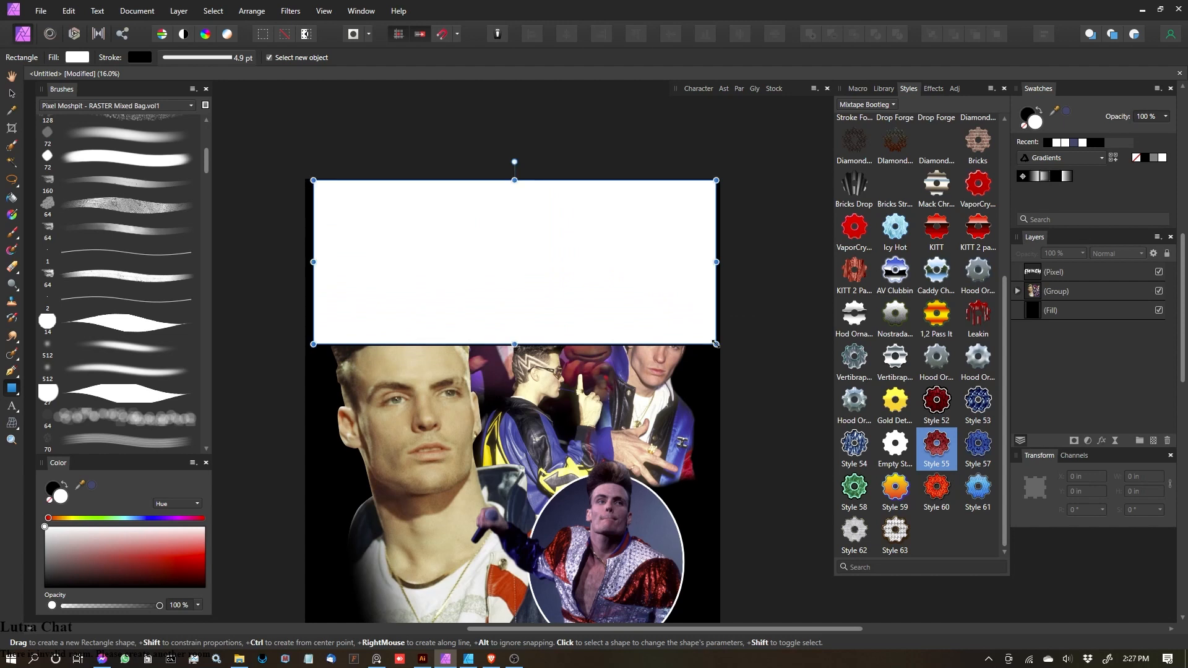
pyautogui.click(1020, 115)
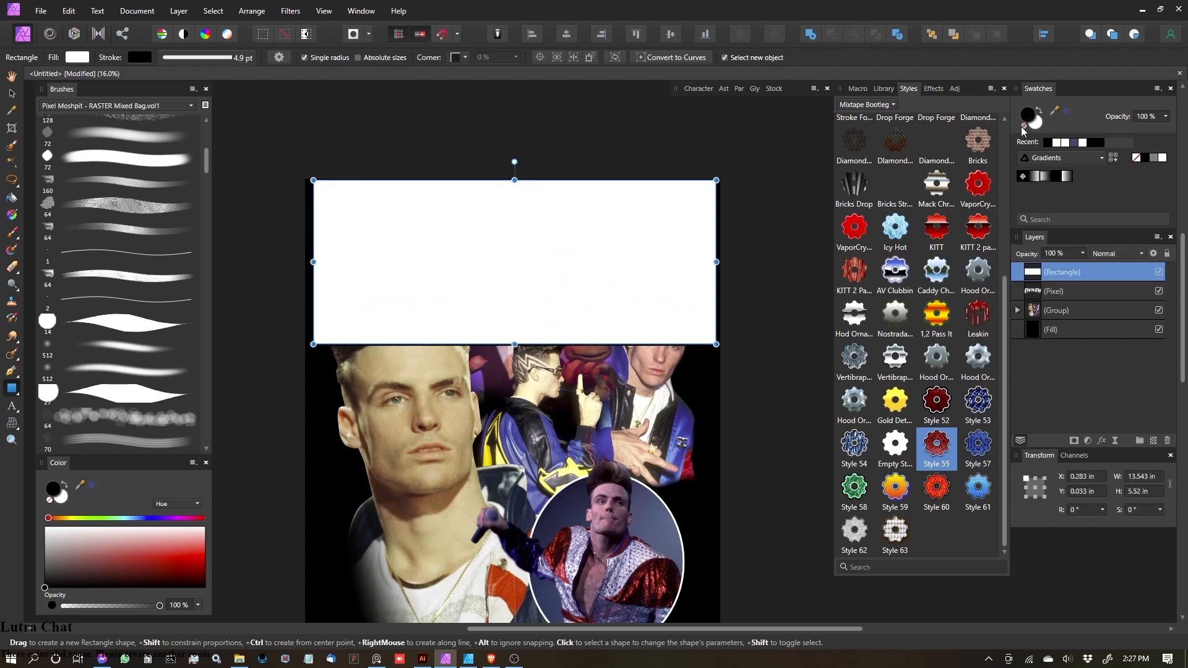
pyautogui.click(1023, 127)
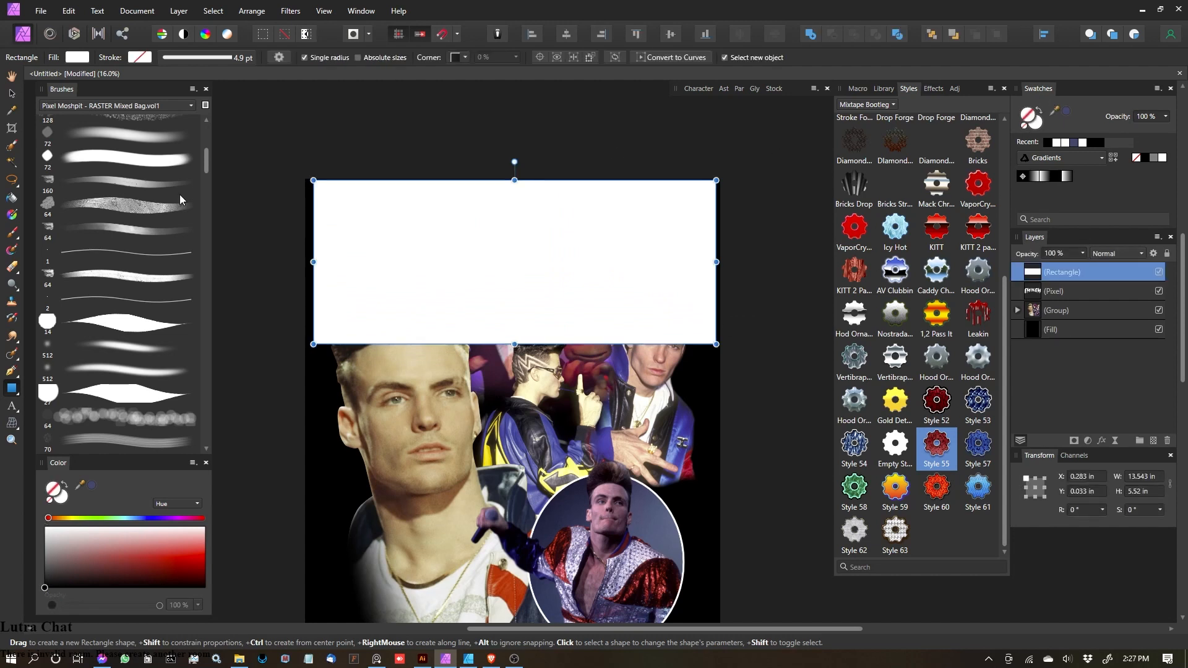
# Step: Apply Style 55 to the rectangle and mask it with the EMINEM lettering layer
pyautogui.click(12, 94)
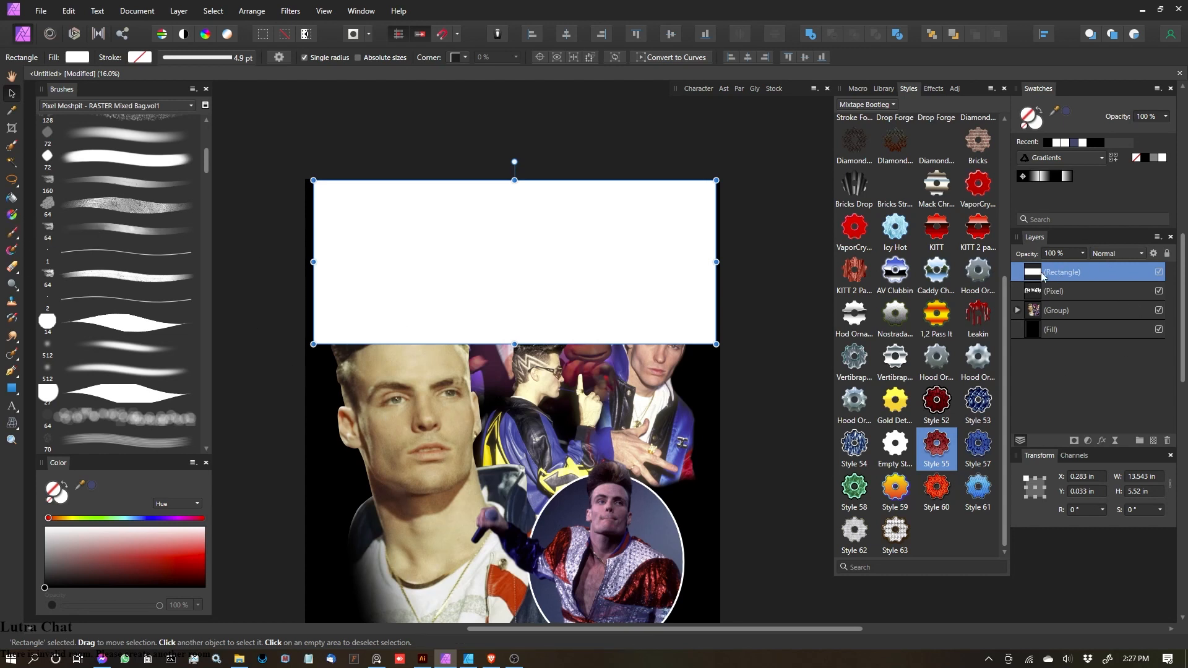
pyautogui.click(938, 447)
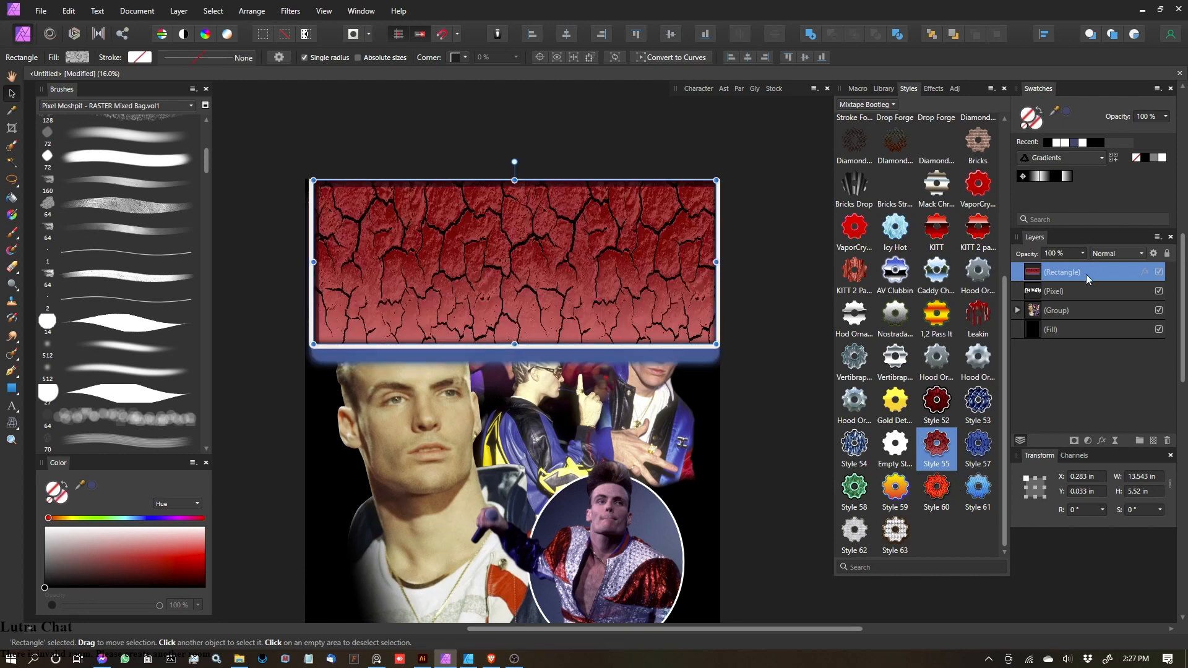
pyautogui.moveTo(1036, 294)
pyautogui.mouseDown()
pyautogui.moveTo(1025, 274)
pyautogui.moveTo(1040, 278)
pyautogui.mouseUp()
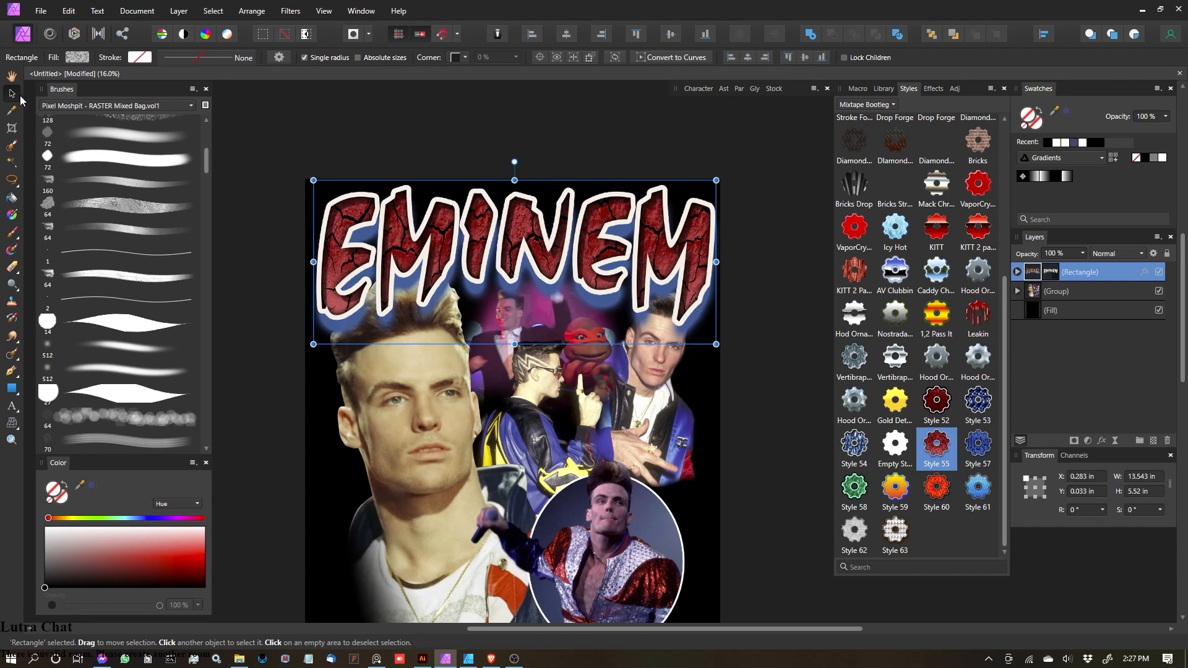
# Step: Inspect the lettering mask nested inside the styled rectangle layer and leave the rectangle selected
pyautogui.click(484, 131)
pyautogui.scroll(1, 491, 180)
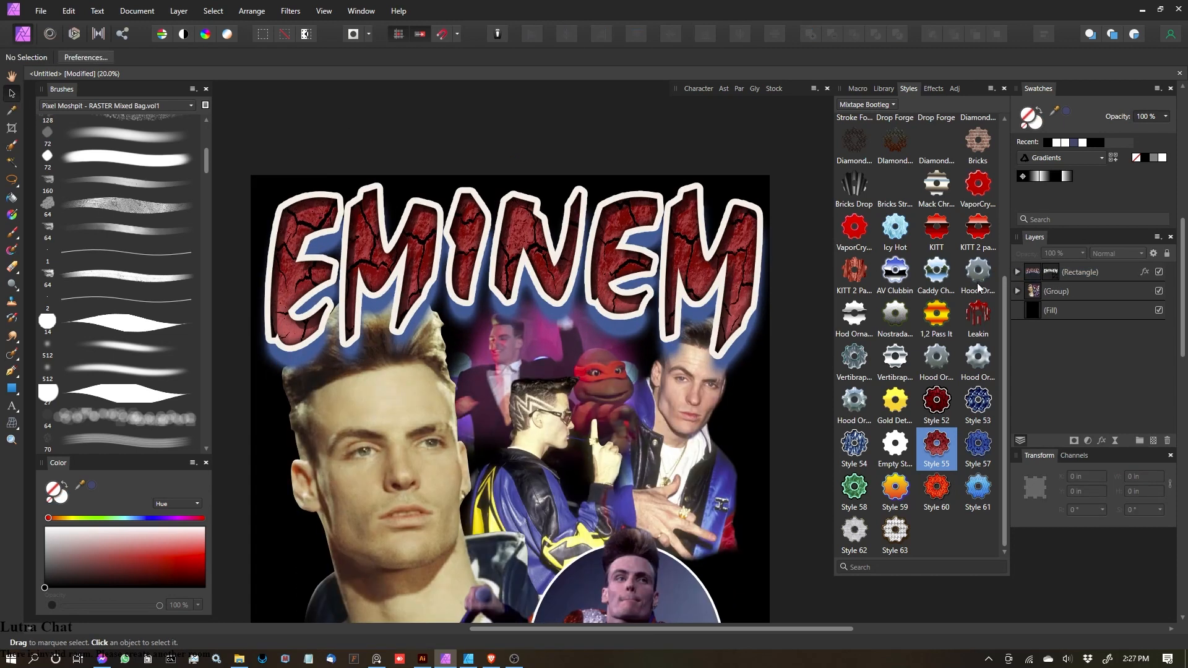
pyautogui.click(1017, 272)
pyautogui.click(1028, 273)
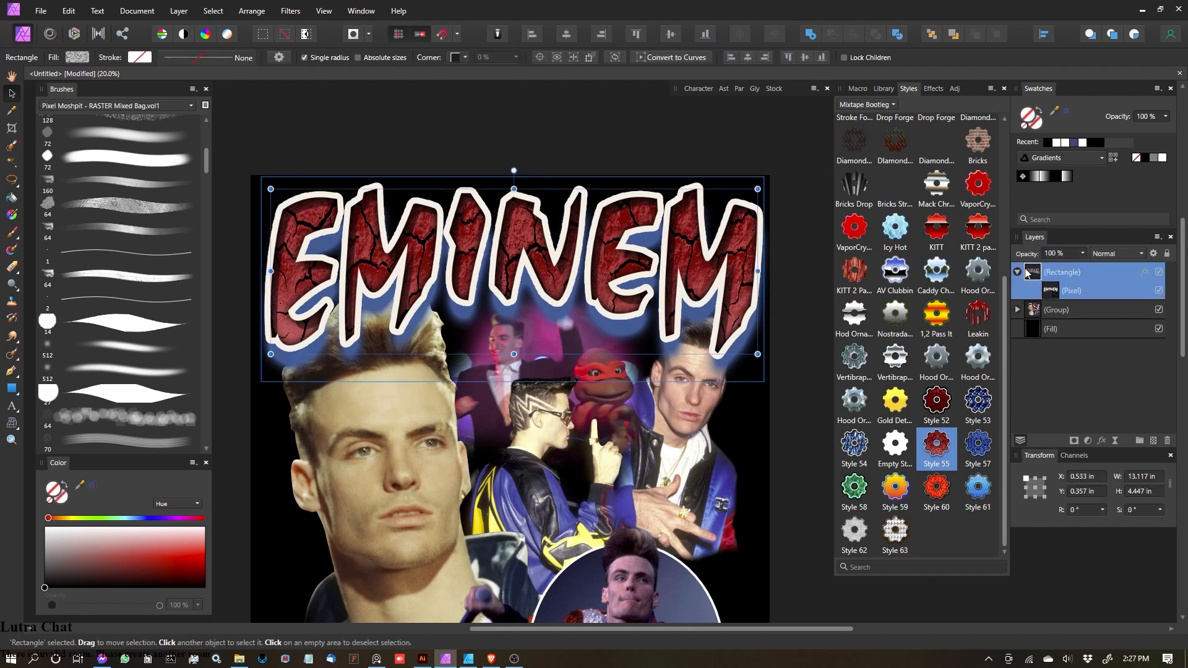
pyautogui.click(1018, 272)
# Step: Add "EMINEM" as new white art text across the portraits, about 18.5 by 3.4 in
pyautogui.scroll(-3, 433, 384)
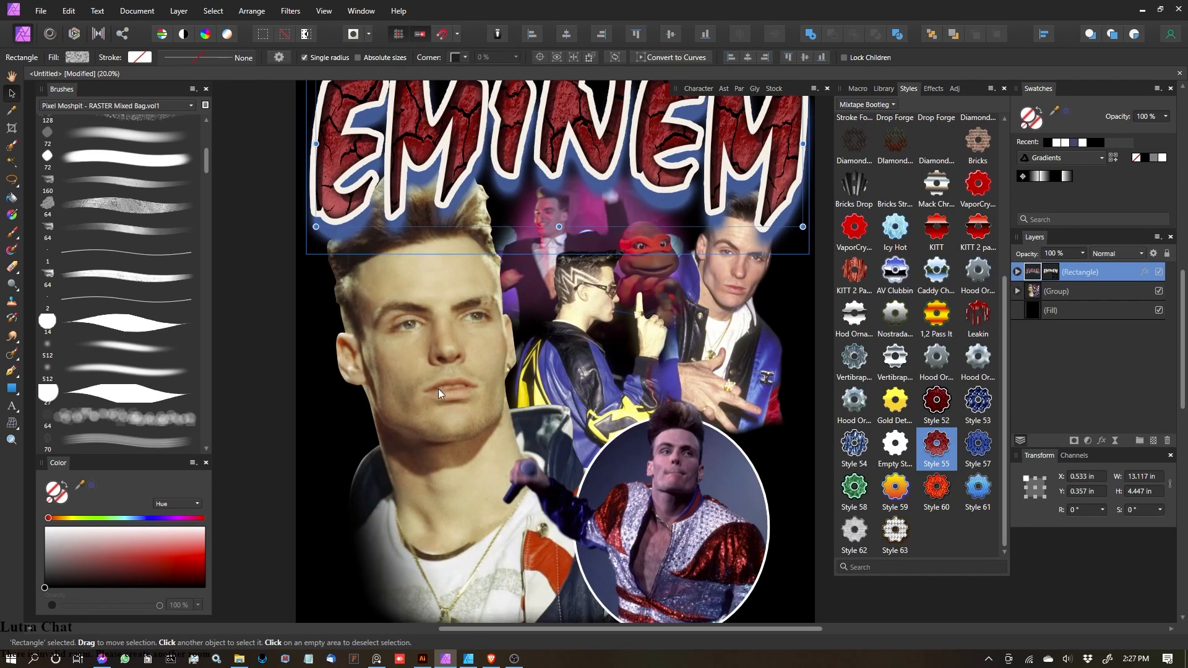
pyautogui.press('t')
pyautogui.moveTo(343, 493); pyautogui.dragTo(427, 350)
pyautogui.write('E')
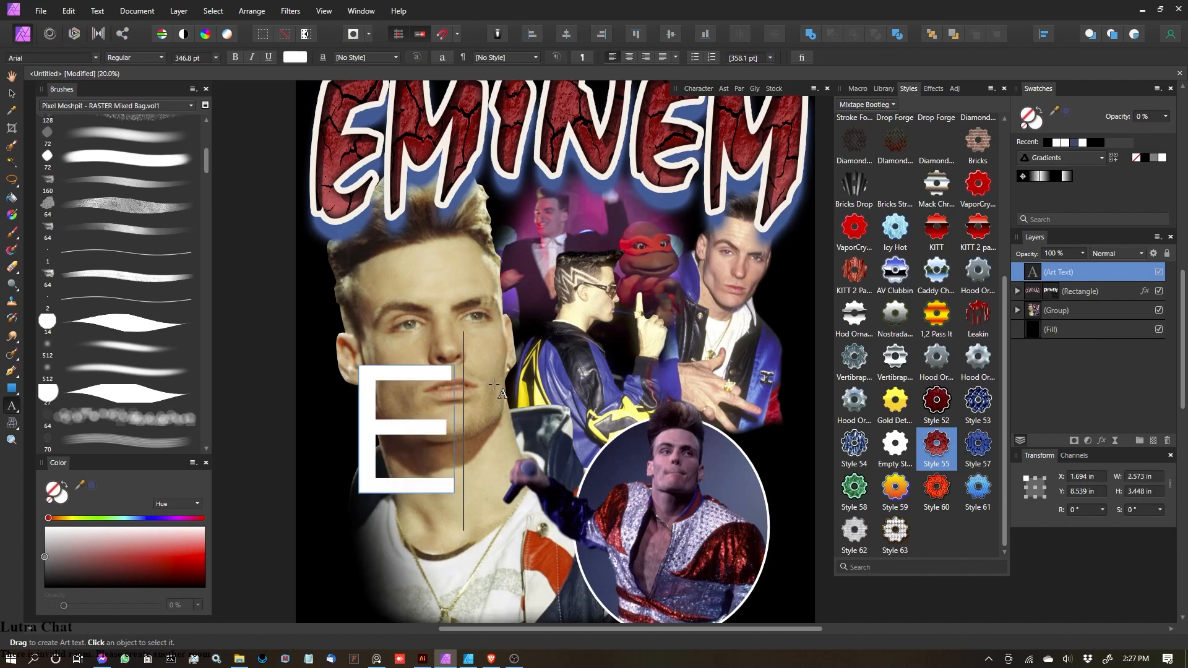
pyautogui.write('MINEM')
pyautogui.press('Escape')
# Step: Scale the new EMINEM art text down to about 10.26 by 1.91 in
pyautogui.click(11, 93)
pyautogui.scroll(-1, 124, 279)
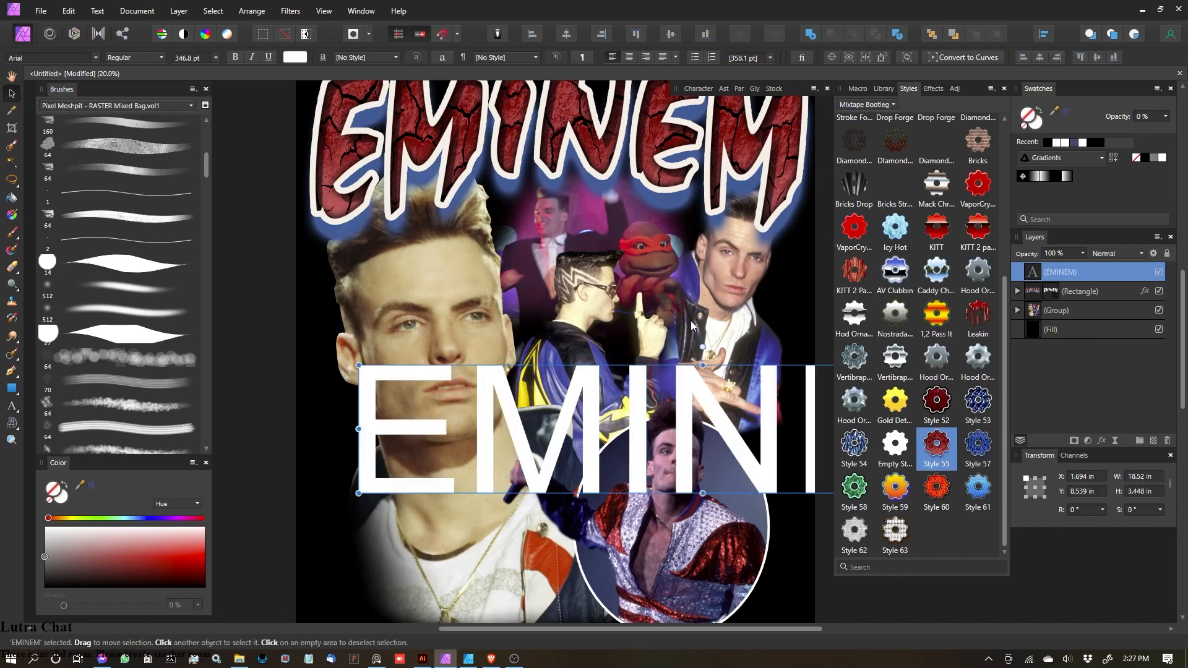
pyautogui.scroll(-2, 555, 346)
pyautogui.moveTo(801, 360); pyautogui.dragTo(645, 389)
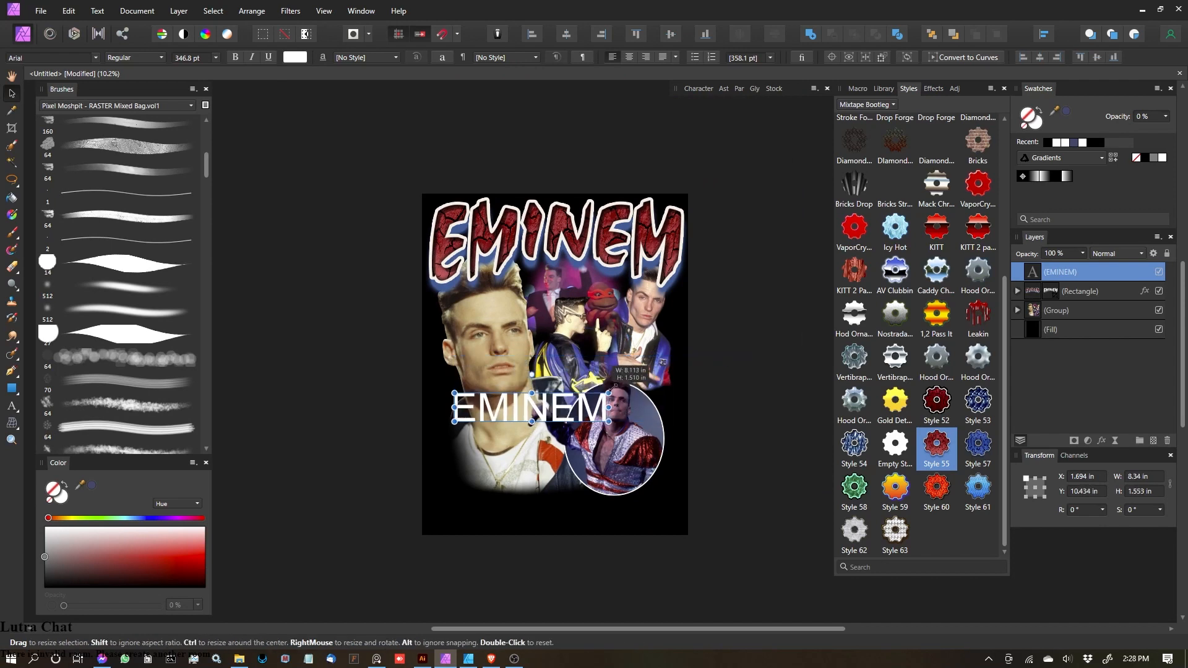
pyautogui.scroll(1, 670, 315)
# Step: Set the new EMINEM art text in the Choc Std font
pyautogui.click(704, 93)
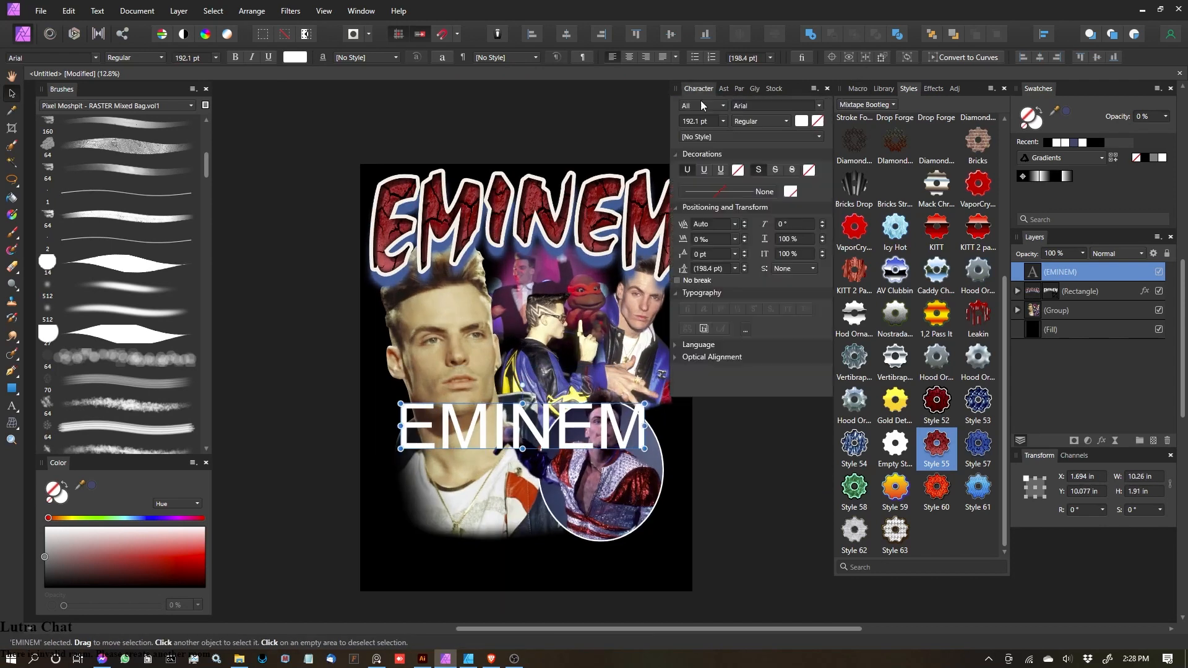
pyautogui.click(765, 106)
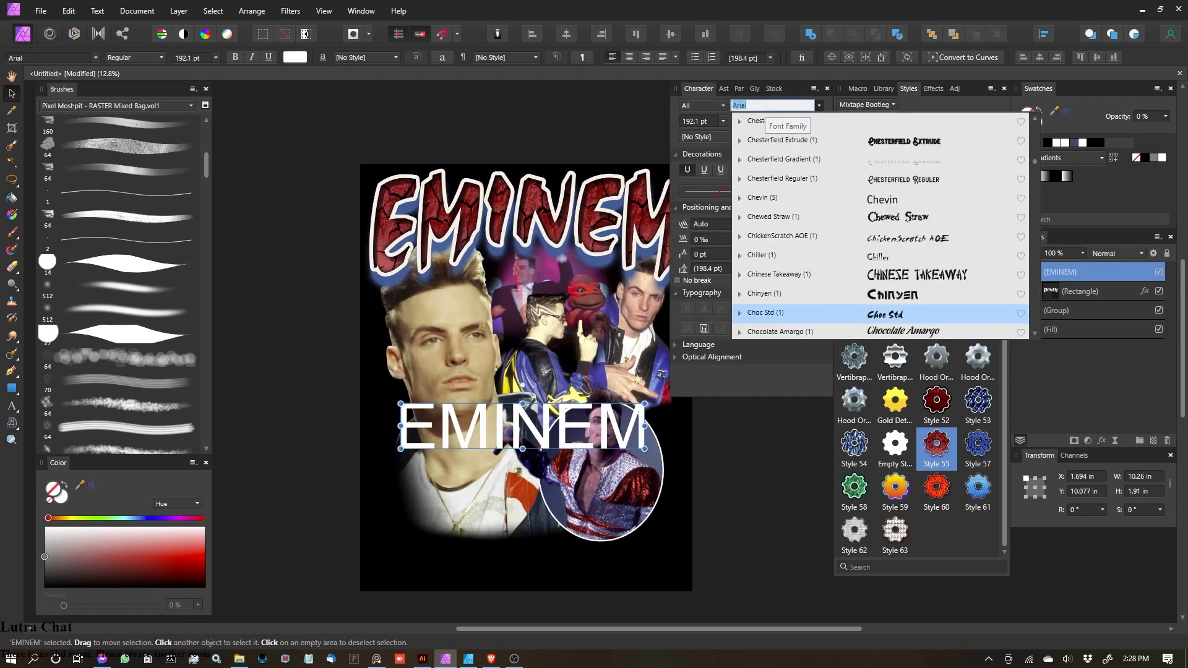
pyautogui.write('choc')
pyautogui.click(841, 123)
# Step: Enlarge the straight EMINEM text to about 12.49 by 2.84 in and apply Style 55 to it
pyautogui.scroll(2, 452, 411)
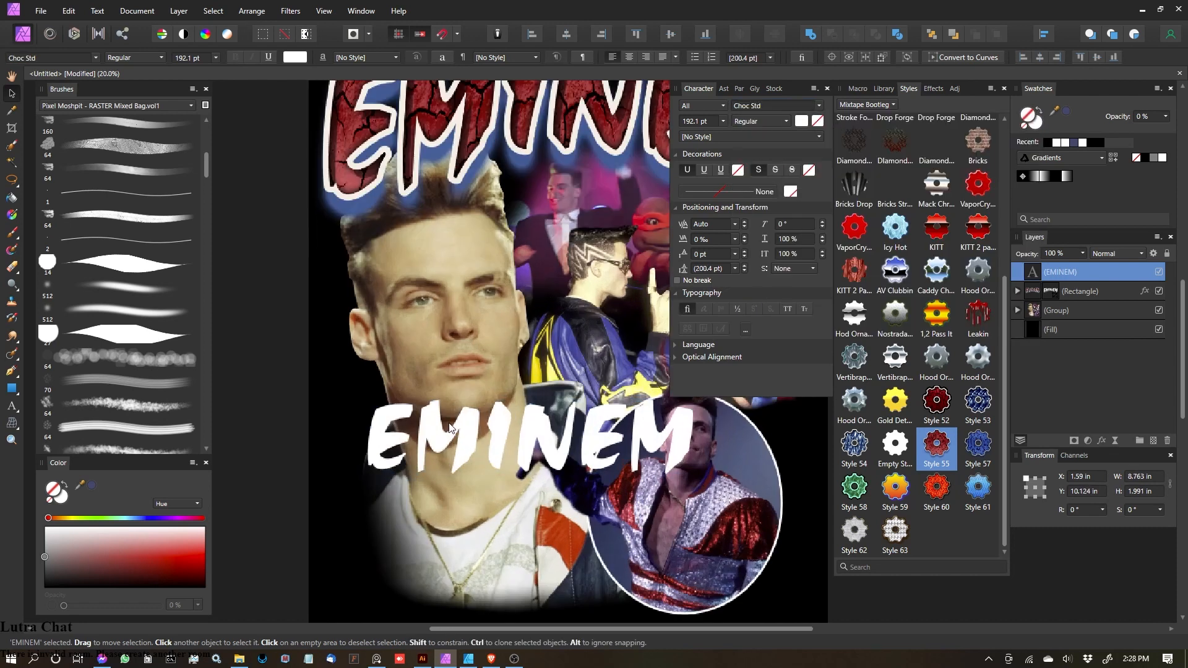
pyautogui.scroll(-2, 642, 455)
pyautogui.moveTo(642, 455); pyautogui.dragTo(549, 420)
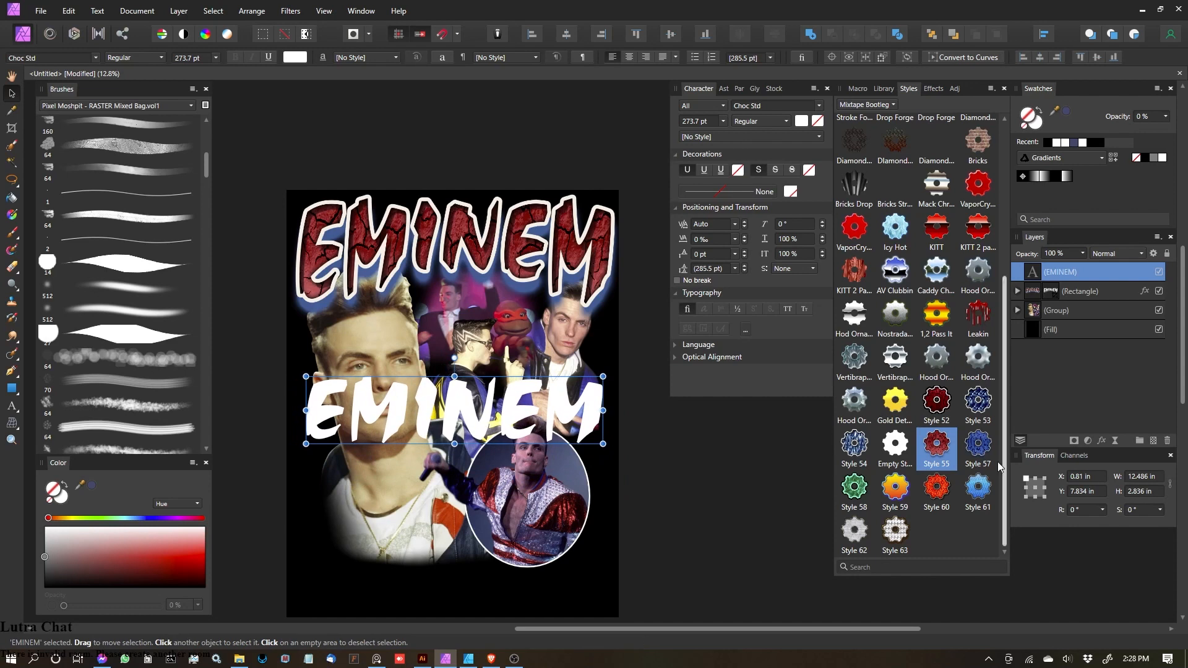
pyautogui.click(938, 447)
pyautogui.scroll(3, 408, 431)
pyautogui.scroll(-2, 408, 430)
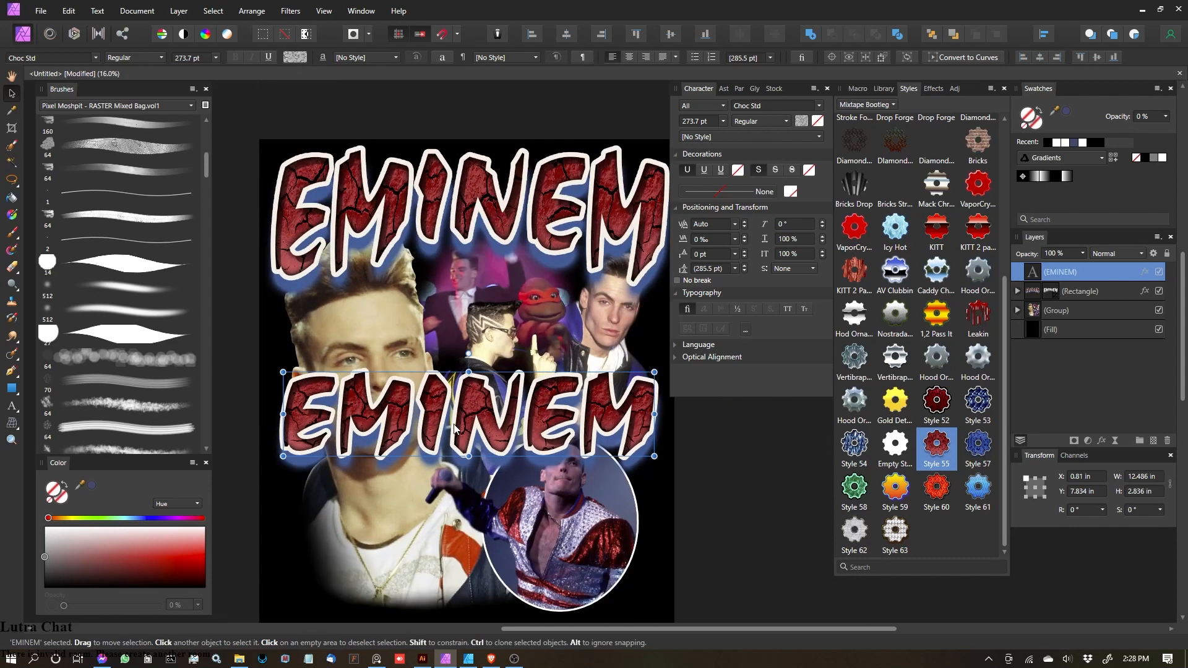
# Step: Undo the straight EMINEM art text together with its font, size and style changes
pyautogui.hotkey('ctrl', 'z')
pyautogui.hotkey('ctrl', 'z')
pyautogui.hotkey('ctrl', 'z')
pyautogui.hotkey('ctrl', 'z')
pyautogui.hotkey('ctrl', 'z')
pyautogui.hotkey('ctrl', 'z')
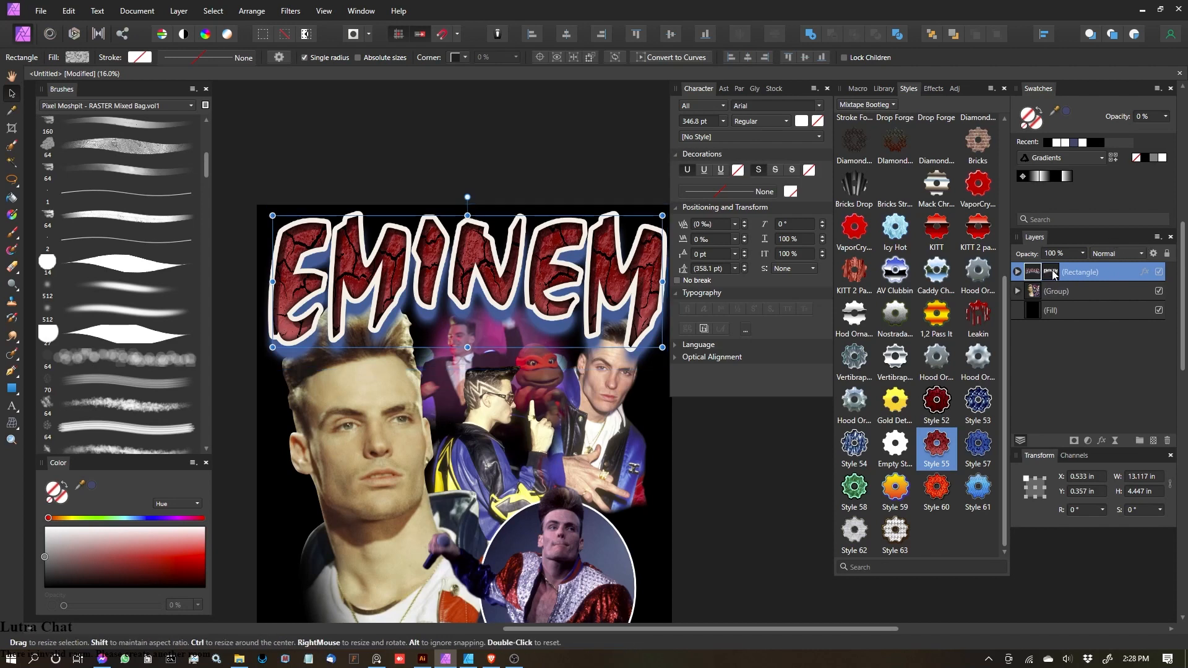
# Step: Shrink and recentre the cracked bitmap texture of the masked rectangle behind the lettering using the Fill tool
pyautogui.click(1052, 273)
pyautogui.click(711, 88)
pyautogui.scroll(3, 395, 273)
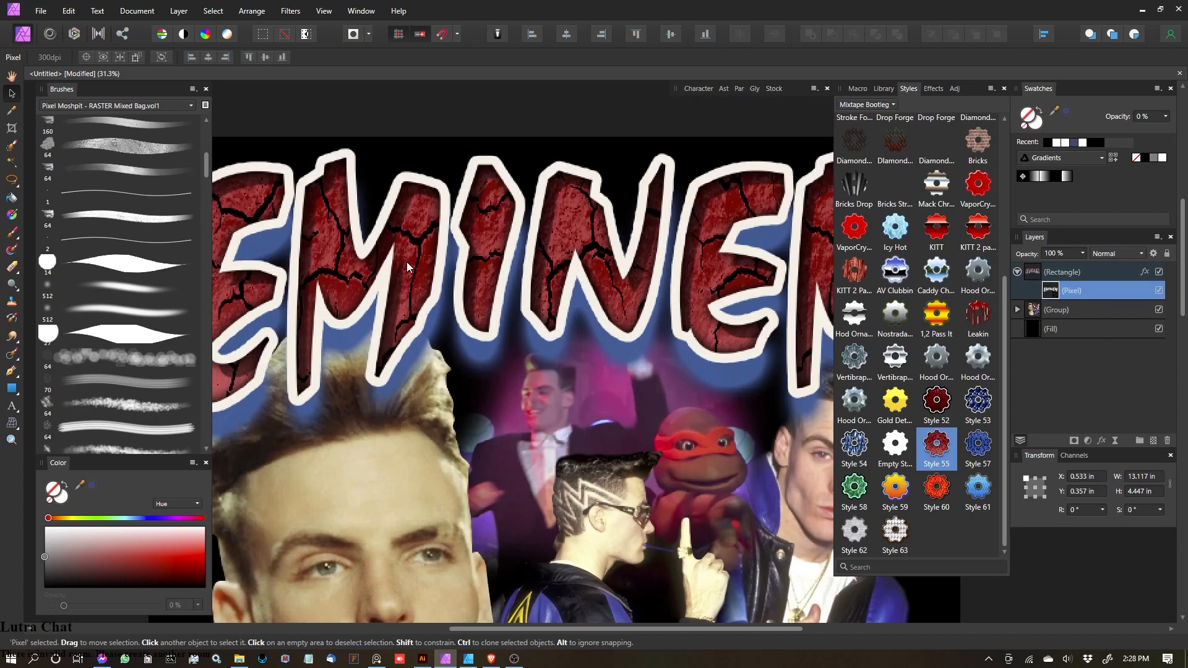
pyautogui.scroll(-3, 394, 272)
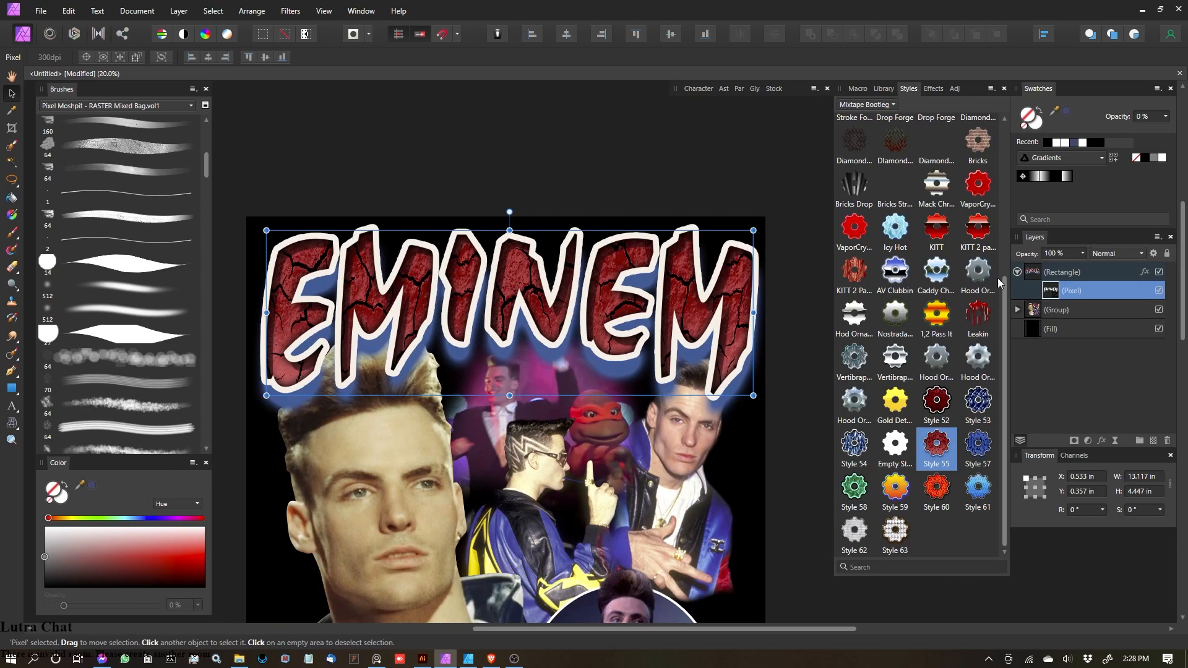
pyautogui.click(12, 214)
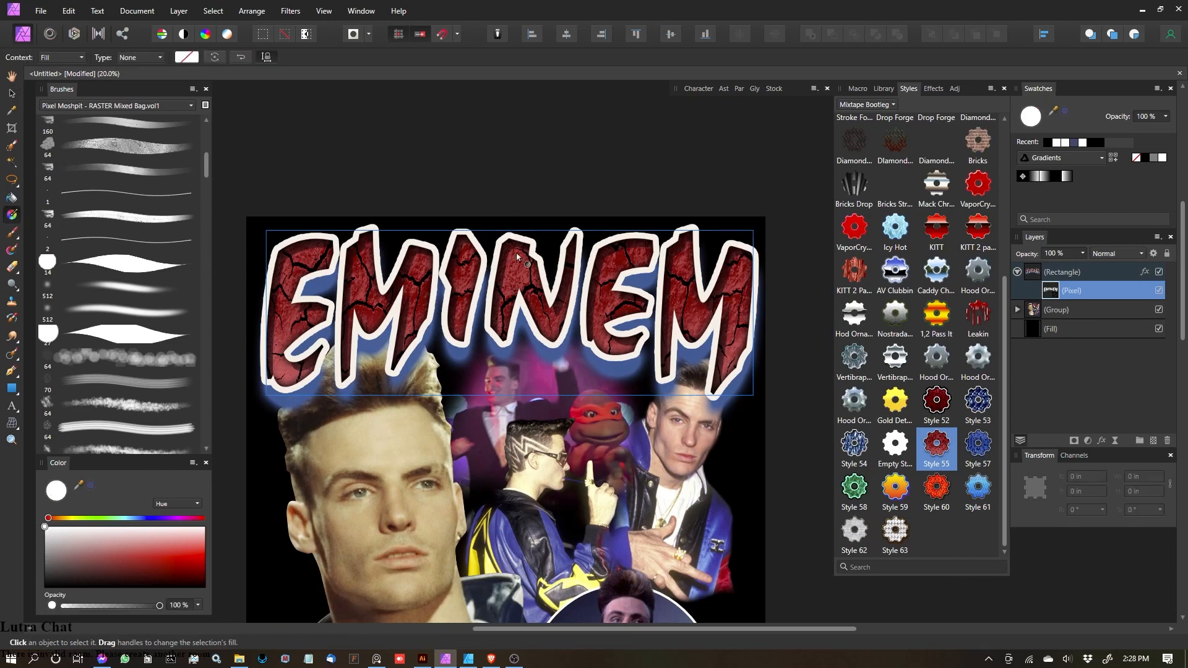
pyautogui.click(1055, 274)
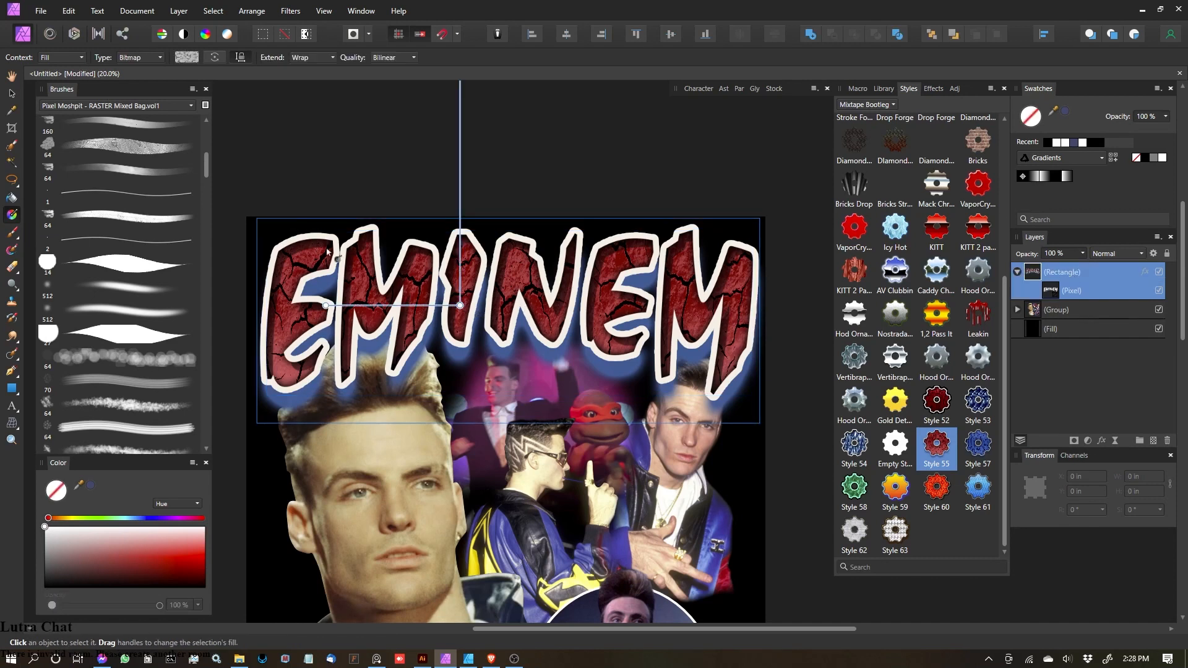
pyautogui.moveTo(474, 307); pyautogui.dragTo(584, 338)
pyautogui.moveTo(532, 109); pyautogui.dragTo(537, 221)
pyautogui.moveTo(532, 344); pyautogui.dragTo(516, 329)
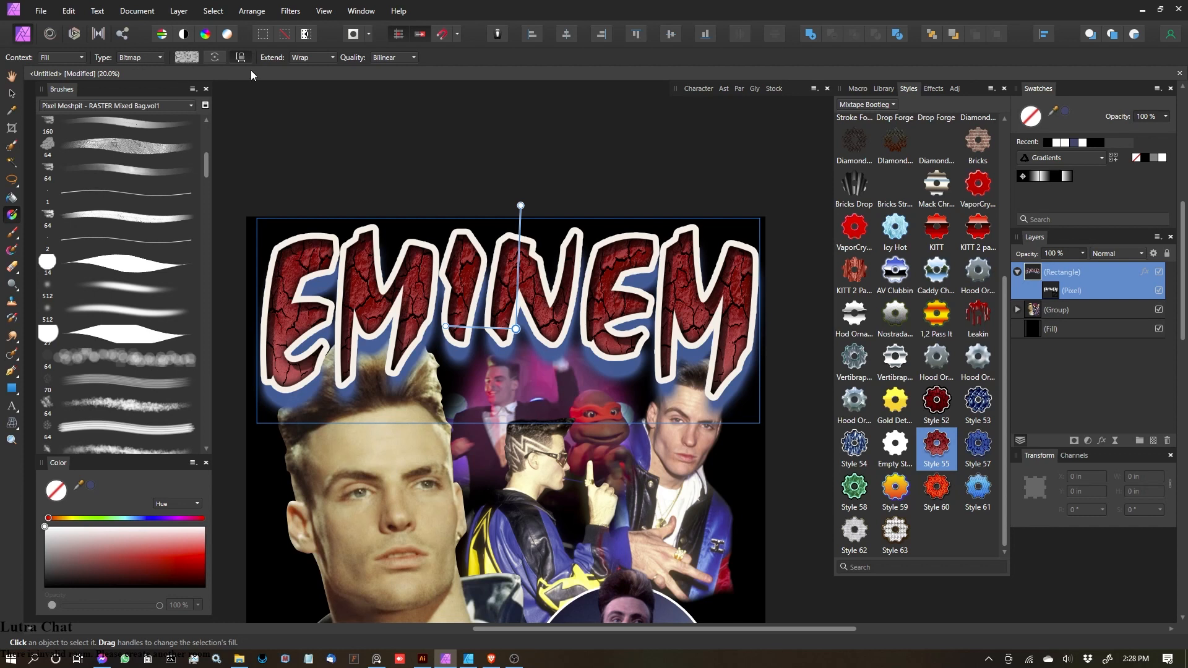
# Step: Review the fill type and extend options of the rectangle's texture, keeping Bitmap and Wrap
pyautogui.click(156, 57)
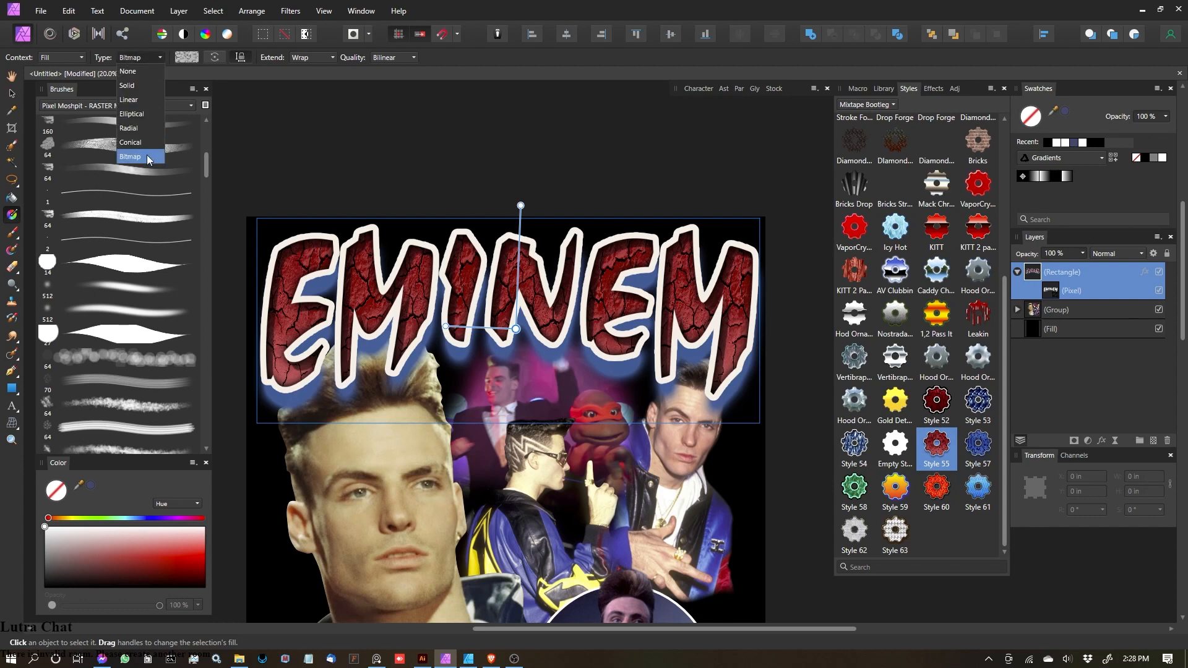
pyautogui.click(470, 6)
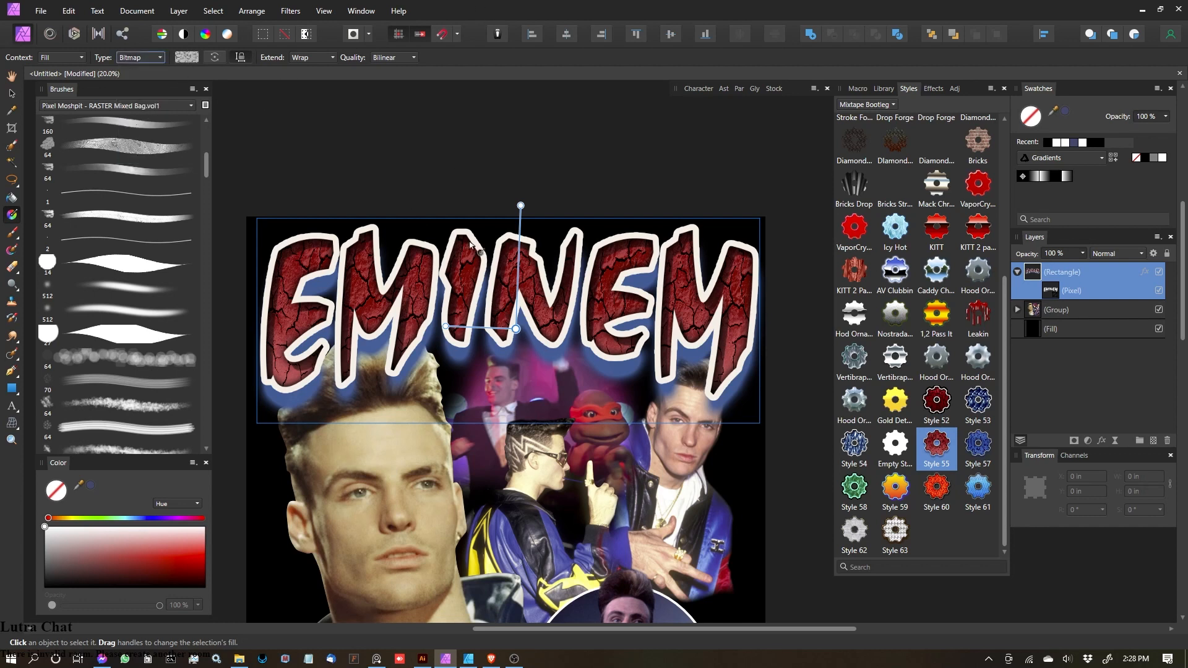
pyautogui.scroll(1, 477, 246)
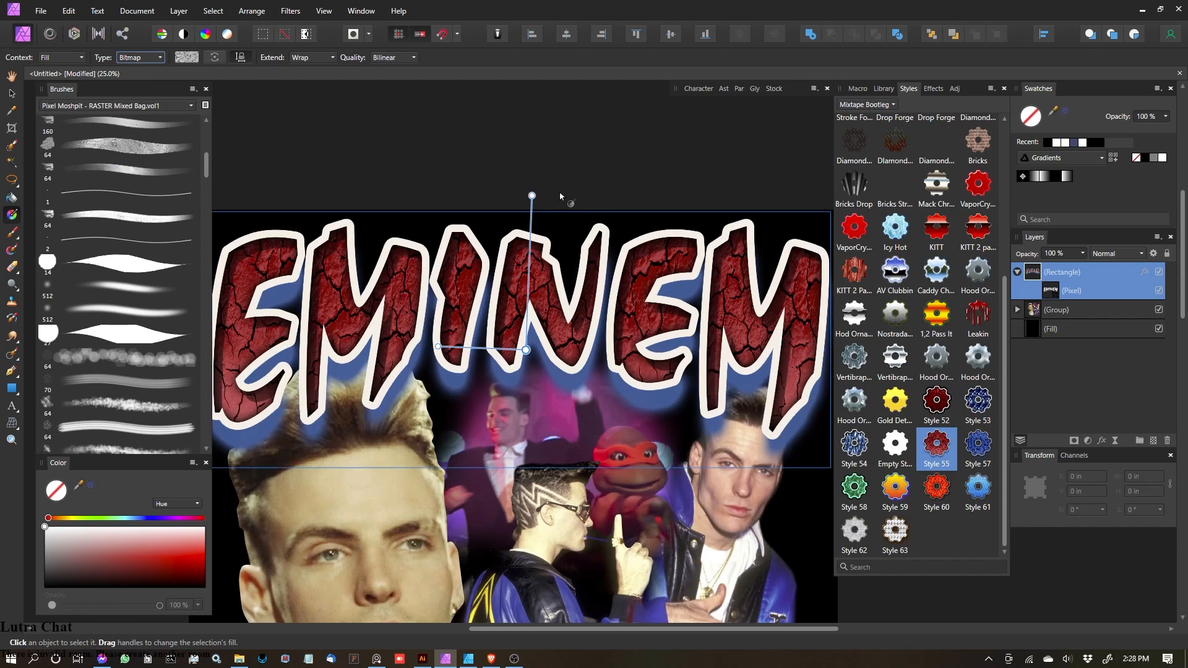
pyautogui.click(240, 58)
pyautogui.click(326, 58)
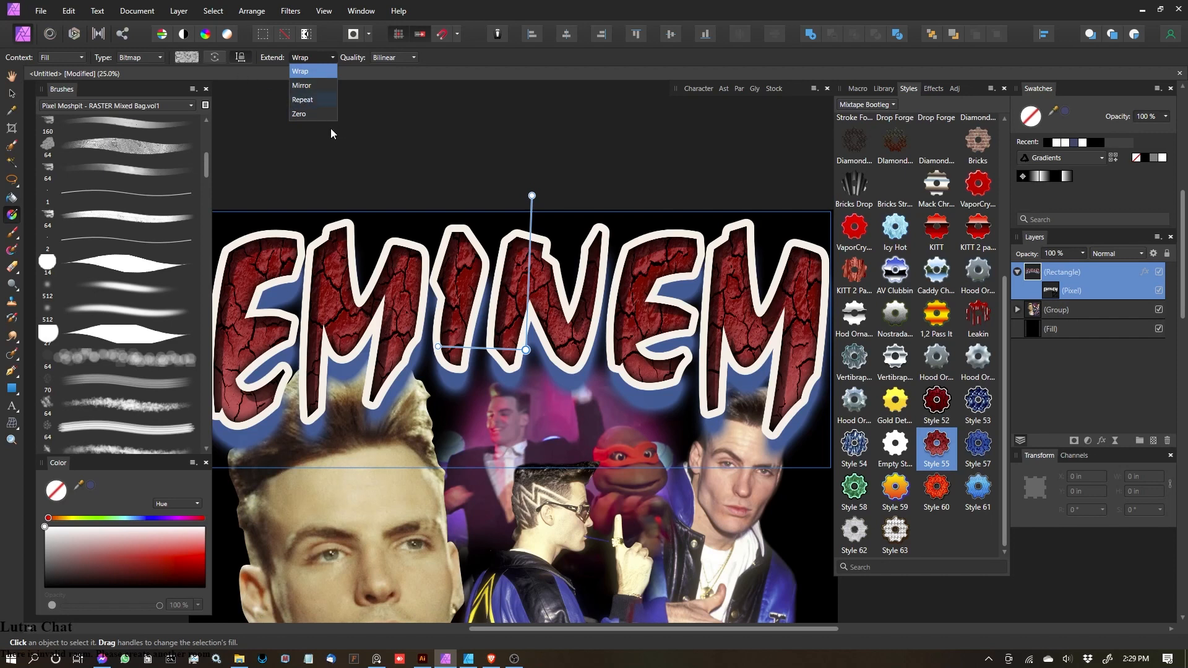
pyautogui.click(365, 72)
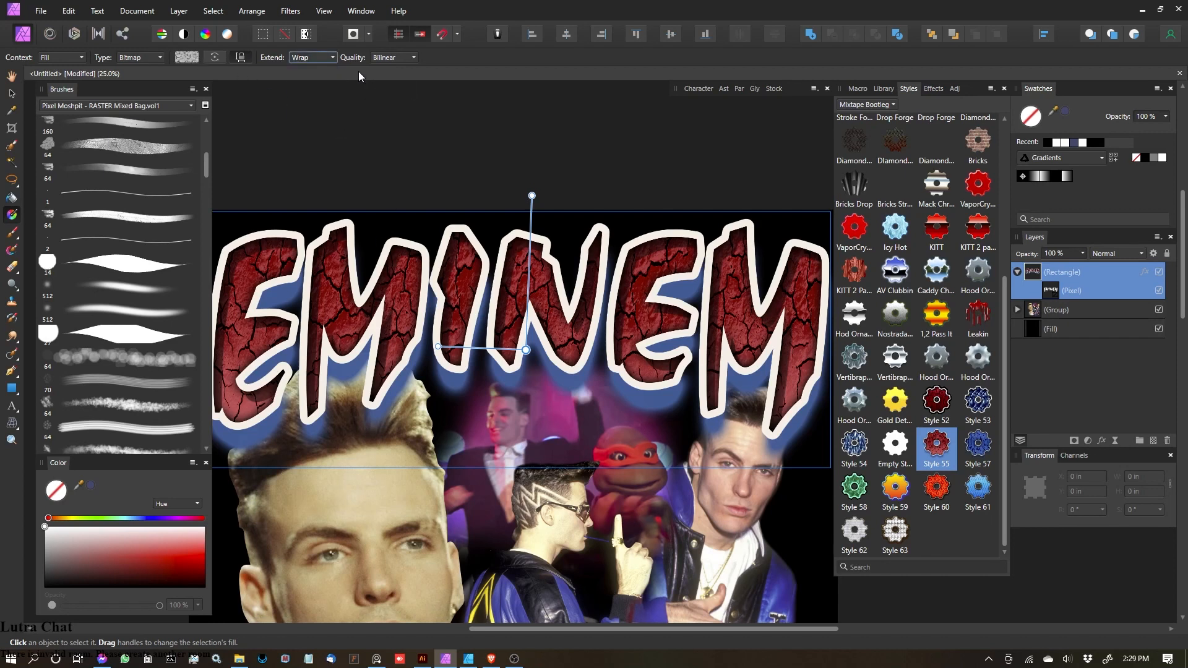
# Step: Set the bitmap fill quality to Nearest and check the texture up close
pyautogui.click(389, 58)
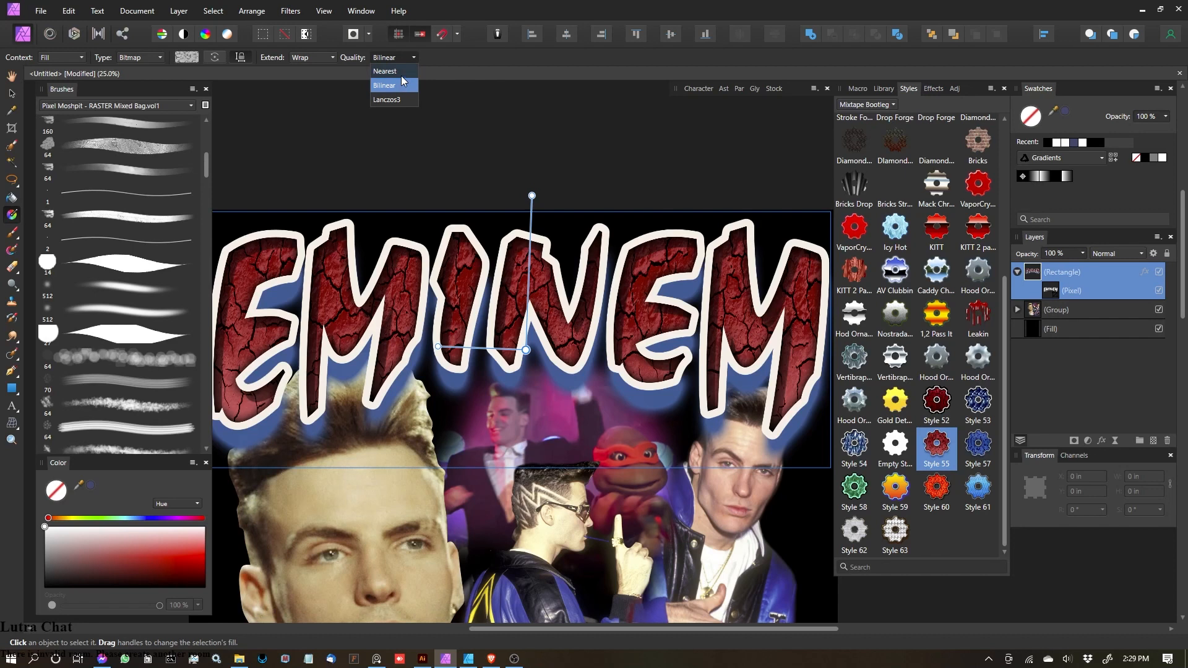
pyautogui.click(401, 75)
pyautogui.scroll(2, 545, 290)
pyautogui.scroll(3, 545, 290)
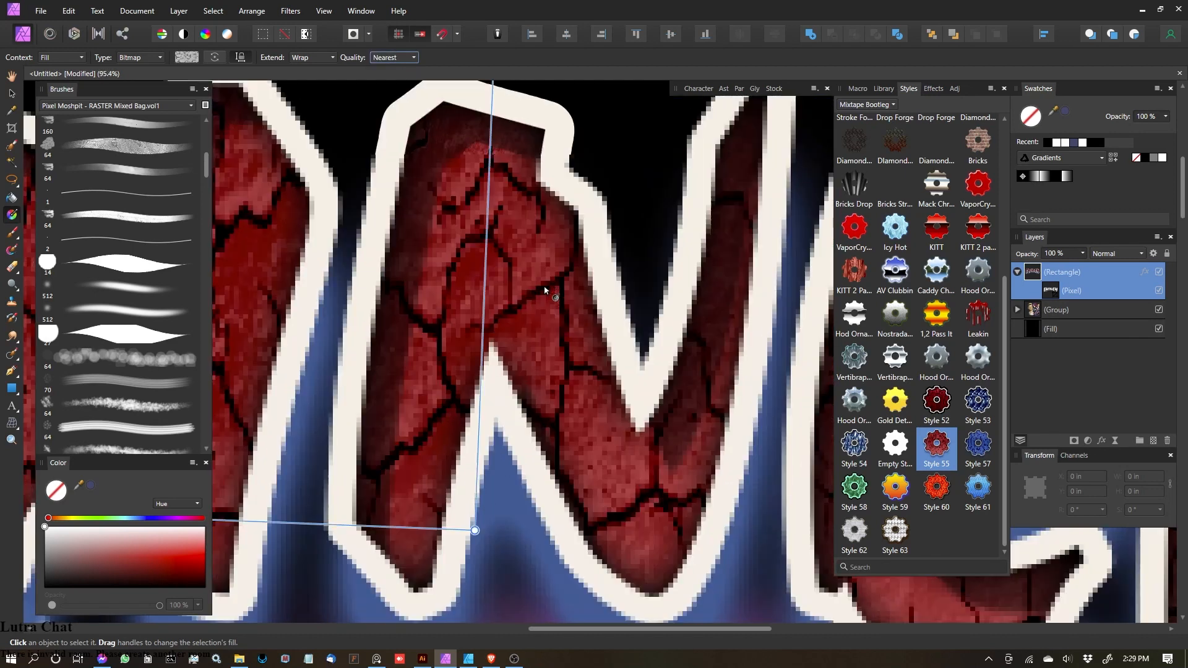
pyautogui.scroll(-5, 544, 289)
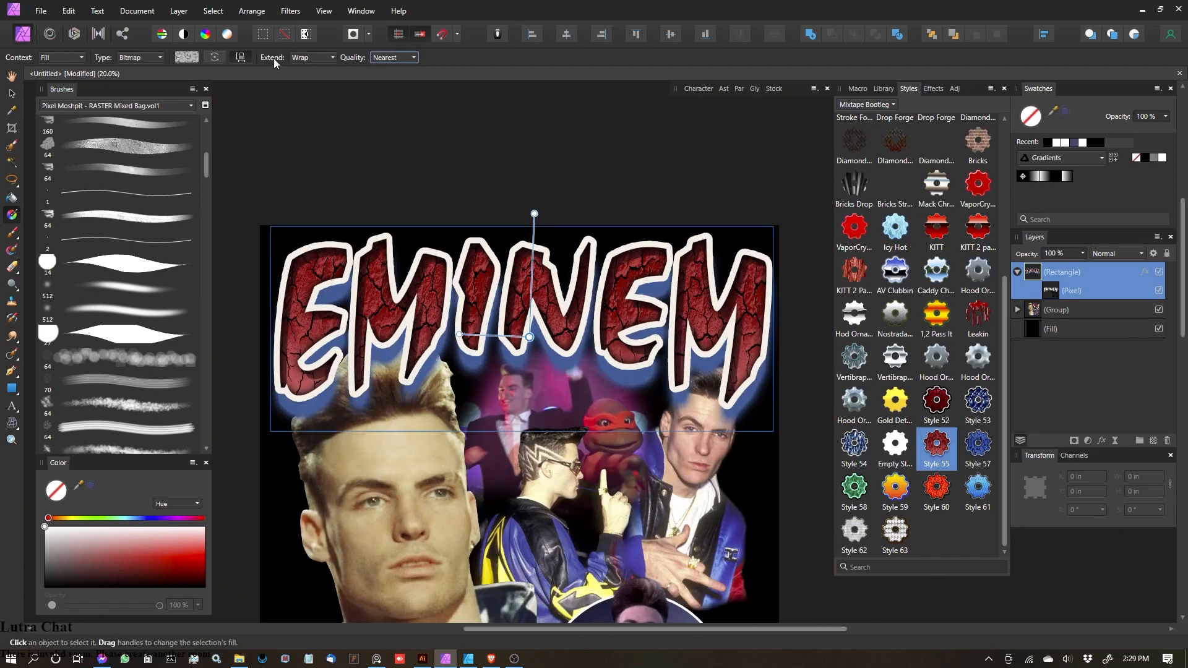
# Step: Stretch the cracked bitmap fill wider, shorten it vertically and shift it slightly upward within the lettering
pyautogui.moveTo(534, 213)
pyautogui.mouseDown()
pyautogui.moveTo(526, 303)
pyautogui.moveTo(517, 151)
pyautogui.moveTo(535, 237)
pyautogui.mouseUp()
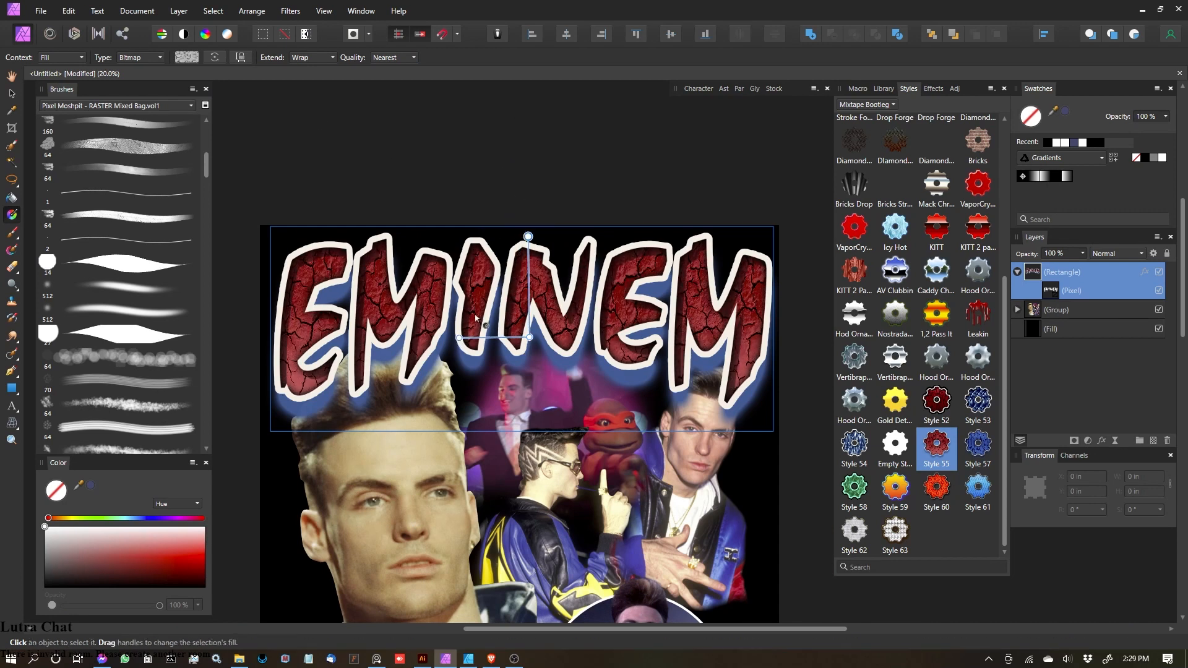
pyautogui.moveTo(459, 337); pyautogui.dragTo(418, 340)
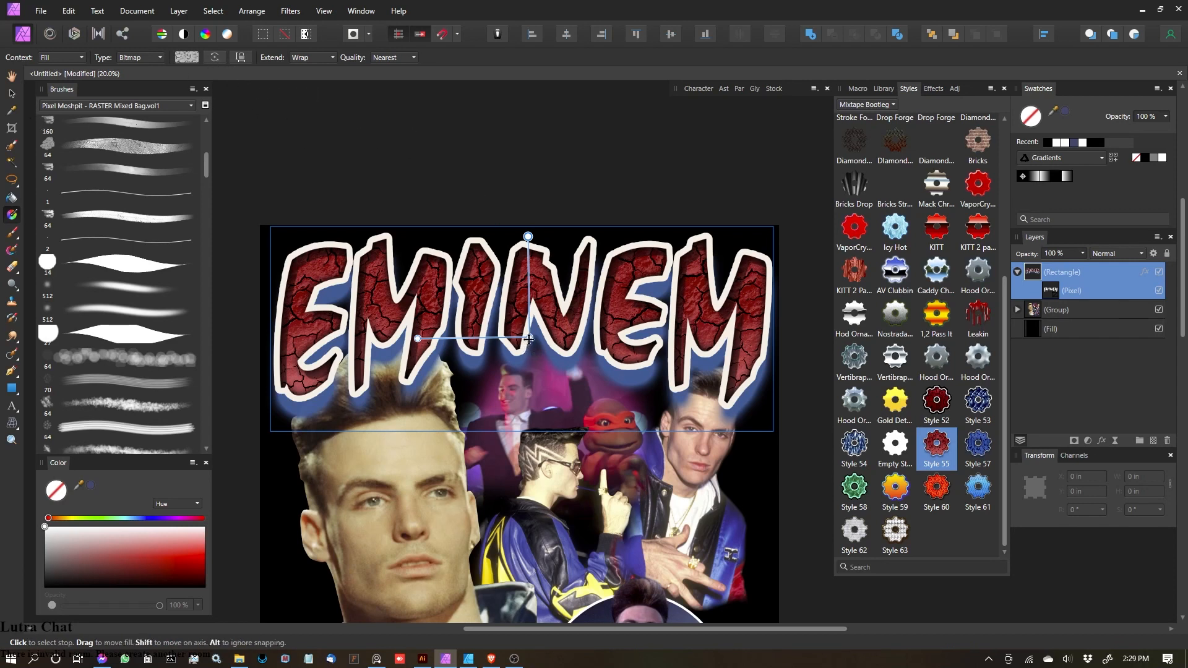
pyautogui.moveTo(529, 337); pyautogui.dragTo(529, 325)
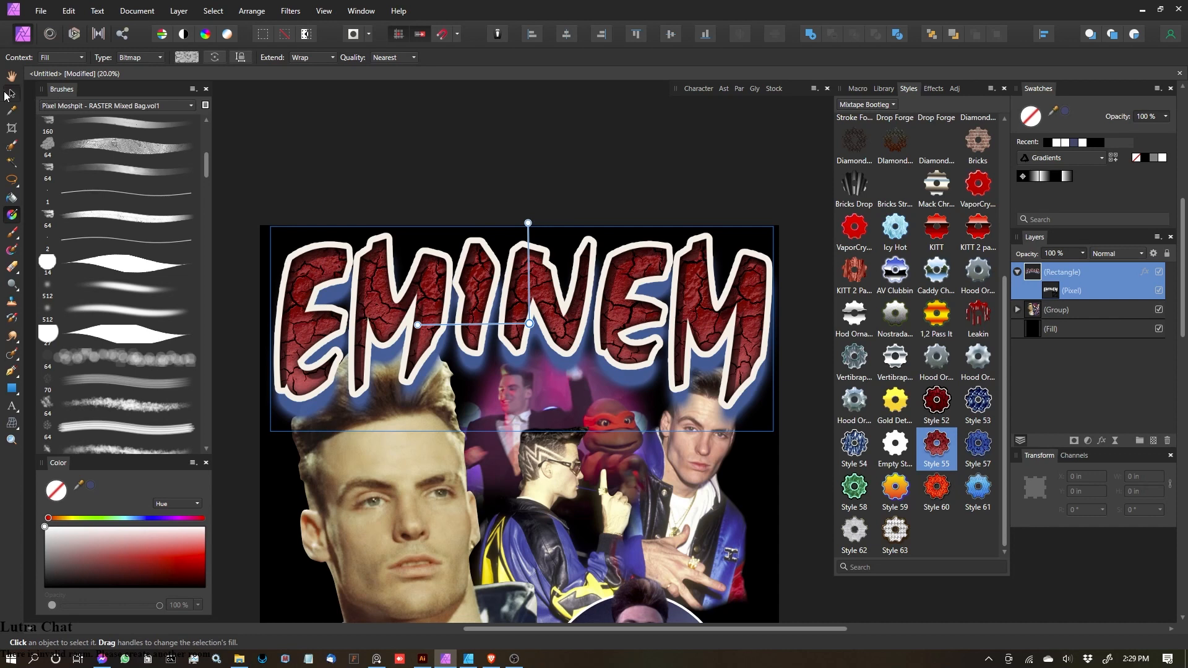
# Step: Collapse the rectangle layer and scale the textured EMINEM lettering down to about 12.95 by 4.33 in
pyautogui.click(11, 93)
pyautogui.scroll(3, 462, 328)
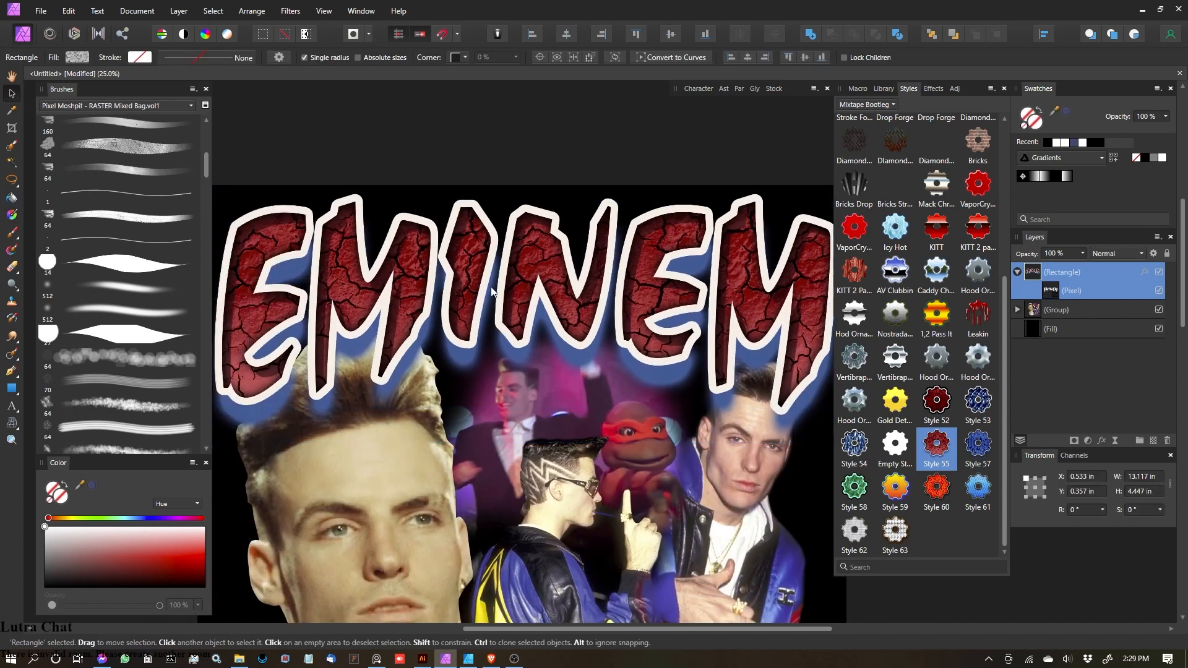
pyautogui.scroll(-1, 457, 262)
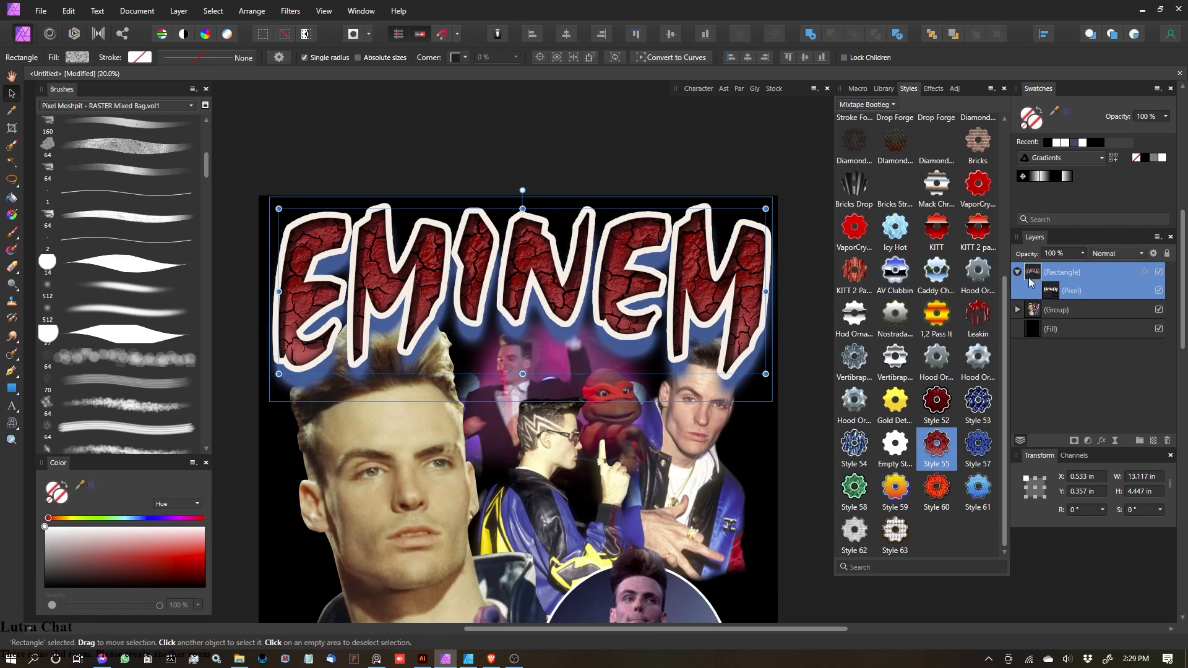
pyautogui.click(1018, 273)
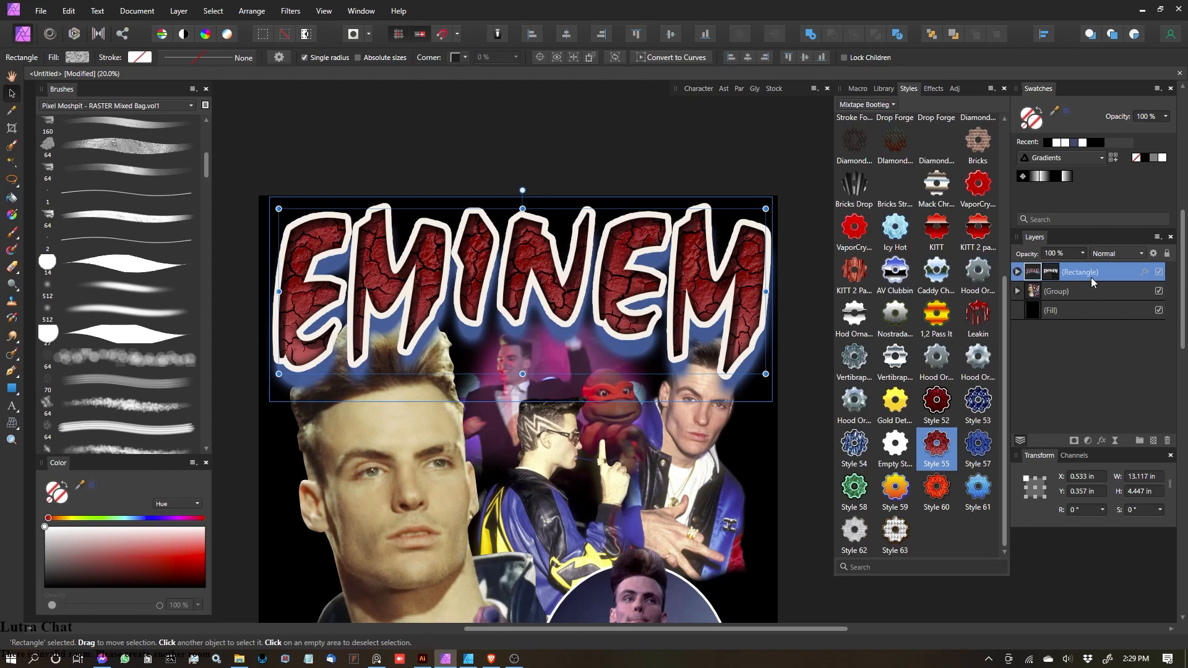
pyautogui.moveTo(765, 373); pyautogui.dragTo(759, 370)
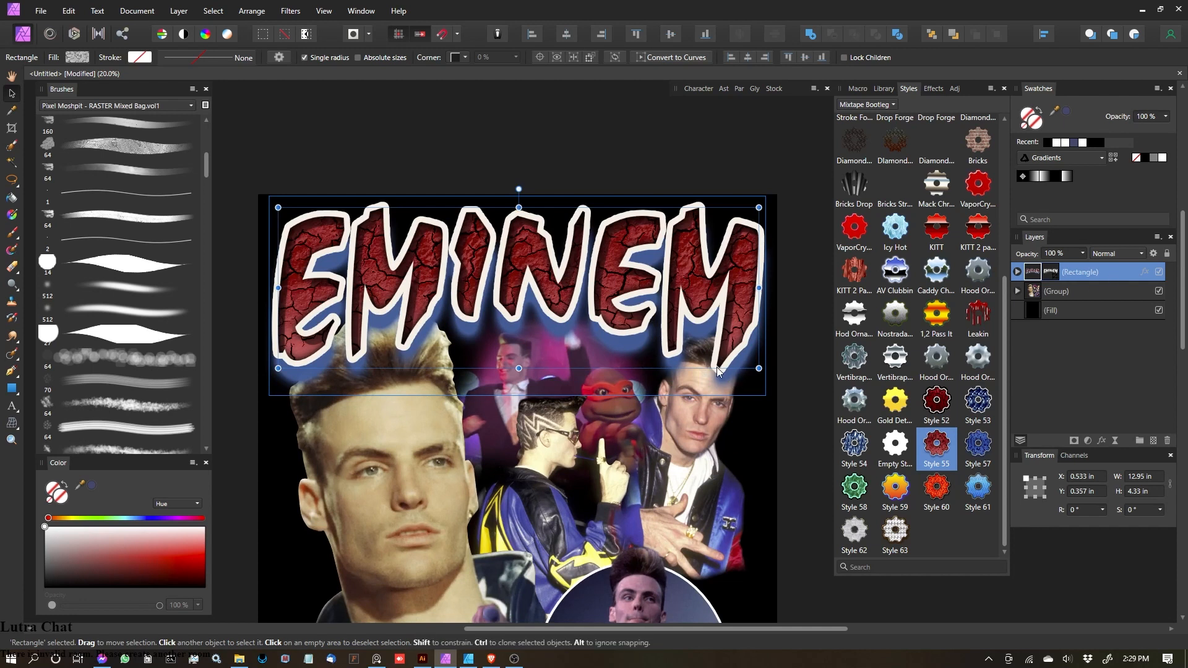
pyautogui.scroll(1, 629, 341)
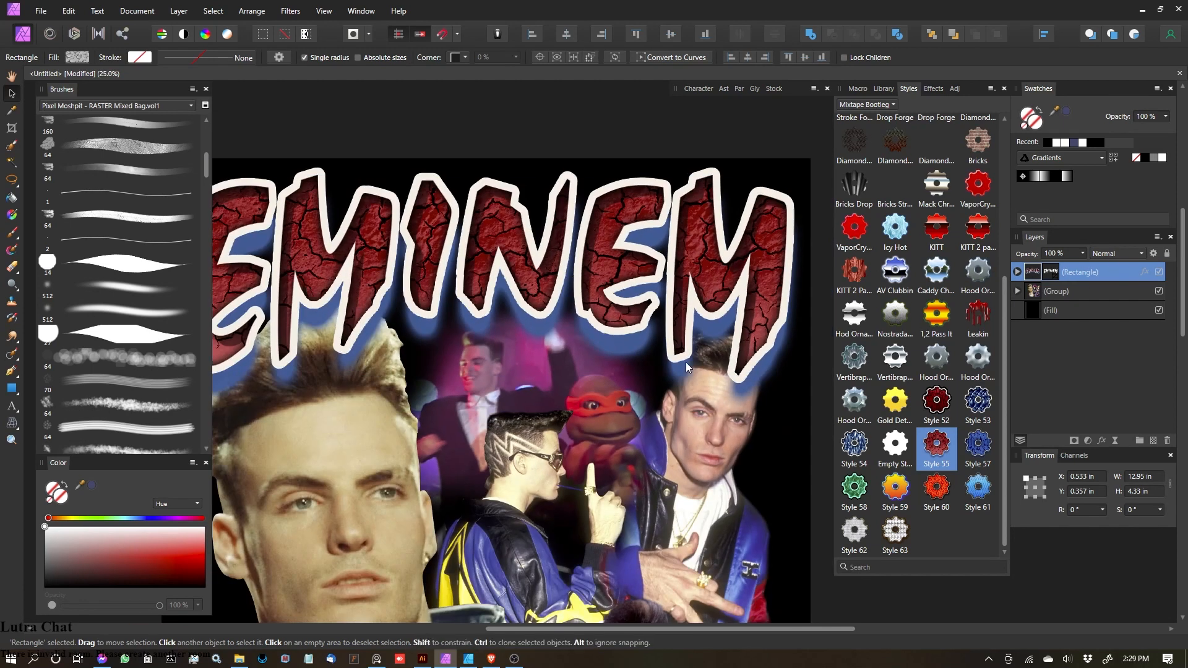
pyautogui.scroll(1, 743, 396)
pyautogui.scroll(-1, 700, 325)
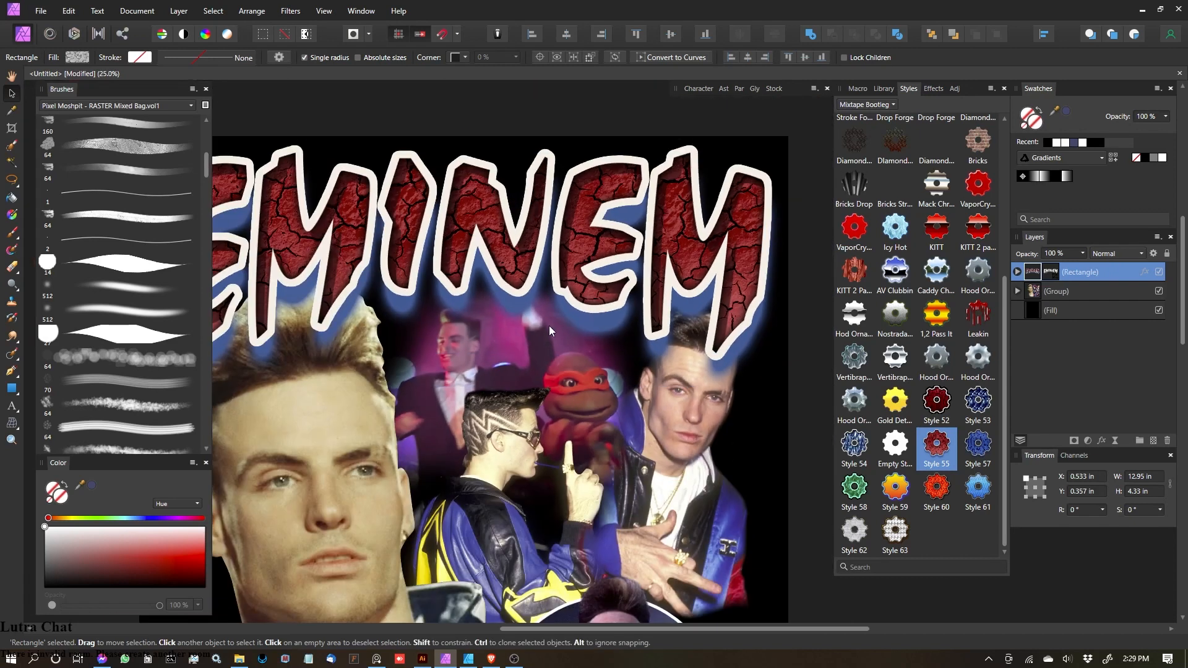
pyautogui.moveTo(548, 327); pyautogui.dragTo(616, 328)
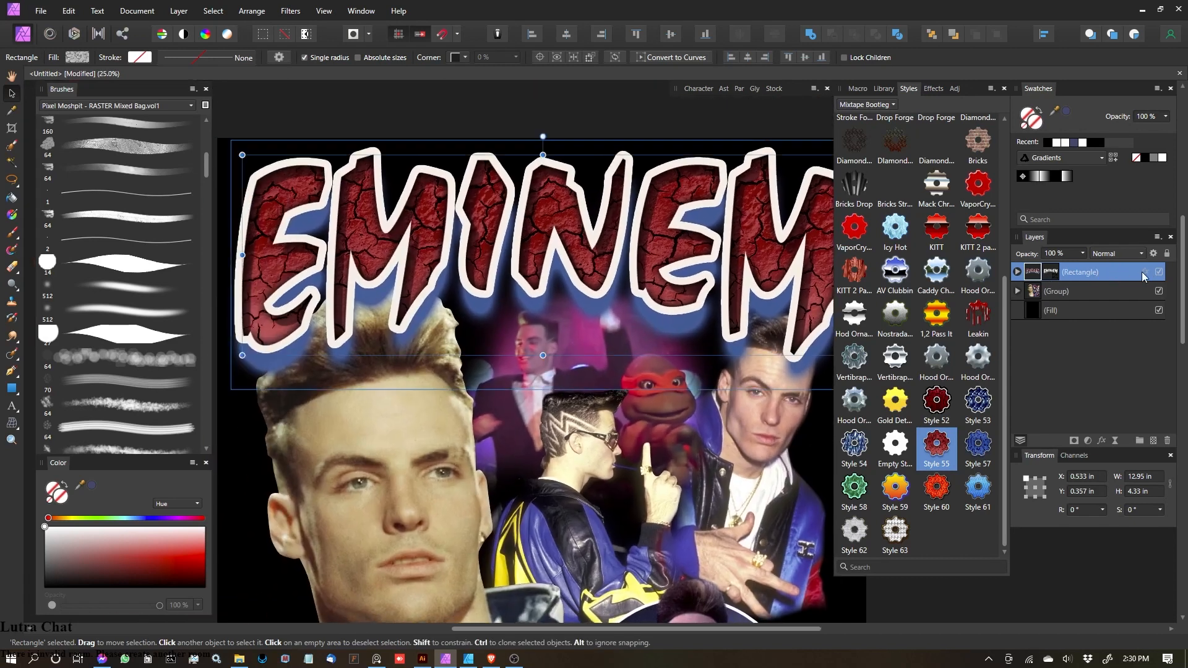
# Step: Open the layer effects of the EMINEM lettering's rectangle layer, showing its Outer Shadow settings
pyautogui.click(908, 89)
pyautogui.moveTo(703, 329); pyautogui.dragTo(762, 310)
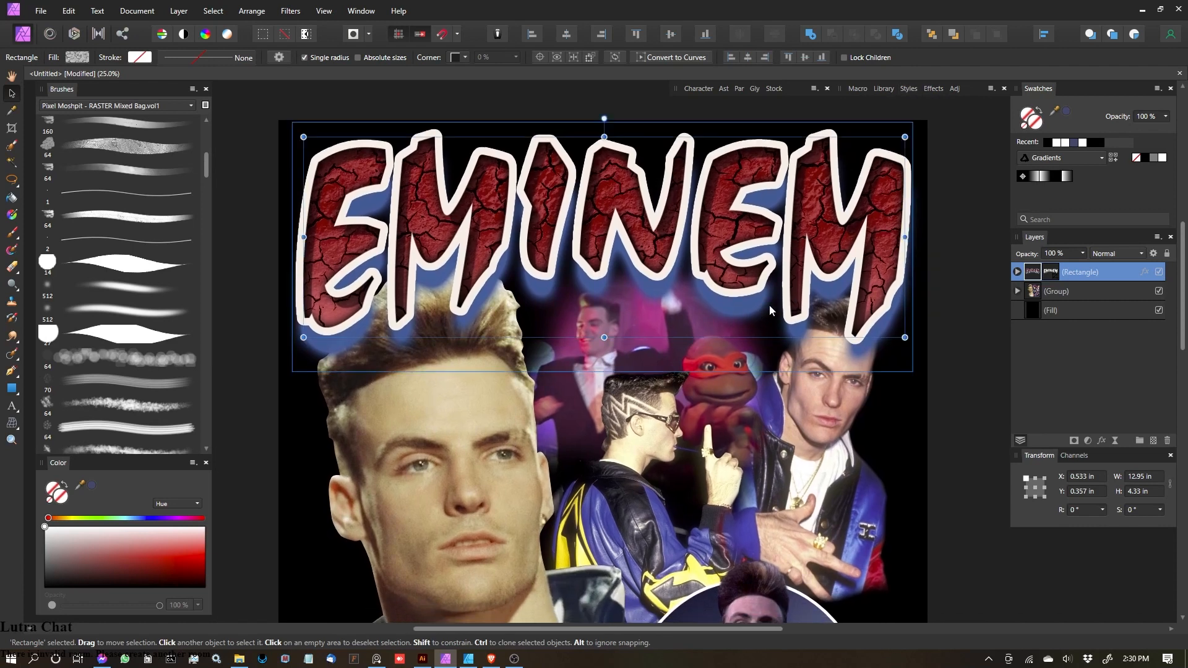
pyautogui.click(1145, 273)
pyautogui.moveTo(617, 161); pyautogui.dragTo(973, 214)
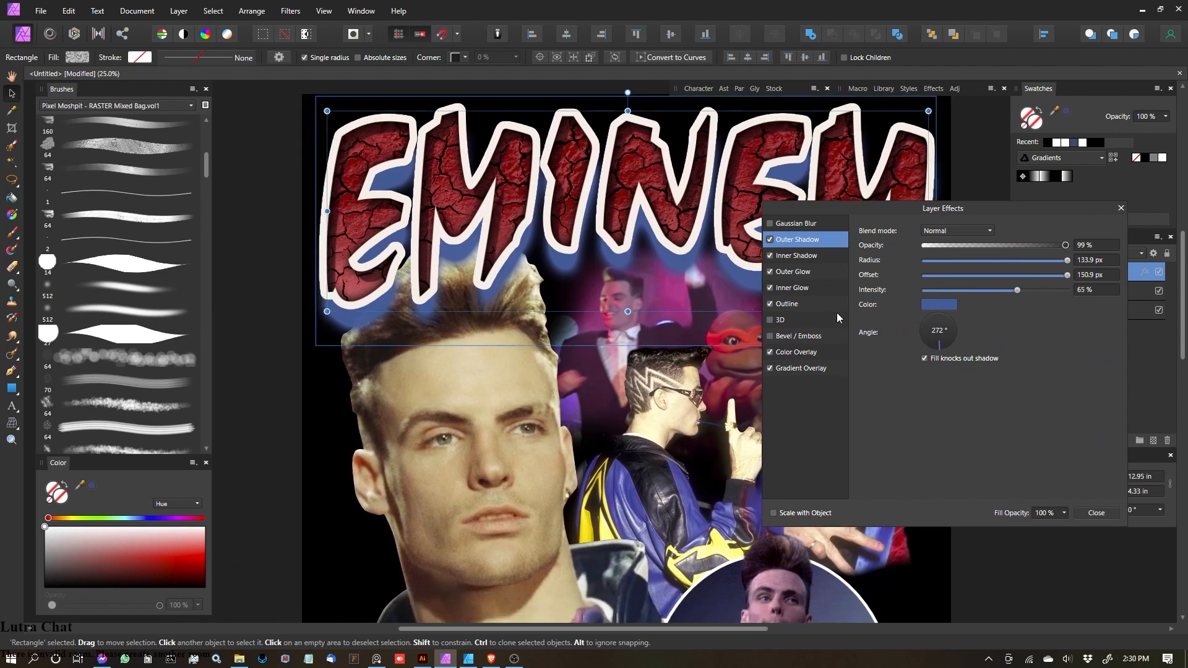
pyautogui.moveTo(634, 242); pyautogui.dragTo(562, 275)
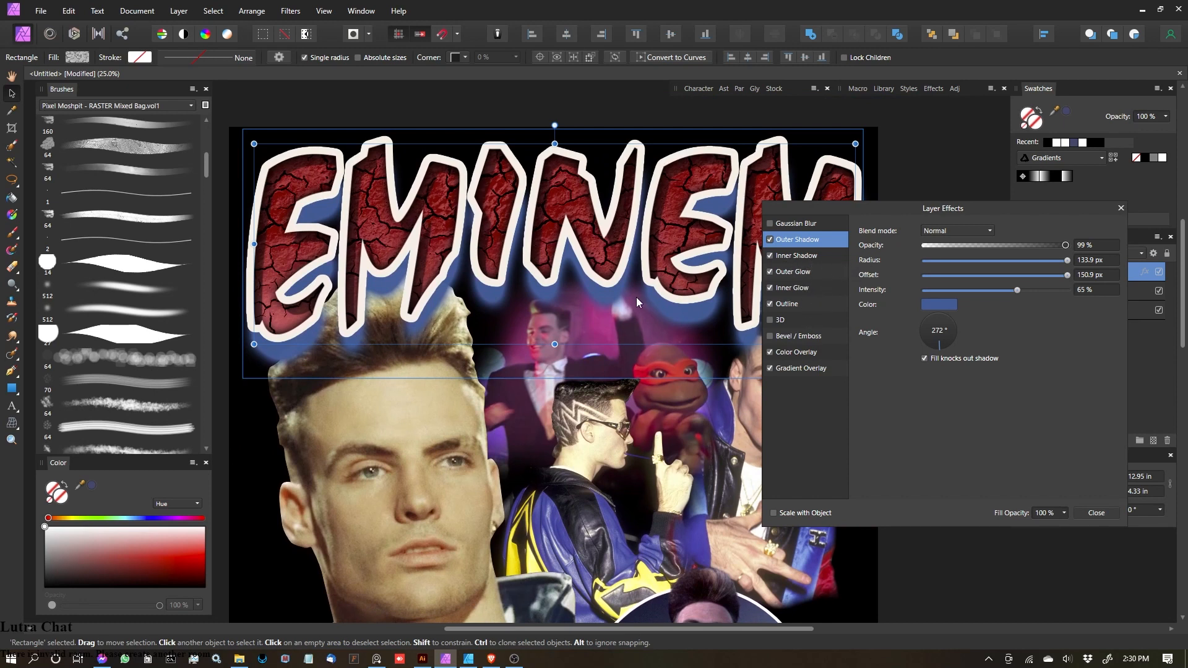
# Step: Set the lettering's outer shadow blend mode to Screen and check the glow across the lettering
pyautogui.click(938, 232)
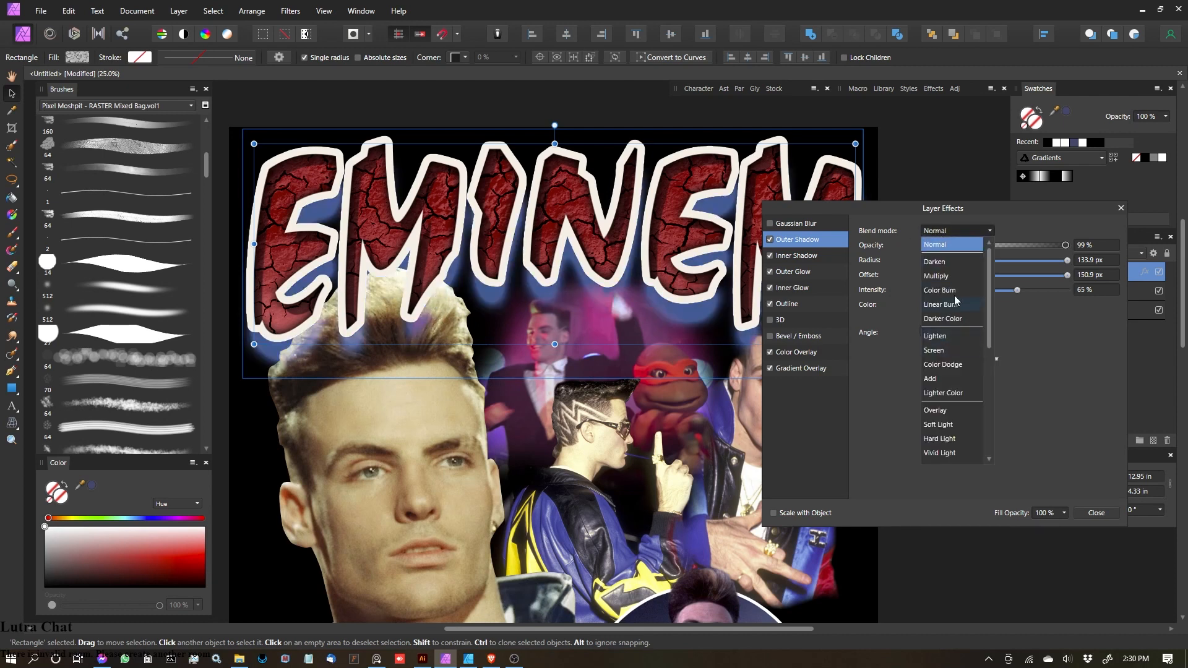
pyautogui.click(936, 350)
pyautogui.scroll(3, 551, 315)
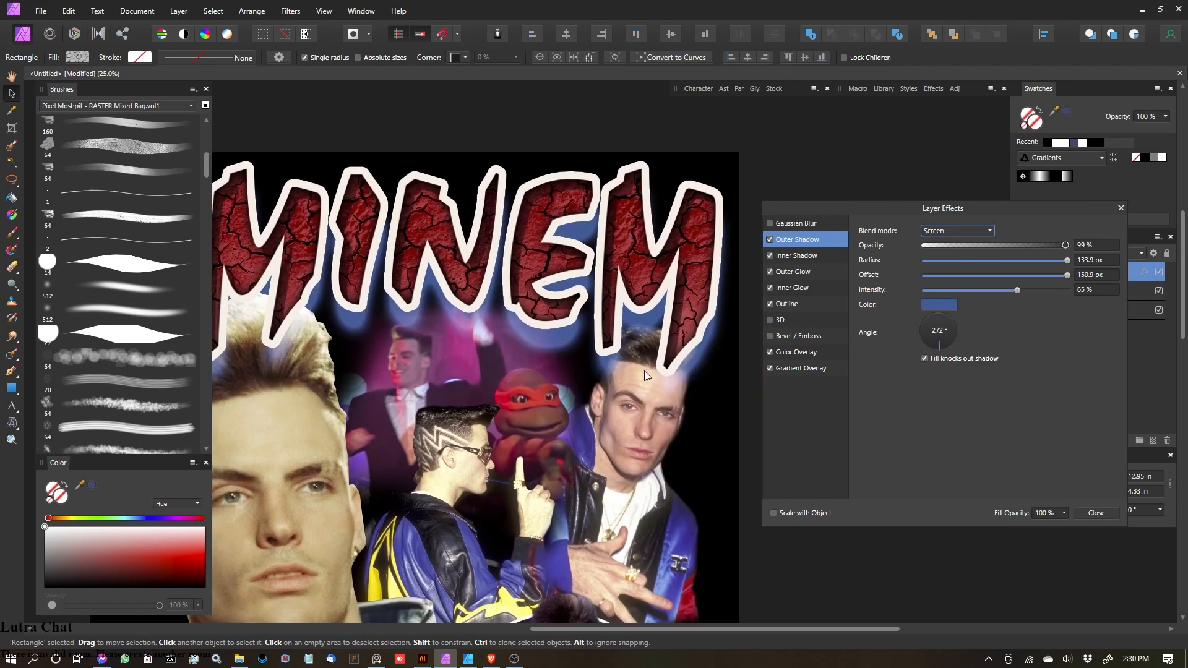
pyautogui.scroll(-3, 550, 310)
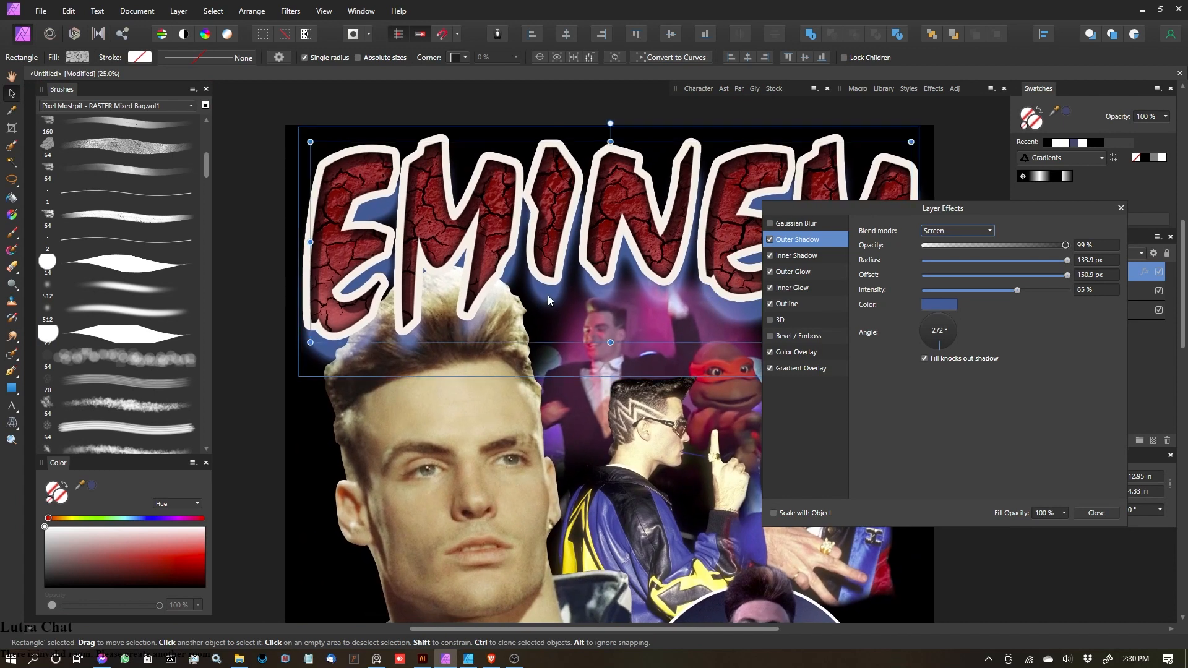
pyautogui.moveTo(736, 281); pyautogui.dragTo(646, 311)
# Step: Lighten the outer shadow's blue colour to H 214, S 51, L 51
pyautogui.click(946, 304)
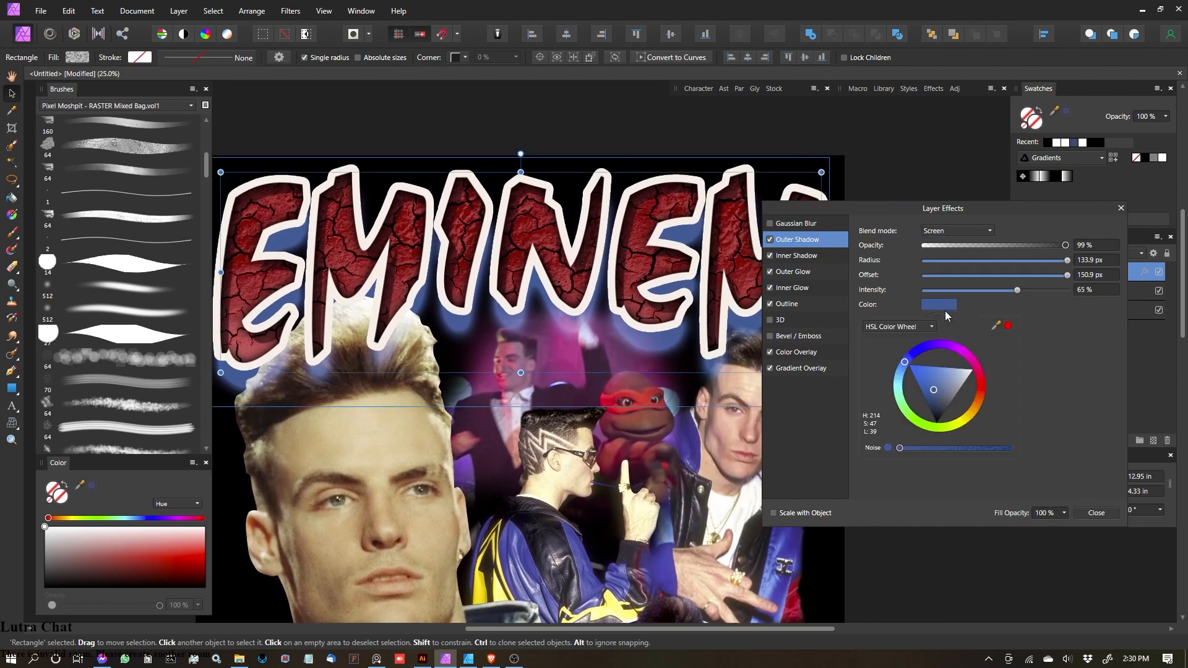
pyautogui.moveTo(935, 392); pyautogui.dragTo(942, 435)
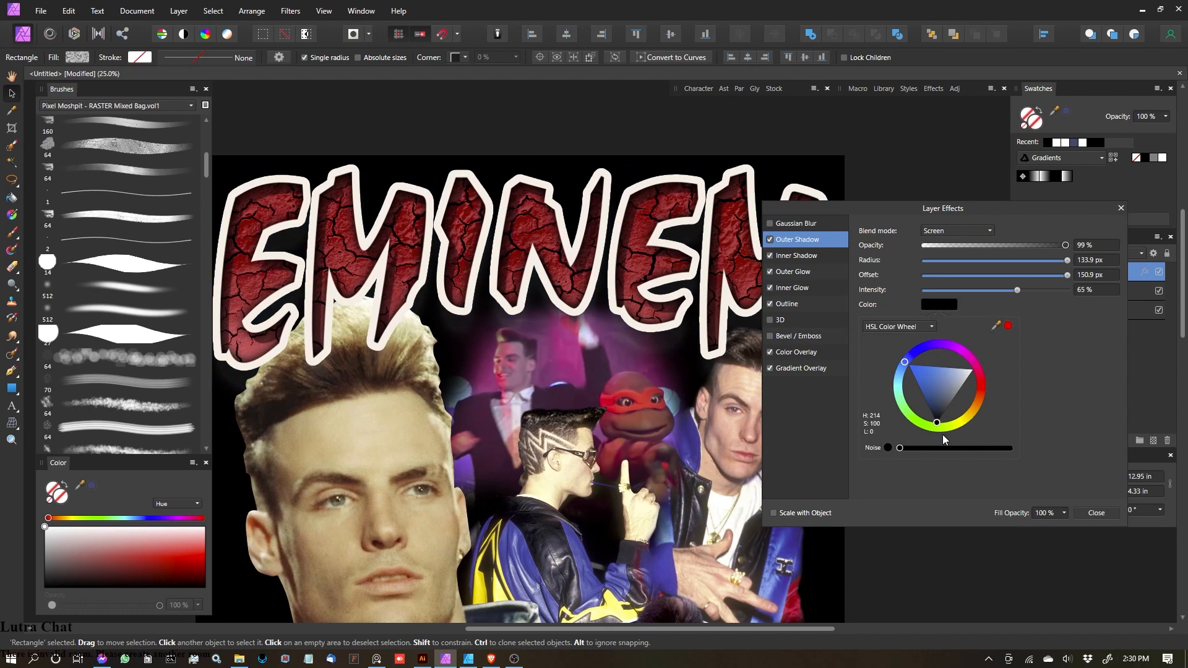
pyautogui.moveTo(935, 391); pyautogui.dragTo(930, 380)
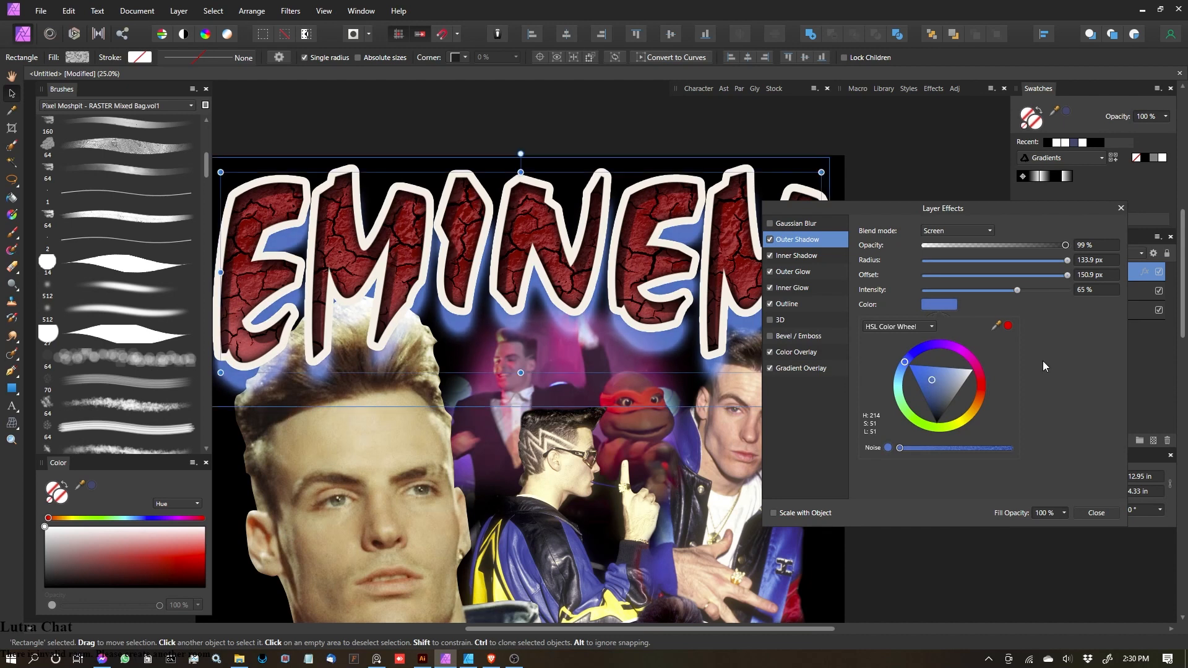
# Step: Preview other blend modes for the outer shadow on the artwork and set it back to Normal
pyautogui.click(966, 232)
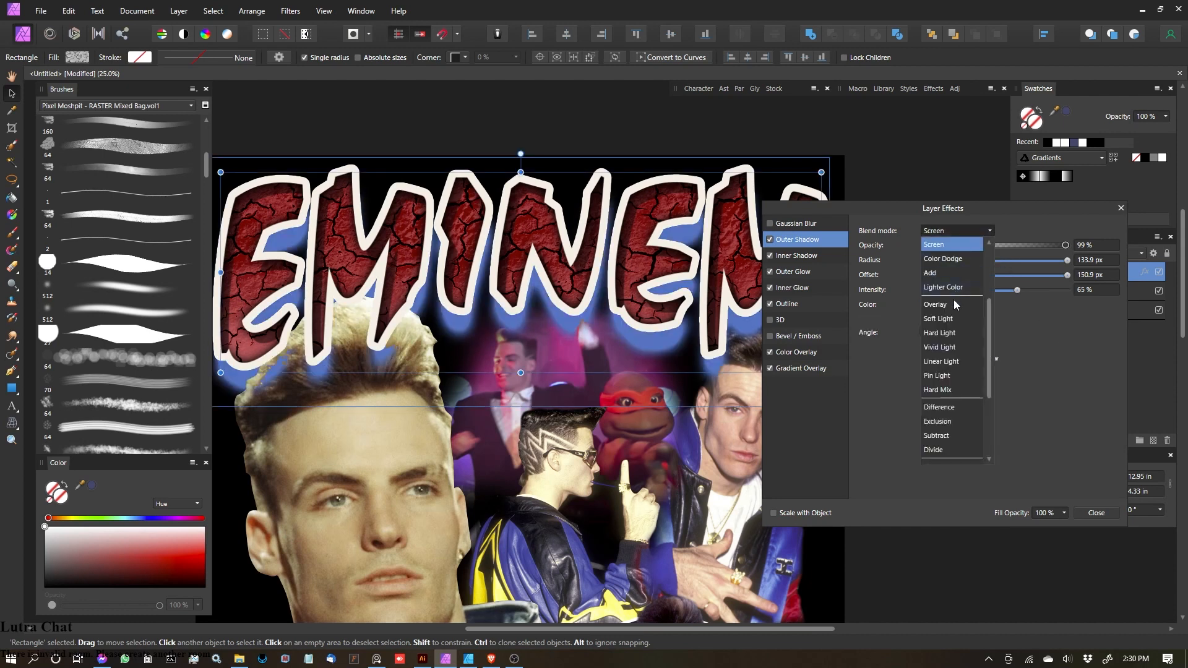
pyautogui.scroll(-1, 959, 369)
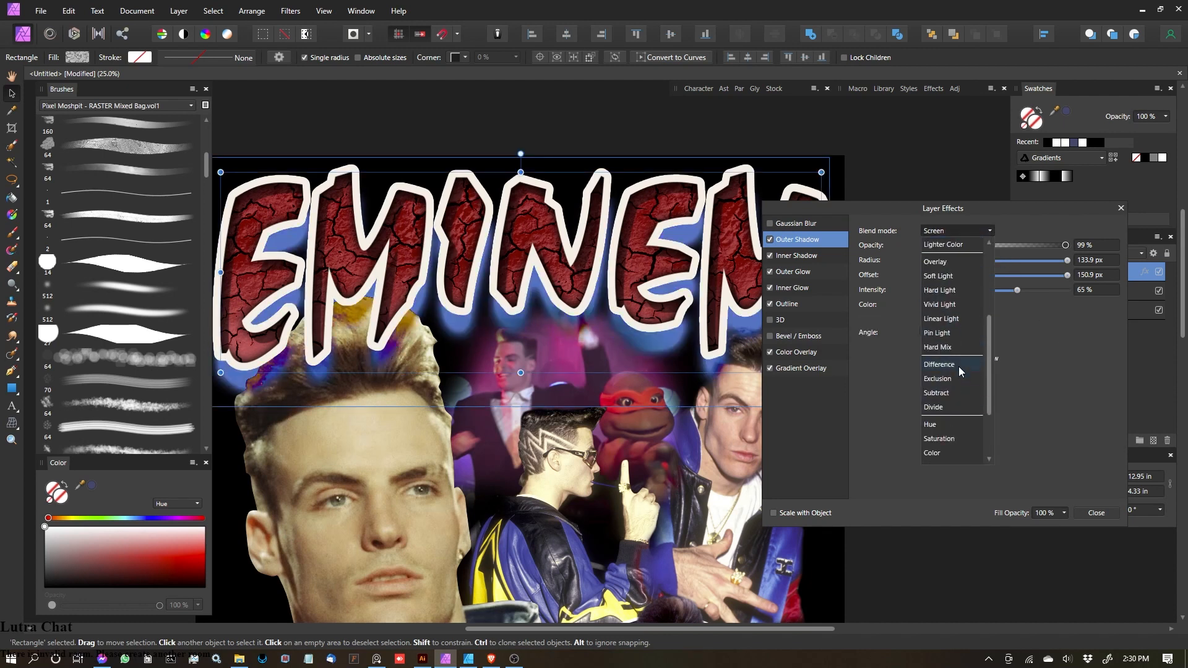
pyautogui.scroll(-1, 959, 369)
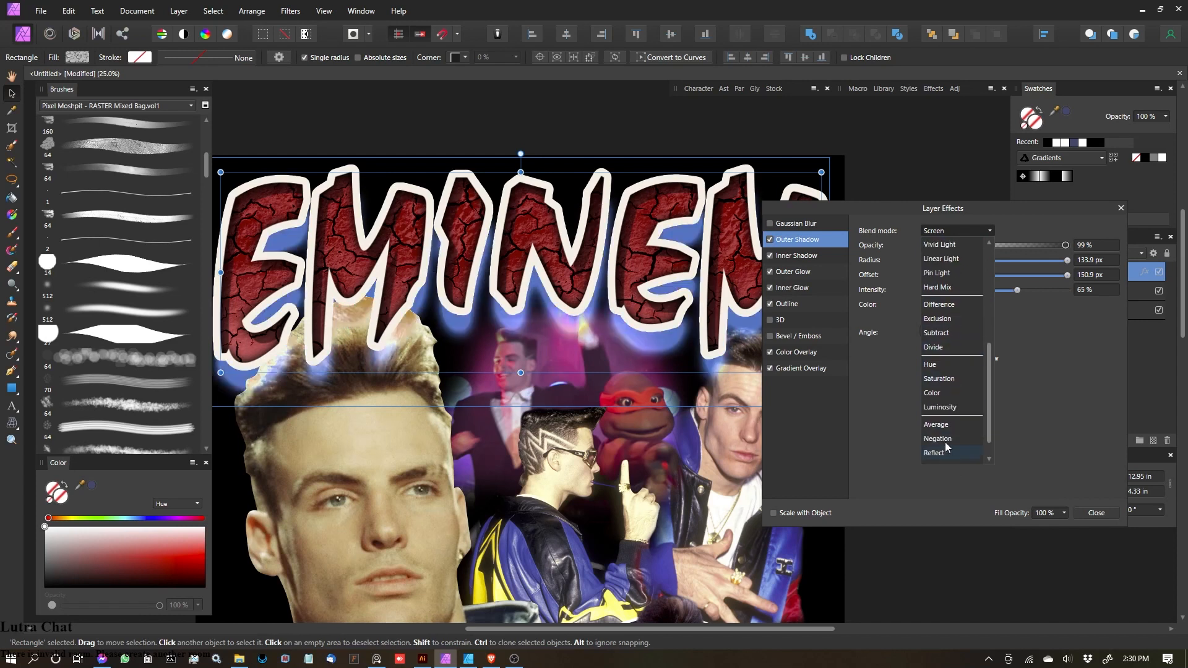
pyautogui.scroll(3, 934, 402)
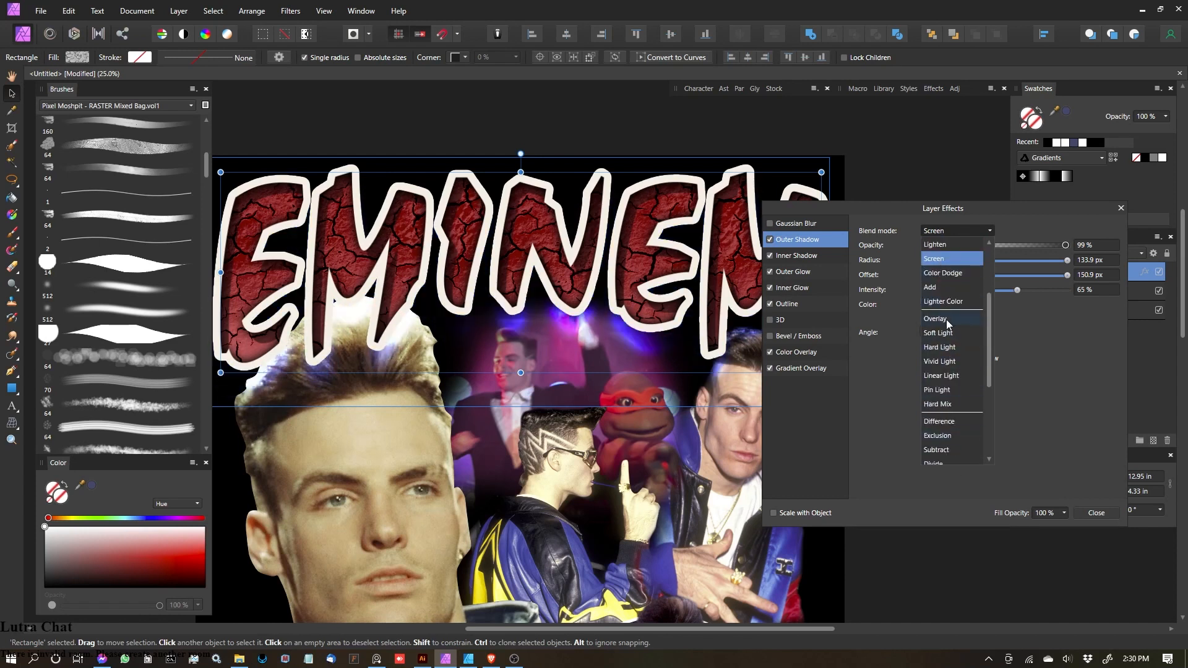
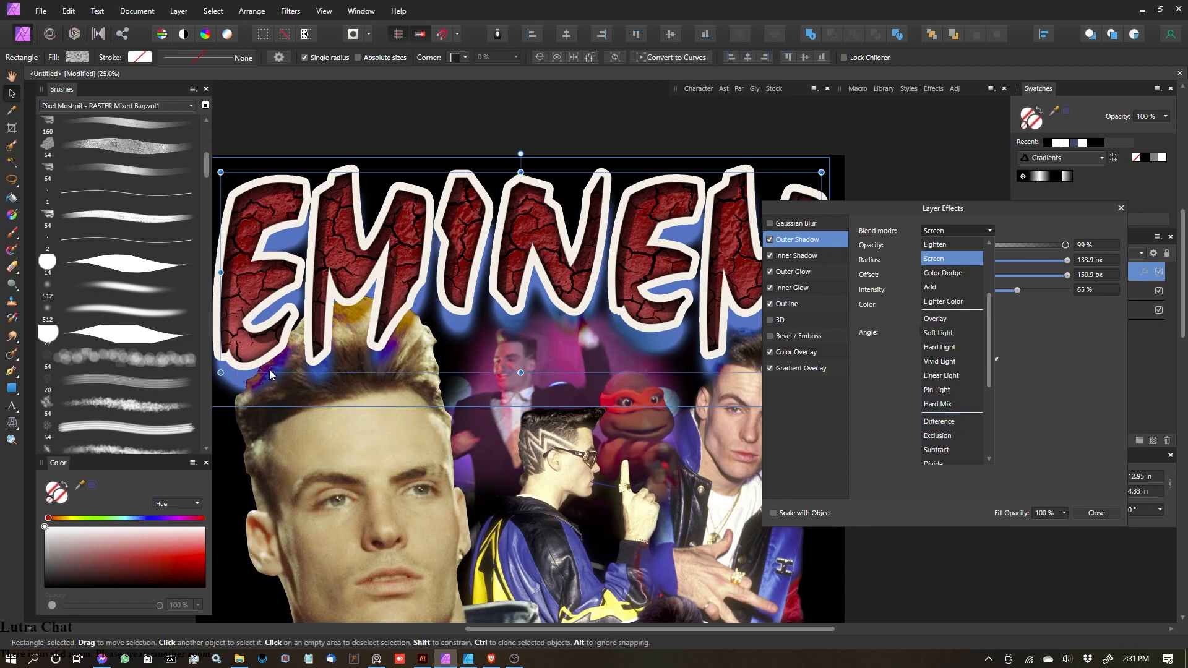
pyautogui.scroll(3, 959, 317)
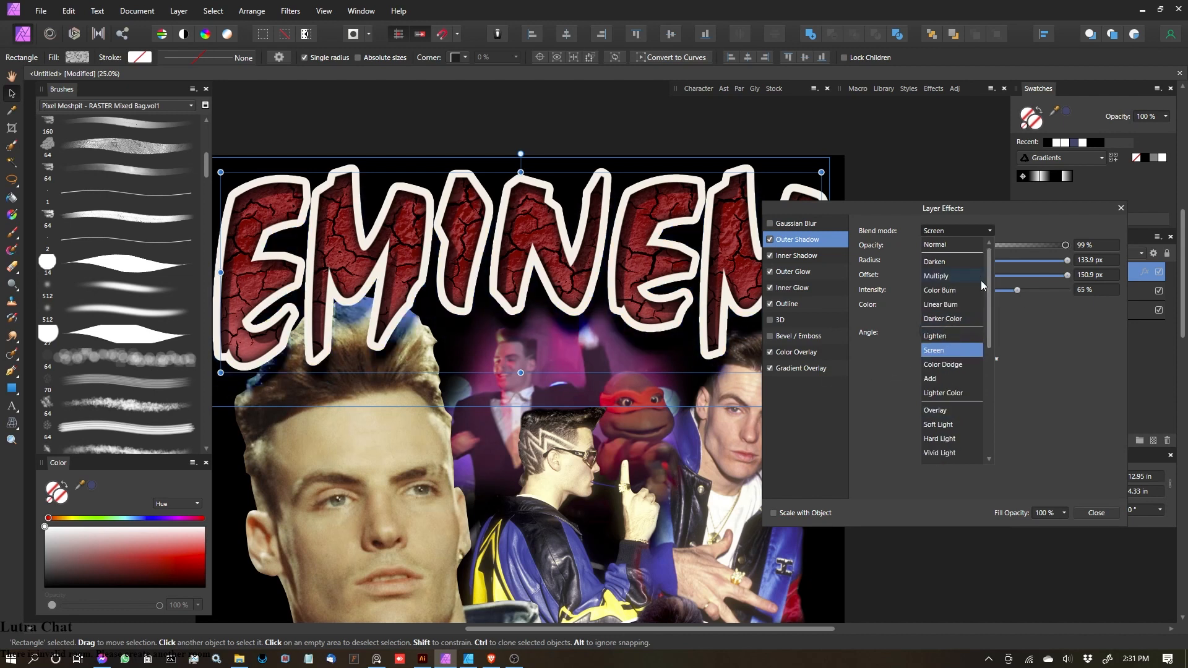
pyautogui.click(937, 245)
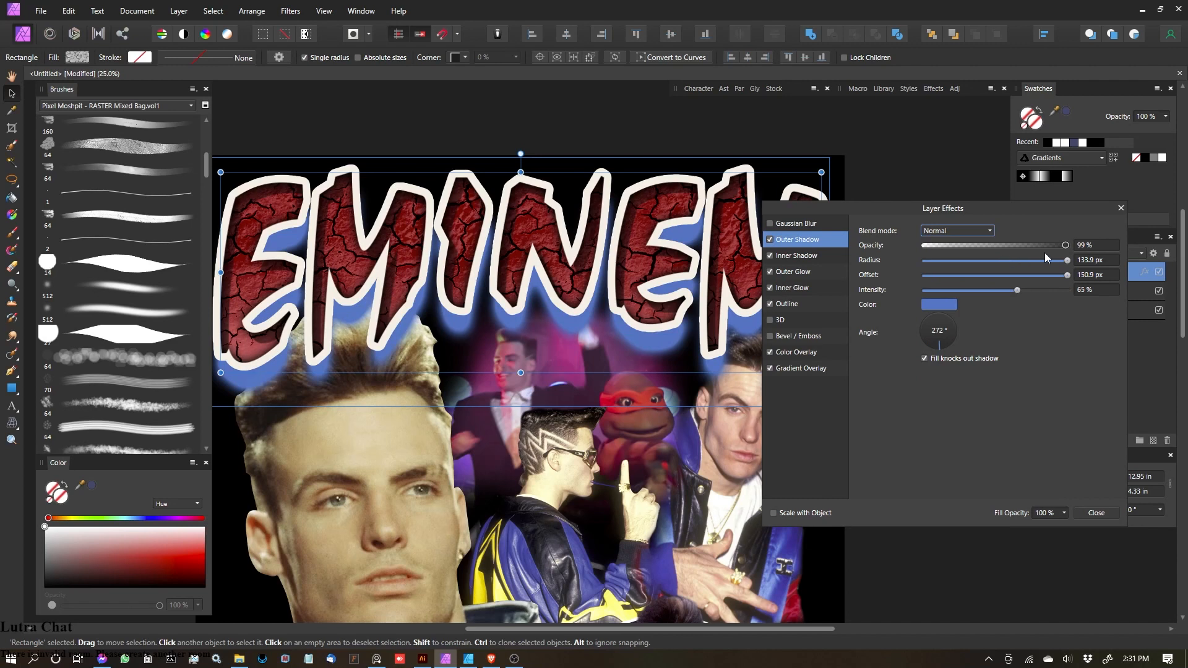
# Step: Lower the outer shadow's opacity and slightly reduce its intensity, finishing the layer effects edit
pyautogui.moveTo(1066, 248); pyautogui.dragTo(1029, 248)
pyautogui.moveTo(1017, 290); pyautogui.dragTo(1013, 291)
pyautogui.click(1095, 513)
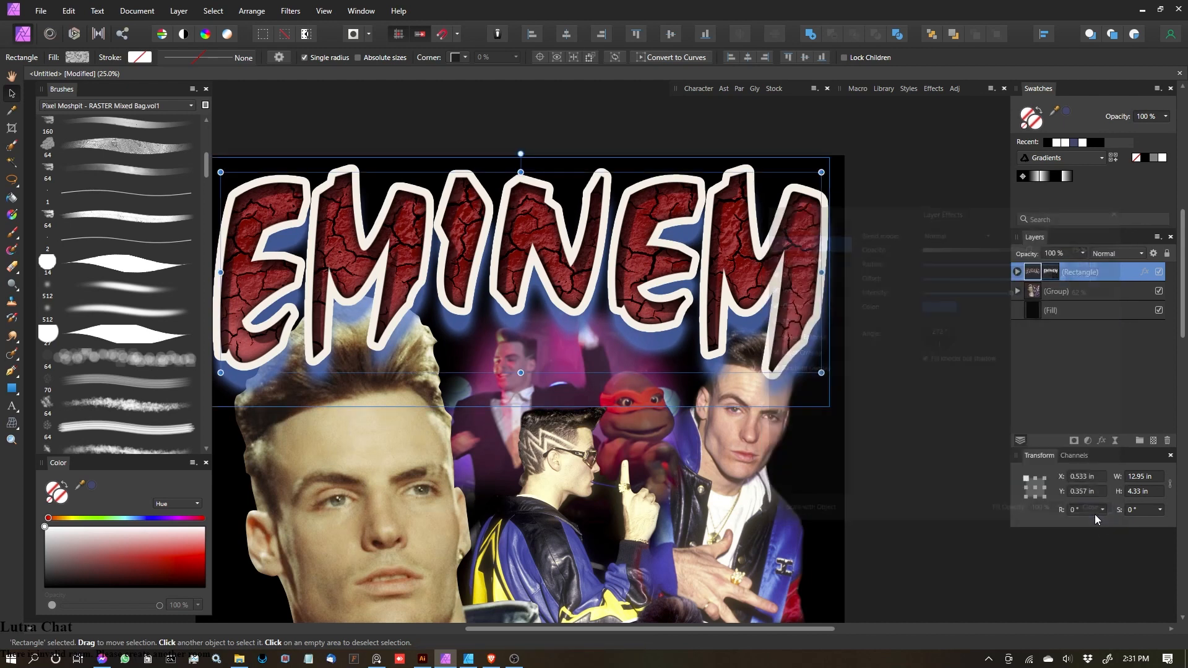
# Step: Nudge the EMINEM lettering up to Y 0.21 in, closer to the page's upper edge
pyautogui.hotkey('ctrl', '0')
pyautogui.hotkey('ctrl', 'd')
pyautogui.scroll(-2, 611, 233)
pyautogui.scroll(1, 644, 467)
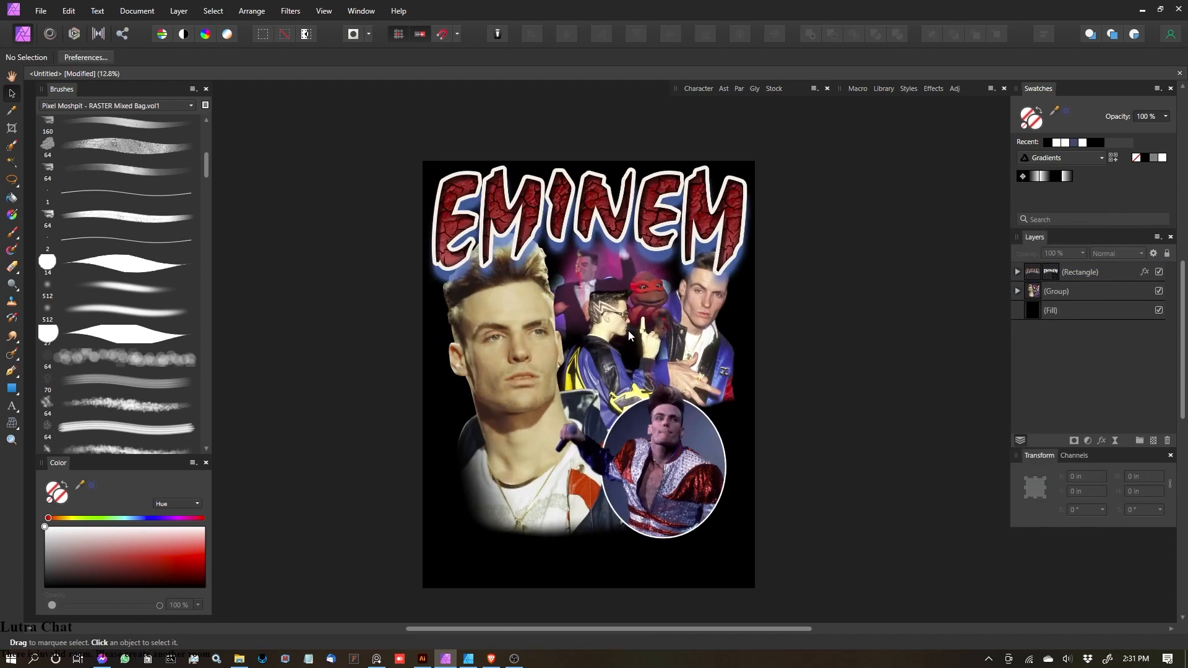
pyautogui.scroll(2, 633, 338)
pyautogui.scroll(-1, 749, 310)
pyautogui.click(728, 181)
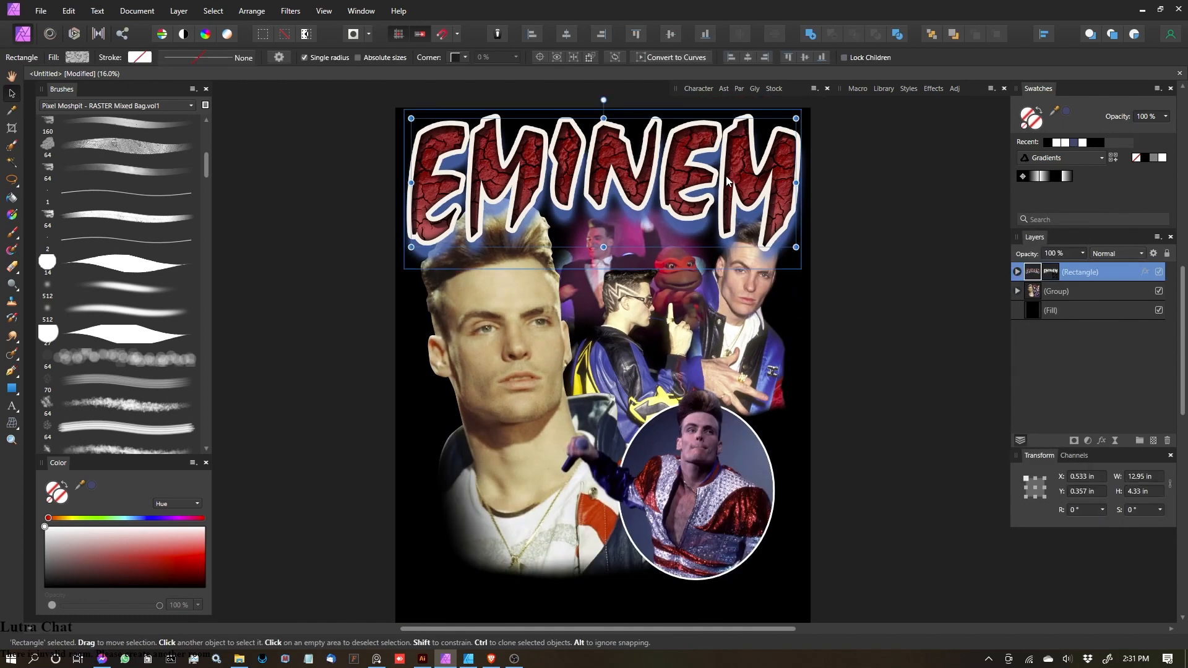
pyautogui.scroll(4, 711, 254)
pyautogui.hotkey('shift', 'Up')
pyautogui.hotkey('shift', 'Up')
pyautogui.hotkey('shift', 'Up')
pyautogui.hotkey('shift', 'Up')
pyautogui.hotkey('shift', 'Up')
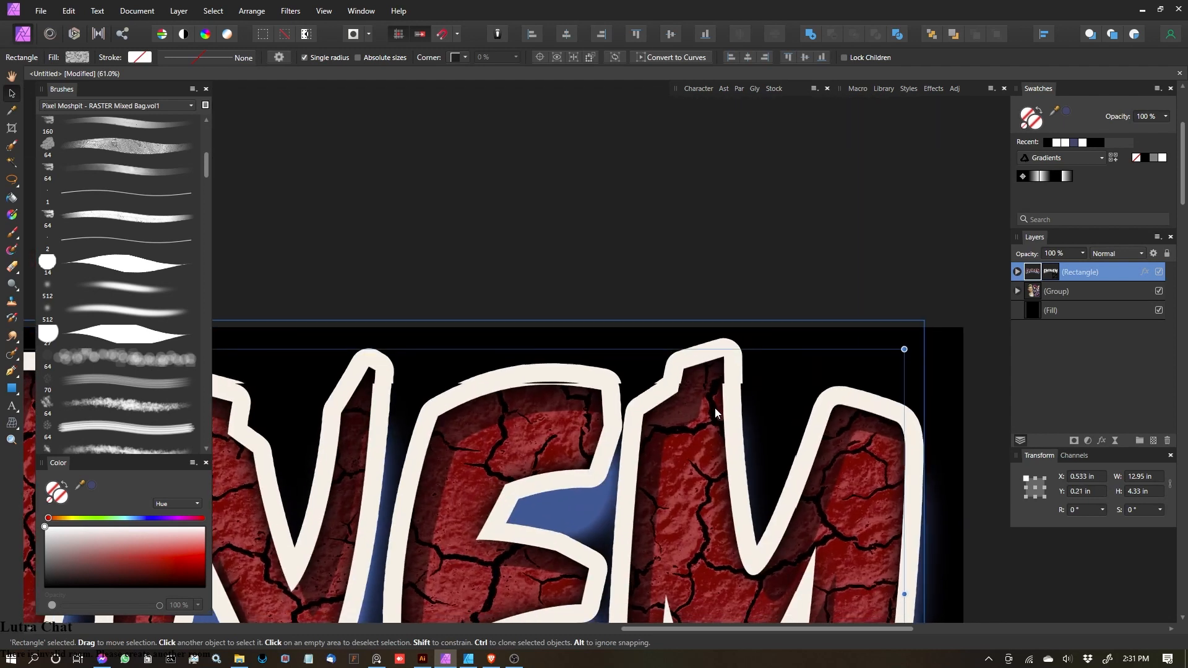
pyautogui.moveTo(714, 407); pyautogui.dragTo(677, 348)
pyautogui.scroll(-4, 715, 410)
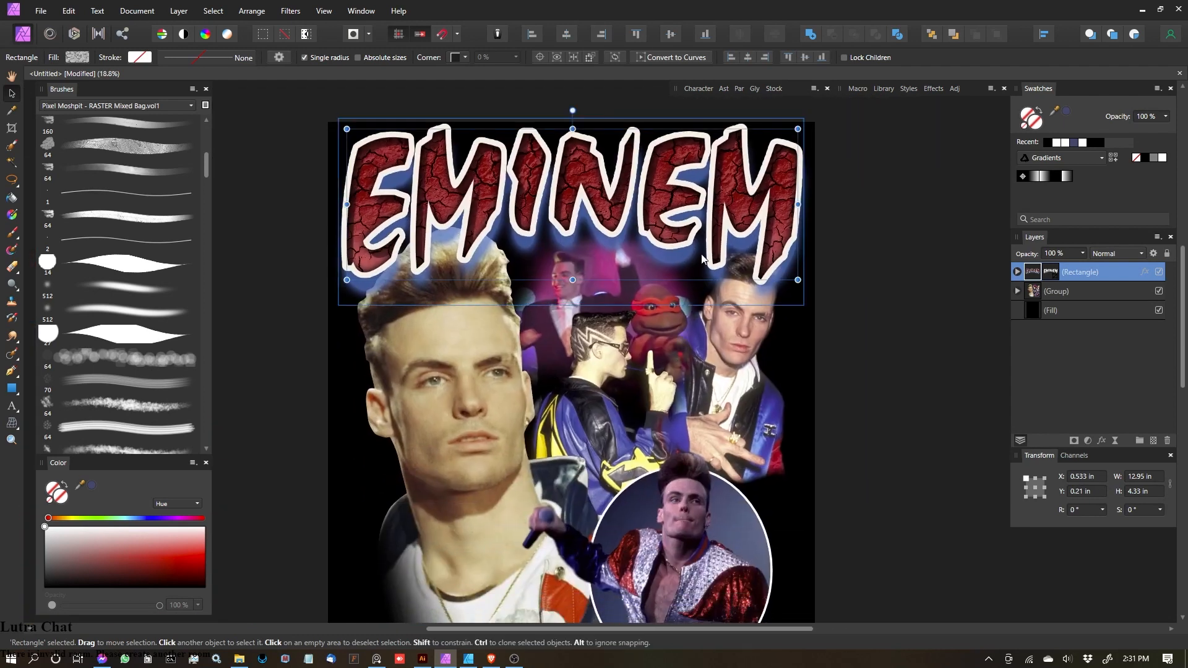
# Step: Shift the portrait group slightly down to Y 3.159 in and deselect it
pyautogui.click(1092, 289)
pyautogui.moveTo(606, 390); pyautogui.dragTo(626, 290)
pyautogui.scroll(-2, 626, 289)
pyautogui.scroll(2, 626, 290)
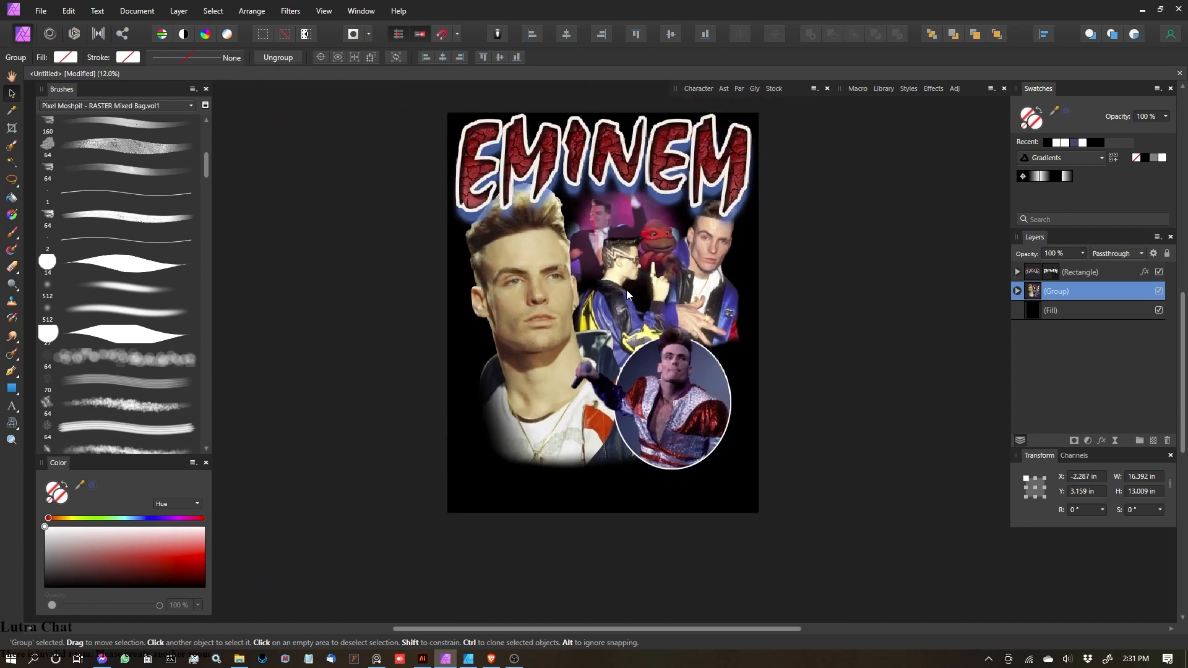
pyautogui.click(816, 313)
pyautogui.scroll(1, 808, 359)
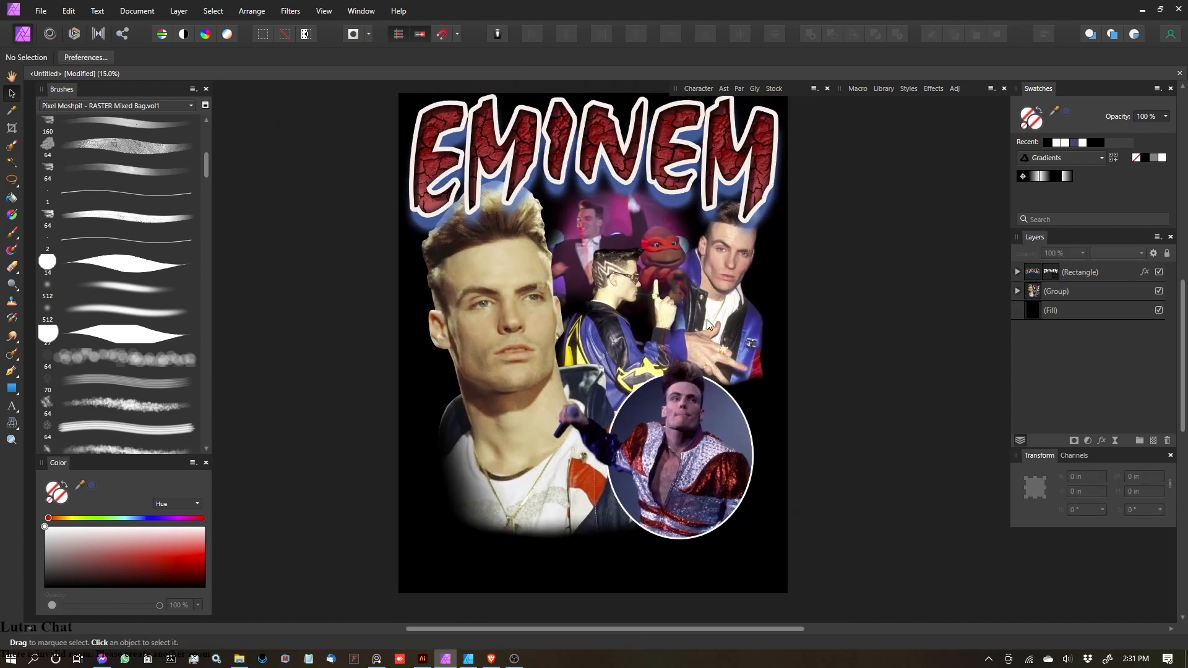
# Step: Add 122.6 pt white Arial art text near the page's lower edge, reading "The Real Slim" with "Shady" on a second line
pyautogui.press('t')
pyautogui.moveTo(461, 548); pyautogui.dragTo(489, 513)
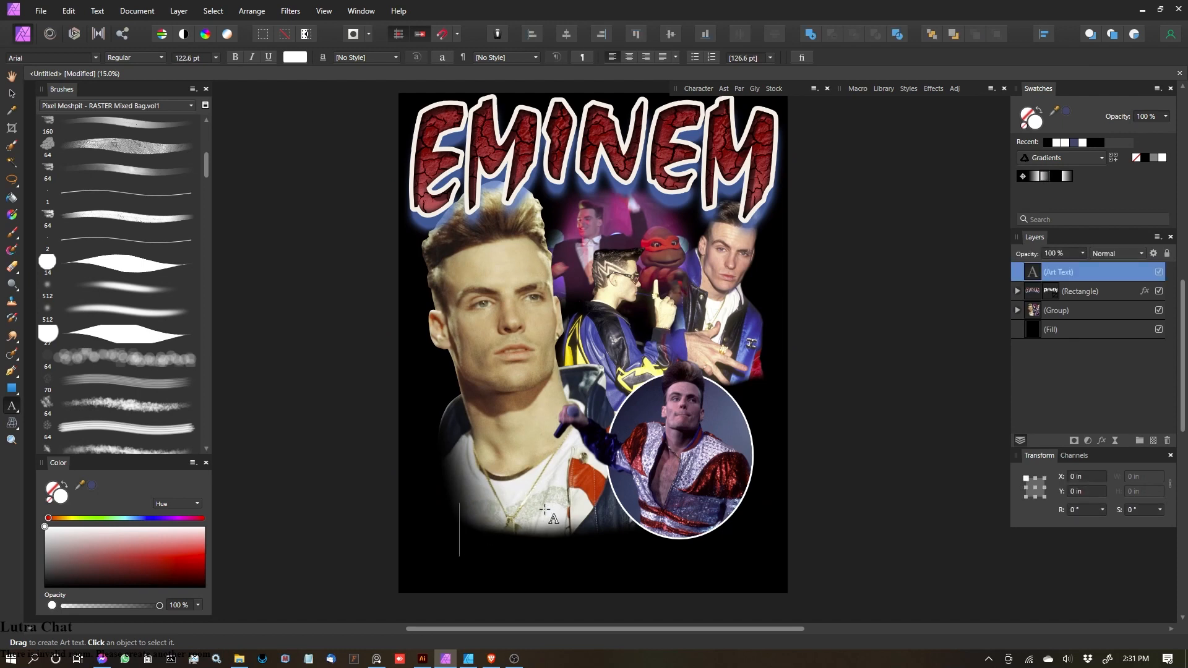
pyautogui.write('The ')
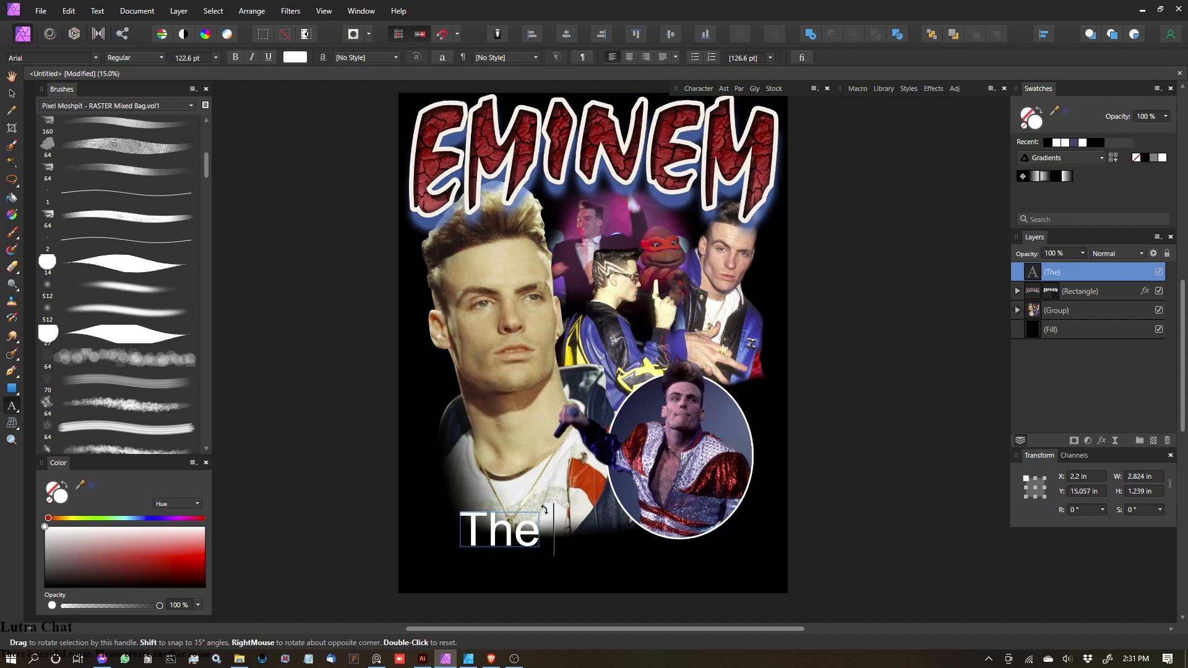
pyautogui.write('Real Slim')
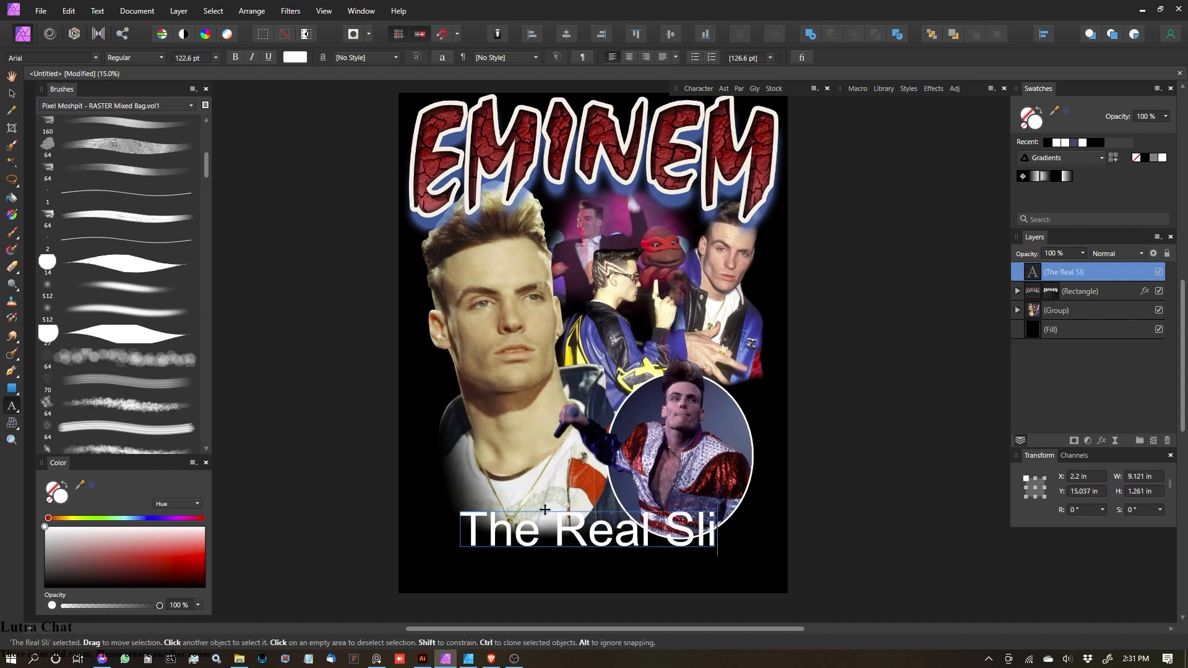
pyautogui.press('Return')
pyautogui.write('Shady')
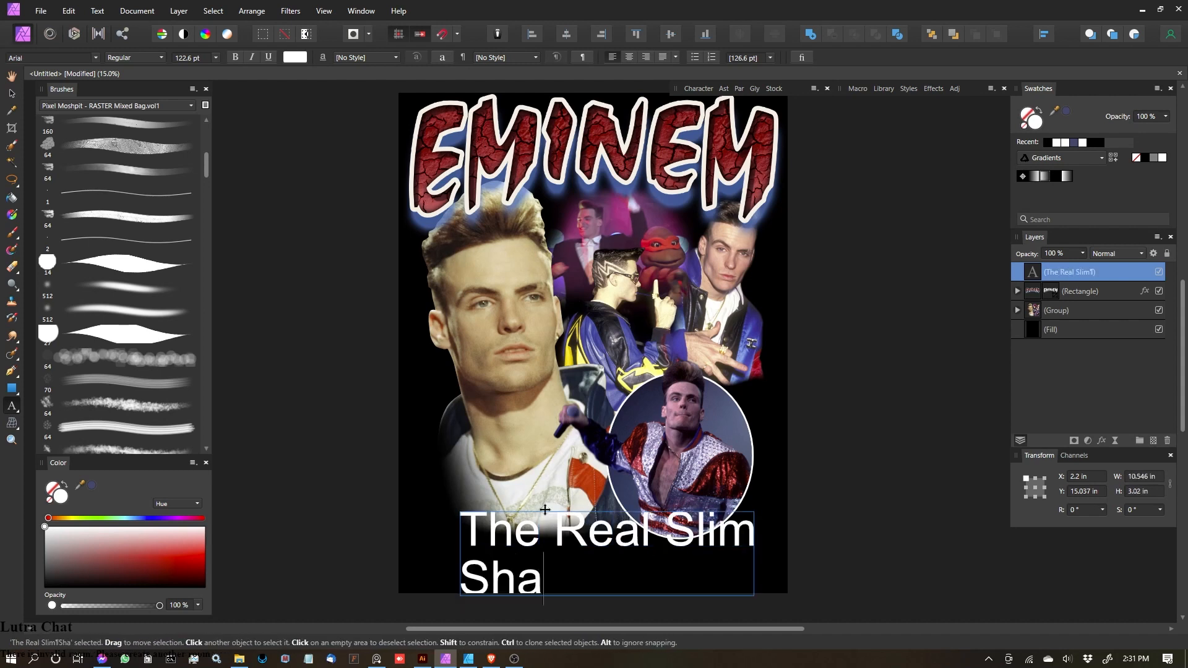
# Step: Move the "The Real Slim Shady" text to about X 1.823, Y 13.77 in and centre-align its lines
pyautogui.click(11, 93)
pyautogui.moveTo(680, 530); pyautogui.dragTo(669, 495)
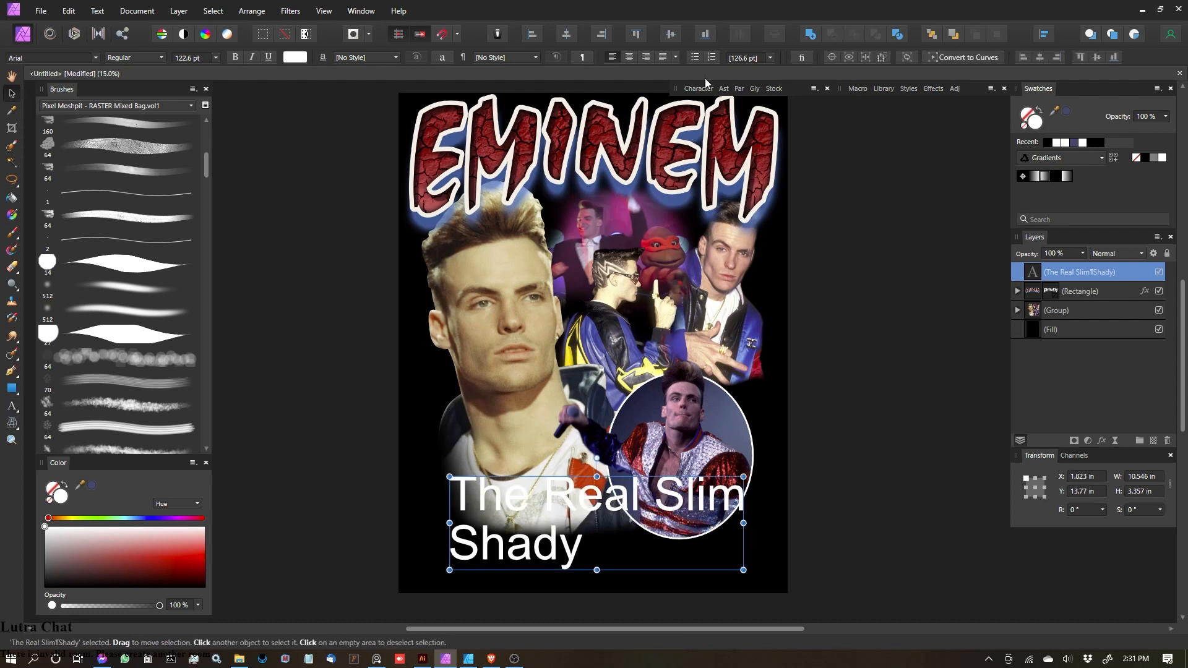
pyautogui.click(633, 58)
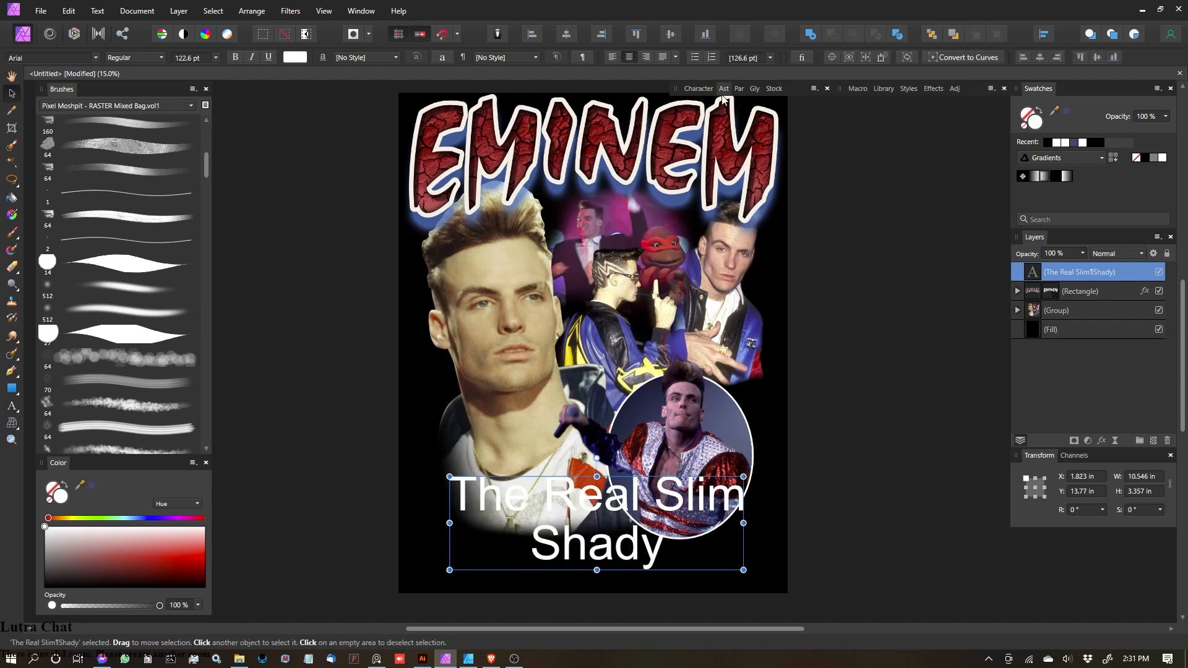
# Step: Open the character settings for the "The Real Slim Shady" text
pyautogui.click(699, 88)
pyautogui.hscroll(3, 531, 178)
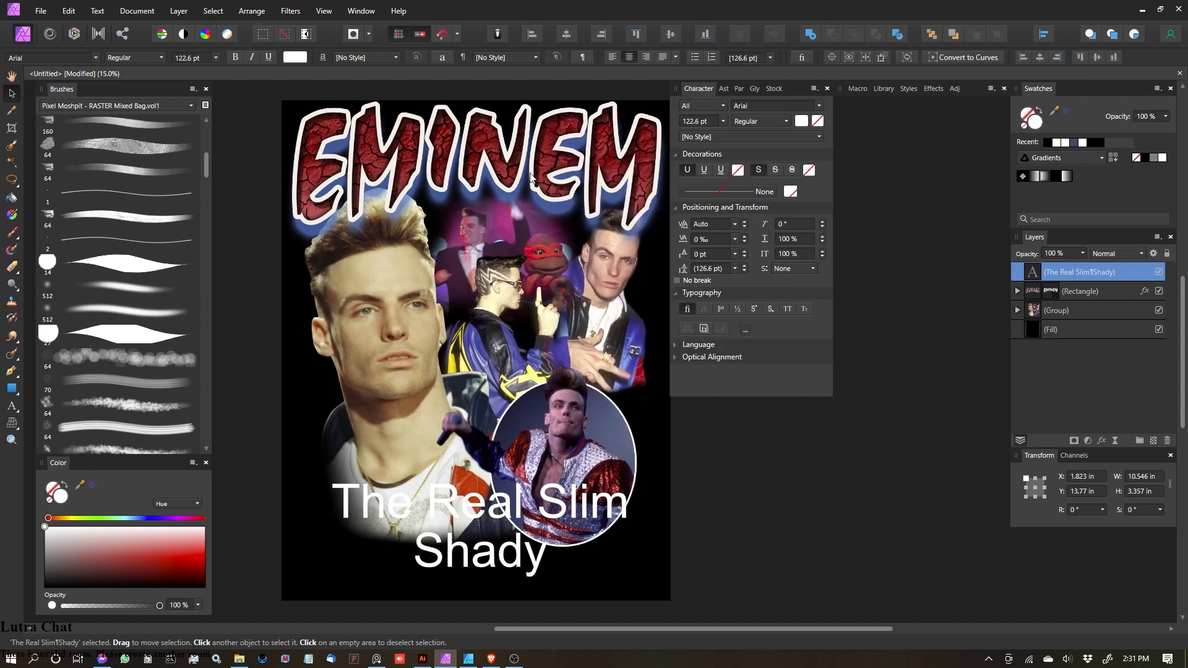
# Step: Set the slogan's font to Wide Latin, scale it down to about 12.7 in wide and move it lower on the poster
pyautogui.click(754, 106)
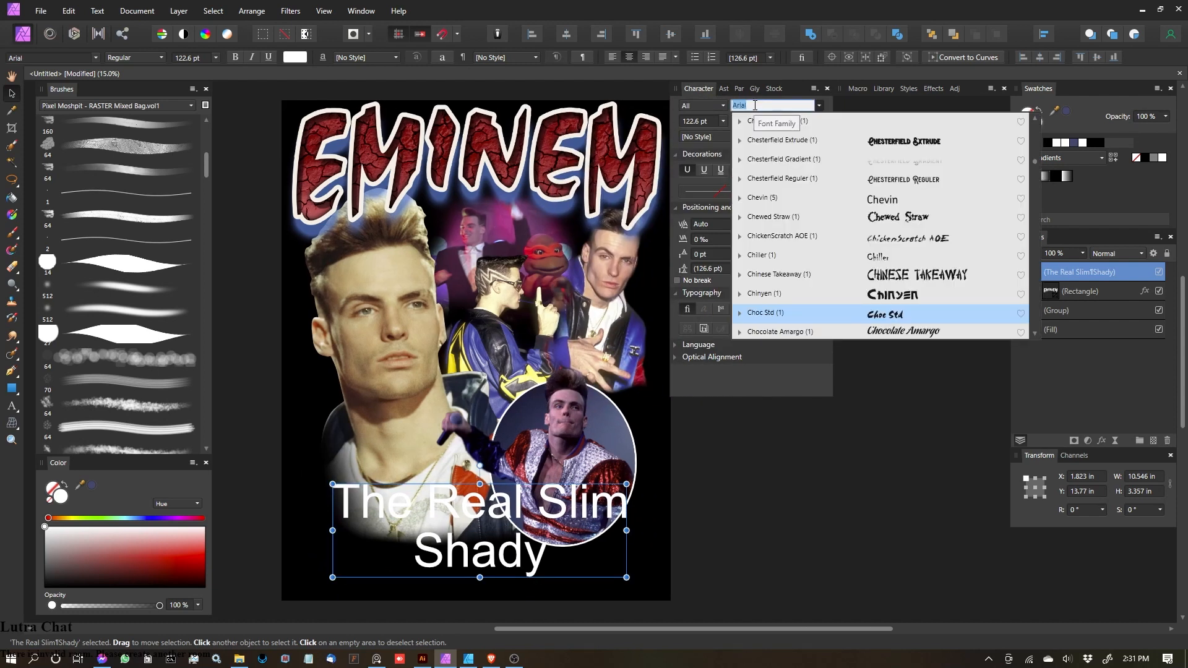
pyautogui.write('wide la')
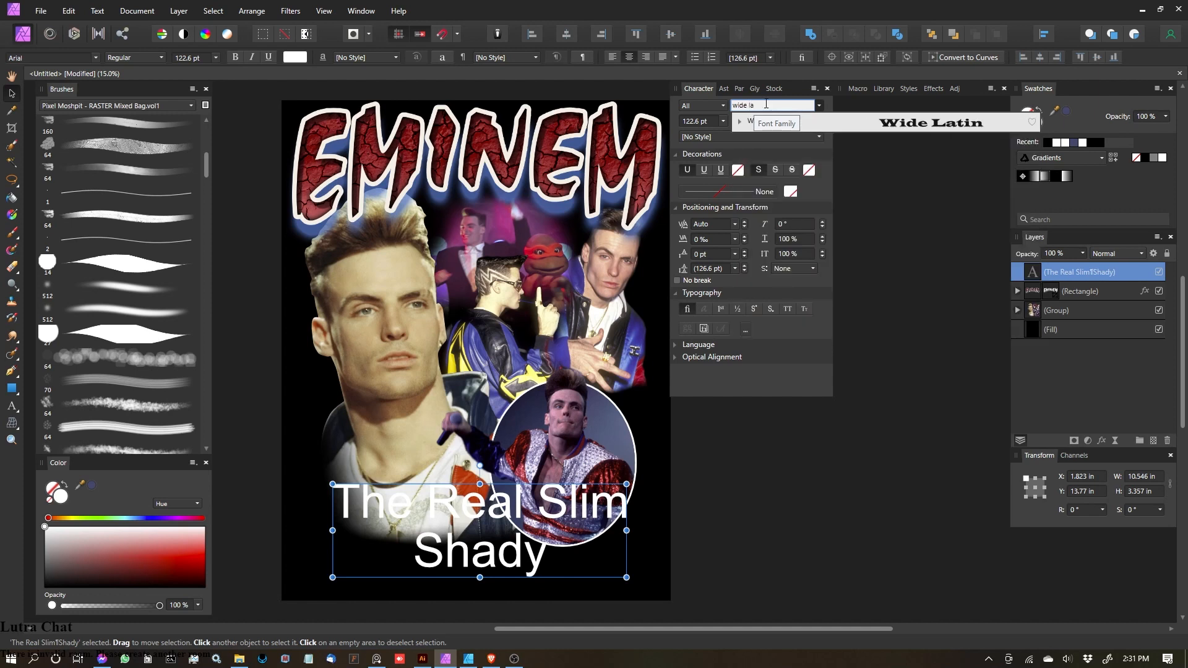
pyautogui.click(818, 121)
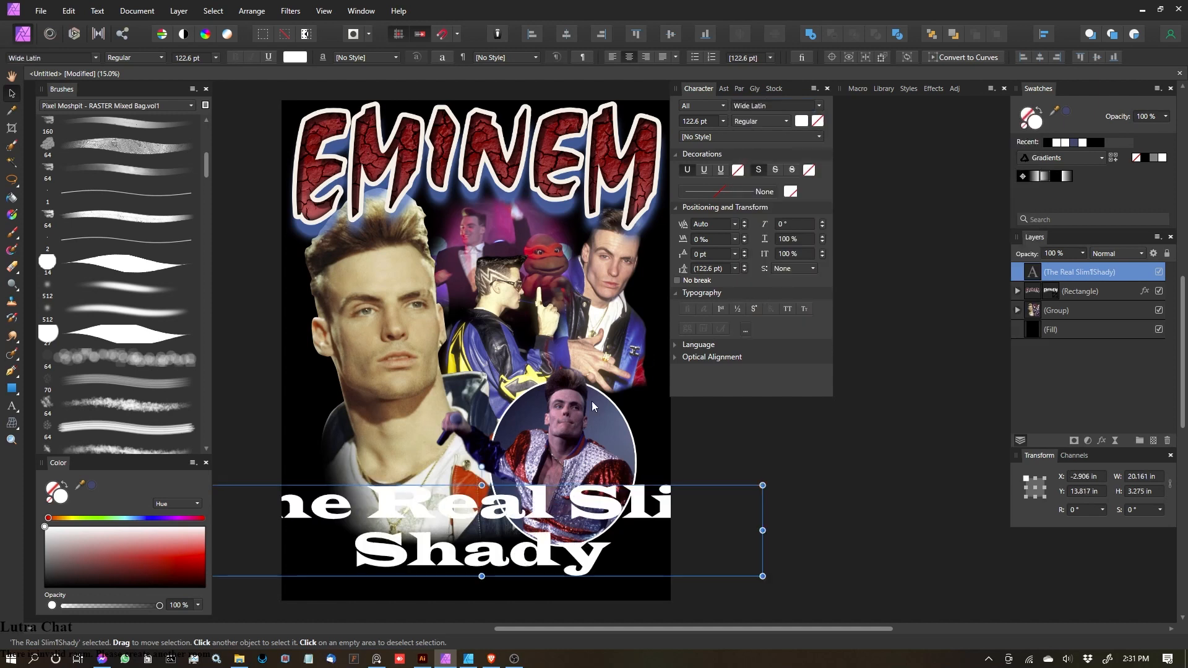
pyautogui.moveTo(763, 486); pyautogui.dragTo(661, 503)
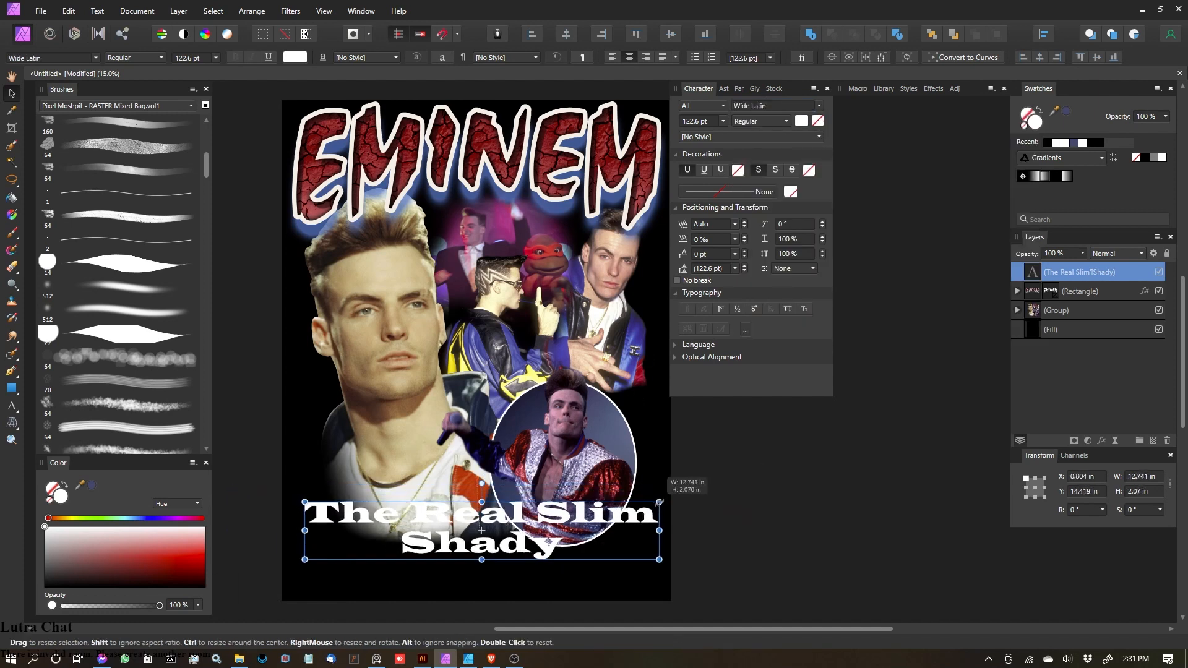
pyautogui.moveTo(507, 529); pyautogui.dragTo(499, 551)
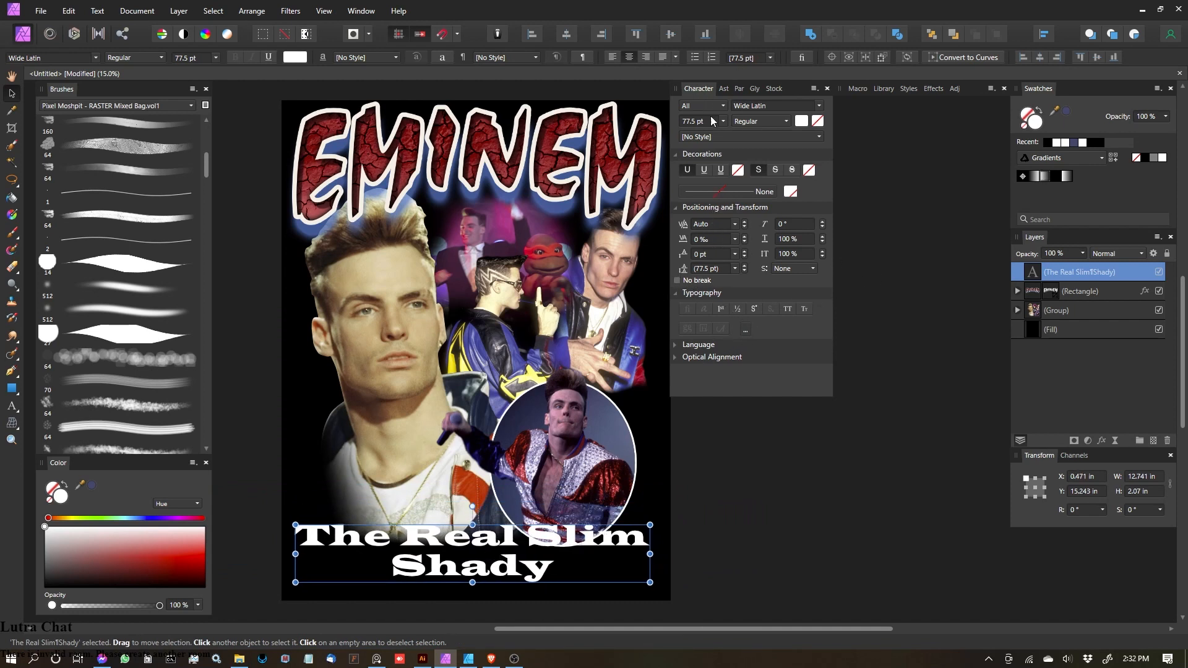
# Step: Set the slogan in all caps, shrink it to about 12.8 in wide and stretch it to about 1.9 in tall
pyautogui.click(787, 310)
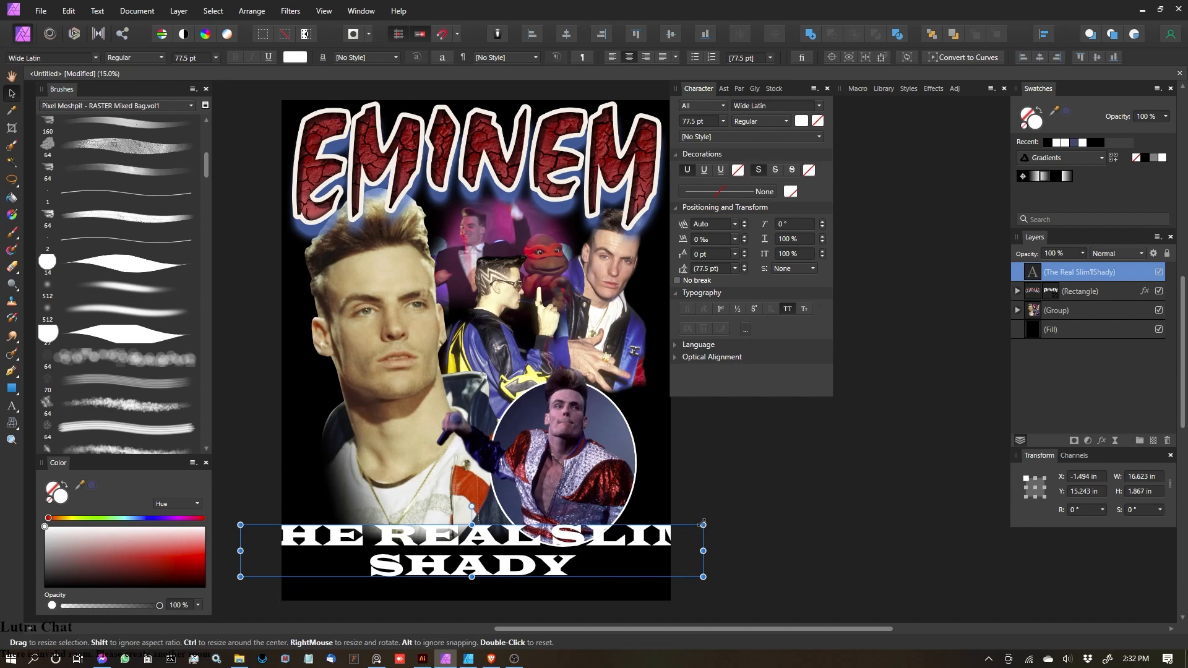
pyautogui.moveTo(703, 524); pyautogui.dragTo(650, 525)
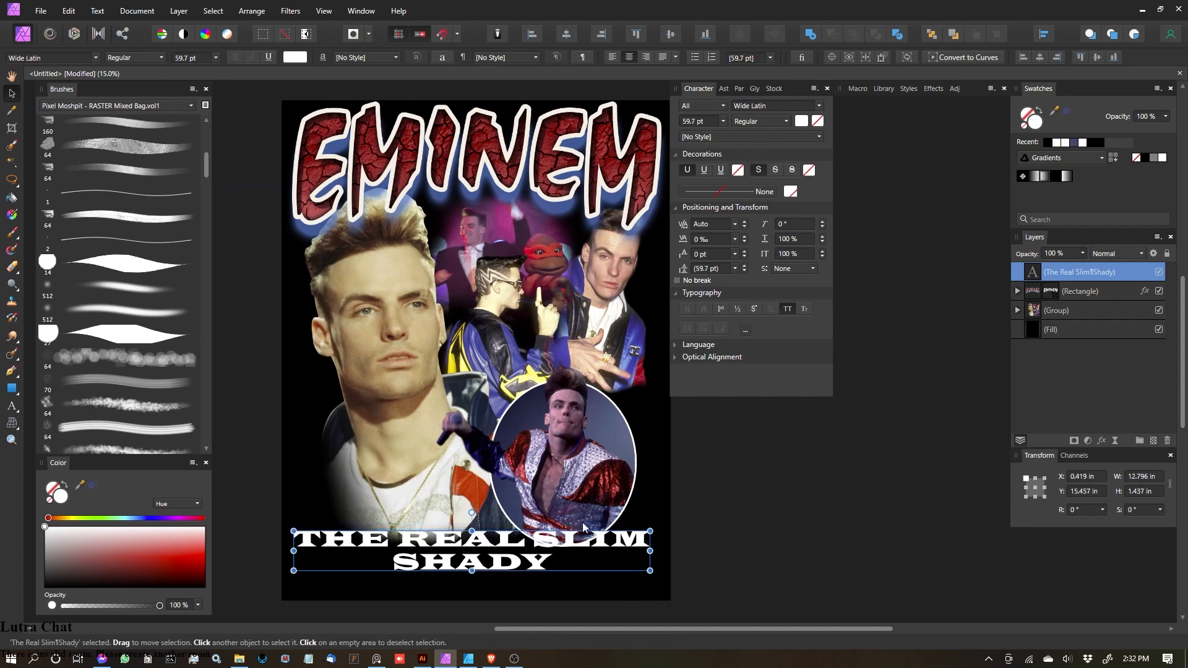
pyautogui.moveTo(471, 530); pyautogui.dragTo(493, 544)
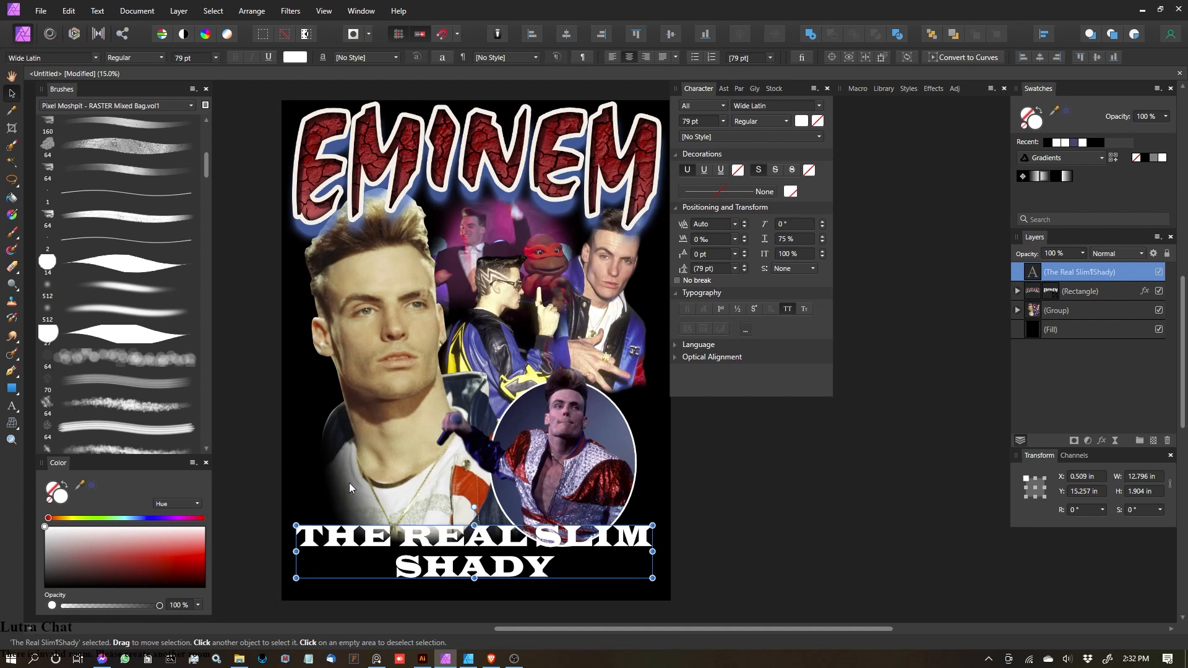
# Step: Rearrange the slogan's line breaks so it reads 'The Real' on one line and 'Slim Shady' on the second
pyautogui.doubleClick(535, 537)
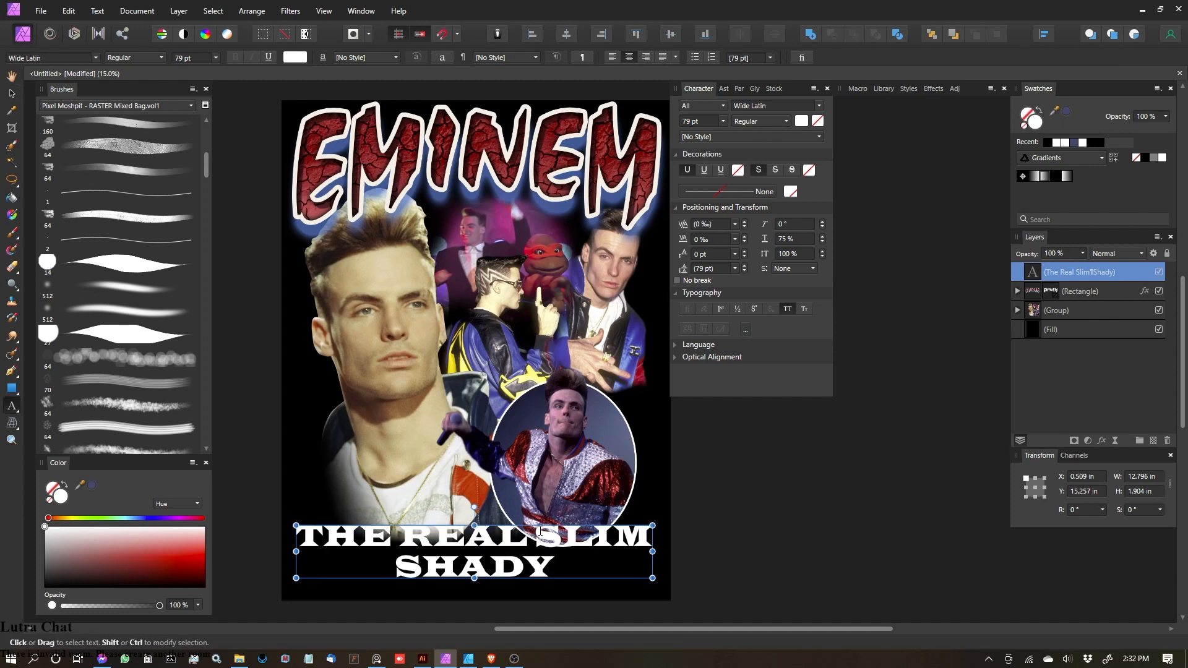
pyautogui.press('Return')
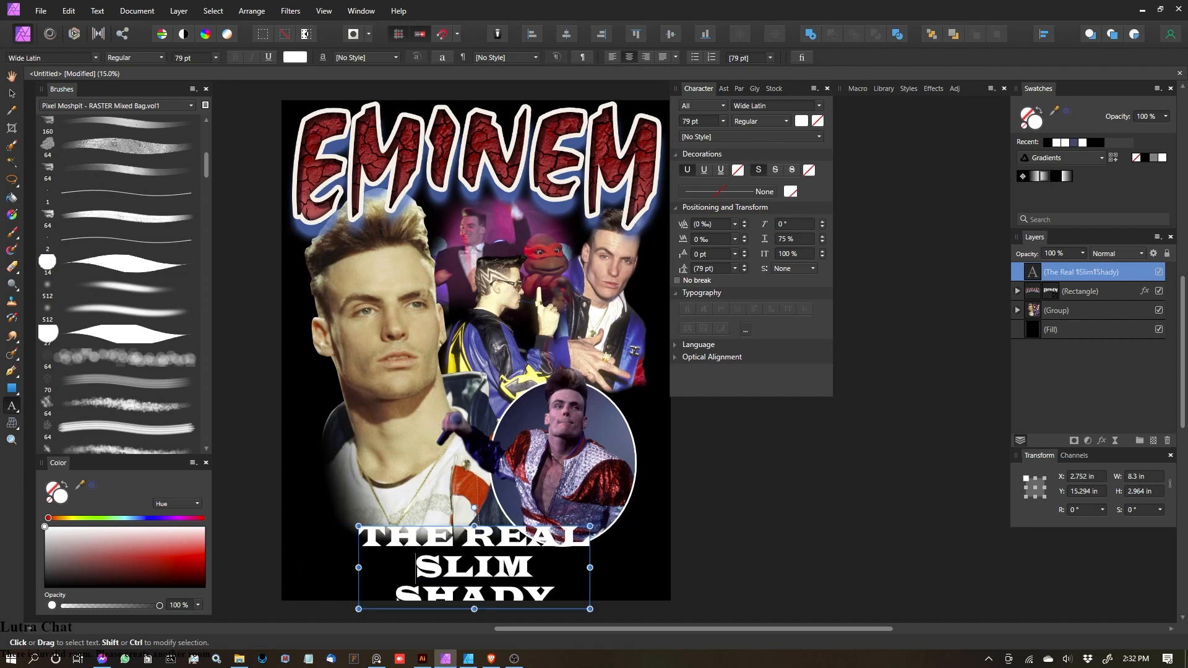
pyautogui.click(459, 535)
pyautogui.press('Return')
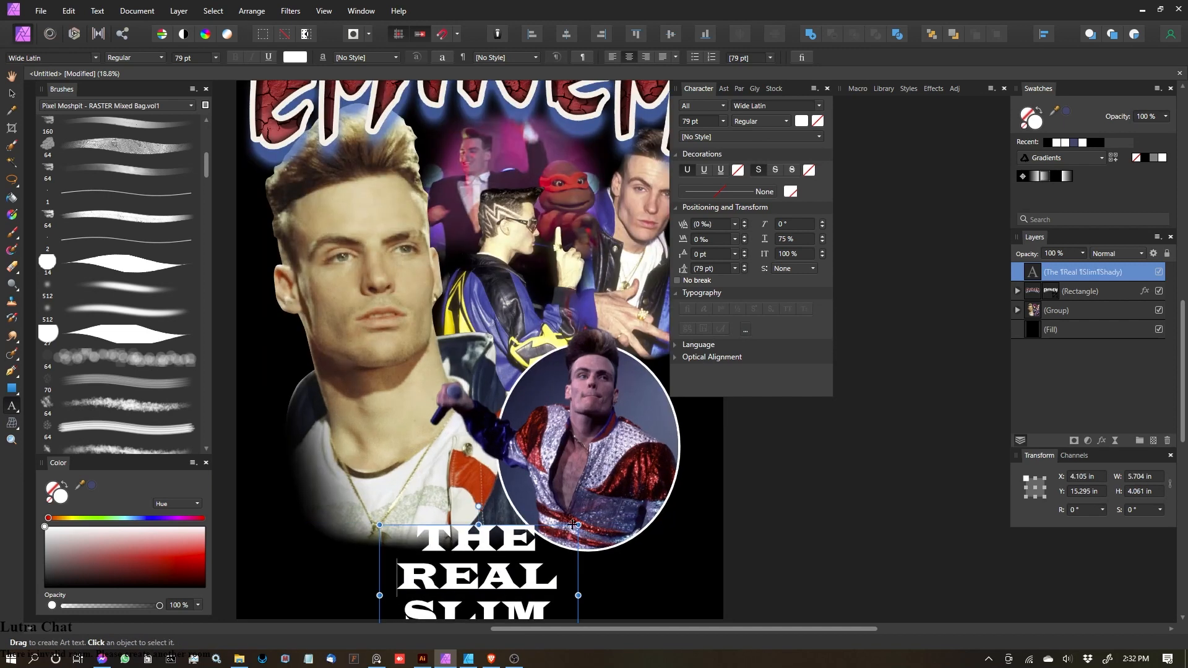
pyautogui.press('Down')
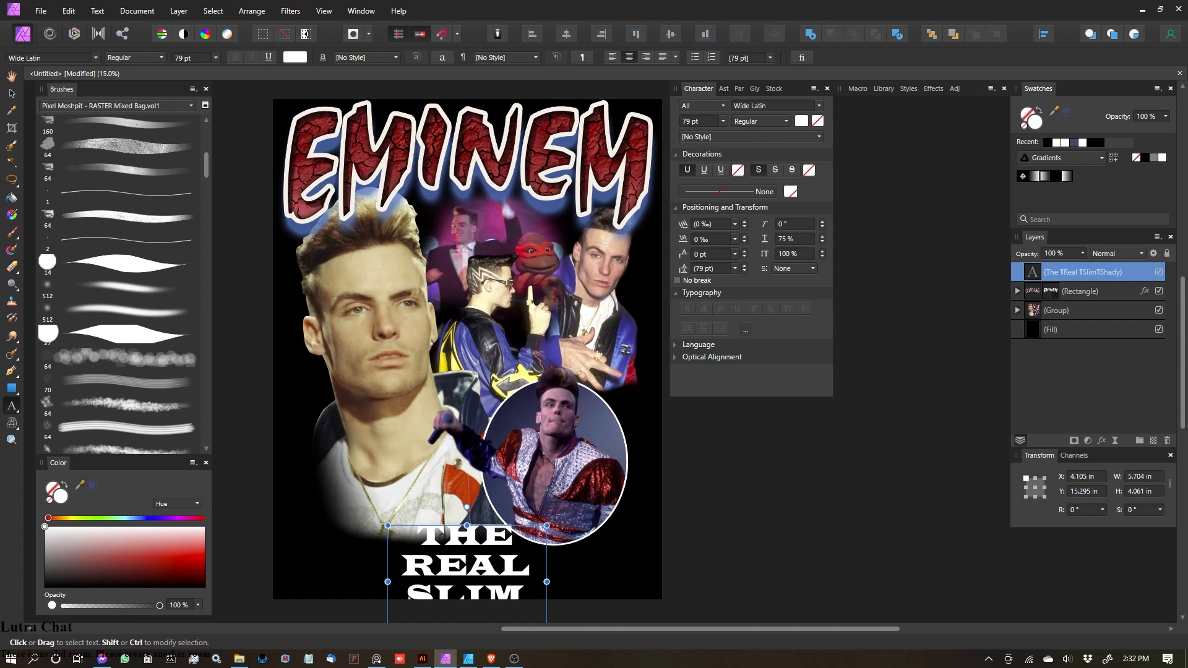
pyautogui.press('BackSpace')
pyautogui.press('Down')
pyautogui.press('BackSpace')
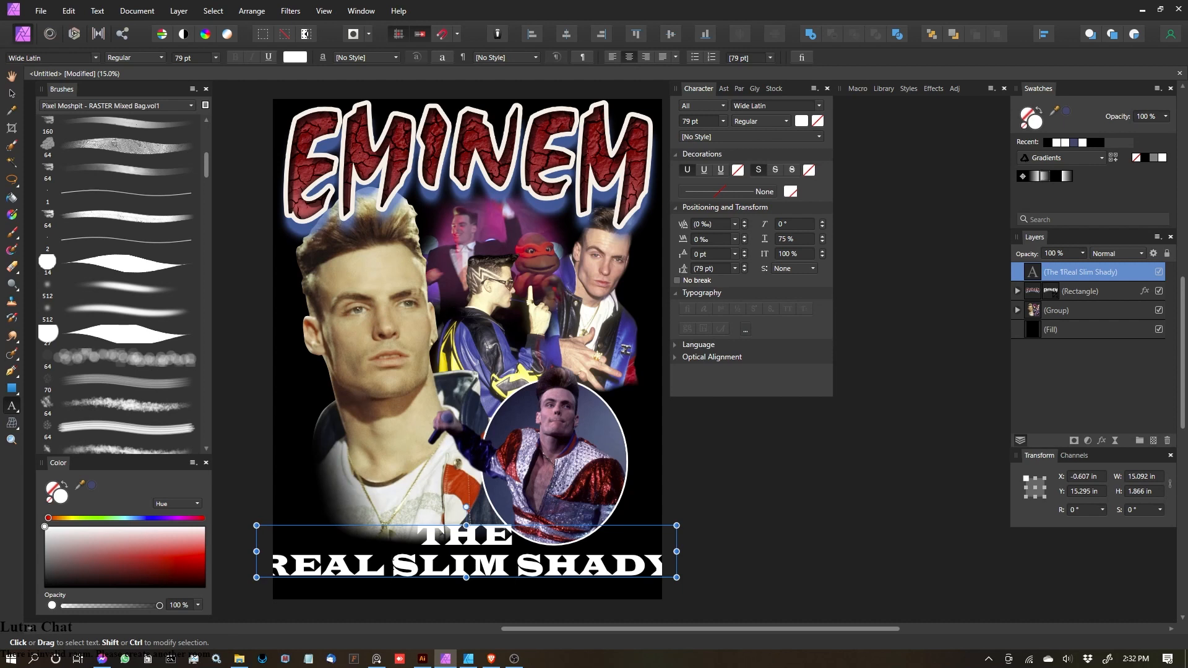
pyautogui.press('Return')
pyautogui.press('BackSpace')
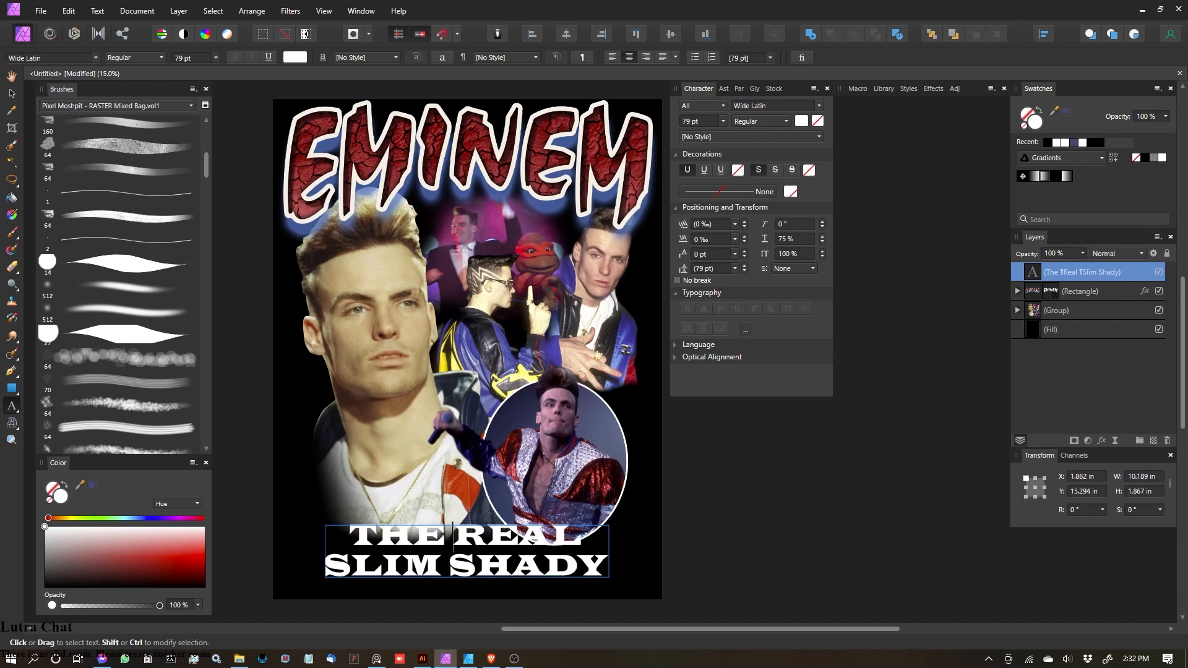
# Step: Enlarge the two-line slogan to about 13.3 in wide, sizing it against the EMINEM title, and place it at the poster's lower edge
pyautogui.click(11, 93)
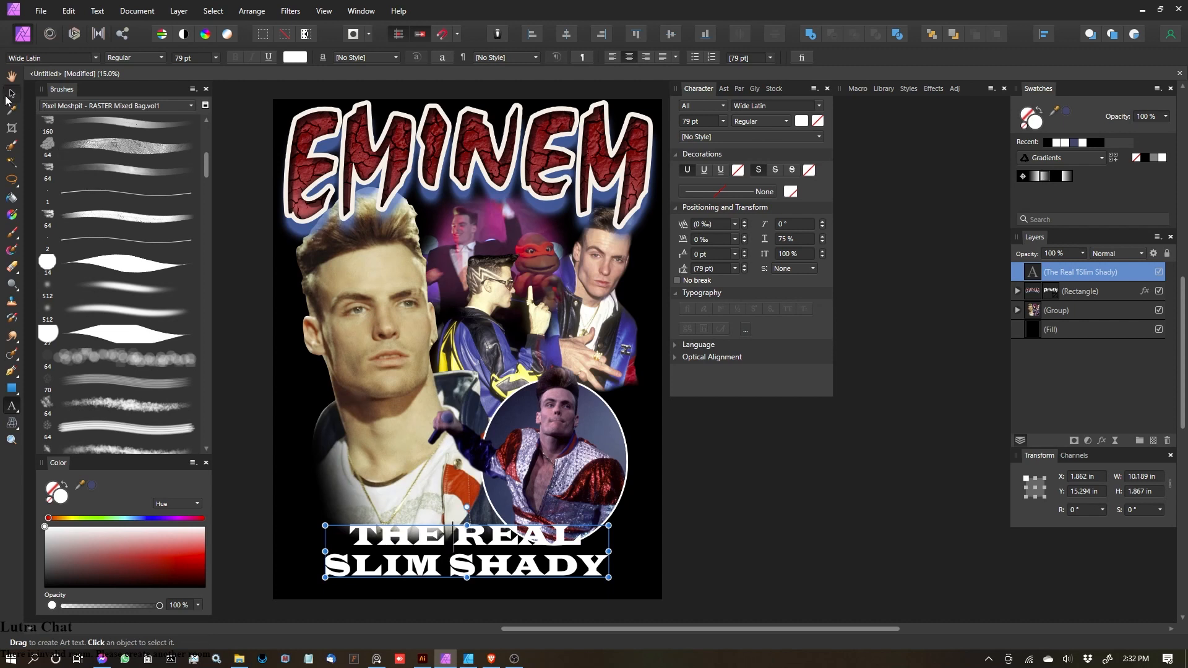
pyautogui.moveTo(609, 525); pyautogui.dragTo(641, 521)
pyautogui.moveTo(570, 564); pyautogui.dragTo(565, 567)
pyautogui.moveTo(637, 524); pyautogui.dragTo(644, 522)
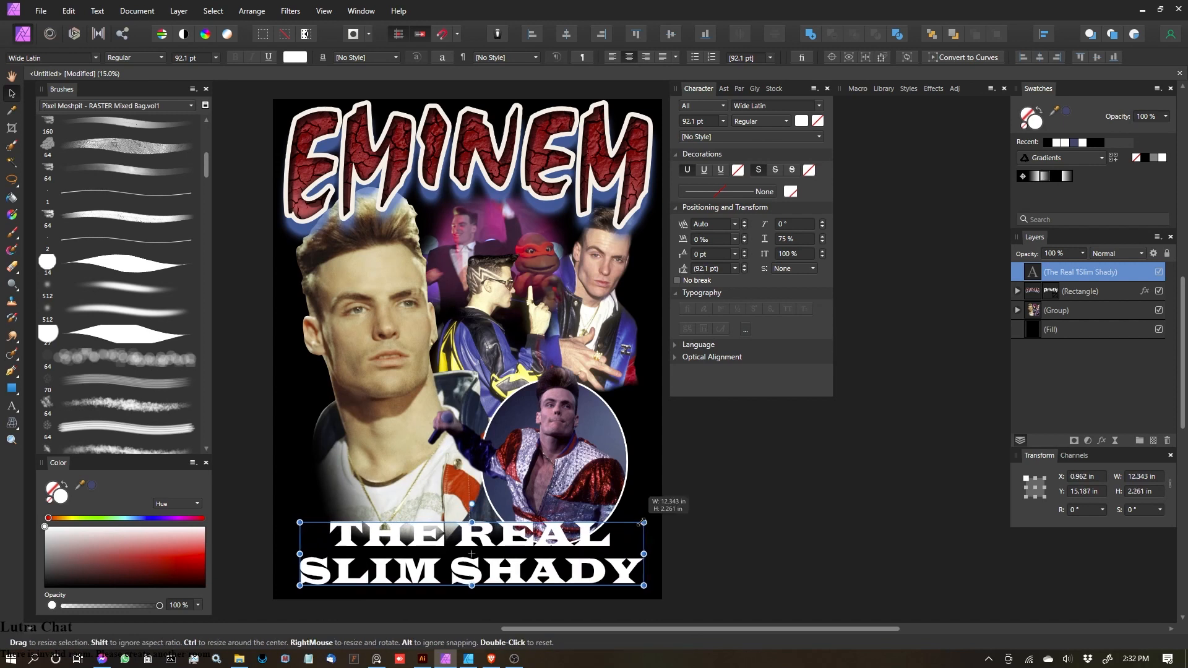
pyautogui.moveTo(418, 566); pyautogui.dragTo(401, 191)
pyautogui.moveTo(628, 148); pyautogui.dragTo(652, 143)
pyautogui.moveTo(542, 186); pyautogui.dragTo(538, 553)
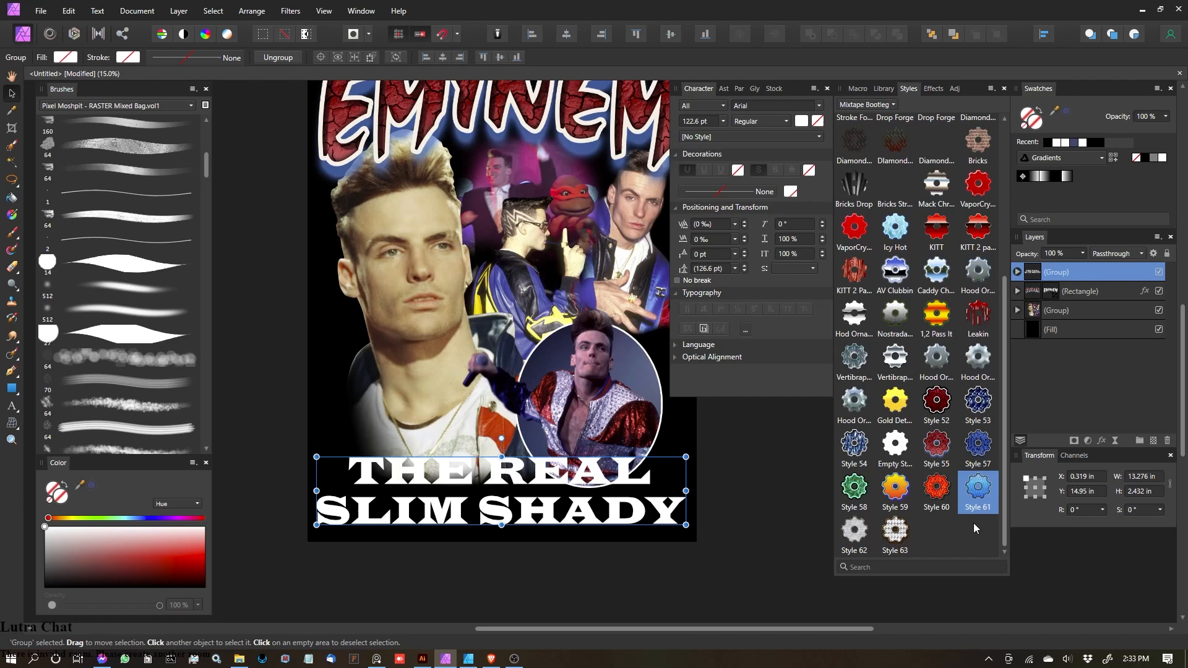
# Step: Apply Style 61 from the Mixtape Bootleg styles to the slogan group
pyautogui.click(977, 488)
pyautogui.scroll(5, 674, 448)
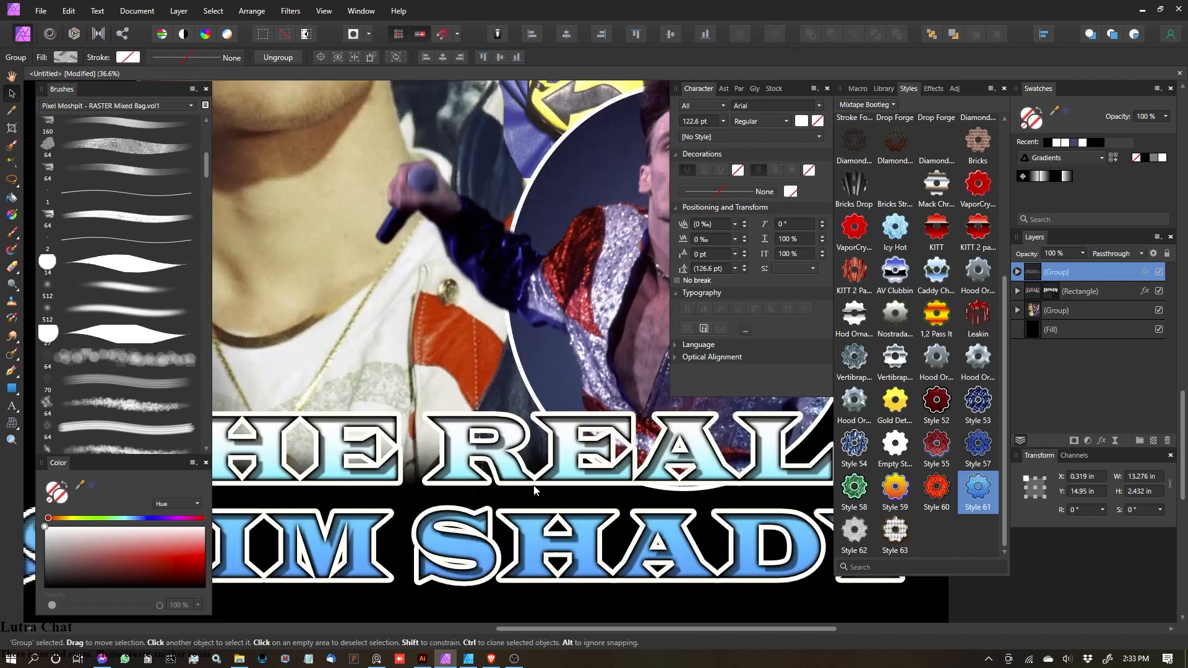
pyautogui.scroll(-3, 674, 447)
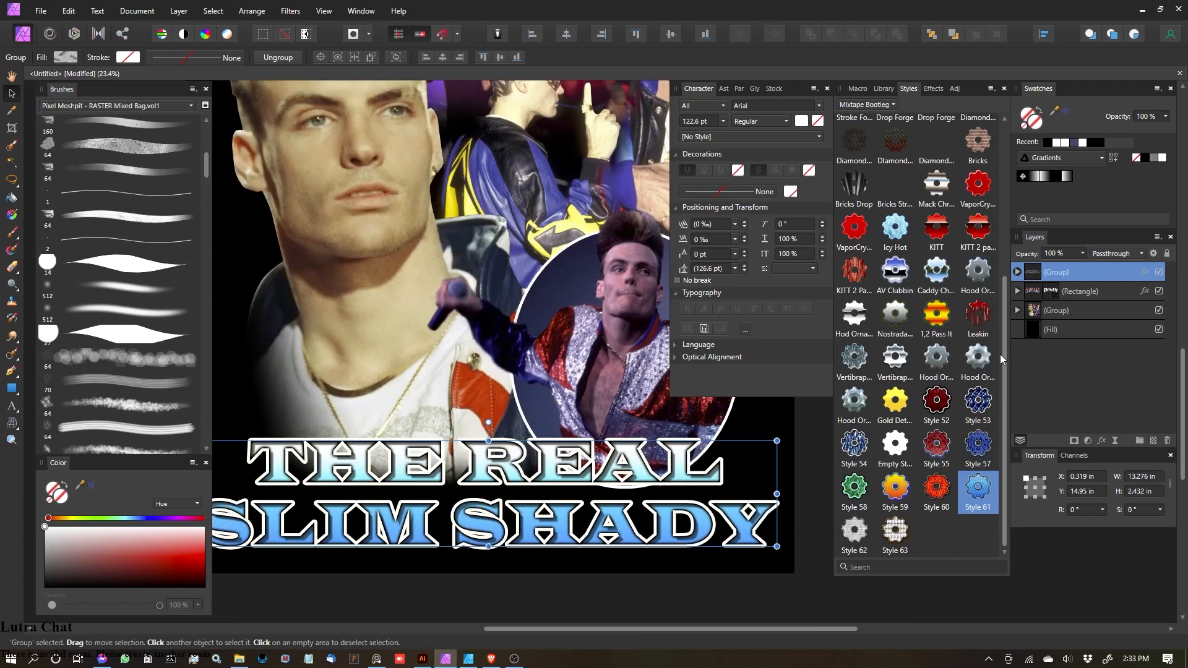
# Step: Rescale and reposition the bitmap texture fill of the slogan group with the fill's handles
pyautogui.click(11, 216)
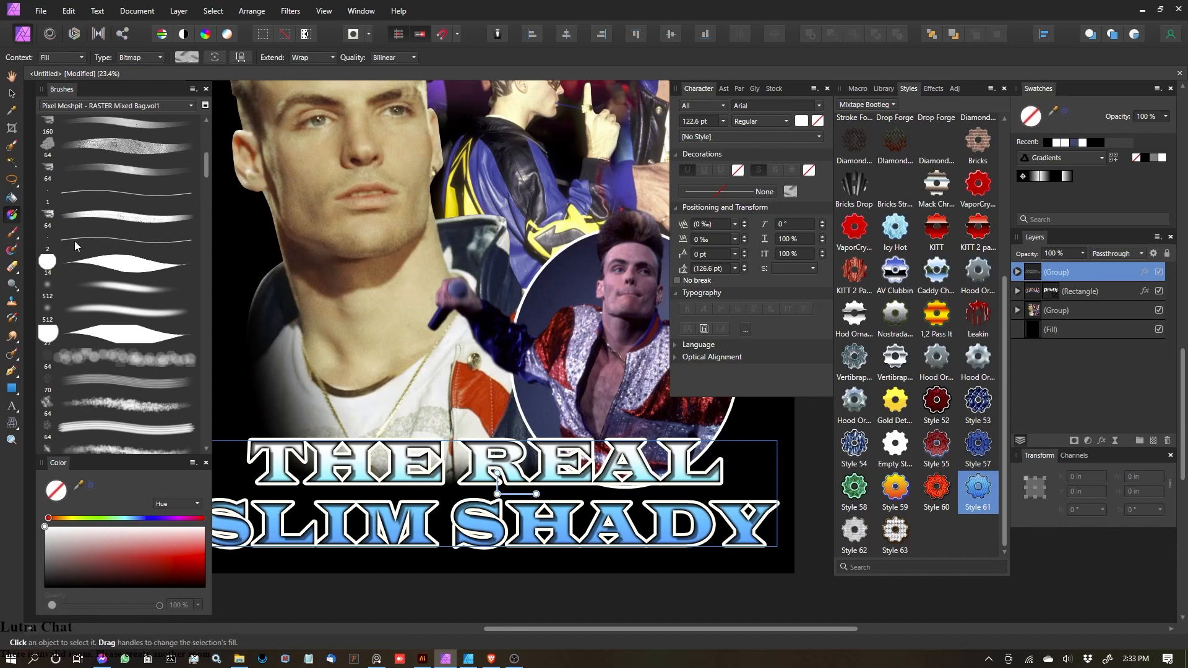
pyautogui.moveTo(495, 474); pyautogui.dragTo(490, 443)
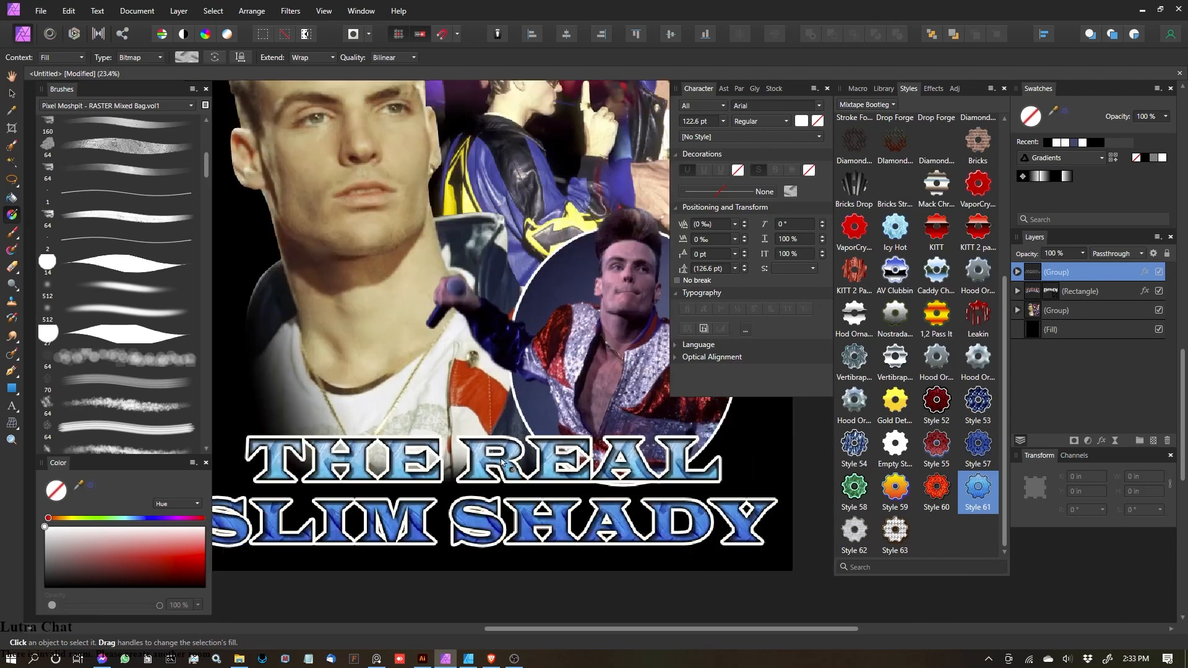
pyautogui.scroll(1, 489, 443)
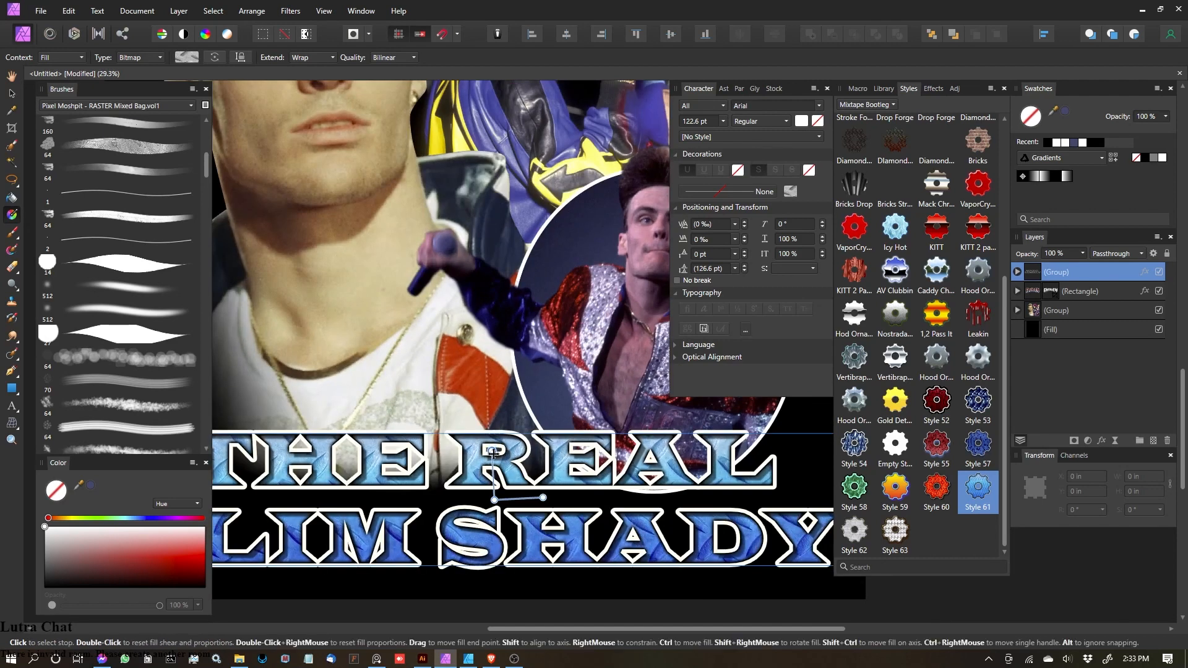
pyautogui.moveTo(495, 443); pyautogui.dragTo(495, 449)
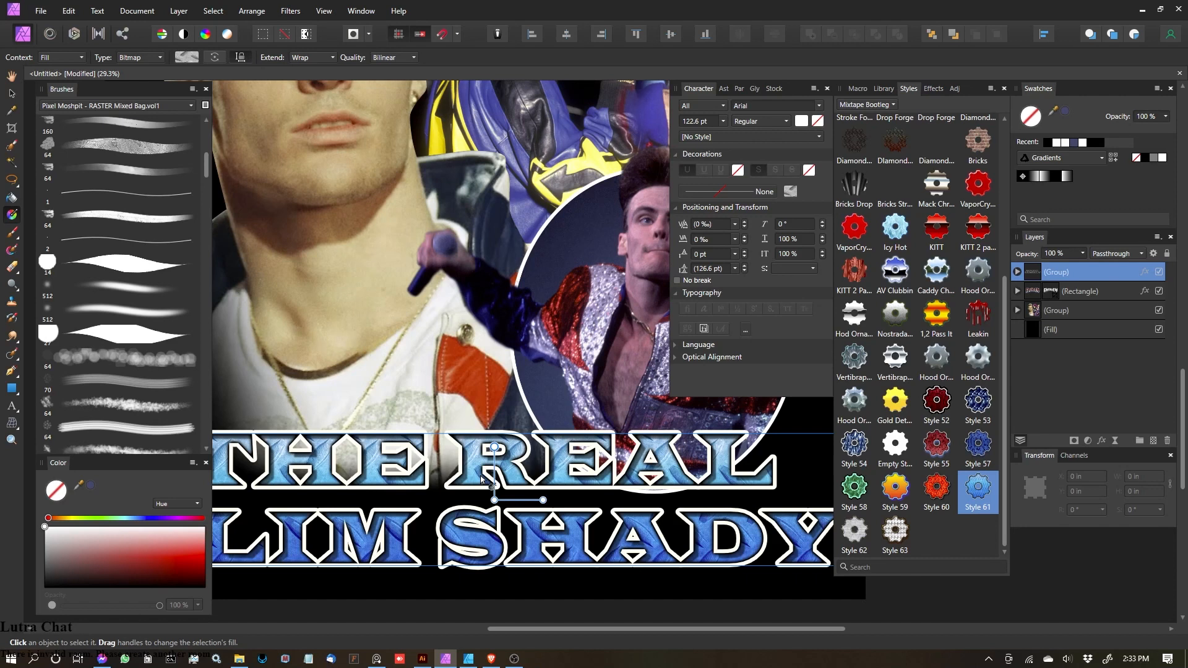
pyautogui.moveTo(494, 446); pyautogui.dragTo(471, 484)
pyautogui.scroll(-5, 395, 346)
pyautogui.scroll(3, 401, 356)
pyautogui.moveTo(401, 356); pyautogui.dragTo(434, 418)
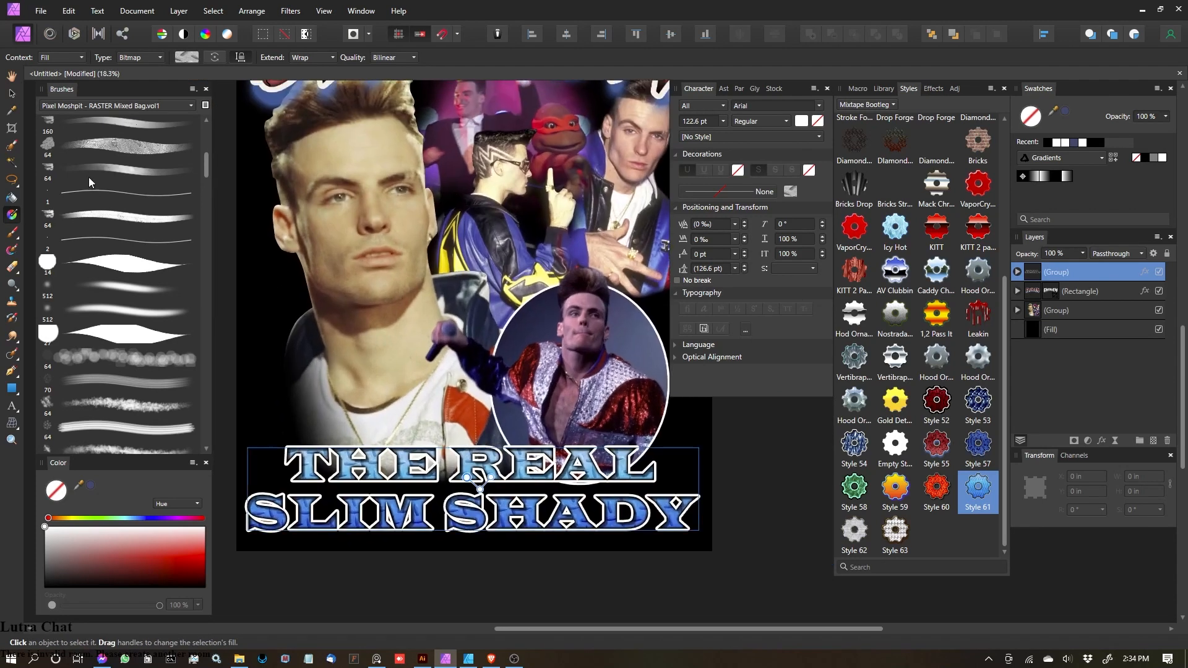
# Step: Clear the character and style controls out of the way and examine the whole poster at several zoom levels
pyautogui.press('v')
pyautogui.scroll(-4, 523, 490)
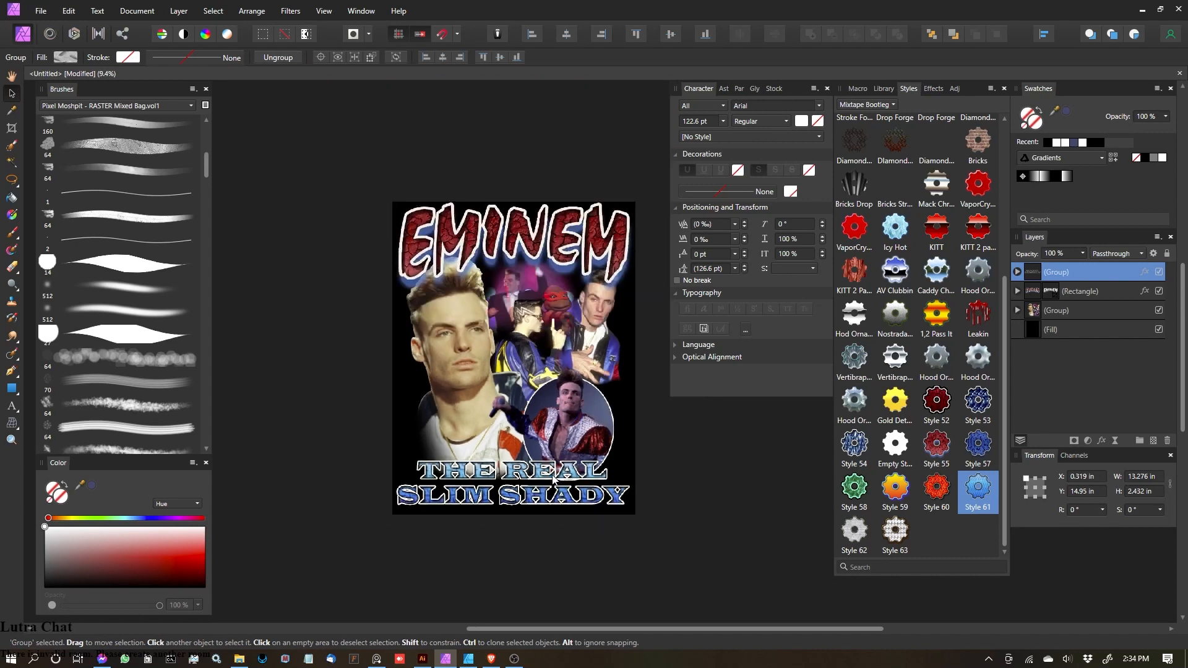
pyautogui.scroll(4, 523, 490)
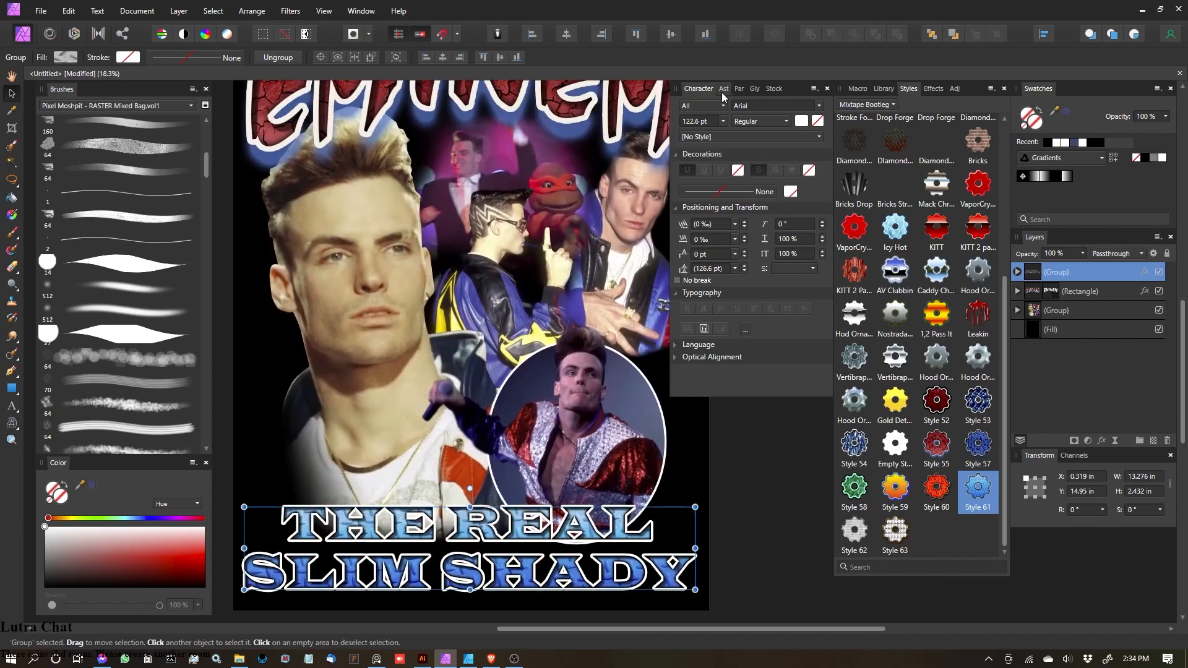
pyautogui.click(705, 95)
pyautogui.click(905, 90)
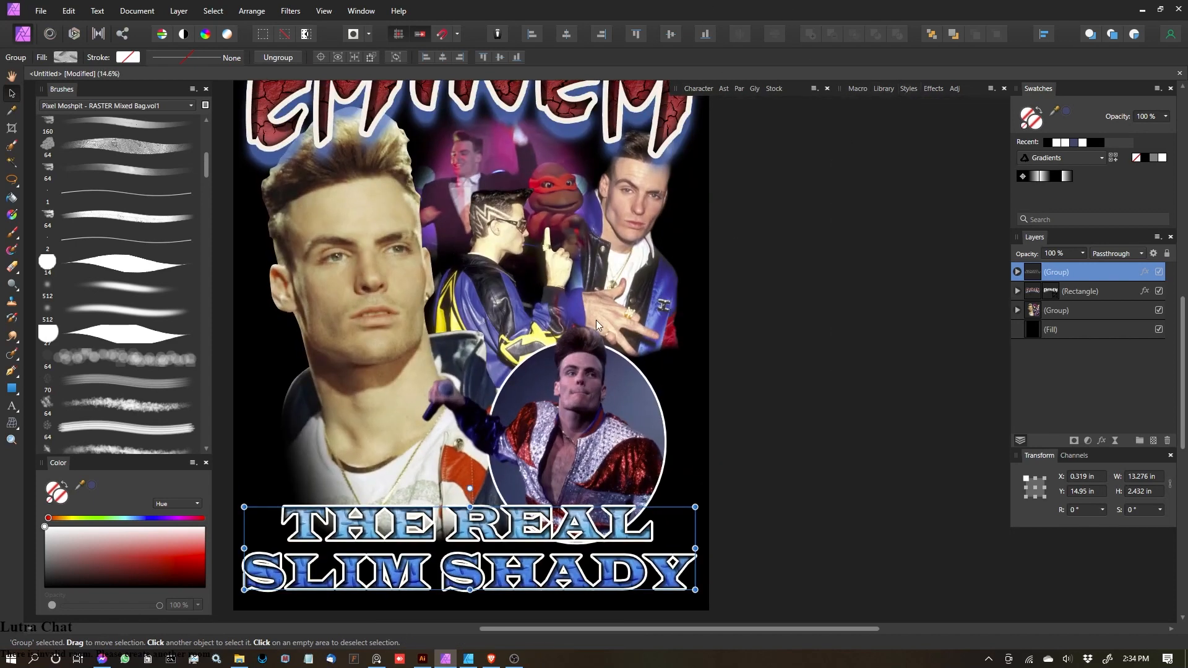
pyautogui.scroll(-2, 598, 334)
pyautogui.scroll(1, 569, 392)
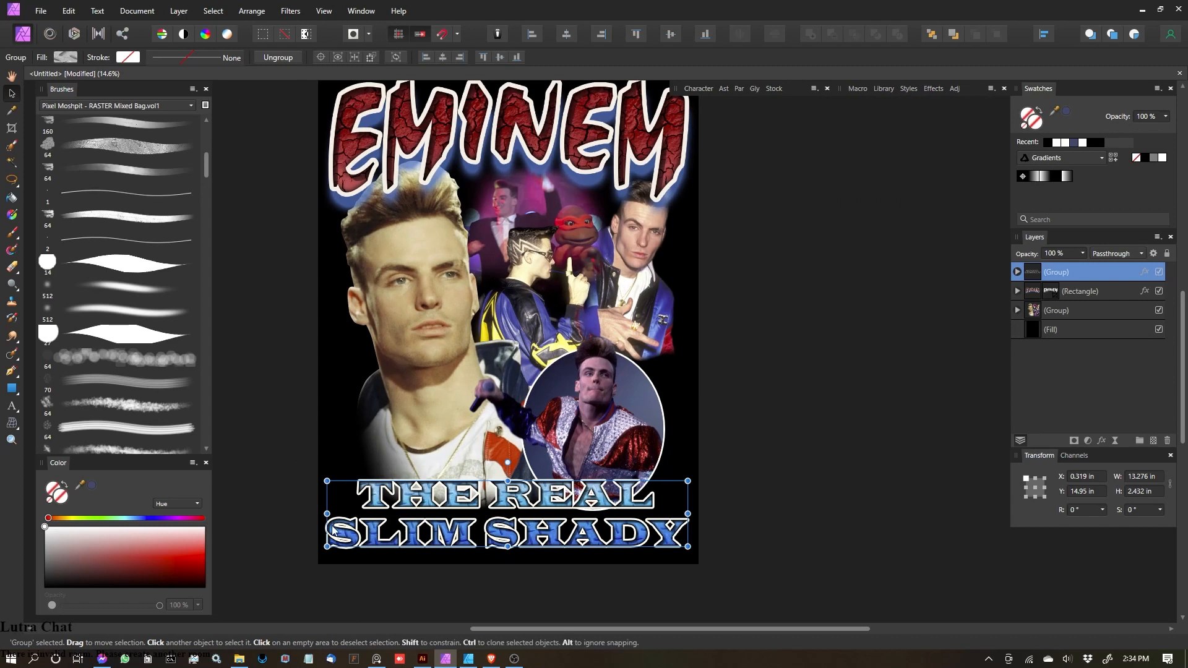
pyautogui.scroll(-1, 476, 310)
pyautogui.scroll(1, 476, 310)
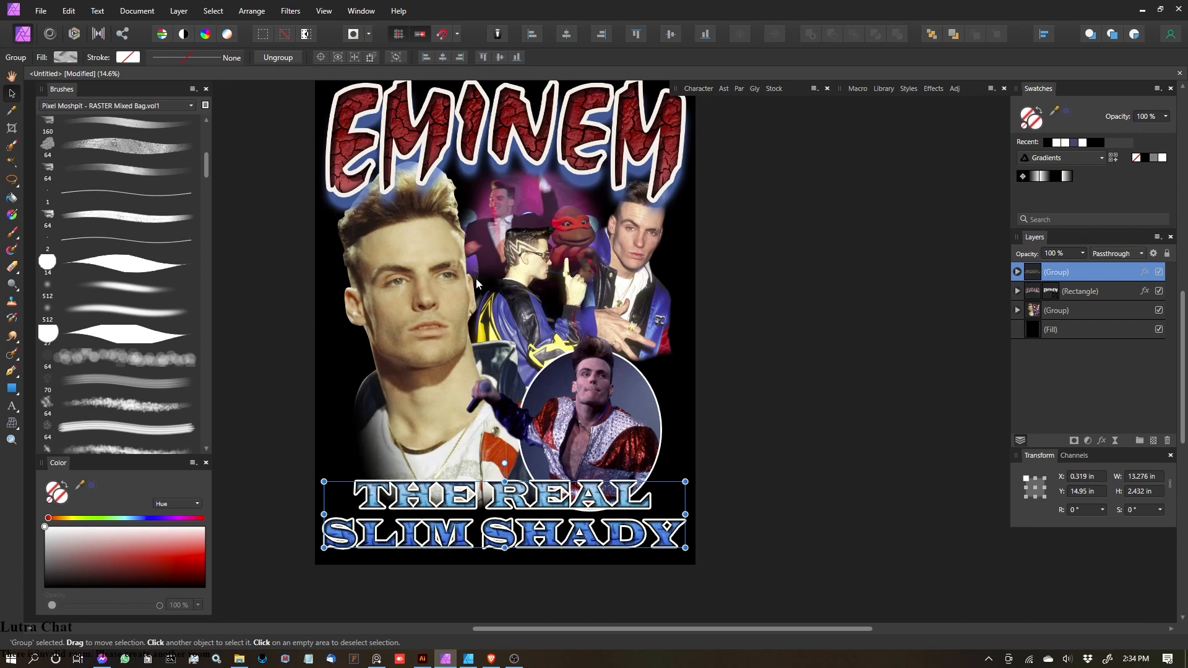
pyautogui.keyDown('ctrl'); pyautogui.scroll(-2, 477, 277); pyautogui.keyUp('ctrl')
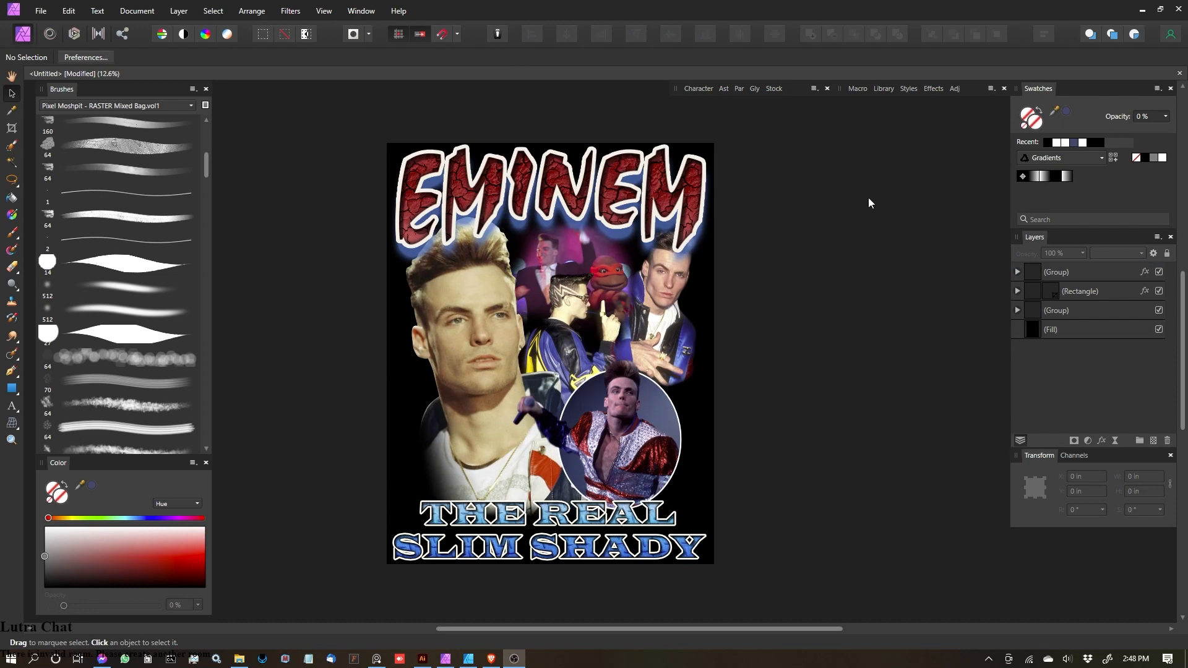
# Step: Group the three layers above the black fill and name the group Design
pyautogui.click(1077, 312)
pyautogui.keyDown('shift'); pyautogui.click(1090, 276); pyautogui.keyUp('shift')
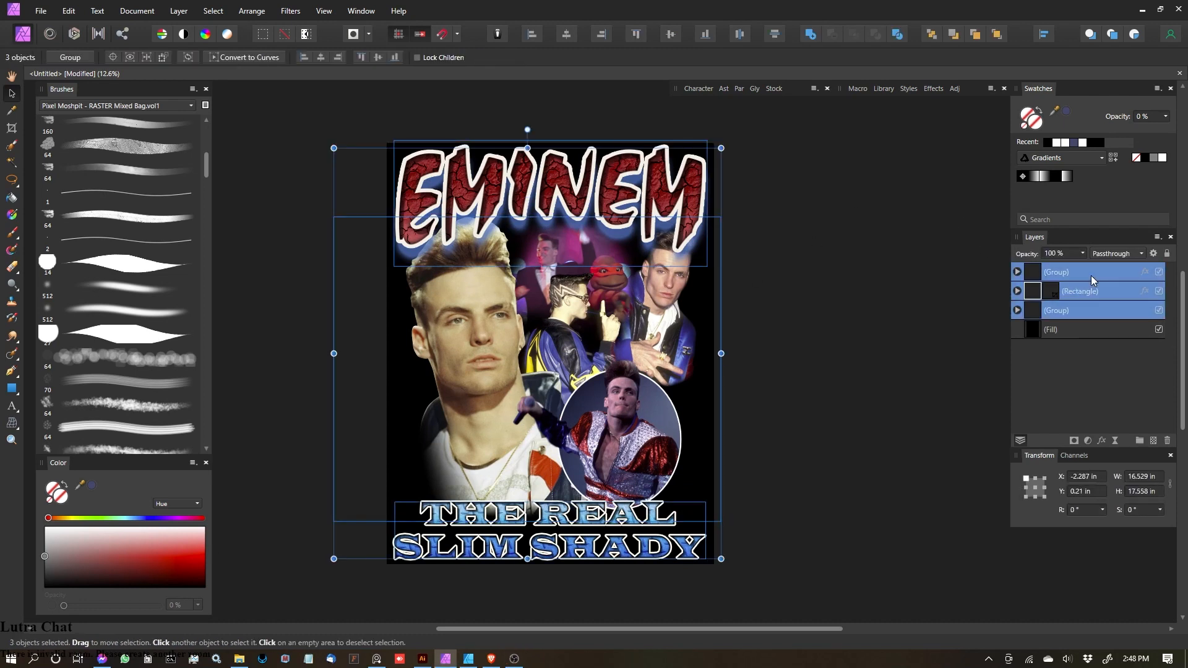
pyautogui.hotkey('ctrl', 'g')
pyautogui.doubleClick(1090, 273)
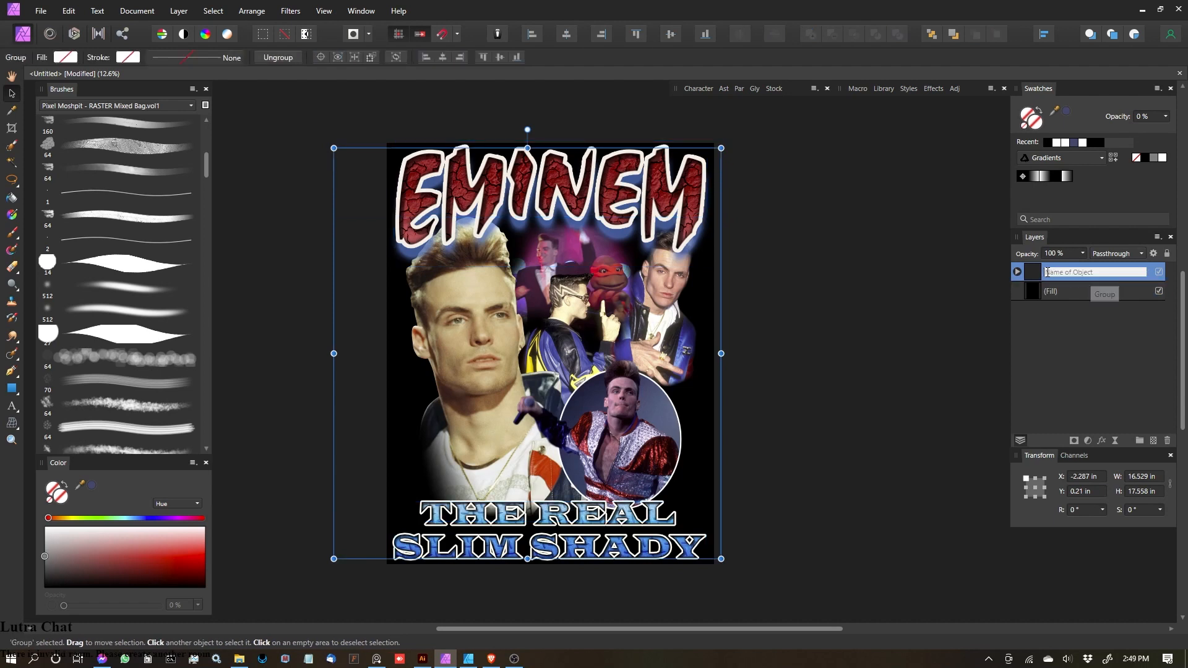
pyautogui.write('Design')
pyautogui.press('Return')
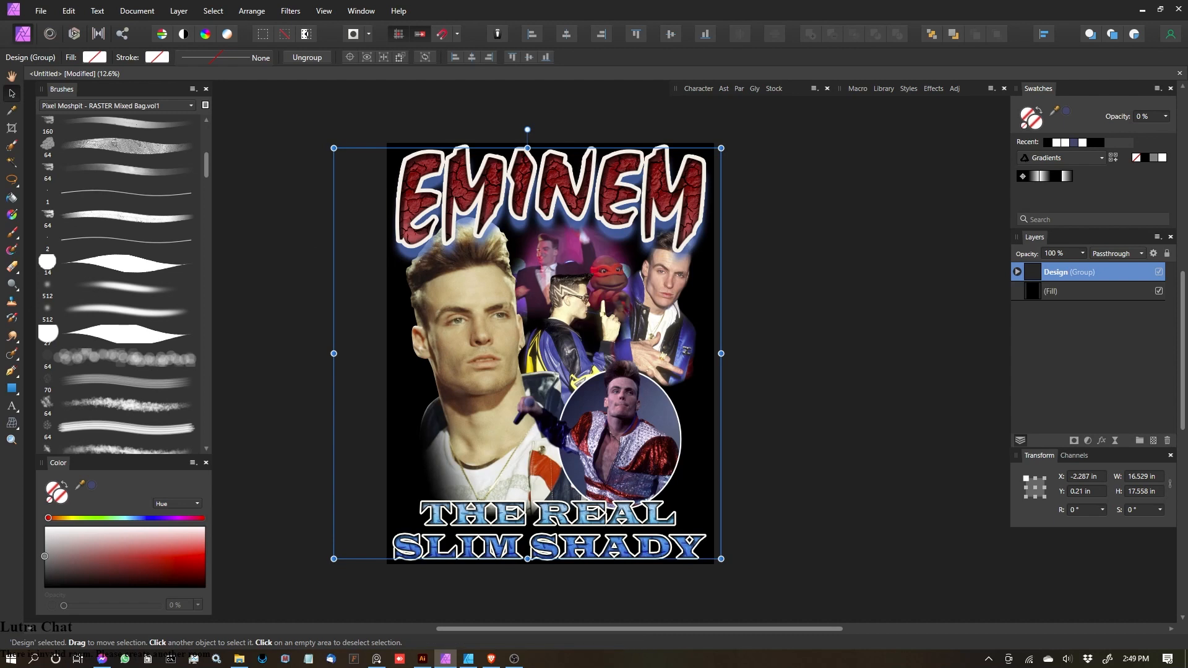
# Step: Save the poster in the Eminem Tee folder as Eminem-The-Real-Slim-Shady-LAYOUT.afphoto, overwriting the existing file
pyautogui.click(38, 12)
pyautogui.click(80, 202)
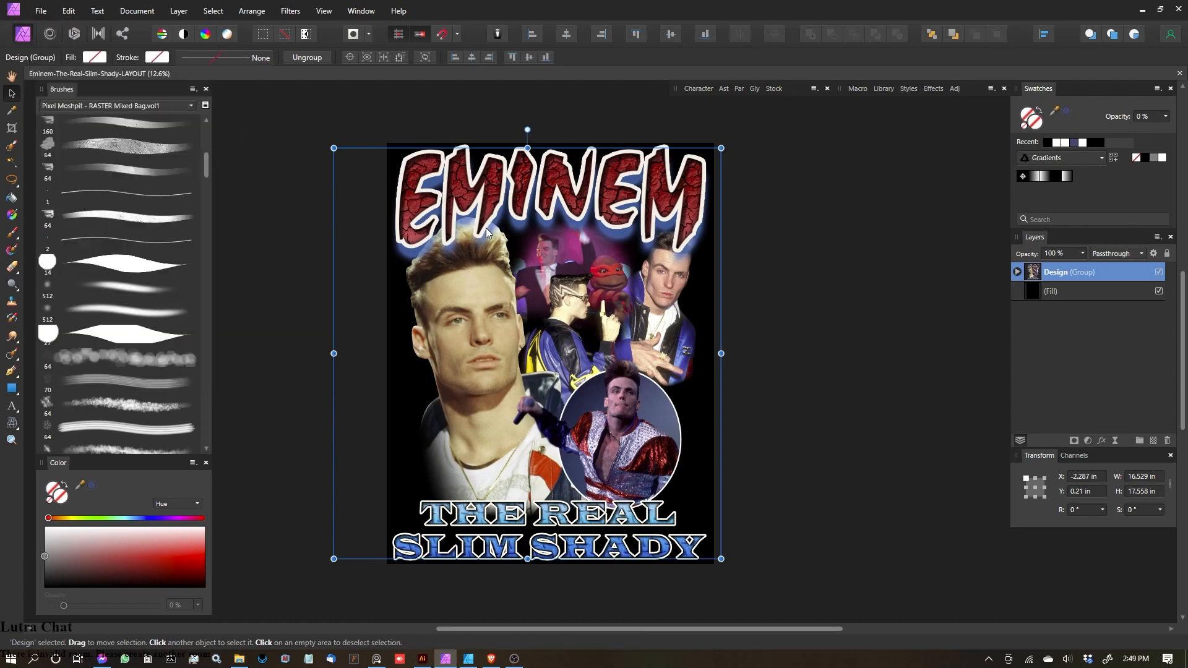
pyautogui.click(260, 93)
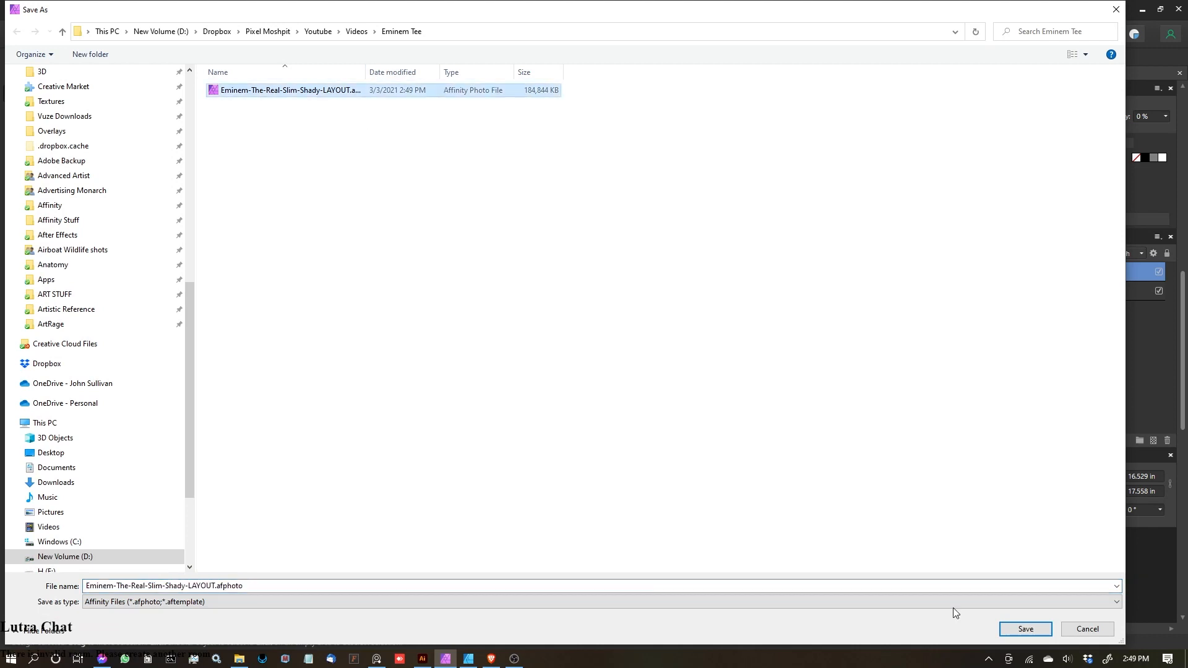
pyautogui.click(1020, 633)
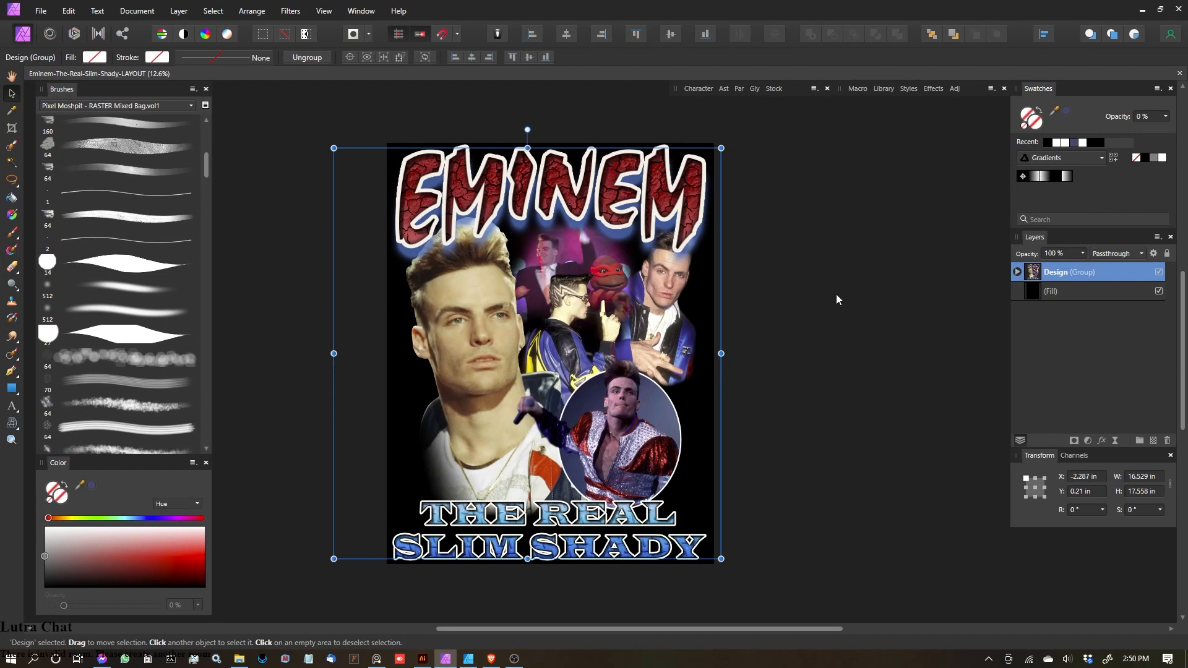
# Step: Examine the whole poster at different zoom levels and check what the Design group covers, leaving nothing selected
pyautogui.click(867, 300)
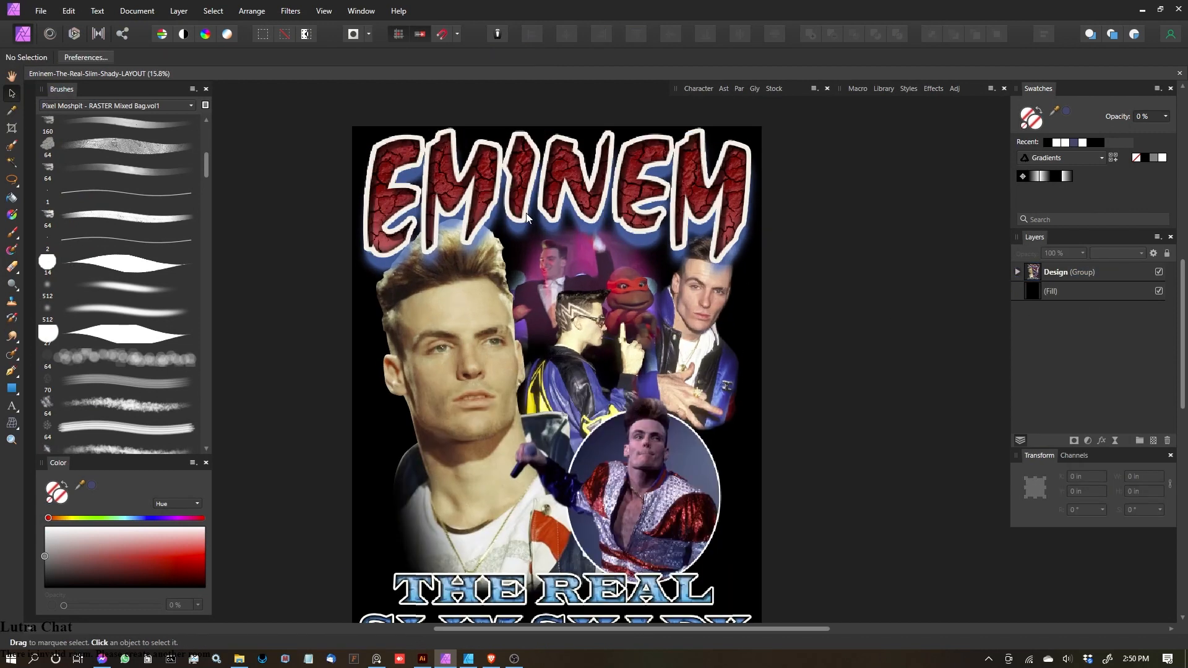
pyautogui.moveTo(646, 379); pyautogui.dragTo(649, 350)
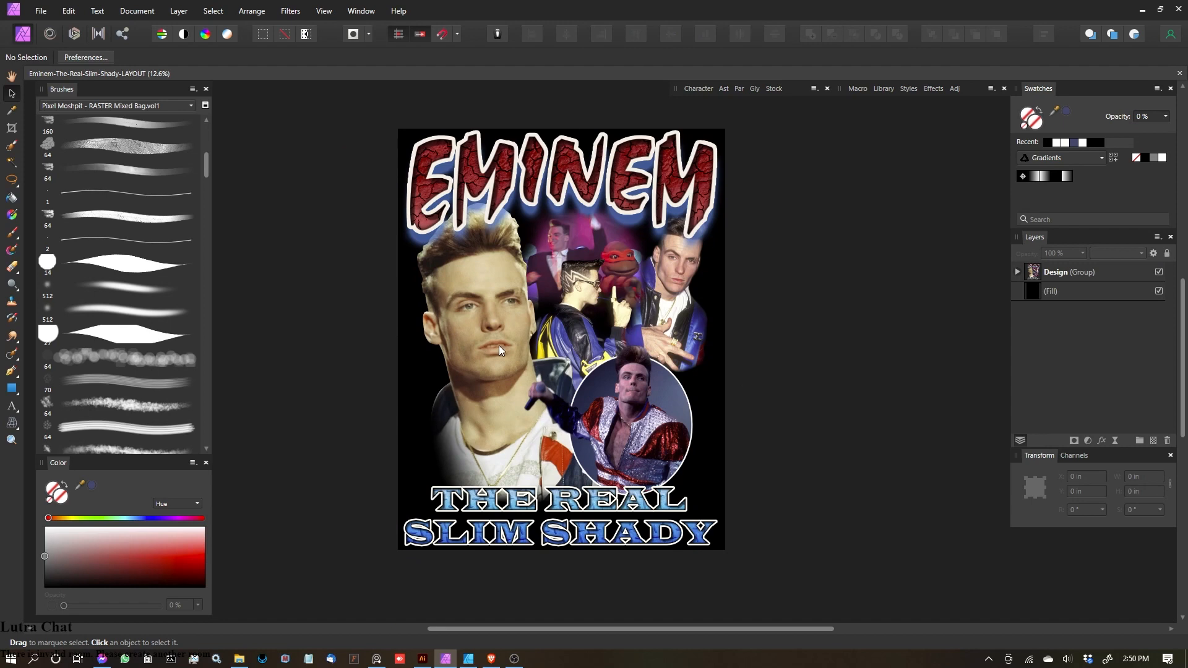
pyautogui.scroll(1, 619, 346)
pyautogui.scroll(-1, 619, 351)
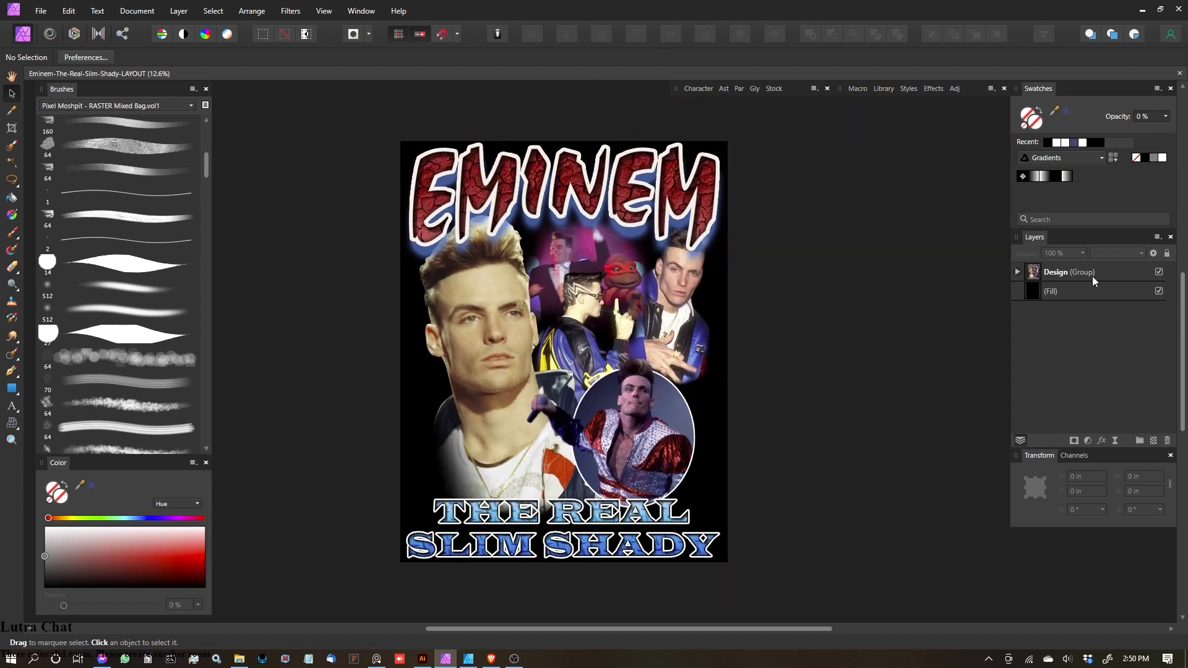
pyautogui.click(1093, 276)
pyautogui.hotkey('ctrl', 'd')
pyautogui.click(1071, 274)
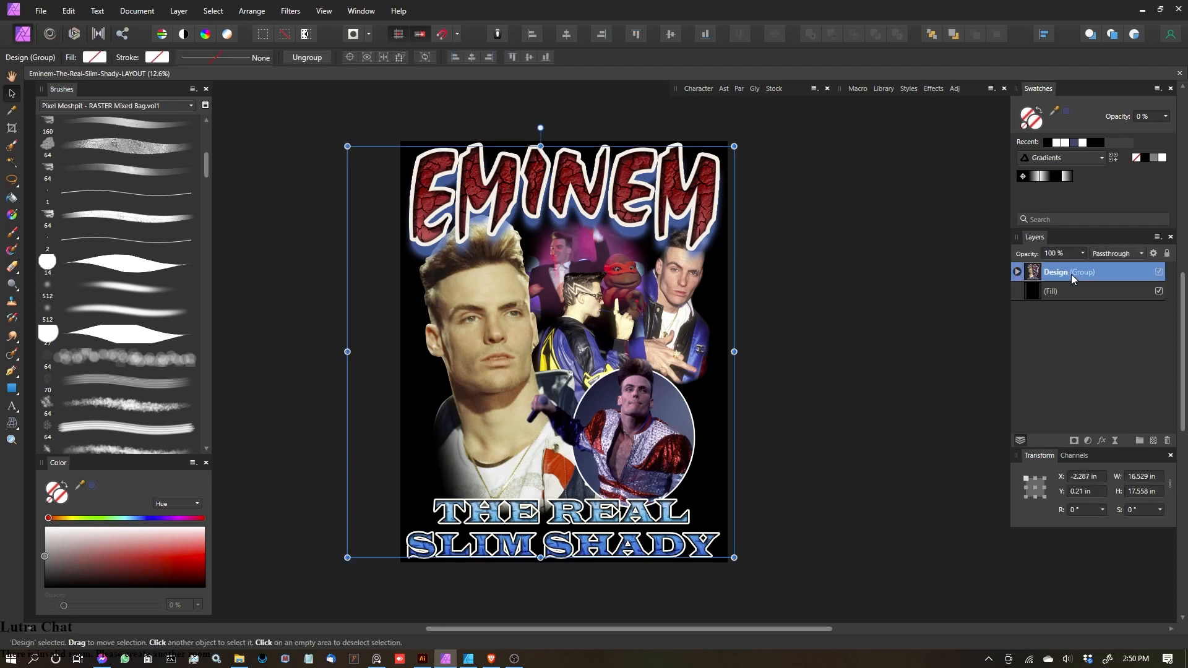
pyautogui.click(824, 316)
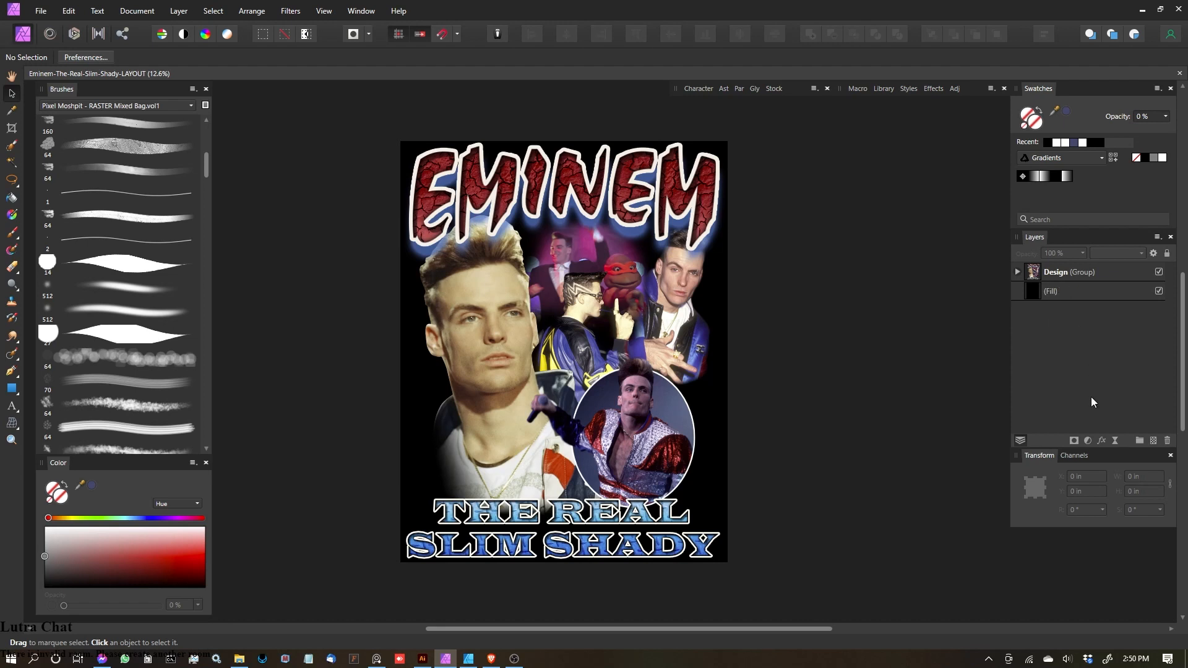
# Step: Add a Selective Color adjustment layer above the Design group
pyautogui.click(1087, 441)
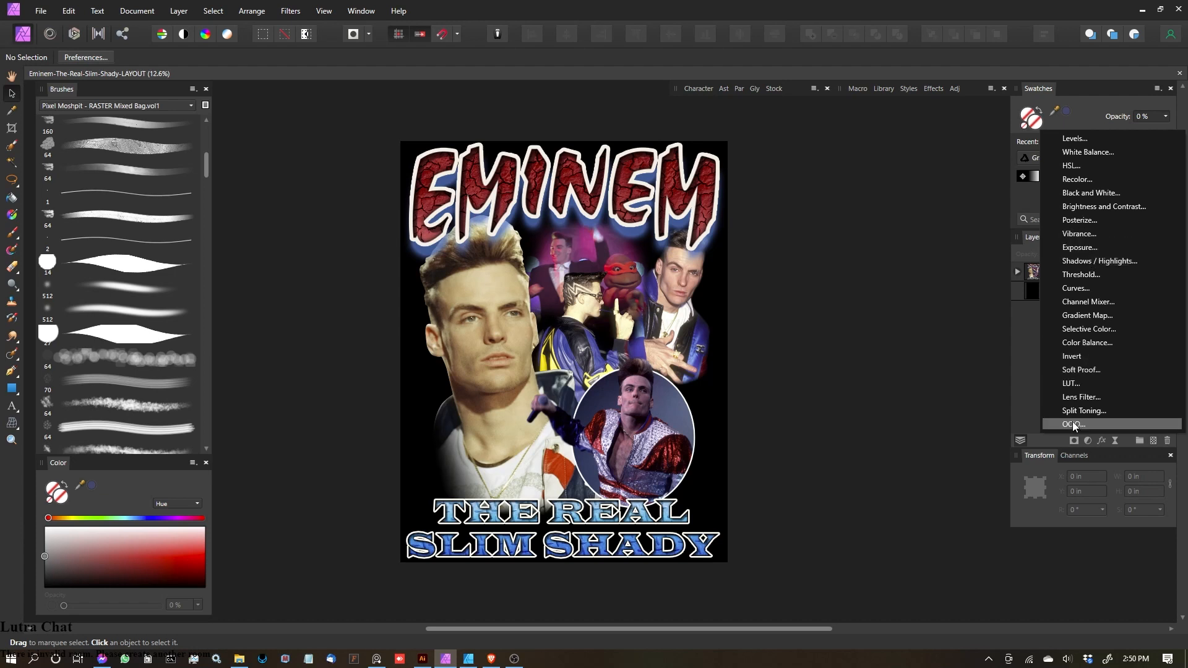
pyautogui.click(1087, 328)
pyautogui.scroll(2, 552, 277)
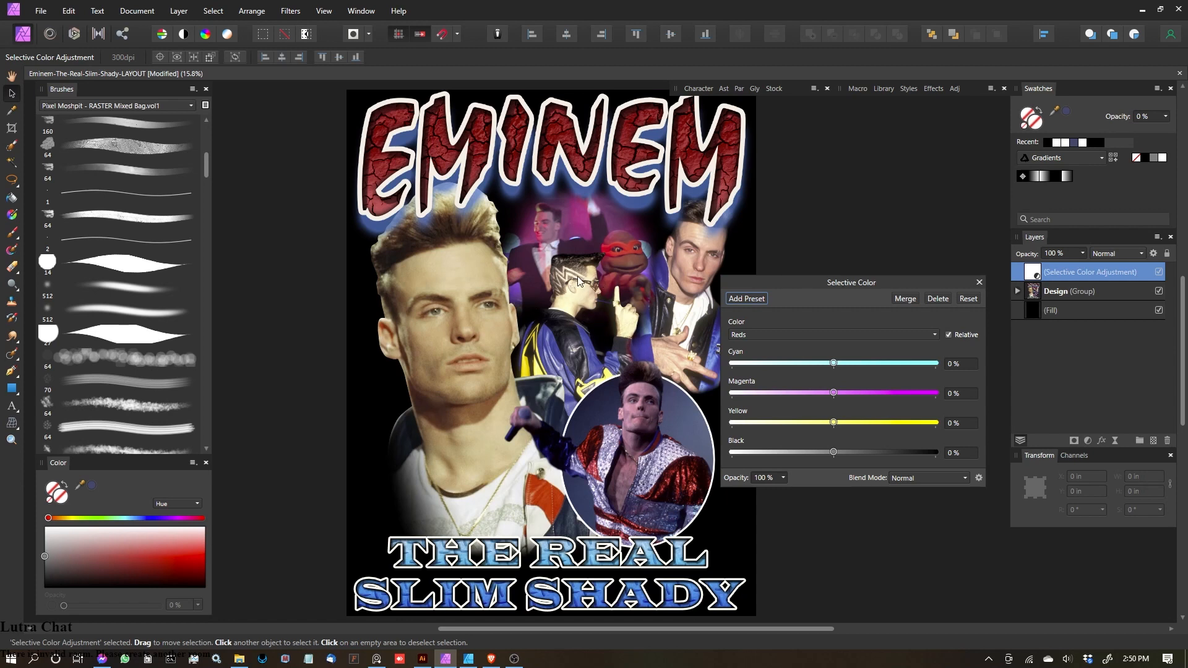
pyautogui.scroll(2, 578, 277)
pyautogui.scroll(-2, 564, 241)
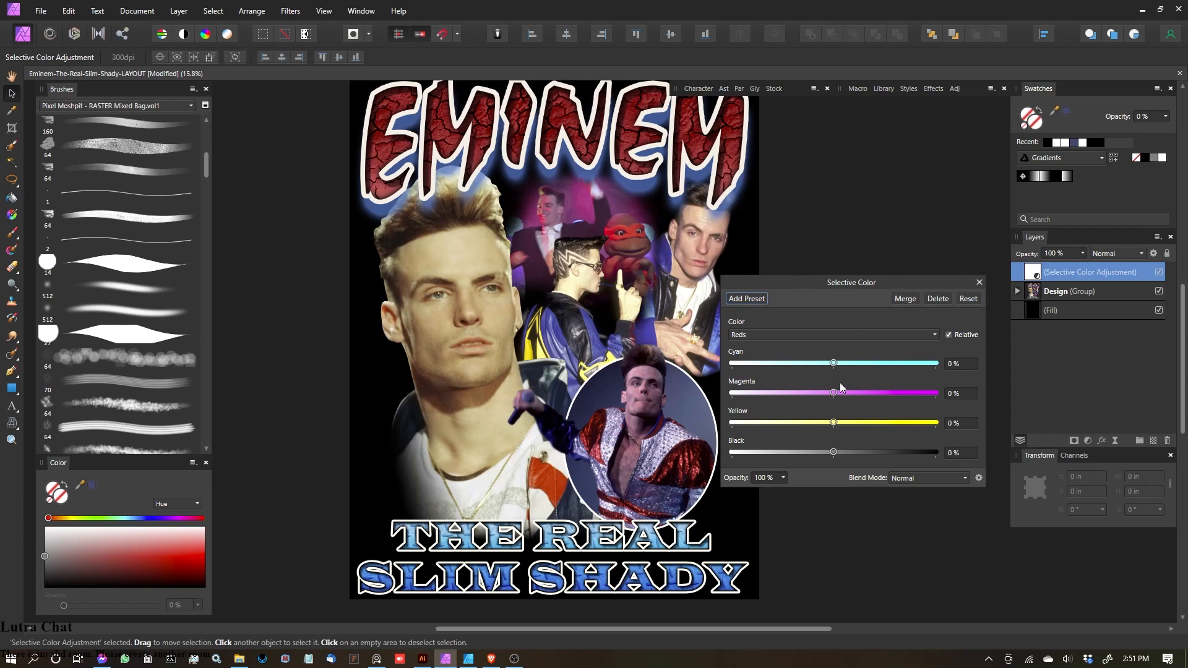
pyautogui.moveTo(624, 303); pyautogui.dragTo(604, 320)
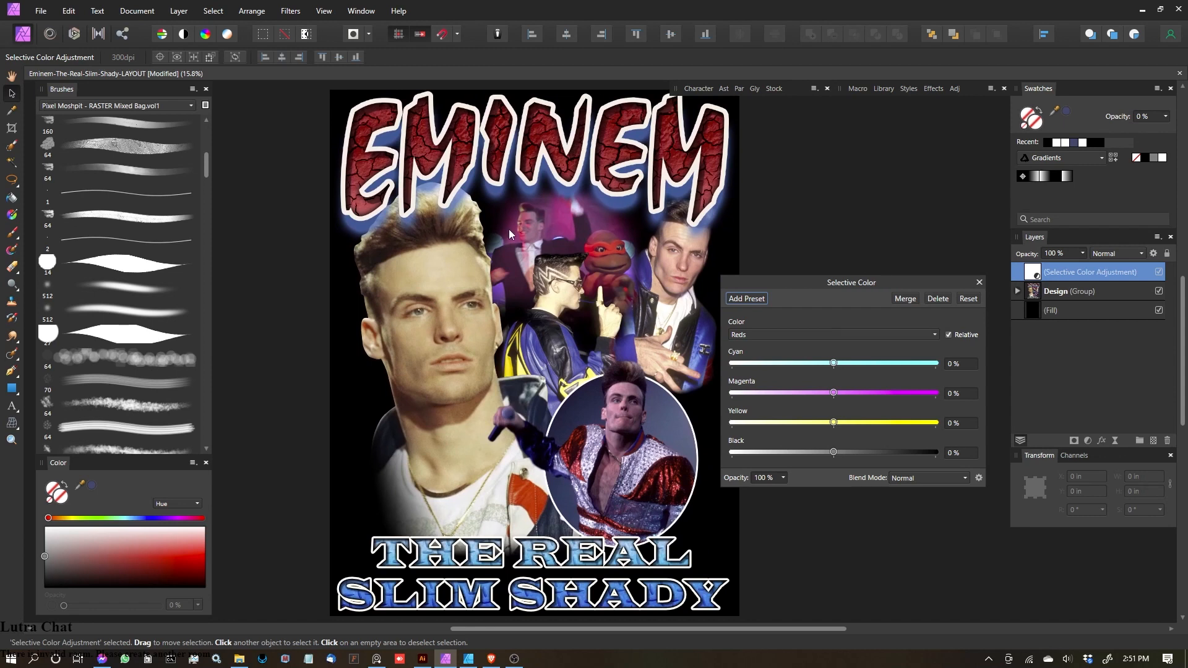
pyautogui.moveTo(550, 264); pyautogui.dragTo(525, 257)
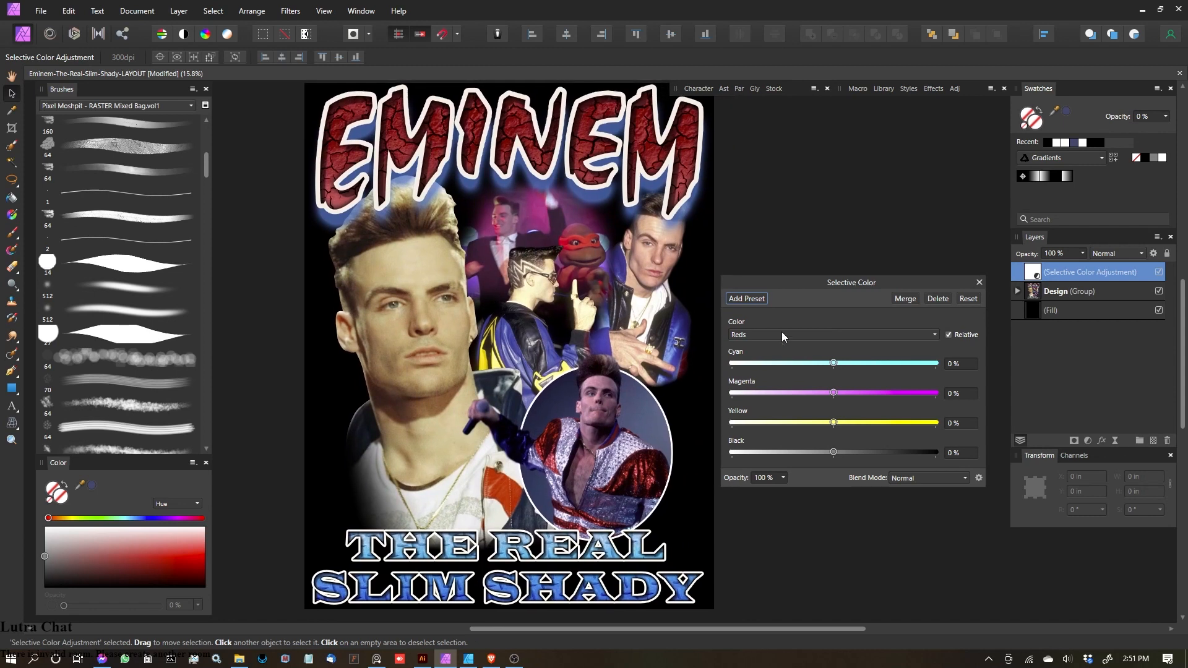
# Step: Adjust the Reds of the Selective Color adjustment: raise cyan, lower magenta, and set yellow to -35% and black to -47%
pyautogui.click(782, 333)
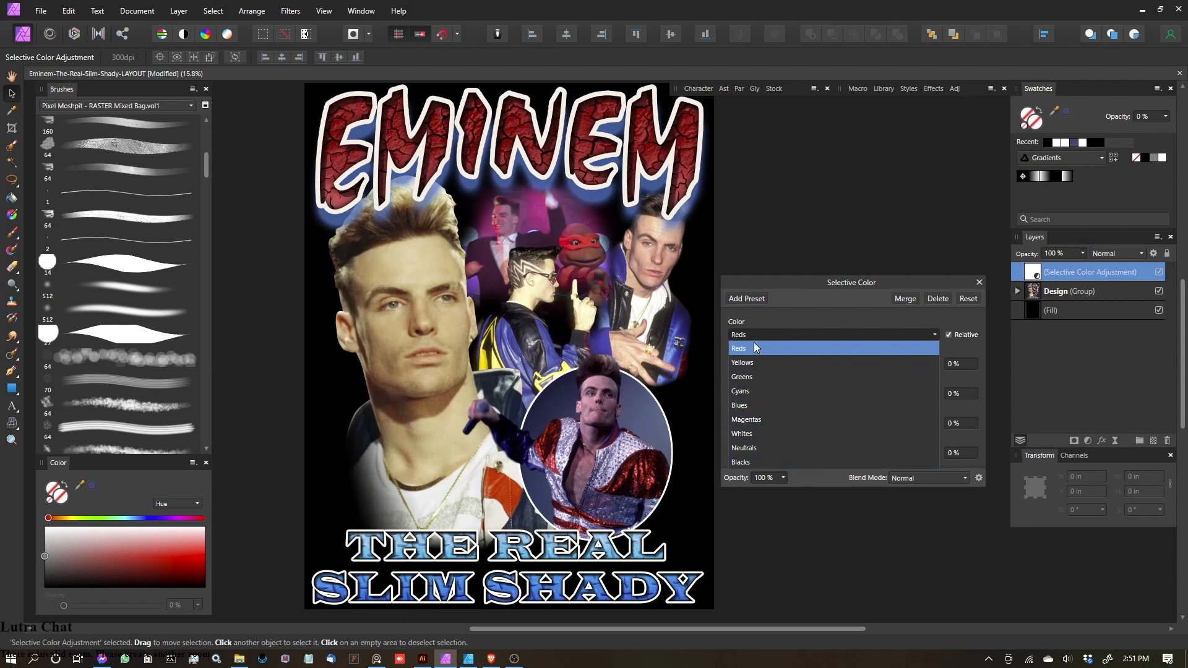
pyautogui.click(786, 348)
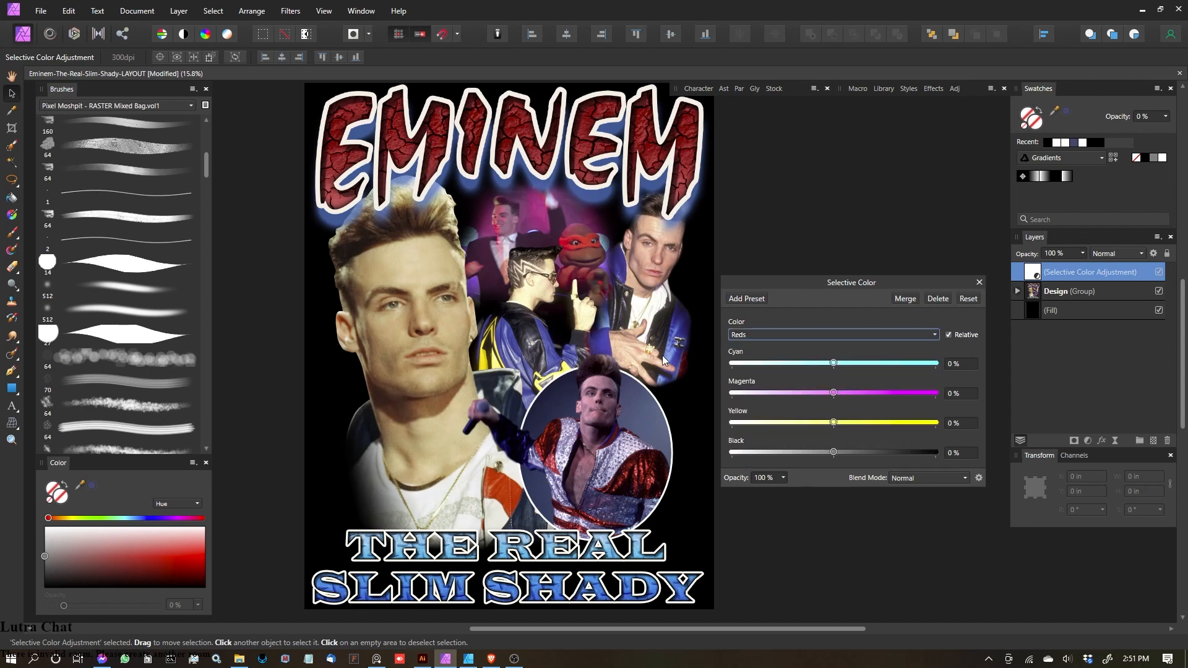
pyautogui.scroll(-2, 406, 330)
pyautogui.scroll(2, 470, 317)
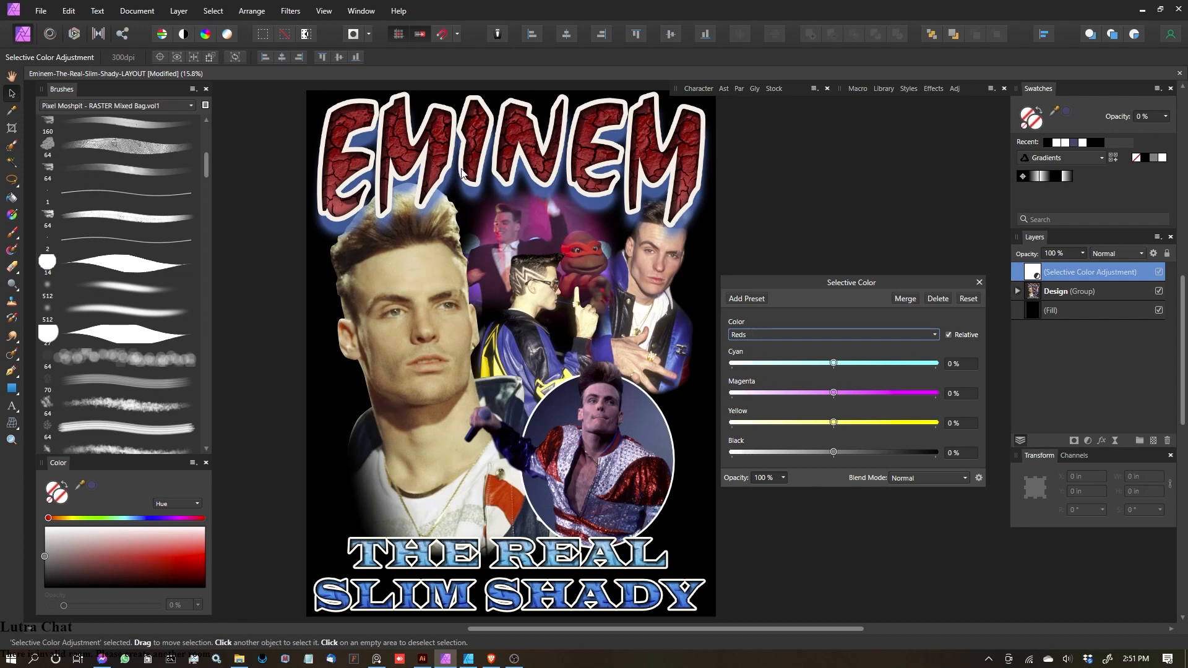
pyautogui.moveTo(833, 361); pyautogui.dragTo(860, 362)
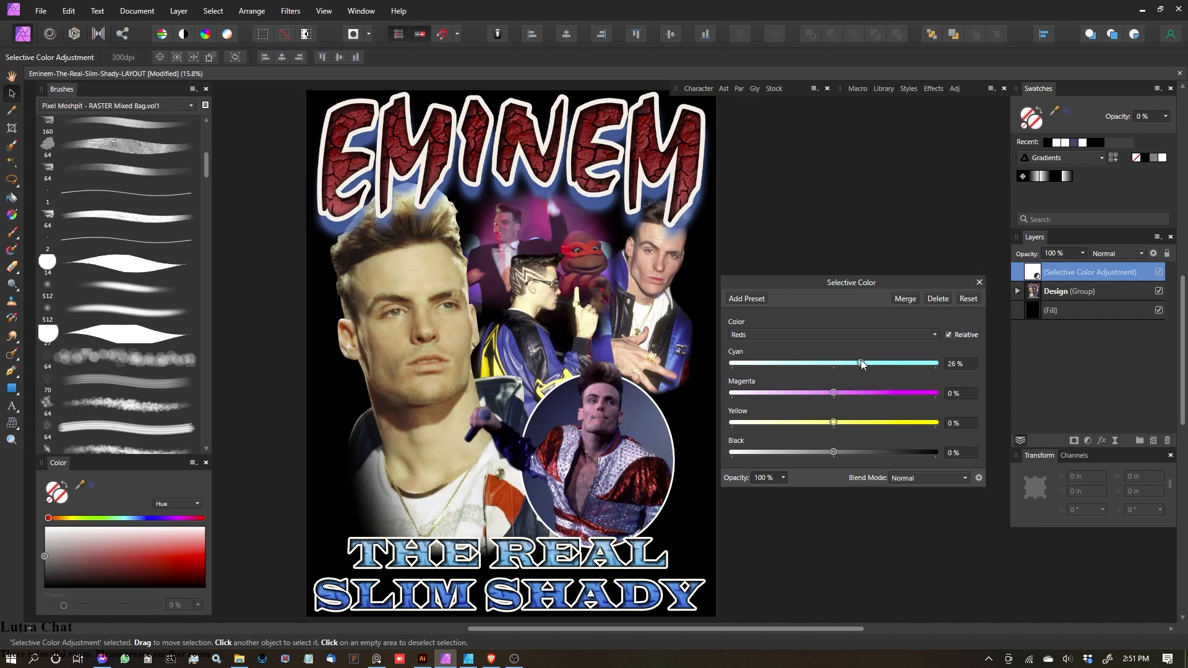
pyautogui.moveTo(834, 422); pyautogui.dragTo(810, 392)
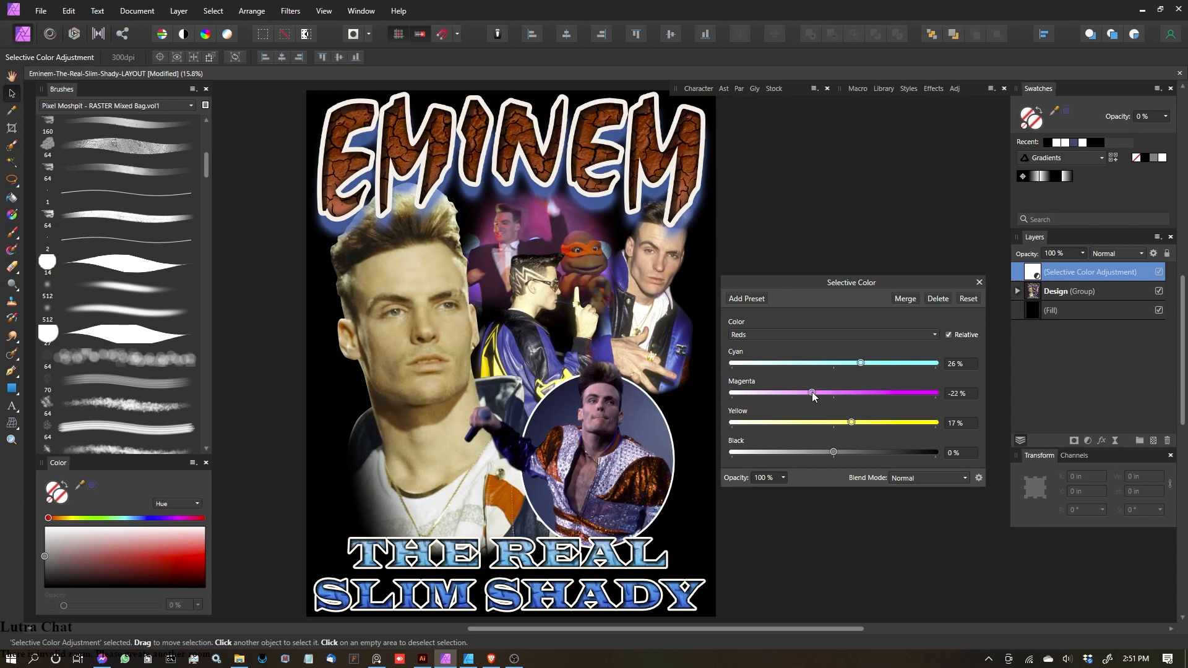
pyautogui.moveTo(832, 452); pyautogui.dragTo(786, 452)
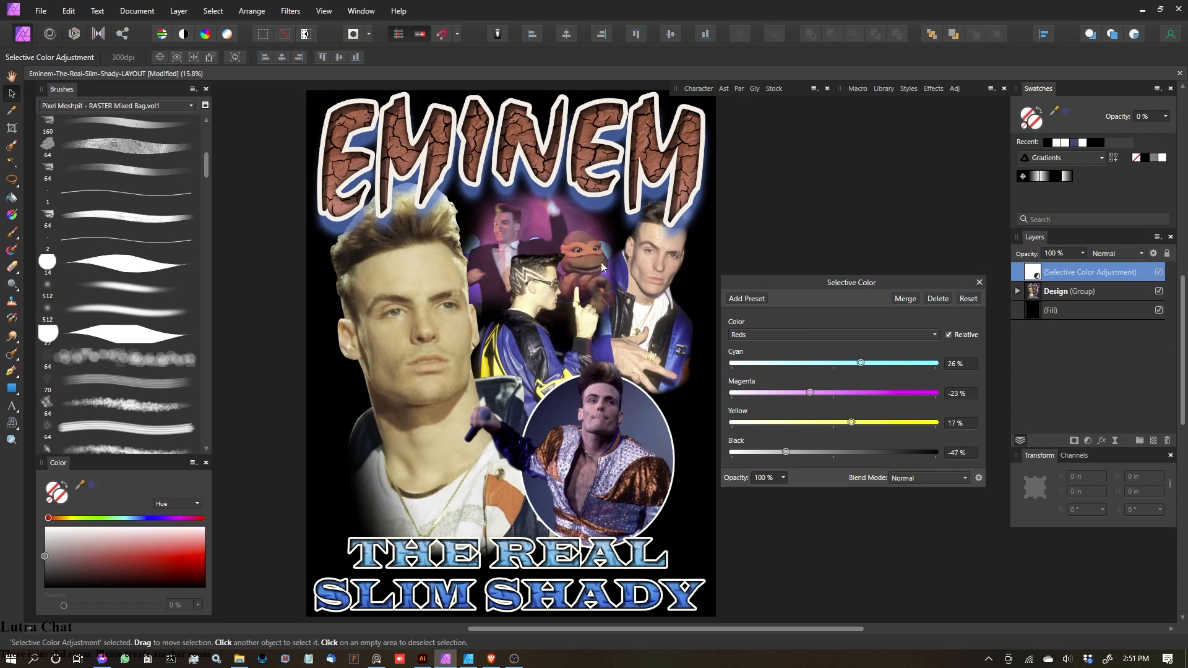
pyautogui.moveTo(850, 424); pyautogui.dragTo(790, 423)
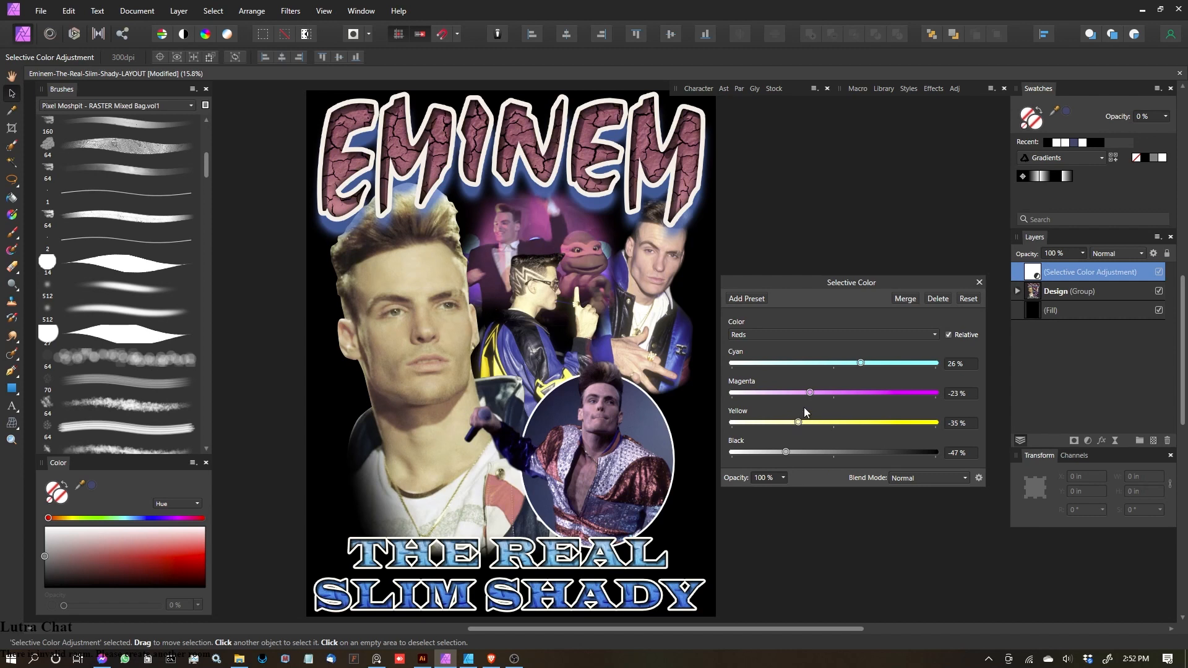
pyautogui.moveTo(813, 393); pyautogui.dragTo(816, 393)
pyautogui.moveTo(856, 362); pyautogui.dragTo(887, 376)
# Step: Adjust the Yellows with cyan at -46%, magenta at 64%, black at 47% and a strongly raised yellow
pyautogui.click(749, 335)
pyautogui.click(753, 362)
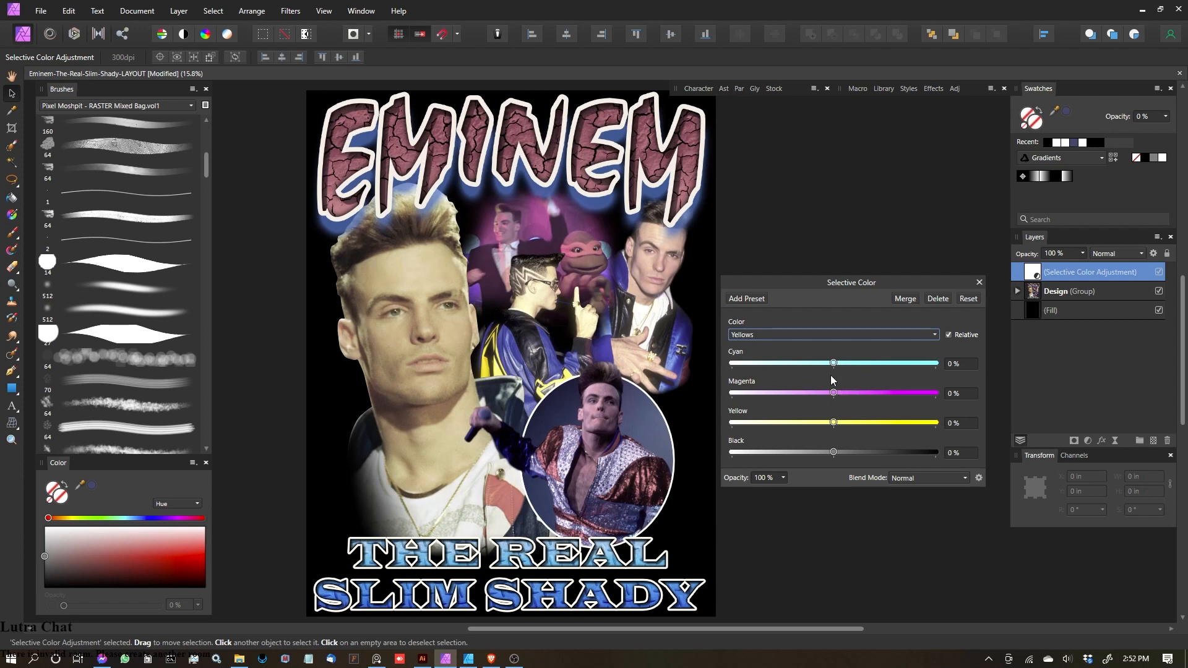
pyautogui.moveTo(834, 453); pyautogui.dragTo(857, 423)
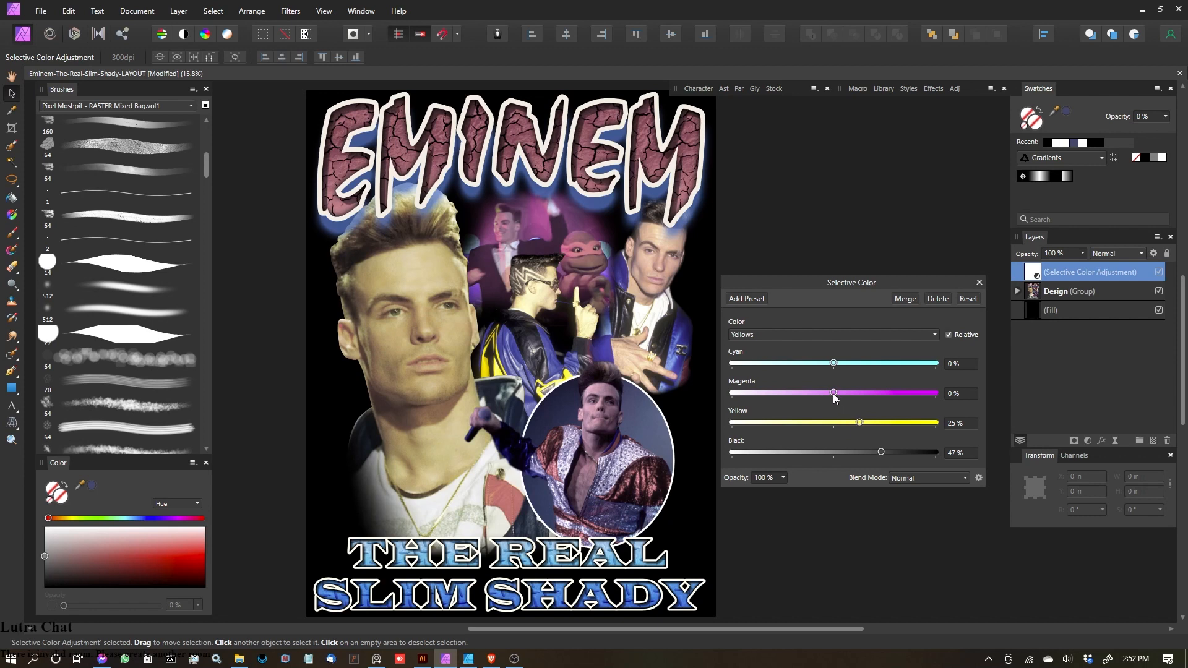
pyautogui.moveTo(848, 398); pyautogui.dragTo(782, 422)
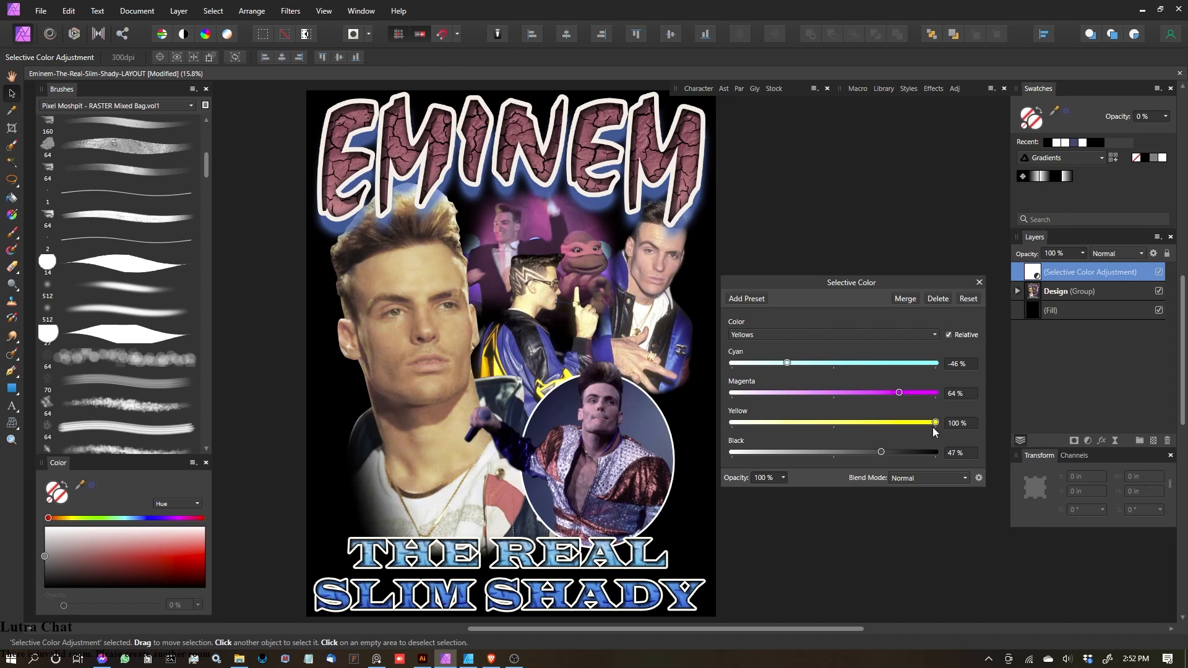
pyautogui.moveTo(893, 429); pyautogui.dragTo(902, 425)
# Step: Try out a different black level for the Greens
pyautogui.click(791, 334)
pyautogui.click(756, 377)
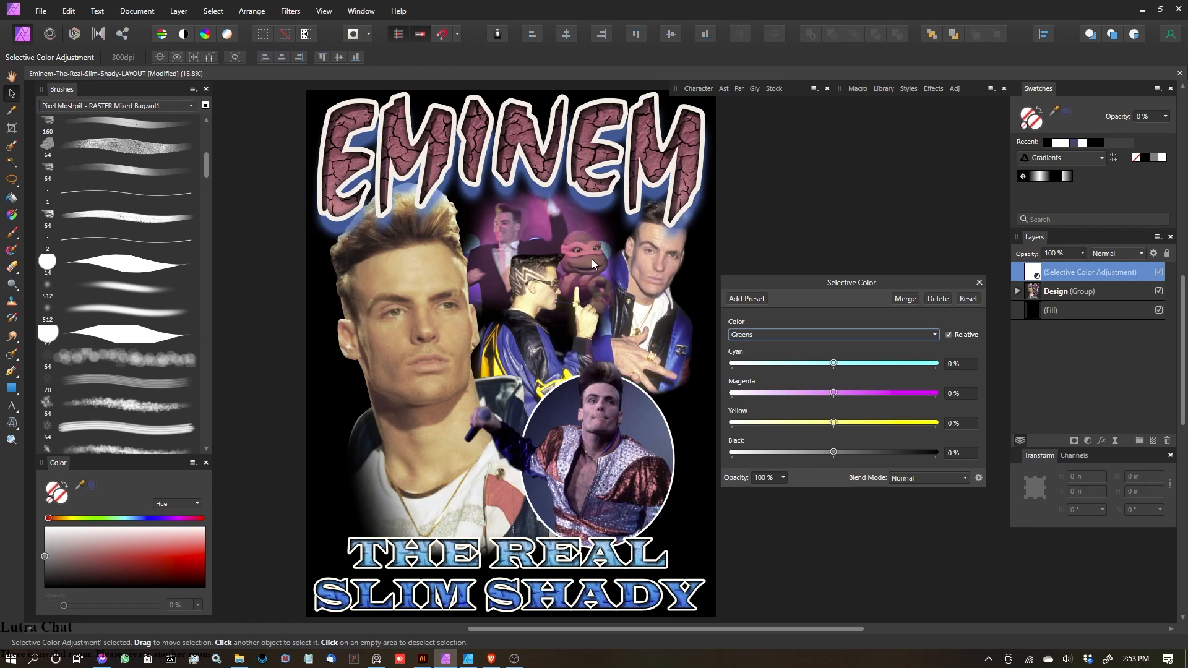
pyautogui.moveTo(834, 452)
pyautogui.mouseDown()
pyautogui.moveTo(866, 454)
pyautogui.moveTo(745, 455)
pyautogui.moveTo(834, 458)
pyautogui.mouseUp()
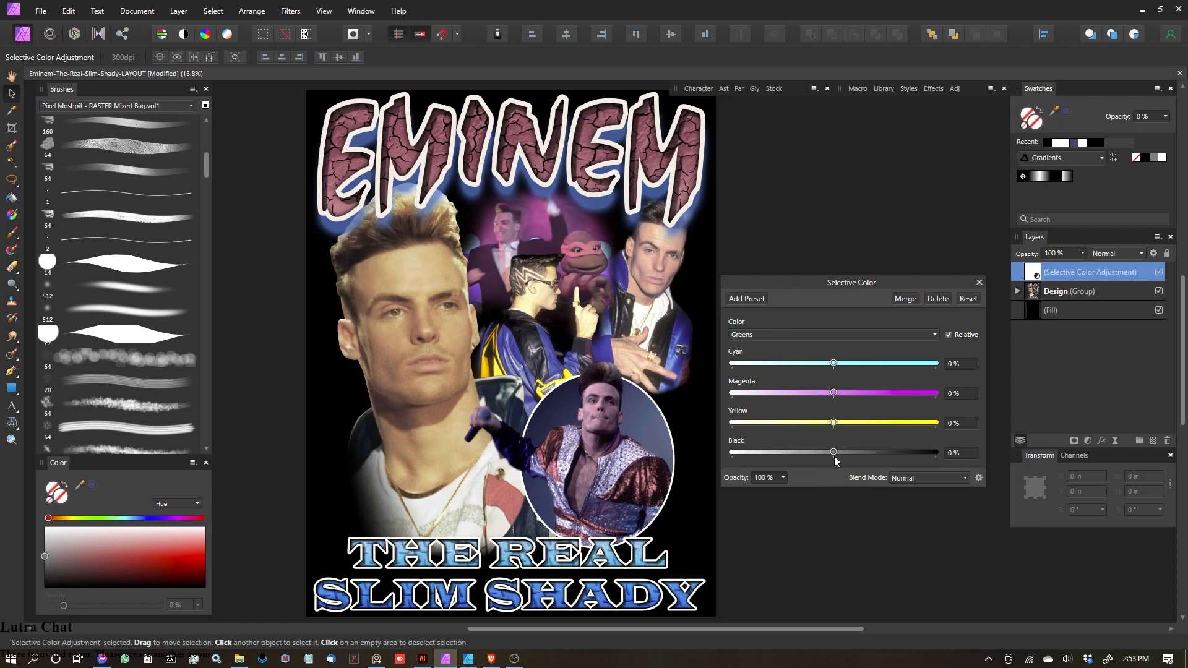
# Step: Adjust the Cyans to -33% cyan, -34% magenta, -10% yellow and -50% black
pyautogui.click(805, 334)
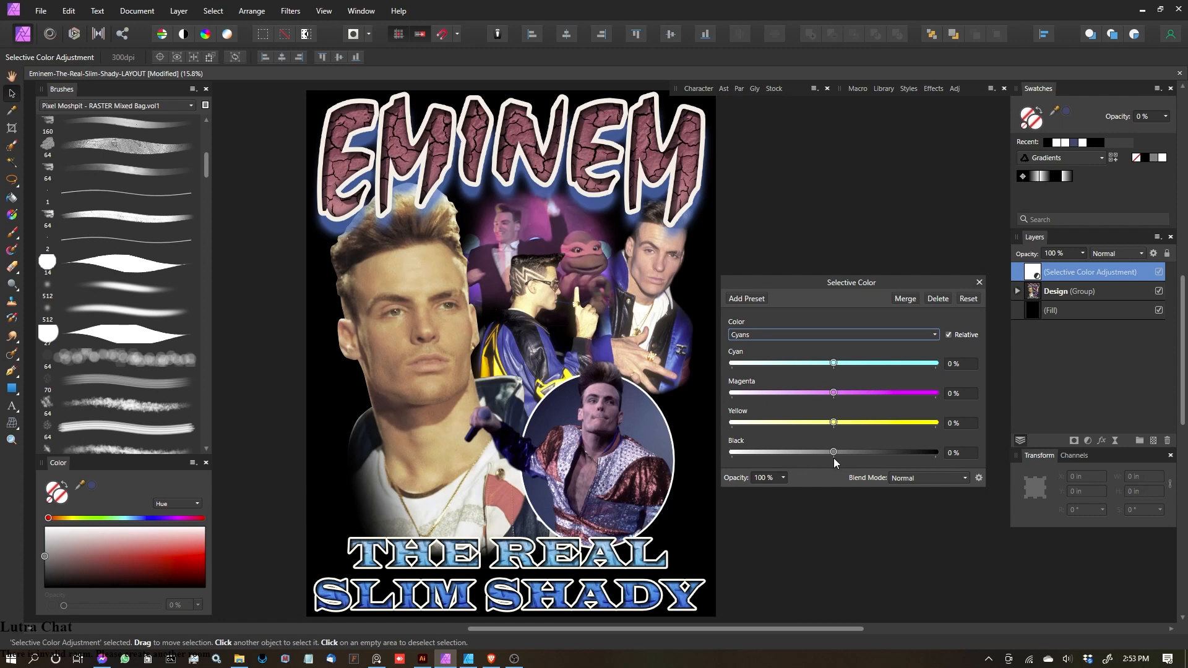
pyautogui.moveTo(833, 453)
pyautogui.mouseDown()
pyautogui.moveTo(918, 444)
pyautogui.moveTo(757, 443)
pyautogui.moveTo(833, 451)
pyautogui.mouseUp()
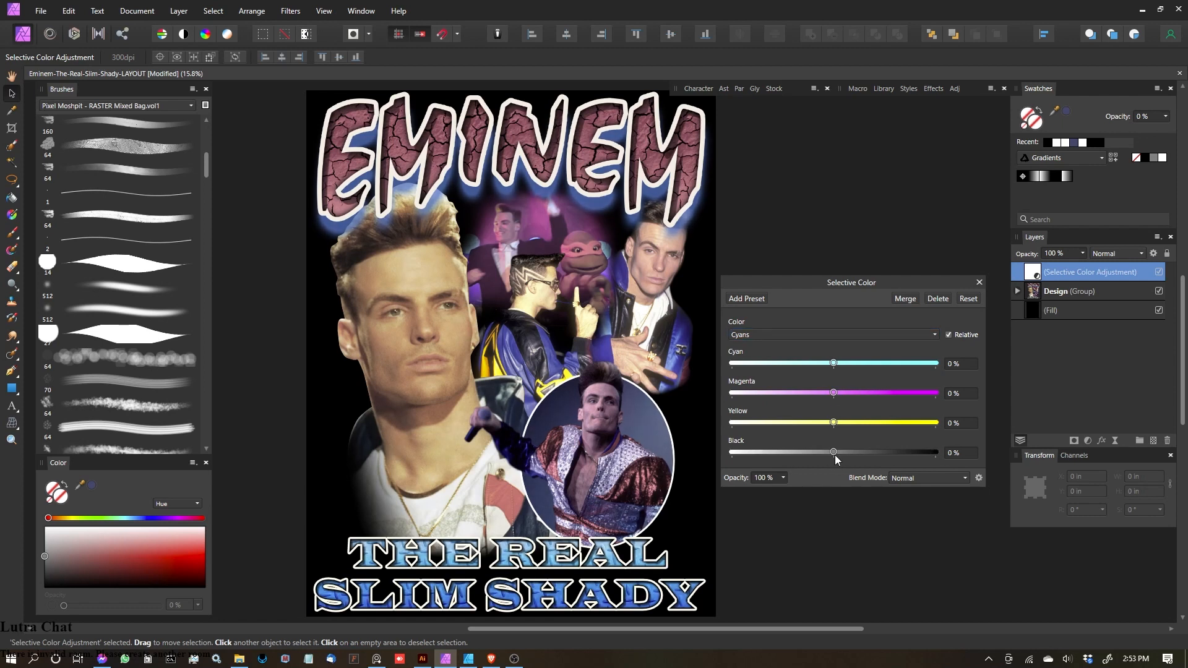
pyautogui.moveTo(833, 455); pyautogui.dragTo(782, 455)
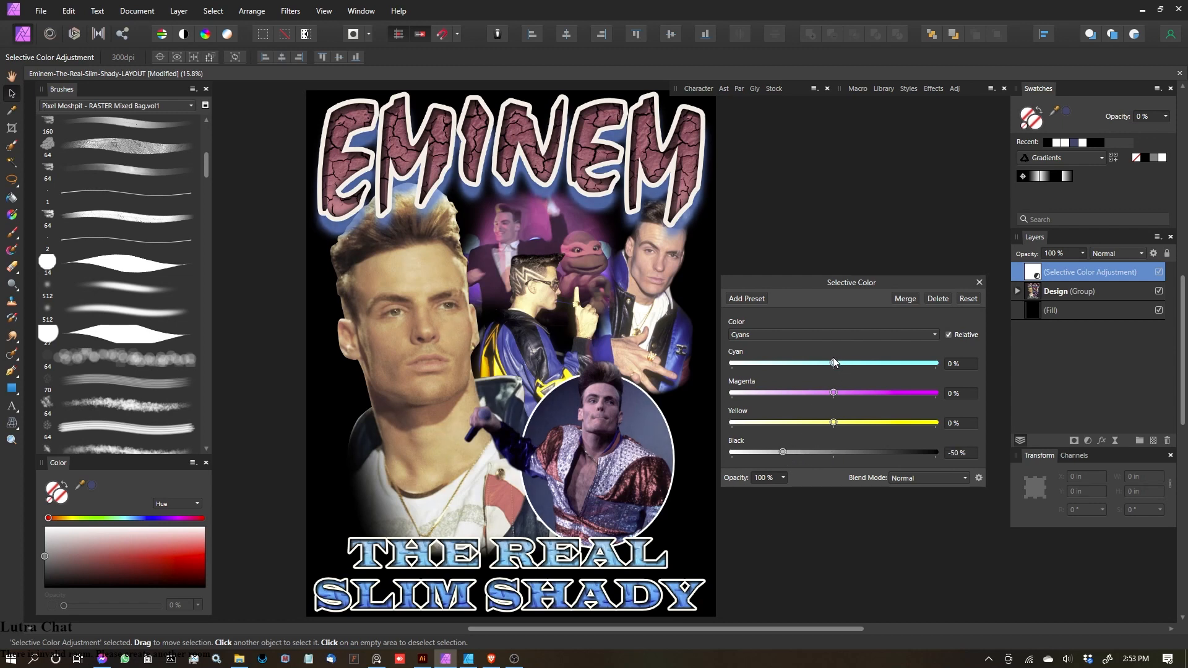
pyautogui.moveTo(834, 396); pyautogui.dragTo(799, 396)
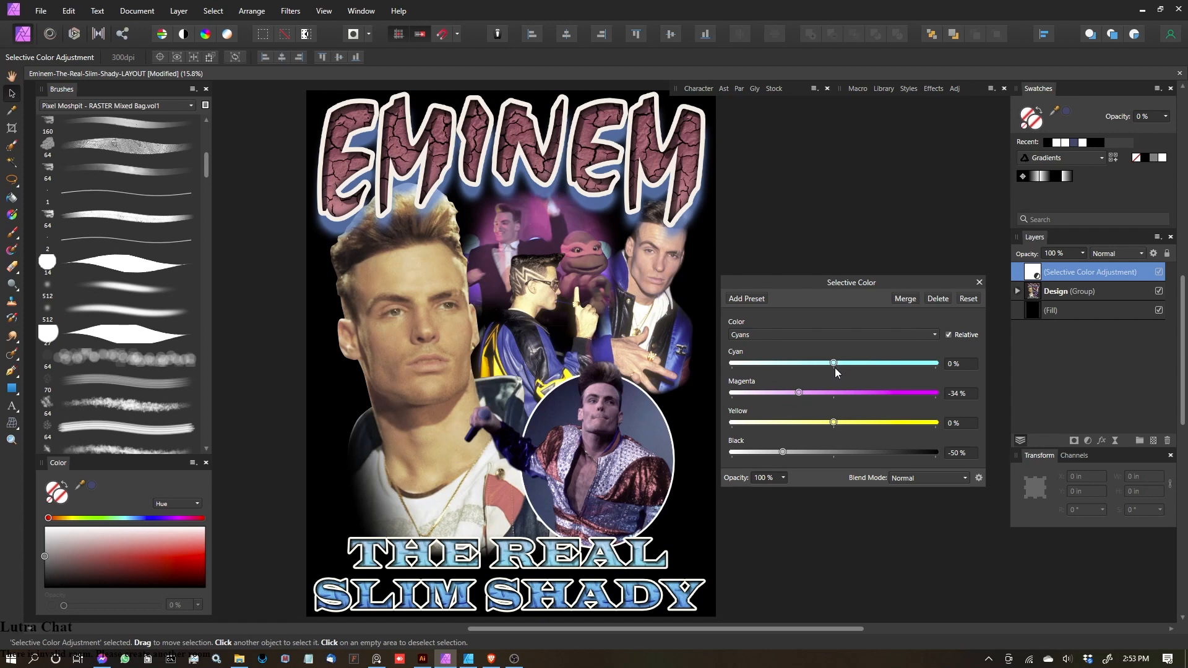
pyautogui.moveTo(834, 362); pyautogui.dragTo(801, 366)
pyautogui.moveTo(834, 423)
pyautogui.mouseDown()
pyautogui.moveTo(890, 422)
pyautogui.moveTo(812, 423)
pyautogui.mouseUp()
pyautogui.scroll(8, 536, 579)
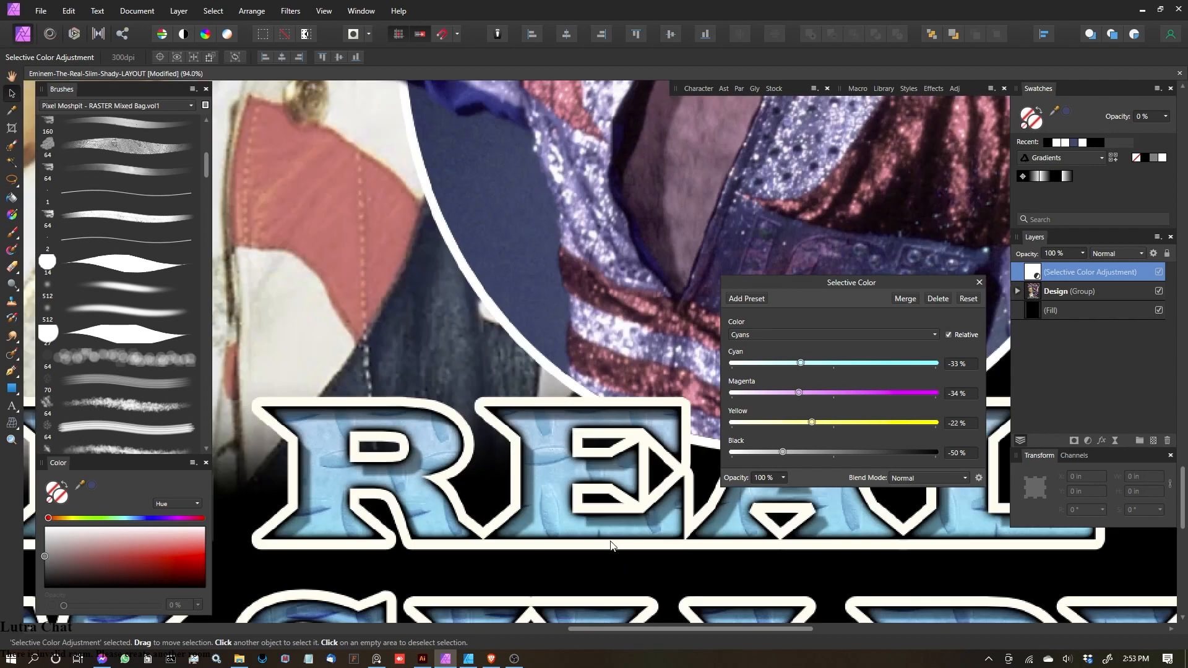
pyautogui.moveTo(812, 422); pyautogui.dragTo(985, 425)
pyautogui.scroll(-8, 399, 474)
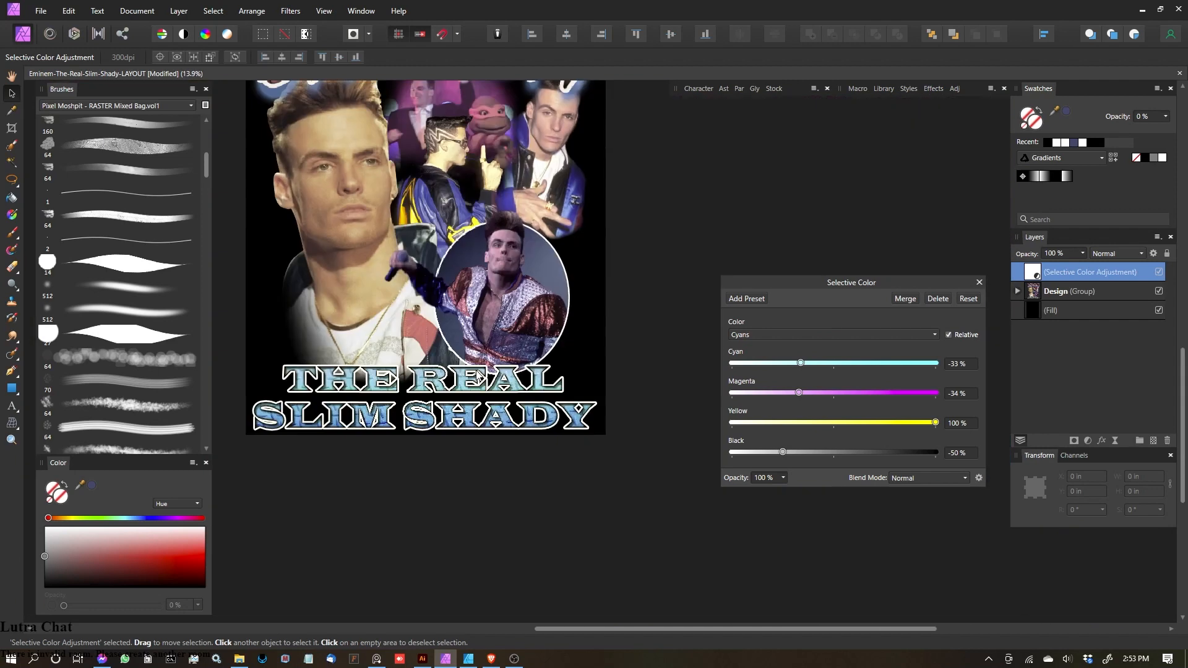
pyautogui.moveTo(935, 423); pyautogui.dragTo(823, 422)
# Step: Adjust the Blues to 16% cyan, -57% magenta, 34% yellow and 11% black
pyautogui.scroll(2, 586, 370)
pyautogui.scroll(-1, 585, 369)
pyautogui.moveTo(580, 365); pyautogui.dragTo(587, 424)
pyautogui.click(777, 334)
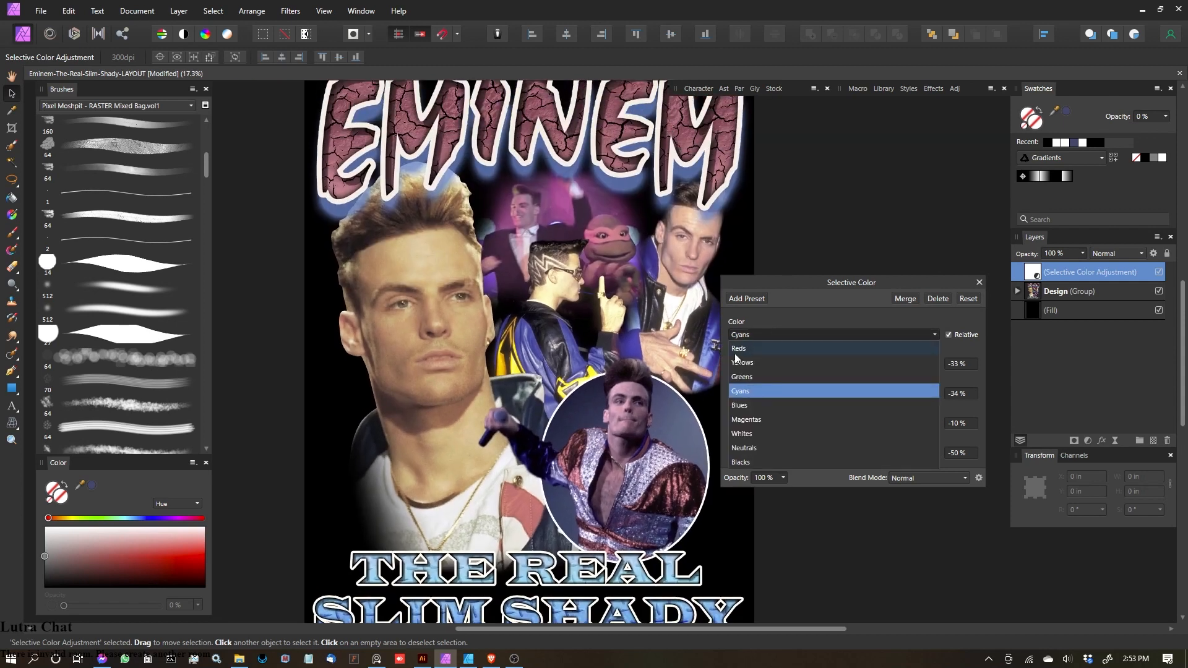
pyautogui.click(745, 406)
pyautogui.scroll(-1, 503, 389)
pyautogui.moveTo(504, 388); pyautogui.dragTo(567, 410)
pyautogui.moveTo(851, 455); pyautogui.dragTo(876, 423)
pyautogui.moveTo(833, 363); pyautogui.dragTo(805, 364)
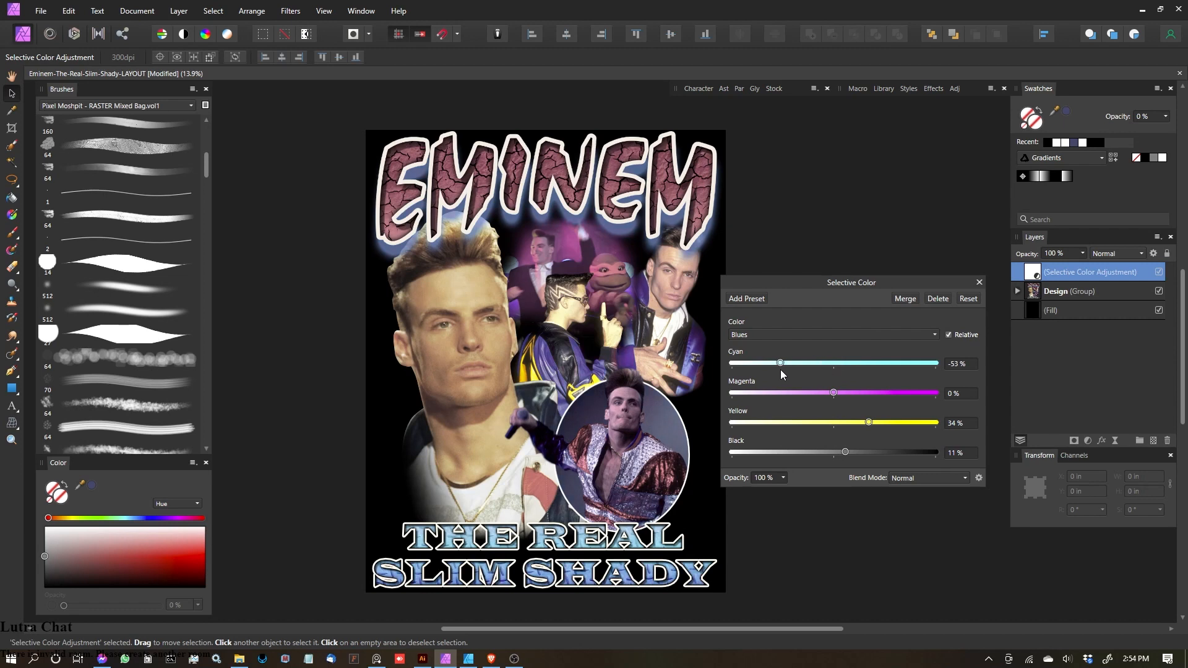
pyautogui.moveTo(780, 369)
pyautogui.mouseDown()
pyautogui.moveTo(863, 373)
pyautogui.moveTo(808, 370)
pyautogui.moveTo(849, 372)
pyautogui.moveTo(775, 391)
pyautogui.mouseUp()
pyautogui.scroll(2, 544, 349)
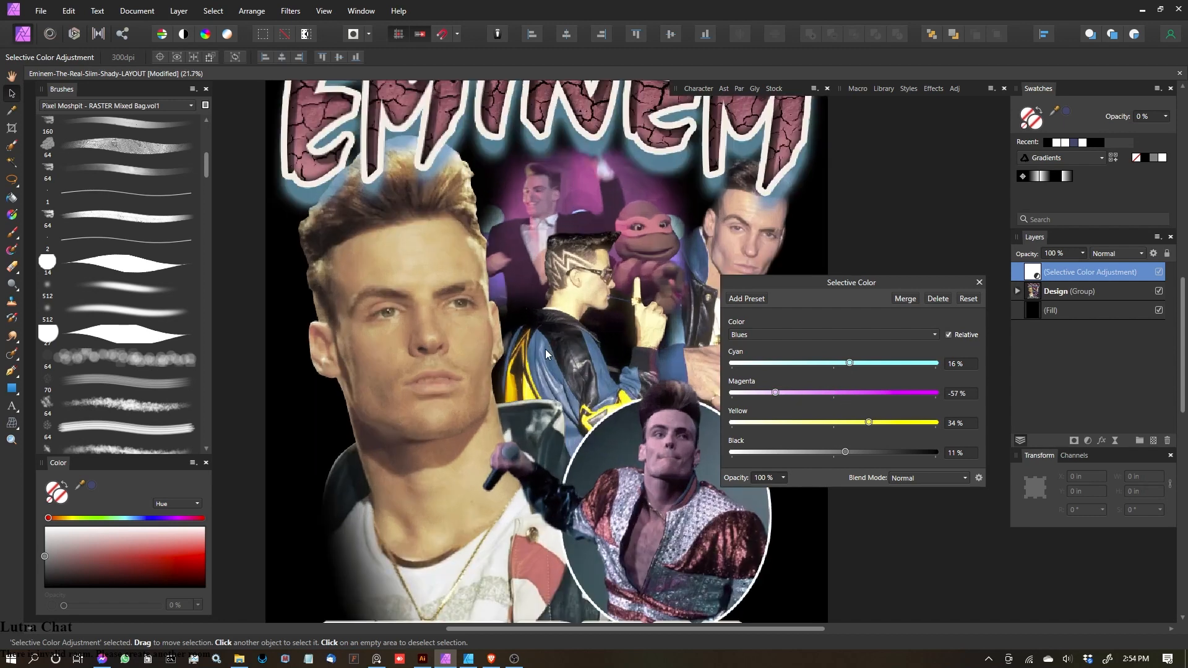
pyautogui.scroll(-1, 556, 375)
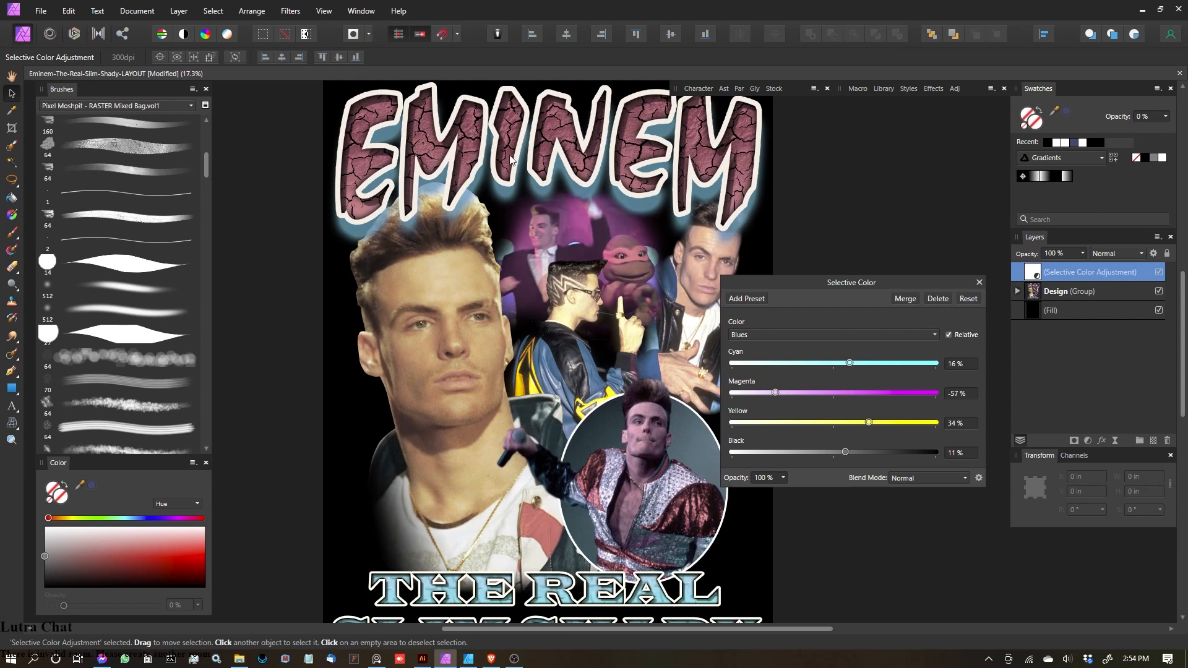
# Step: Set the magenta of the Blues to -48% in the Selective Color adjustment and check the poster
pyautogui.scroll(-1, 530, 235)
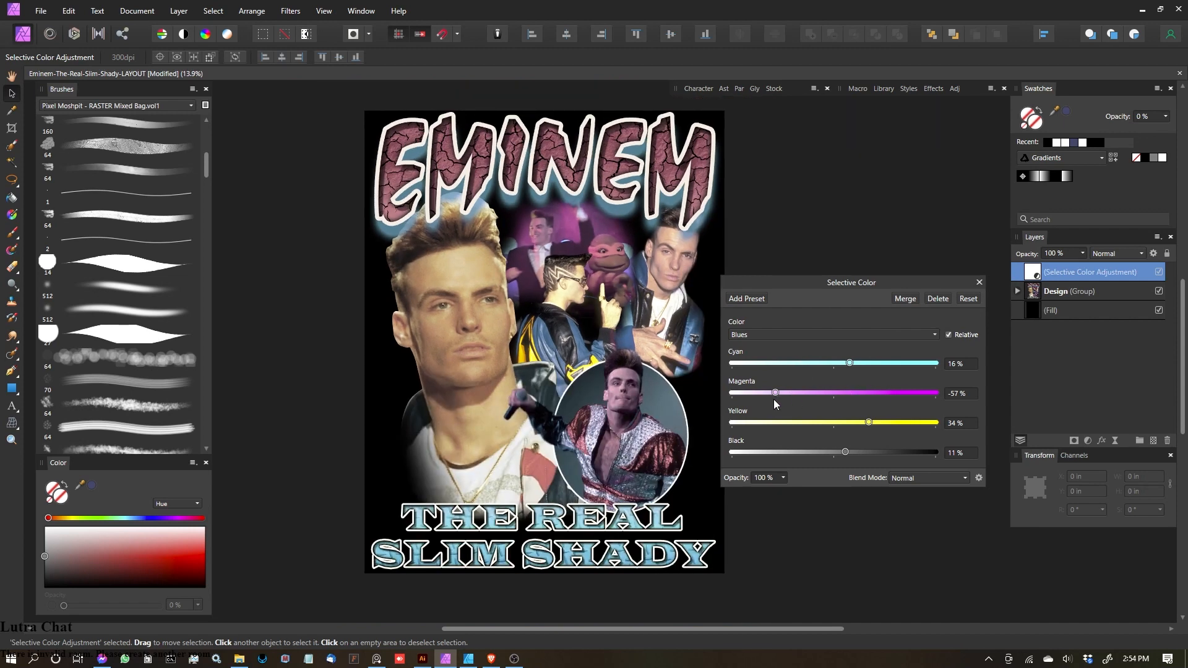
pyautogui.moveTo(776, 392)
pyautogui.mouseDown()
pyautogui.moveTo(826, 392)
pyautogui.moveTo(785, 388)
pyautogui.mouseUp()
pyautogui.scroll(2, 634, 399)
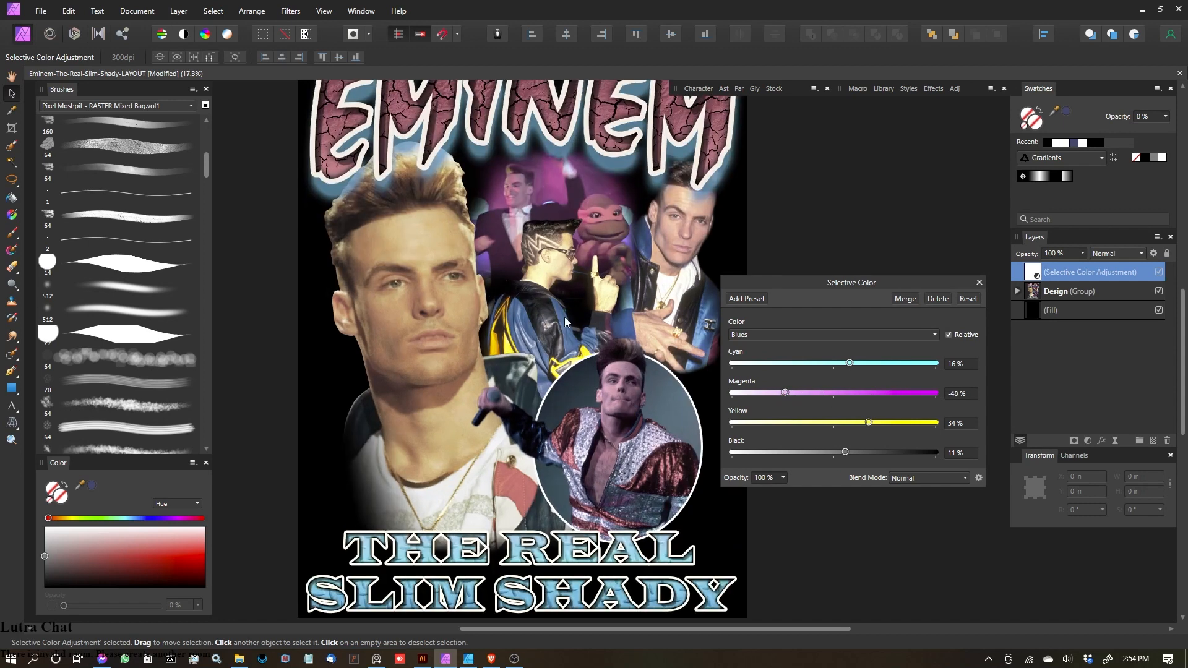
pyautogui.scroll(-2, 572, 310)
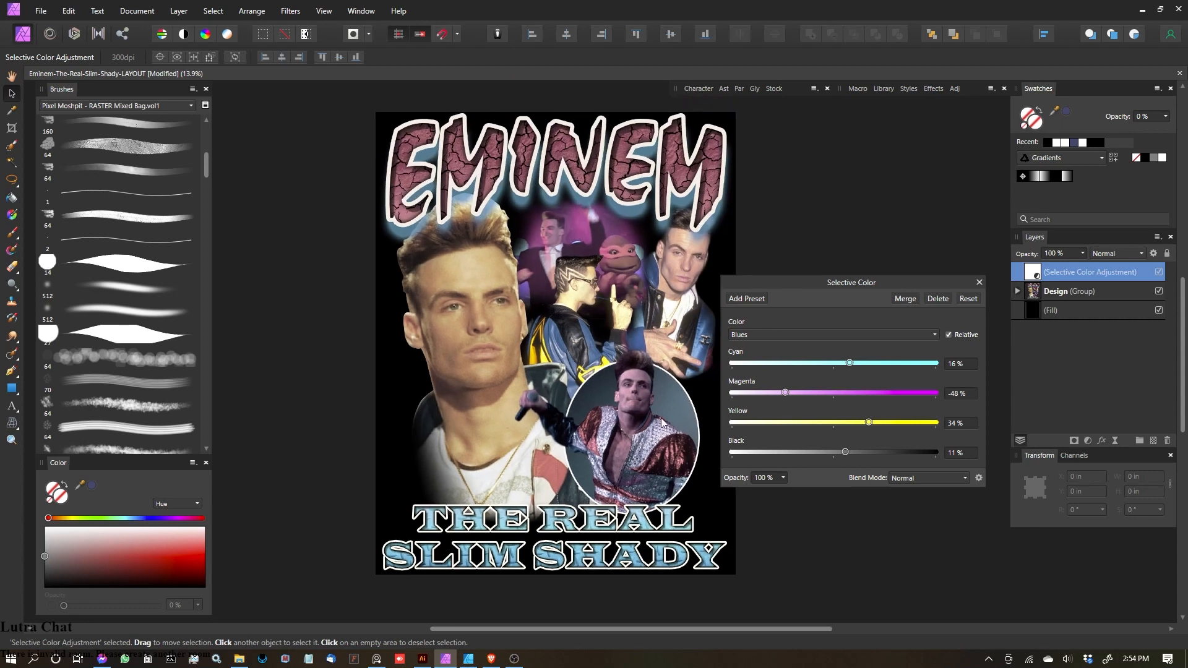
# Step: Adjust the Magentas to 47% cyan, -45% magenta, 78% yellow and 18% black
pyautogui.click(834, 335)
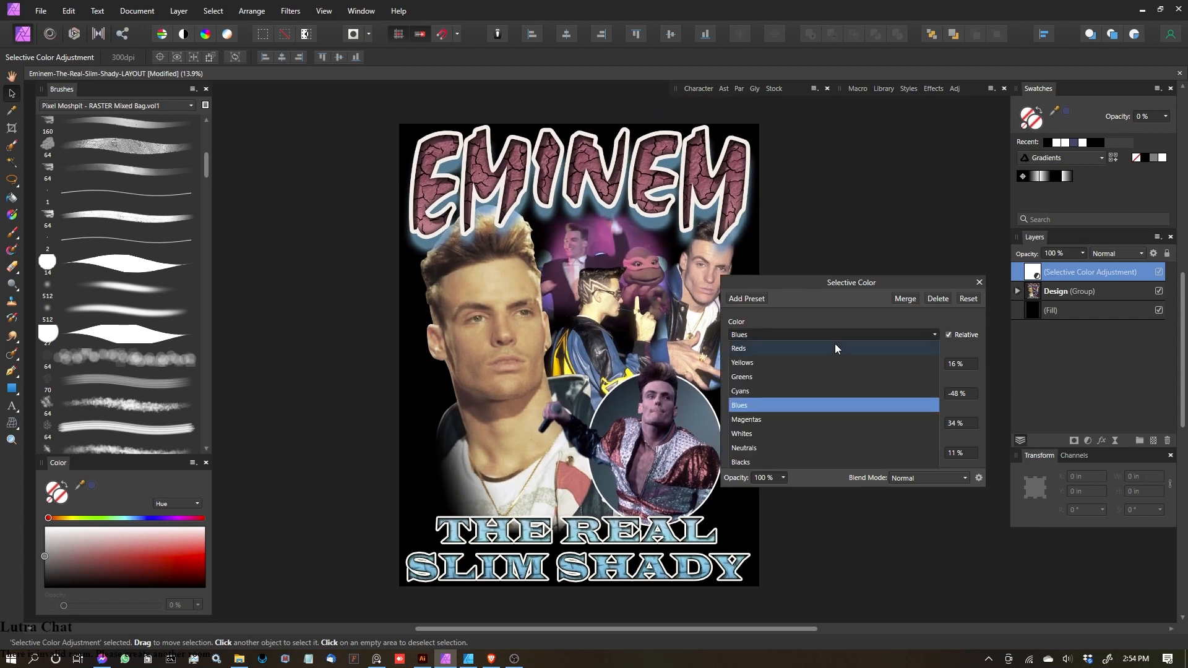
pyautogui.click(748, 418)
pyautogui.moveTo(834, 452)
pyautogui.mouseDown()
pyautogui.moveTo(855, 453)
pyautogui.moveTo(785, 456)
pyautogui.moveTo(883, 454)
pyautogui.moveTo(812, 455)
pyautogui.moveTo(852, 454)
pyautogui.mouseUp()
pyautogui.moveTo(834, 393); pyautogui.dragTo(883, 366)
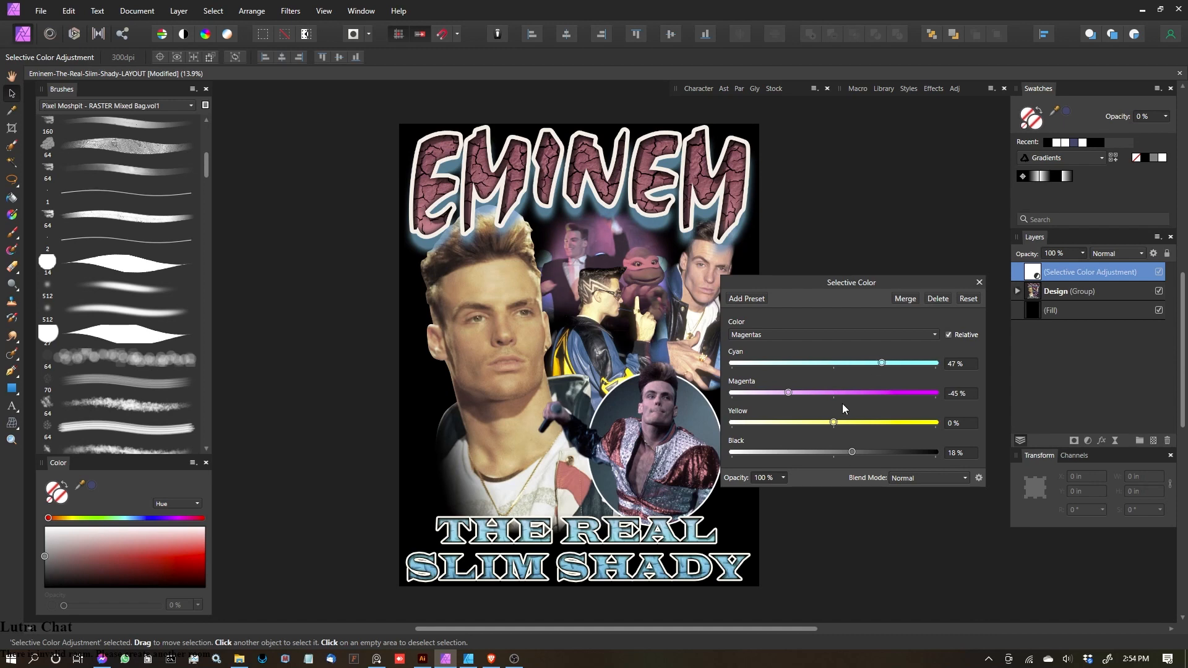
pyautogui.moveTo(850, 423); pyautogui.dragTo(912, 423)
pyautogui.scroll(1, 611, 250)
pyautogui.scroll(-1, 563, 213)
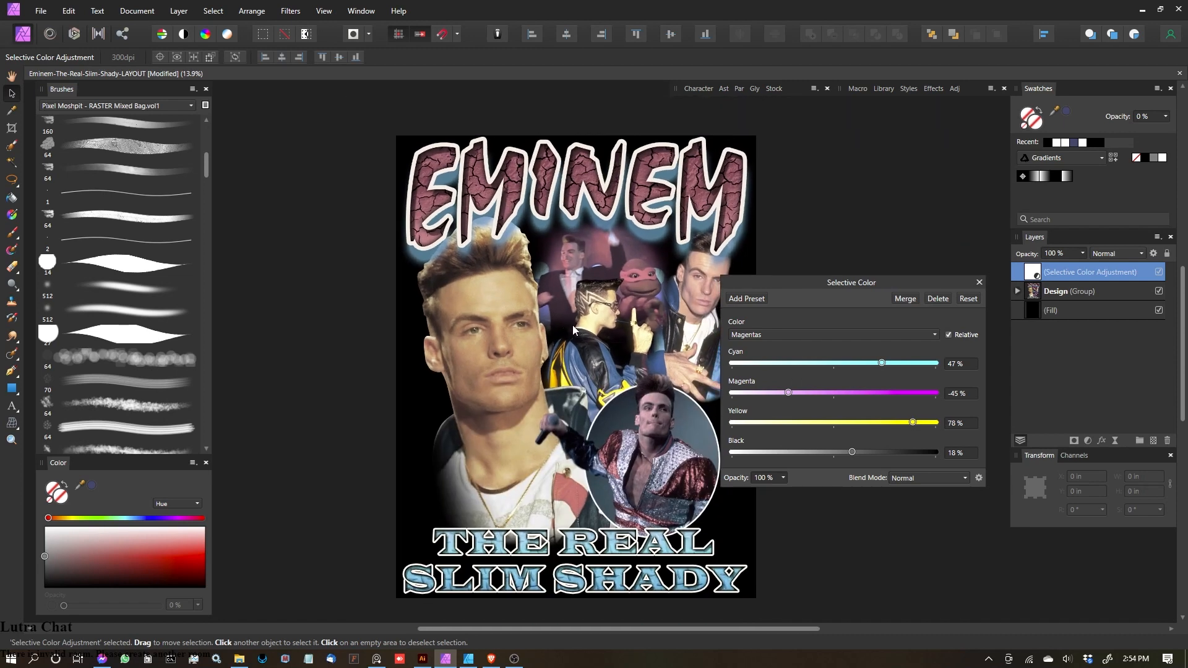
# Step: Raise the black level of the Whites to 71% and inspect the effect on the portraits
pyautogui.click(764, 334)
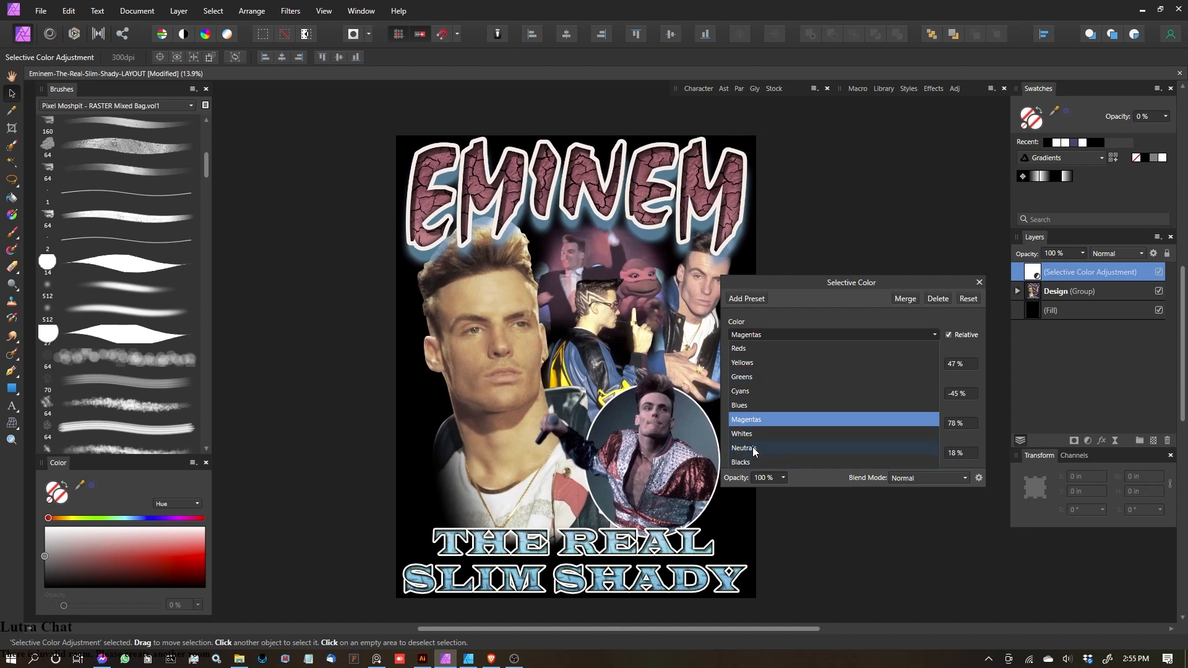
pyautogui.click(749, 433)
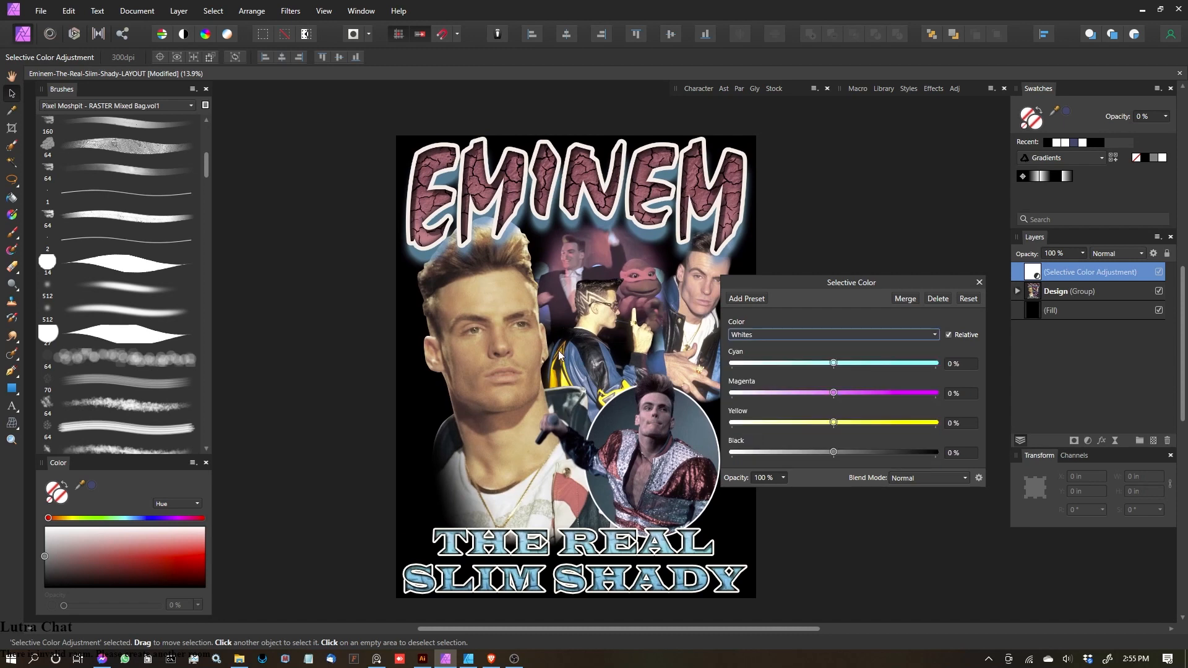
pyautogui.scroll(1, 568, 342)
pyautogui.scroll(-1, 573, 304)
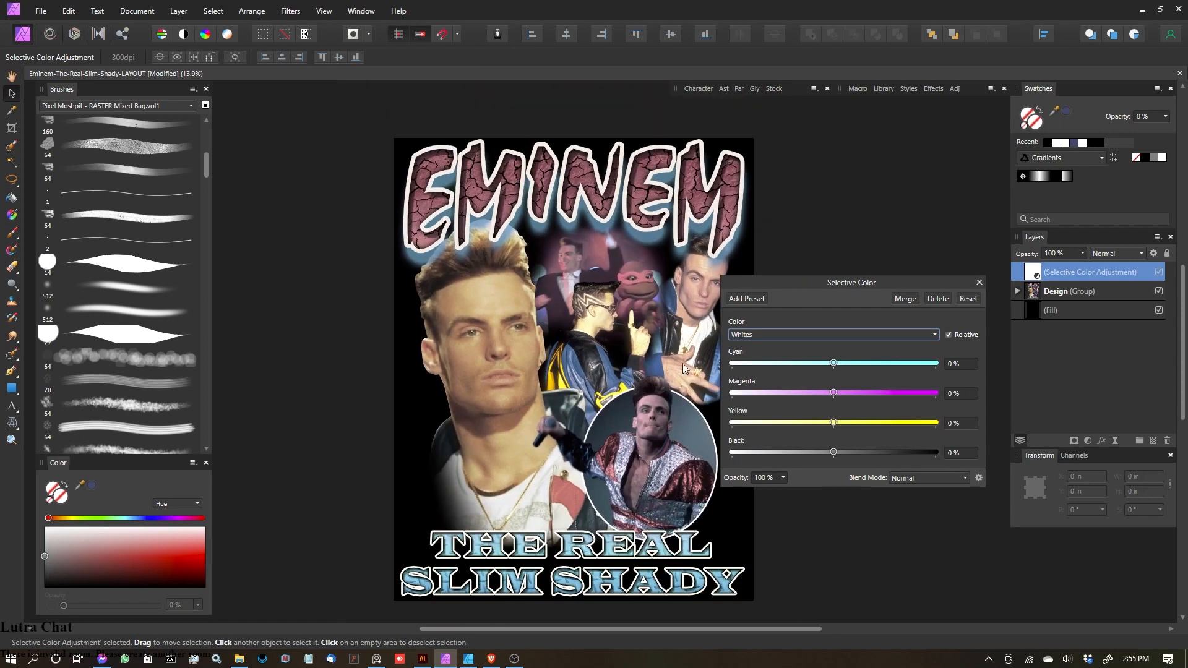
pyautogui.moveTo(833, 452); pyautogui.dragTo(901, 436)
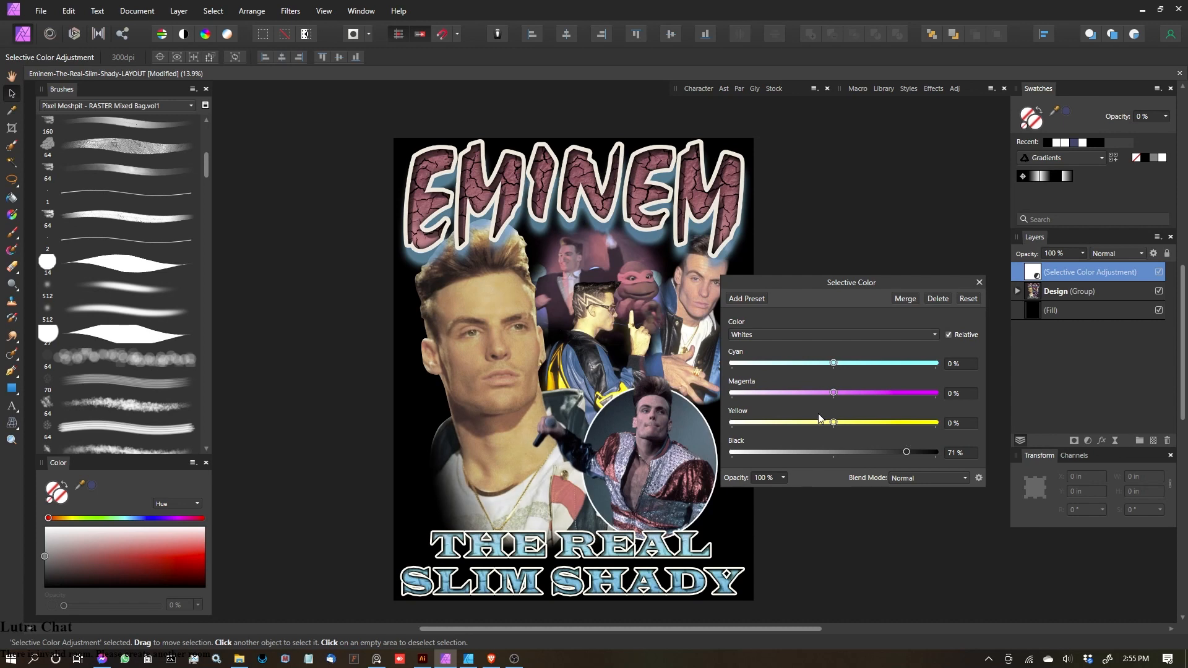
pyautogui.scroll(3, 520, 283)
pyautogui.scroll(-3, 463, 314)
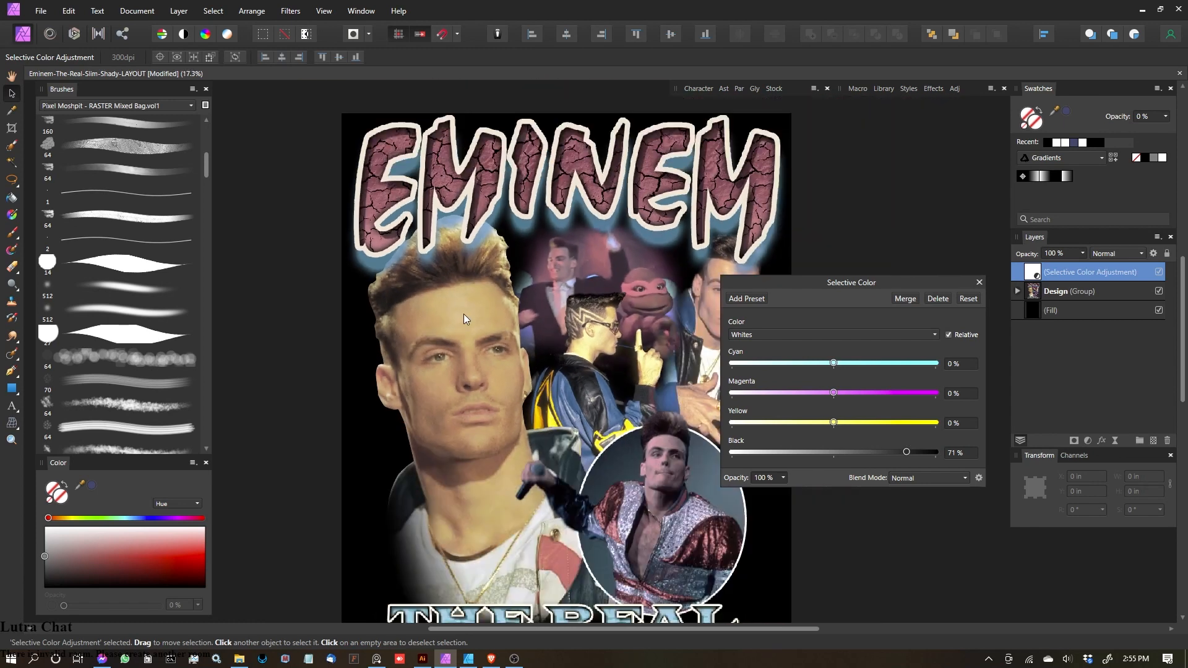
pyautogui.scroll(1, 515, 328)
pyautogui.scroll(-1, 504, 338)
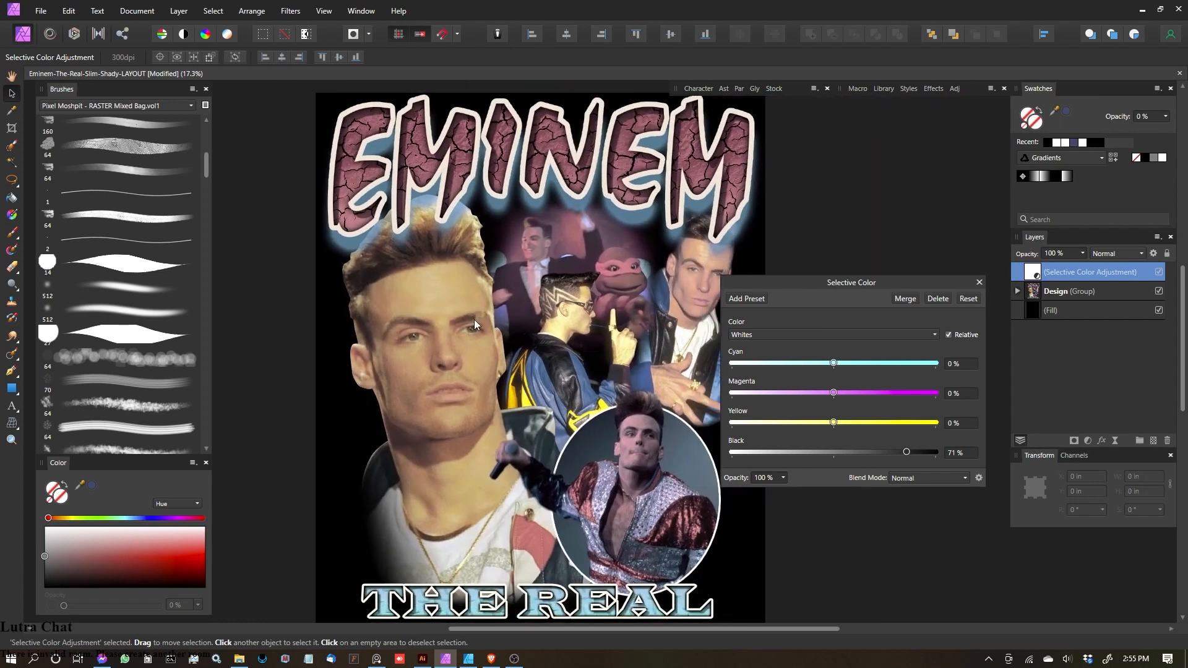
# Step: Compare the extreme black levels of the Whites, then set them to 32% cyan, 19% magenta, 5% yellow and 100% black
pyautogui.moveTo(904, 451); pyautogui.dragTo(693, 436)
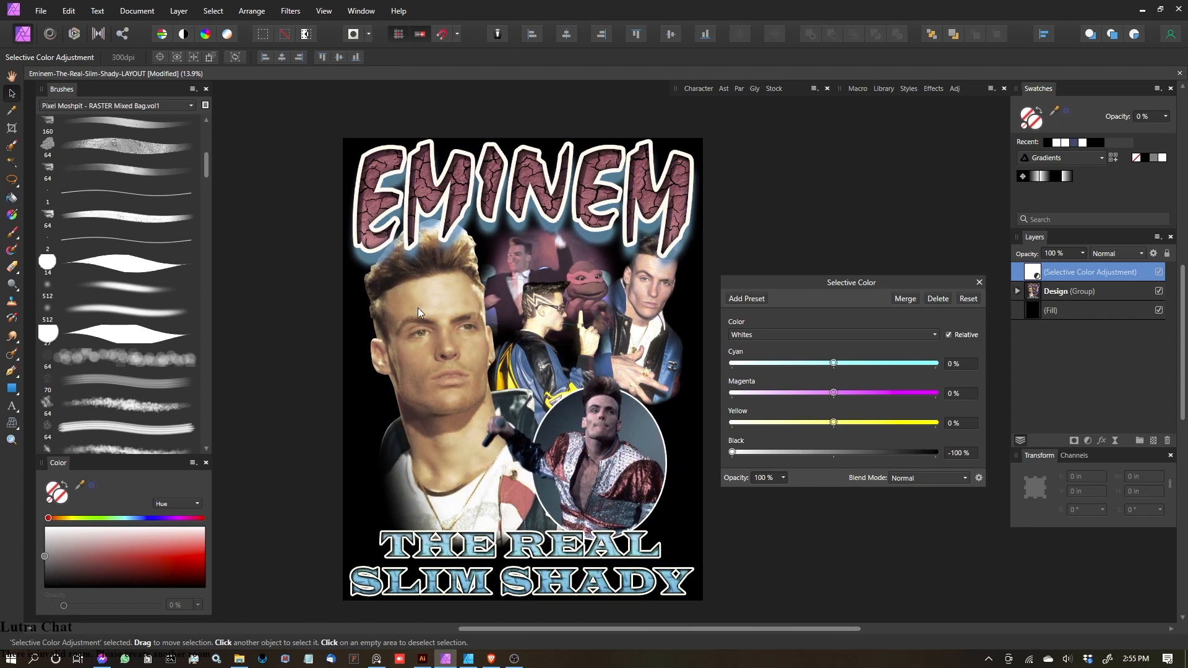
pyautogui.moveTo(732, 454); pyautogui.dragTo(963, 455)
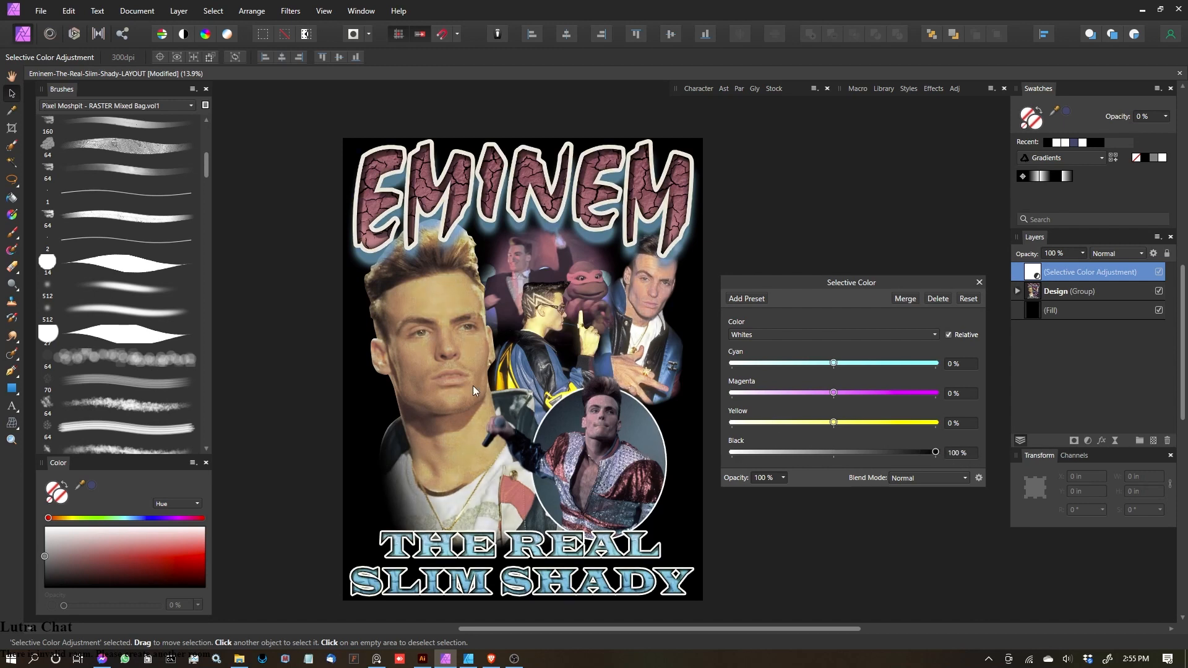
pyautogui.scroll(1, 474, 386)
pyautogui.scroll(-1, 475, 367)
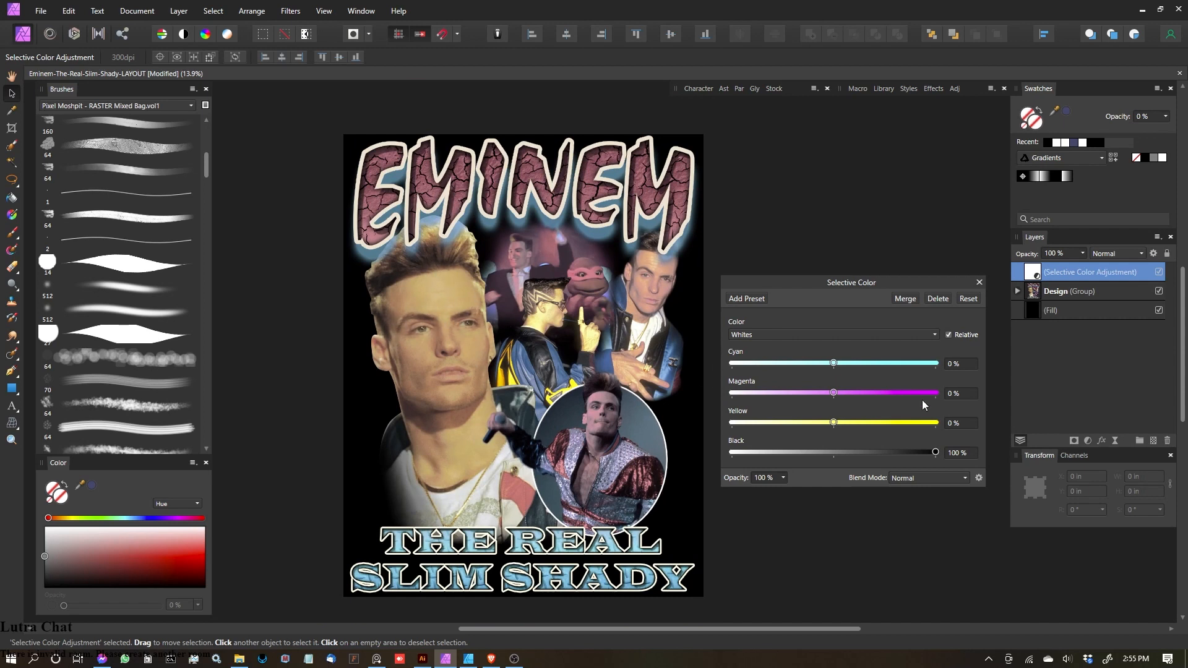
pyautogui.moveTo(834, 420)
pyautogui.mouseDown()
pyautogui.moveTo(783, 417)
pyautogui.moveTo(902, 415)
pyautogui.moveTo(839, 419)
pyautogui.mouseUp()
pyautogui.moveTo(842, 392); pyautogui.dragTo(866, 372)
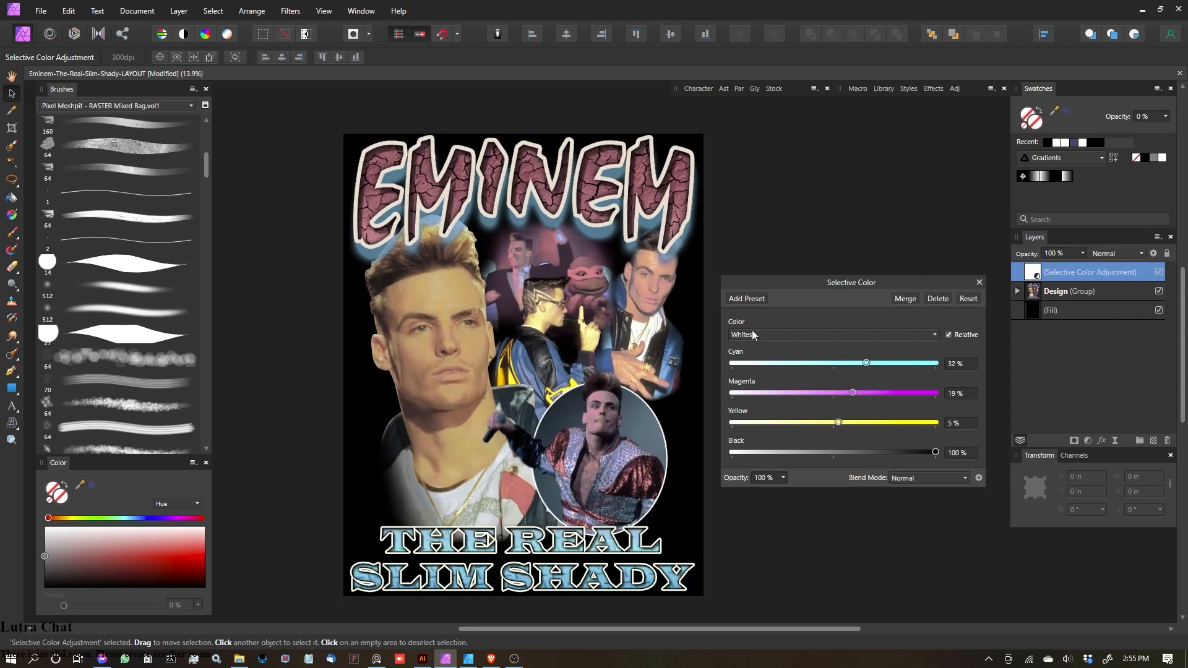
# Step: Adjust the Neutrals to -11% cyan, -6% magenta and 3% yellow
pyautogui.click(751, 334)
pyautogui.click(753, 437)
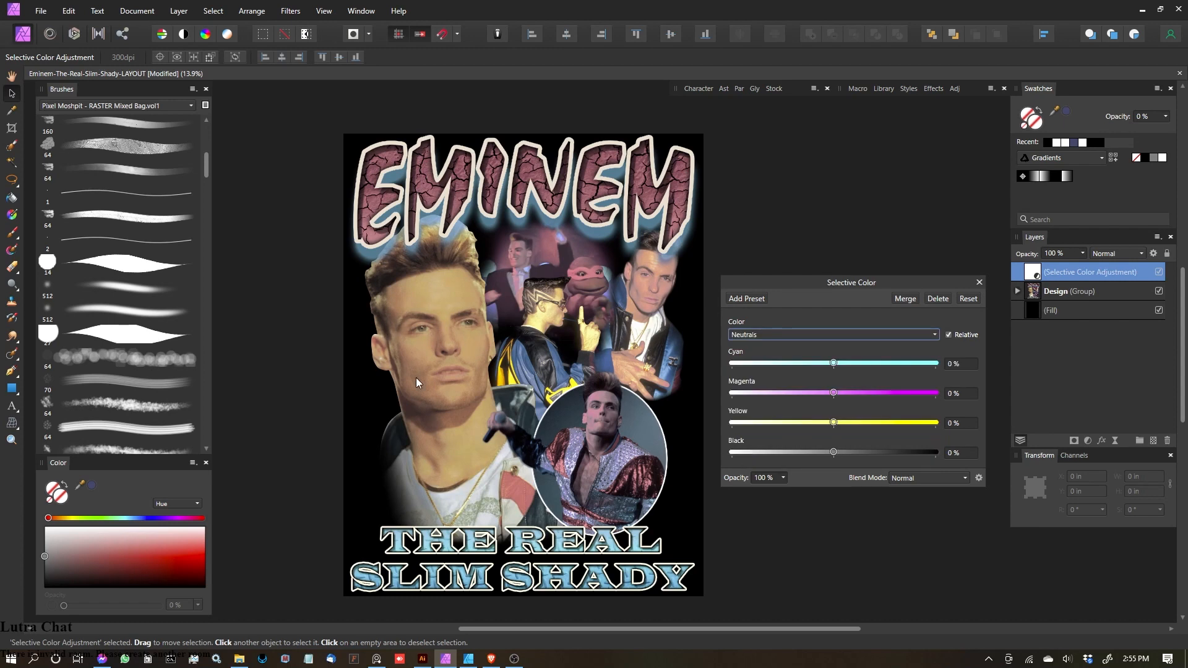
pyautogui.moveTo(834, 393)
pyautogui.mouseDown()
pyautogui.moveTo(855, 392)
pyautogui.moveTo(815, 395)
pyautogui.mouseUp()
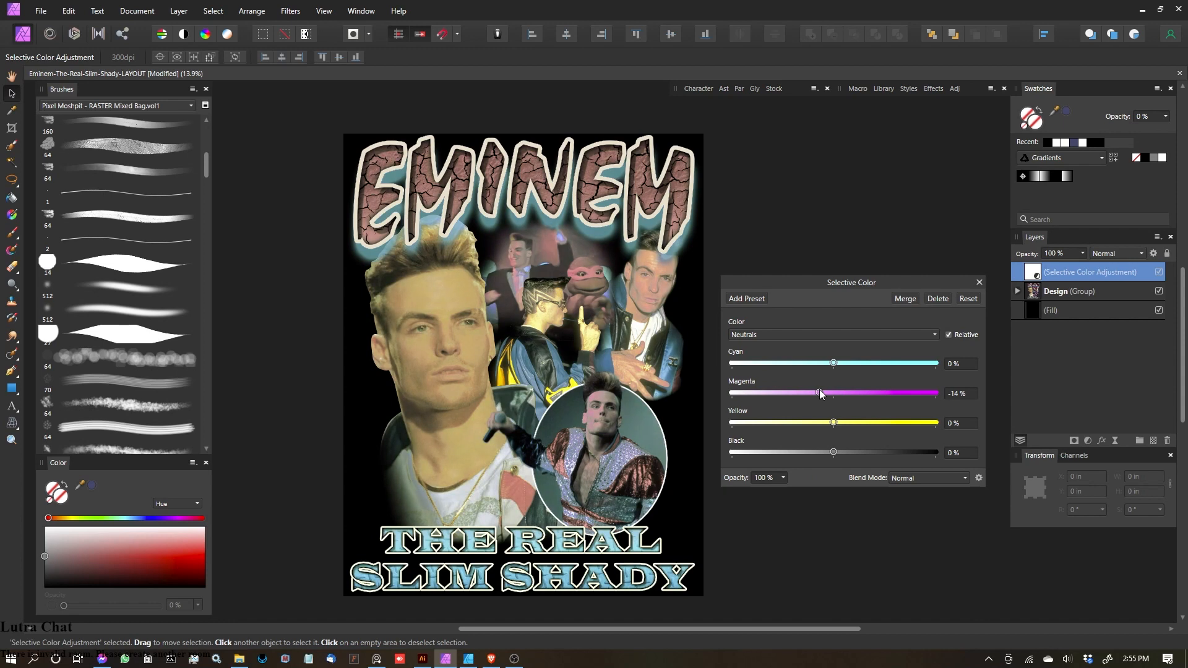
pyautogui.moveTo(834, 426)
pyautogui.mouseDown()
pyautogui.moveTo(850, 429)
pyautogui.moveTo(839, 430)
pyautogui.mouseUp()
pyautogui.moveTo(833, 364); pyautogui.dragTo(828, 392)
pyautogui.scroll(-1, 418, 299)
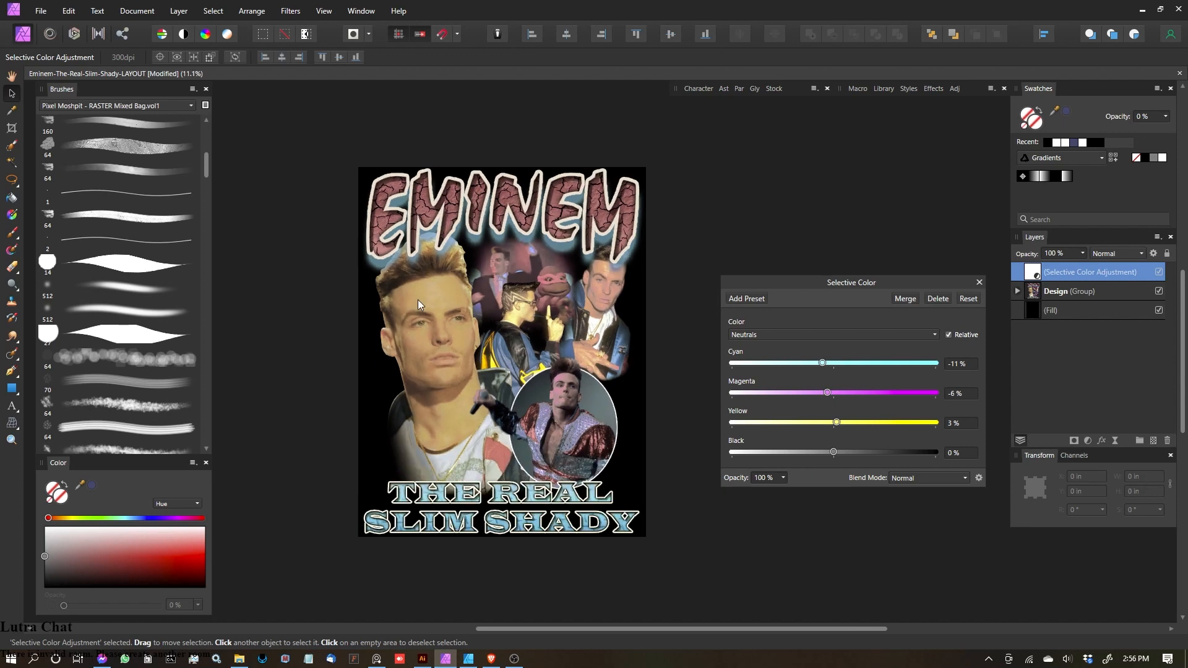
pyautogui.scroll(1, 459, 314)
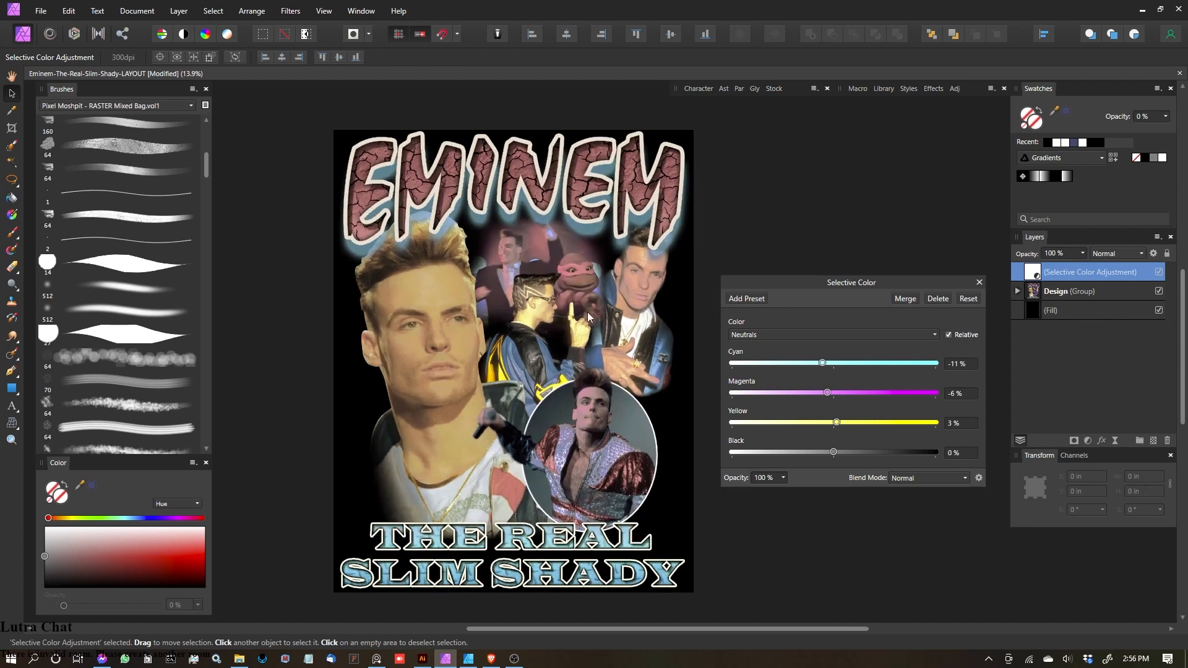
# Step: Compare the poster with and without the Selective Color adjustment by toggling its visibility
pyautogui.click(1158, 273)
pyautogui.click(1159, 273)
pyautogui.click(1159, 273)
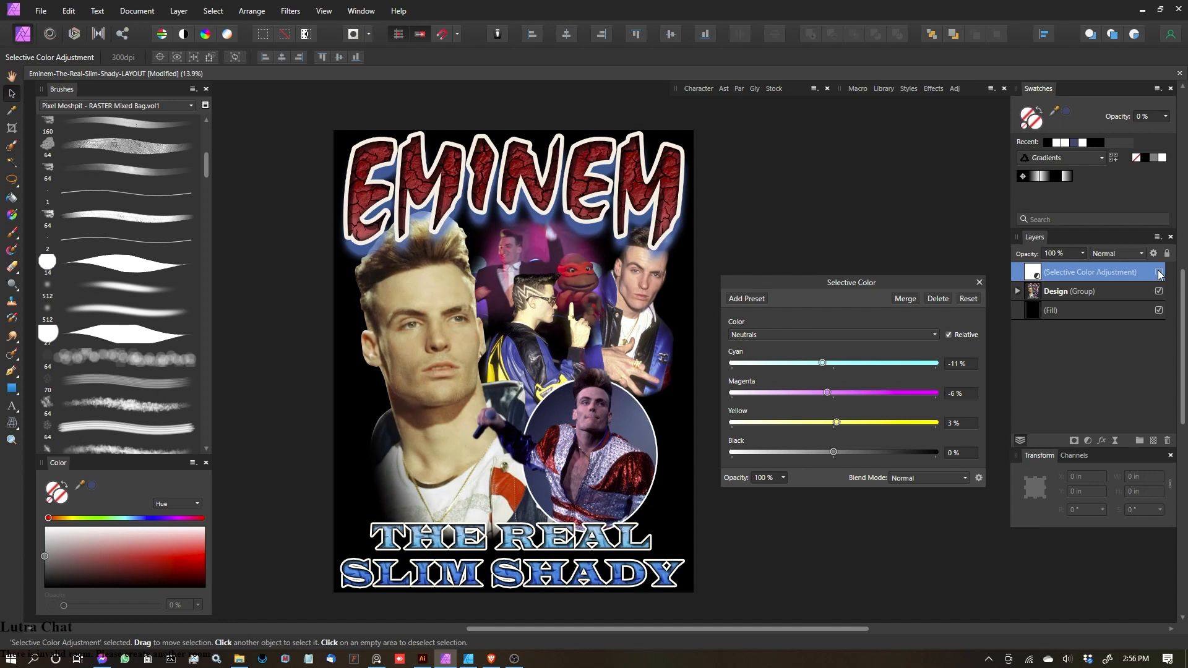
pyautogui.click(1159, 273)
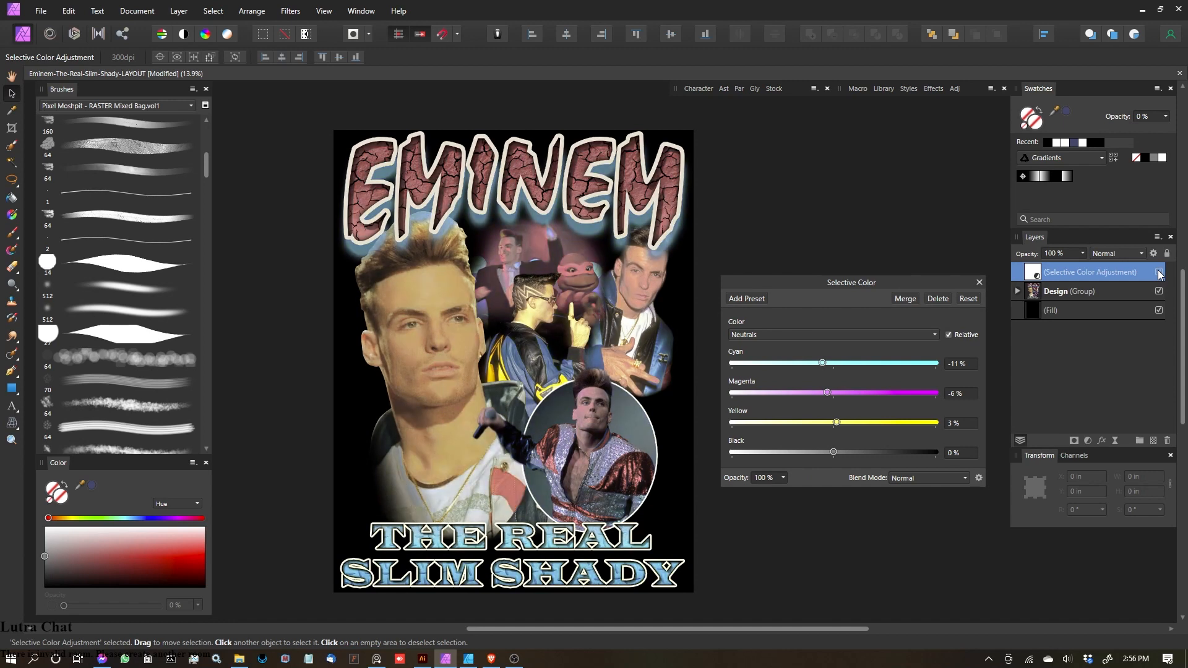
# Step: Set the black level of the Blacks to -4%, leaving their cyan, magenta and yellow at 0%
pyautogui.click(782, 334)
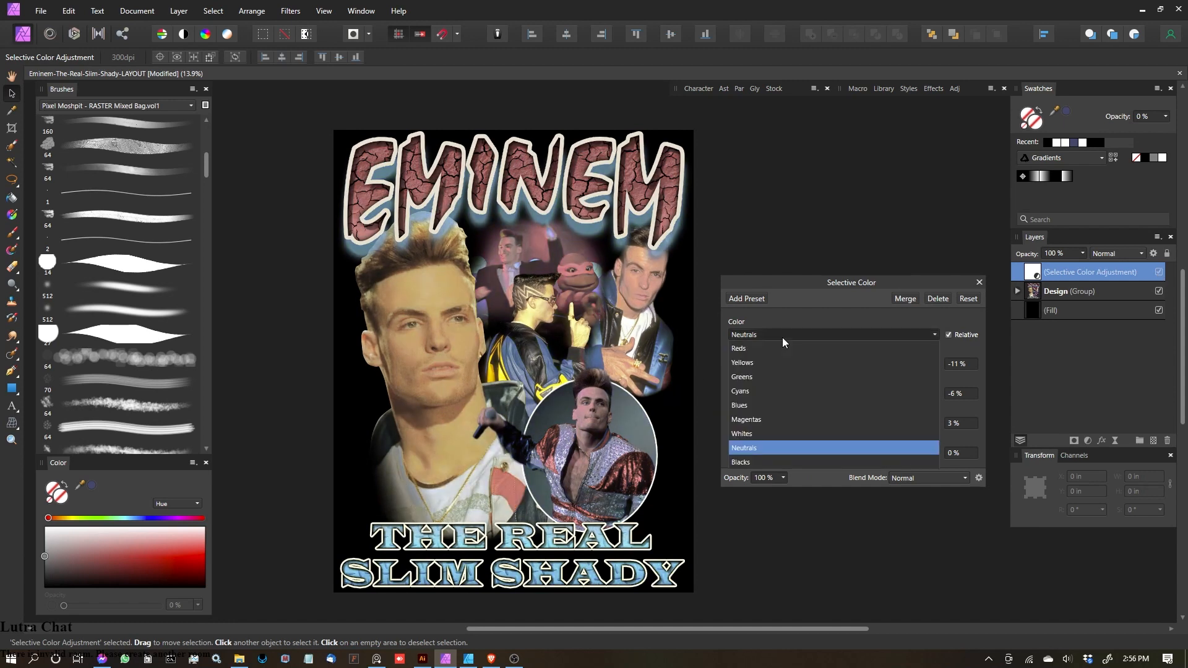
pyautogui.click(756, 462)
pyautogui.scroll(1, 509, 372)
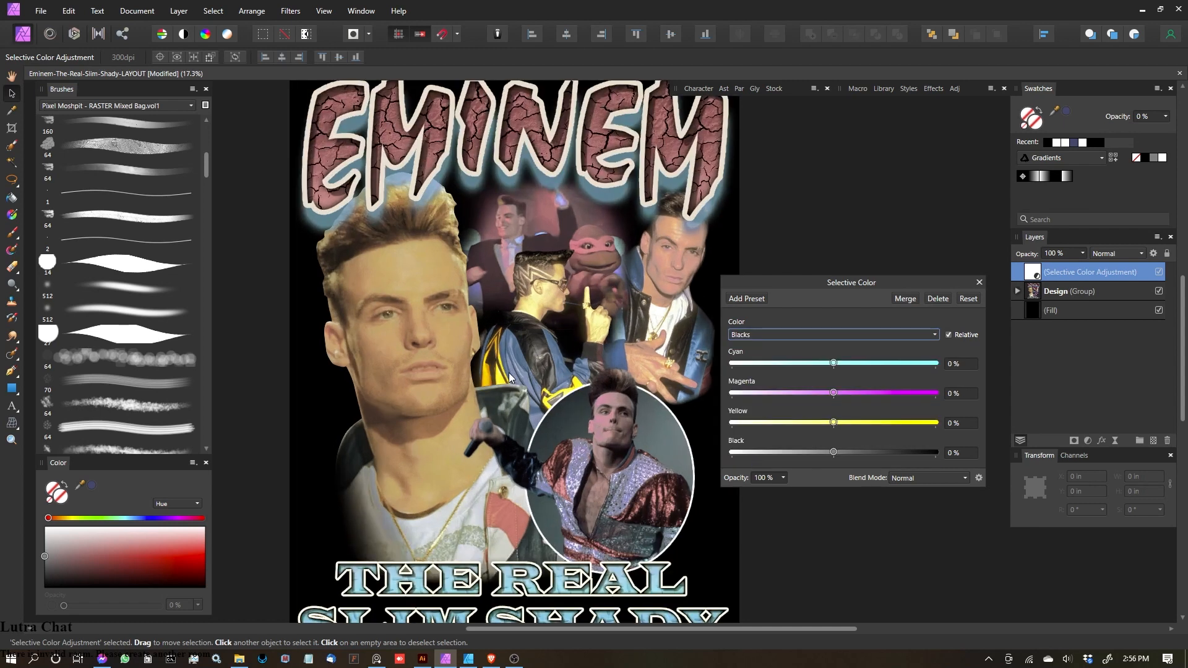
pyautogui.scroll(-1, 508, 373)
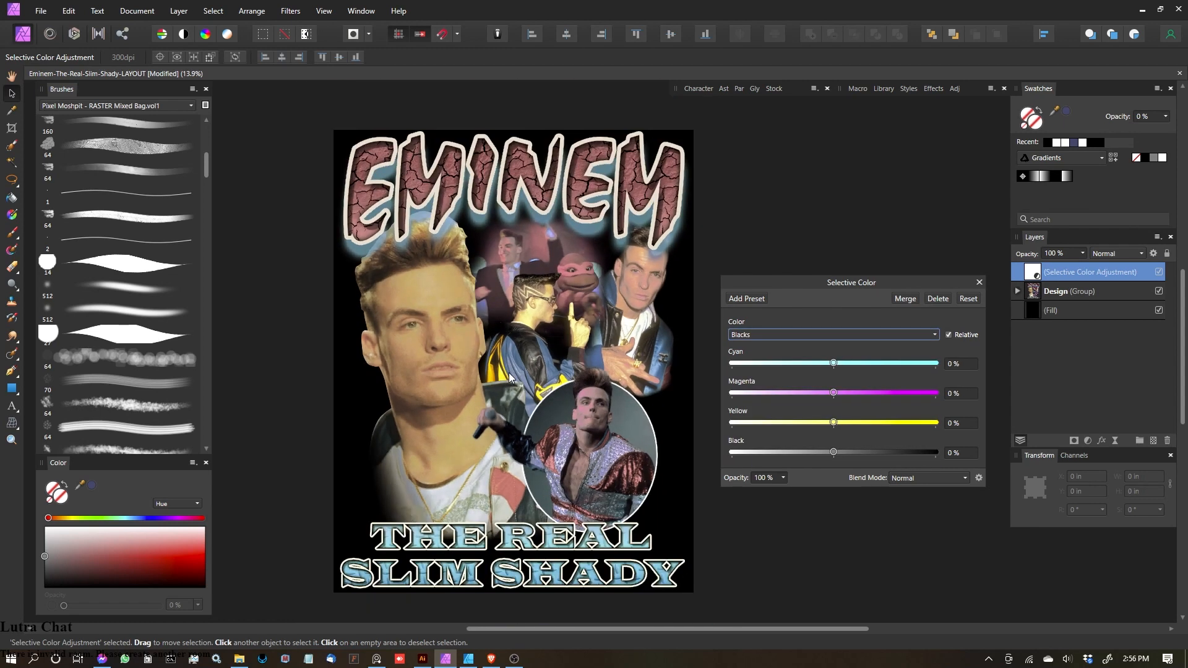
pyautogui.moveTo(835, 451)
pyautogui.mouseDown()
pyautogui.moveTo(811, 451)
pyautogui.moveTo(841, 453)
pyautogui.moveTo(825, 453)
pyautogui.mouseUp()
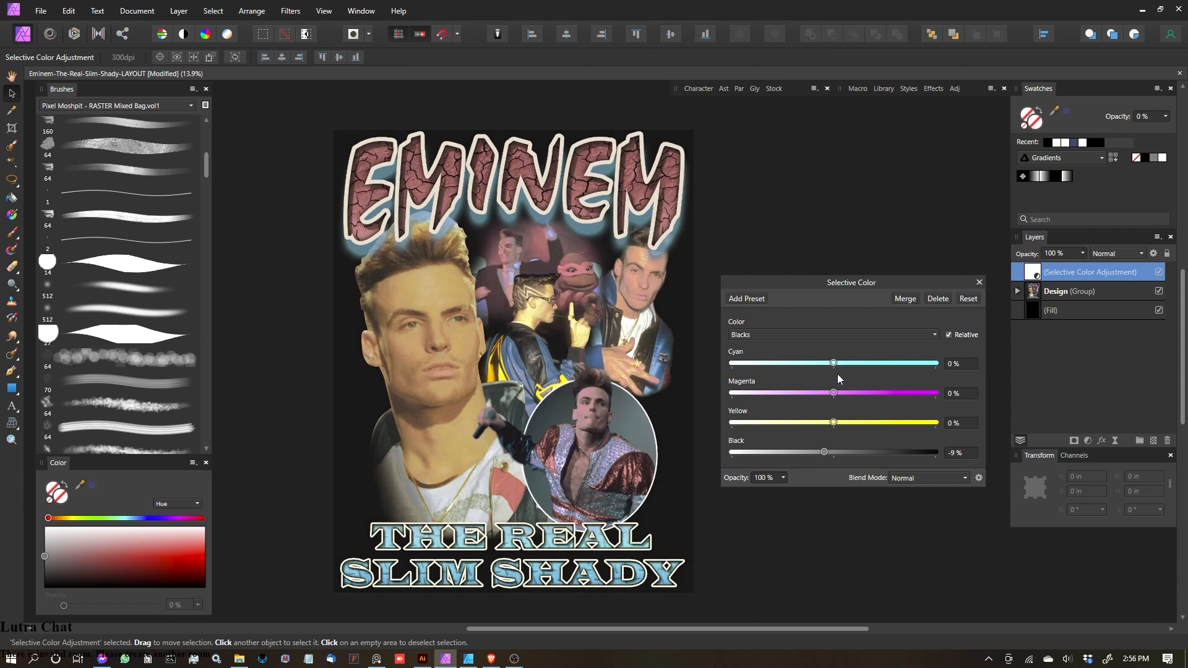
pyautogui.moveTo(834, 365)
pyautogui.mouseDown()
pyautogui.moveTo(811, 366)
pyautogui.moveTo(835, 375)
pyautogui.mouseUp()
pyautogui.scroll(1, 521, 341)
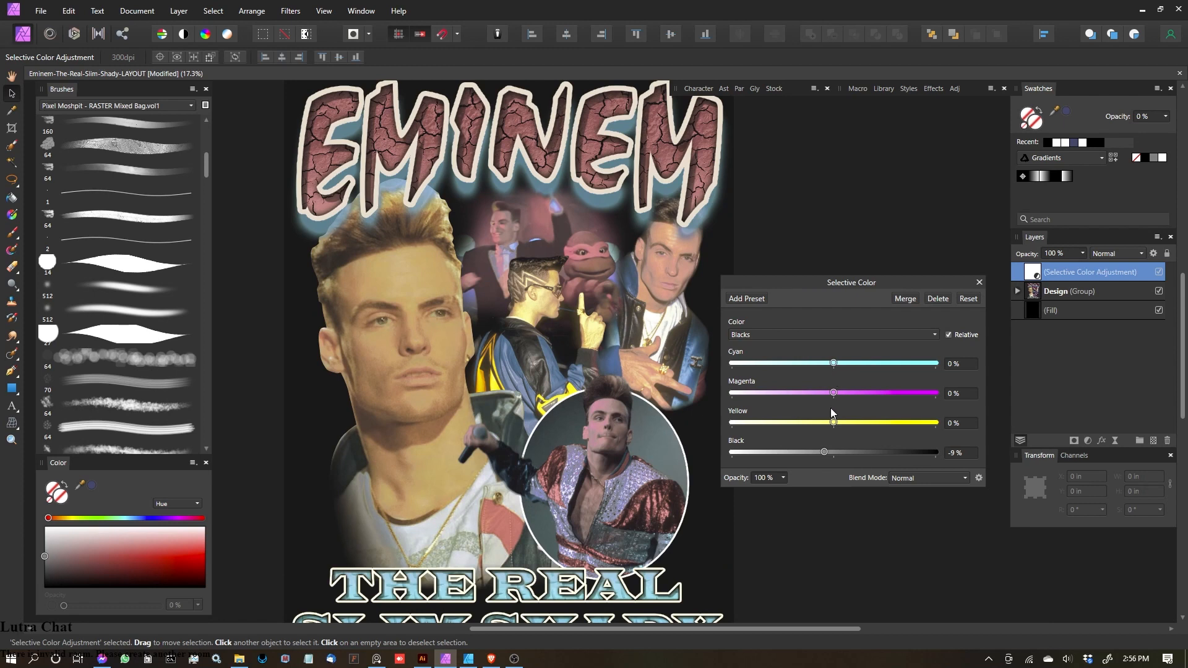
pyautogui.moveTo(840, 396)
pyautogui.mouseDown()
pyautogui.moveTo(914, 412)
pyautogui.moveTo(834, 399)
pyautogui.mouseUp()
pyautogui.moveTo(825, 453); pyautogui.dragTo(830, 449)
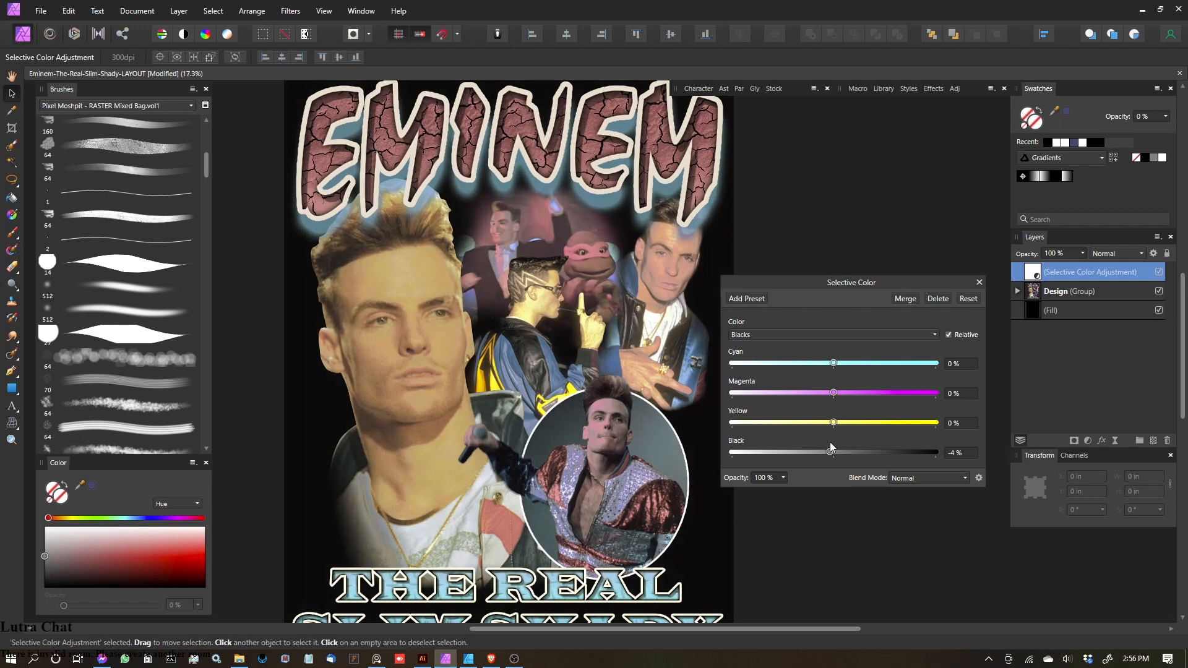
pyautogui.scroll(-1, 662, 359)
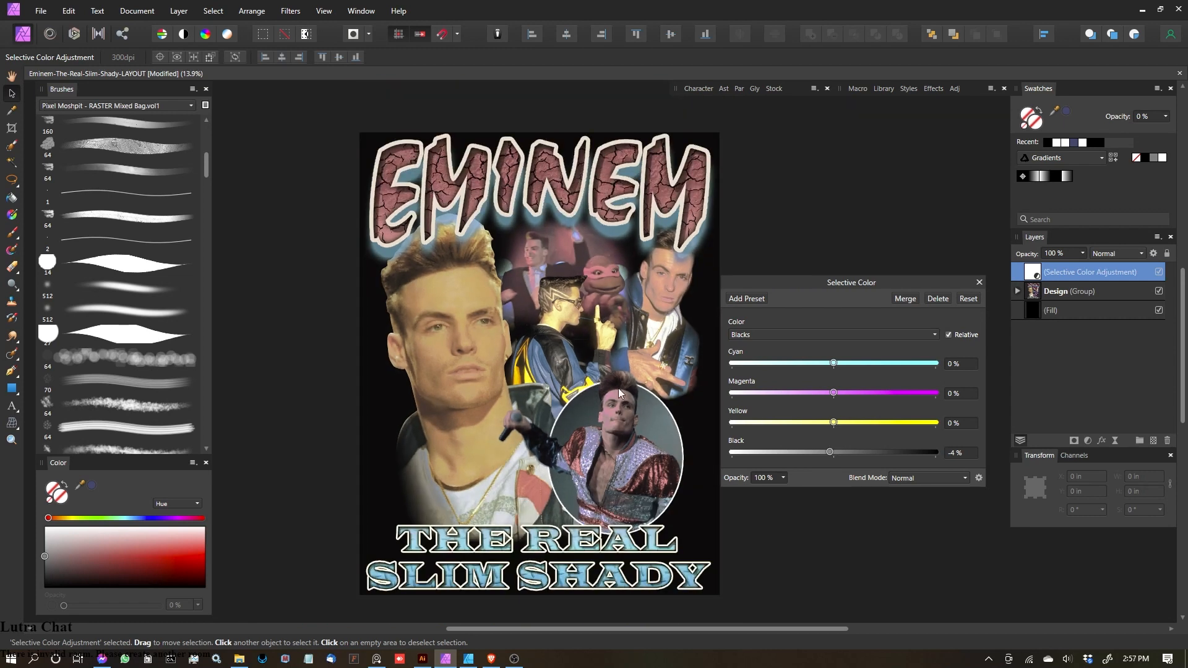
pyautogui.scroll(1, 505, 296)
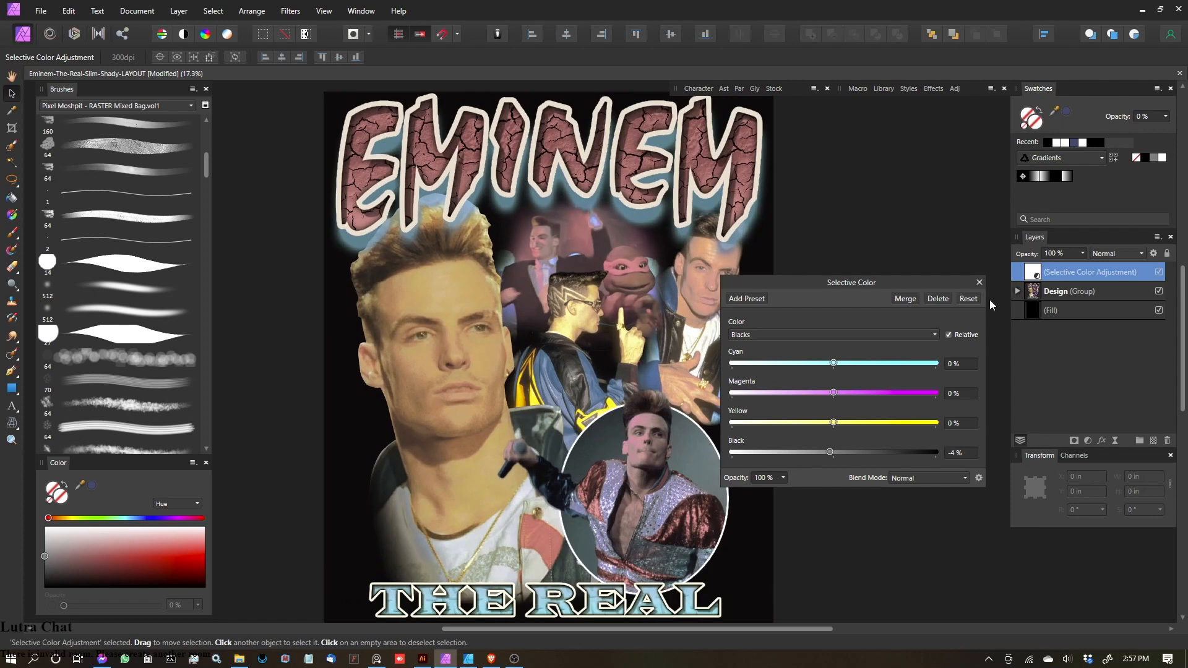
# Step: Attach the Selective Color adjustment to the Design group so that it does not affect the black background fill
pyautogui.click(1058, 310)
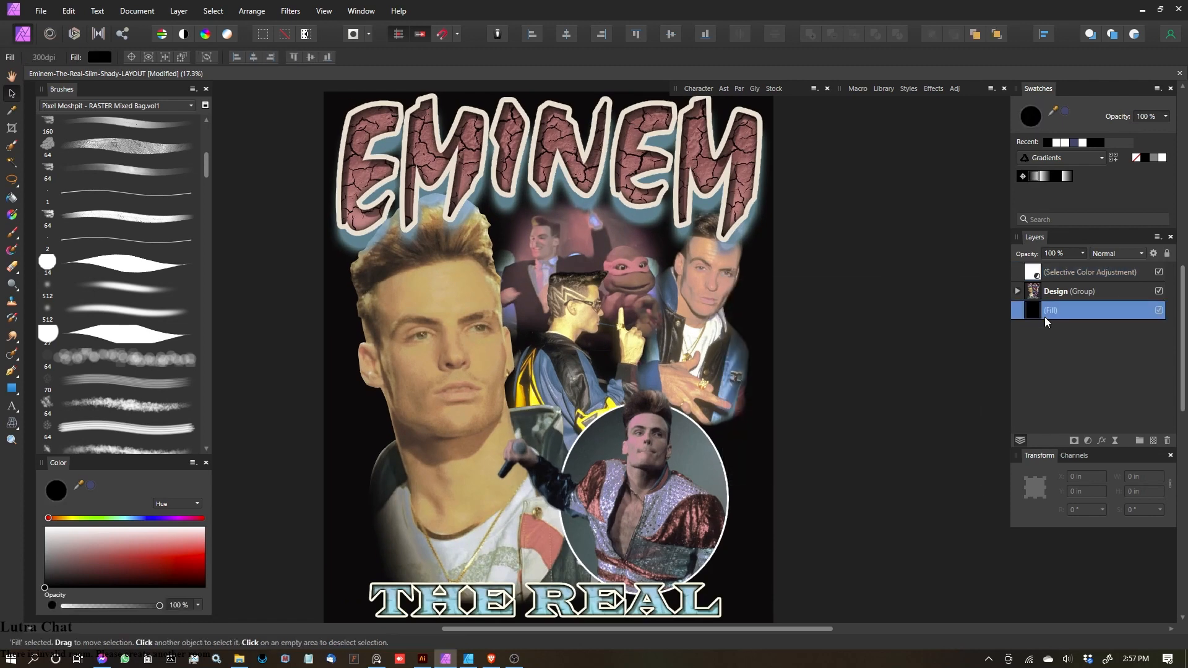
pyautogui.click(1033, 273)
pyautogui.moveTo(1034, 276); pyautogui.dragTo(1050, 291)
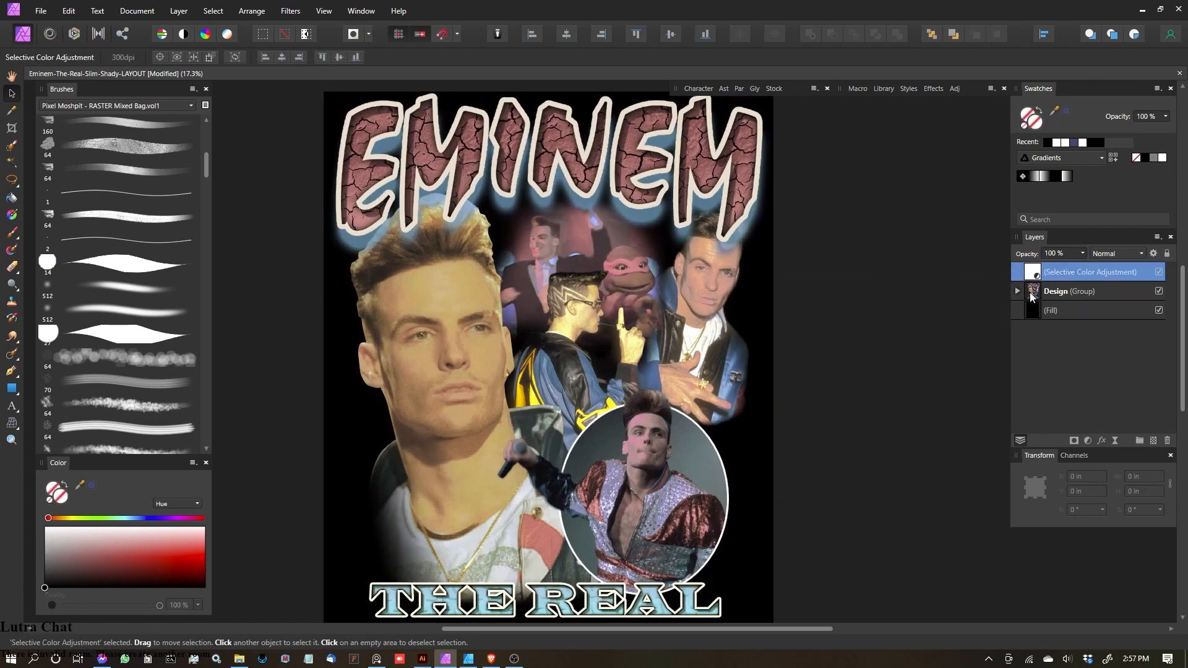
# Step: Recolour the background fill layer to a warm off-black, hex 272524
pyautogui.click(1088, 290)
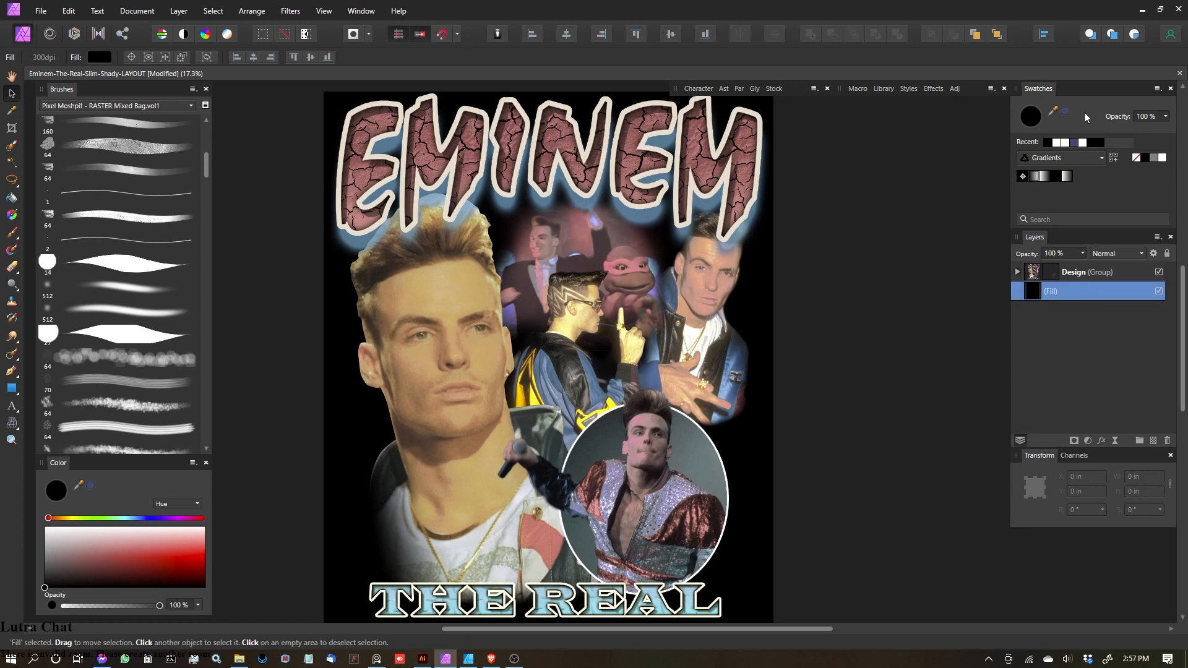
pyautogui.doubleClick(1035, 118)
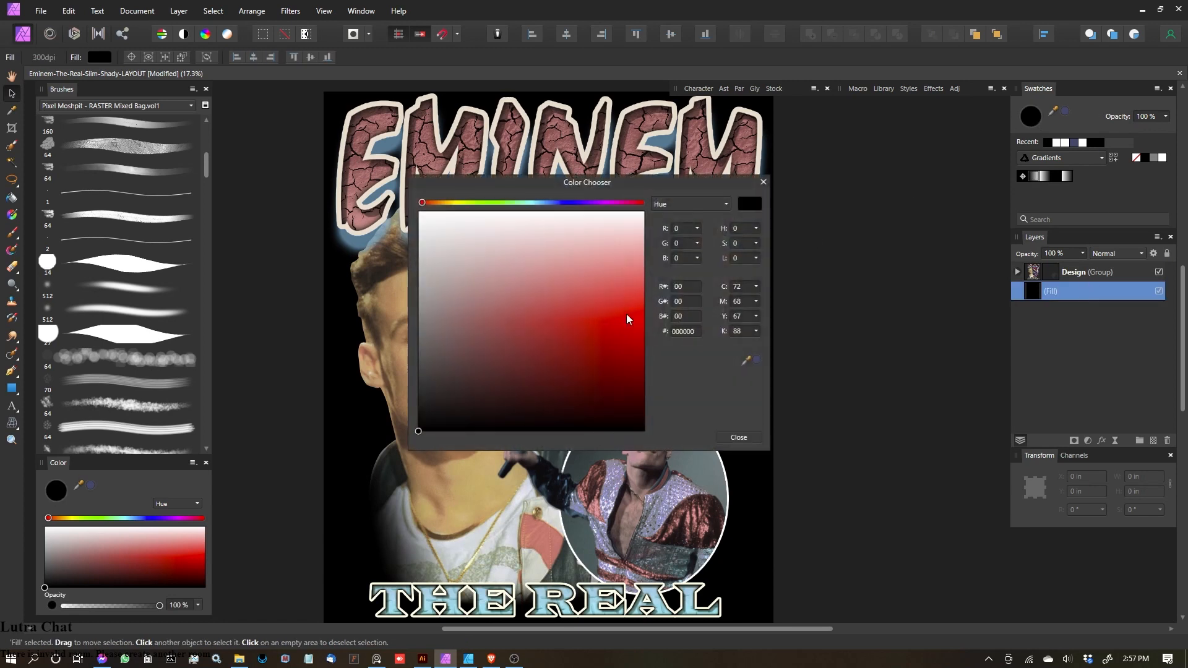
pyautogui.click(416, 402)
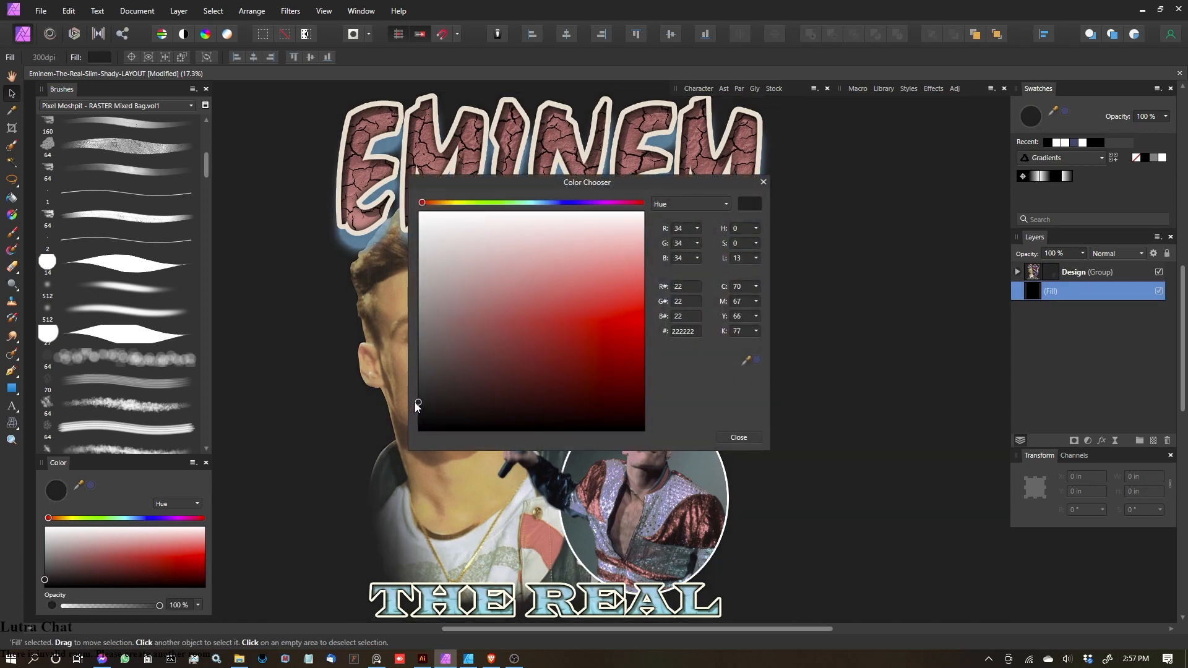
pyautogui.click(437, 204)
pyautogui.moveTo(423, 408); pyautogui.dragTo(427, 399)
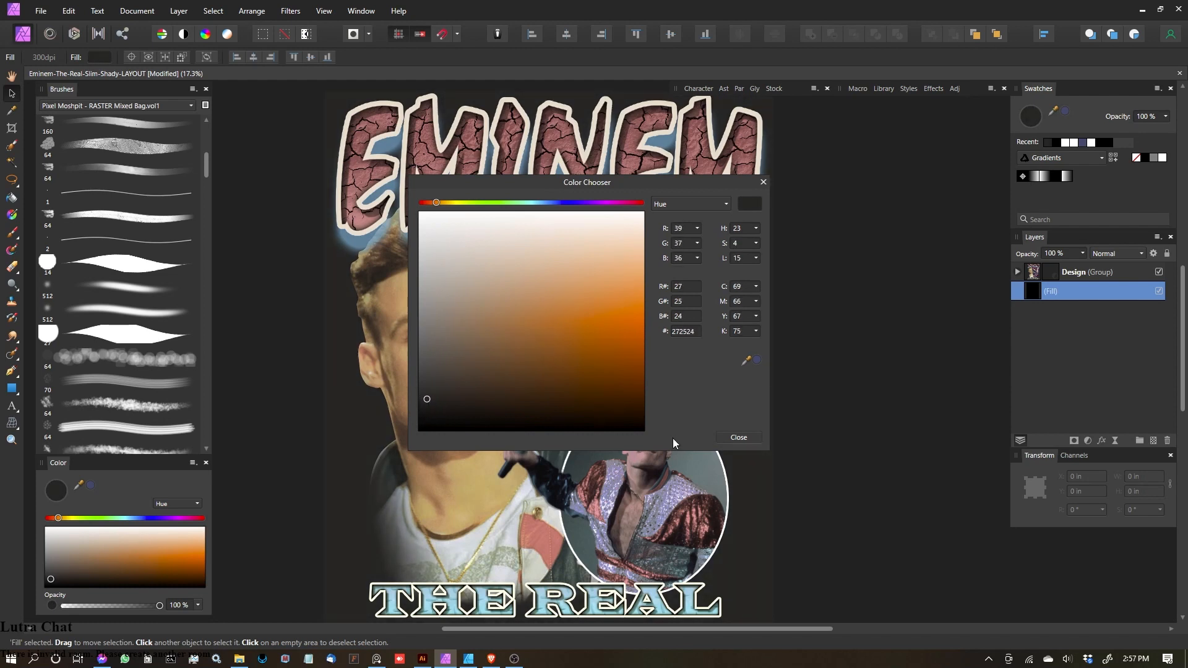
pyautogui.click(738, 438)
# Step: Reopen the Selective Color adjustment inside the Design group and set the black level of the Blacks to -8%
pyautogui.doubleClick(1051, 273)
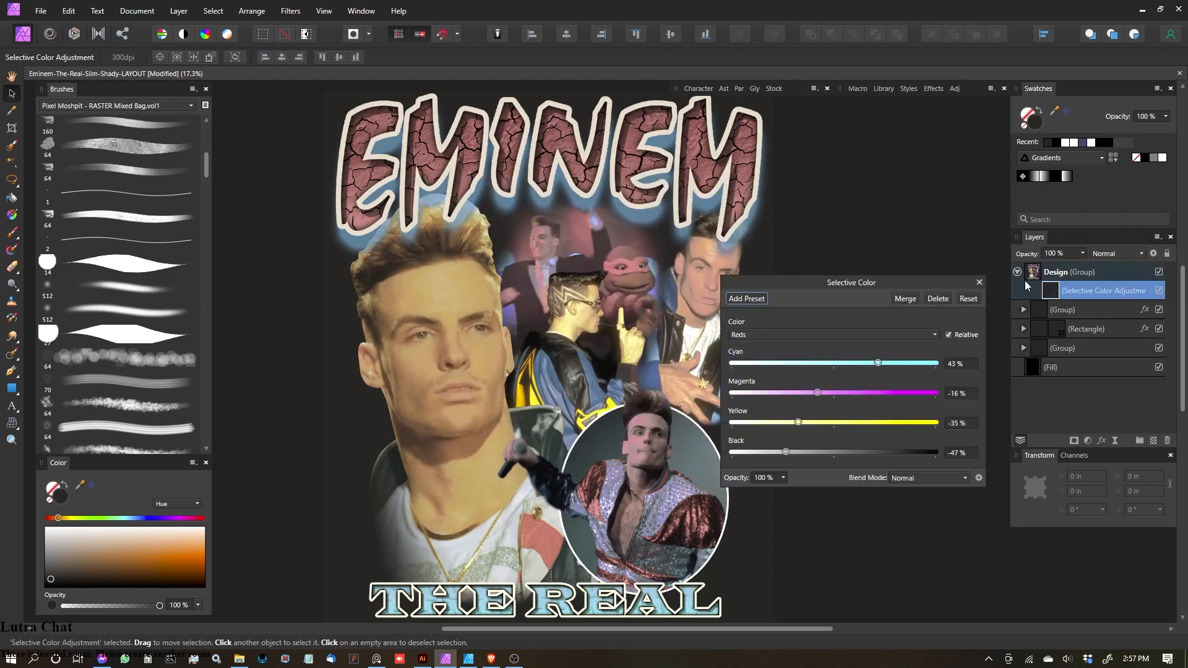
pyautogui.moveTo(833, 288); pyautogui.dragTo(840, 234)
pyautogui.click(771, 284)
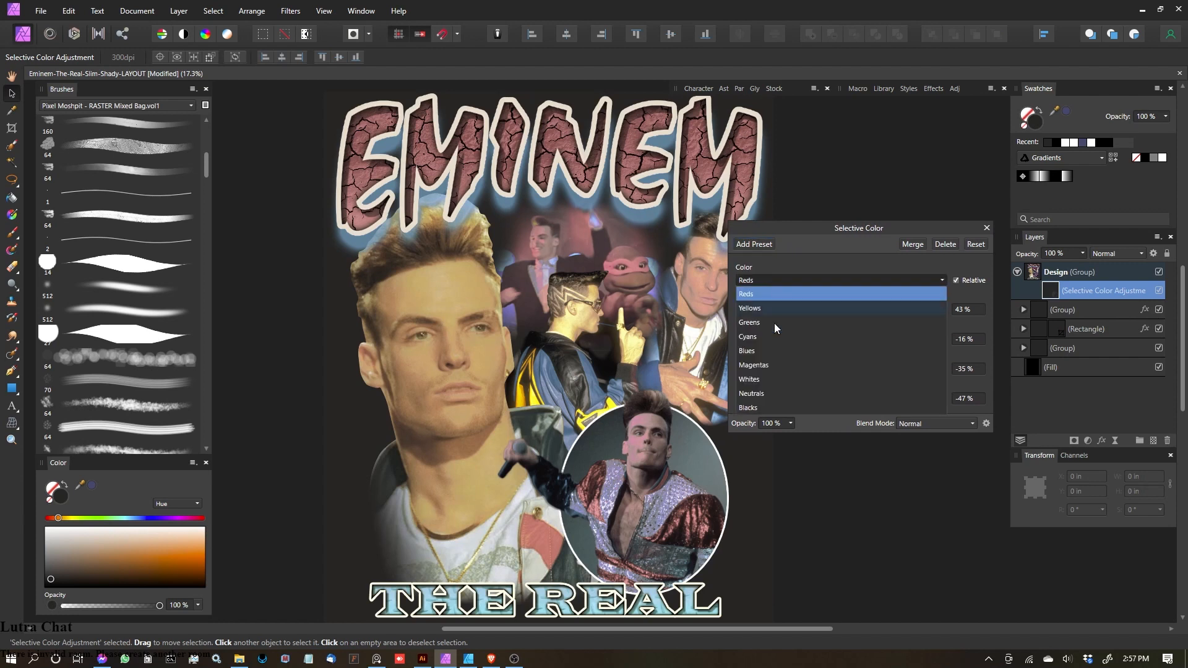
pyautogui.click(767, 408)
pyautogui.scroll(-2, 533, 355)
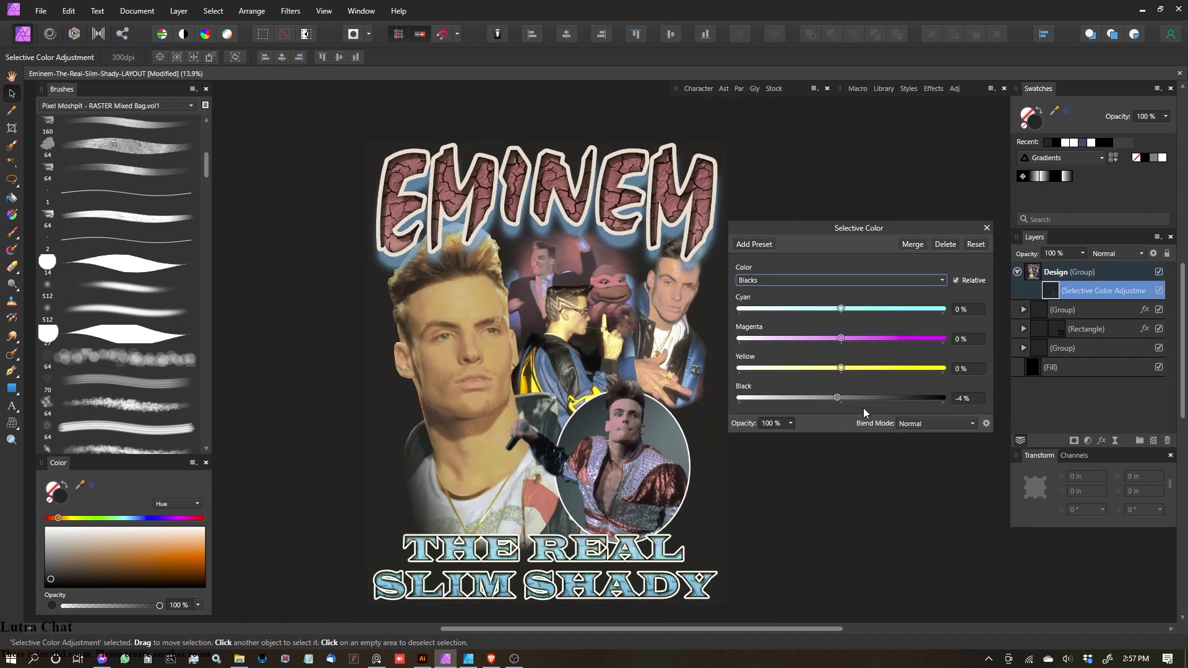
pyautogui.moveTo(834, 397)
pyautogui.mouseDown()
pyautogui.moveTo(785, 403)
pyautogui.moveTo(841, 404)
pyautogui.moveTo(645, 405)
pyautogui.moveTo(840, 402)
pyautogui.mouseUp()
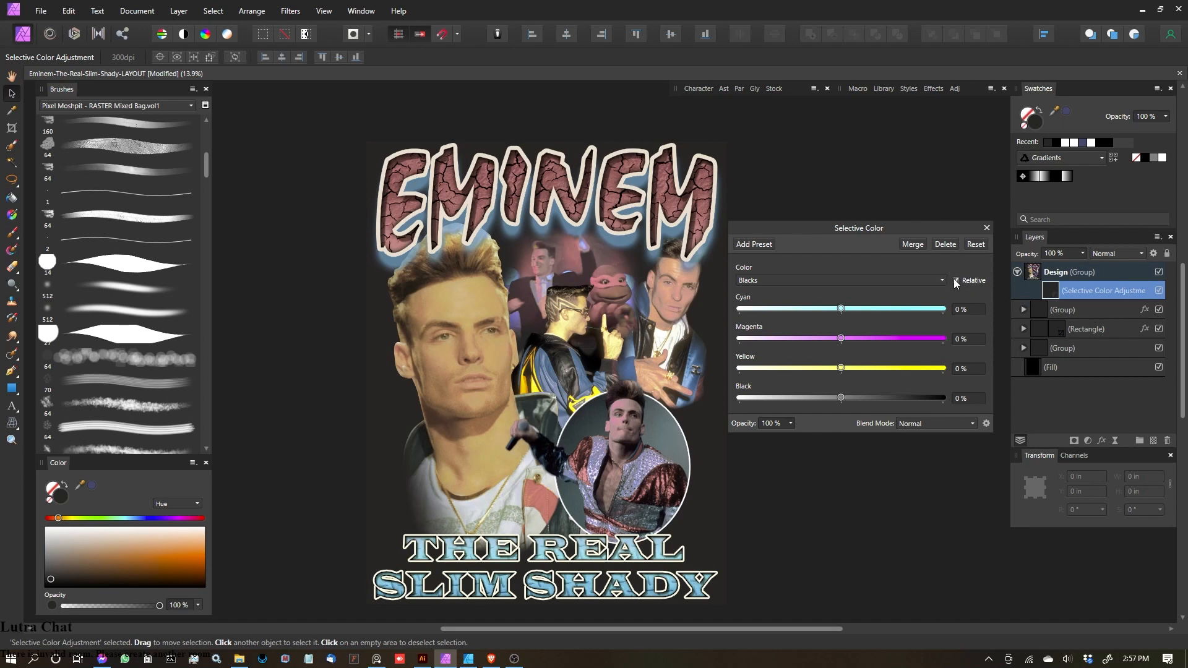
pyautogui.moveTo(841, 396); pyautogui.dragTo(833, 400)
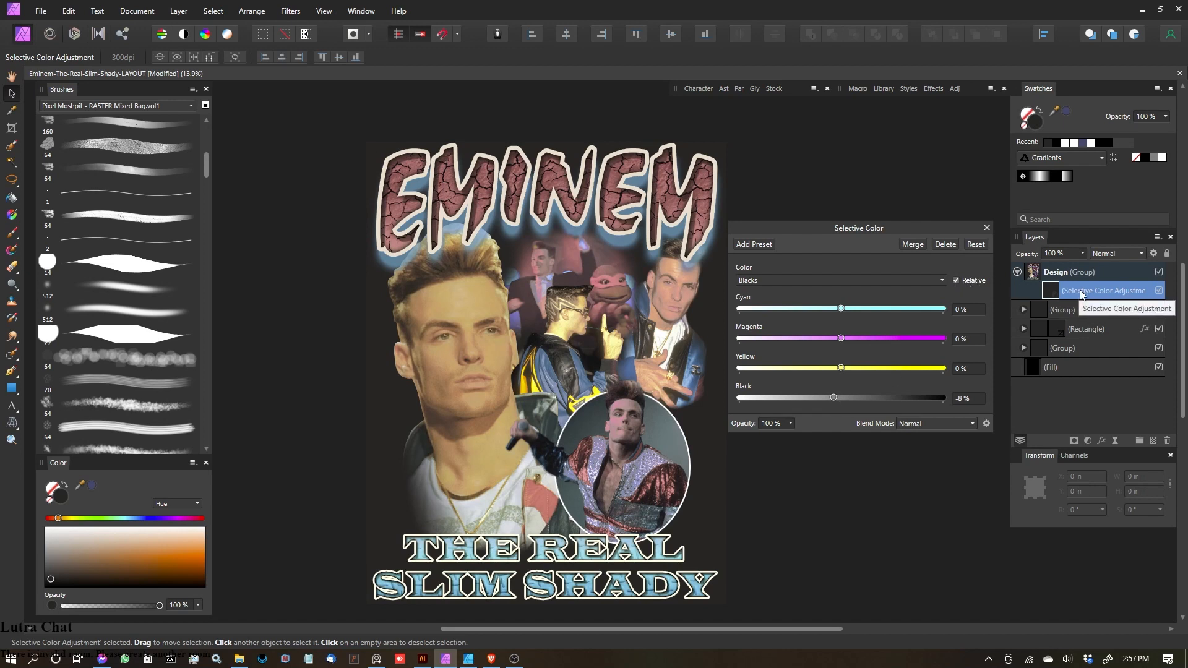
pyautogui.click(986, 227)
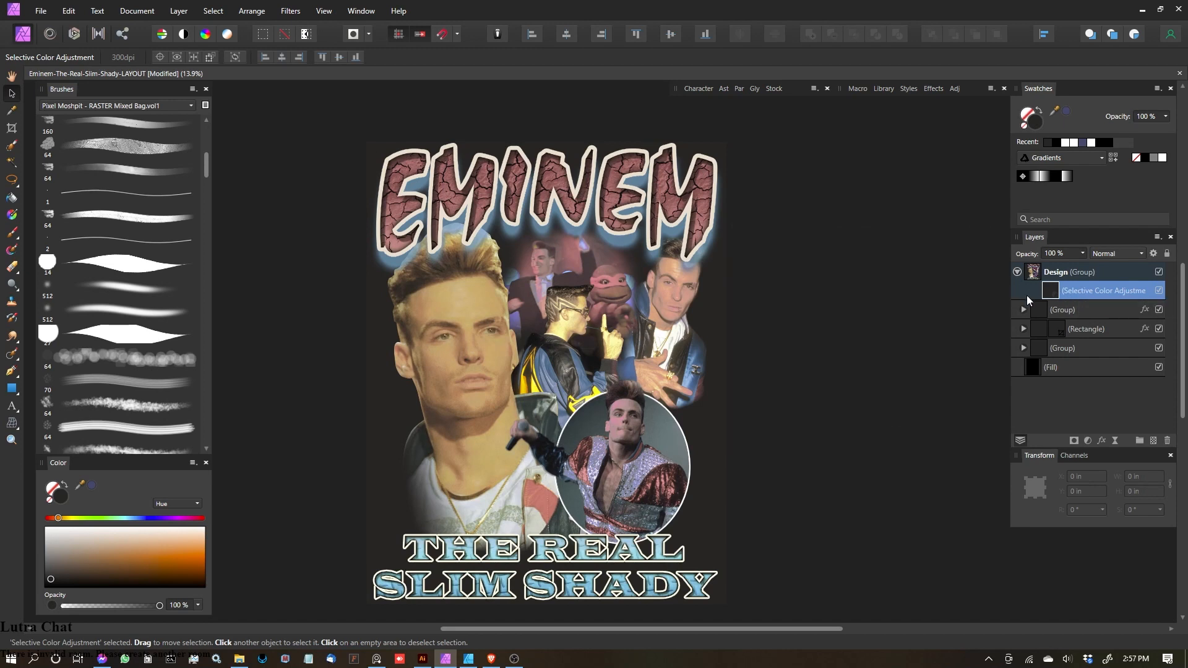
# Step: Duplicate the Selective Color adjustment, hide the original, and try the copy with the Relative option turned off
pyautogui.hotkey('ctrl', 'j')
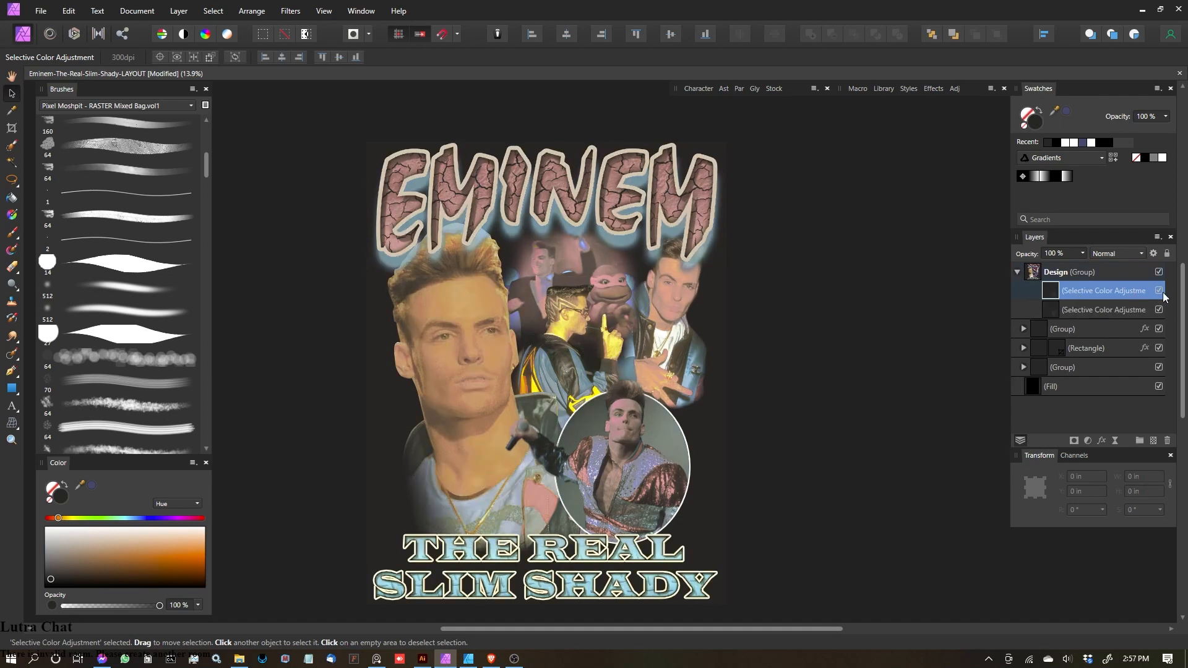
pyautogui.click(1159, 310)
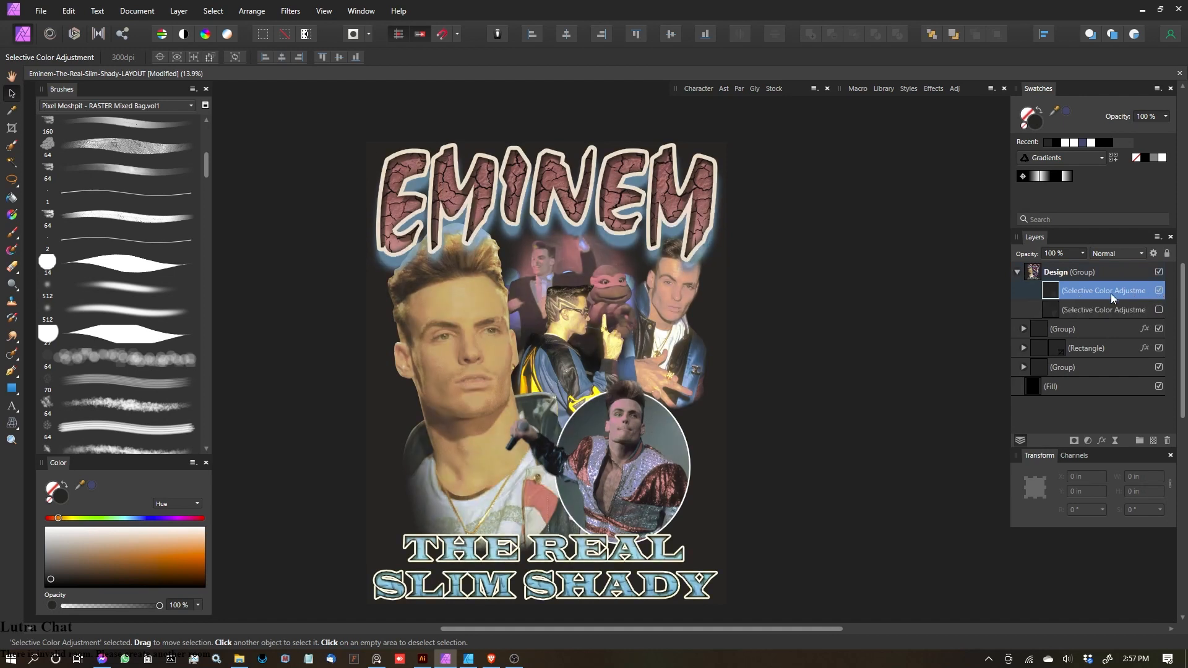
pyautogui.doubleClick(1048, 296)
pyautogui.click(955, 280)
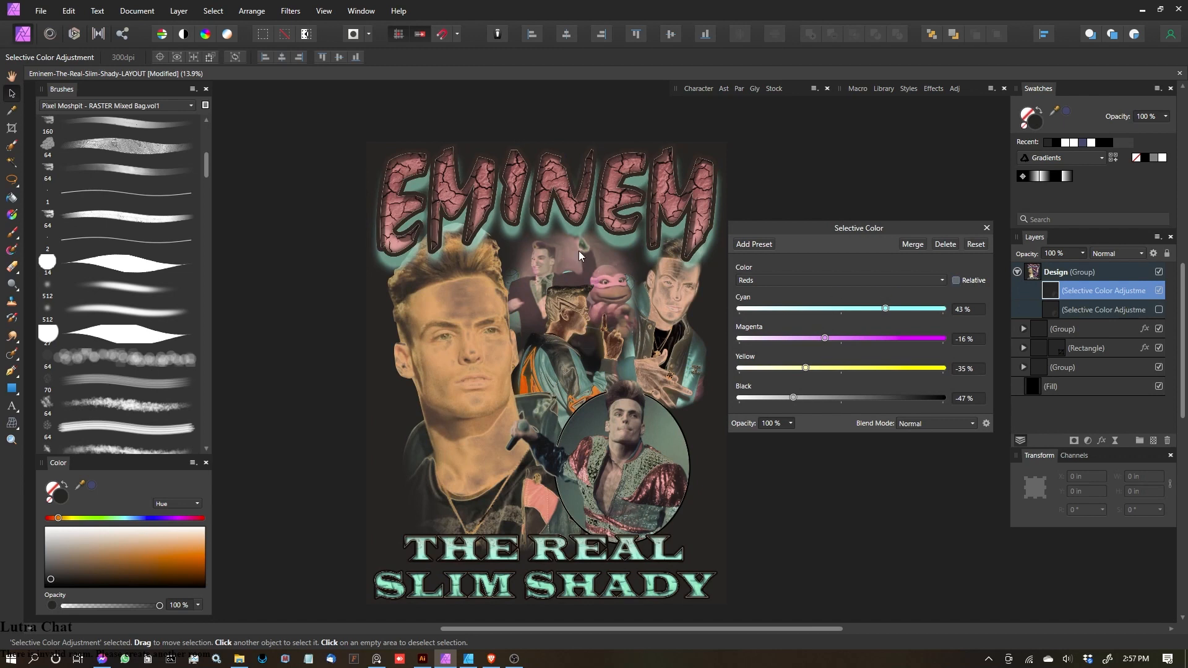
# Step: Try a black level of -11% for the Whites in the duplicated adjustment
pyautogui.click(800, 282)
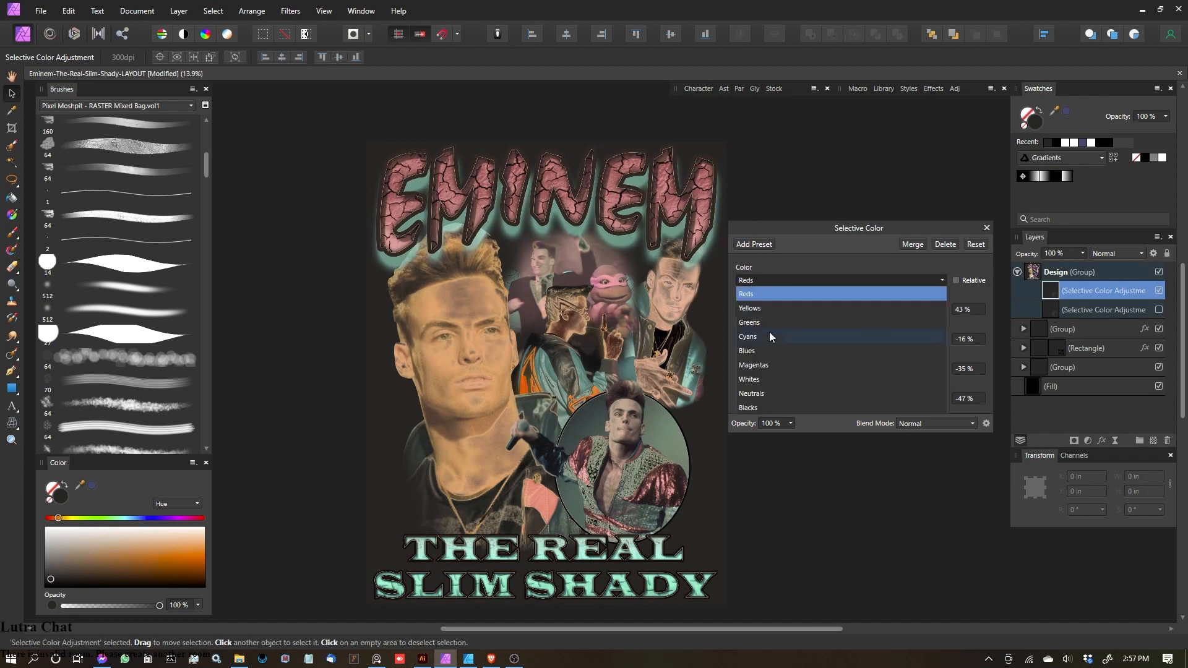
pyautogui.click(762, 379)
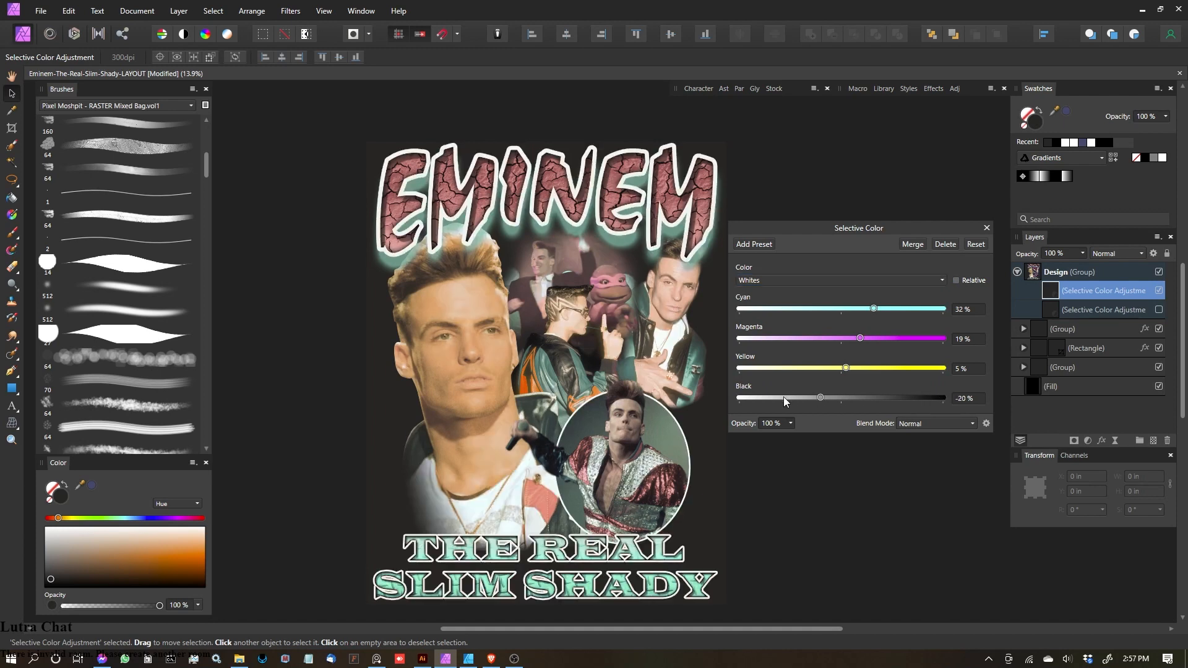
pyautogui.moveTo(823, 395)
pyautogui.mouseDown()
pyautogui.moveTo(884, 395)
pyautogui.moveTo(802, 402)
pyautogui.moveTo(849, 402)
pyautogui.moveTo(830, 400)
pyautogui.mouseUp()
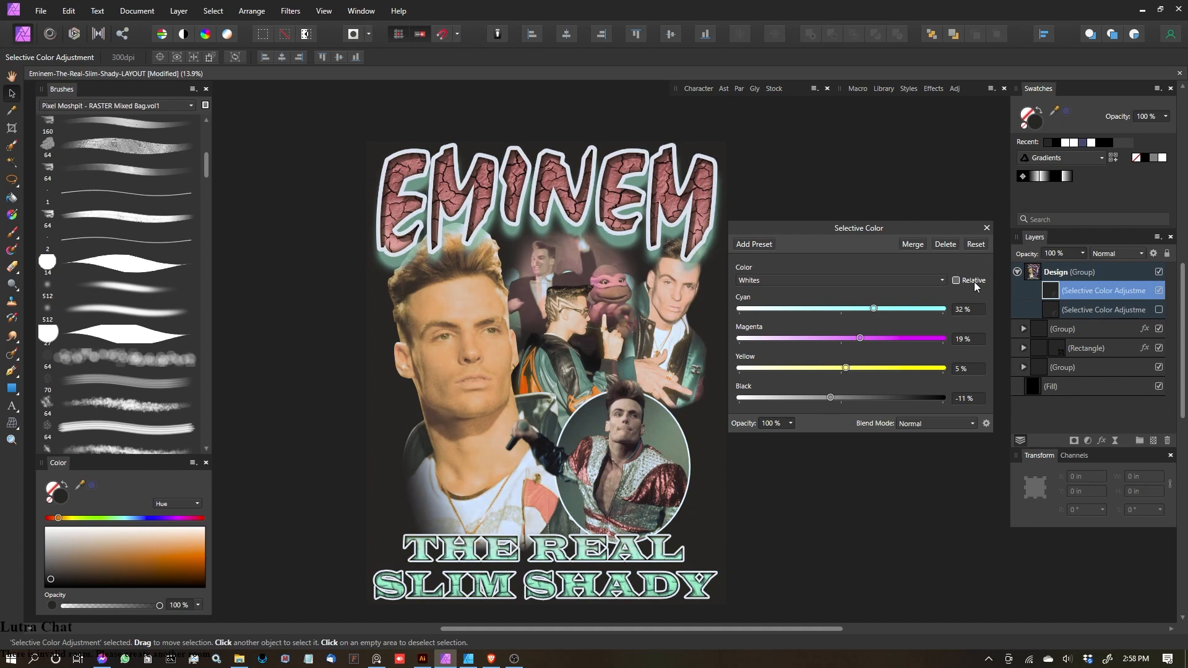
# Step: Delete the duplicated Selective Color adjustment and turn the original's visibility back on
pyautogui.click(987, 227)
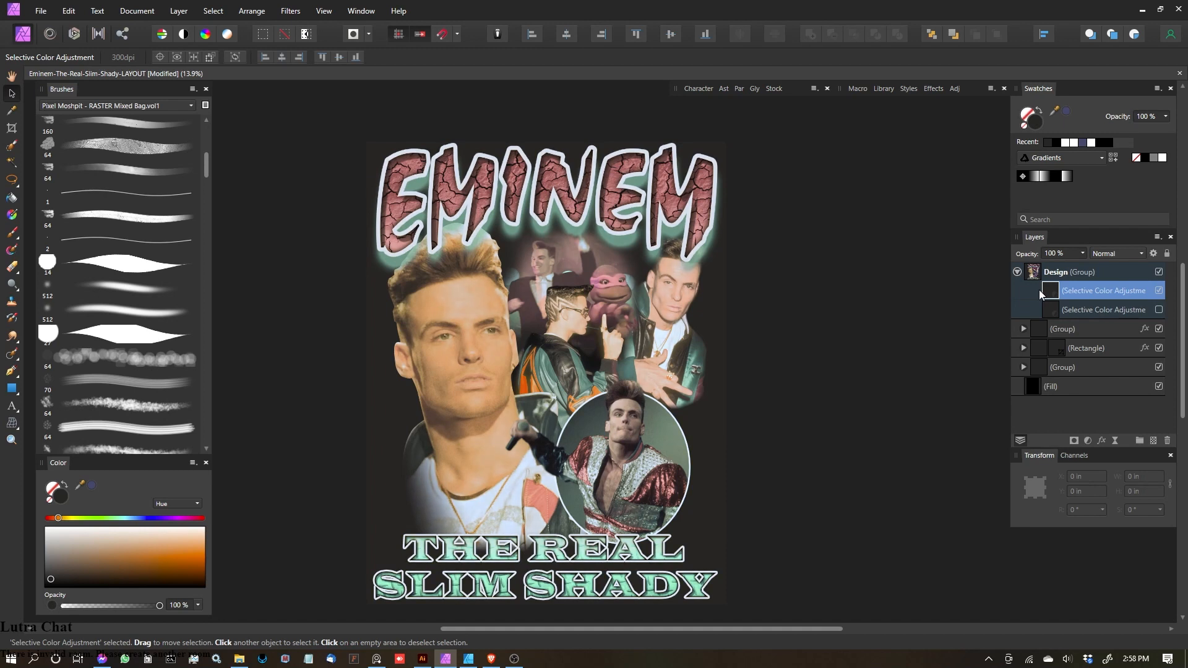
pyautogui.press('Delete')
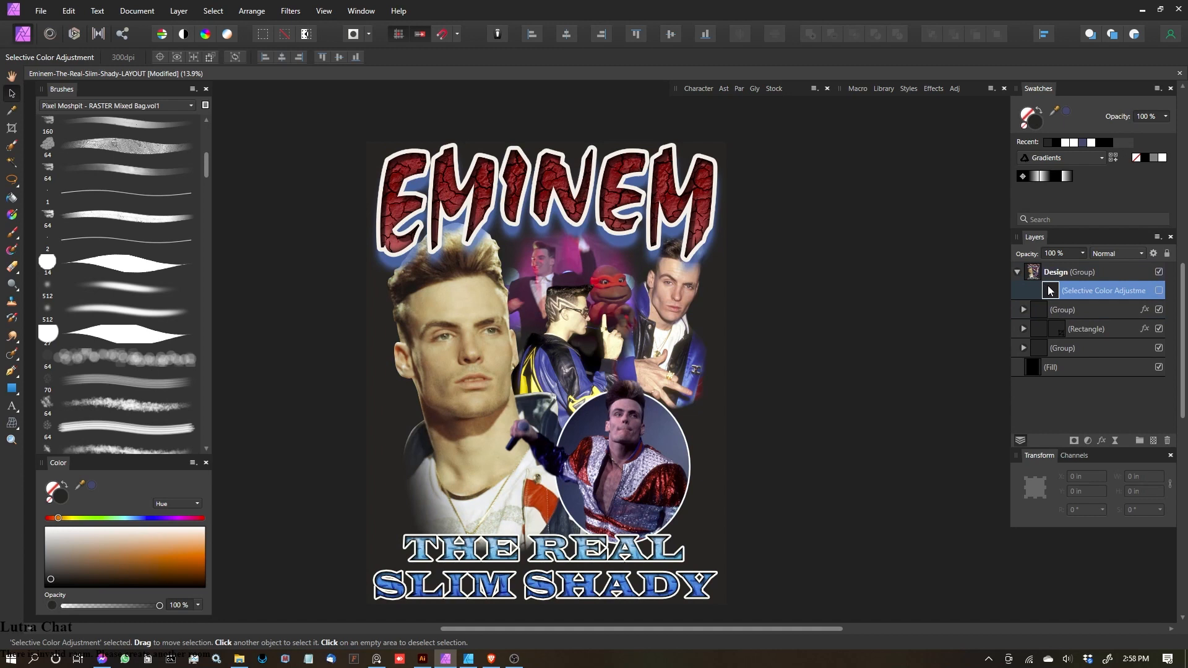
pyautogui.click(1159, 291)
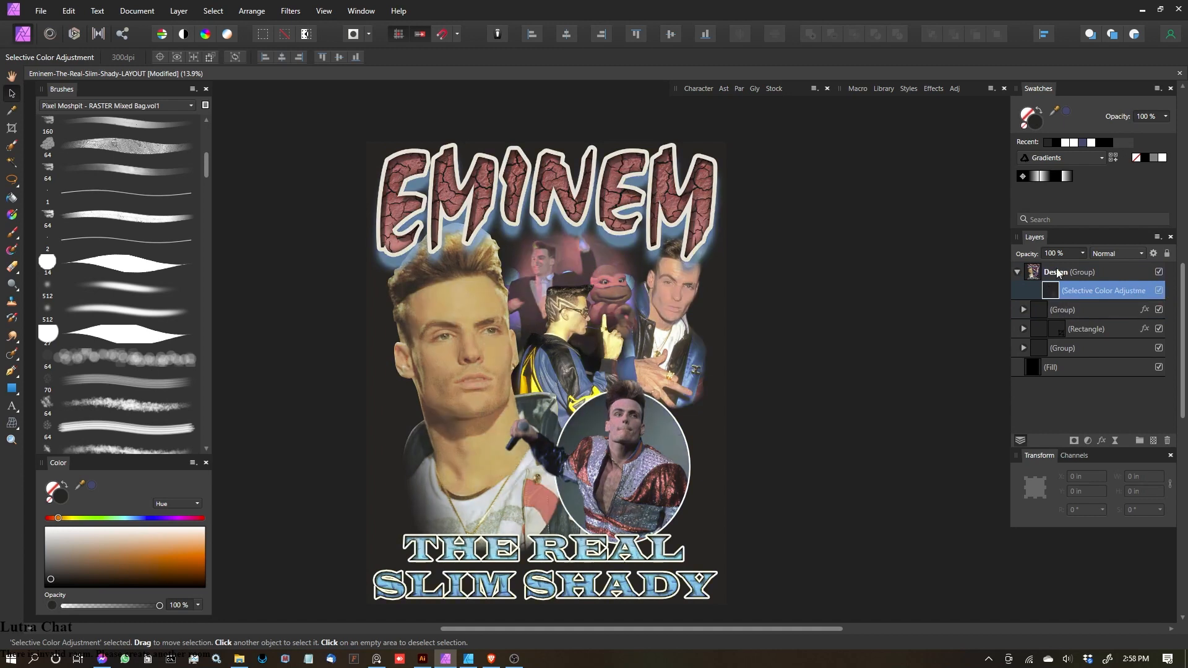
# Step: Collapse the Design group, then duplicate it and hide the original underneath
pyautogui.click(1017, 271)
pyautogui.scroll(2, 598, 300)
pyautogui.scroll(-2, 587, 298)
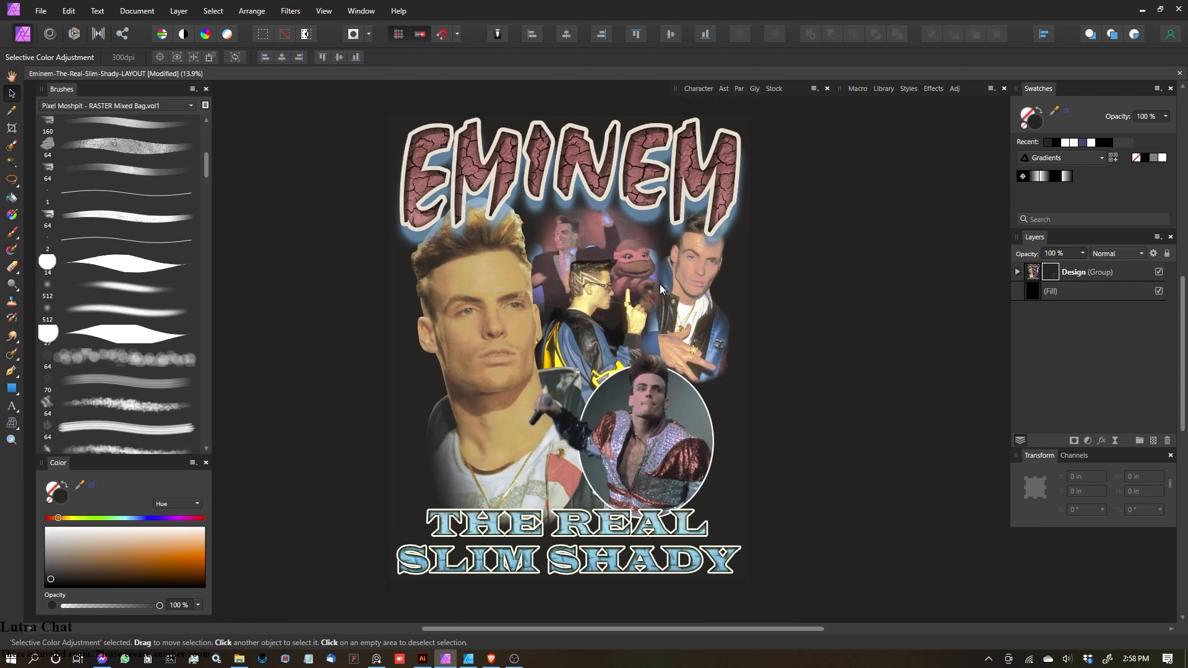
pyautogui.scroll(-1, 536, 224)
pyautogui.scroll(1, 568, 282)
pyautogui.moveTo(567, 282); pyautogui.dragTo(594, 295)
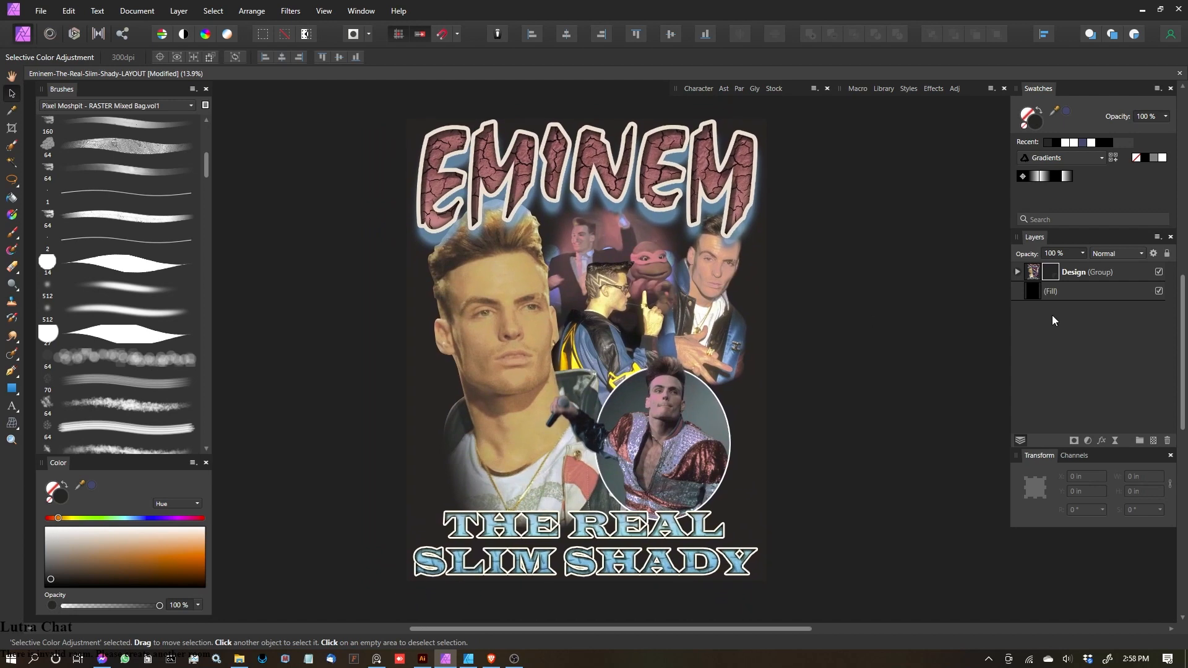
pyautogui.click(1104, 271)
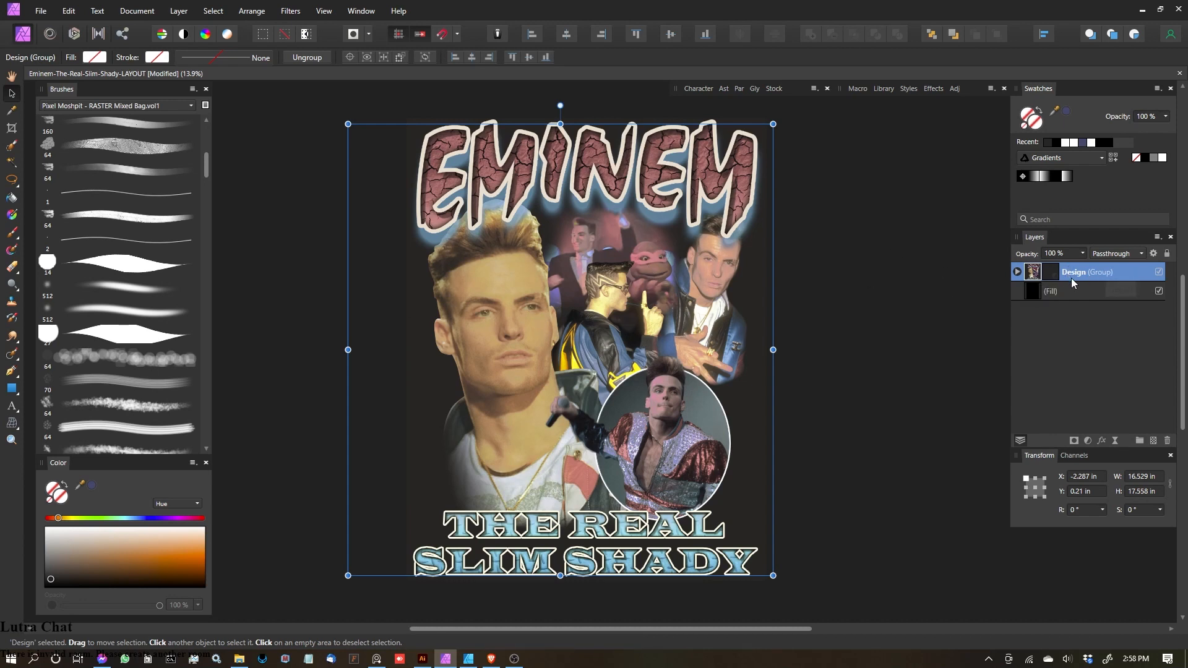
pyautogui.hotkey('ctrl', 'j')
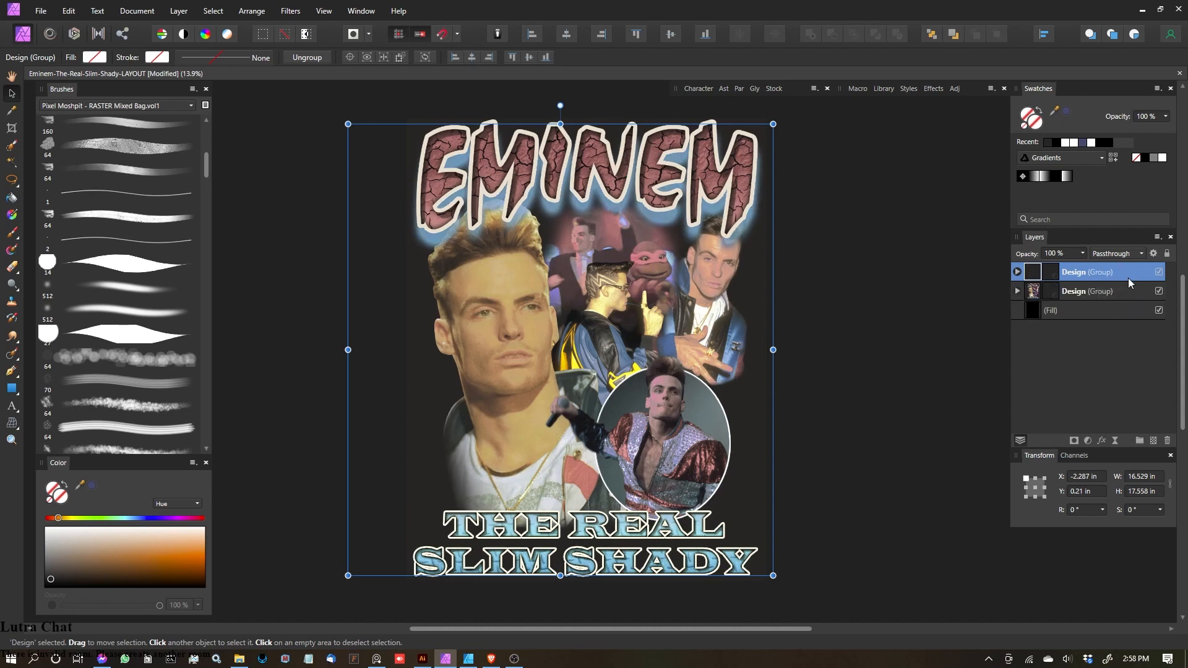
pyautogui.click(1159, 291)
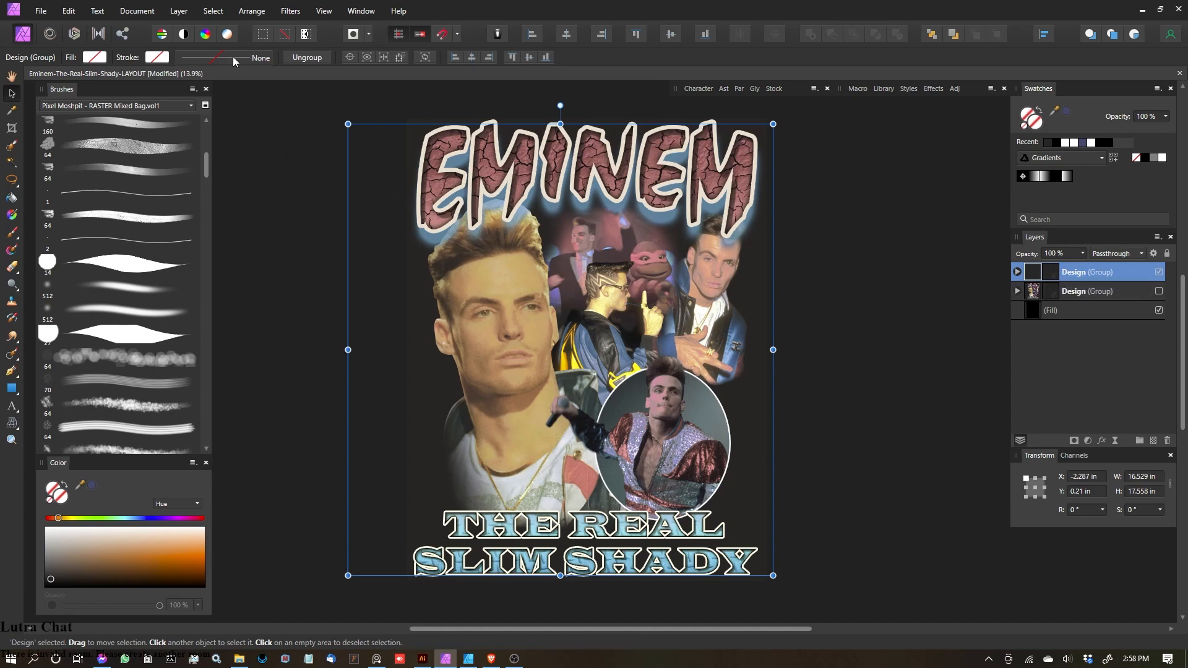
# Step: Rasterize the duplicated Design group into a pixel layer and add a mask to it
pyautogui.click(179, 10)
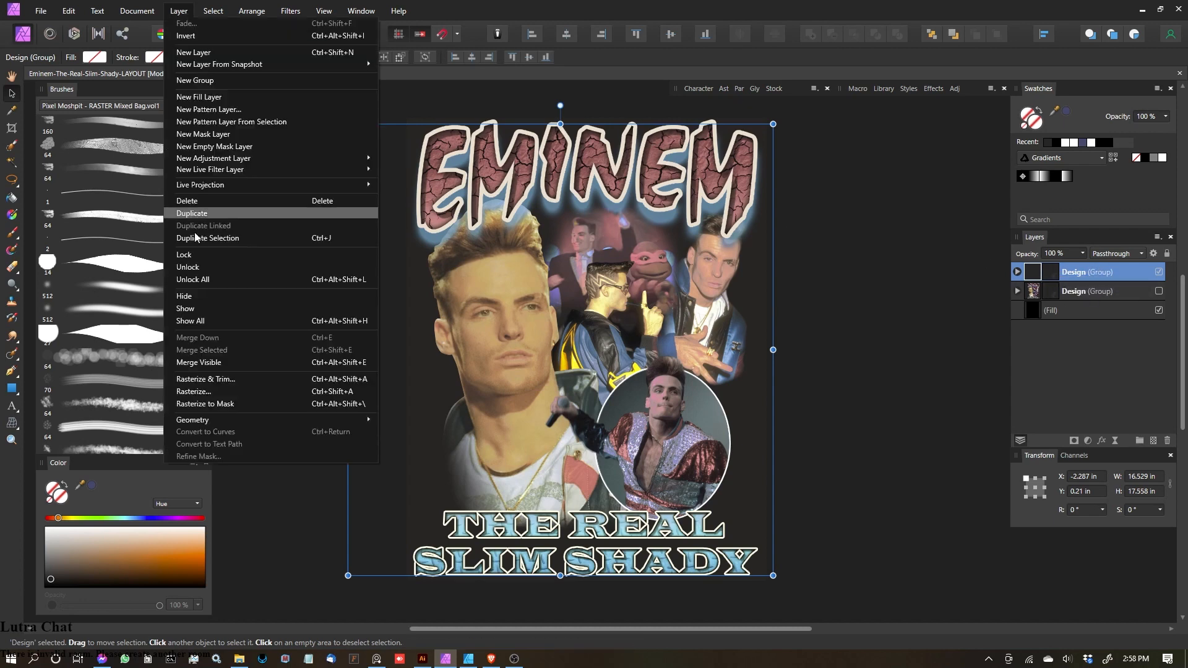
pyautogui.click(195, 394)
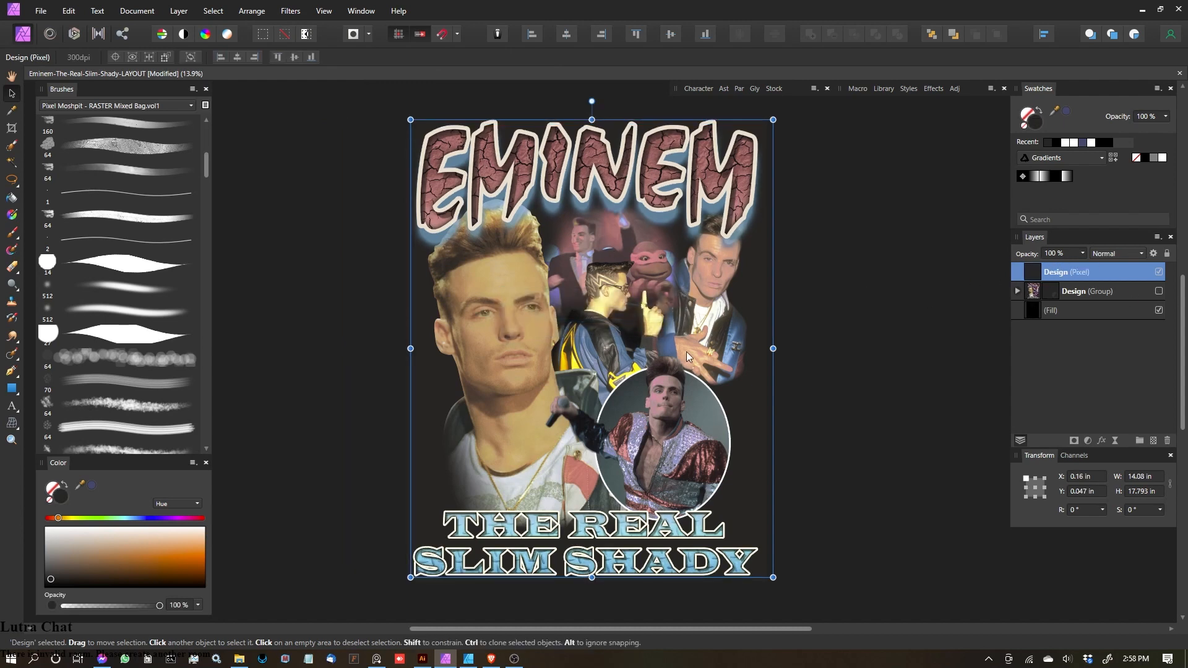
pyautogui.click(863, 347)
pyautogui.click(1101, 274)
pyautogui.click(1073, 440)
# Step: Pick the last 650 px texture brush from the Pixel Moshpit - Press Effects vol.1 set for the Paint Brush tool
pyautogui.click(128, 109)
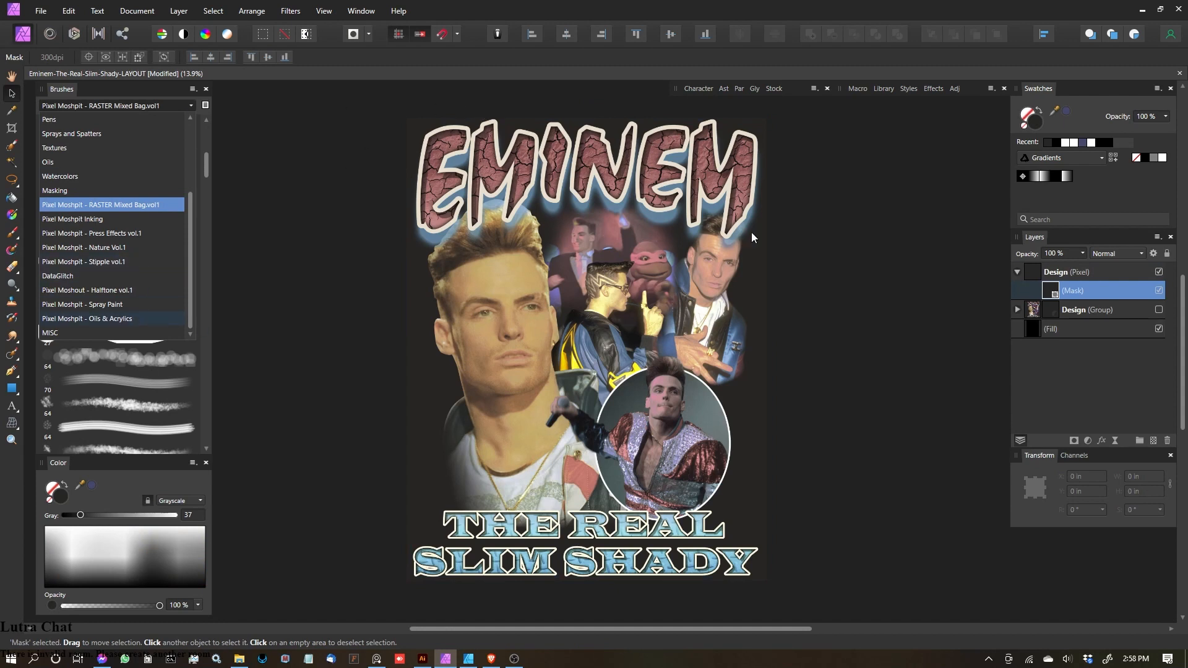
pyautogui.click(498, 91)
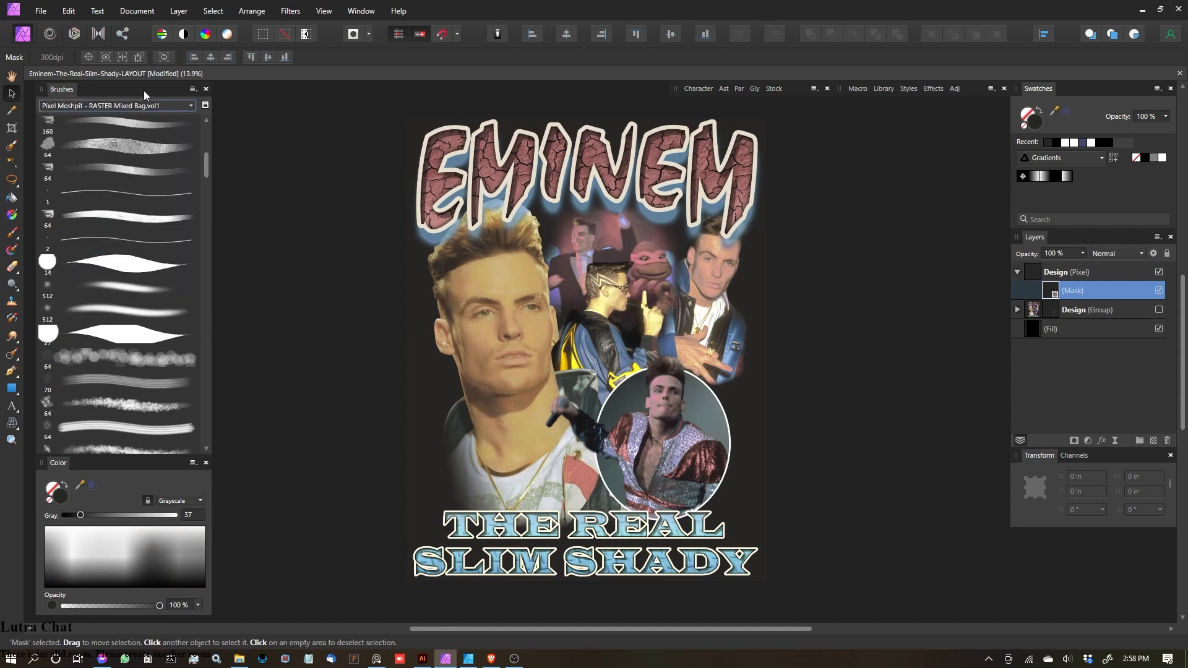
pyautogui.click(127, 105)
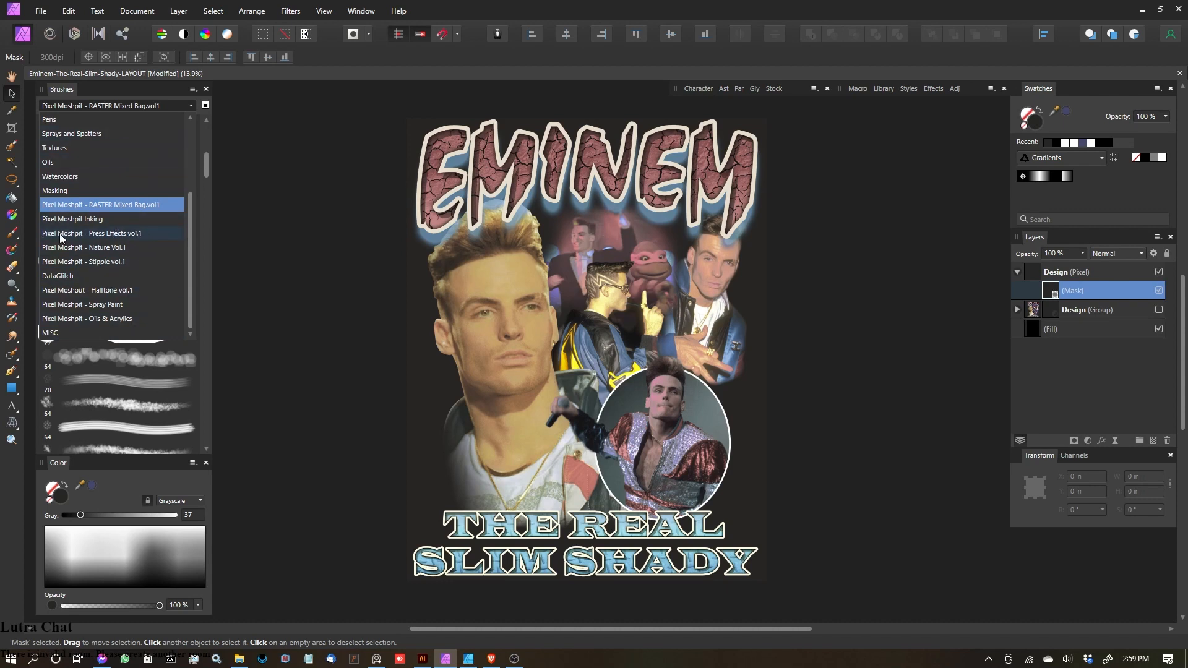
pyautogui.click(115, 233)
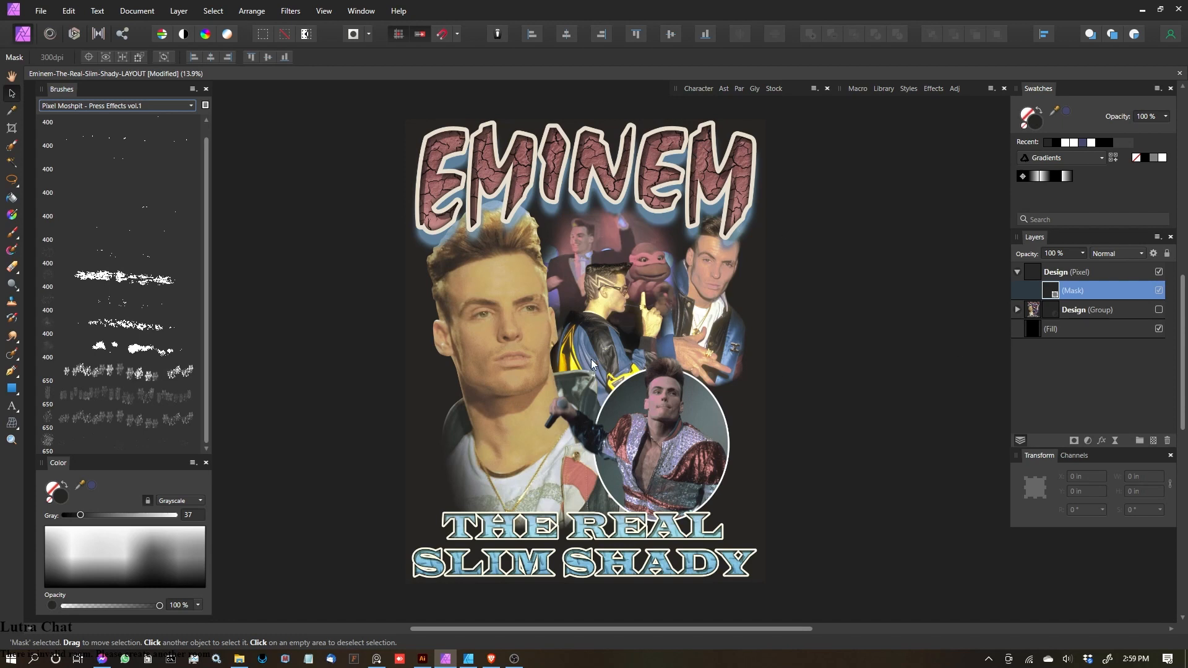
pyautogui.click(84, 440)
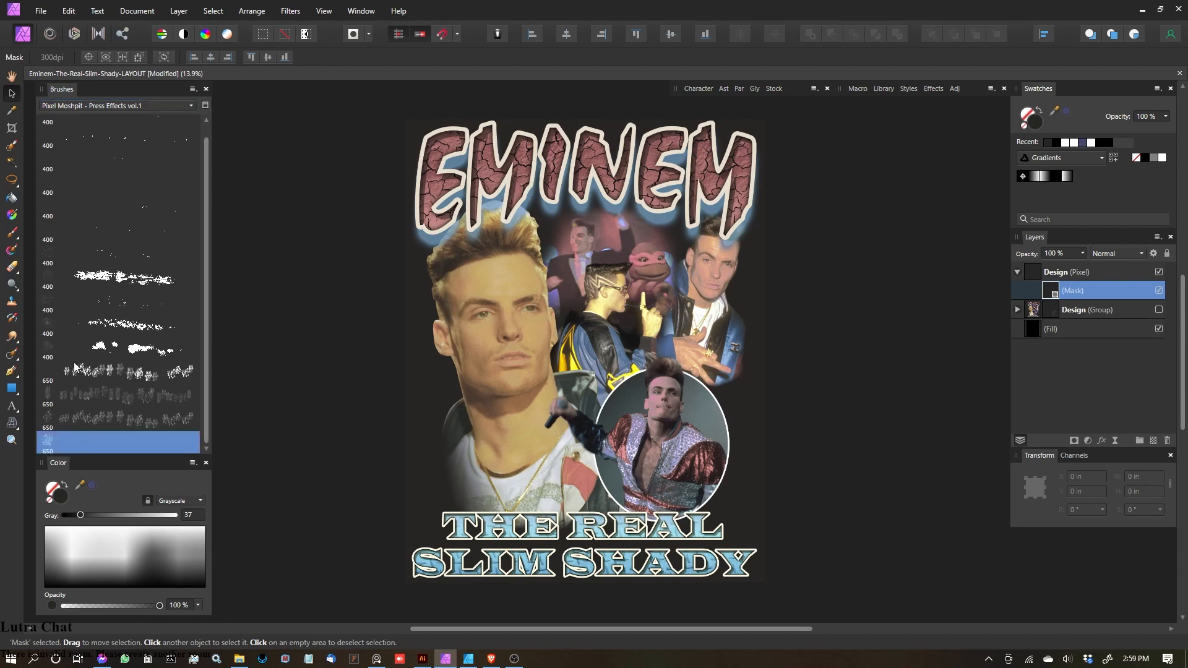
pyautogui.click(13, 237)
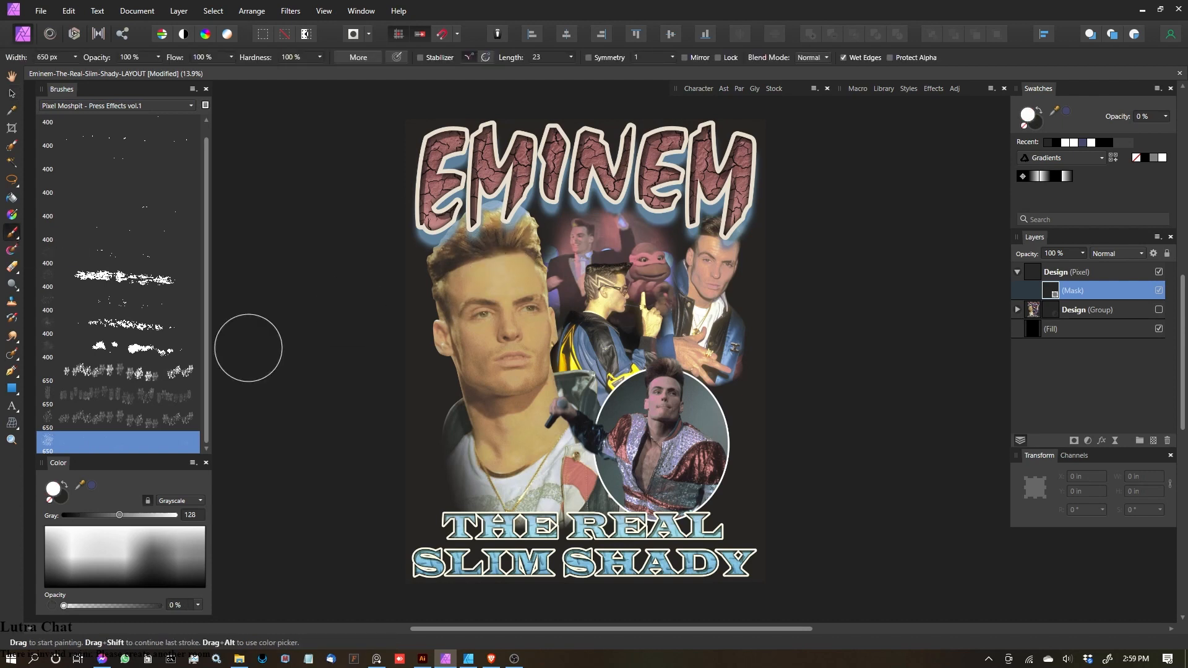
# Step: Set the mask brush colour to black at 100% opacity and reduce the brush width to 339.3 px
pyautogui.moveTo(481, 400)
pyautogui.mouseDown()
pyautogui.moveTo(521, 347)
pyautogui.moveTo(512, 337)
pyautogui.moveTo(484, 324)
pyautogui.moveTo(466, 335)
pyautogui.moveTo(484, 376)
pyautogui.moveTo(454, 374)
pyautogui.mouseUp()
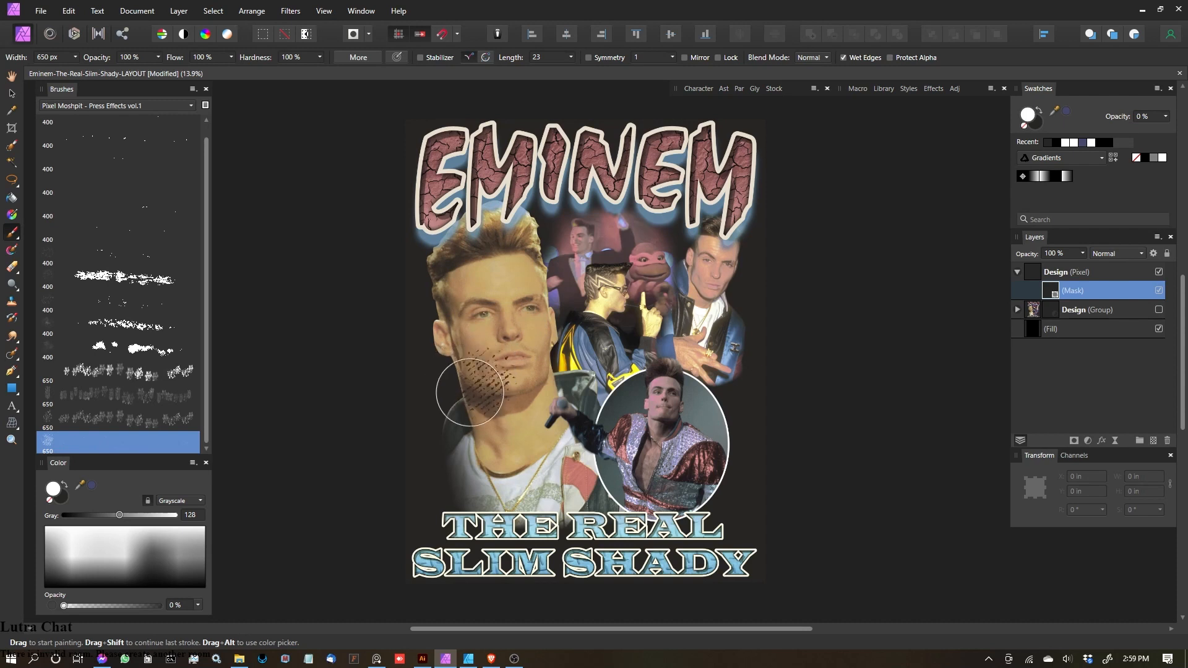
pyautogui.click(48, 569)
pyautogui.moveTo(47, 569); pyautogui.dragTo(2, 643)
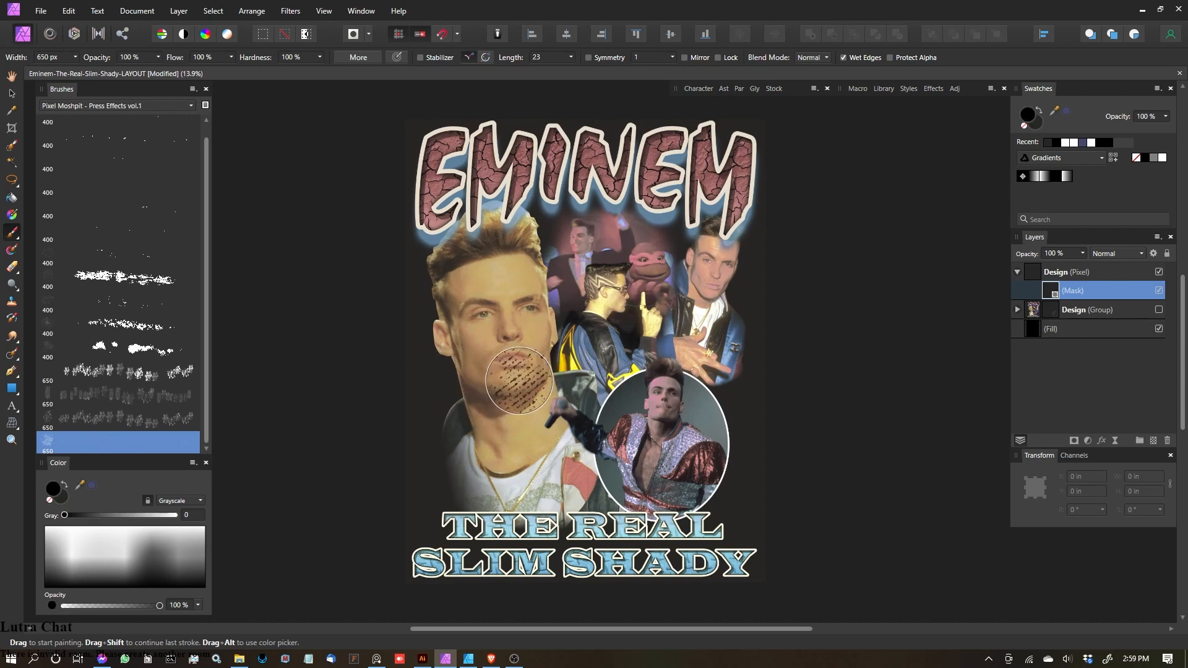
pyautogui.press('[')
pyautogui.press('[')
pyautogui.press('[')
pyautogui.press('[')
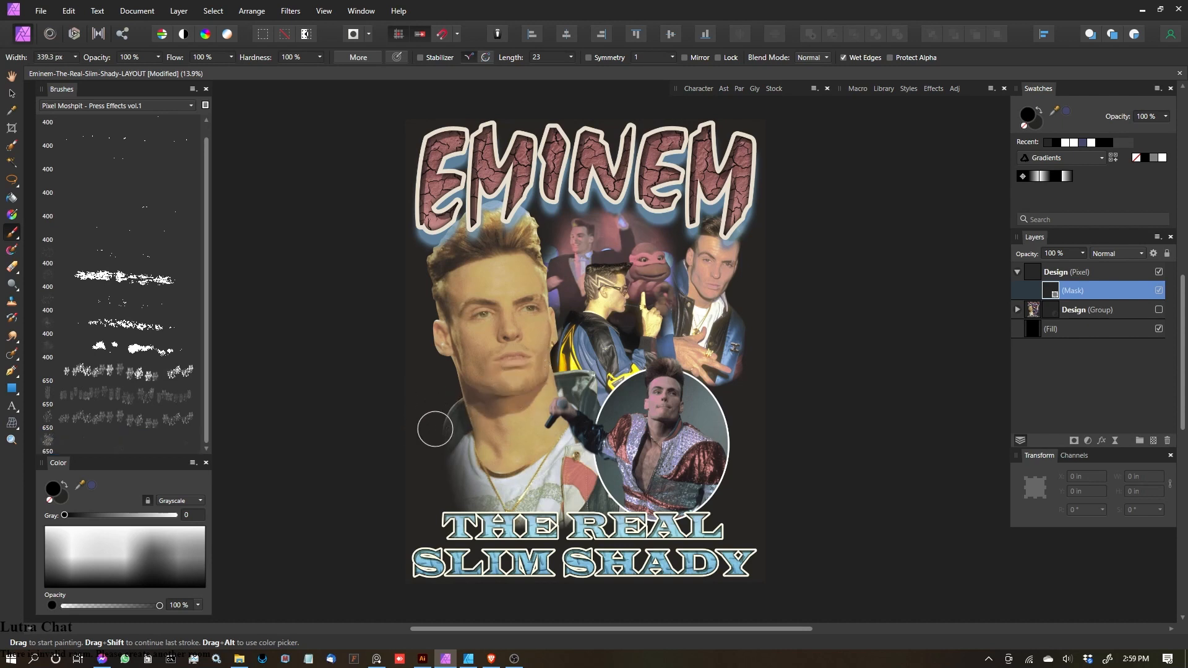
# Step: Try texture strokes along the large portrait's shoulder and cheek with the mask brush at 199.1 px and 263.3 px
pyautogui.hotkey('ctrl', '+')
pyautogui.press('[')
pyautogui.press('[')
pyautogui.hotkey('ctrl', '+')
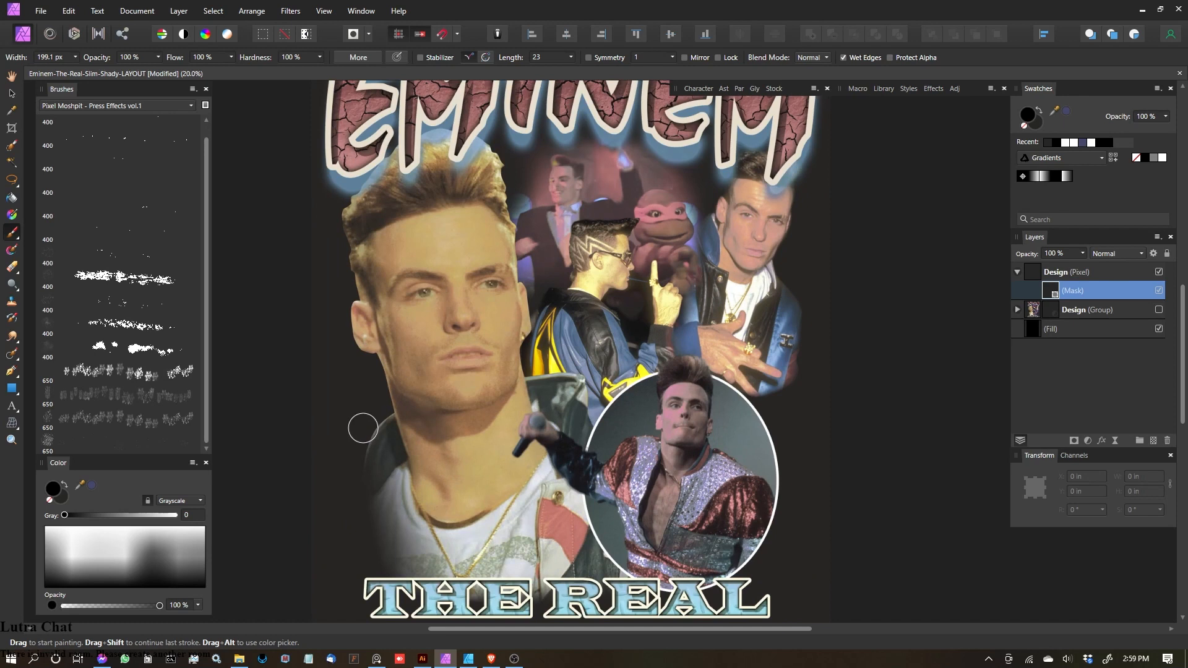
pyautogui.moveTo(364, 424); pyautogui.dragTo(389, 347)
pyautogui.moveTo(400, 406); pyautogui.dragTo(394, 431)
pyautogui.press(']')
pyautogui.scroll(5, 452, 352)
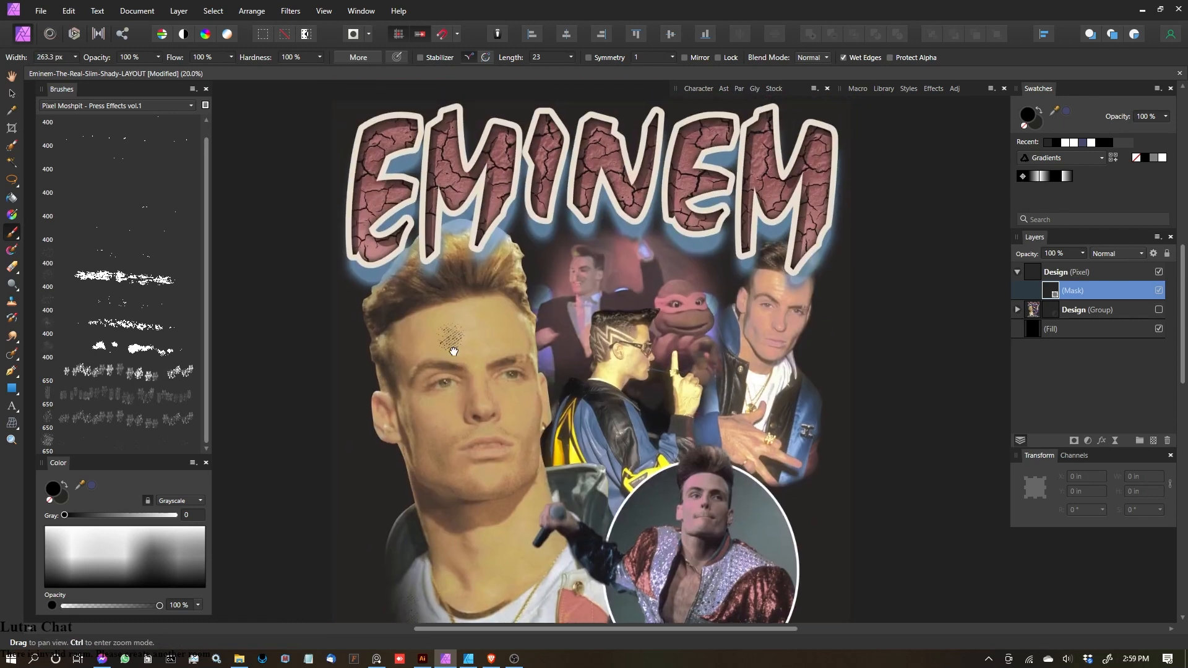
pyautogui.moveTo(451, 351); pyautogui.dragTo(451, 310)
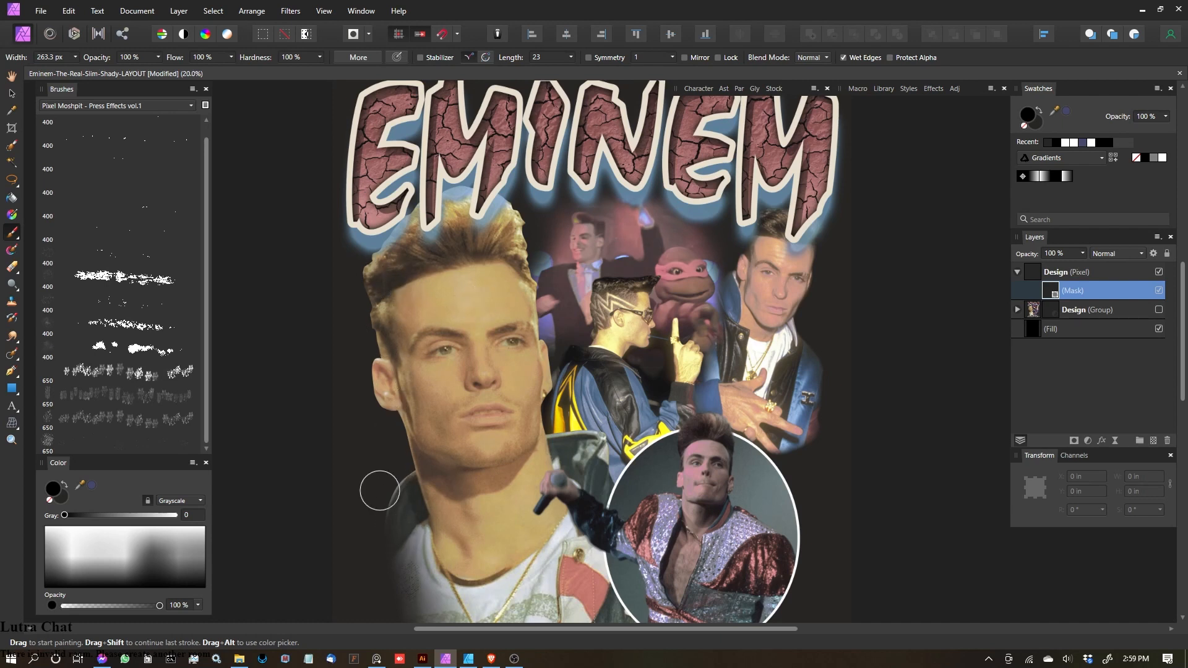
pyautogui.moveTo(371, 519); pyautogui.dragTo(367, 429)
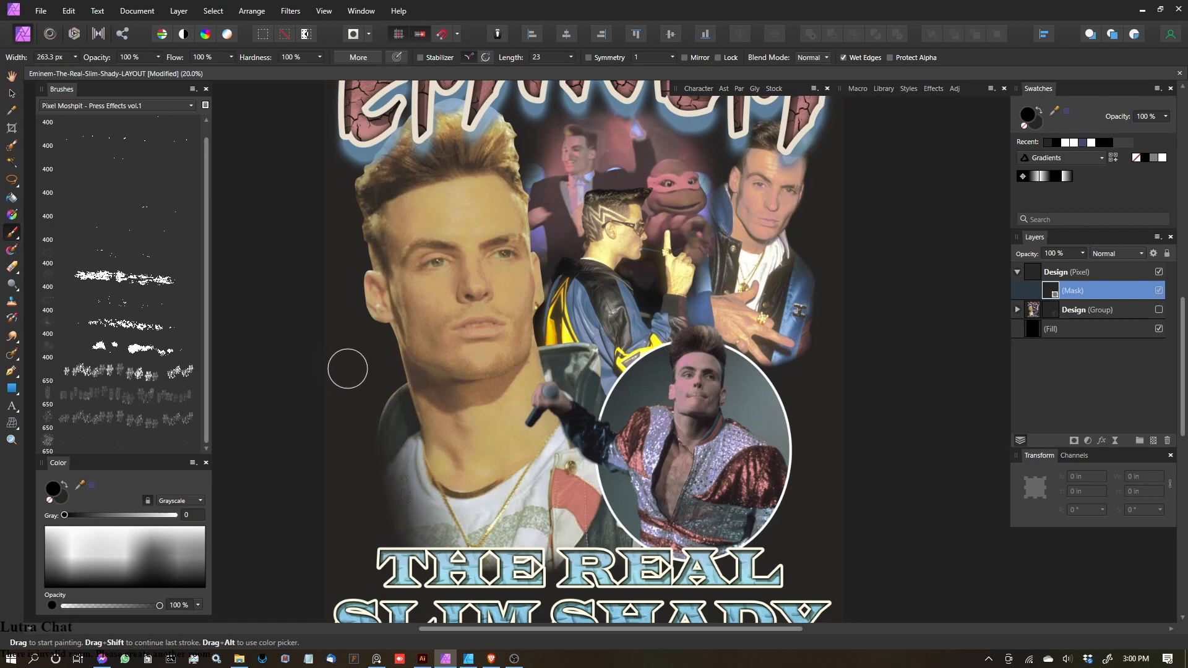
# Step: Wear away the large portrait's shoulder and neck and the oval portrait on the mask, using brush widths of 213.9 px and 282.8 px
pyautogui.scroll(-2, 349, 417)
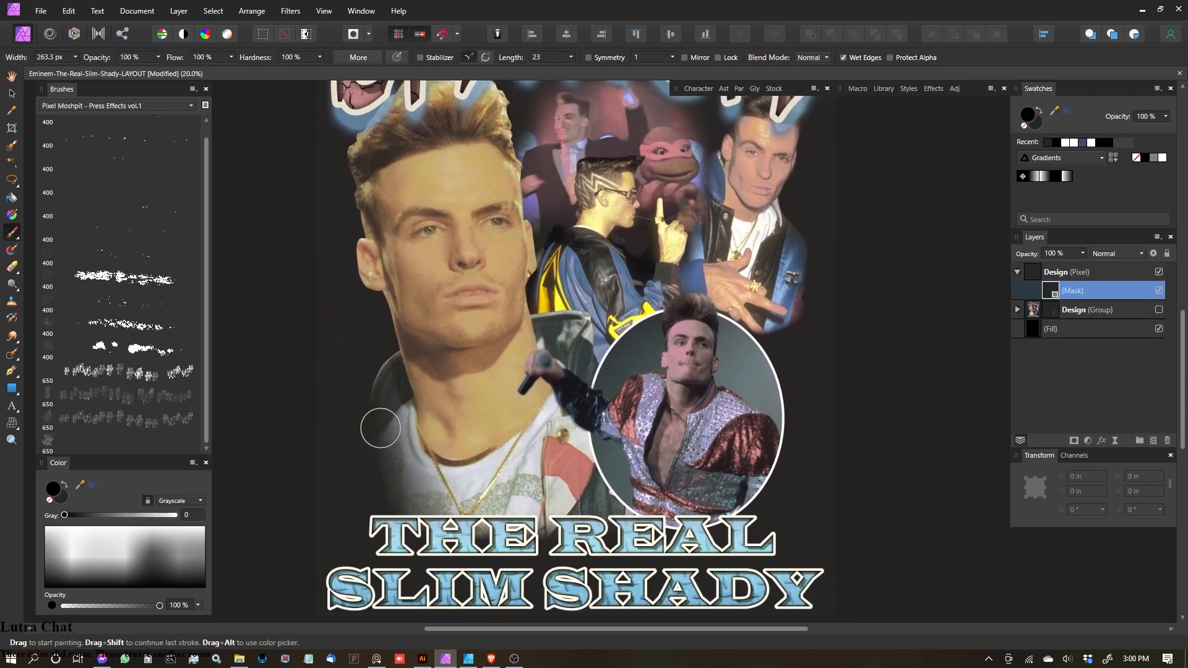
pyautogui.moveTo(356, 242)
pyautogui.mouseDown()
pyautogui.moveTo(376, 439)
pyautogui.moveTo(364, 274)
pyautogui.mouseUp()
pyautogui.press(']')
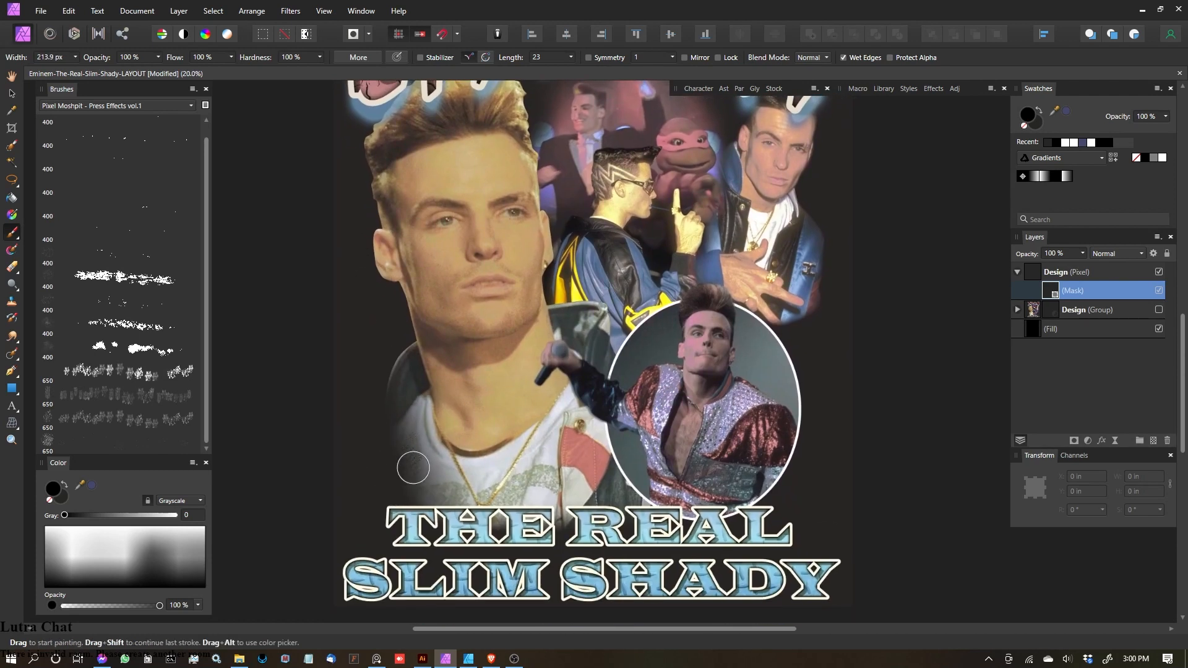
pyautogui.moveTo(418, 431); pyautogui.dragTo(421, 440)
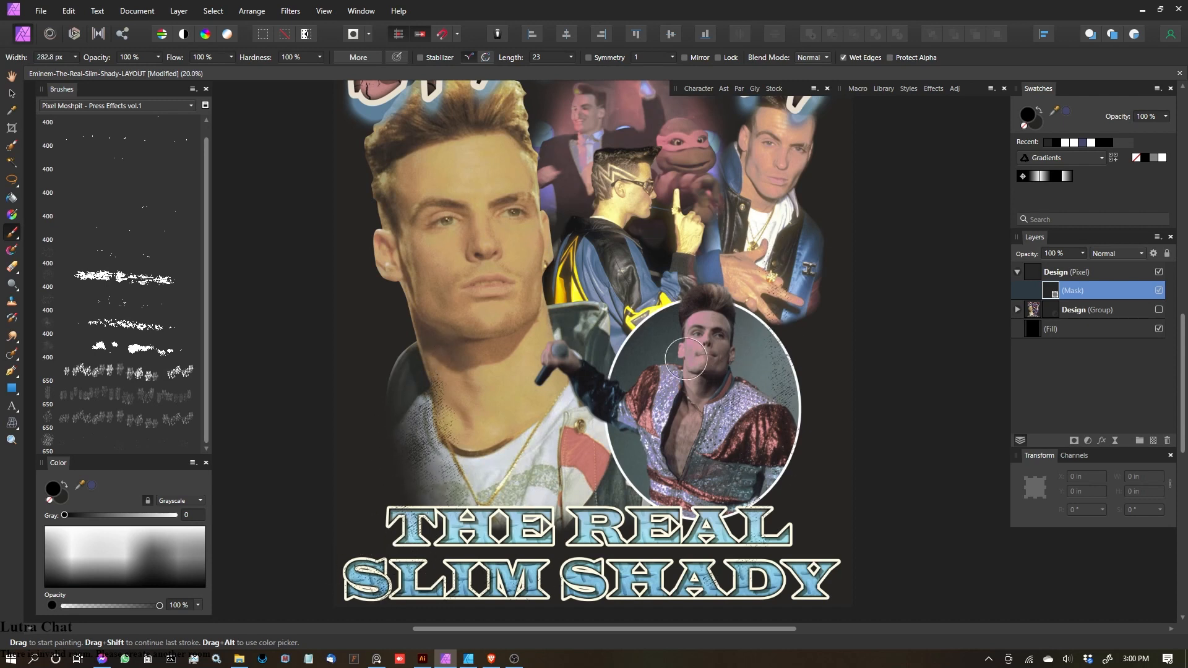
# Step: Paint black texture on the mask over the upper-right portrait and the adjoining title glow, then reduce the brush to 235 px
pyautogui.scroll(5, 696, 422)
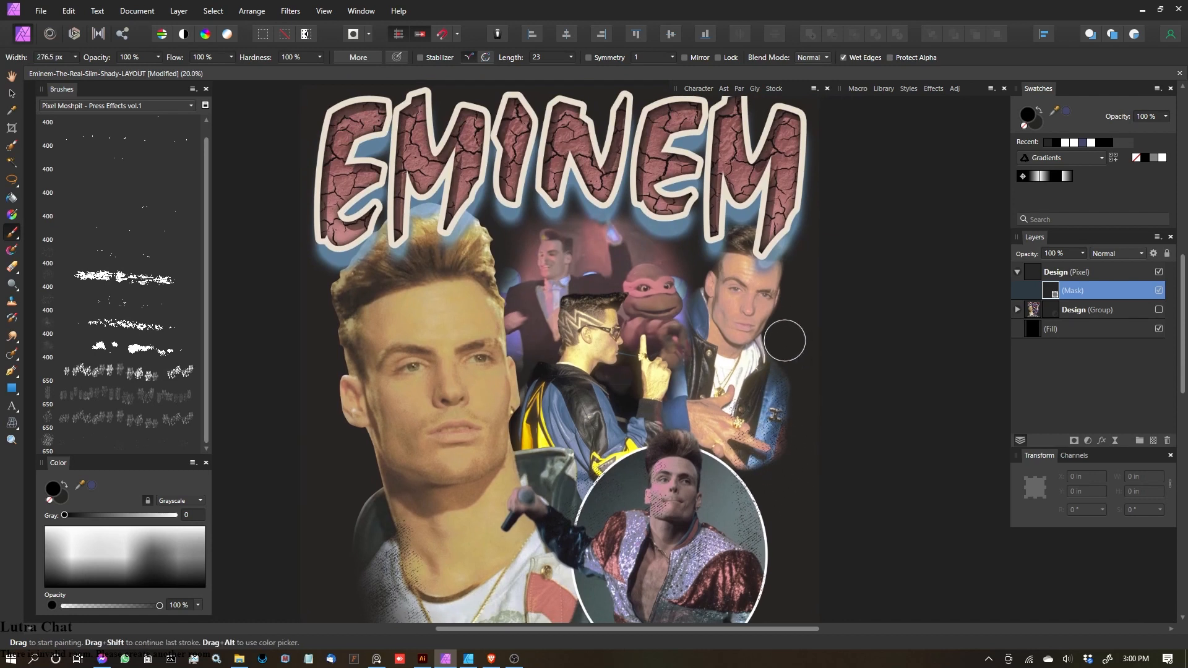
pyautogui.moveTo(795, 254); pyautogui.dragTo(803, 241)
pyautogui.press('[')
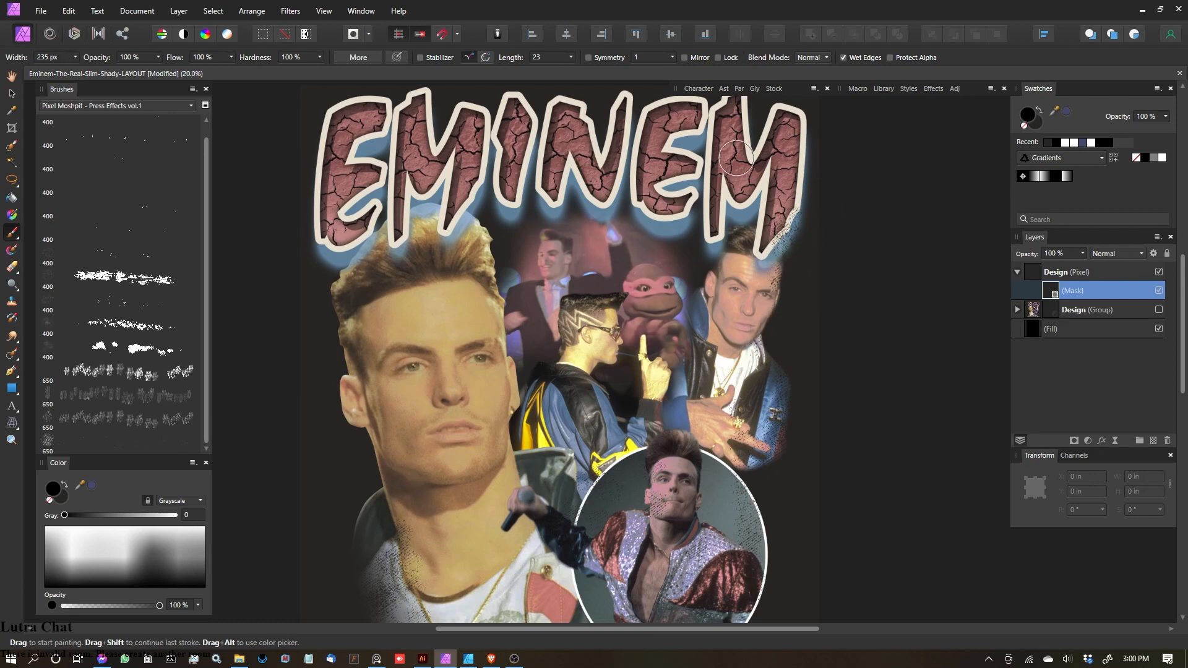
# Step: With a 270.2 px mask brush, distress the EMINEM title's edges and glow, the background figures, the large forehead and the lower lettering
pyautogui.press(']')
pyautogui.moveTo(375, 280)
pyautogui.mouseDown()
pyautogui.moveTo(335, 250)
pyautogui.moveTo(337, 286)
pyautogui.moveTo(382, 227)
pyautogui.moveTo(344, 281)
pyautogui.moveTo(413, 219)
pyautogui.moveTo(494, 208)
pyautogui.moveTo(516, 229)
pyautogui.moveTo(495, 186)
pyautogui.mouseUp()
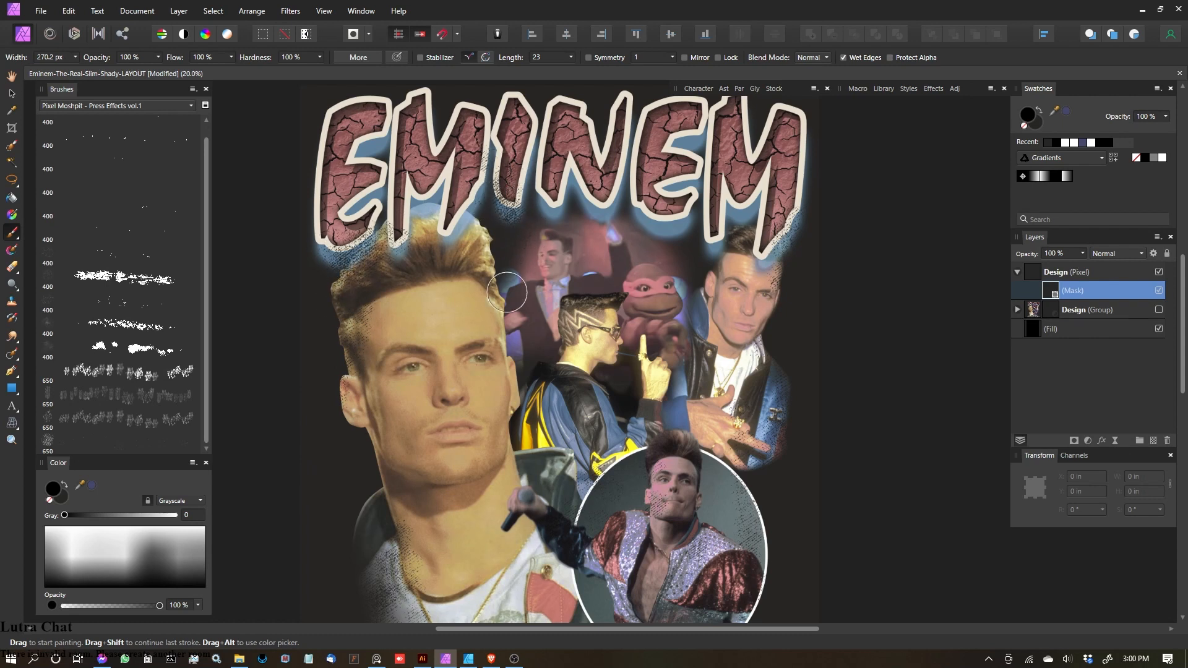
pyautogui.moveTo(509, 324)
pyautogui.mouseDown()
pyautogui.moveTo(511, 272)
pyautogui.moveTo(516, 305)
pyautogui.mouseUp()
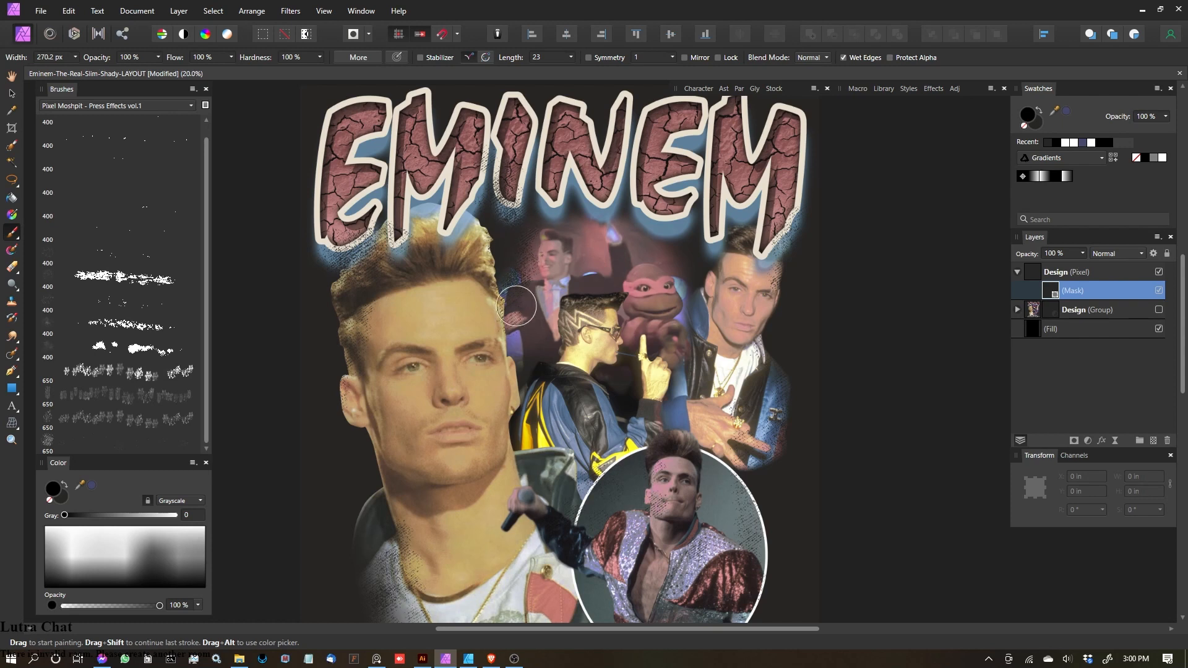
pyautogui.moveTo(602, 242); pyautogui.dragTo(586, 230)
pyautogui.moveTo(622, 189); pyautogui.dragTo(632, 136)
pyautogui.moveTo(384, 144); pyautogui.dragTo(383, 176)
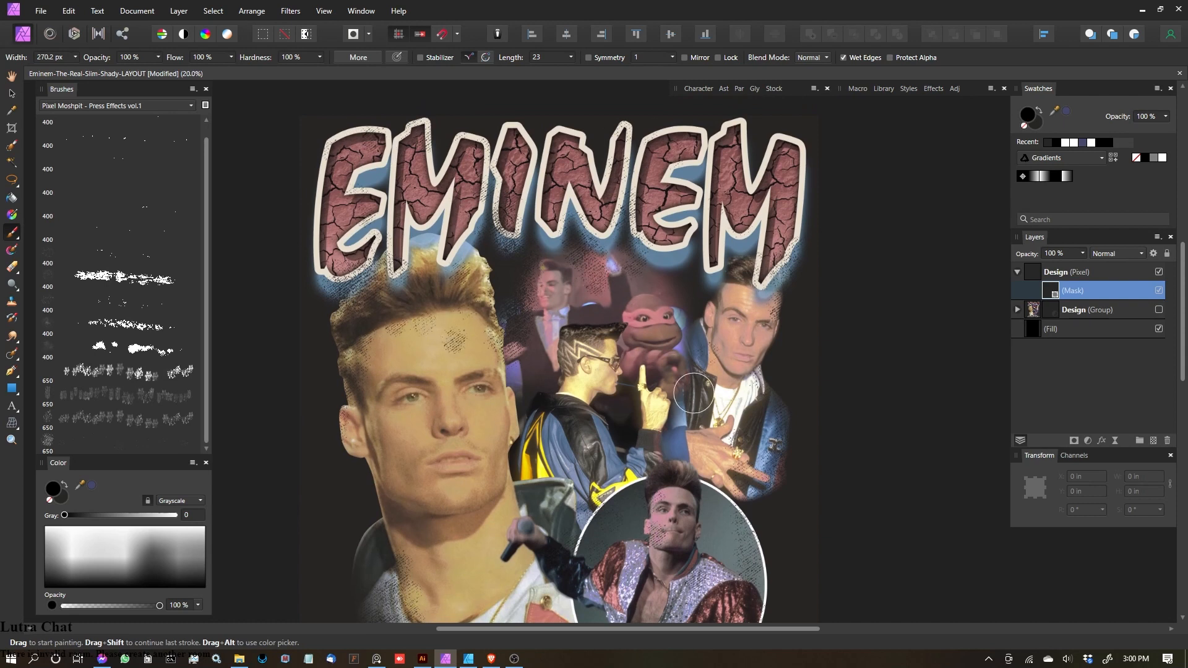
pyautogui.scroll(-3, 697, 379)
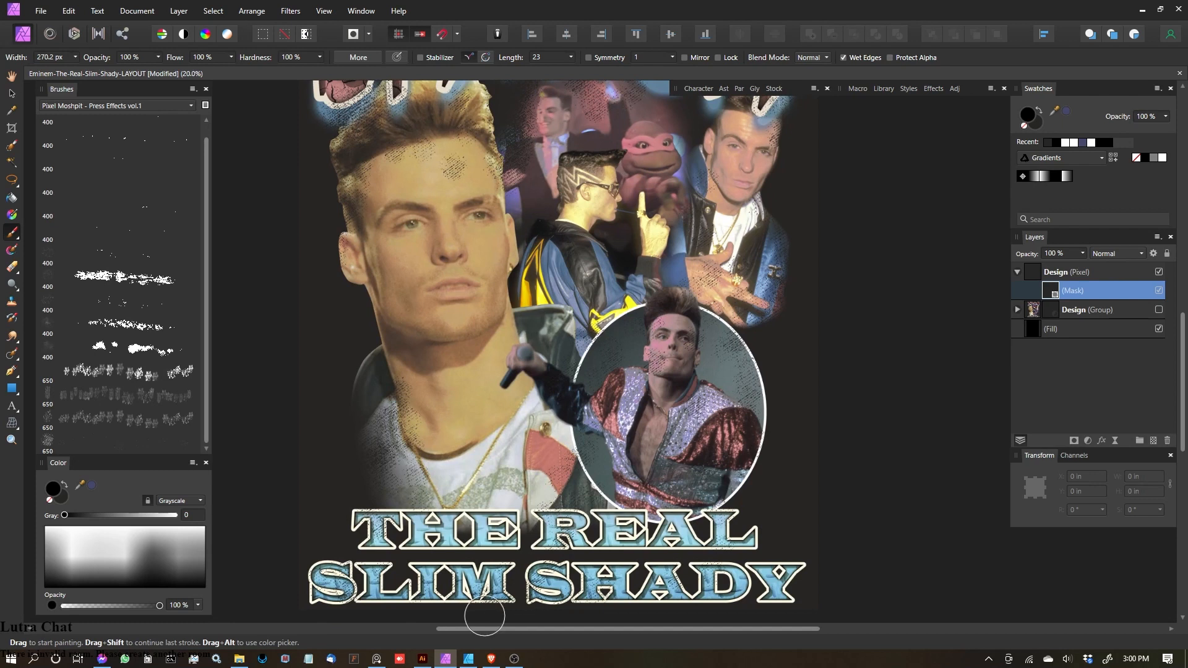
# Step: Pick the second-to-last 650 px Press Effects texture brush and reduce its width to 331.7 px
pyautogui.click(79, 420)
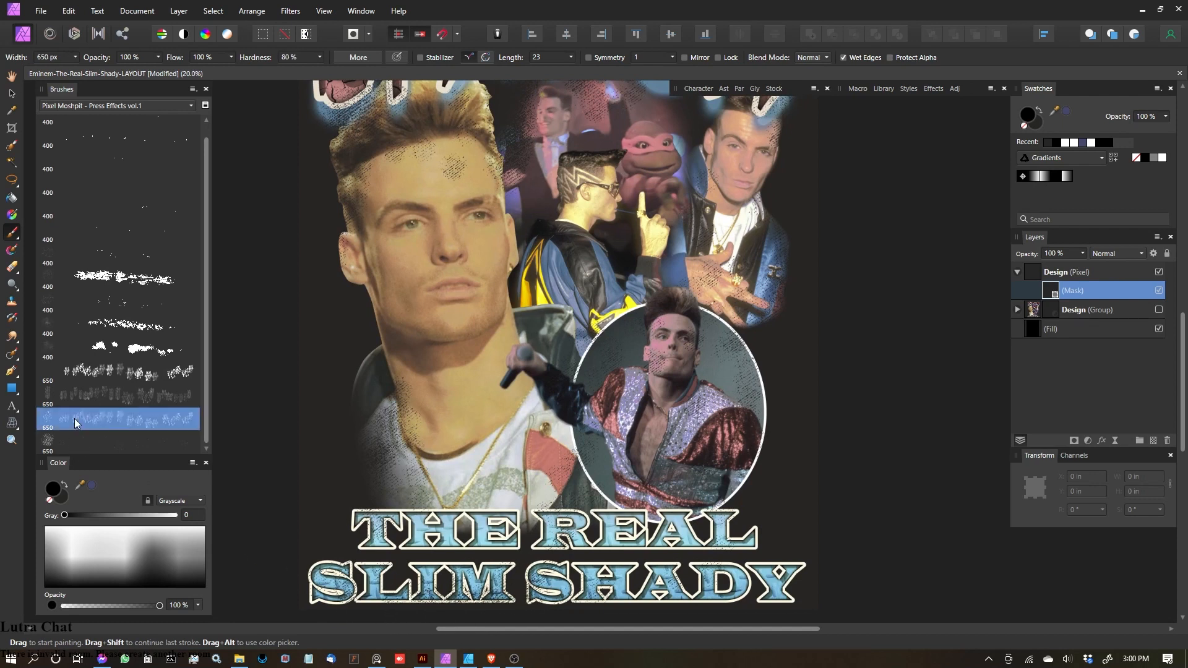
pyautogui.press('[')
pyautogui.press('[')
pyautogui.press('[')
pyautogui.press('[')
pyautogui.press('[')
pyautogui.press('[')
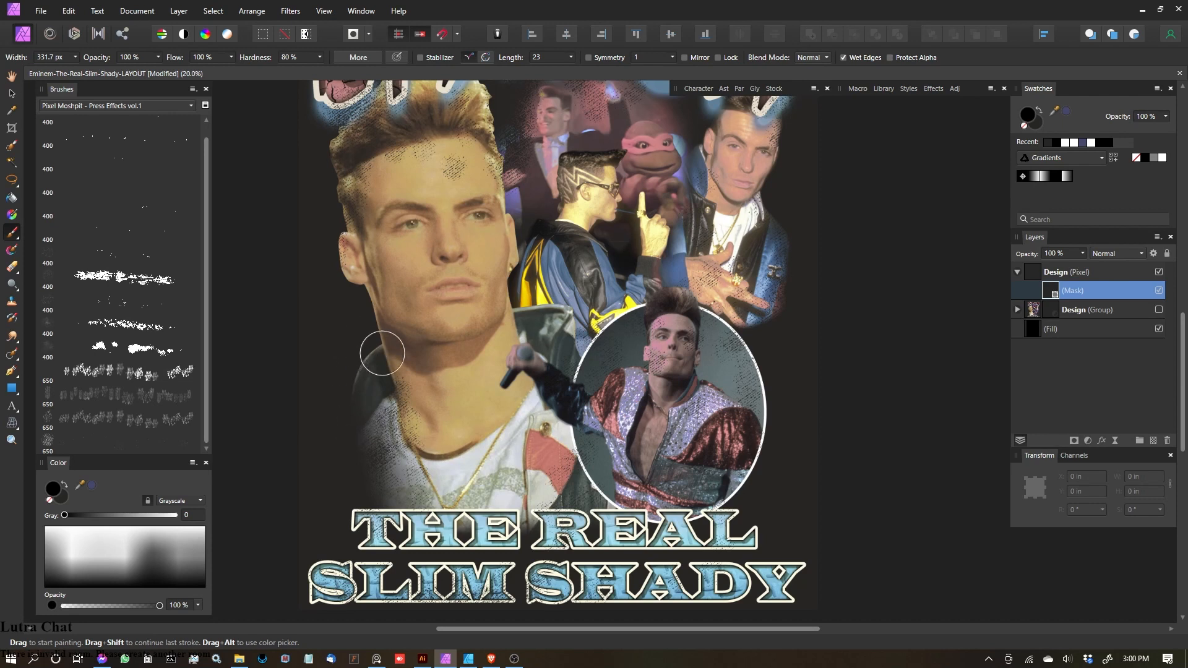
# Step: Reduce the mask brush to 234.2 px and switch it to white to restore part of the large portrait's forehead
pyautogui.moveTo(400, 386)
pyautogui.mouseDown()
pyautogui.moveTo(377, 304)
pyautogui.moveTo(382, 335)
pyautogui.moveTo(369, 332)
pyautogui.moveTo(409, 399)
pyautogui.moveTo(363, 310)
pyautogui.moveTo(411, 390)
pyautogui.moveTo(392, 321)
pyautogui.mouseUp()
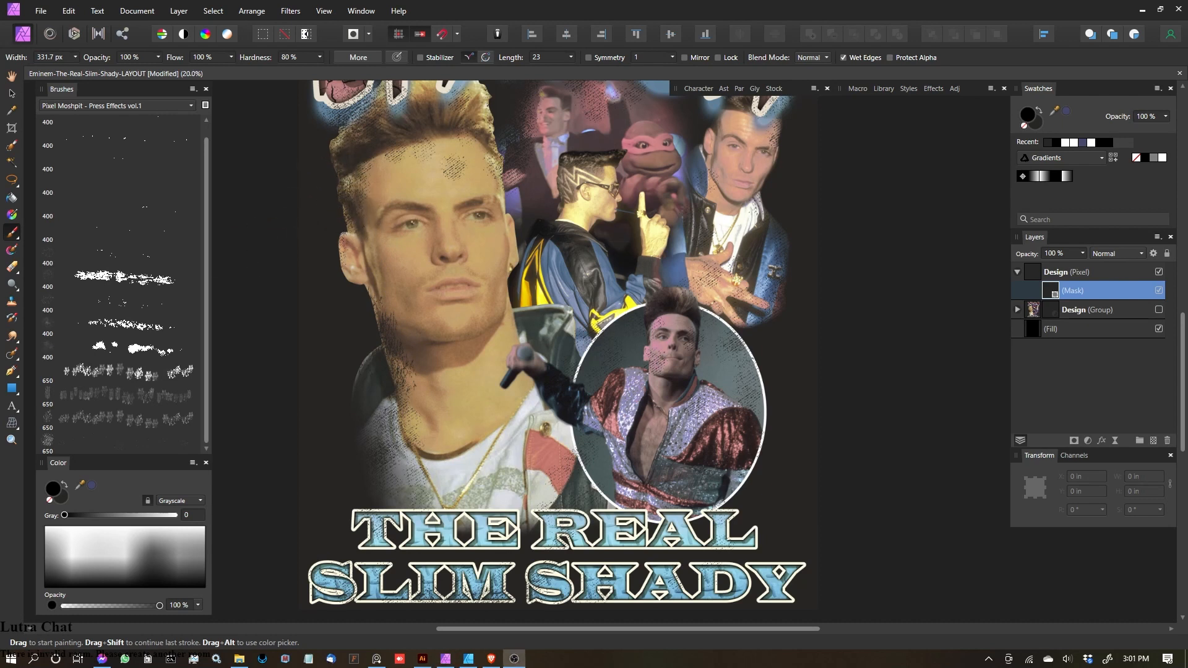
pyautogui.click(326, 271)
pyautogui.press('[')
pyautogui.press('[')
pyautogui.moveTo(399, 228); pyautogui.dragTo(410, 213)
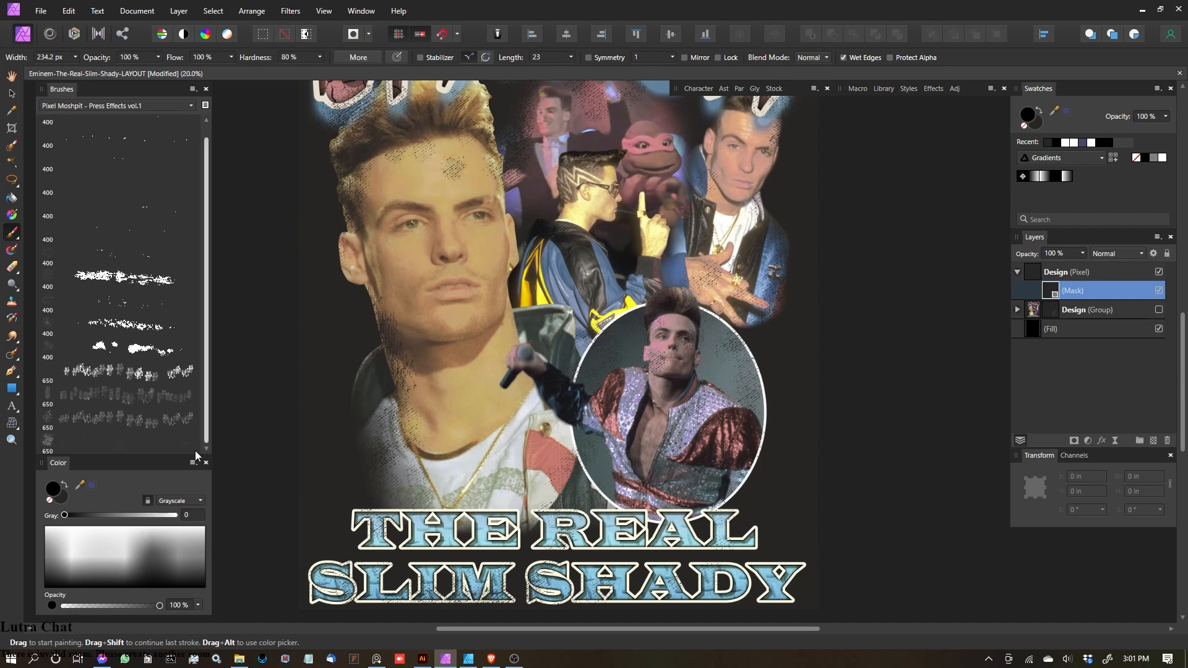
pyautogui.press('x')
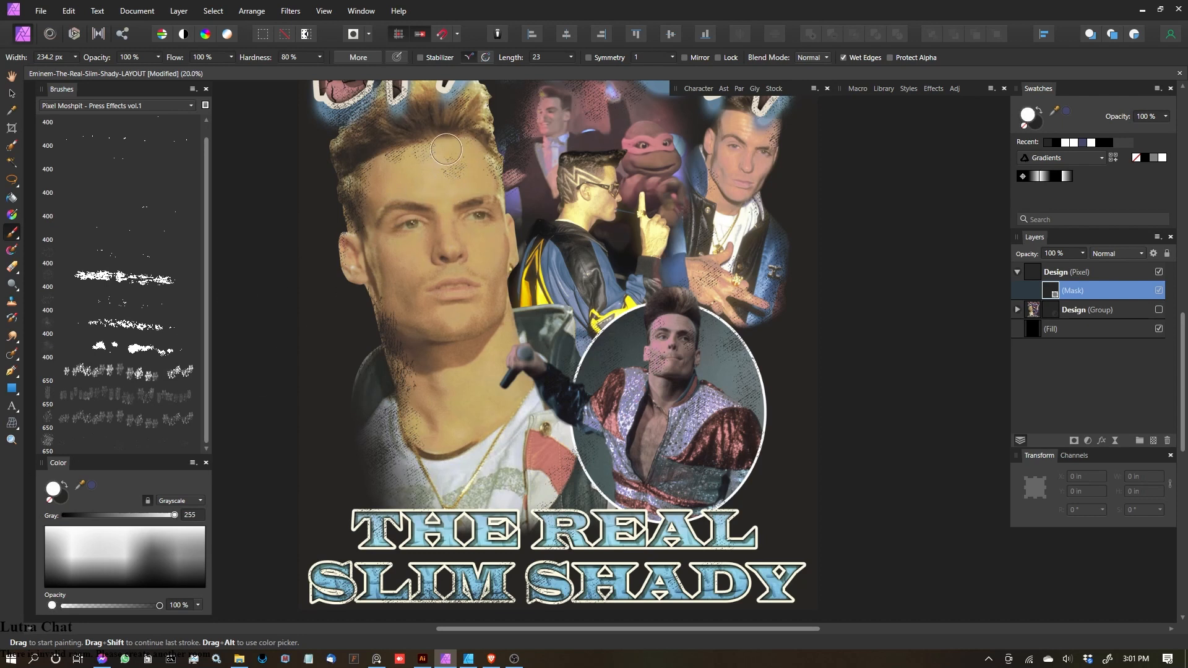
pyautogui.scroll(5, 344, 286)
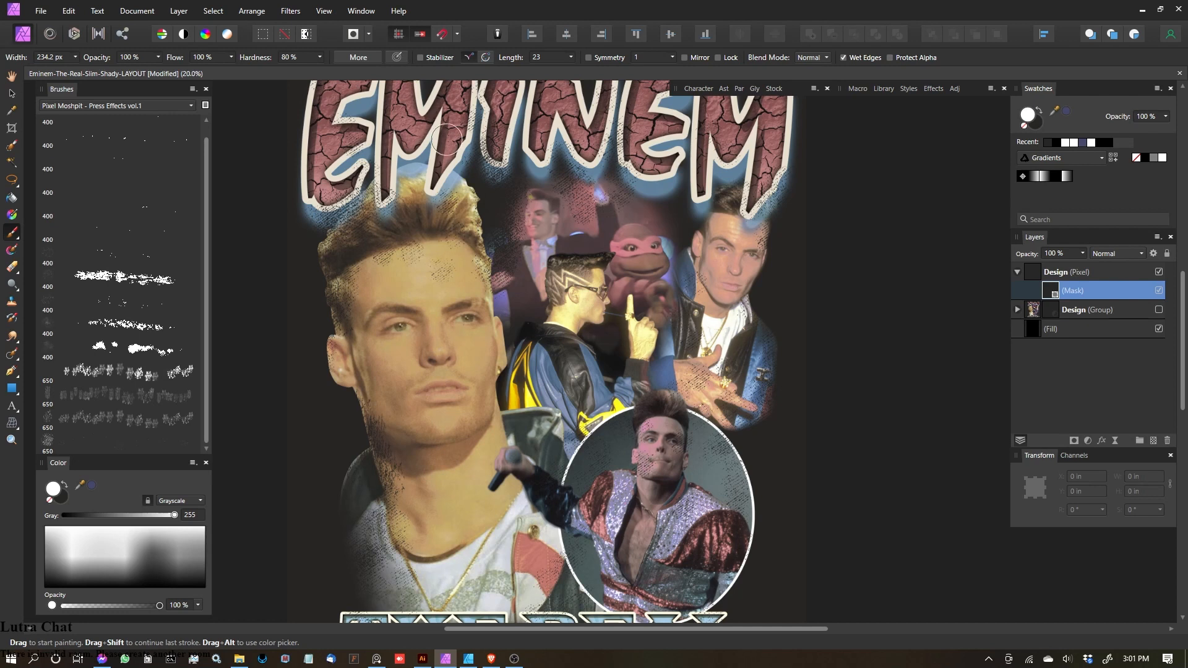
# Step: Switch the mask brush back to black, reselect the second-to-last 650 px texture brush and reduce it to 234.2 px
pyautogui.press('x')
pyautogui.click(80, 415)
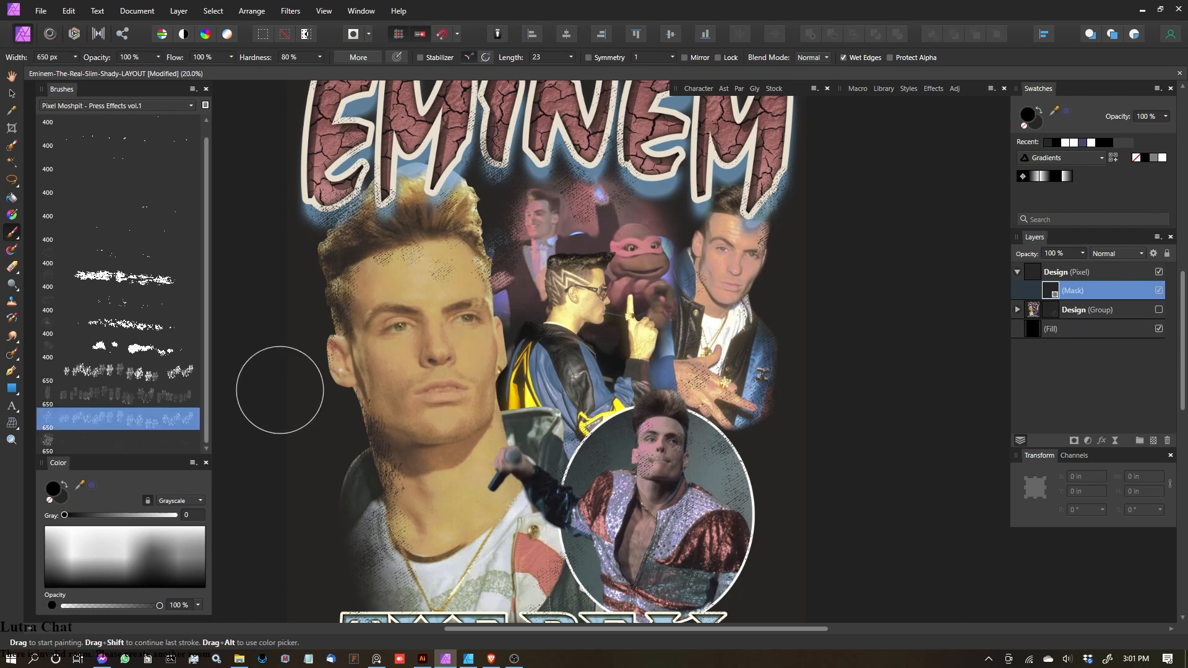
pyautogui.press('[')
pyautogui.press('[')
pyautogui.press('[')
pyautogui.press('[')
pyautogui.press('[')
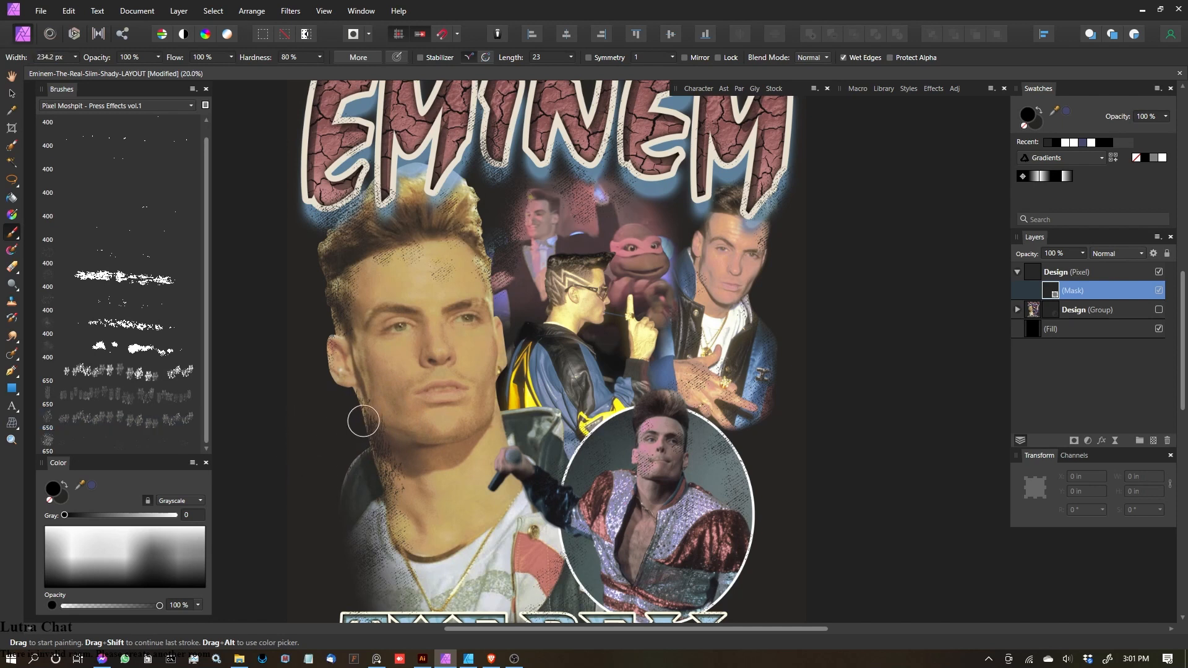
# Step: Dab cracked texture into the large portrait's jaw and neck on the mask while enlarging the brush up to 1253.2 px
pyautogui.press(']')
pyautogui.press(']')
pyautogui.press(']')
pyautogui.press(']')
pyautogui.click(375, 417)
pyautogui.click(377, 404)
pyautogui.press(']')
pyautogui.press(']')
pyautogui.press(']')
pyautogui.press(']')
pyautogui.press(']')
pyautogui.press(']')
pyautogui.scroll(-2, 367, 451)
pyautogui.press(']')
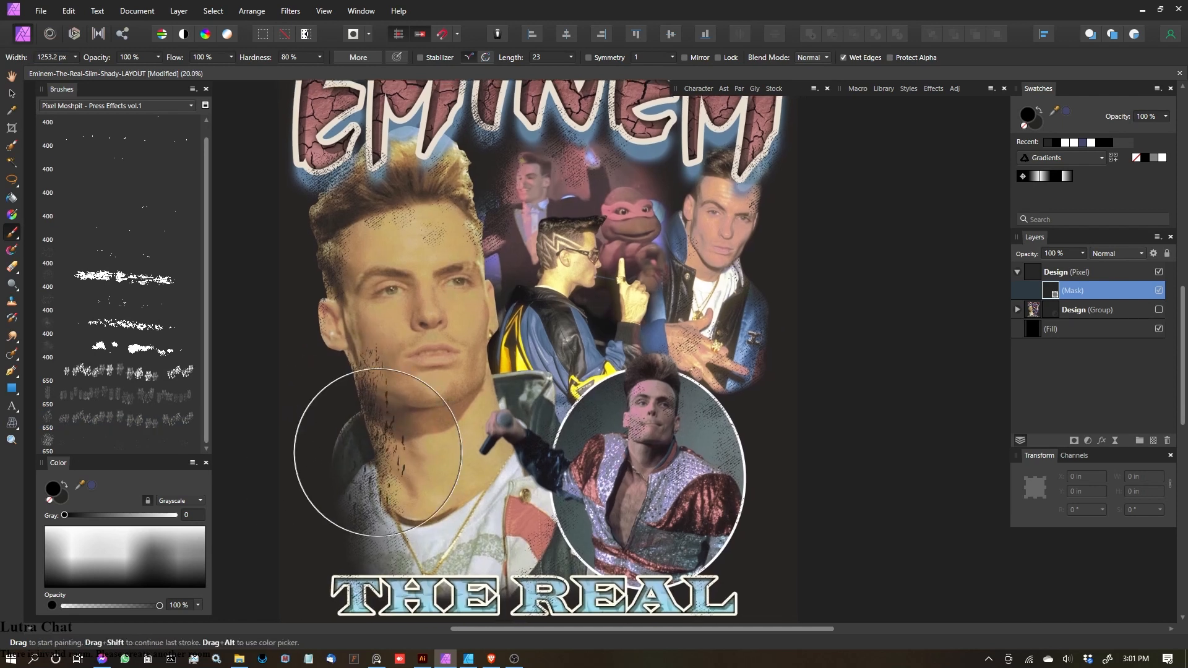
# Step: Reduce the mask brush to 611 px and wear away the large portrait's shoulder and the start of the lower lettering
pyautogui.press('[')
pyautogui.press('[')
pyautogui.press('[')
pyautogui.press('[')
pyautogui.press('[')
pyautogui.press('[')
pyautogui.press('[')
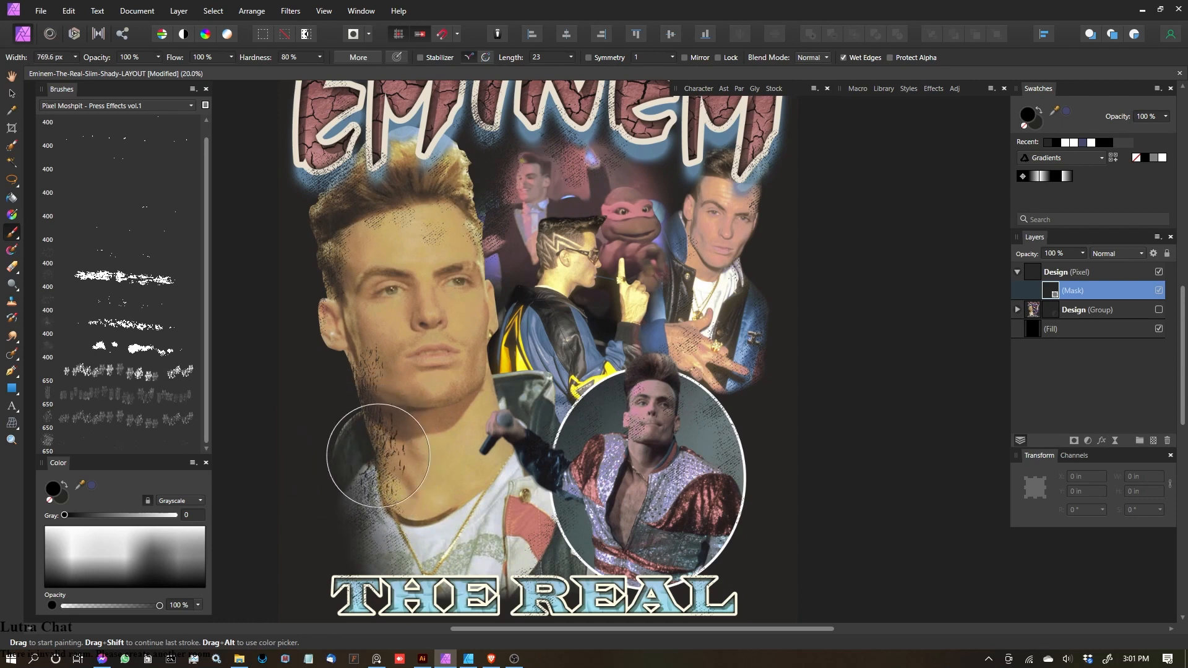
pyautogui.press(']')
pyautogui.press(']')
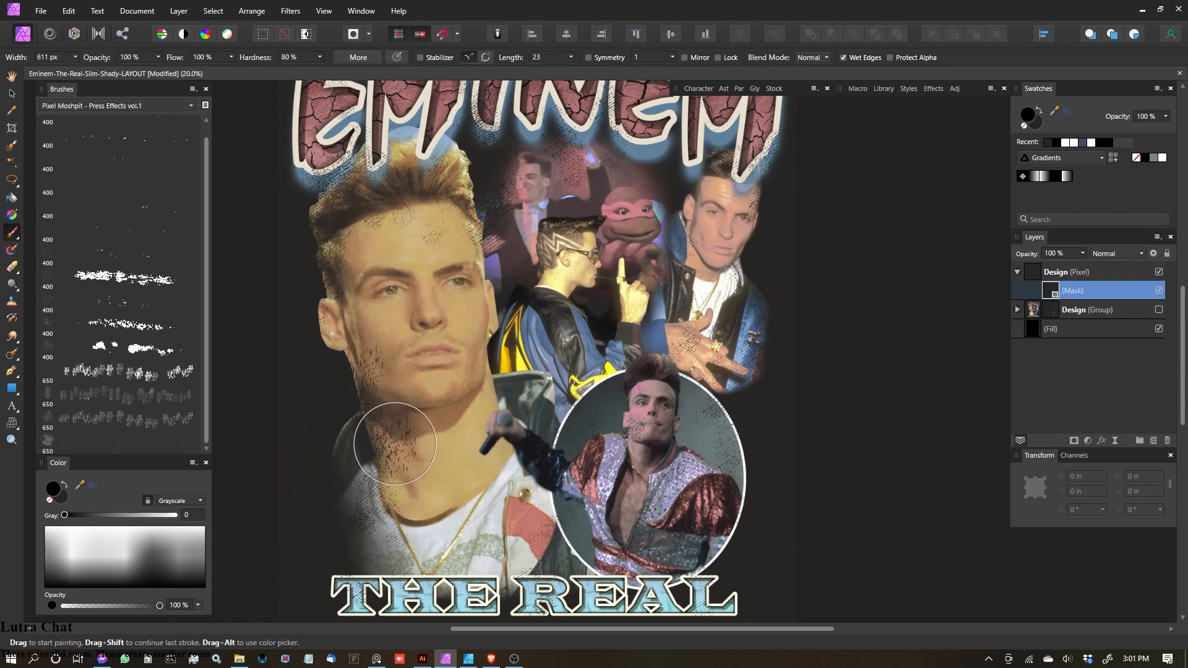
pyautogui.moveTo(342, 512)
pyautogui.mouseDown()
pyautogui.moveTo(352, 504)
pyautogui.moveTo(330, 560)
pyautogui.moveTo(355, 526)
pyautogui.mouseUp()
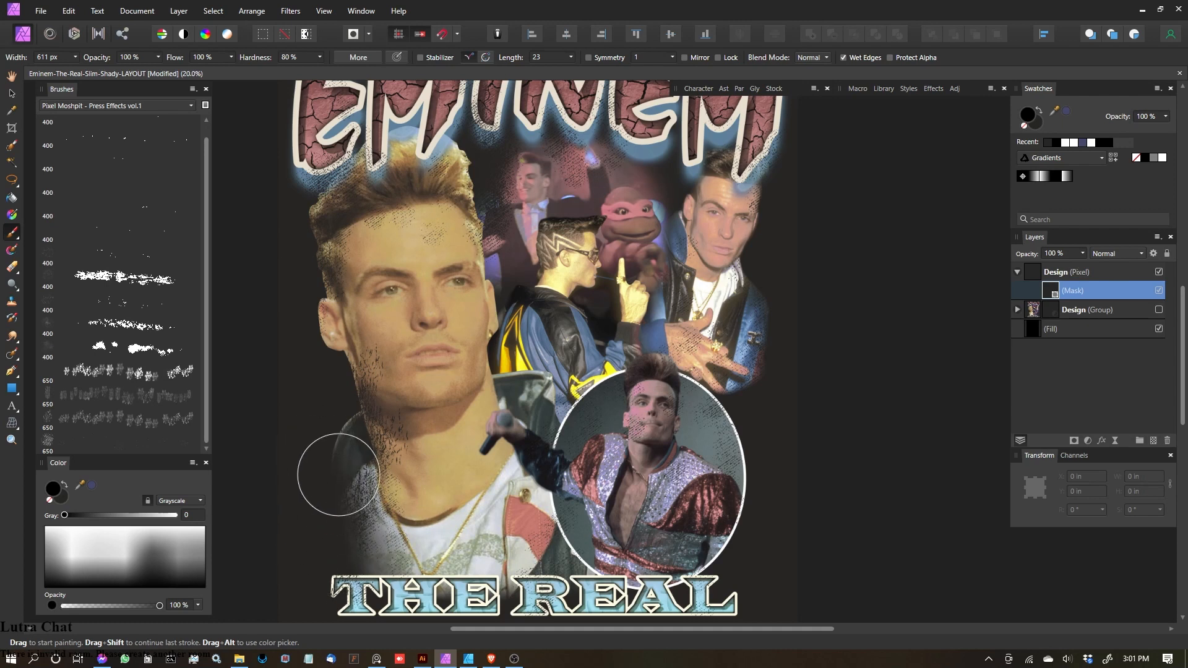
# Step: Distress the large portrait's hair and the EMINEM title on the mask with the 611 px black brush
pyautogui.scroll(3, 296, 357)
pyautogui.moveTo(297, 356); pyautogui.dragTo(304, 414)
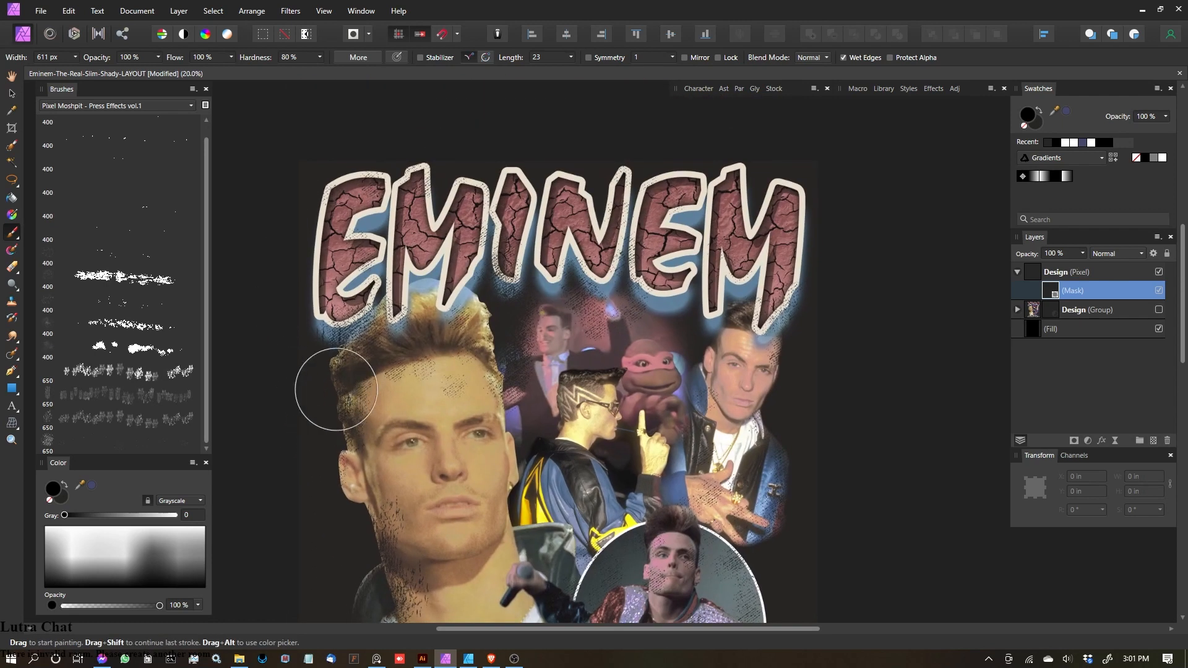
pyautogui.moveTo(326, 355)
pyautogui.mouseDown()
pyautogui.moveTo(279, 273)
pyautogui.moveTo(385, 132)
pyautogui.moveTo(570, 162)
pyautogui.moveTo(564, 139)
pyautogui.moveTo(392, 147)
pyautogui.moveTo(491, 257)
pyautogui.moveTo(810, 207)
pyautogui.moveTo(729, 159)
pyautogui.moveTo(824, 467)
pyautogui.moveTo(530, 486)
pyautogui.moveTo(695, 368)
pyautogui.moveTo(637, 301)
pyautogui.moveTo(531, 308)
pyautogui.mouseUp()
# Step: Switch the mask brush to white at 519.4 px and restore detail on the portraits' faces where the texture is too heavy
pyautogui.press('x')
pyautogui.press('[')
pyautogui.moveTo(734, 334)
pyautogui.mouseDown()
pyautogui.moveTo(724, 356)
pyautogui.moveTo(761, 323)
pyautogui.moveTo(708, 333)
pyautogui.moveTo(735, 303)
pyautogui.moveTo(725, 311)
pyautogui.moveTo(734, 376)
pyautogui.moveTo(762, 291)
pyautogui.moveTo(774, 353)
pyautogui.moveTo(737, 366)
pyautogui.moveTo(745, 291)
pyautogui.mouseUp()
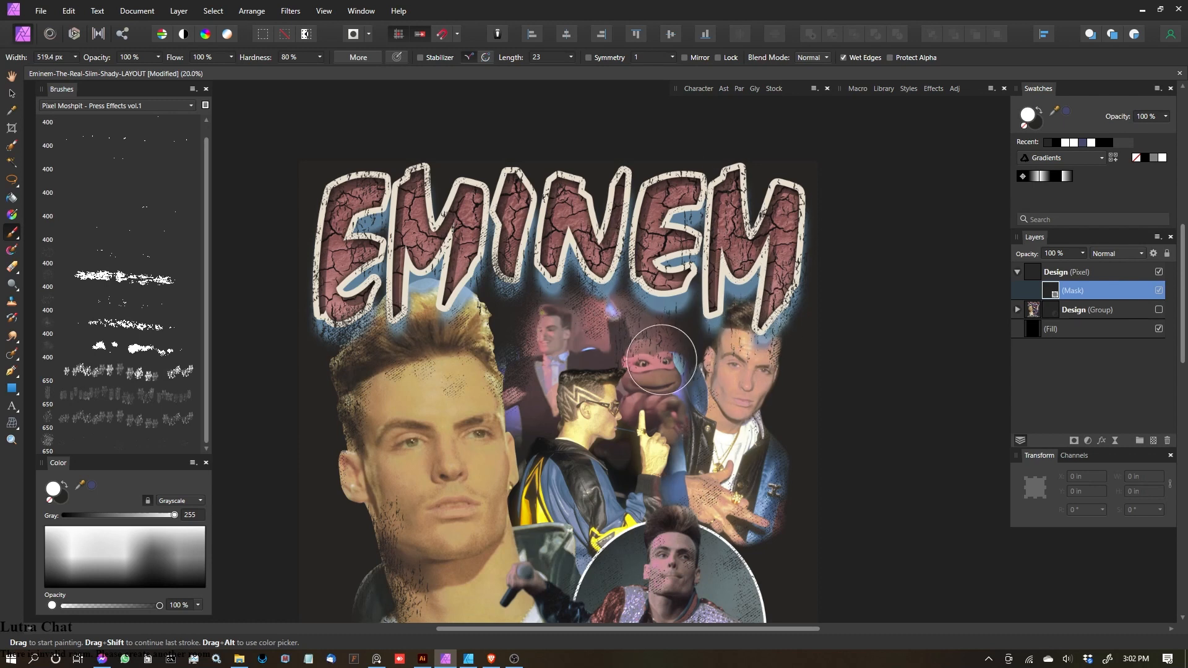
pyautogui.moveTo(381, 460)
pyautogui.mouseDown()
pyautogui.moveTo(350, 326)
pyautogui.moveTo(357, 256)
pyautogui.mouseUp()
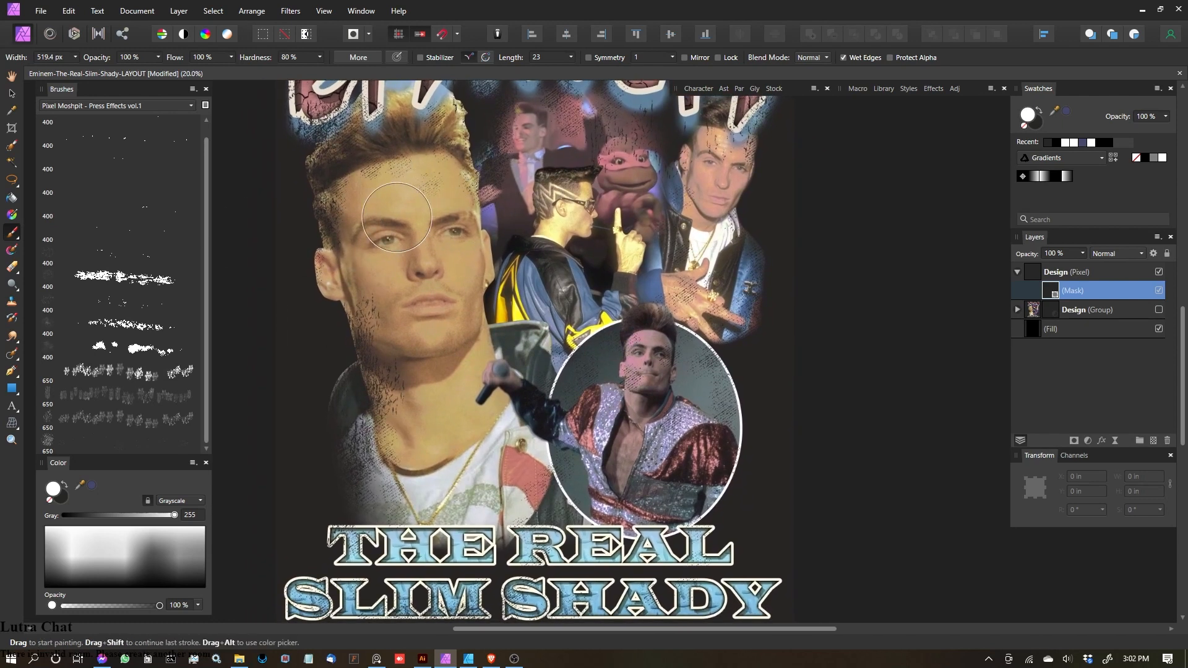
pyautogui.moveTo(376, 156); pyautogui.dragTo(433, 184)
pyautogui.scroll(-2, 618, 180)
pyautogui.moveTo(611, 197); pyautogui.dragTo(575, 306)
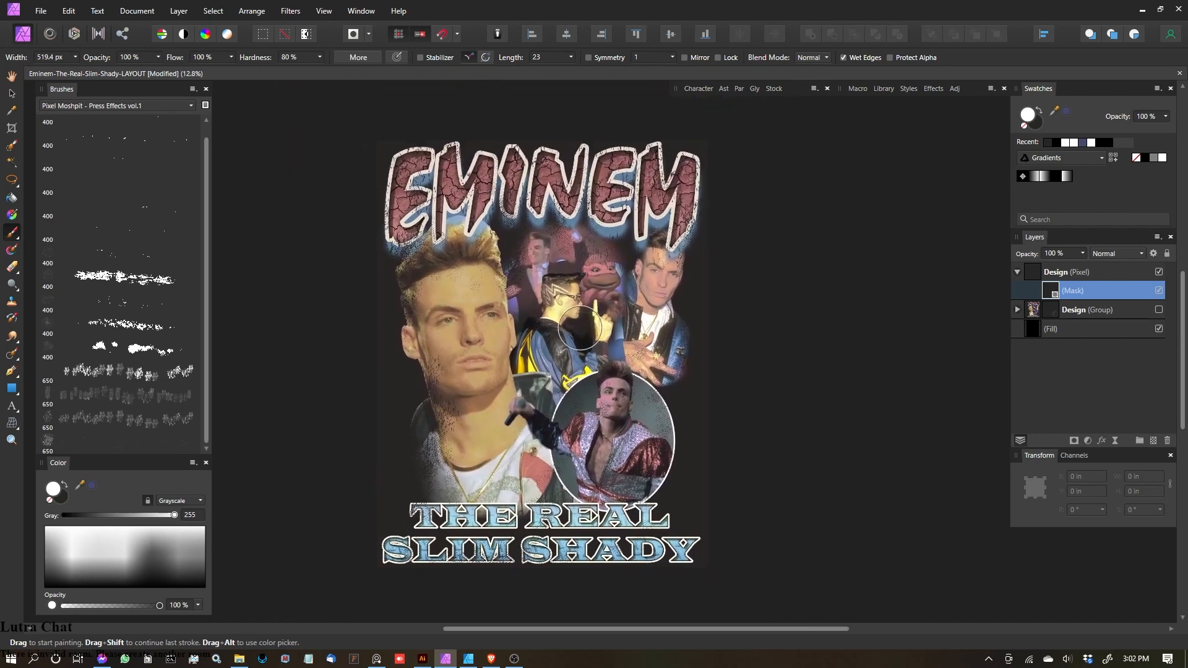
# Step: Pick the third-to-last 650 px texture brush, make it black and set its width to 682.5 px
pyautogui.scroll(1, 580, 345)
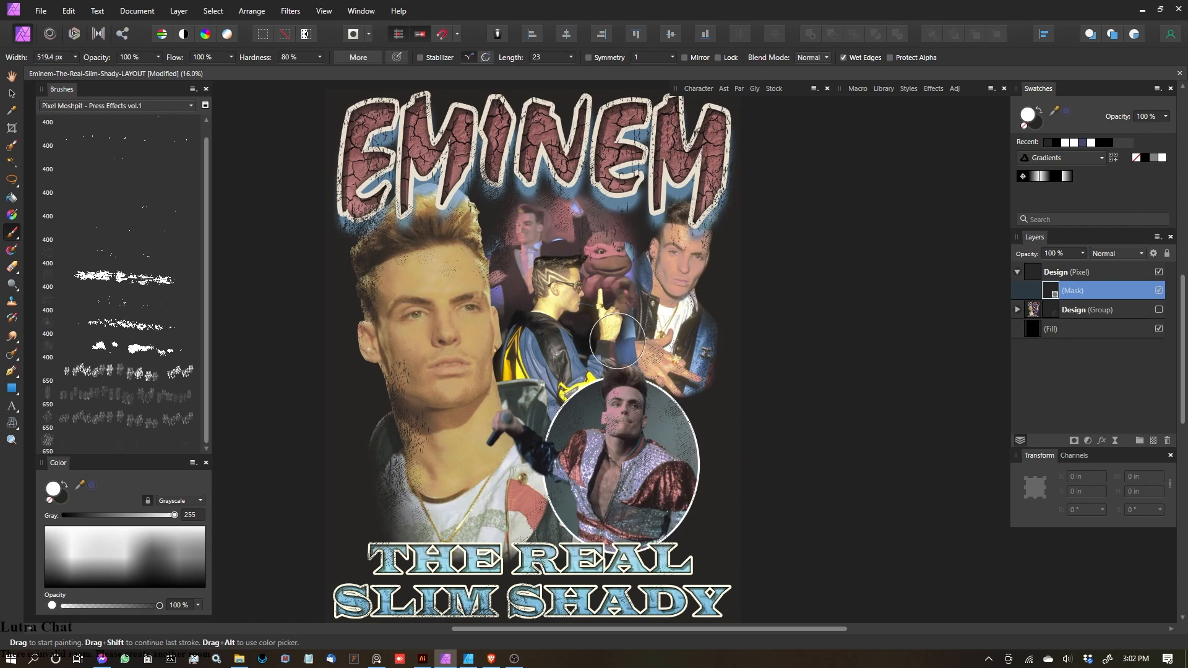
pyautogui.click(92, 395)
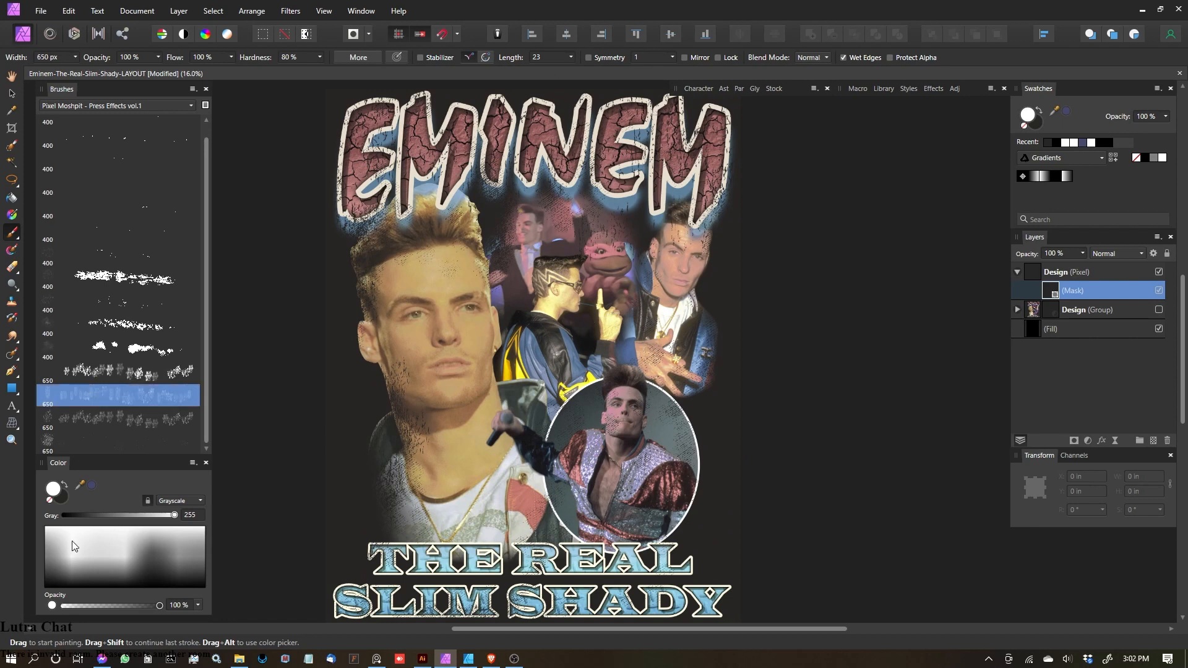
pyautogui.press('[')
pyautogui.press('[')
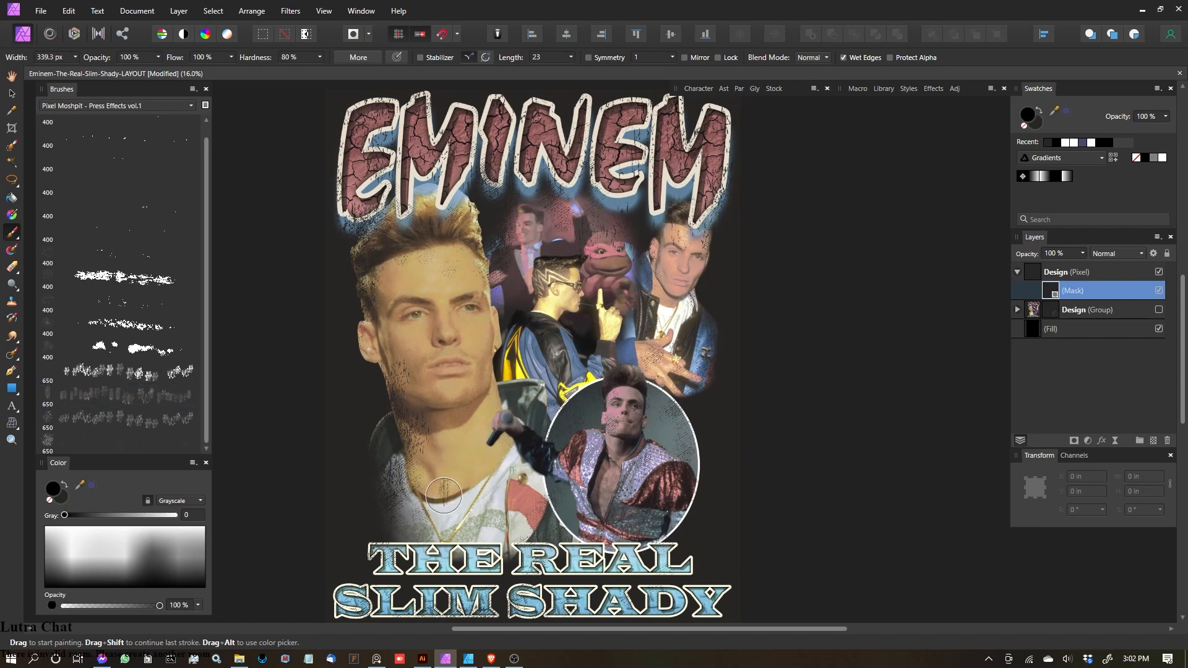
pyautogui.press(']')
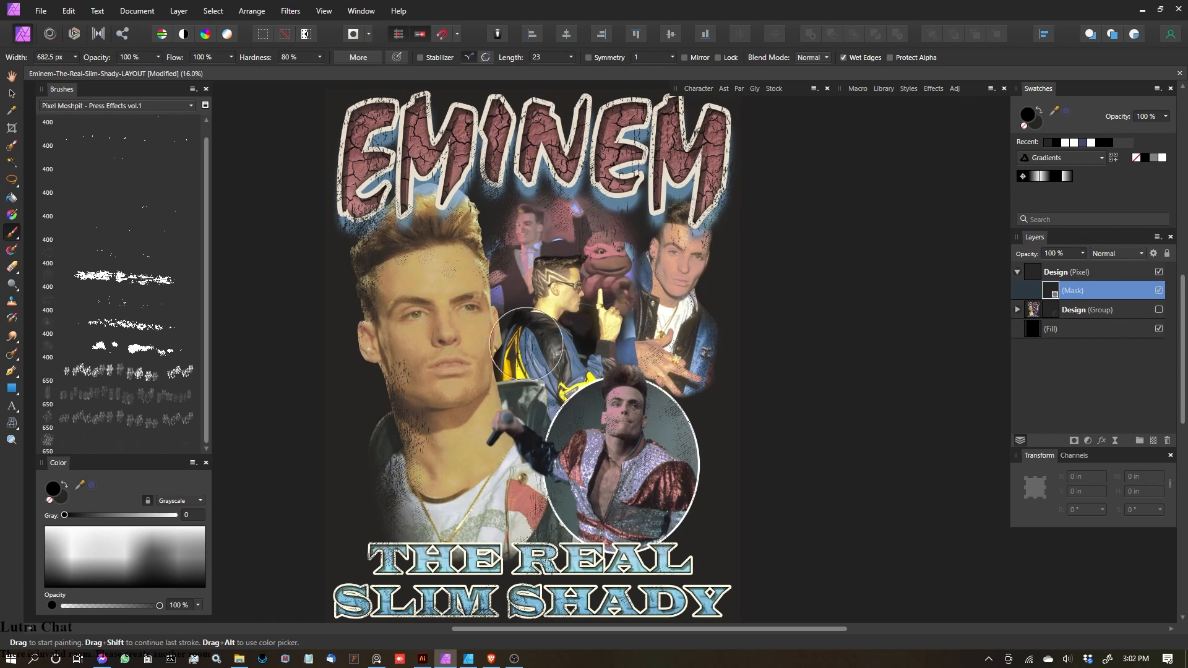
# Step: Undo the long vertical mask stroke and distress the central figure's jacket and the upper-right portrait, reducing the brush to 506.1 px
pyautogui.press(']')
pyautogui.moveTo(447, 238); pyautogui.dragTo(455, 600)
pyautogui.hotkey('ctrl', 'z')
pyautogui.press('[')
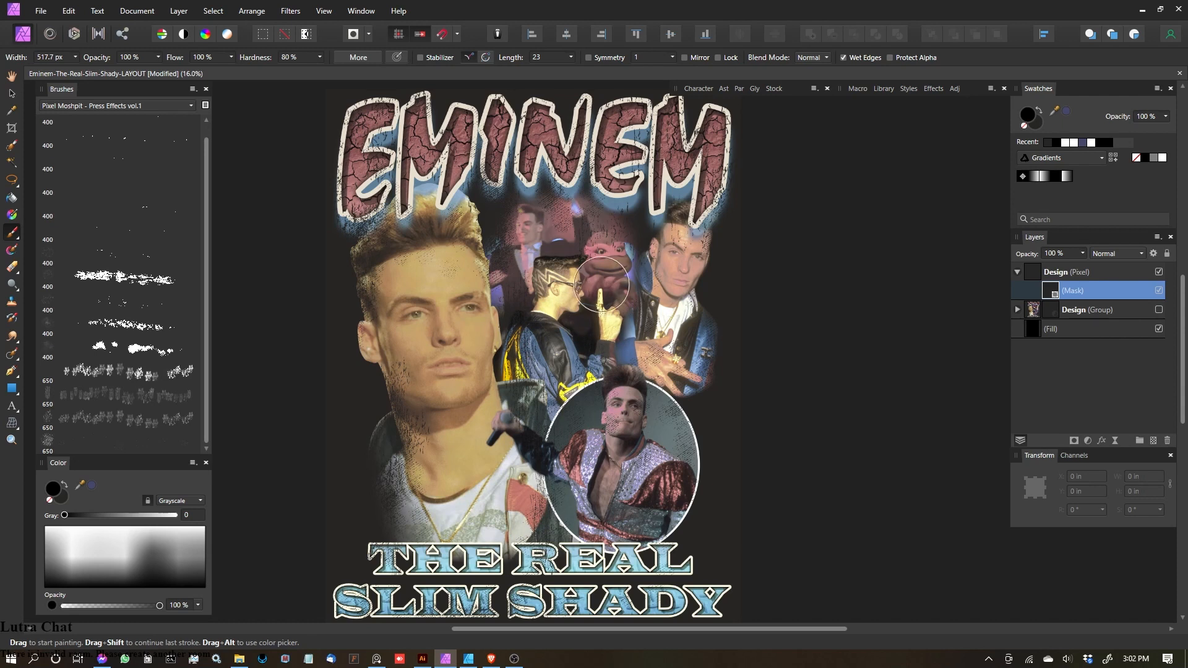
pyautogui.press('[')
pyautogui.scroll(-2, 668, 358)
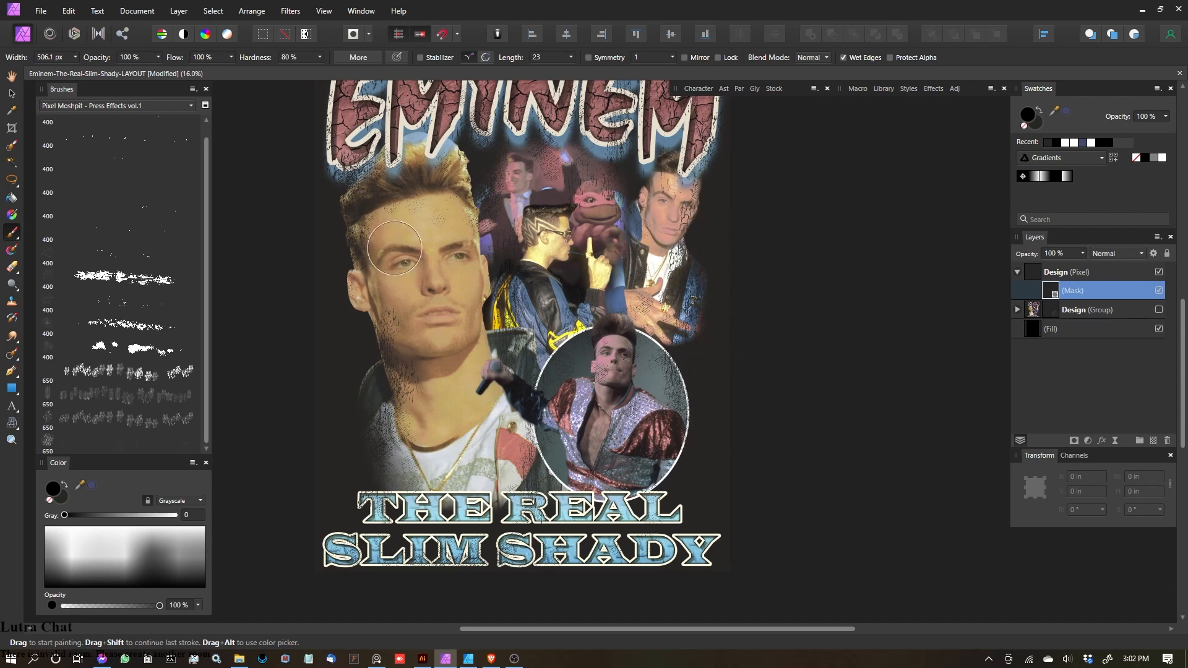
# Step: Pick another 400 px texture brush, reduce its width to 190.6 px and distress the SLIM lettering and the large portrait's lower jacket edge
pyautogui.click(122, 355)
pyautogui.press('[')
pyautogui.press('[')
pyautogui.moveTo(375, 475)
pyautogui.mouseDown()
pyautogui.moveTo(399, 442)
pyautogui.moveTo(380, 448)
pyautogui.moveTo(378, 473)
pyautogui.mouseUp()
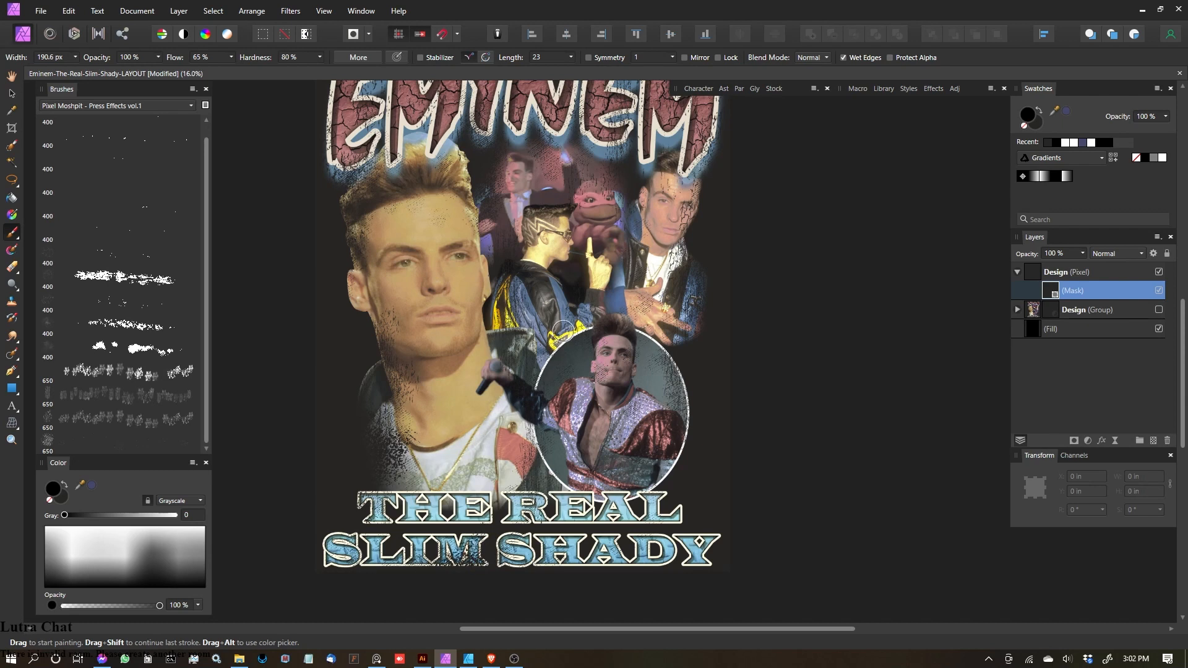
pyautogui.scroll(3, 563, 262)
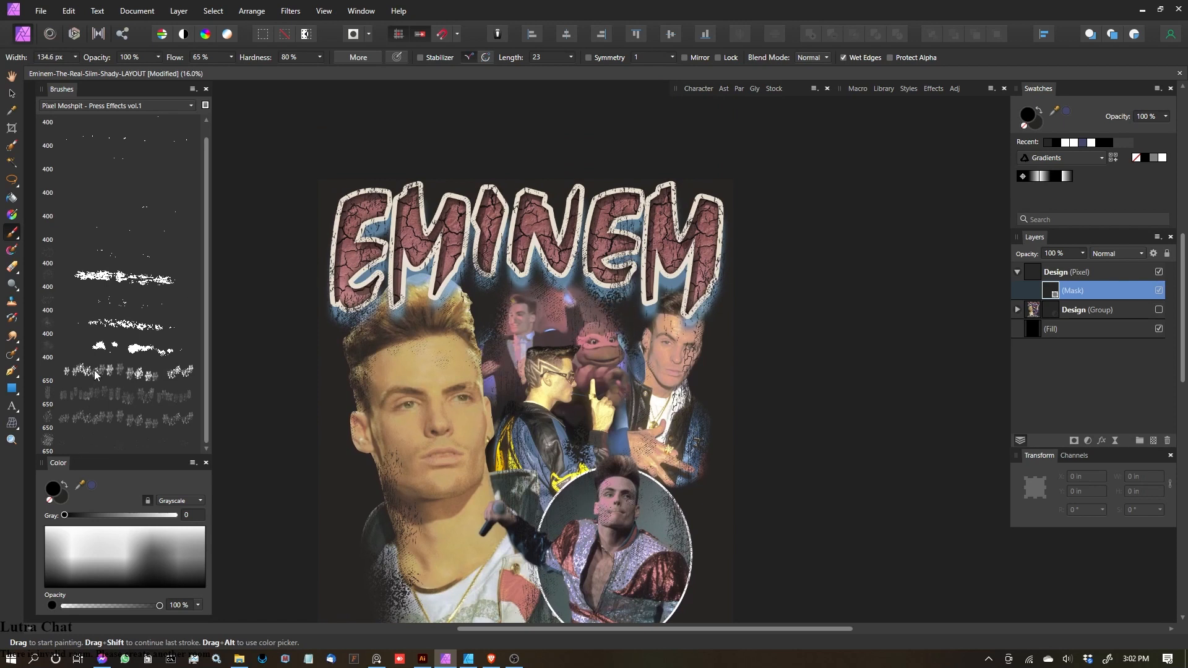
# Step: Choose the 460 px texture brush, switch it to white and restore mask detail around the central figures
pyautogui.click(114, 303)
pyautogui.press('x')
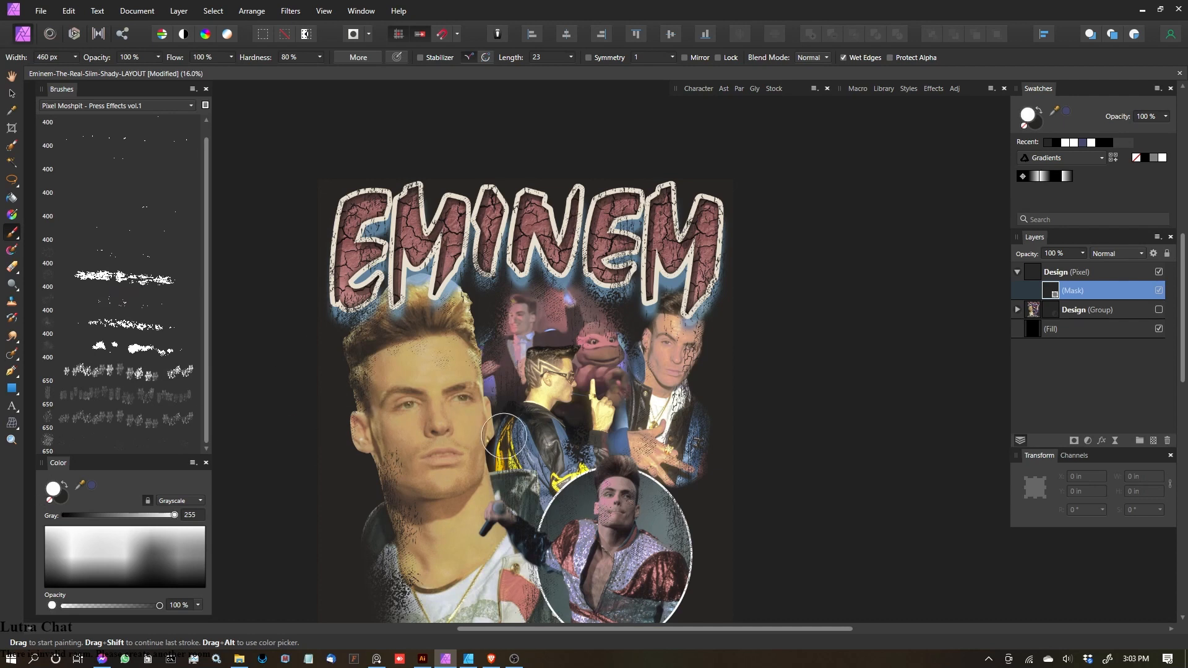
pyautogui.moveTo(611, 332)
pyautogui.mouseDown()
pyautogui.moveTo(609, 292)
pyautogui.moveTo(613, 328)
pyautogui.mouseUp()
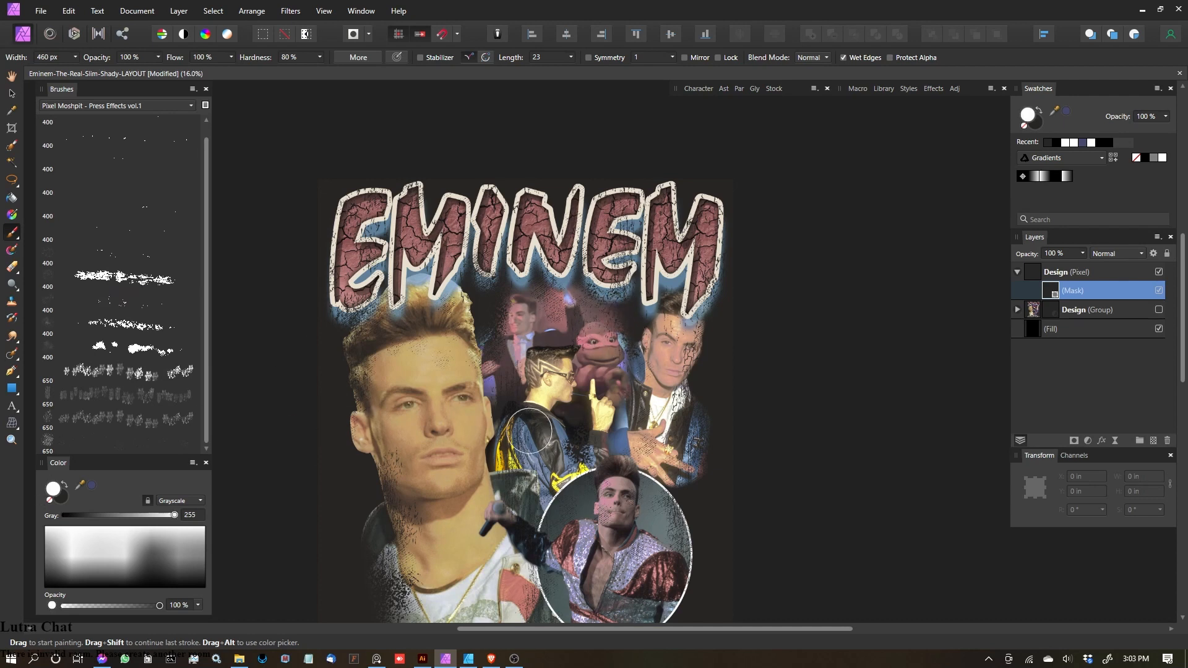
pyautogui.scroll(-2, 356, 340)
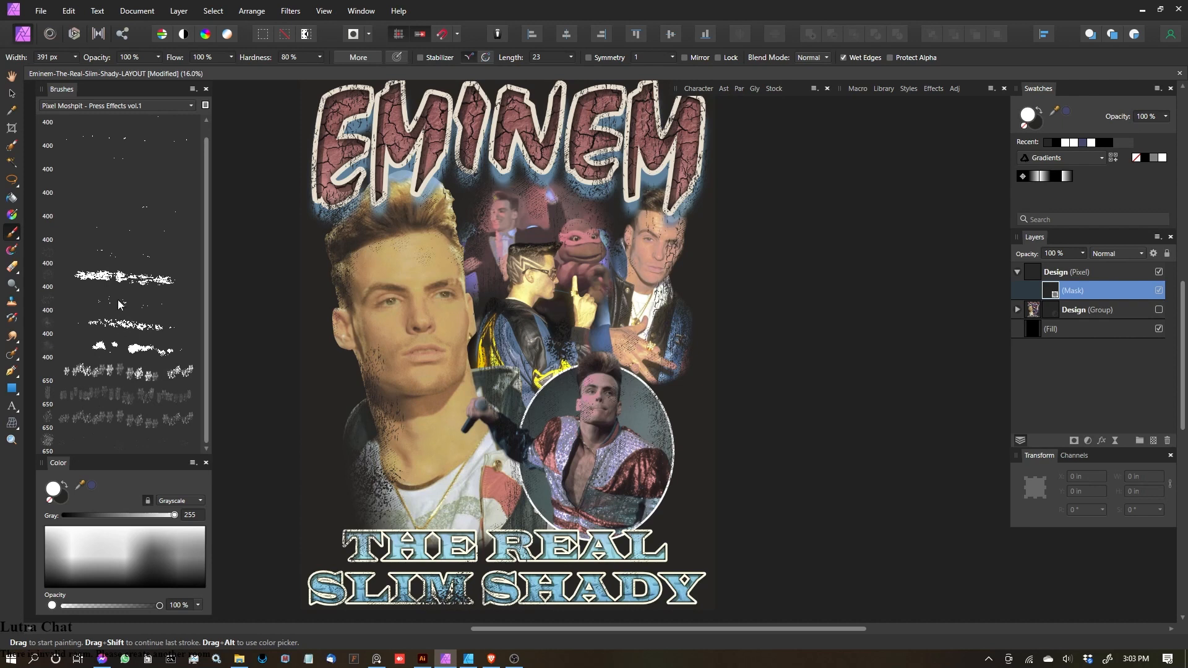
# Step: Pick the faint 400 px speckle brush, make it black and enlarge its width to 699.6 px
pyautogui.click(110, 160)
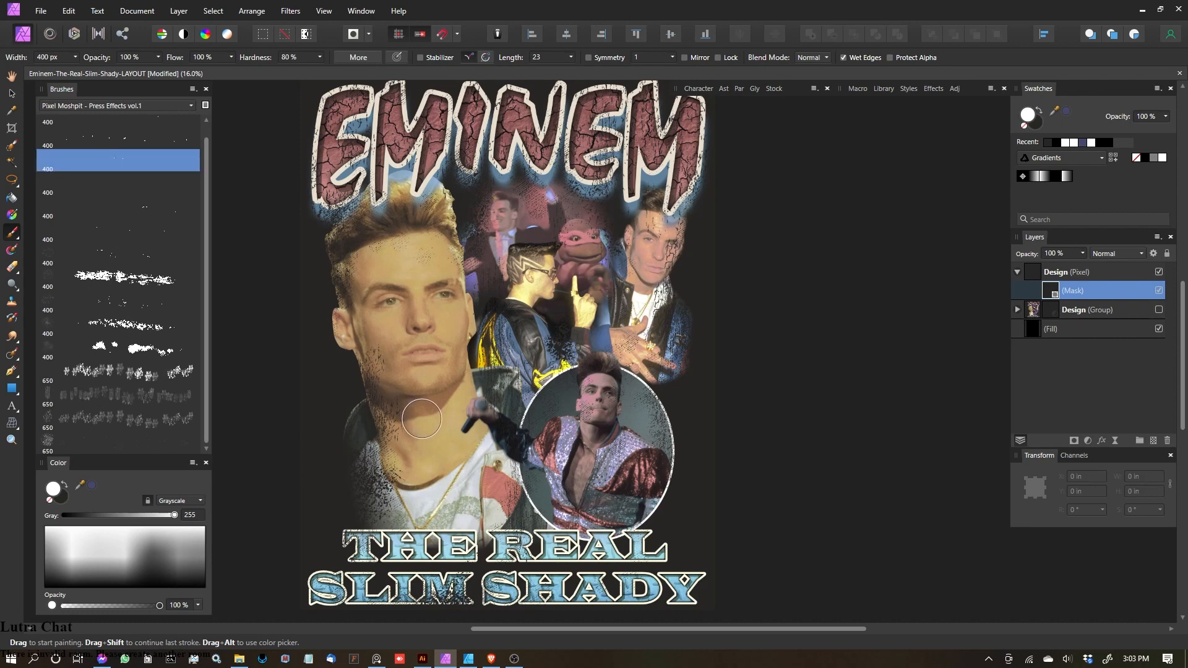
pyautogui.moveTo(86, 555); pyautogui.dragTo(21, 618)
pyautogui.press(']')
pyautogui.press(']')
pyautogui.press(']')
pyautogui.press(']')
pyautogui.press(']')
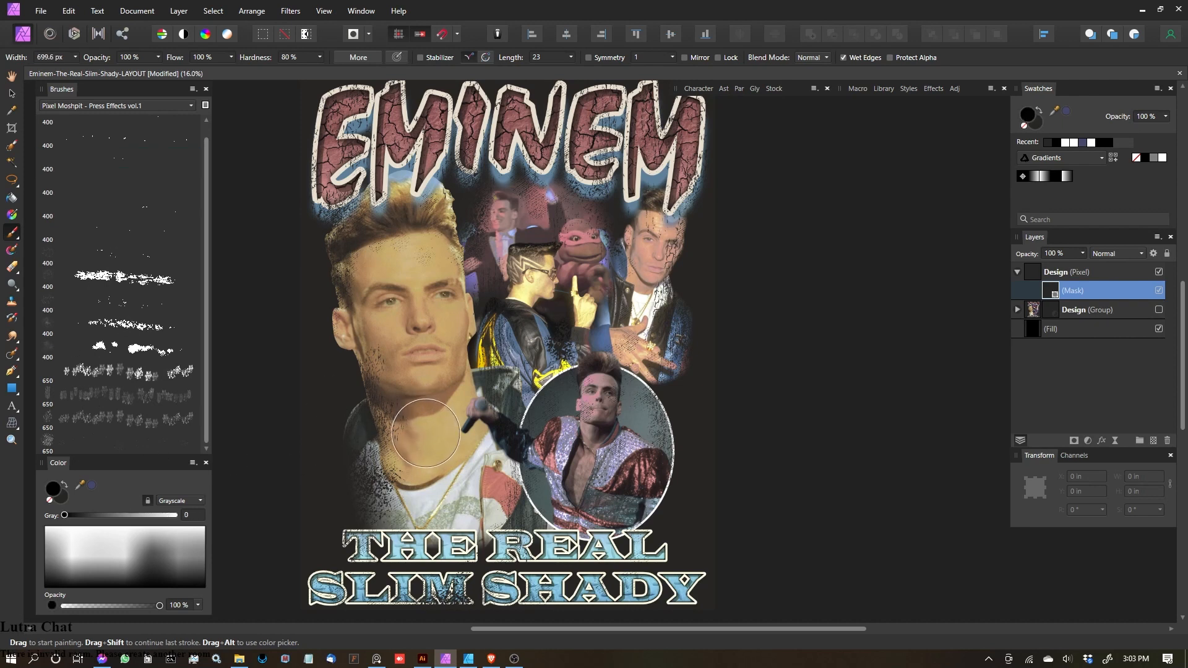
# Step: Try distressing the large portrait's neck and shoulder on the mask and undo the strokes
pyautogui.moveTo(427, 415)
pyautogui.mouseDown()
pyautogui.moveTo(381, 472)
pyautogui.moveTo(320, 483)
pyautogui.mouseUp()
pyautogui.hotkey('ctrl', 'z')
pyautogui.press('[')
pyautogui.press('[')
pyautogui.hotkey('ctrl', 'z')
pyautogui.press(']')
# Step: Distress the large portrait's forehead, jaw and neck with the black brush, finishing at 451.1 px, and deselect the mask
pyautogui.moveTo(480, 378); pyautogui.dragTo(347, 402)
pyautogui.moveTo(469, 210); pyautogui.dragTo(430, 232)
pyautogui.press('[')
pyautogui.press('[')
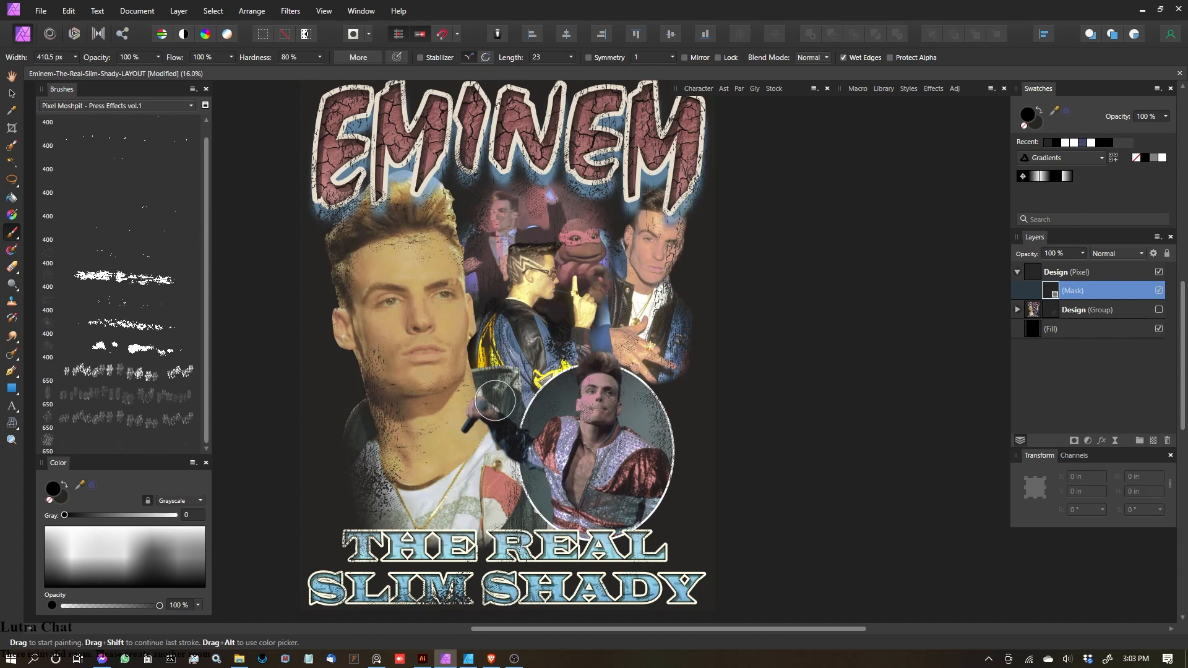
pyautogui.press(']')
pyautogui.press(']')
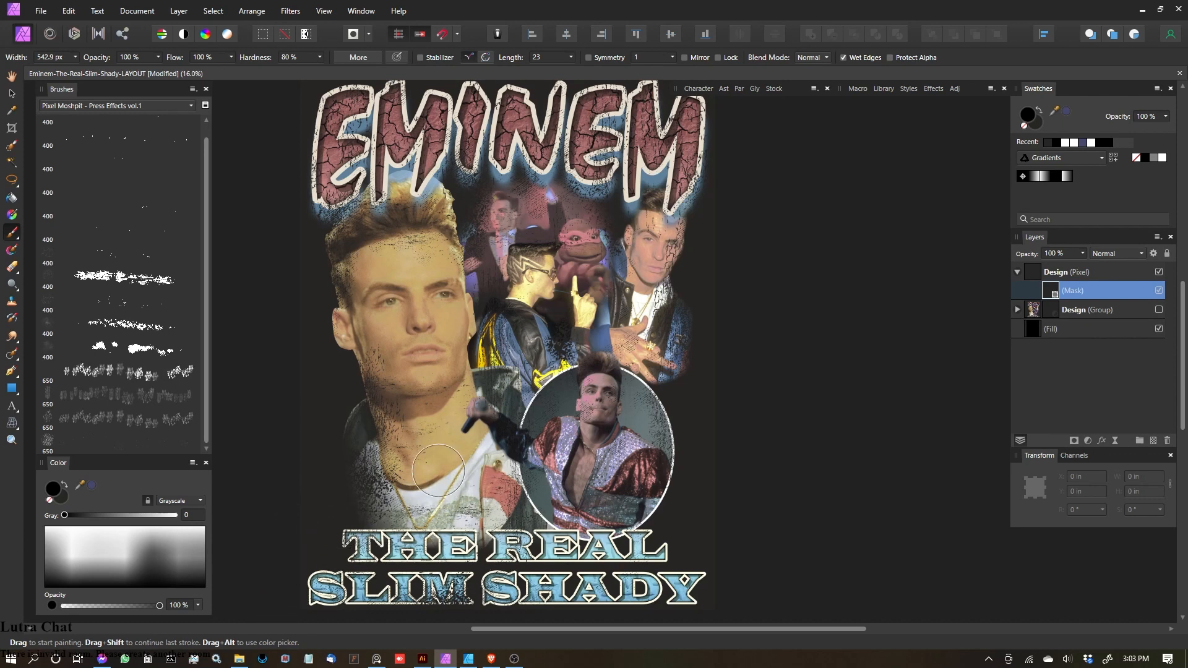
pyautogui.press('[')
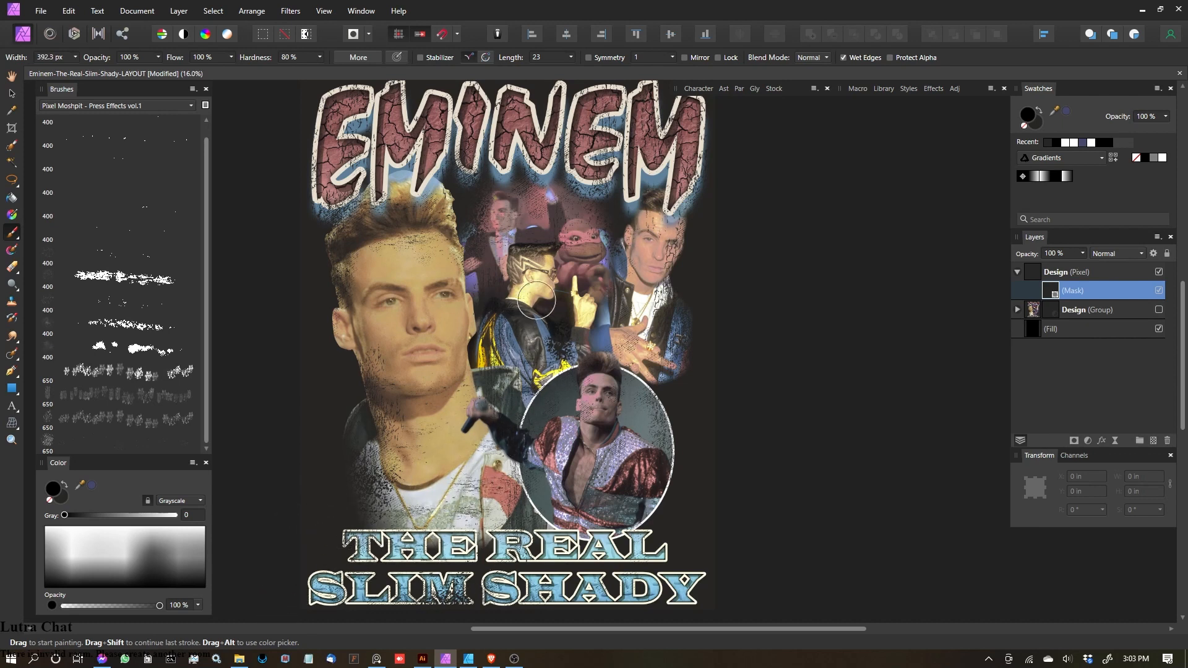
pyautogui.press(']')
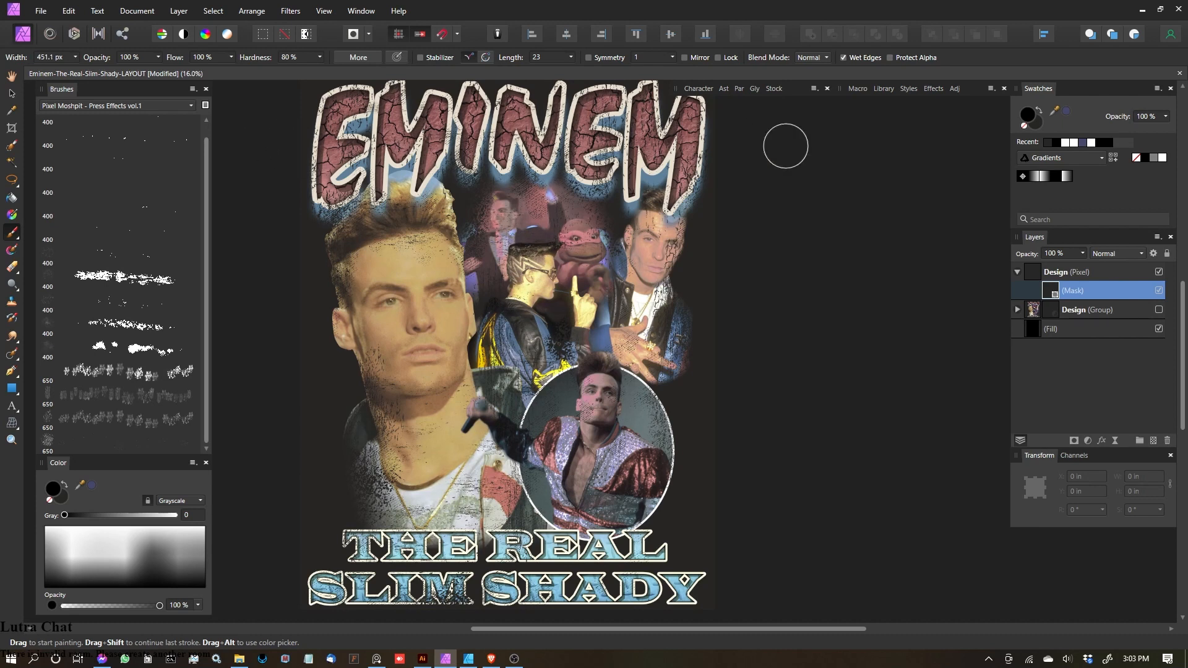
pyautogui.scroll(-1, 604, 257)
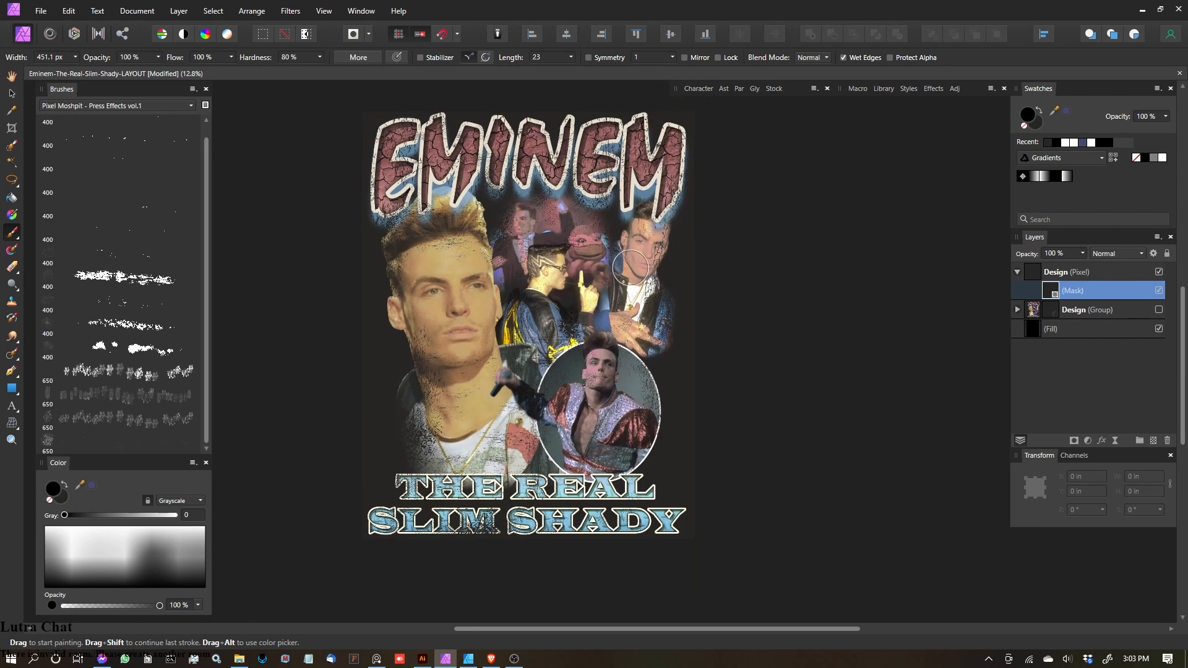
pyautogui.press('v')
pyautogui.click(720, 297)
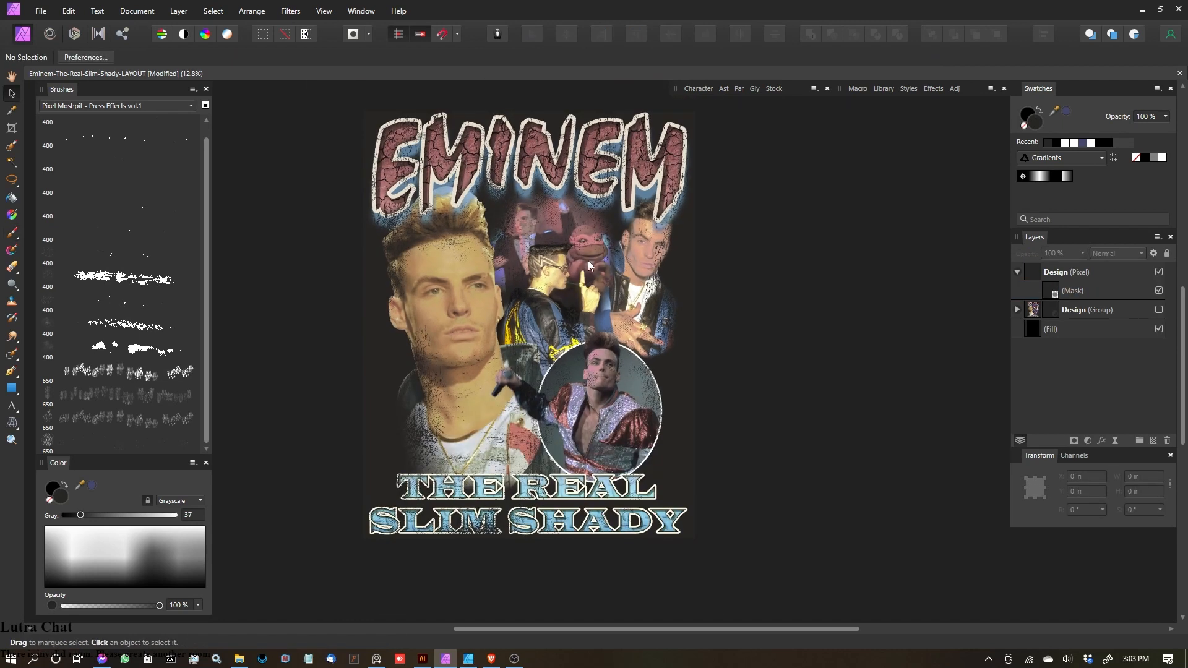
# Step: Examine the distressed texture across the whole poster, both as a full view and close up
pyautogui.scroll(1, 585, 304)
pyautogui.scroll(-1, 592, 321)
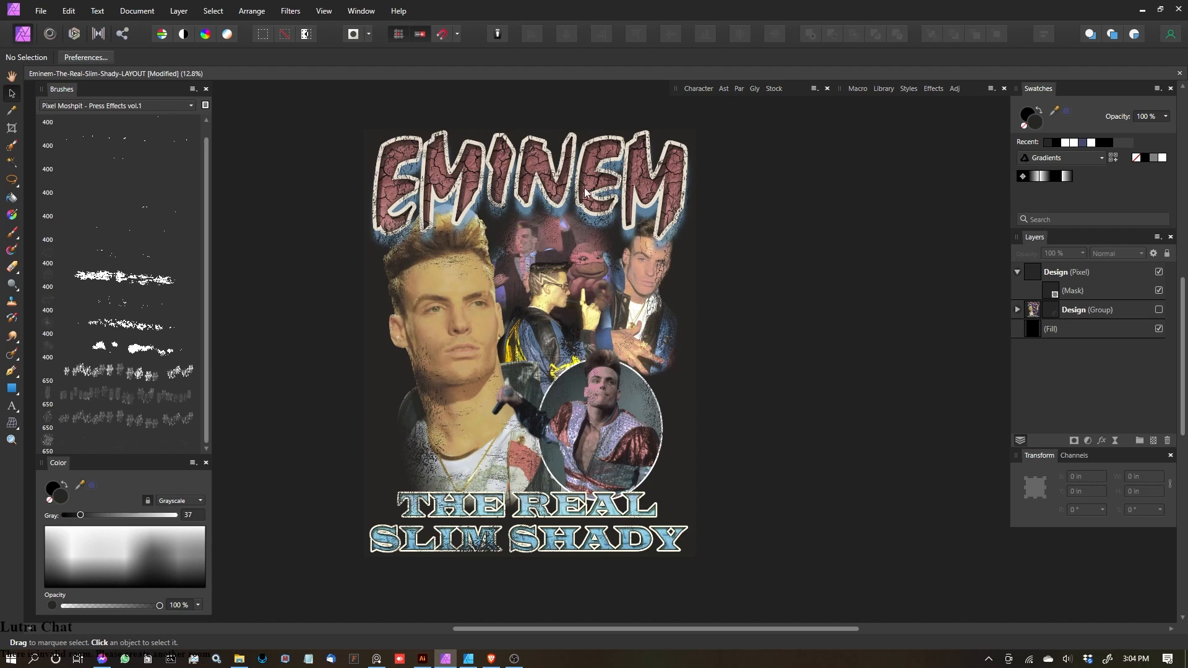
pyautogui.hscroll(3, 520, 223)
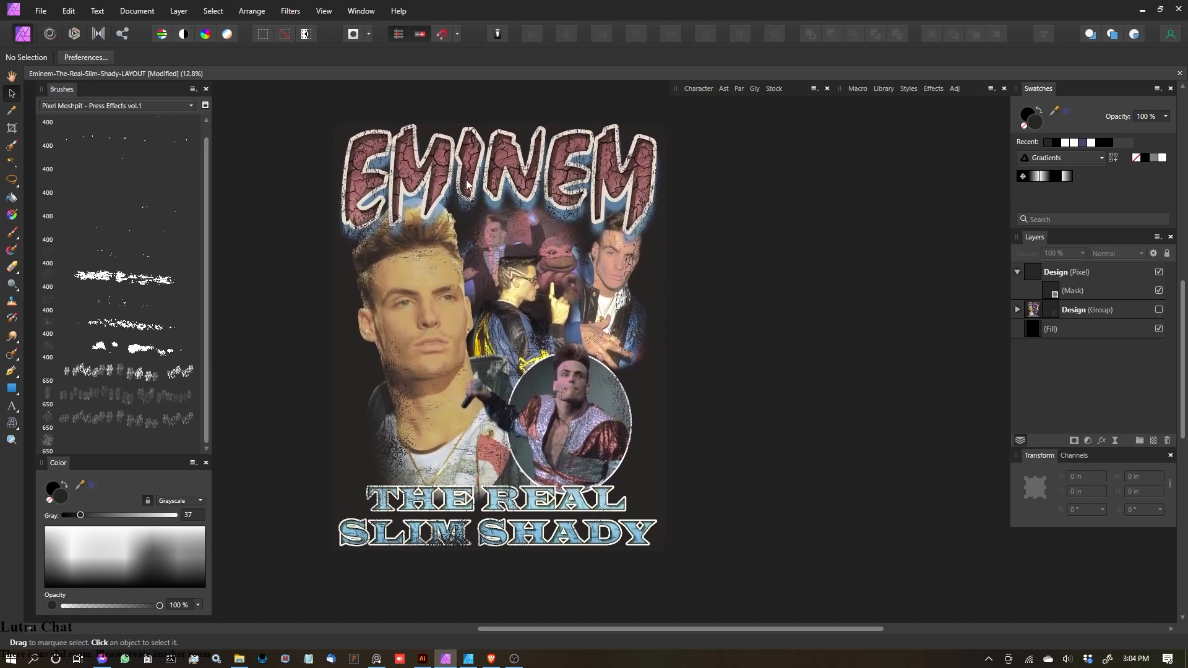
pyautogui.scroll(2, 484, 167)
pyautogui.scroll(-2, 484, 167)
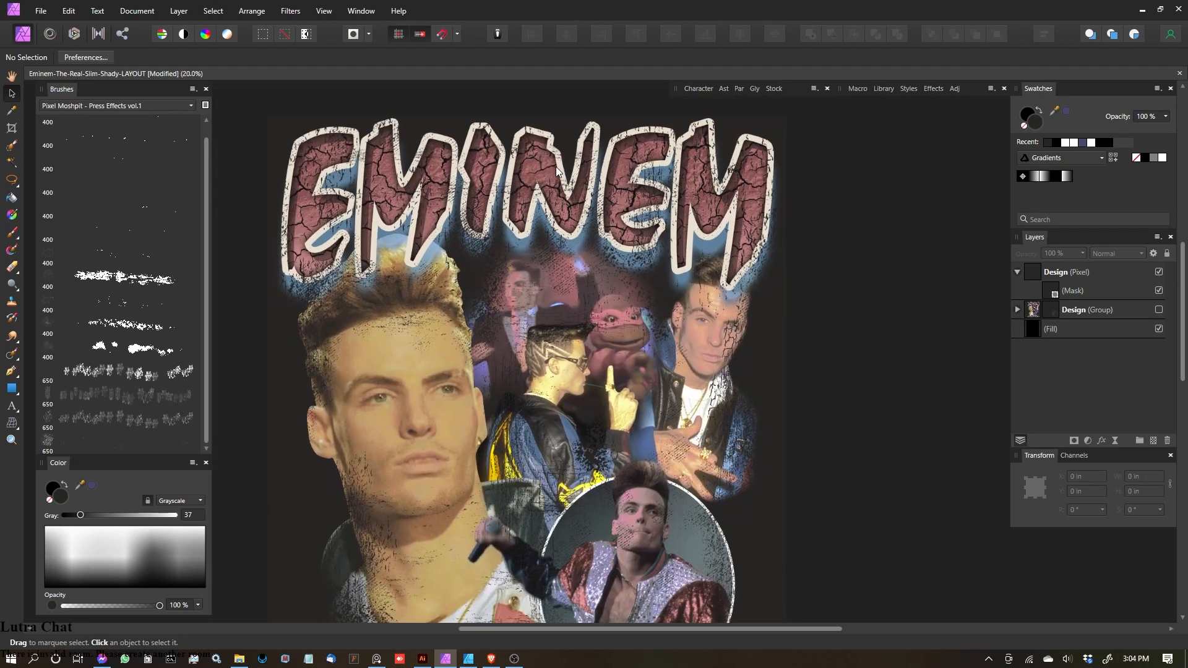
pyautogui.scroll(-1, 548, 158)
pyautogui.scroll(1, 545, 161)
pyautogui.scroll(-2, 543, 162)
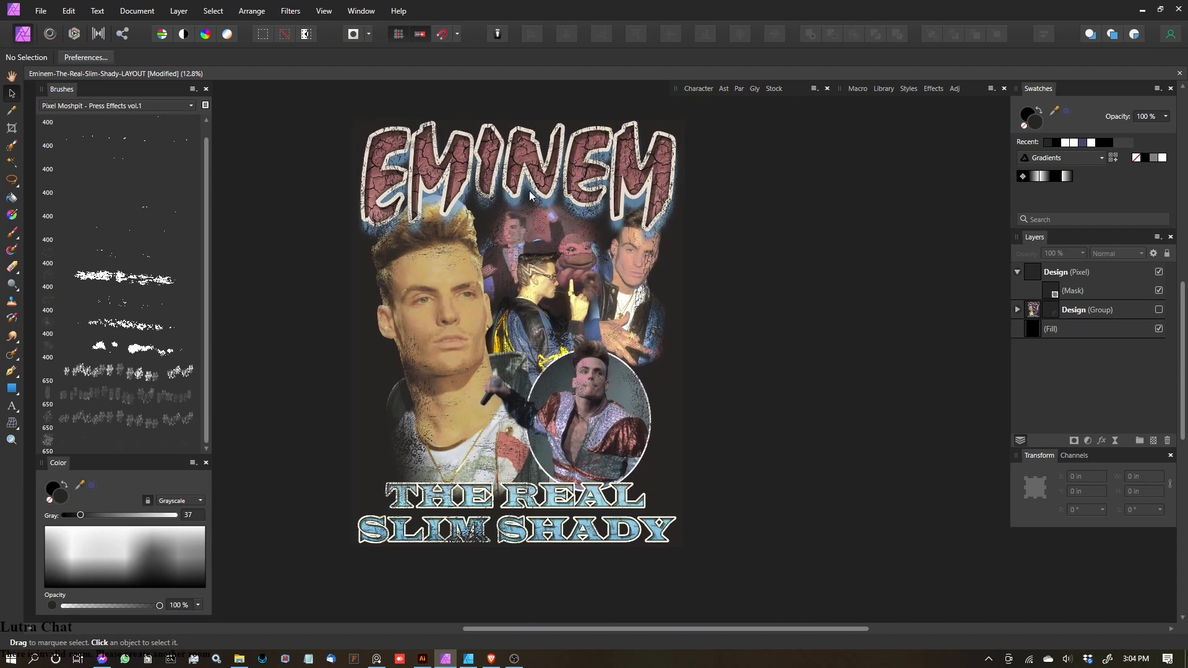
pyautogui.scroll(1, 523, 197)
pyautogui.scroll(-1, 526, 199)
pyautogui.moveTo(537, 201); pyautogui.dragTo(514, 206)
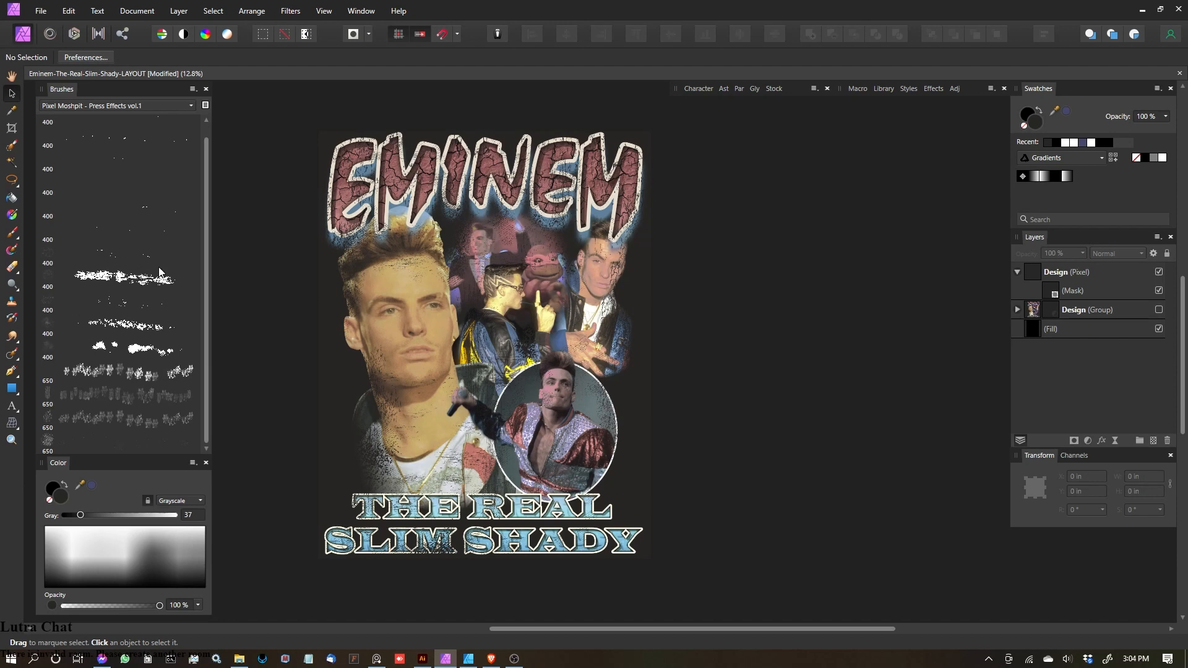
pyautogui.moveTo(635, 241); pyautogui.dragTo(657, 239)
pyautogui.scroll(1, 552, 267)
pyautogui.scroll(-1, 552, 267)
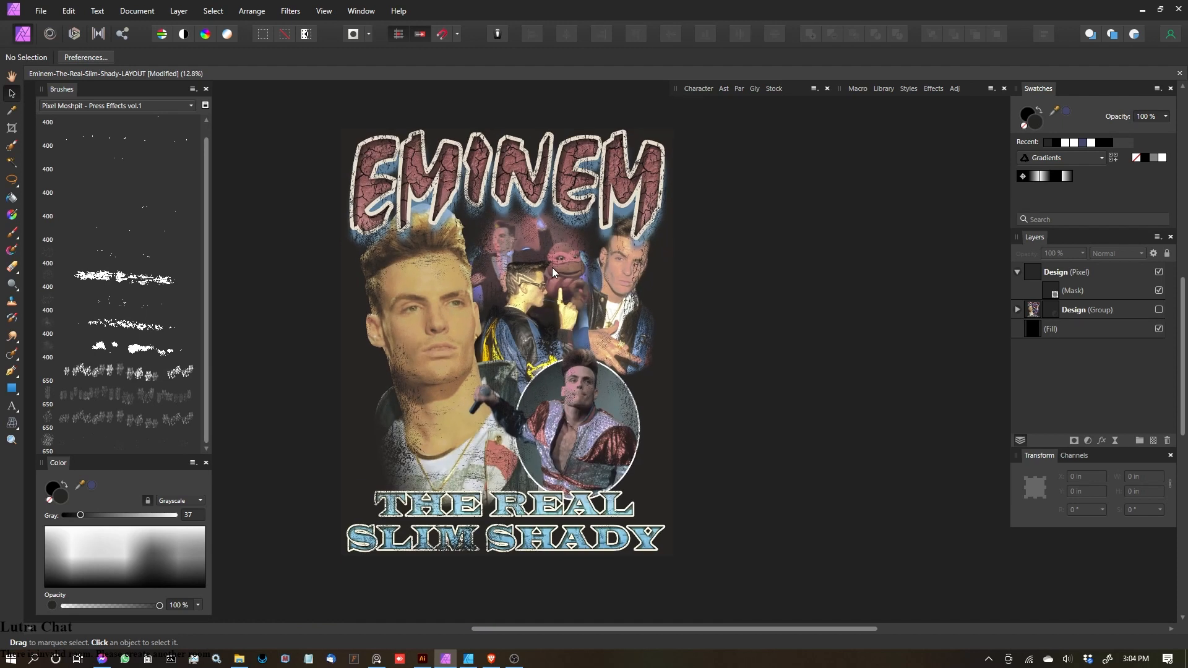
pyautogui.moveTo(552, 268); pyautogui.dragTo(566, 285)
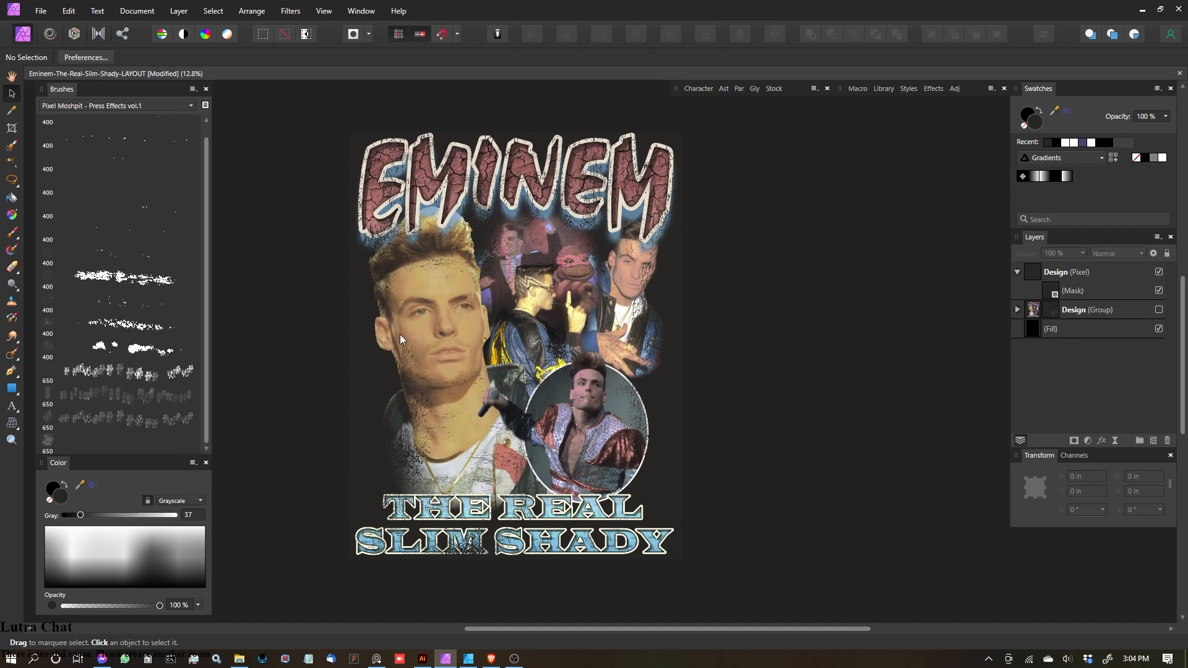
pyautogui.scroll(1, 554, 295)
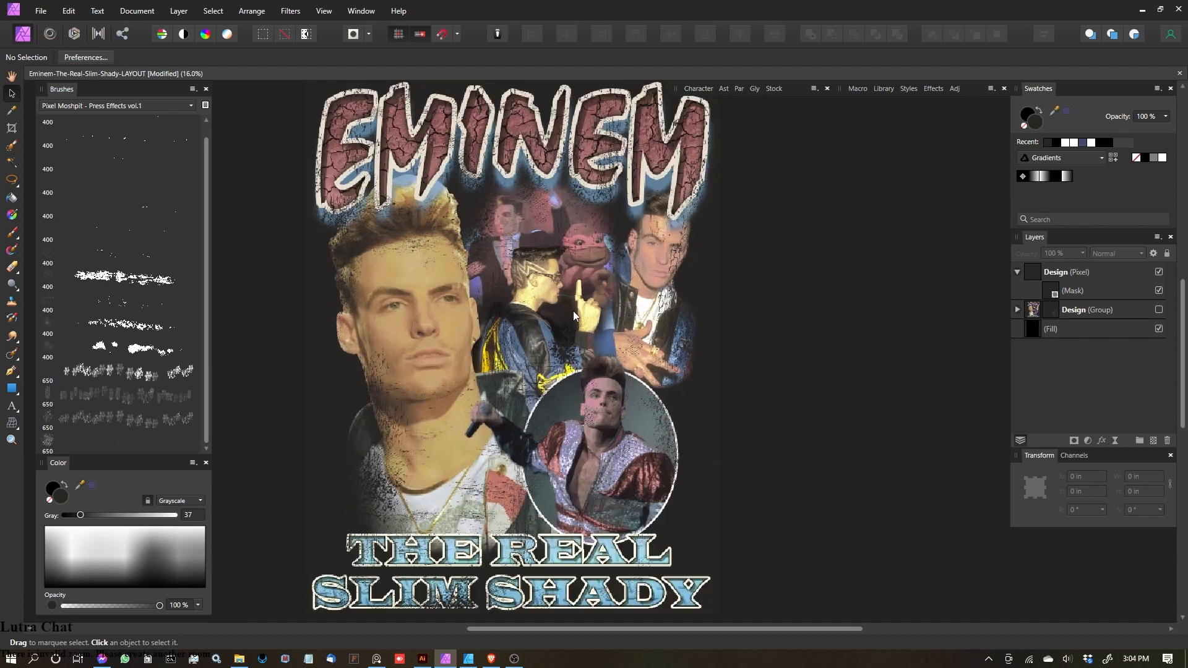
# Step: Look through the hidden Design group's nested layers, select the circular portrait's group and collapse the Design group again
pyautogui.click(1017, 310)
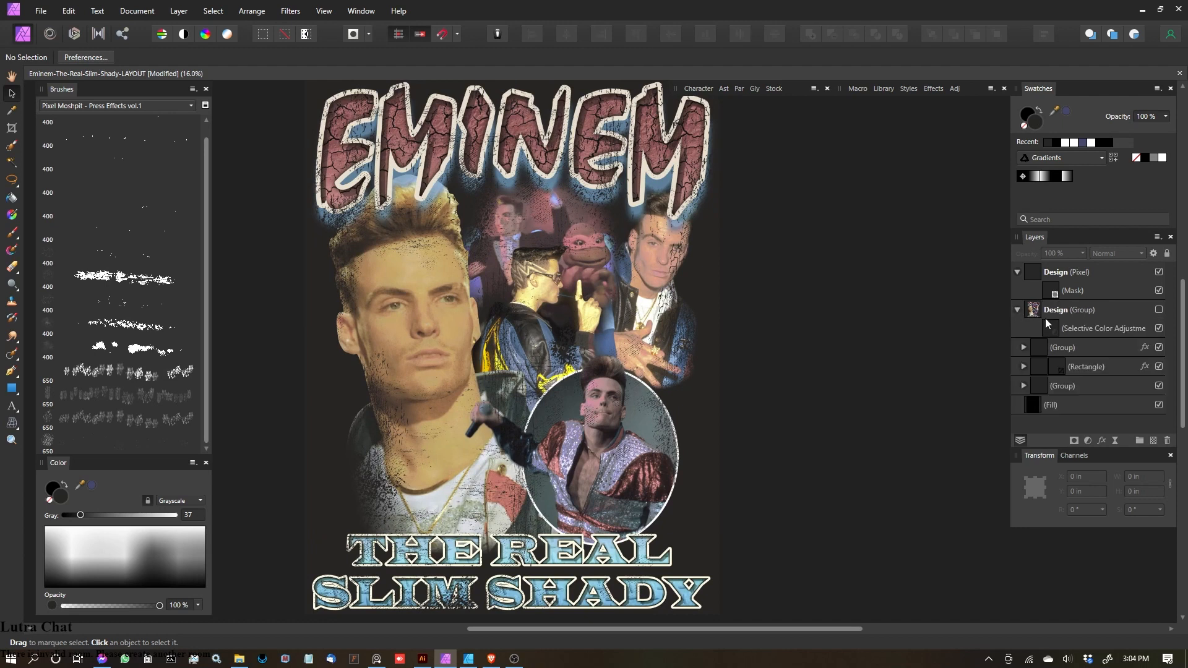
pyautogui.click(1023, 383)
pyautogui.scroll(-2, 1048, 329)
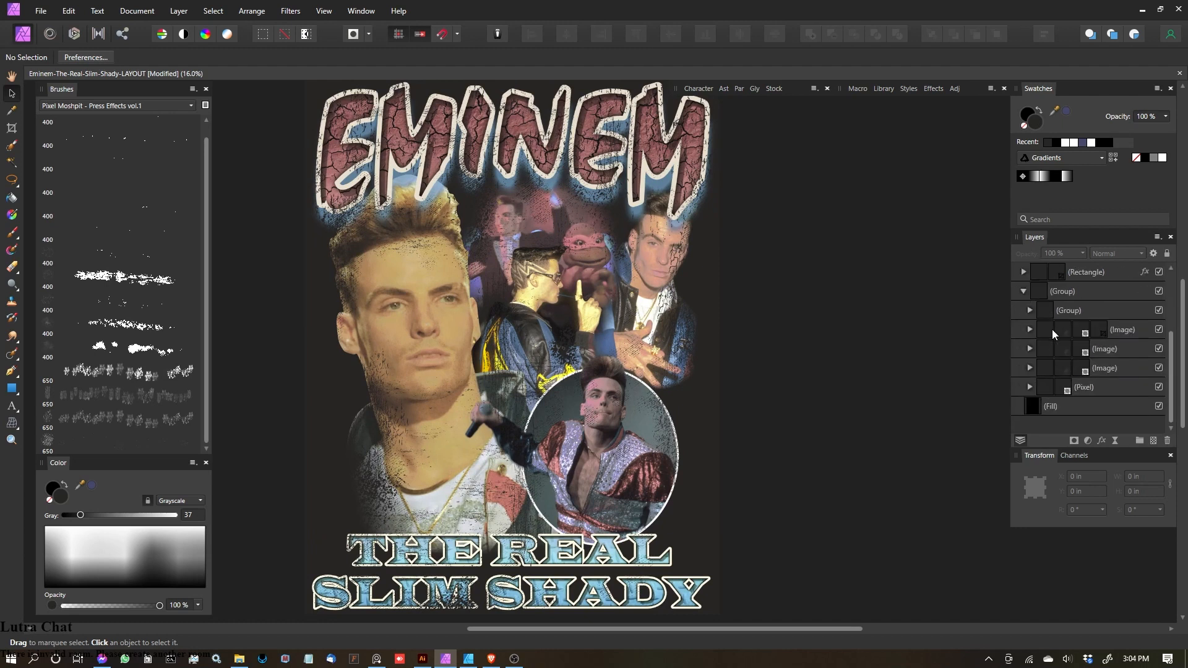
pyautogui.click(1142, 319)
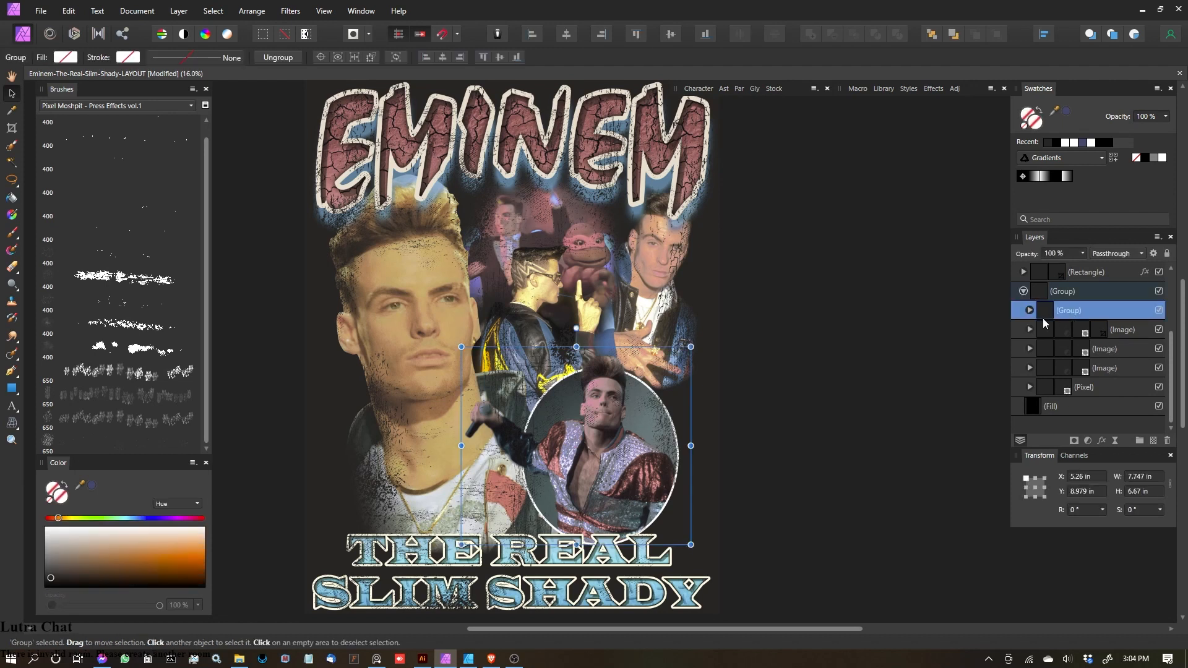
pyautogui.click(1159, 311)
pyautogui.scroll(3, 1140, 297)
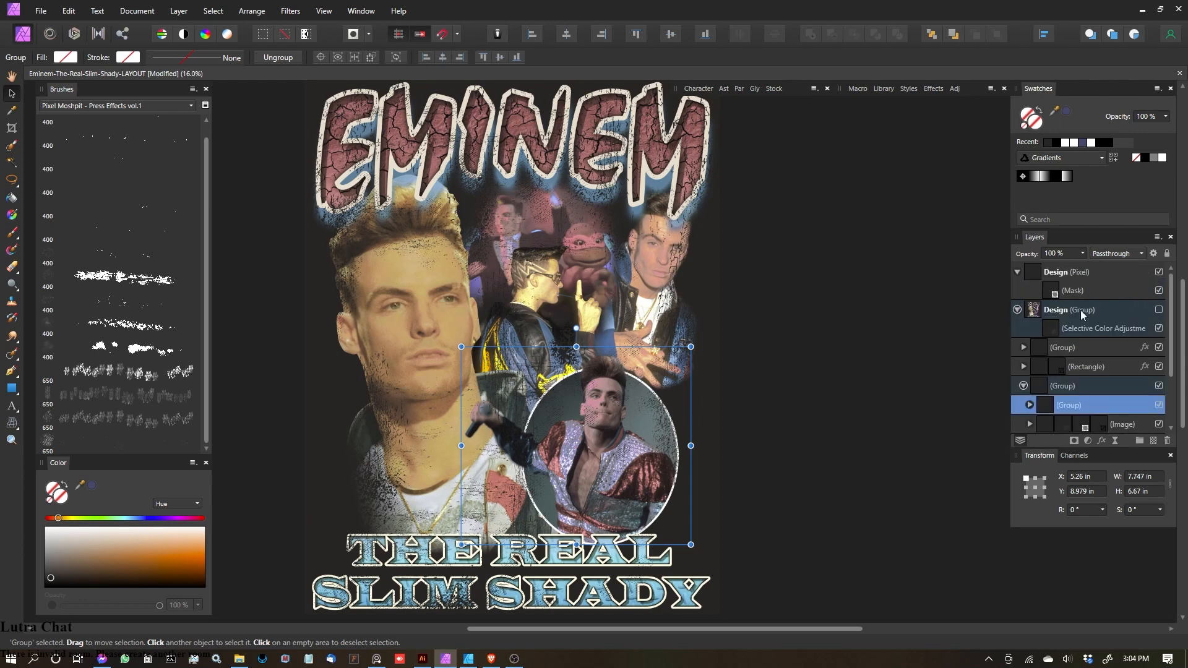
pyautogui.click(1018, 309)
# Step: Move the distressed mask from the Design pixel layer onto the Design group
pyautogui.click(1034, 275)
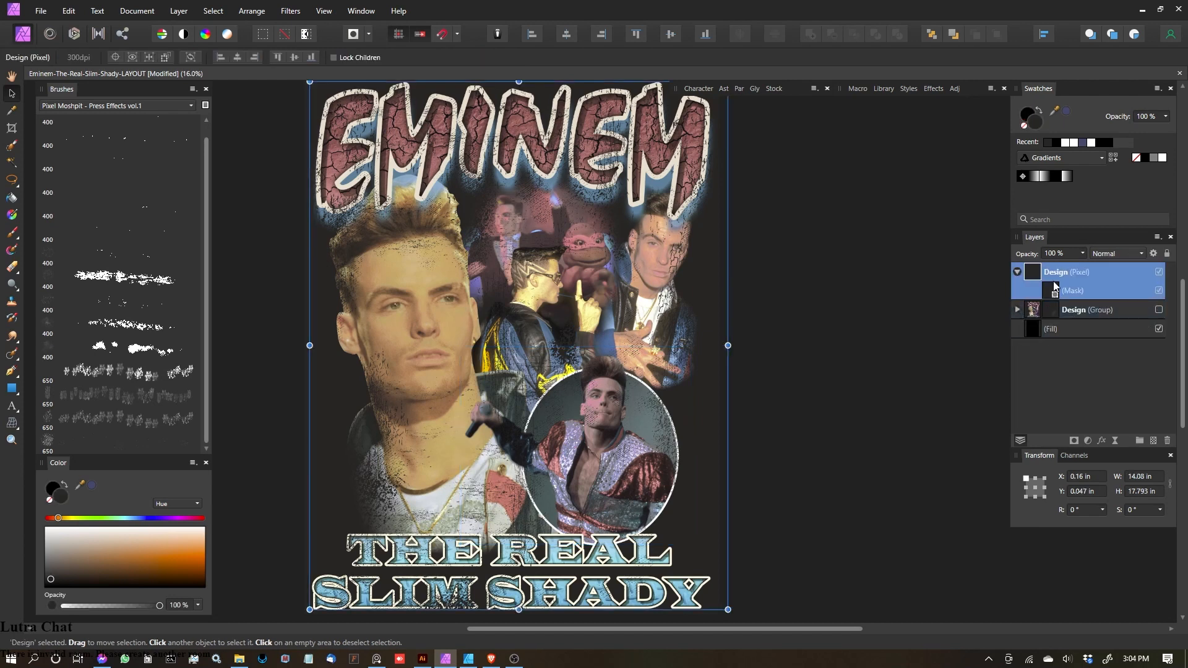
pyautogui.click(1052, 296)
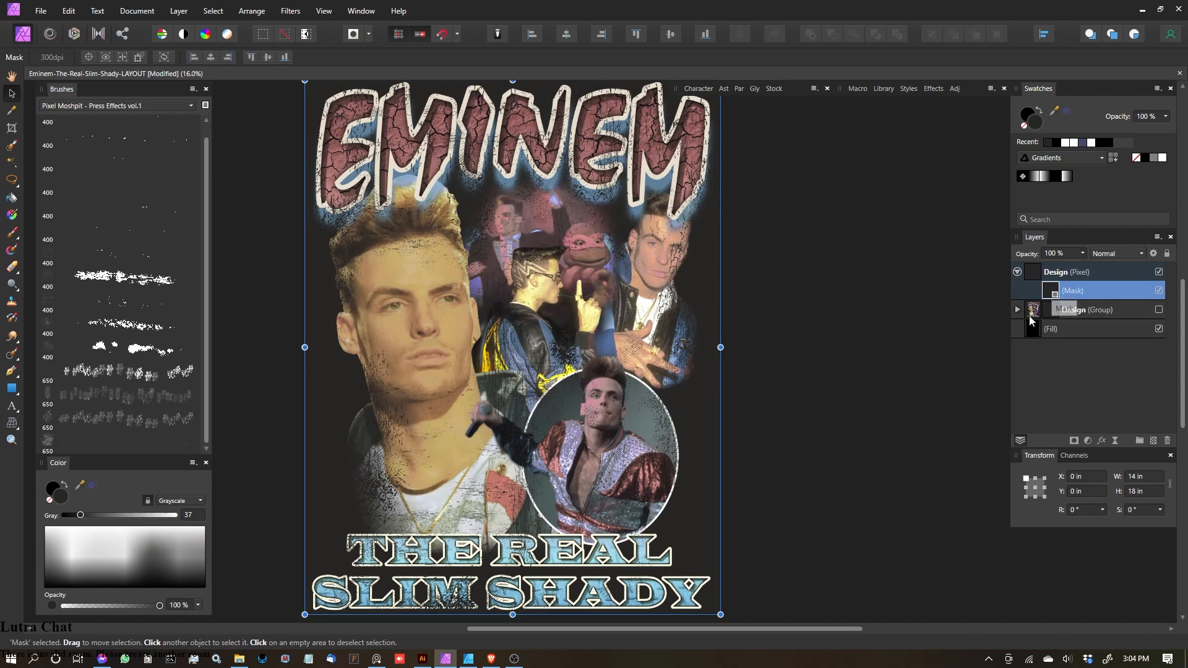
pyautogui.moveTo(1060, 297); pyautogui.dragTo(1037, 314)
# Step: Hide the Design pixel layer, make the masked Design group visible and inspect the large portrait's distressed hair and forehead close up
pyautogui.click(1159, 271)
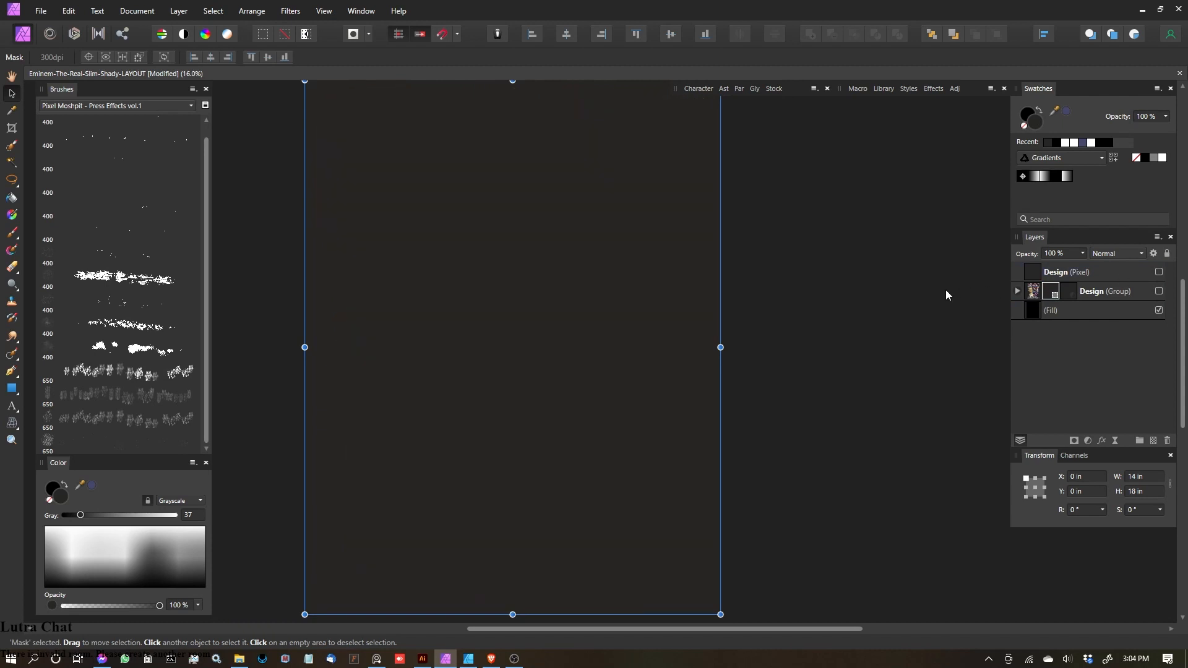
pyautogui.click(1158, 290)
pyautogui.scroll(7, 342, 214)
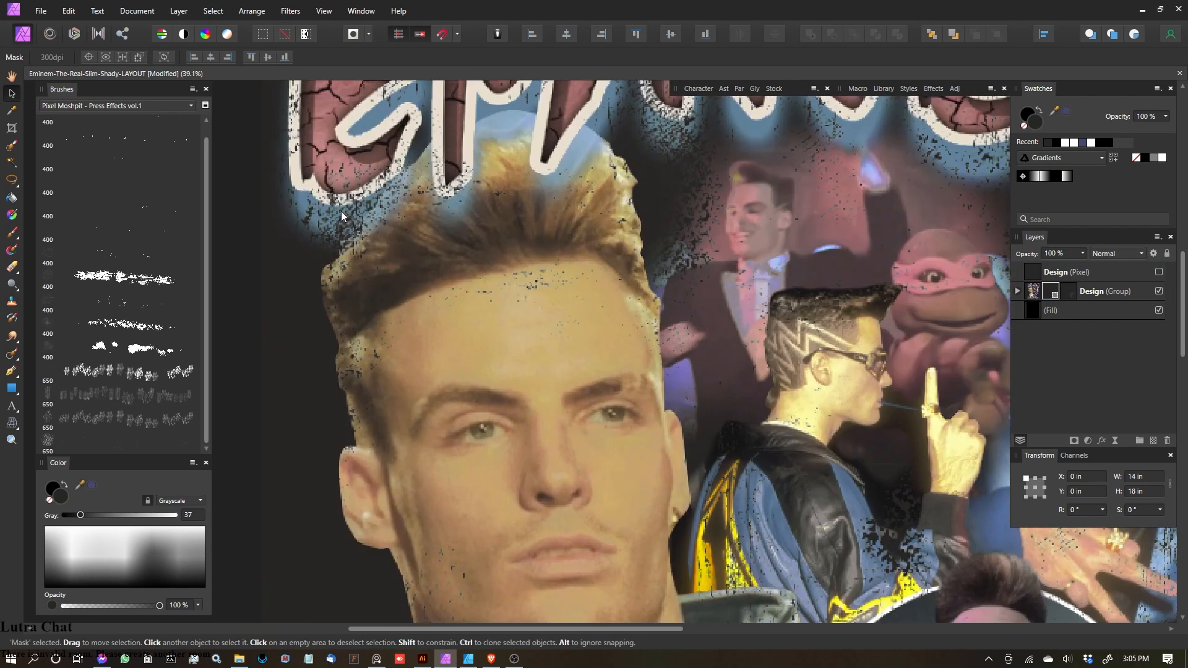
pyautogui.scroll(4, 710, 349)
pyautogui.scroll(-11, 709, 348)
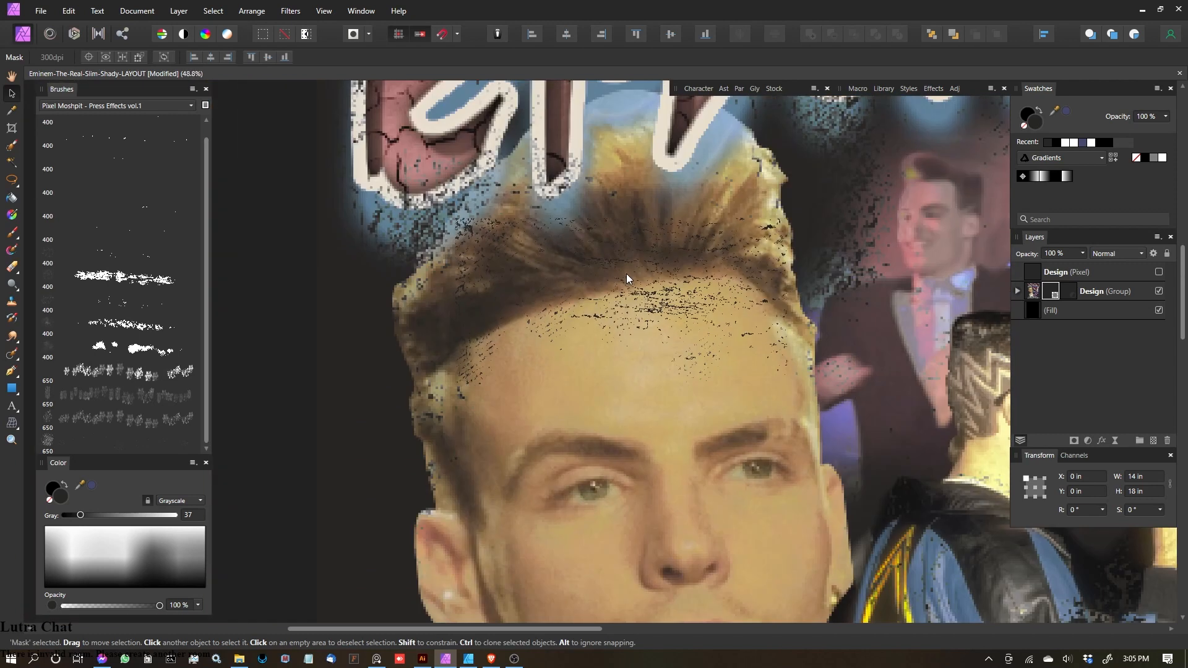
pyautogui.scroll(3, 704, 287)
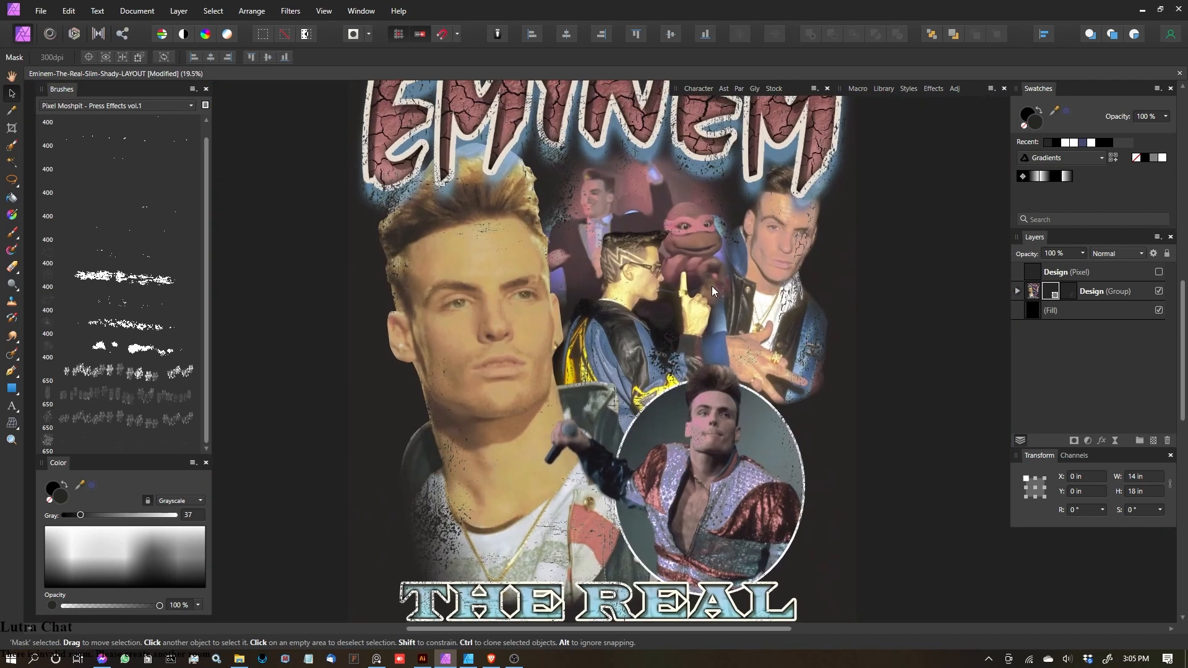
# Step: Expand the masked Design group and toggle its first nested group and the Rectangle layer off and on to check their contents
pyautogui.click(1018, 290)
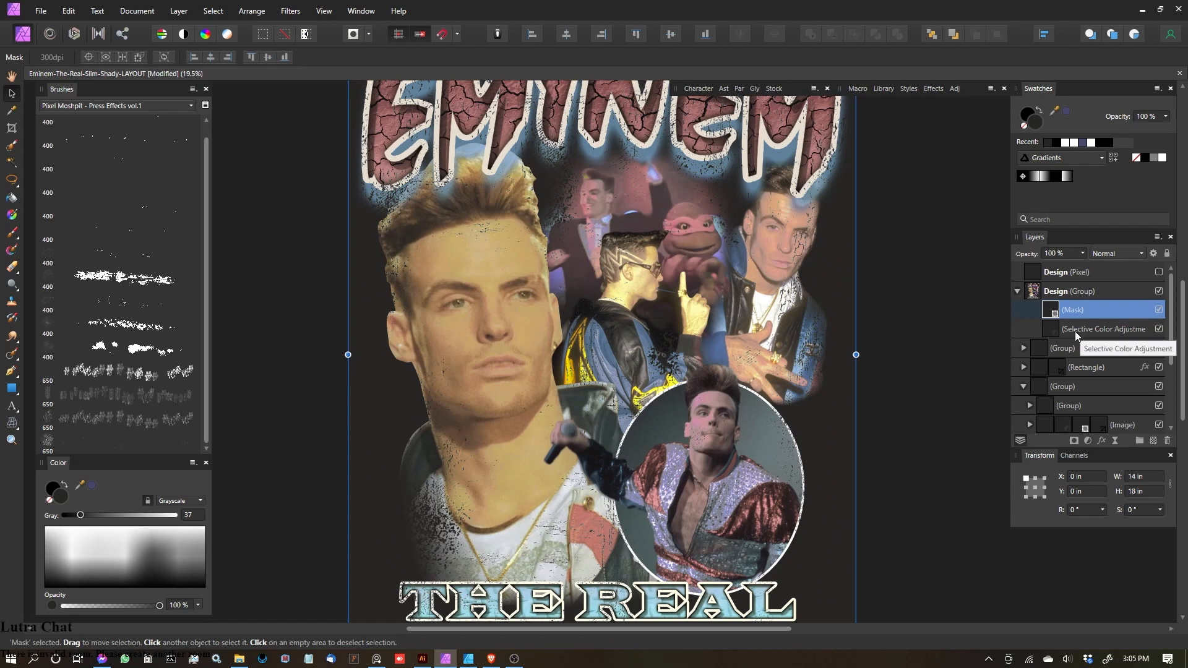
pyautogui.scroll(-1, 824, 342)
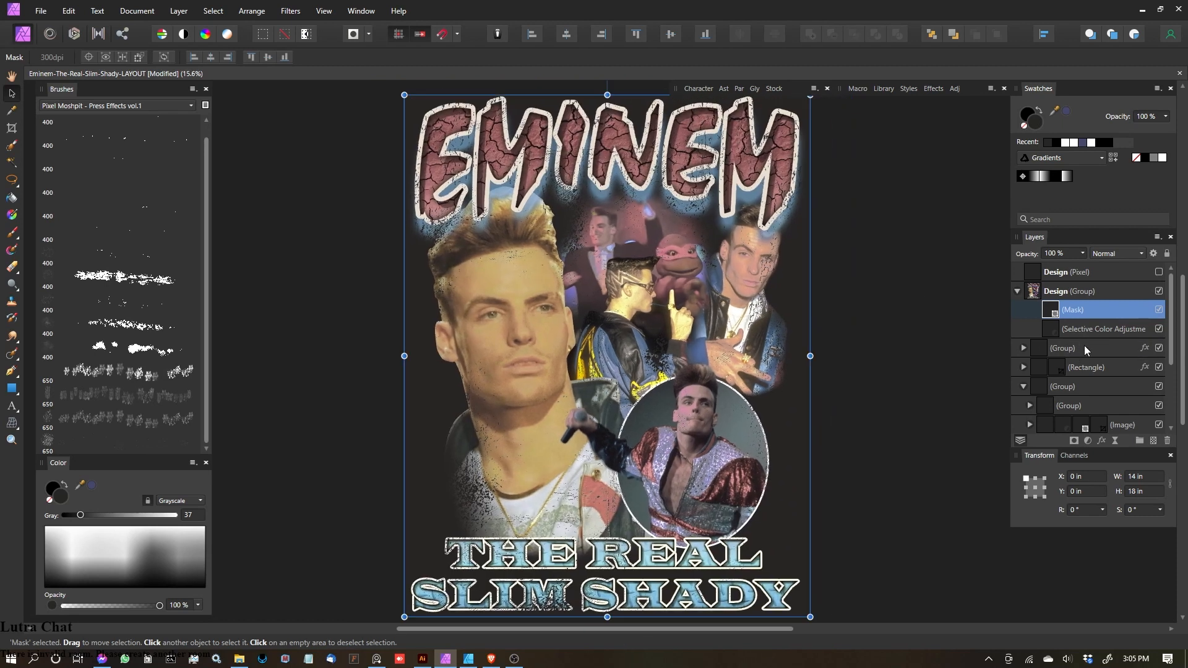
pyautogui.click(1084, 349)
pyautogui.click(1158, 348)
pyautogui.click(1159, 347)
pyautogui.click(1159, 367)
pyautogui.click(1158, 367)
# Step: Find the circular portrait's group inside the masked Design group and nest an HSL adjustment in it
pyautogui.scroll(-1, 896, 343)
pyautogui.hscroll(1, 896, 343)
pyautogui.click(736, 330)
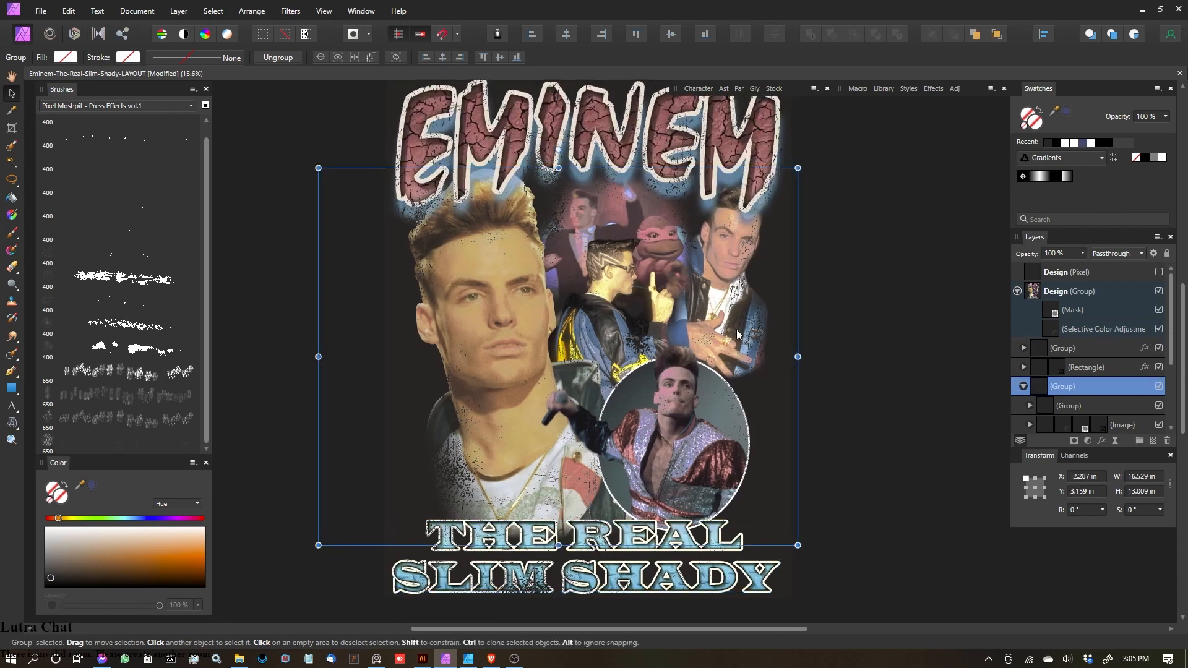
pyautogui.scroll(-2, 1086, 375)
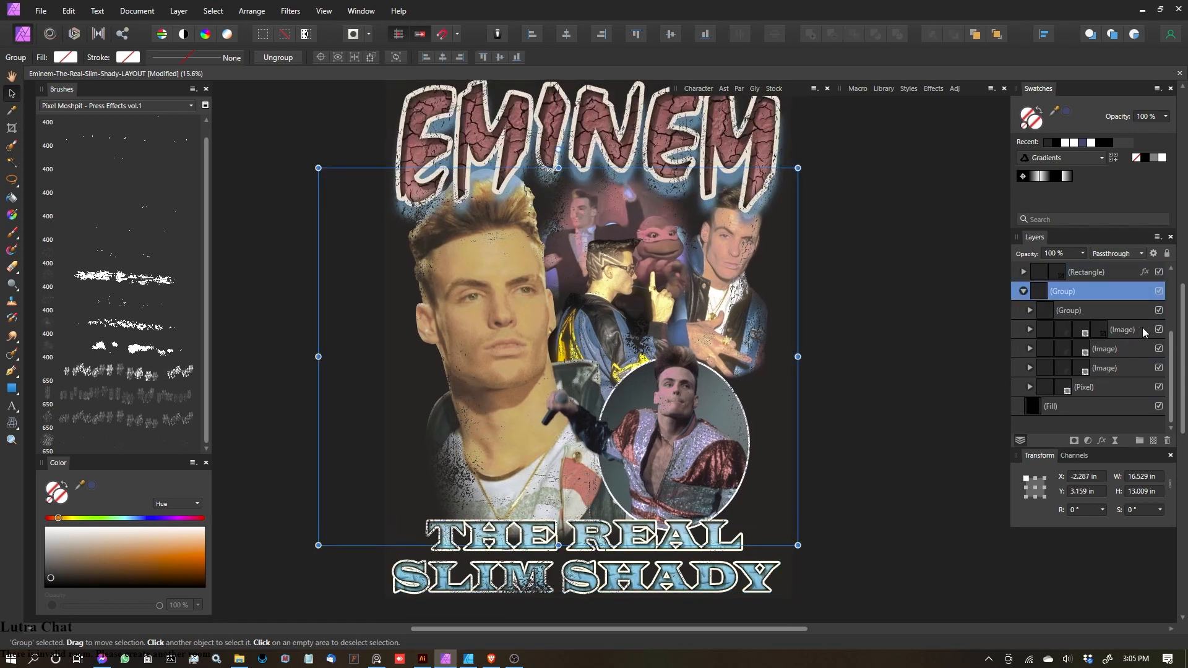
pyautogui.click(1131, 310)
pyautogui.scroll(2, 730, 373)
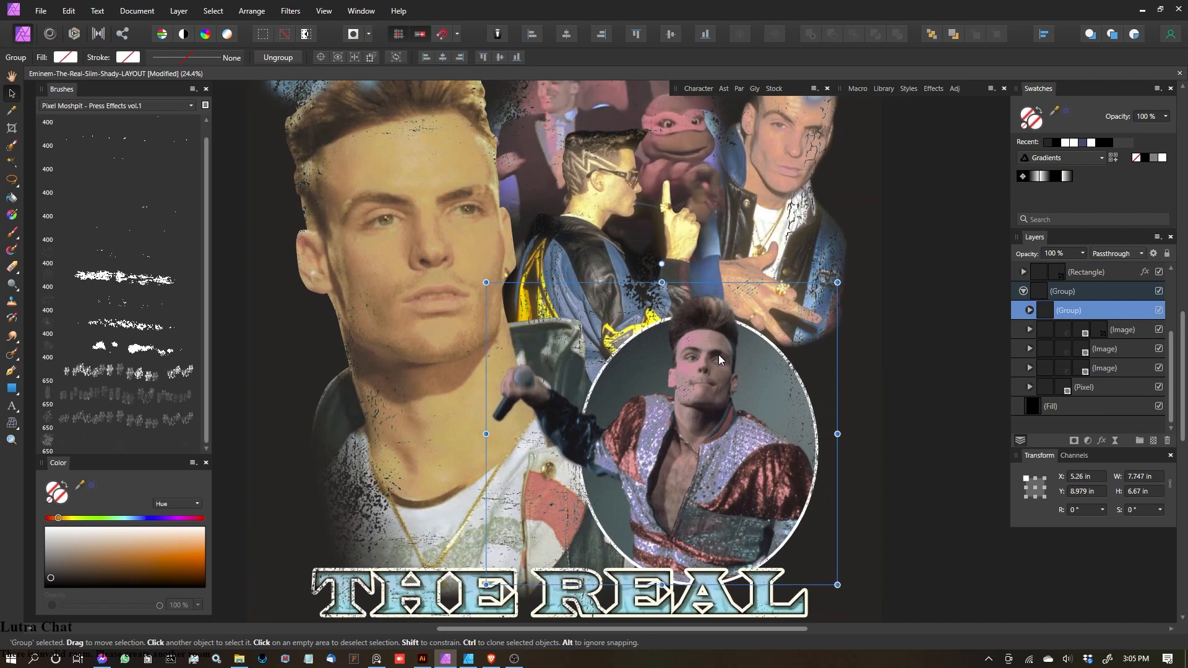
pyautogui.click(1029, 310)
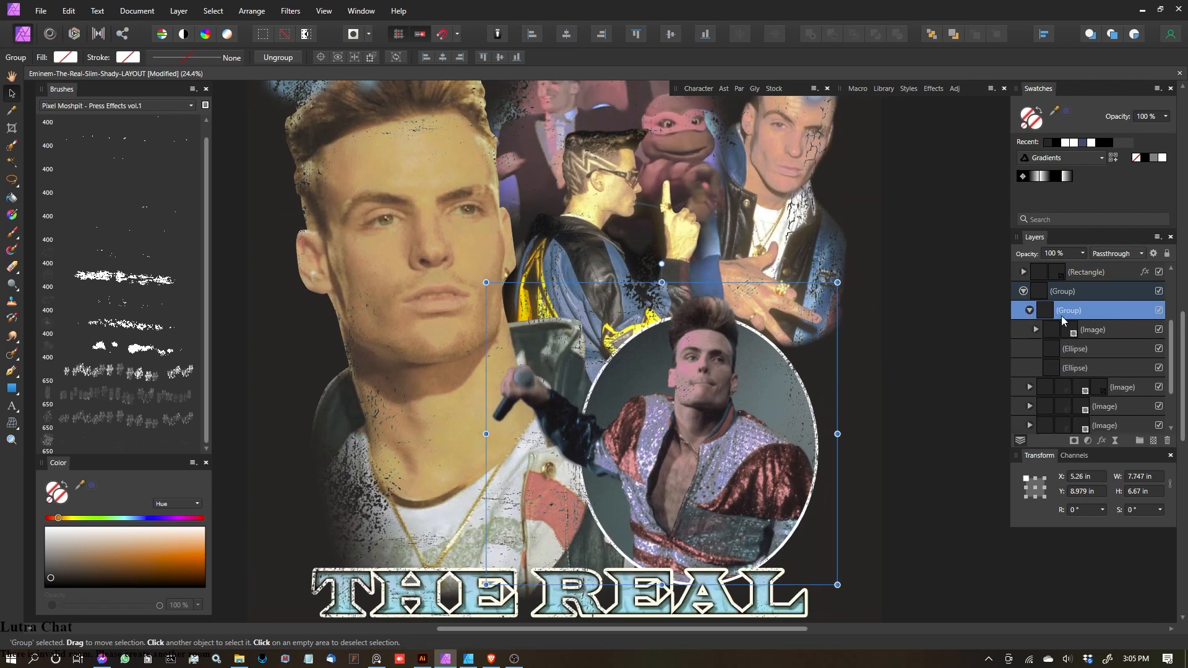
pyautogui.click(1029, 310)
pyautogui.click(1087, 439)
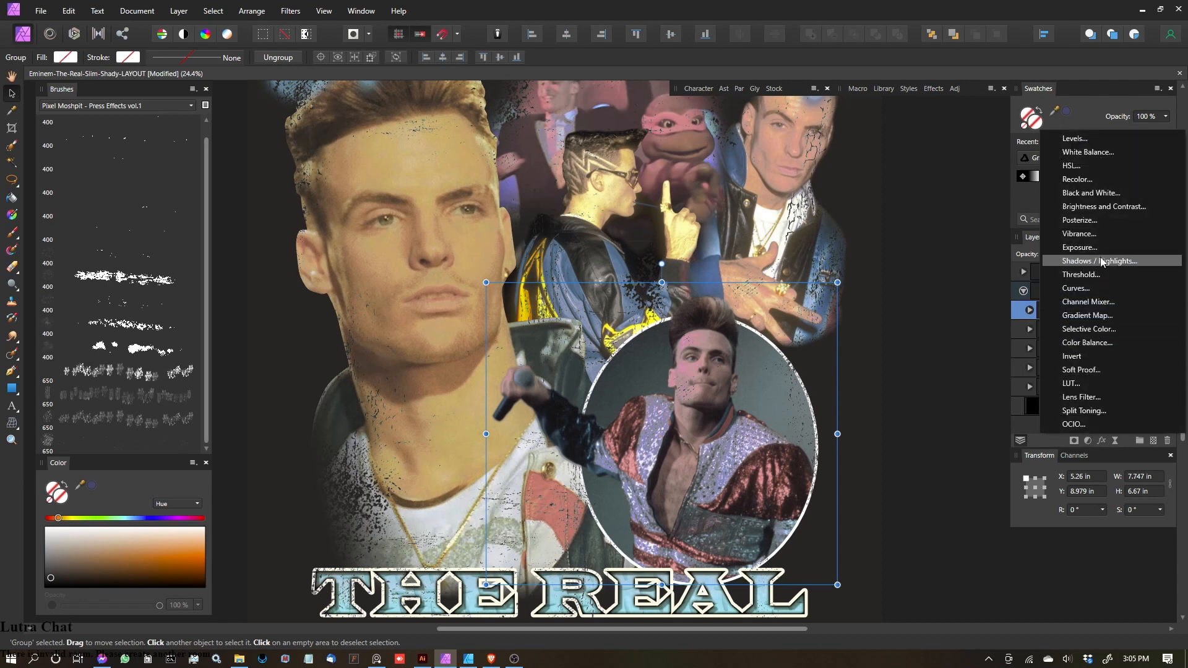
pyautogui.click(1094, 167)
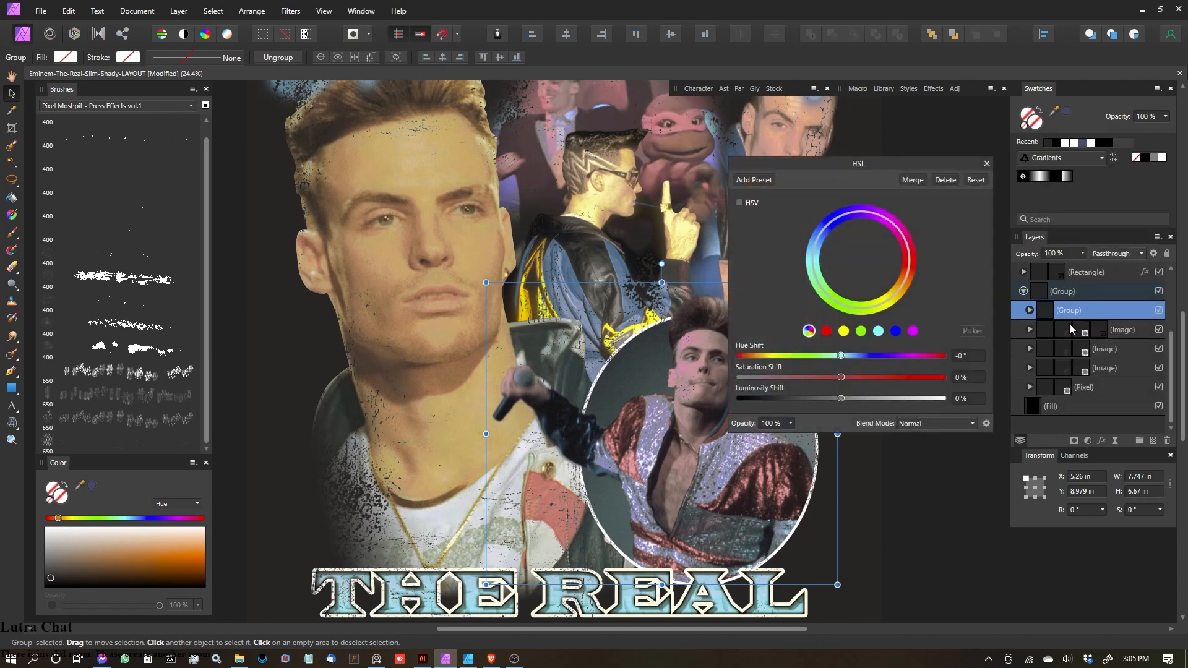
pyautogui.moveTo(1045, 331)
pyautogui.mouseDown()
pyautogui.moveTo(1068, 325)
pyautogui.moveTo(1048, 329)
pyautogui.mouseUp()
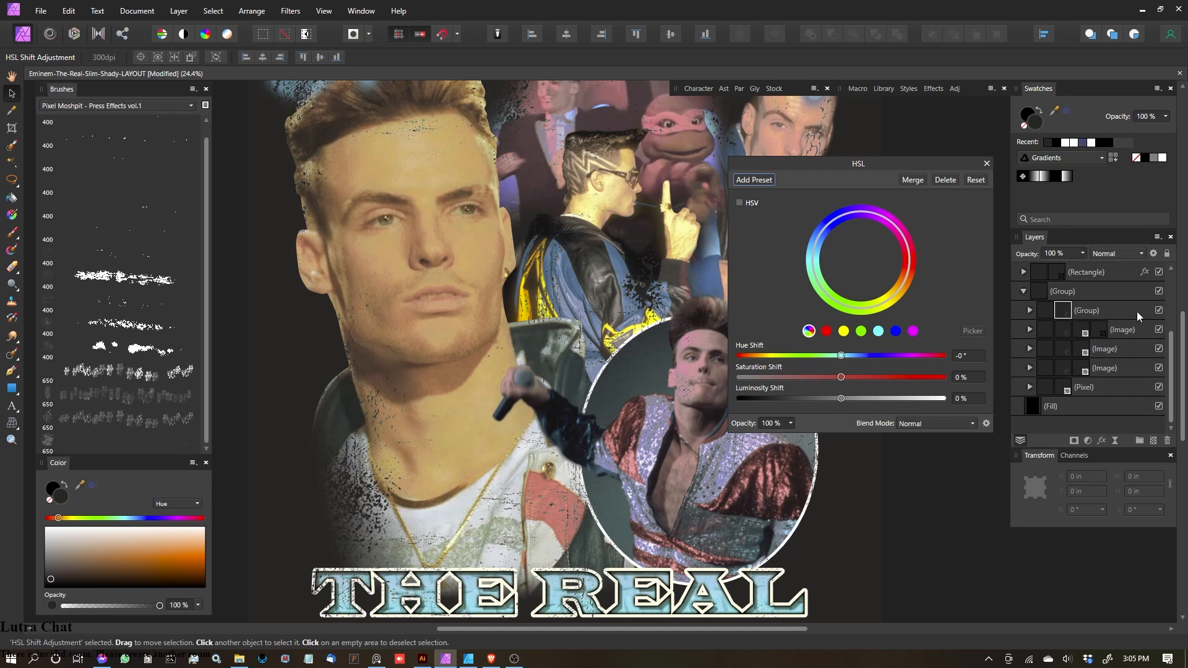
# Step: Adjust the yellows' hue shift in the circular portrait's HSL adjustment and set the reds' hue shift to -17°
pyautogui.click(1159, 311)
pyautogui.moveTo(660, 365); pyautogui.dragTo(588, 352)
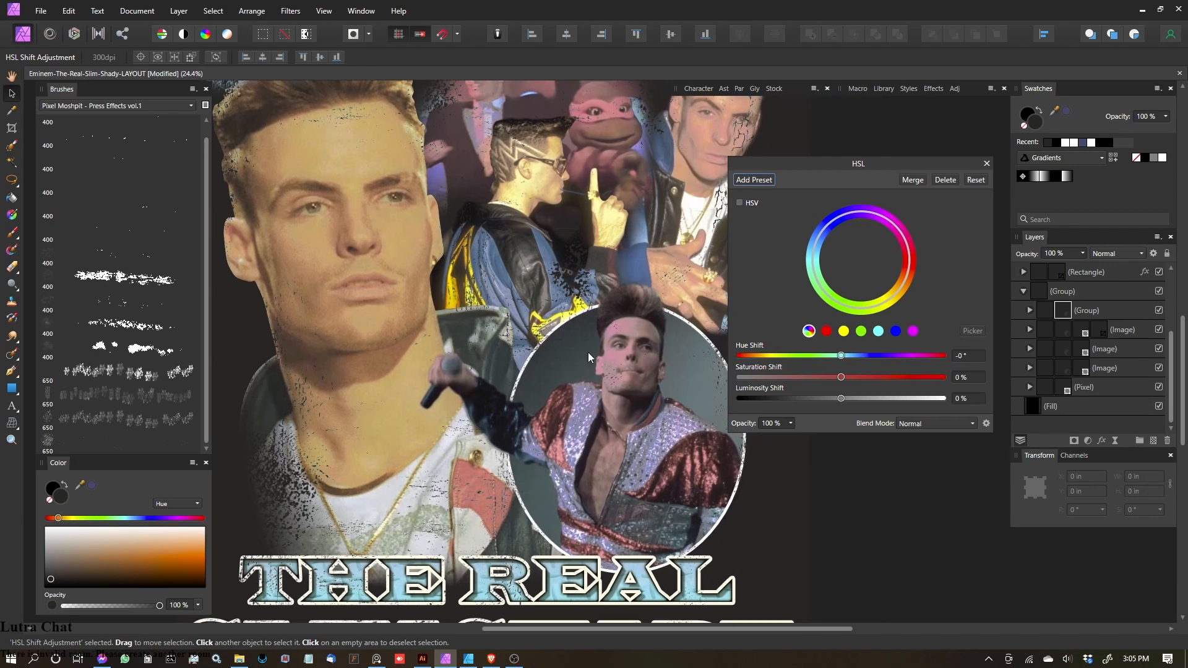
pyautogui.click(843, 333)
pyautogui.moveTo(840, 359)
pyautogui.mouseDown()
pyautogui.moveTo(828, 359)
pyautogui.moveTo(882, 358)
pyautogui.moveTo(853, 359)
pyautogui.mouseUp()
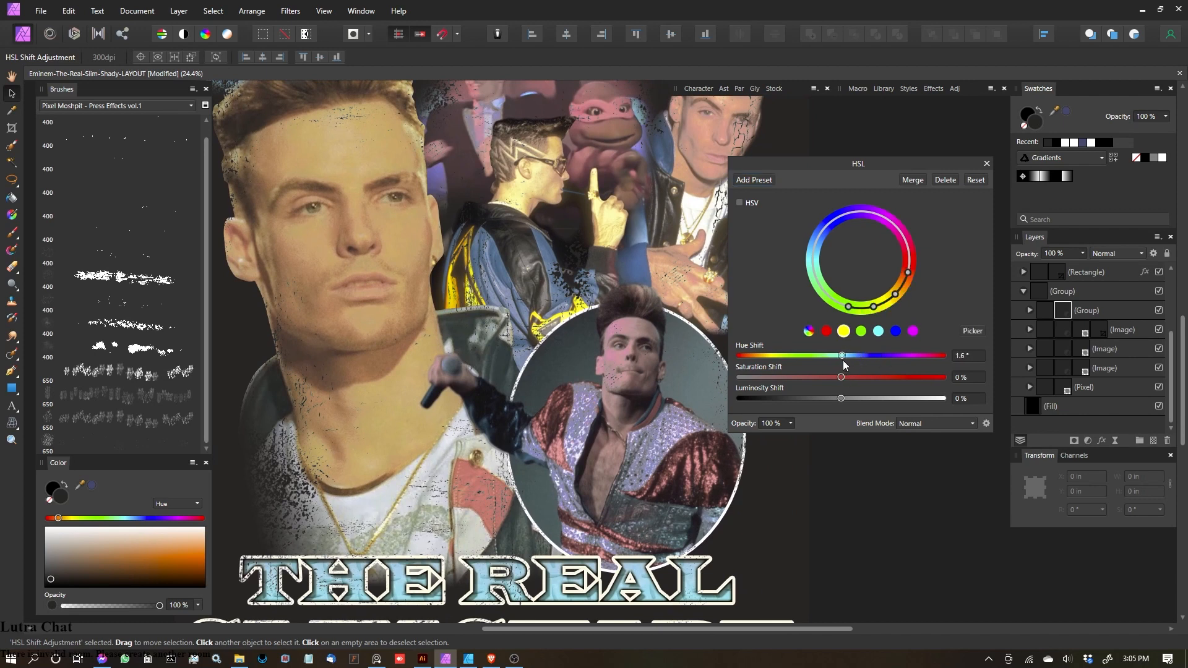
pyautogui.click(829, 332)
pyautogui.moveTo(841, 356)
pyautogui.mouseDown()
pyautogui.moveTo(813, 362)
pyautogui.moveTo(831, 364)
pyautogui.mouseUp()
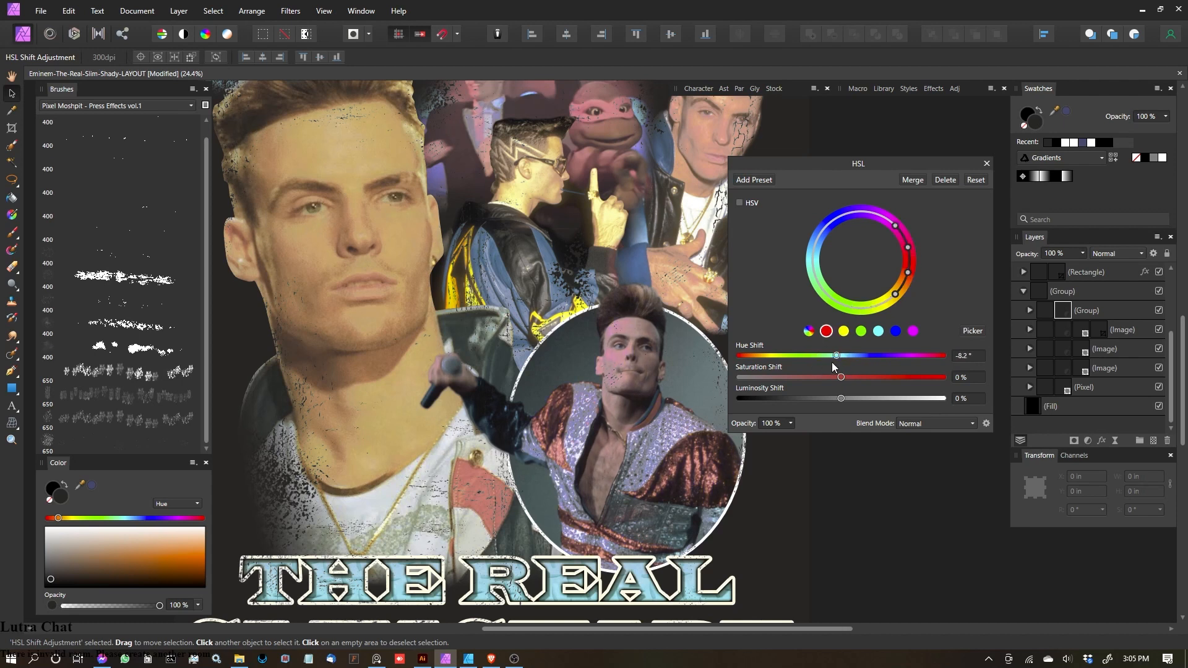
# Step: Set the reds' luminosity to 12% and hue shift to -49.9°, widen their colour range, and inspect the circular portrait
pyautogui.moveTo(841, 399); pyautogui.dragTo(858, 400)
pyautogui.moveTo(886, 303); pyautogui.dragTo(882, 305)
pyautogui.moveTo(894, 225)
pyautogui.mouseDown()
pyautogui.moveTo(885, 220)
pyautogui.moveTo(904, 239)
pyautogui.mouseUp()
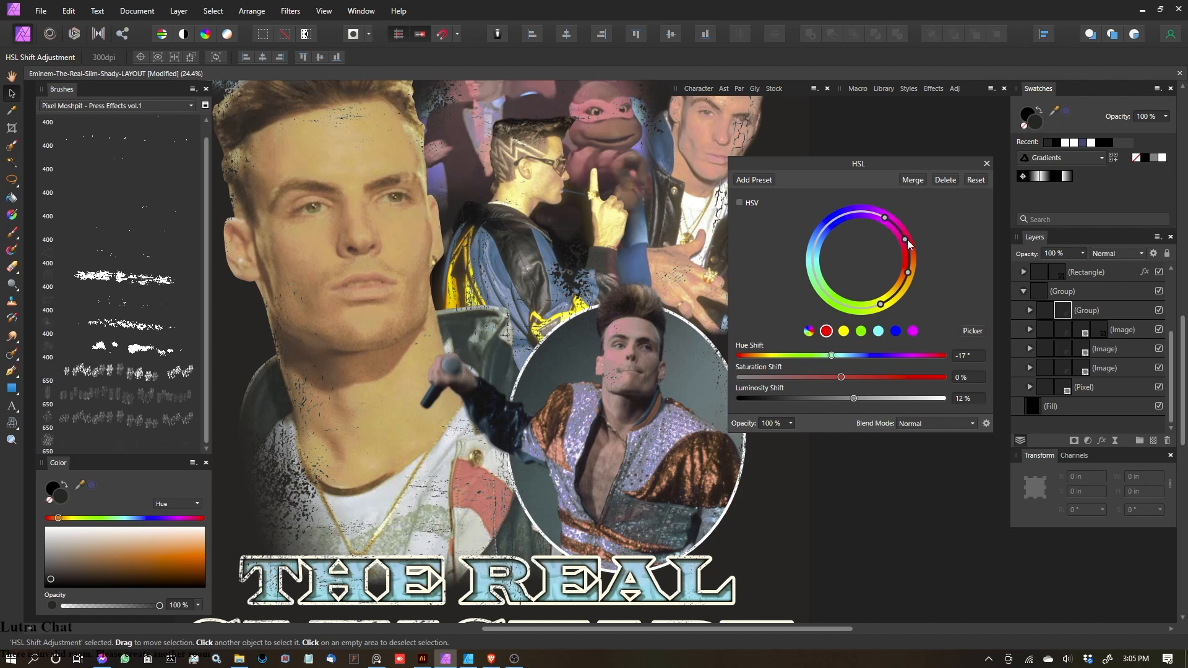
pyautogui.moveTo(820, 358); pyautogui.dragTo(813, 356)
pyautogui.scroll(10, 537, 396)
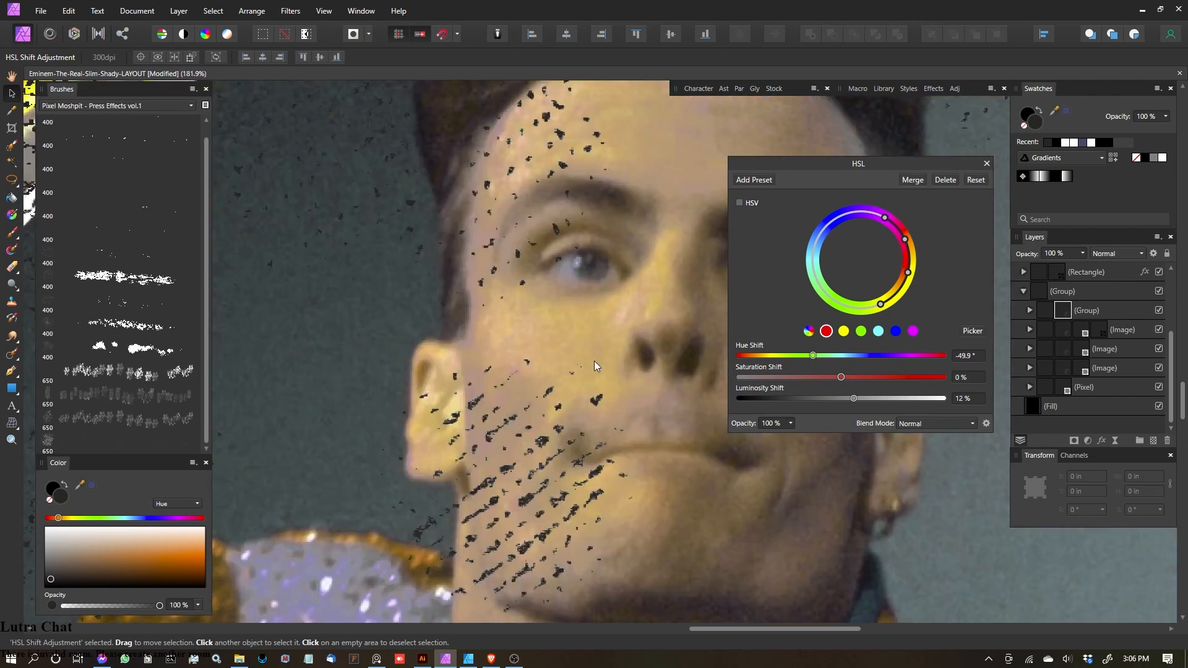
pyautogui.scroll(-10, 572, 387)
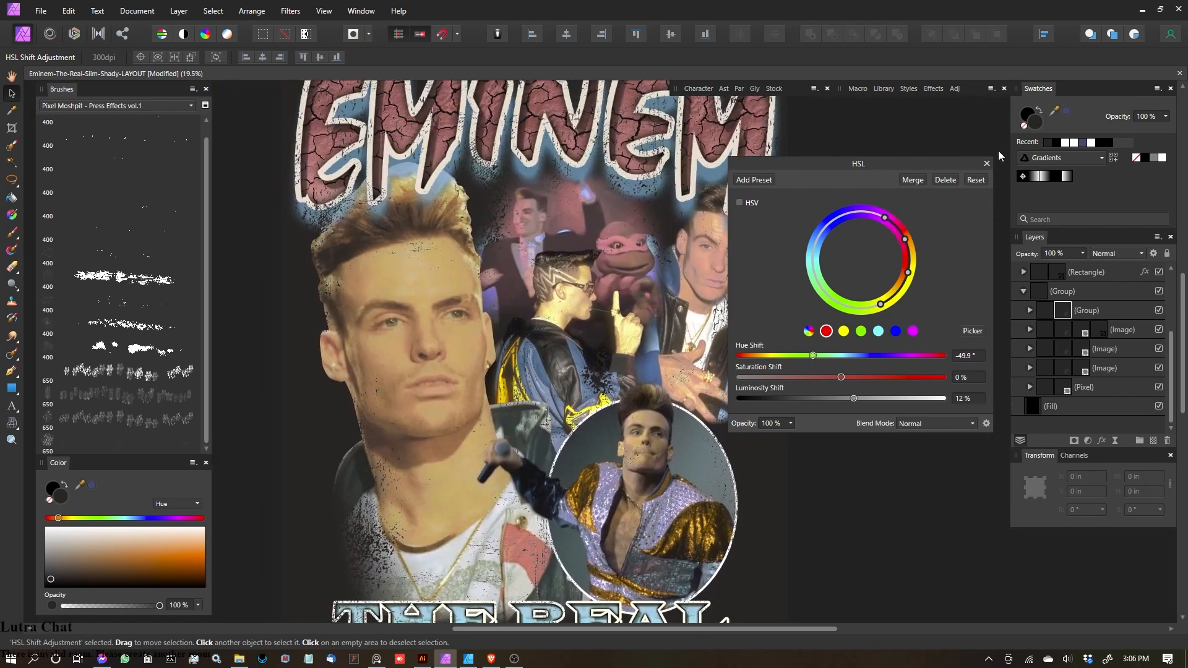
pyautogui.click(986, 164)
pyautogui.scroll(-1, 669, 306)
pyautogui.click(299, 315)
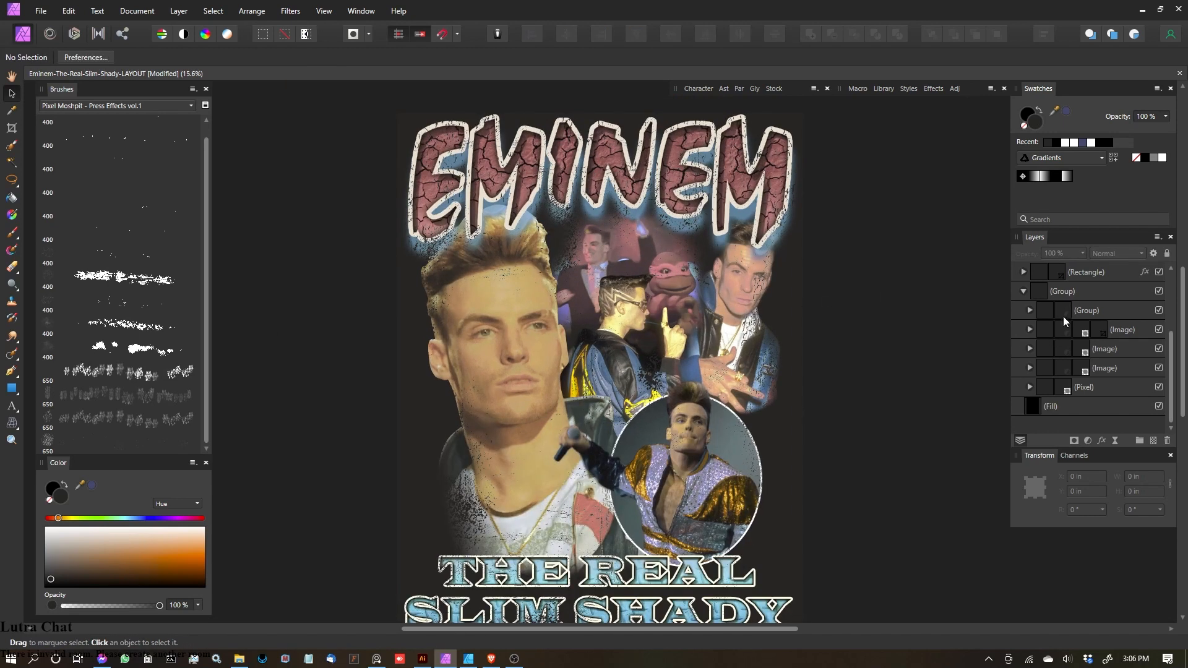
# Step: Add an HSL adjustment to the image of the man in sunglasses and nest it inside that layer
pyautogui.click(1118, 348)
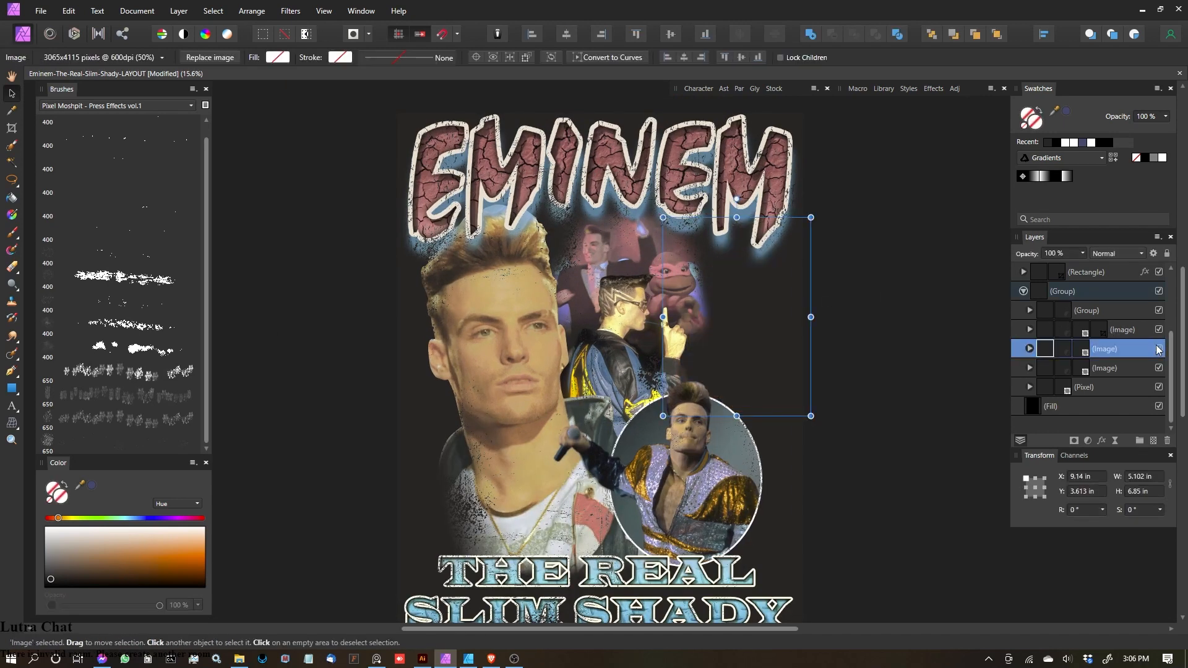
pyautogui.click(1112, 373)
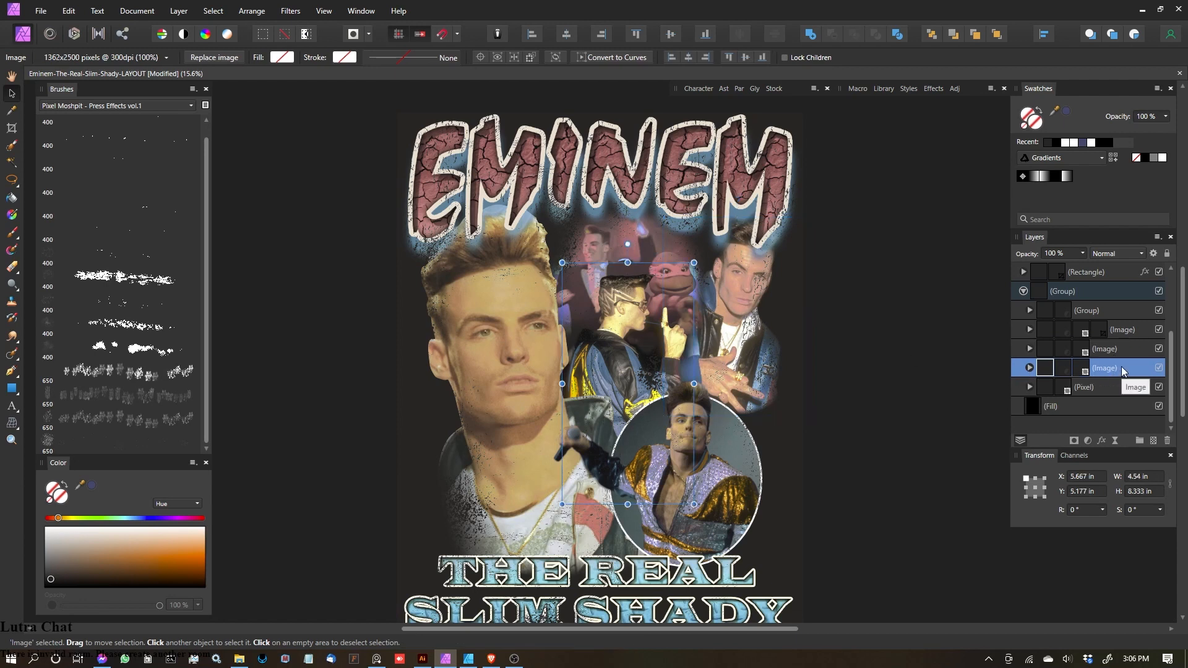
pyautogui.hotkey('ctrl', 'u')
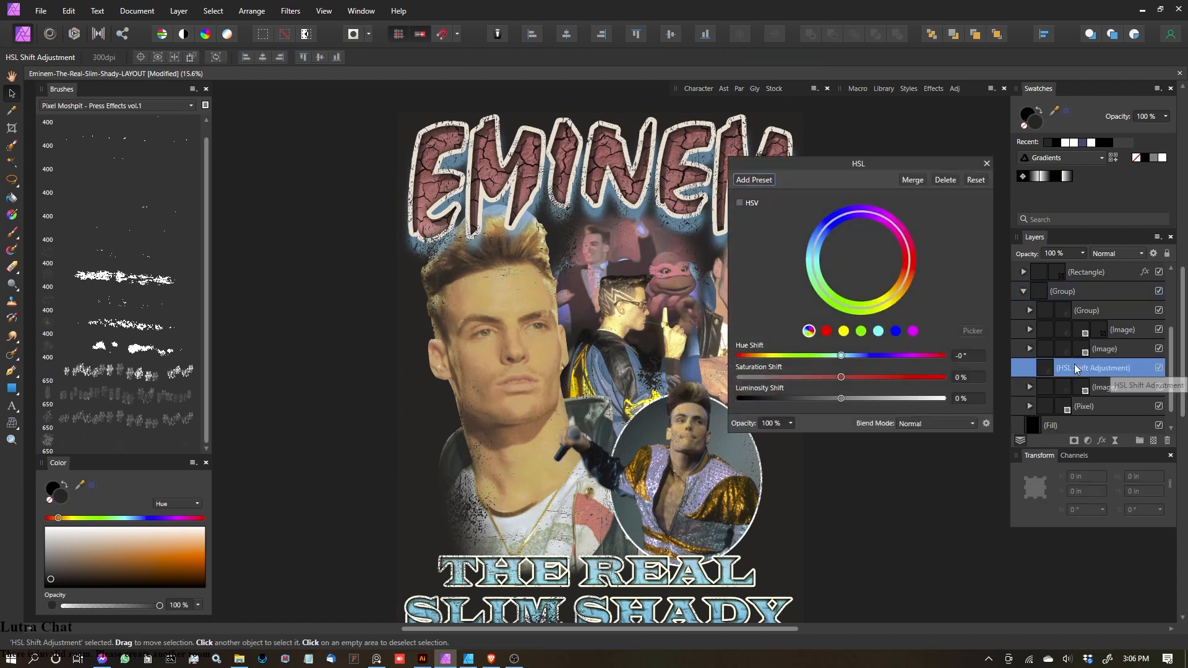
pyautogui.moveTo(1048, 386); pyautogui.dragTo(1050, 385)
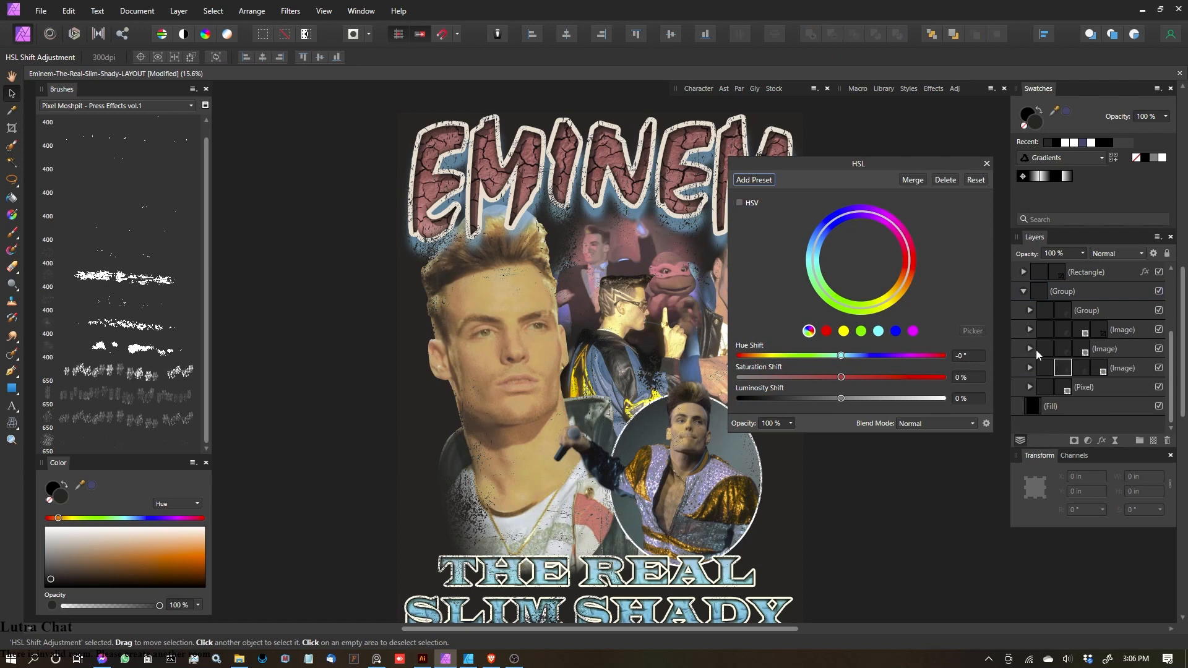
# Step: Set the yellows in the sunglasses image's HSL adjustment to hue shift 19.2°, saturation 28% and luminosity -42%
pyautogui.hscroll(2, 463, 253)
pyautogui.click(844, 332)
pyautogui.moveTo(841, 399); pyautogui.dragTo(852, 356)
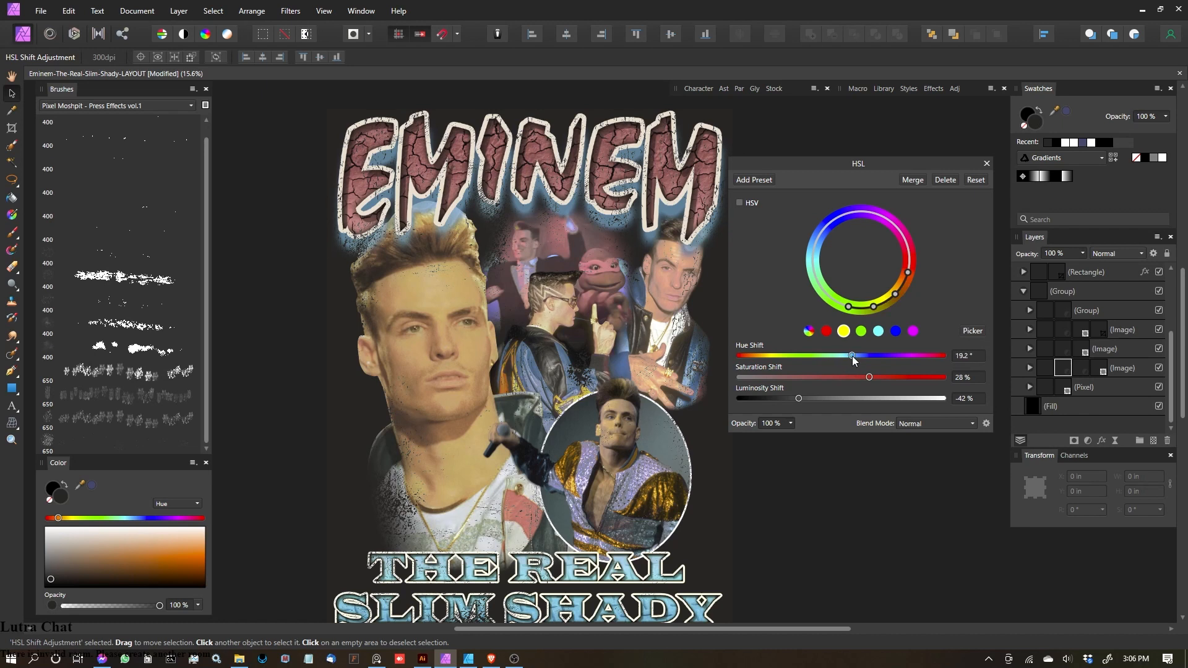
pyautogui.click(990, 164)
pyautogui.moveTo(618, 341); pyautogui.dragTo(697, 304)
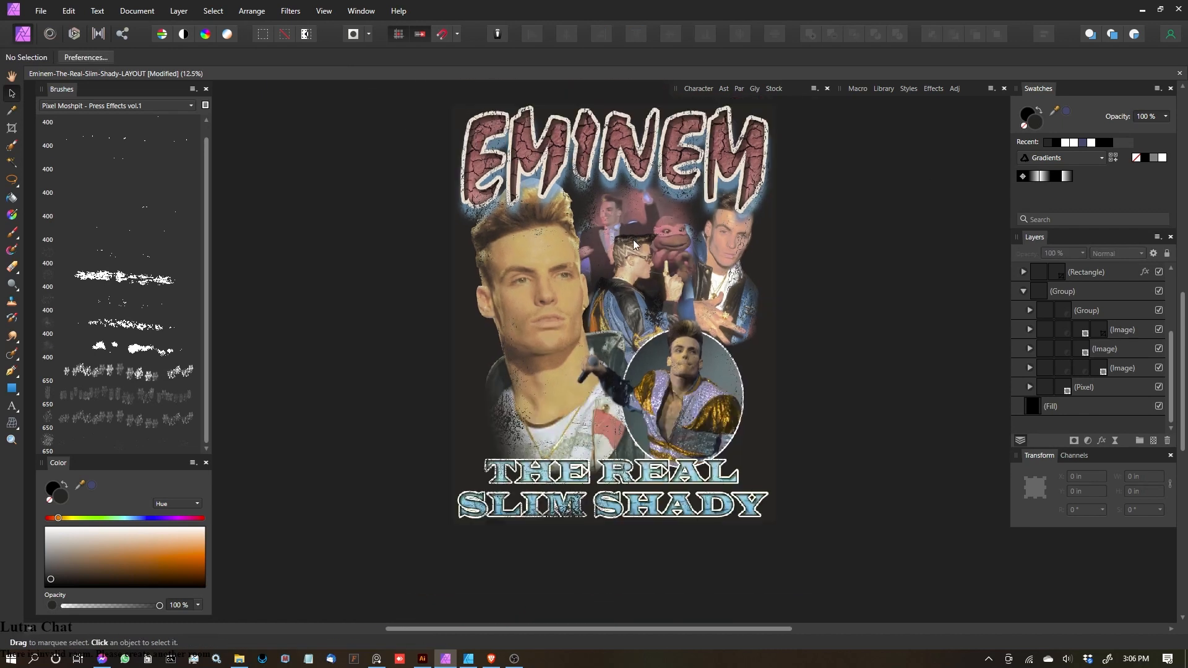
# Step: Duplicate the masked Design group, hide the original and rasterize the copy
pyautogui.scroll(3, 1108, 288)
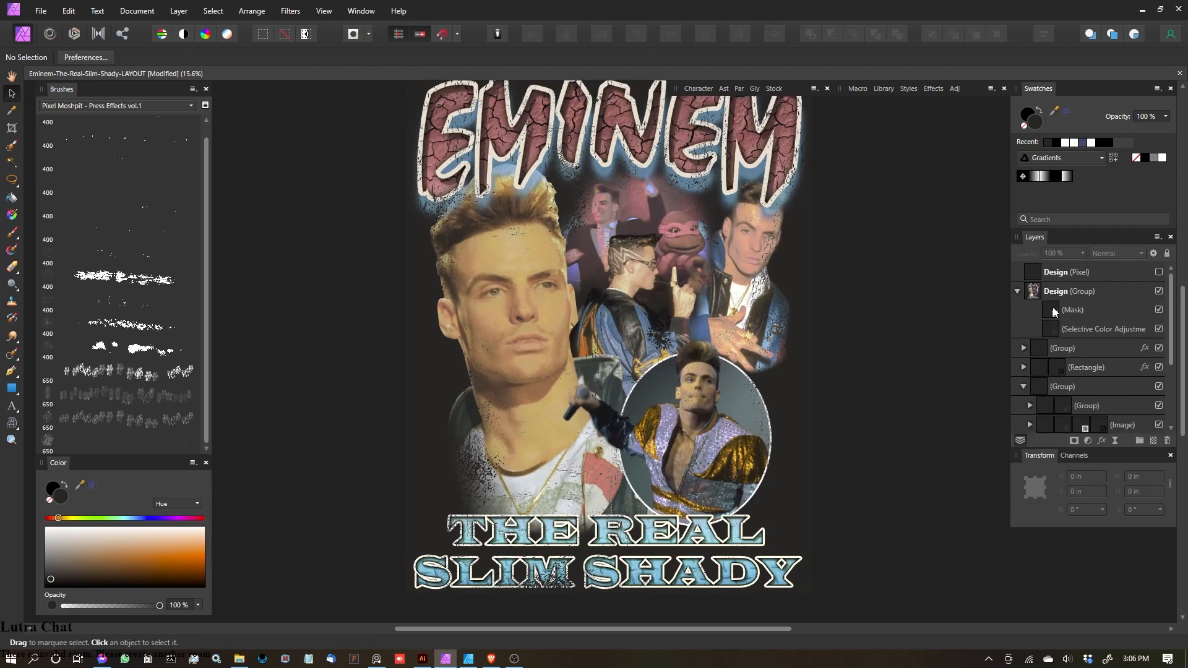
pyautogui.click(1016, 291)
pyautogui.click(1123, 291)
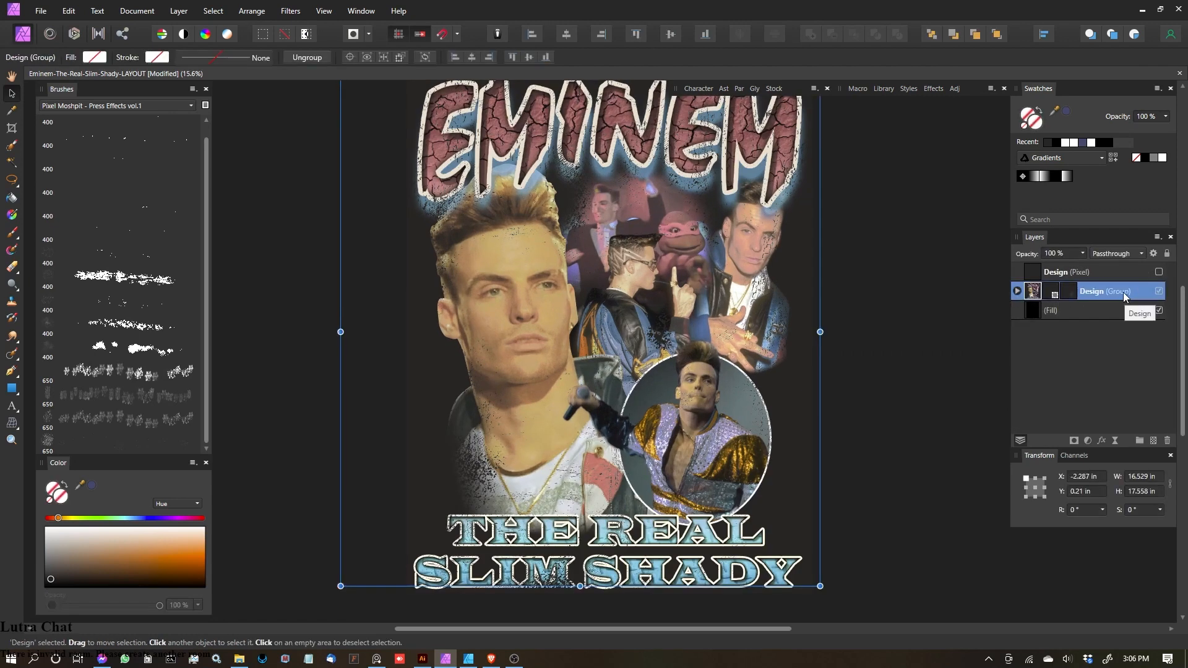
pyautogui.hotkey('ctrl', 'j')
pyautogui.click(1159, 310)
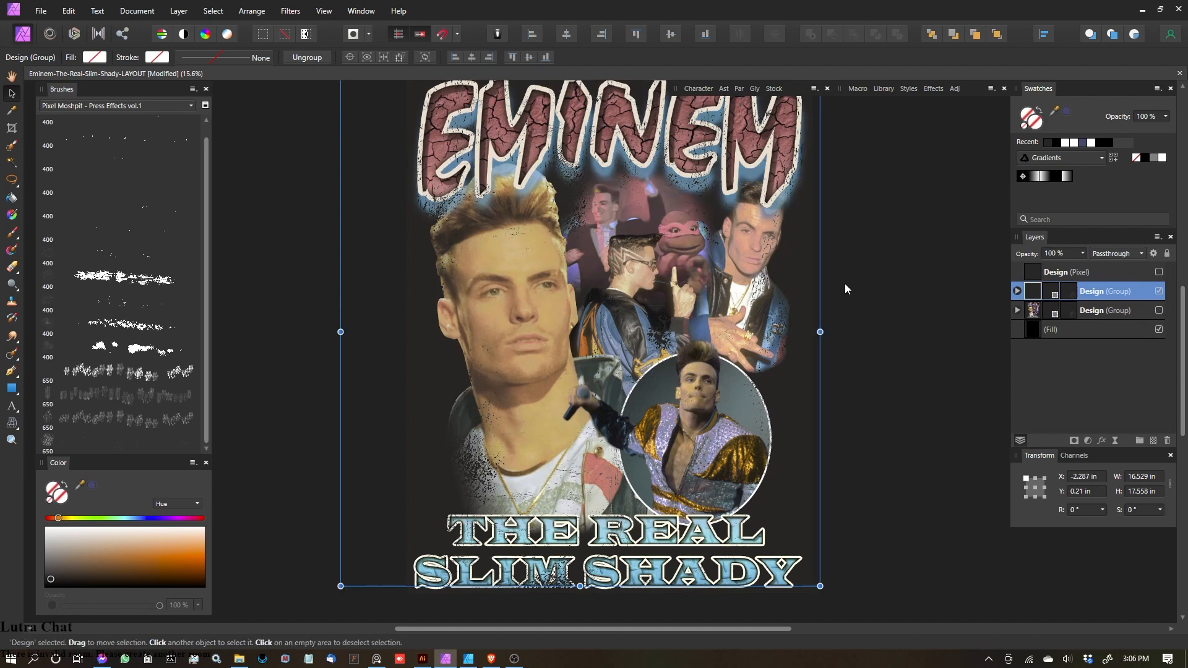
pyautogui.hotkey('ctrl', 'shift', 'r')
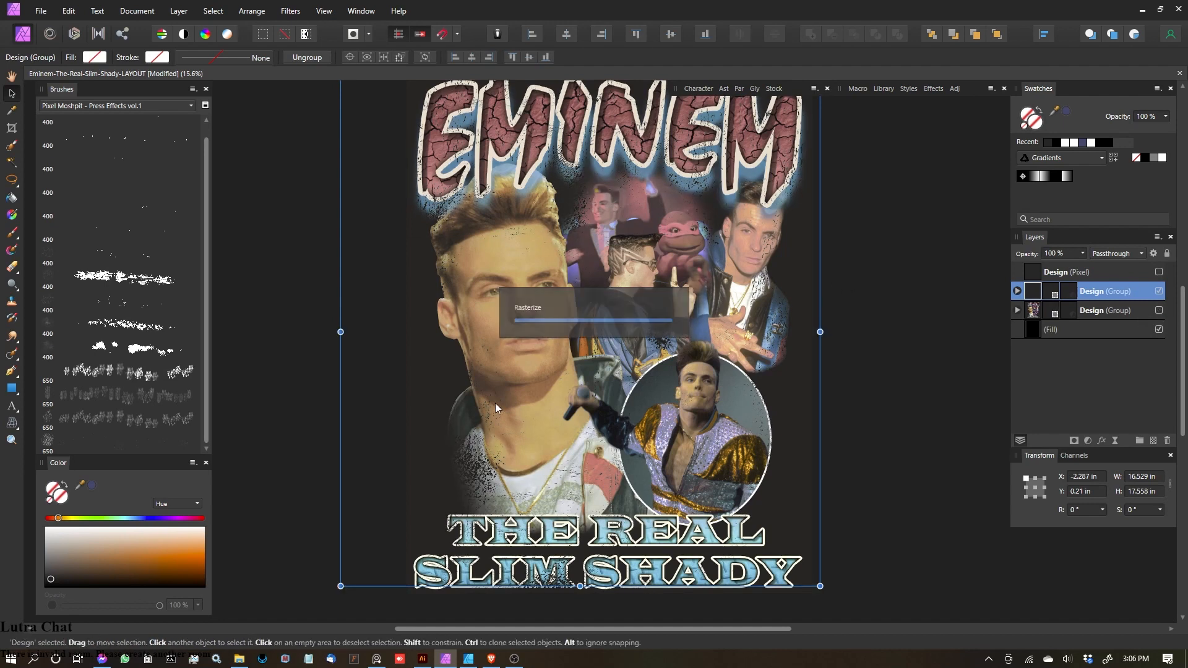
# Step: Inspect the rasterized poster's distressed texture at different magnifications and compare its layer with the hidden Design group
pyautogui.scroll(2, 515, 220)
pyautogui.scroll(4, 544, 236)
pyautogui.scroll(-6, 543, 237)
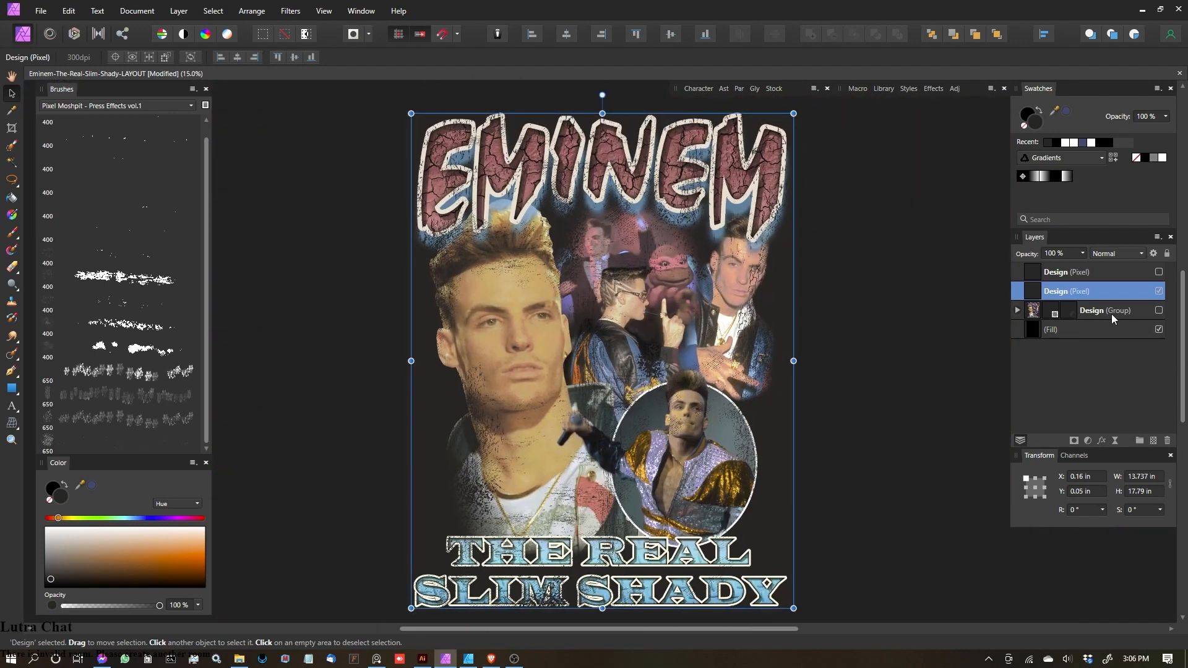
pyautogui.click(1090, 311)
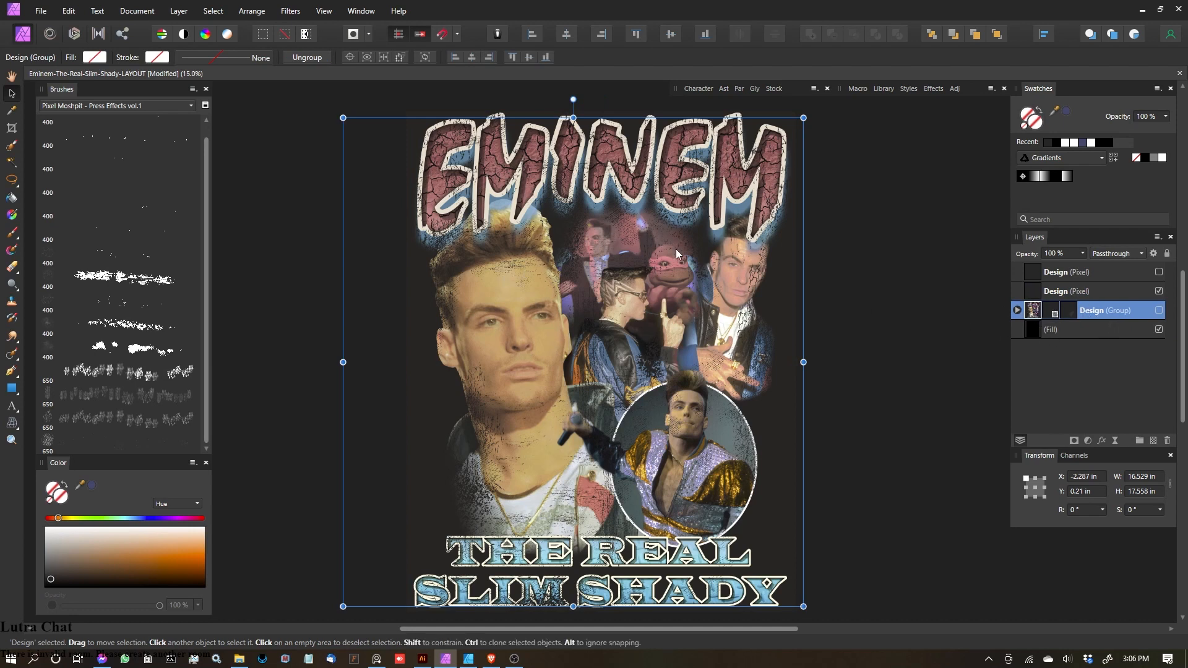
pyautogui.scroll(3, 549, 248)
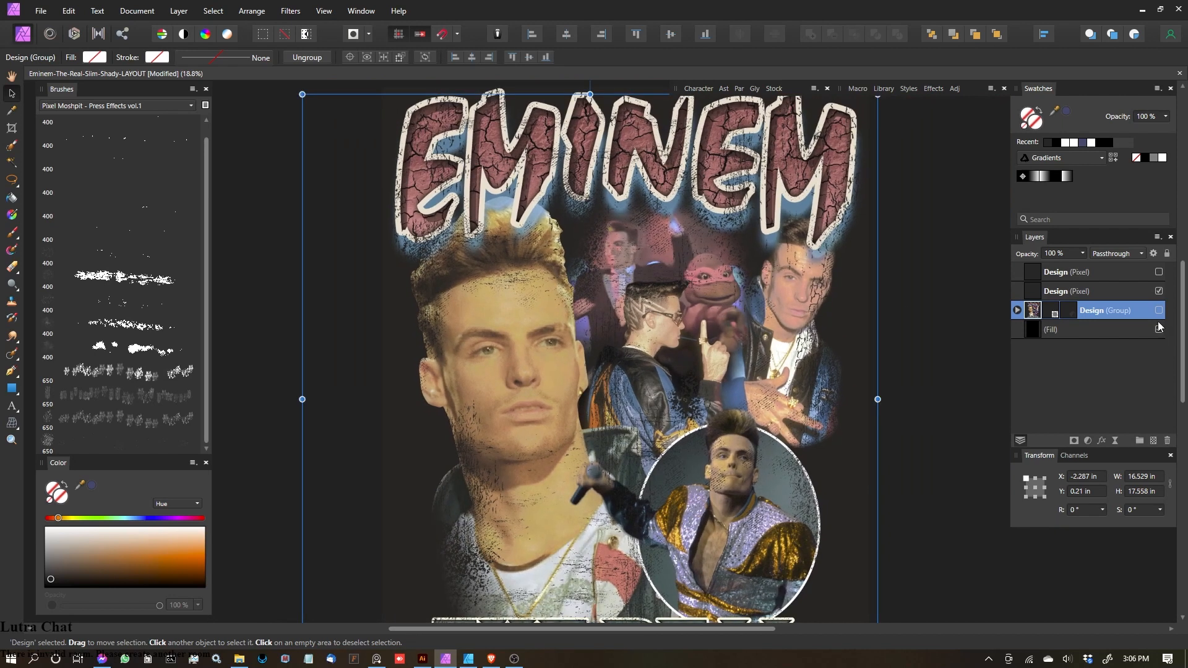
pyautogui.click(1097, 295)
pyautogui.scroll(-1, 562, 272)
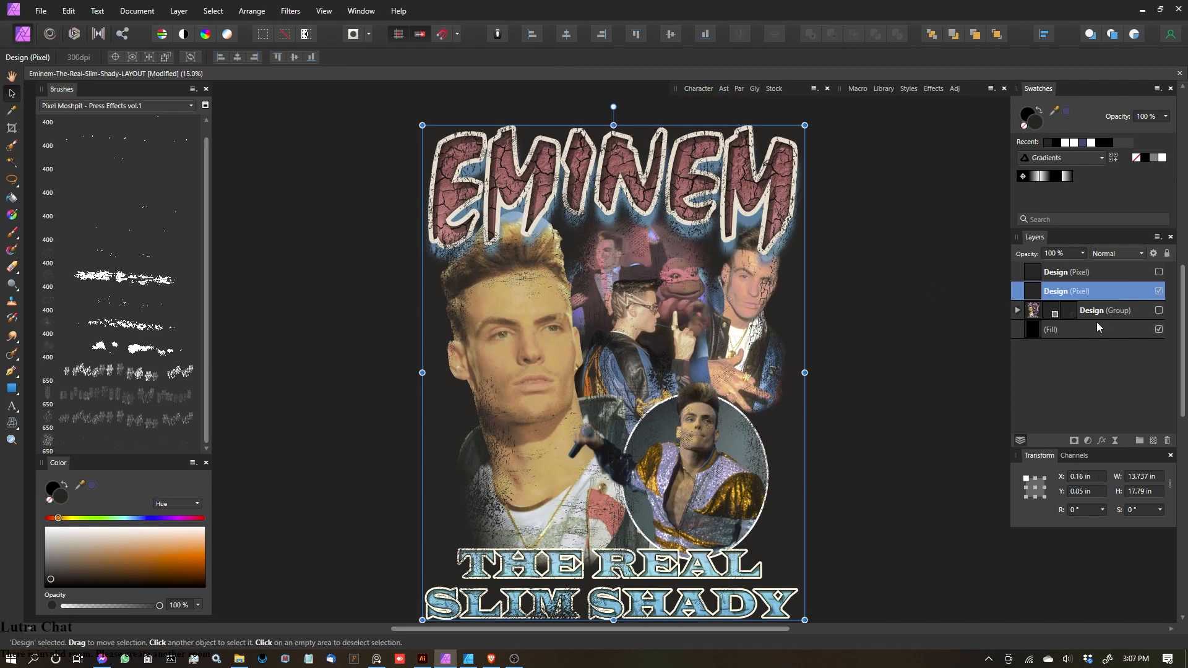
pyautogui.click(1148, 277)
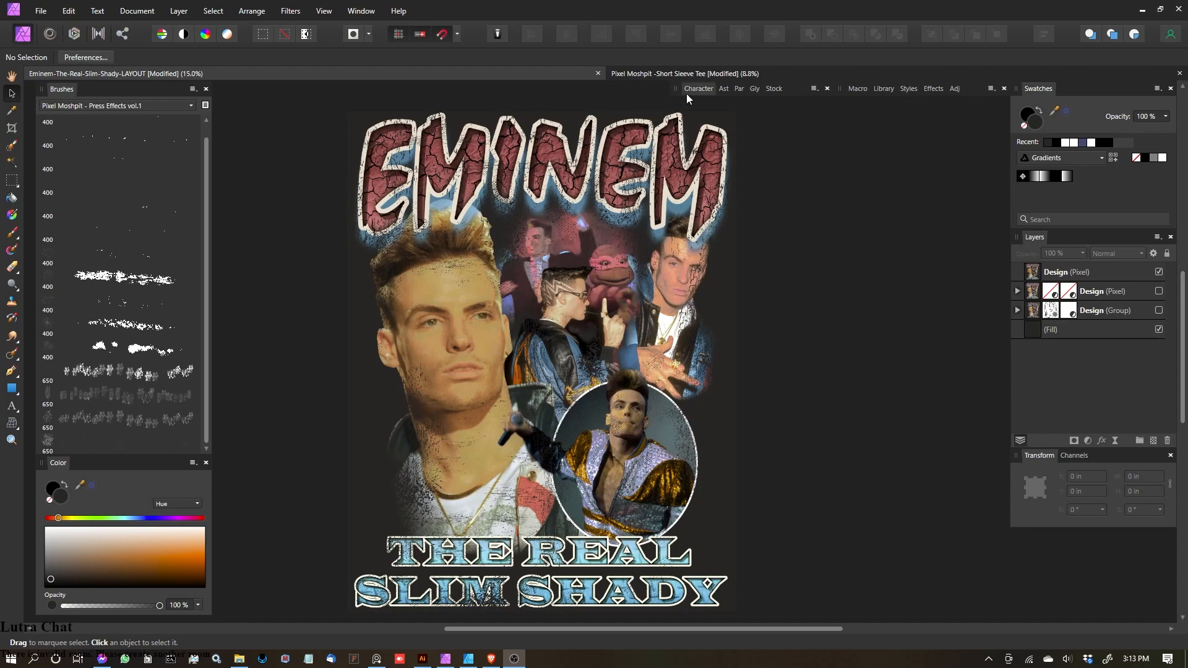
# Step: Switch to the Pixel Moshpit Short Sleeve Tee document, look over its artwork and shirt previews, collapse the BACK artboard and select Artboard1
pyautogui.click(726, 74)
pyautogui.press('m')
pyautogui.scroll(3, 674, 312)
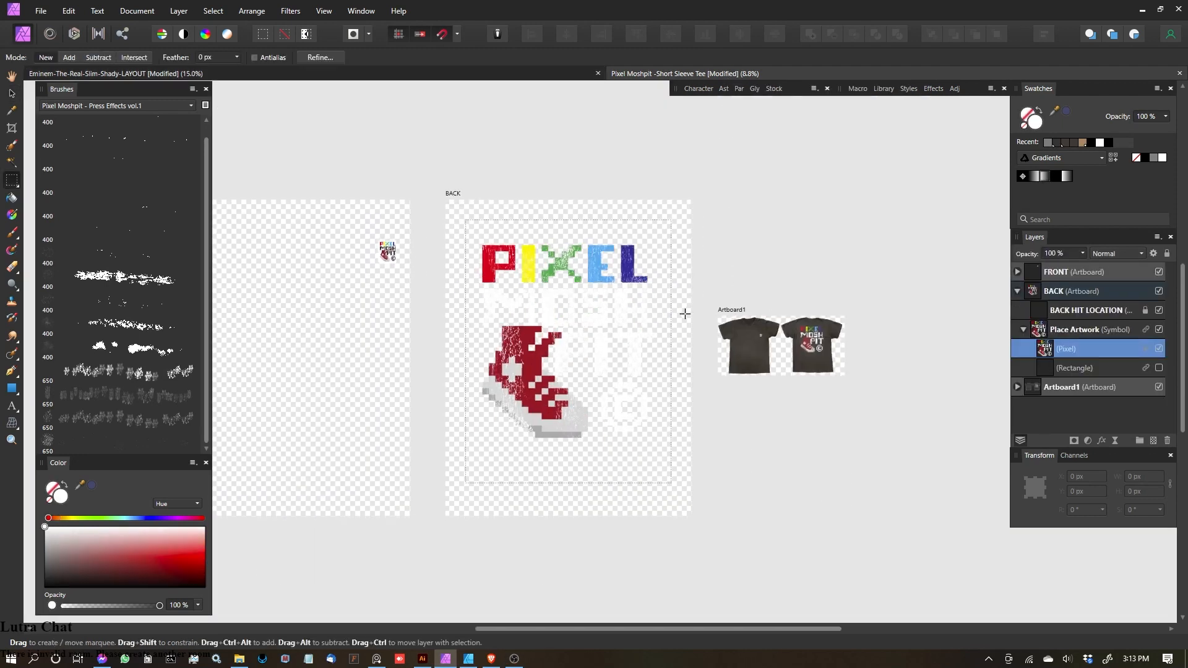
pyautogui.press('v')
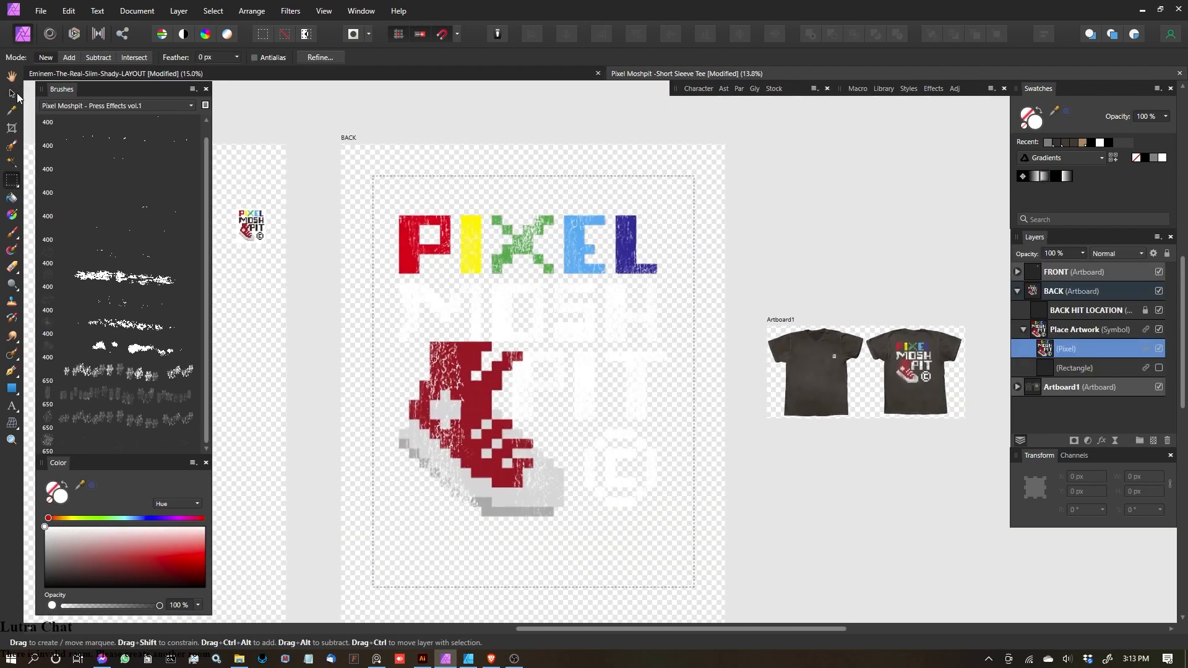
pyautogui.scroll(4, 873, 366)
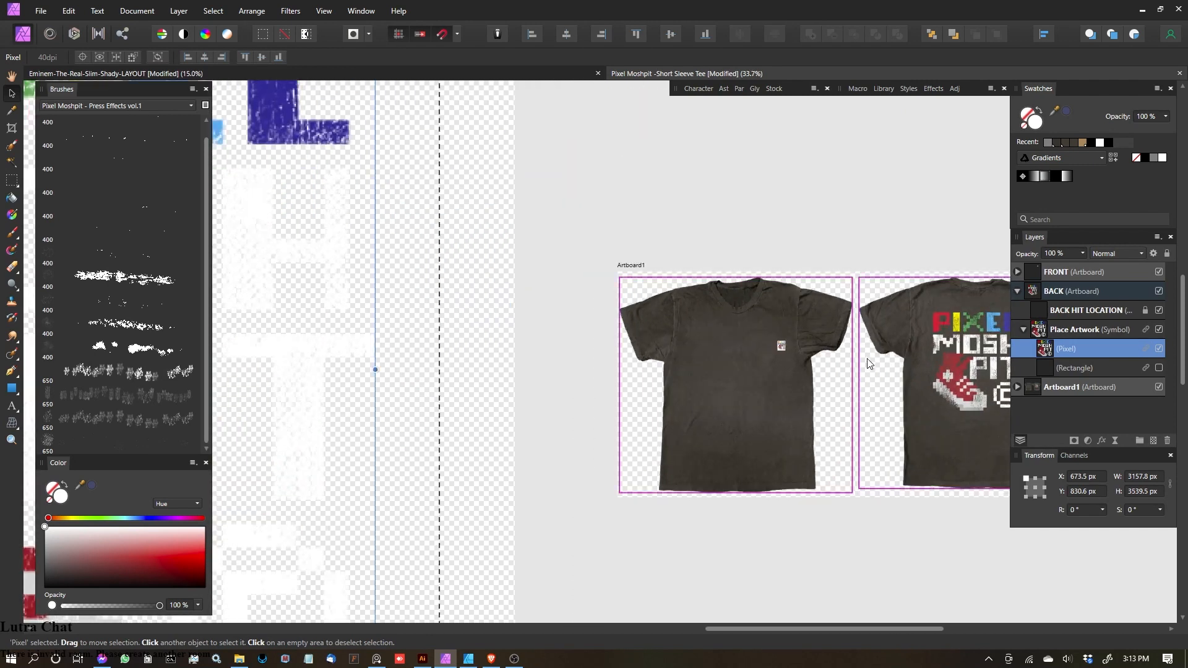
pyautogui.scroll(-3, 868, 358)
pyautogui.scroll(-3, 670, 336)
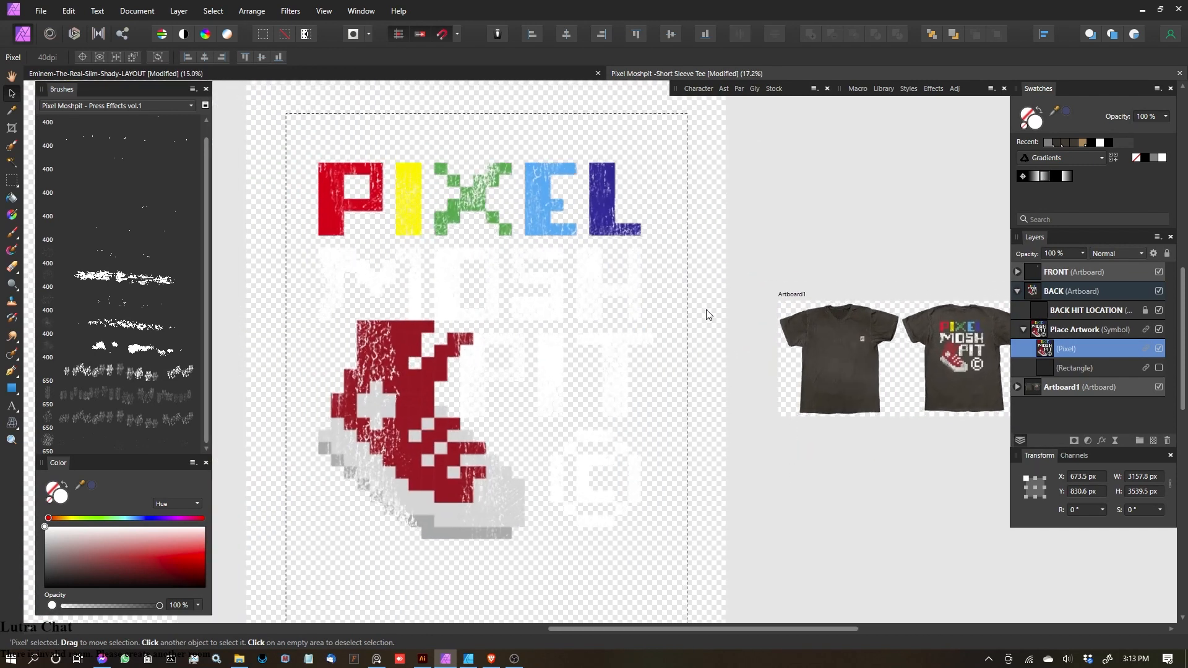
pyautogui.scroll(-1, 662, 343)
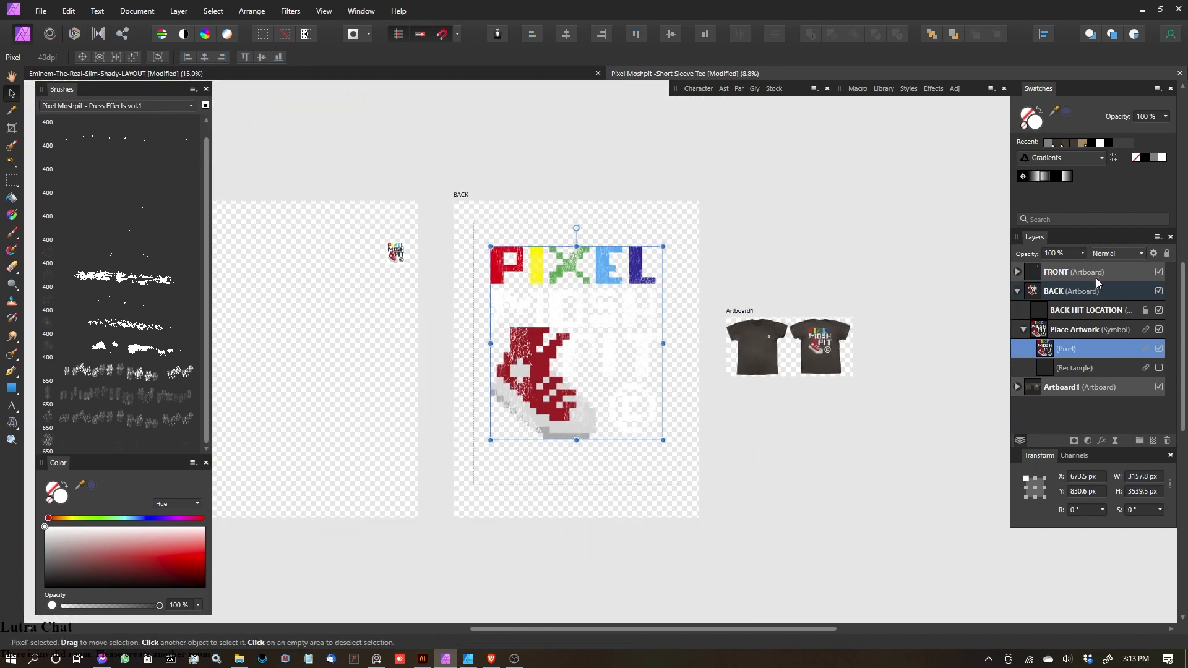
pyautogui.click(1017, 291)
pyautogui.click(1077, 310)
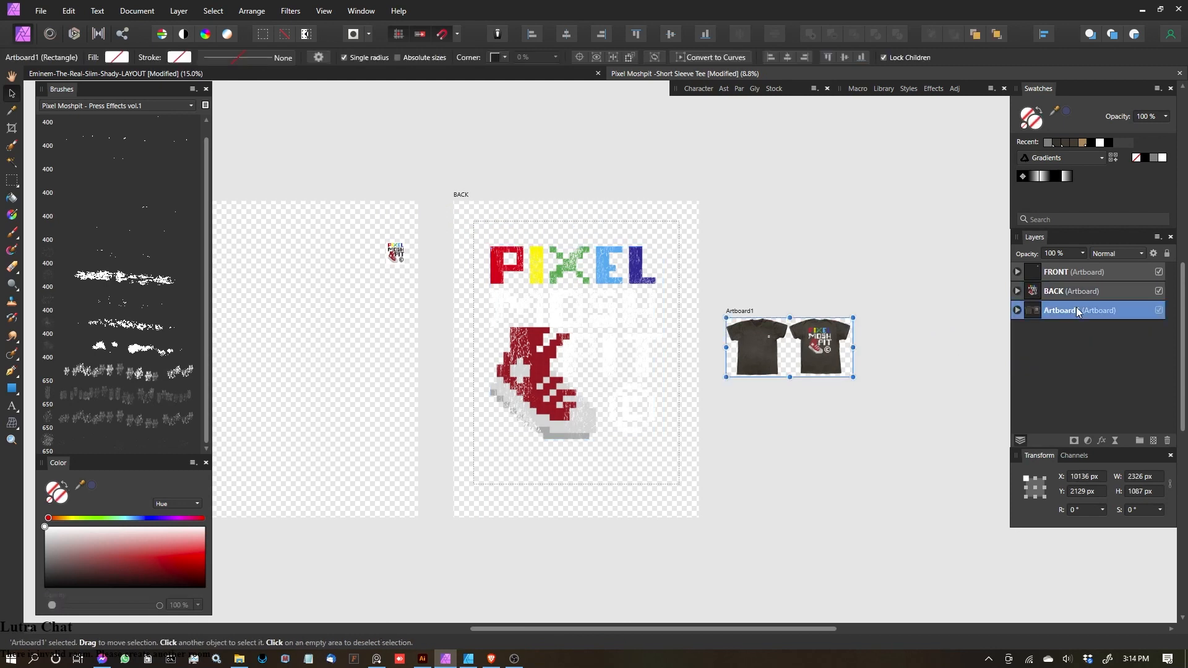
# Step: Look over the BACK and FRONT artboards in turn and expand the FRONT artboard's layers
pyautogui.click(1072, 291)
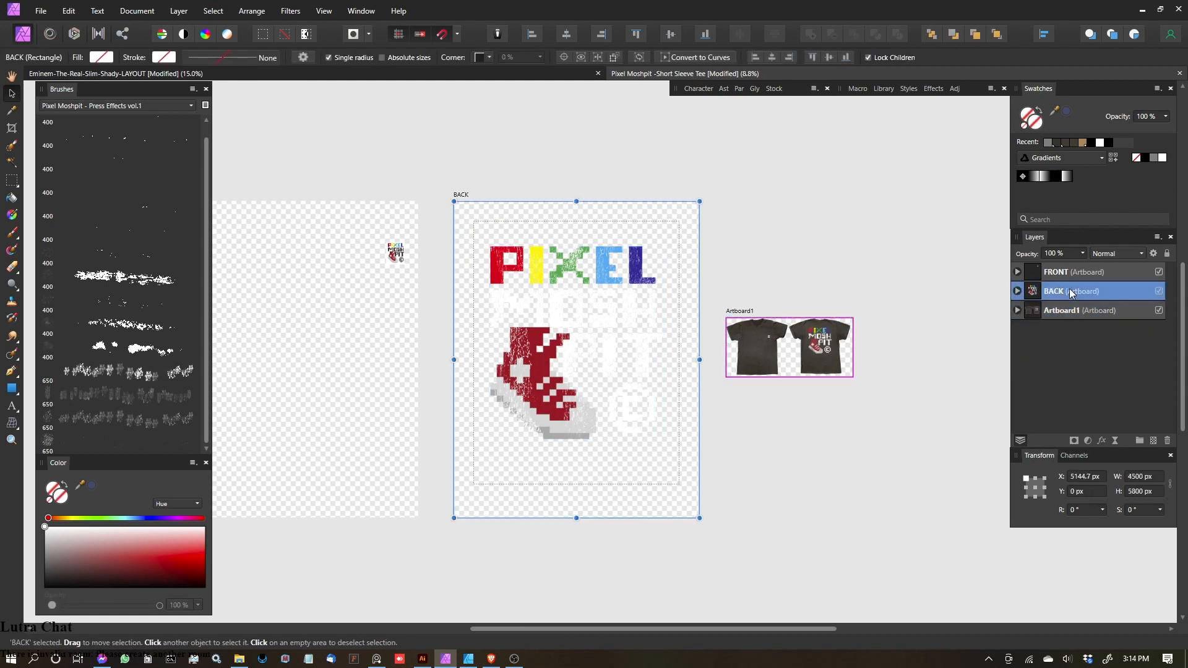
pyautogui.click(1070, 274)
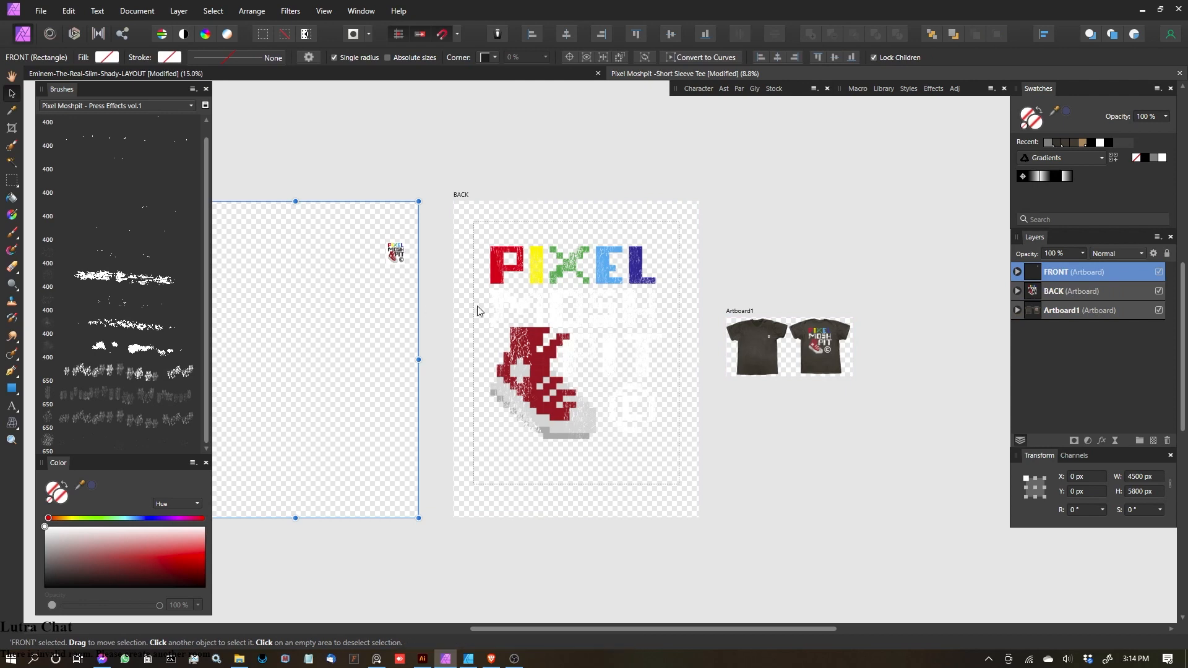
pyautogui.scroll(1, 763, 251)
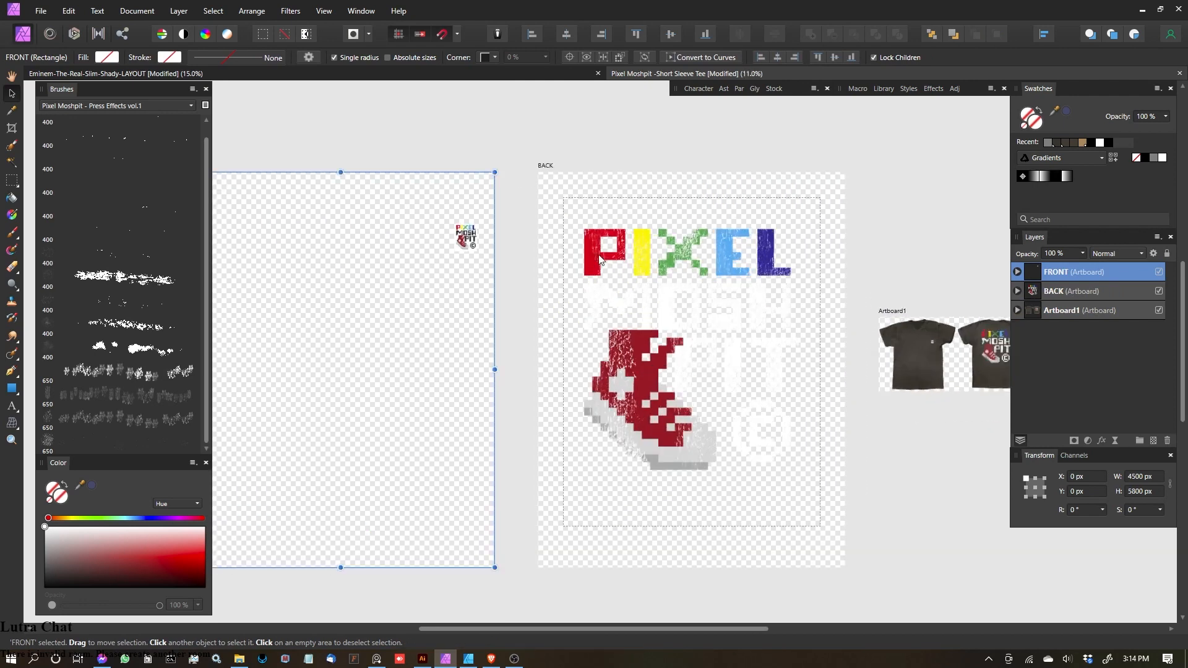
pyautogui.click(1017, 272)
pyautogui.hscroll(3, 743, 339)
pyautogui.hscroll(-3, 758, 351)
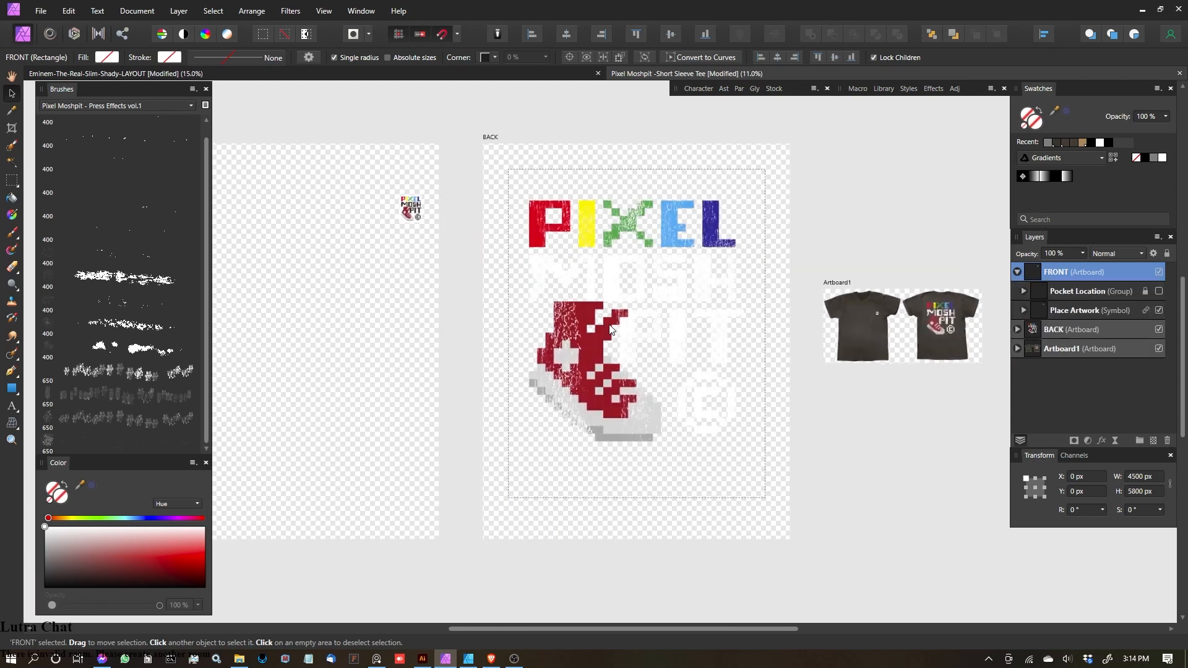
pyautogui.hscroll(1, 740, 315)
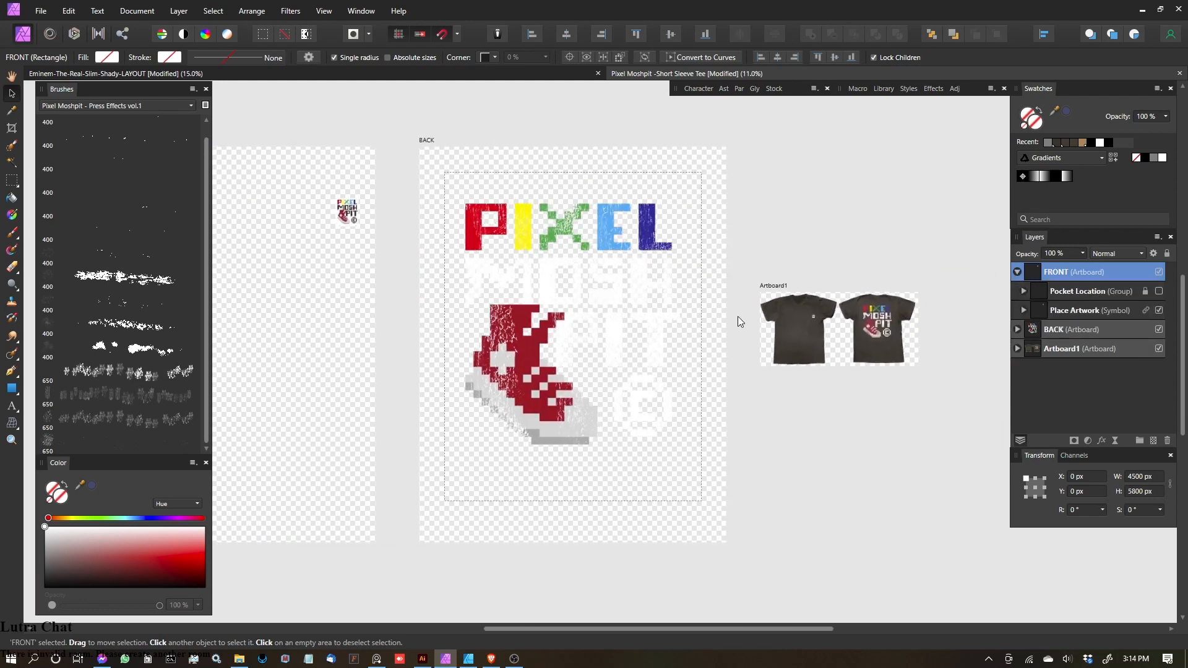
# Step: In the BACK artboard's Place Artwork symbol, move the Pixel Moshpit image up within the print area and check it on the shirt preview
pyautogui.click(1018, 330)
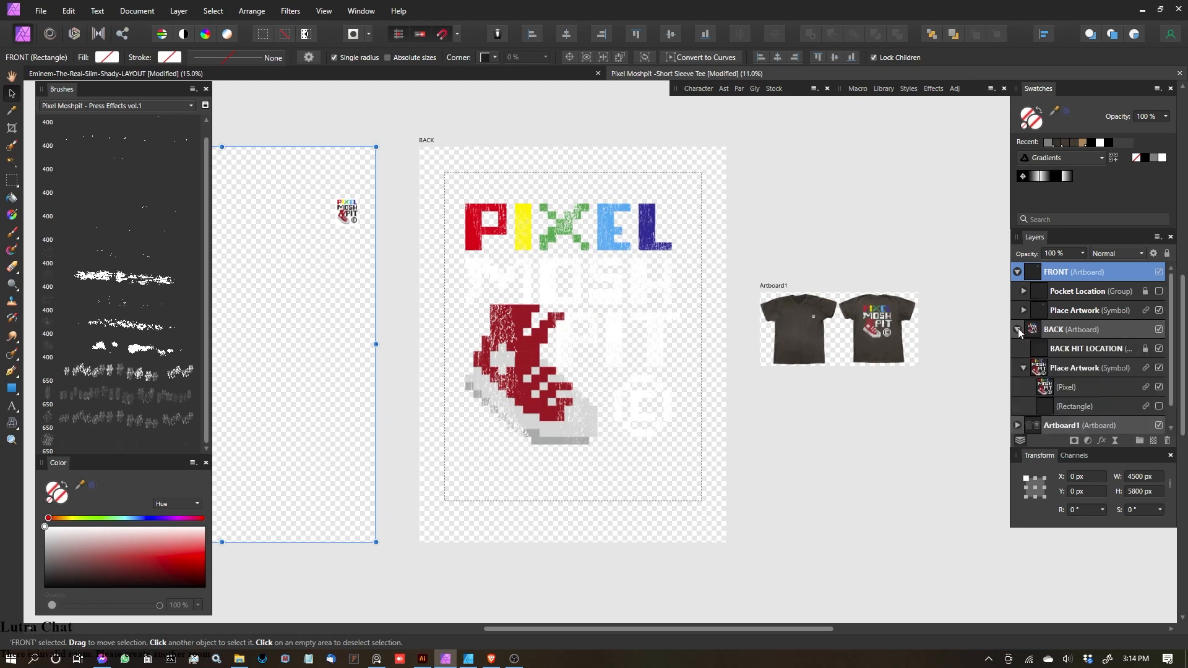
pyautogui.click(1060, 388)
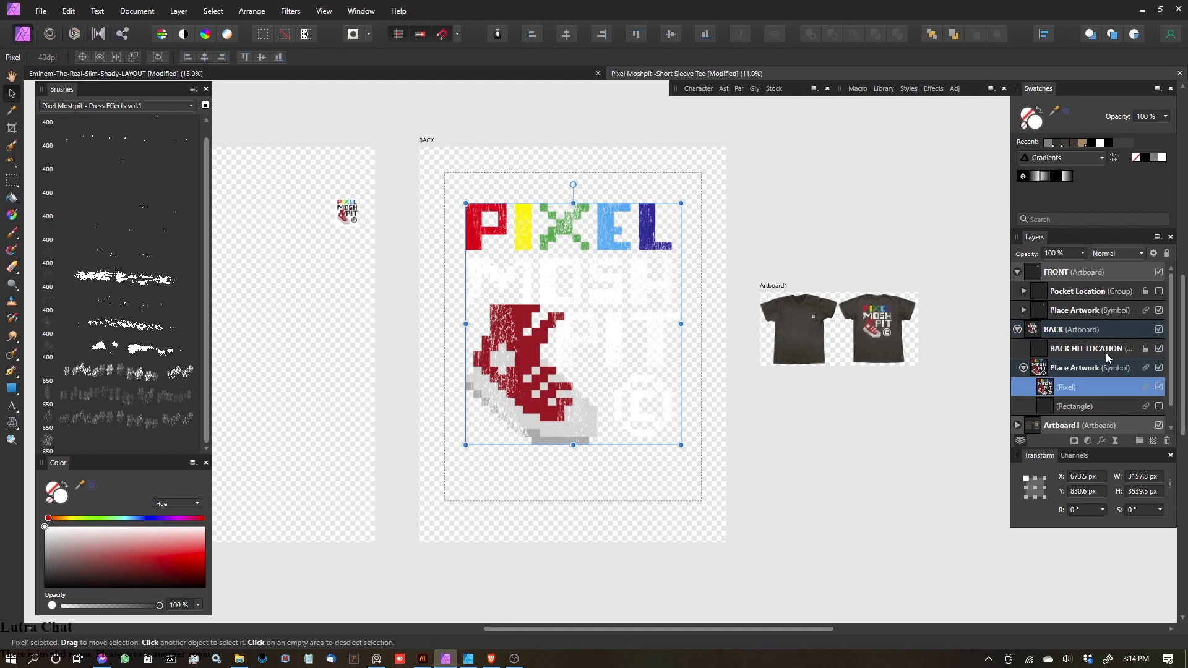
pyautogui.click(1080, 369)
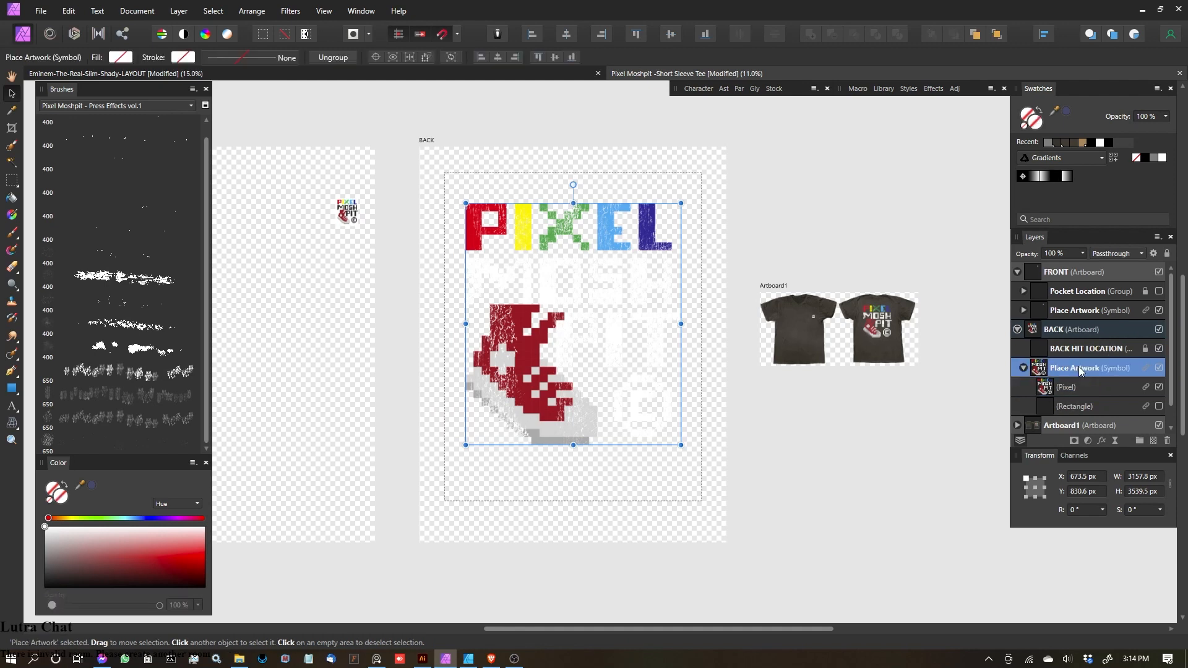
pyautogui.scroll(-1, 1083, 365)
pyautogui.click(1078, 367)
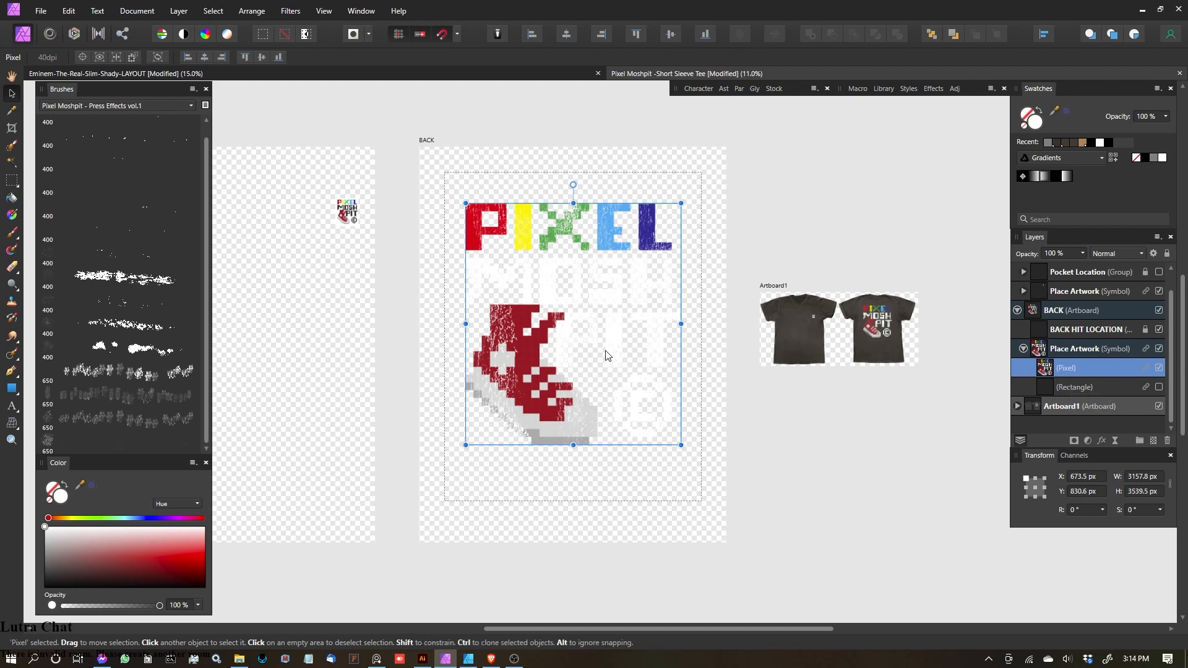
pyautogui.moveTo(526, 317); pyautogui.dragTo(543, 265)
pyautogui.scroll(3, 876, 333)
pyautogui.scroll(-3, 681, 308)
pyautogui.scroll(4, 764, 284)
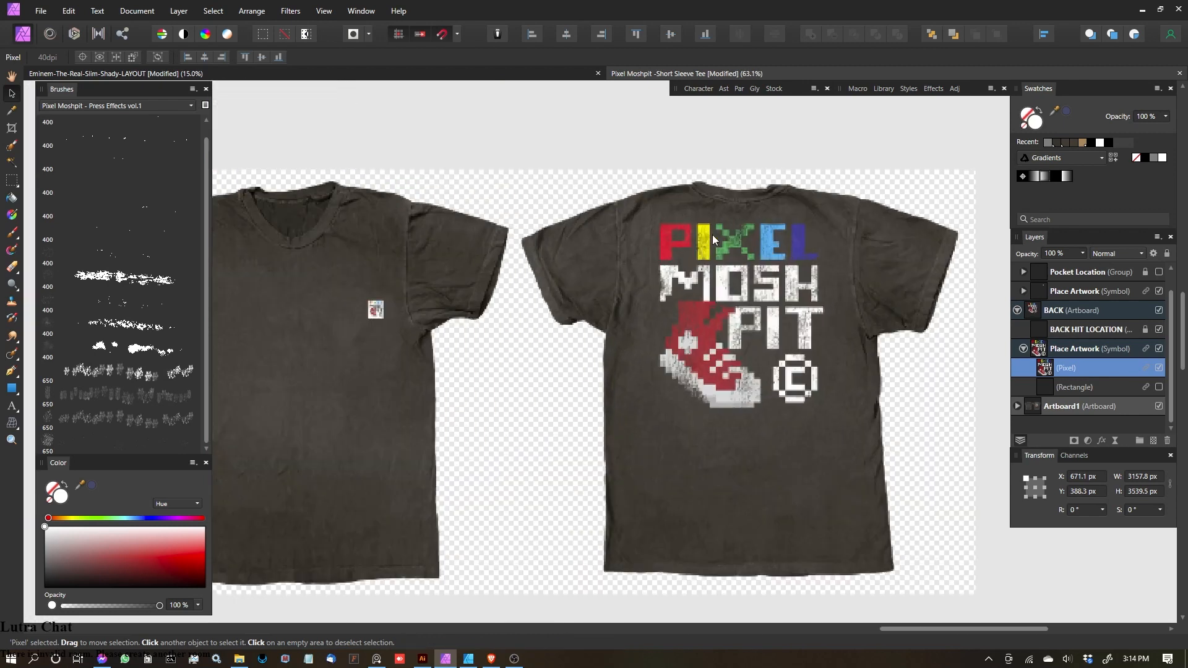
pyautogui.scroll(-3, 756, 227)
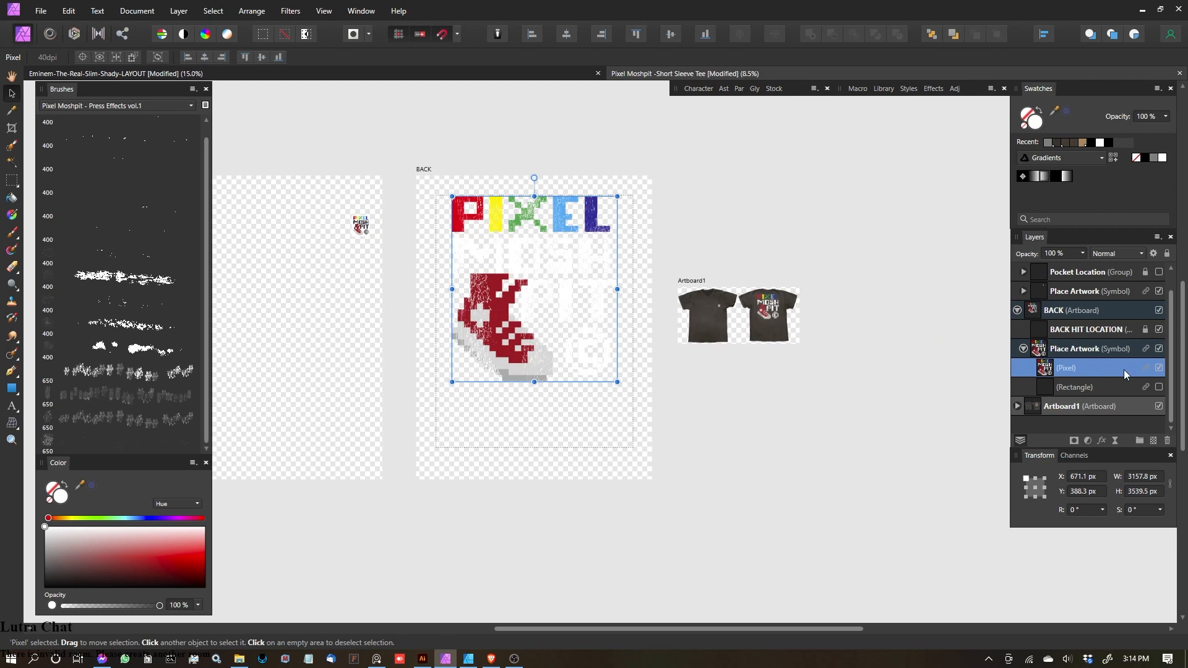
# Step: Hide the Pixel Moshpit image and paste the rasterized Eminem Design into the BACK artboard's Place Artwork symbol
pyautogui.click(1160, 368)
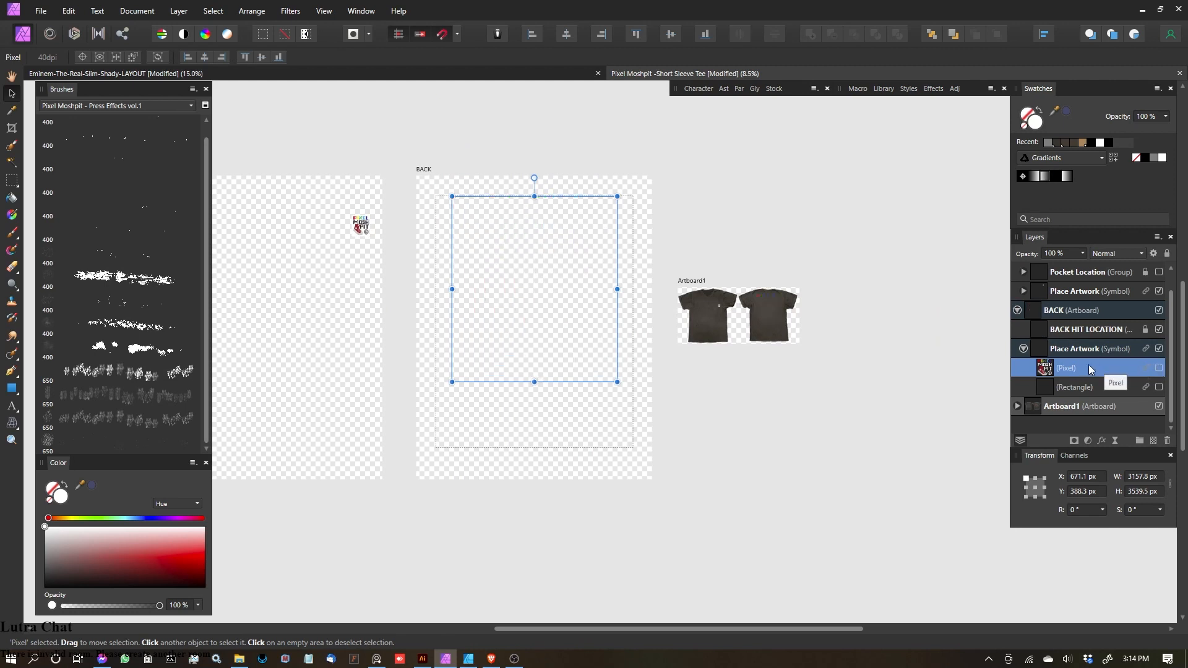
pyautogui.hotkey('ctrl', 'v')
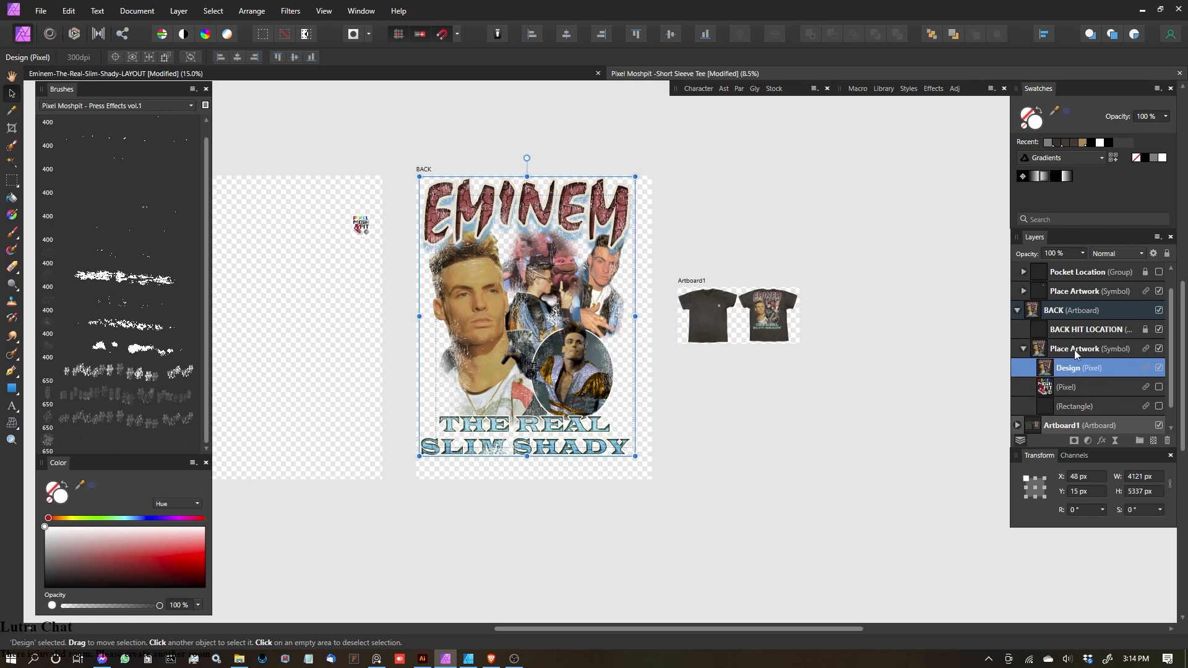
pyautogui.scroll(3, 625, 201)
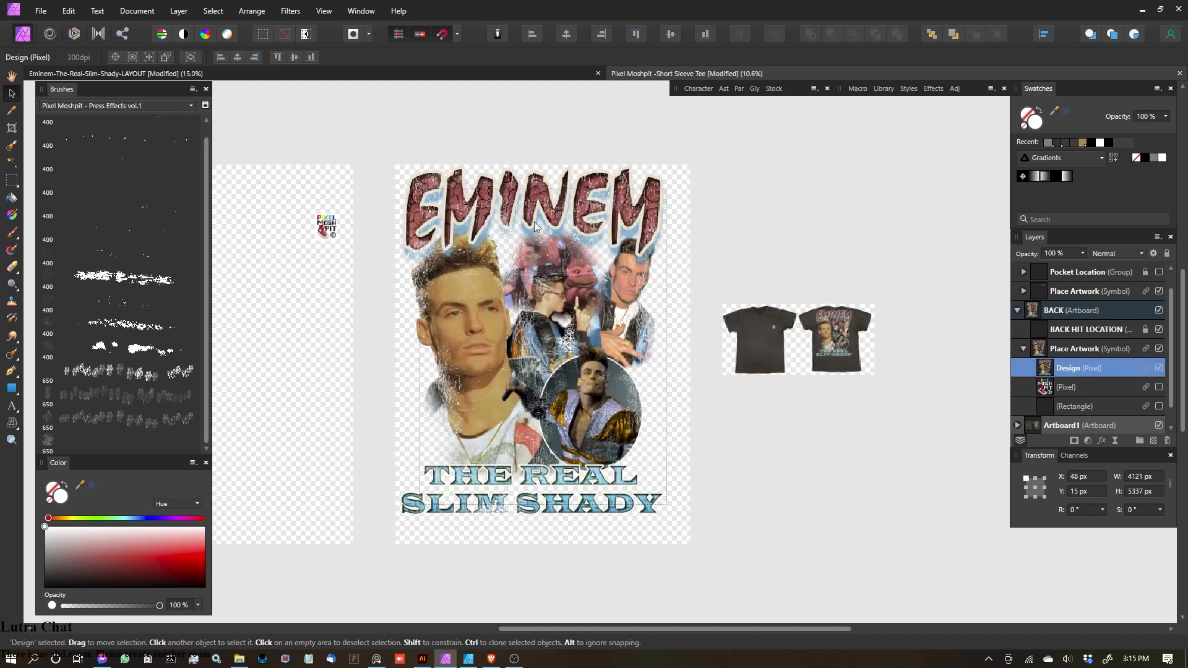
# Step: Scale the Design to about 3703 × 4796 px and position it at the top of the BACK print area
pyautogui.moveTo(647, 164)
pyautogui.mouseDown()
pyautogui.moveTo(657, 144)
pyautogui.moveTo(640, 165)
pyautogui.mouseUp()
pyautogui.moveTo(304, 167); pyautogui.dragTo(338, 204)
pyautogui.scroll(4, 907, 370)
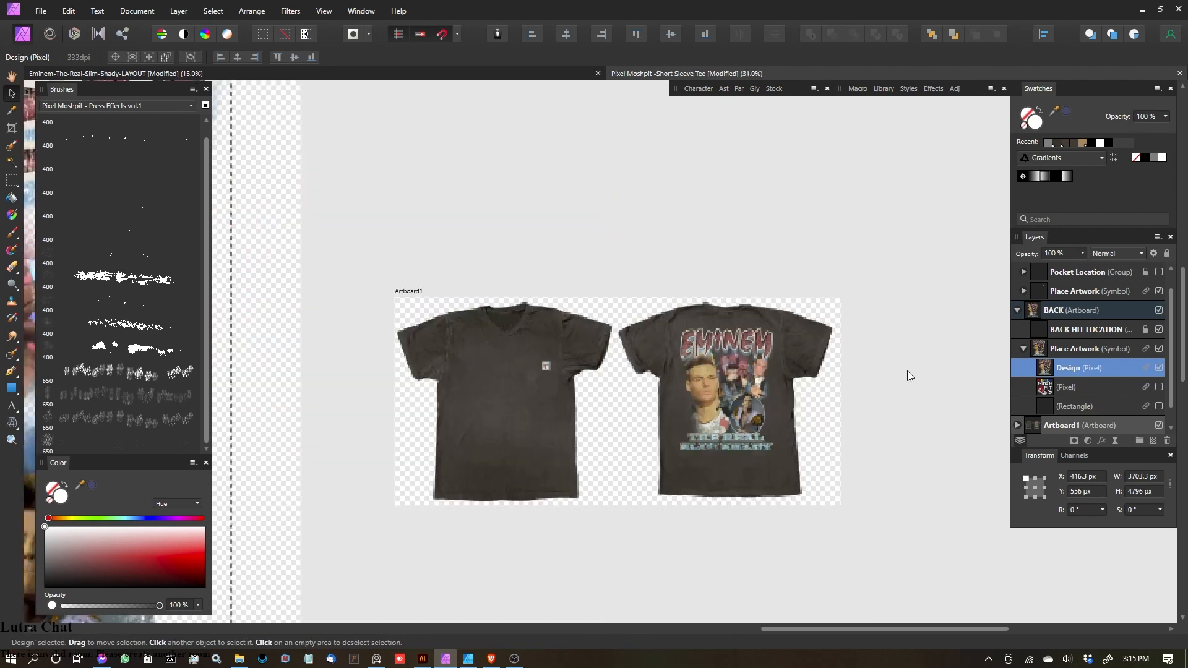
pyautogui.scroll(-3, 743, 336)
pyautogui.moveTo(638, 336); pyautogui.dragTo(732, 346)
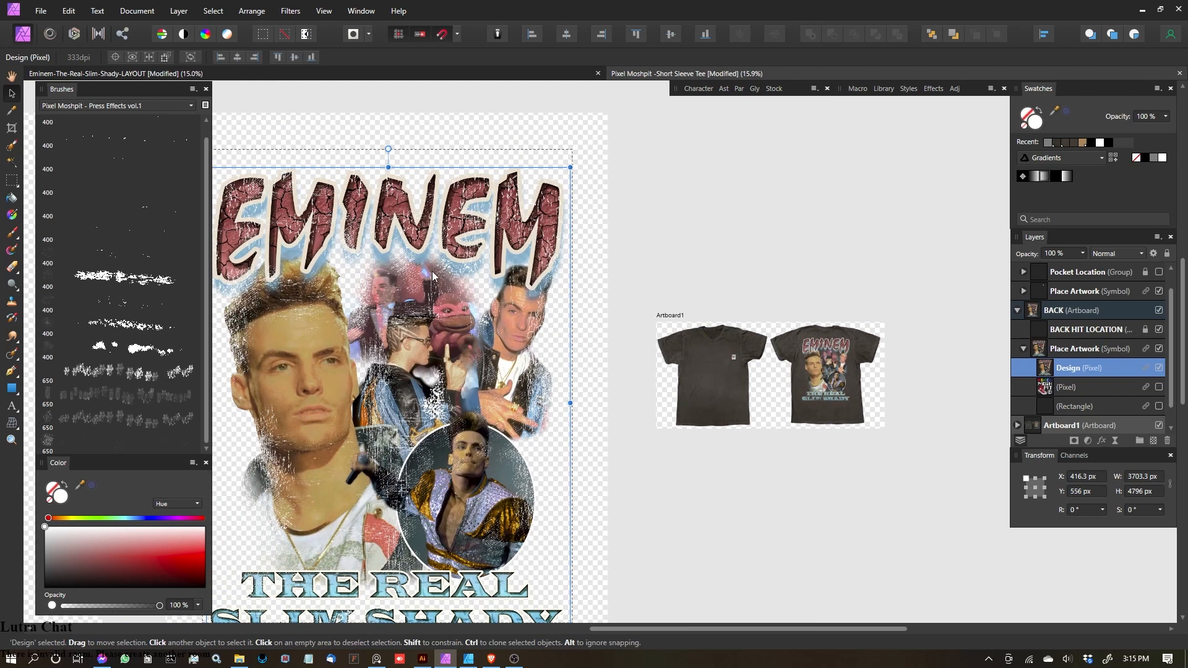
pyautogui.moveTo(431, 271); pyautogui.dragTo(429, 258)
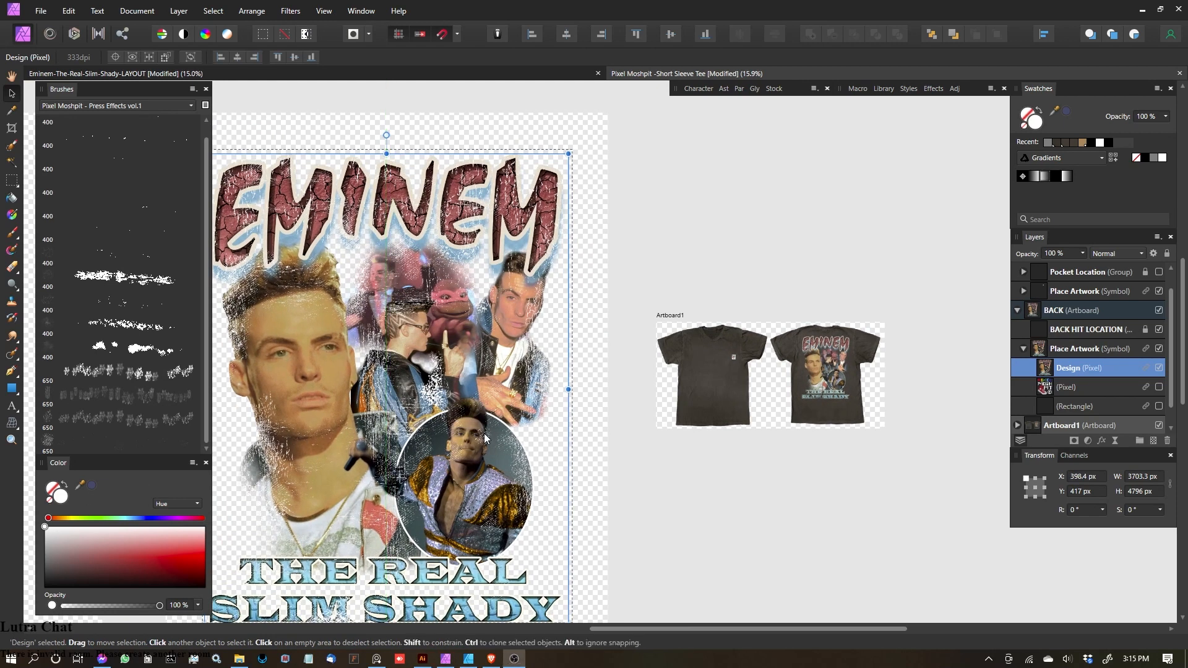
# Step: Examine the Eminem design on the back shirt preview at different magnifications
pyautogui.moveTo(766, 357); pyautogui.dragTo(721, 357)
pyautogui.scroll(5, 837, 360)
pyautogui.scroll(-2, 735, 354)
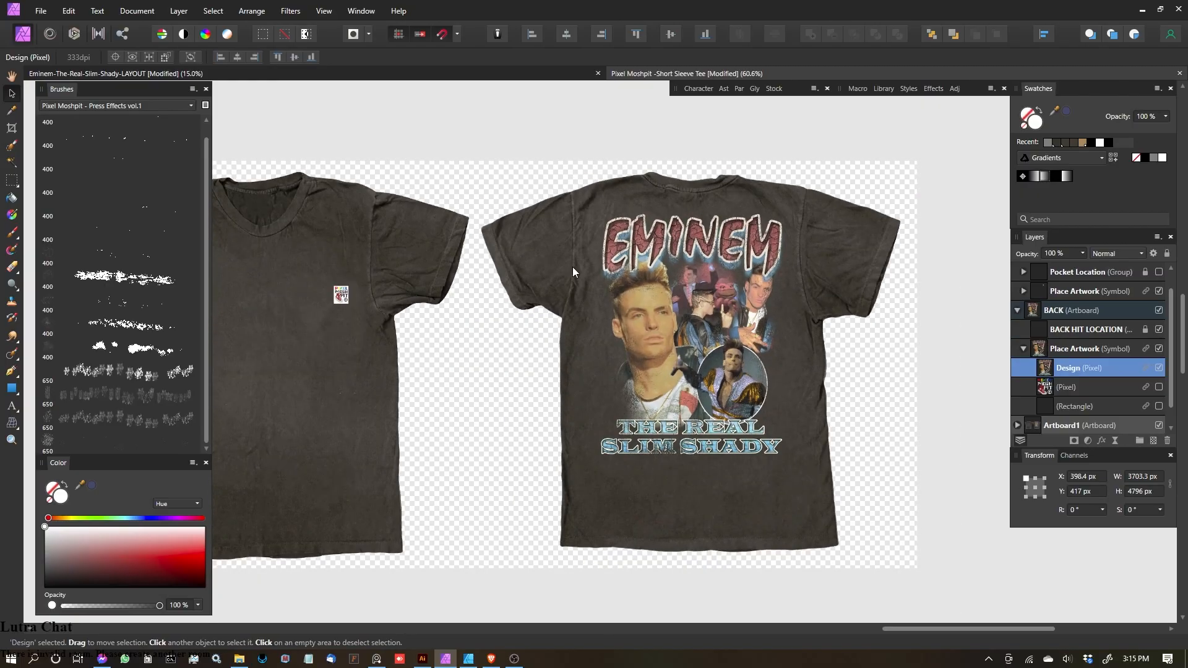
pyautogui.scroll(-2, 709, 210)
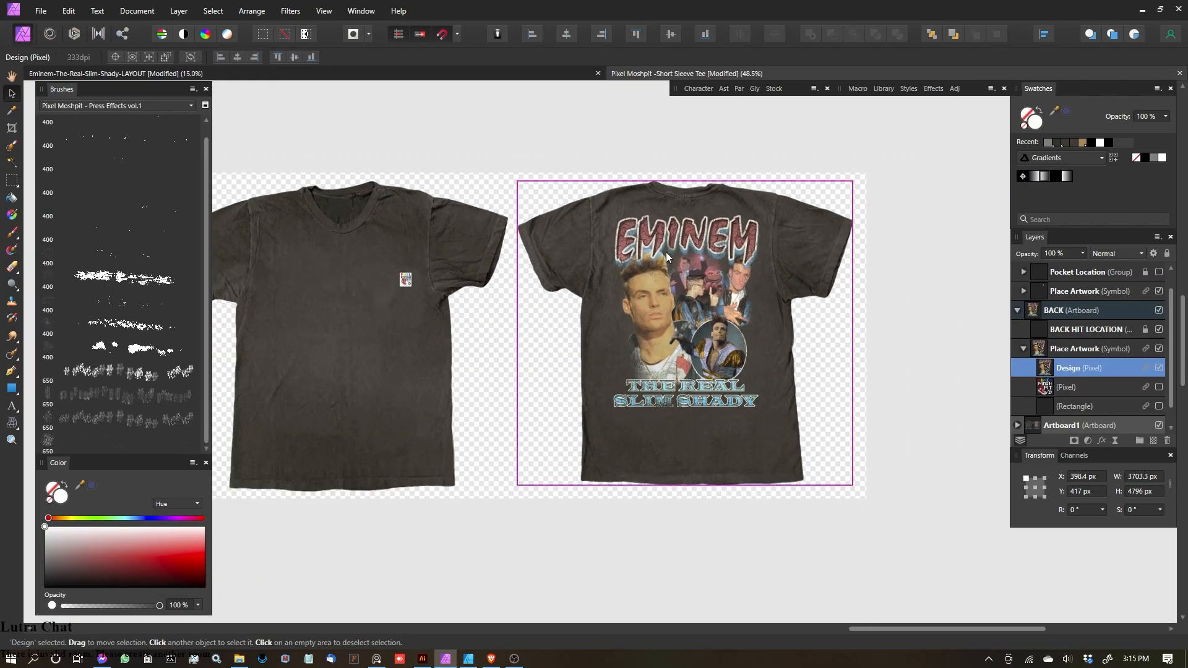
pyautogui.scroll(2, 692, 270)
pyautogui.scroll(-1, 700, 271)
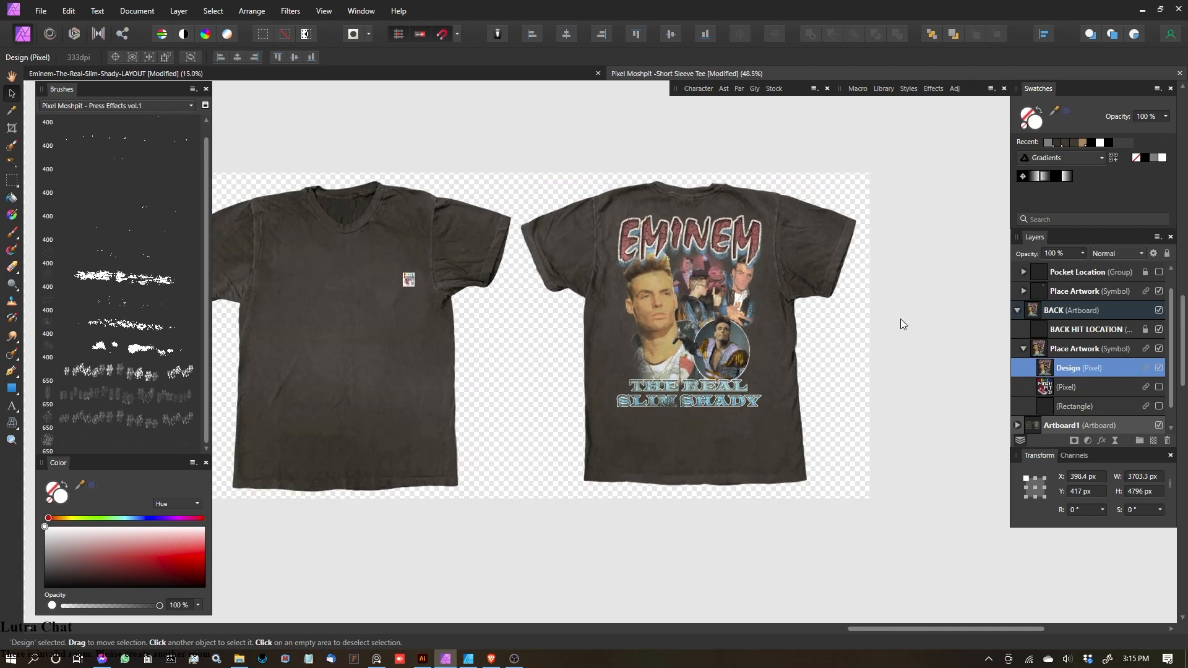
pyautogui.moveTo(602, 278); pyautogui.dragTo(582, 326)
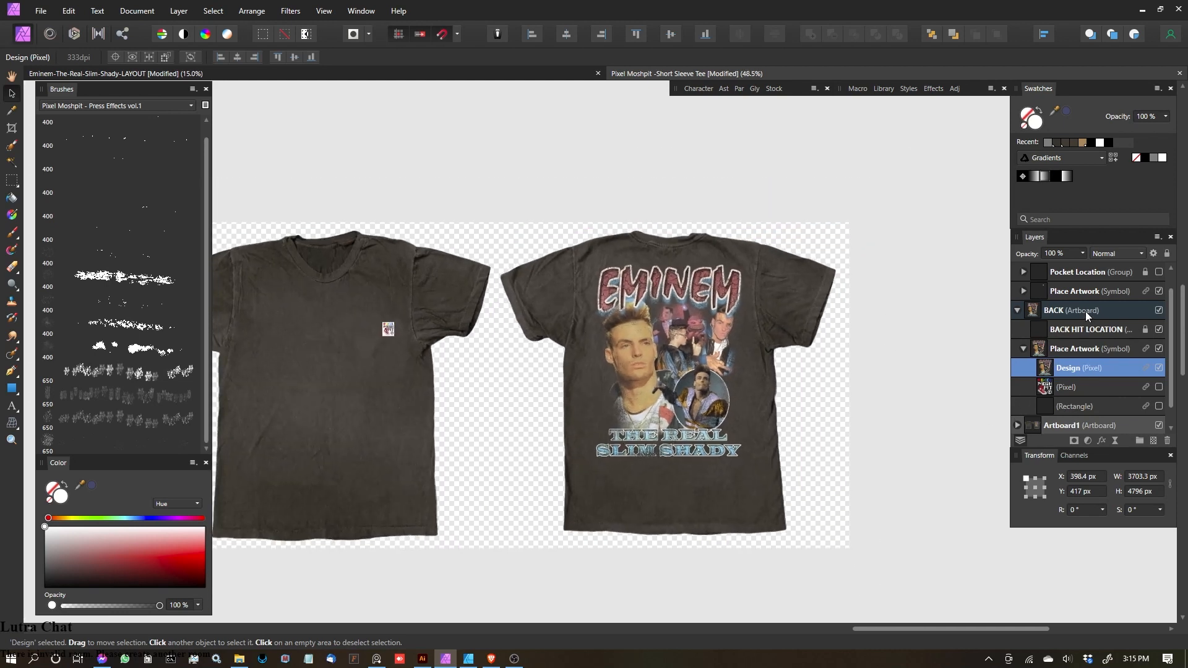
# Step: Collapse the BACK artboard, expand Artboard1's ARTWORK group and its BACK symbol, and select the linked Design layer
pyautogui.click(1017, 310)
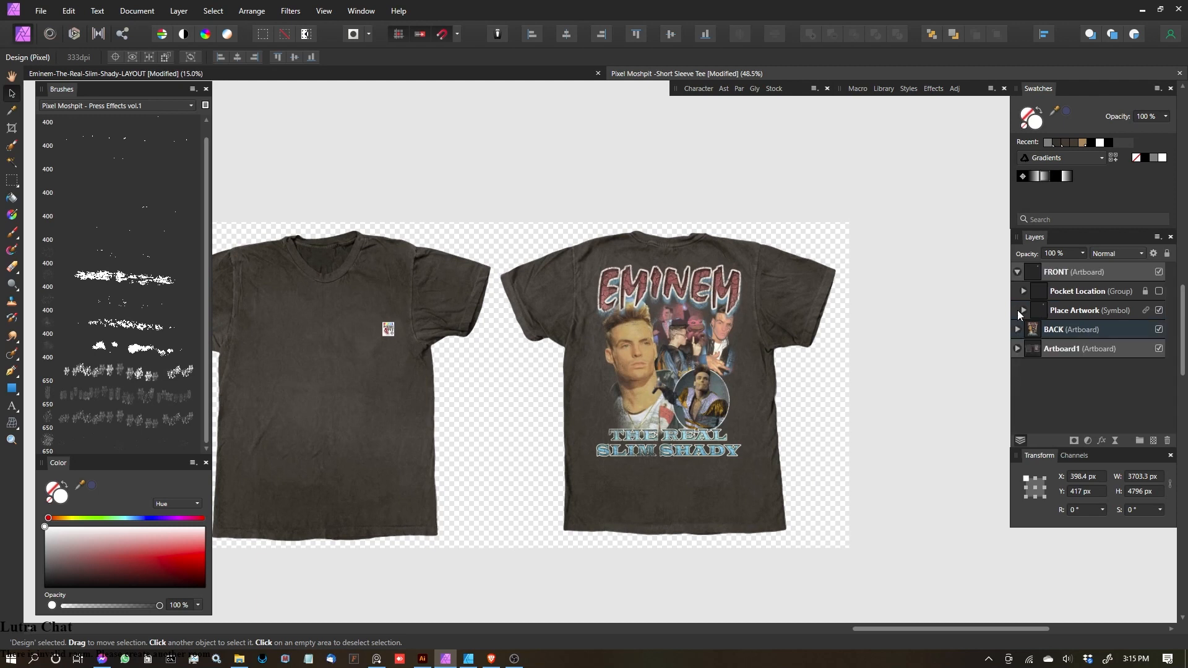
pyautogui.click(1018, 349)
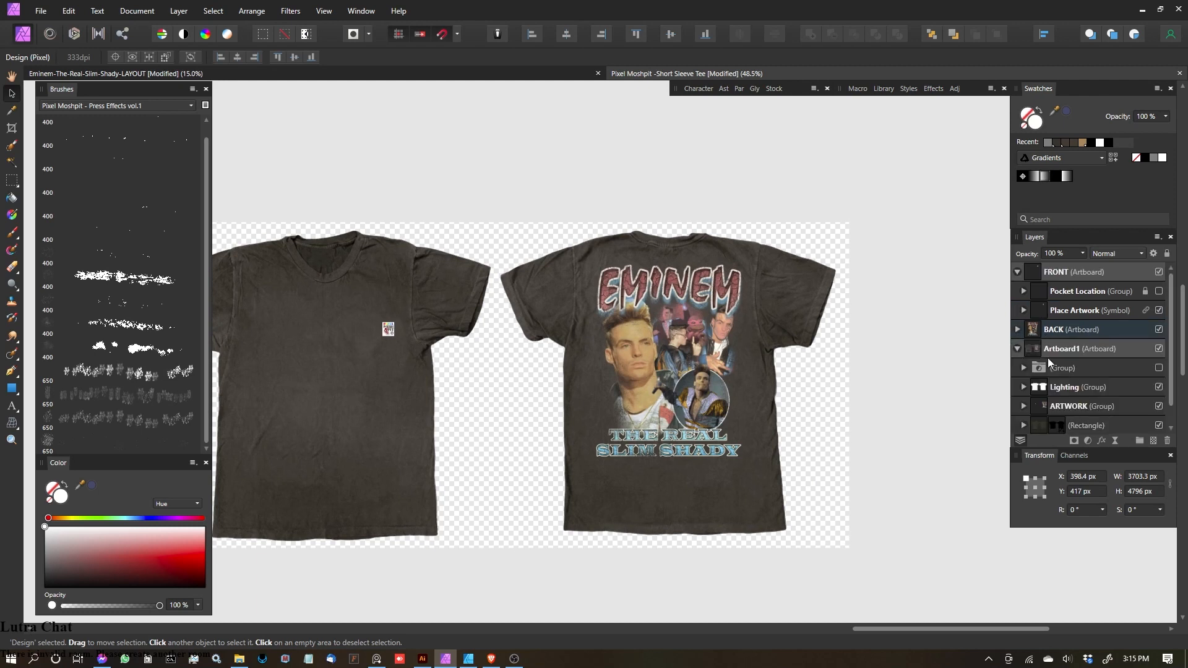
pyautogui.scroll(-1, 1019, 359)
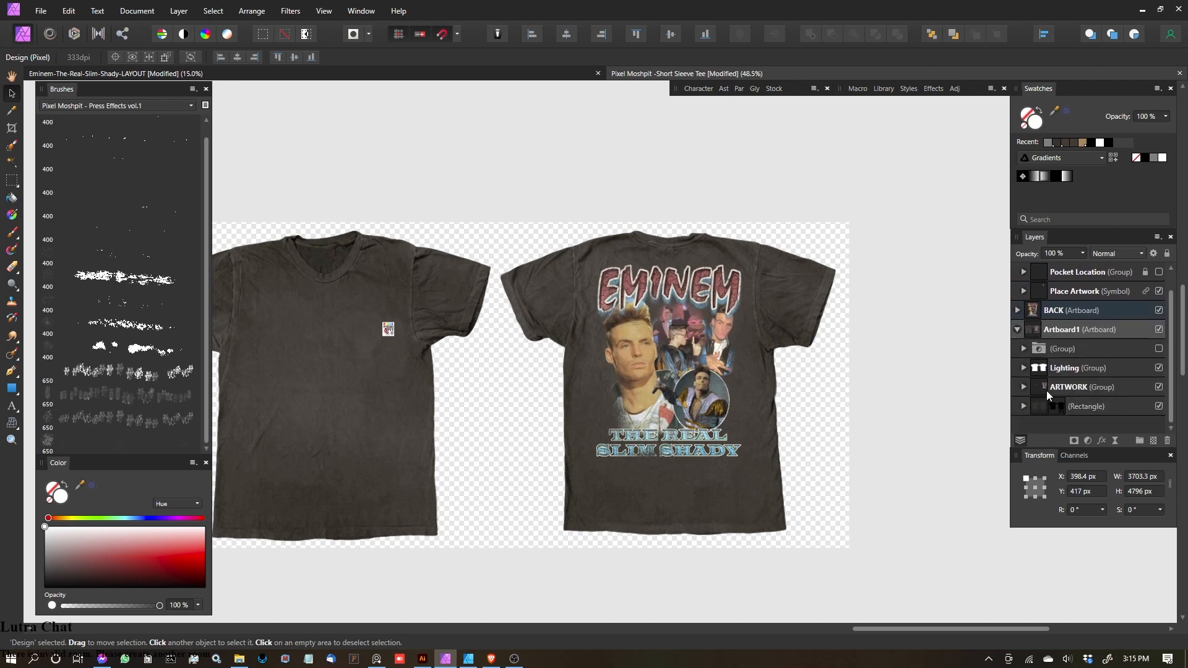
pyautogui.click(1023, 387)
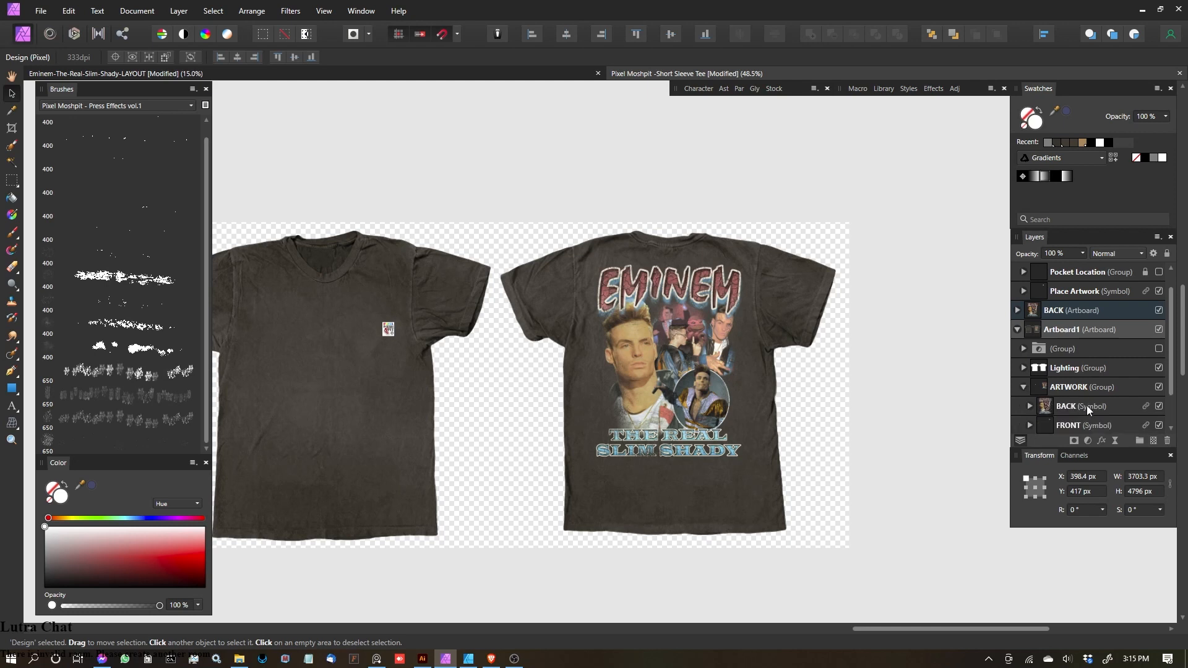
pyautogui.scroll(-2, 1086, 406)
pyautogui.click(1046, 369)
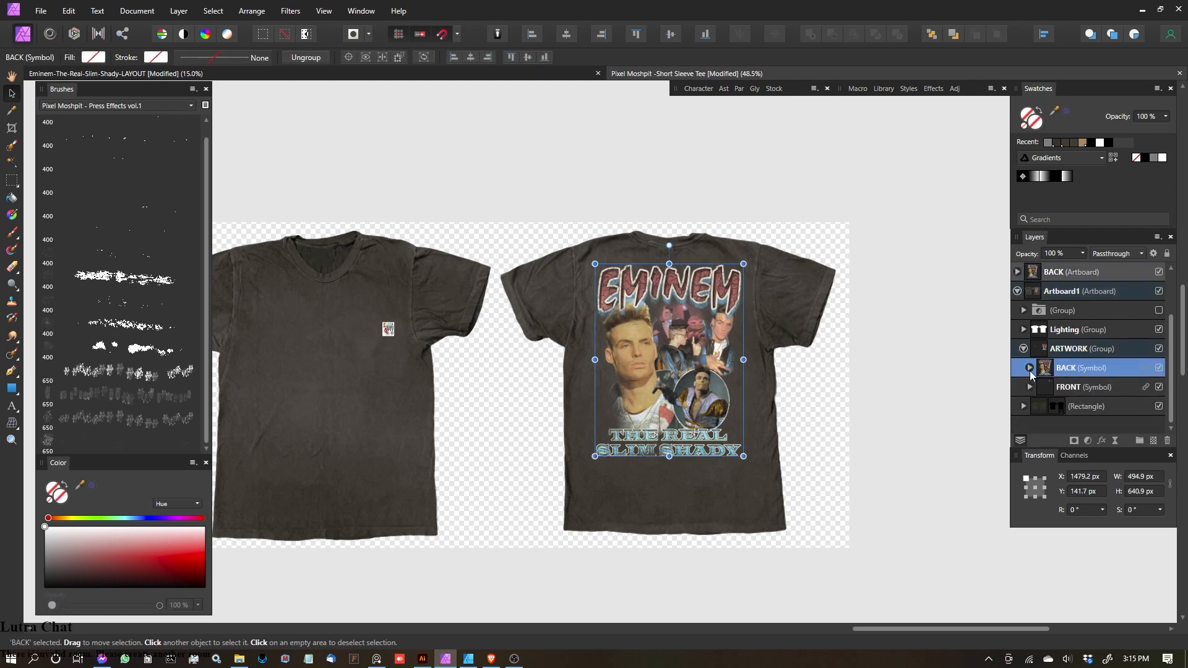
pyautogui.click(1030, 368)
pyautogui.scroll(-3, 1064, 356)
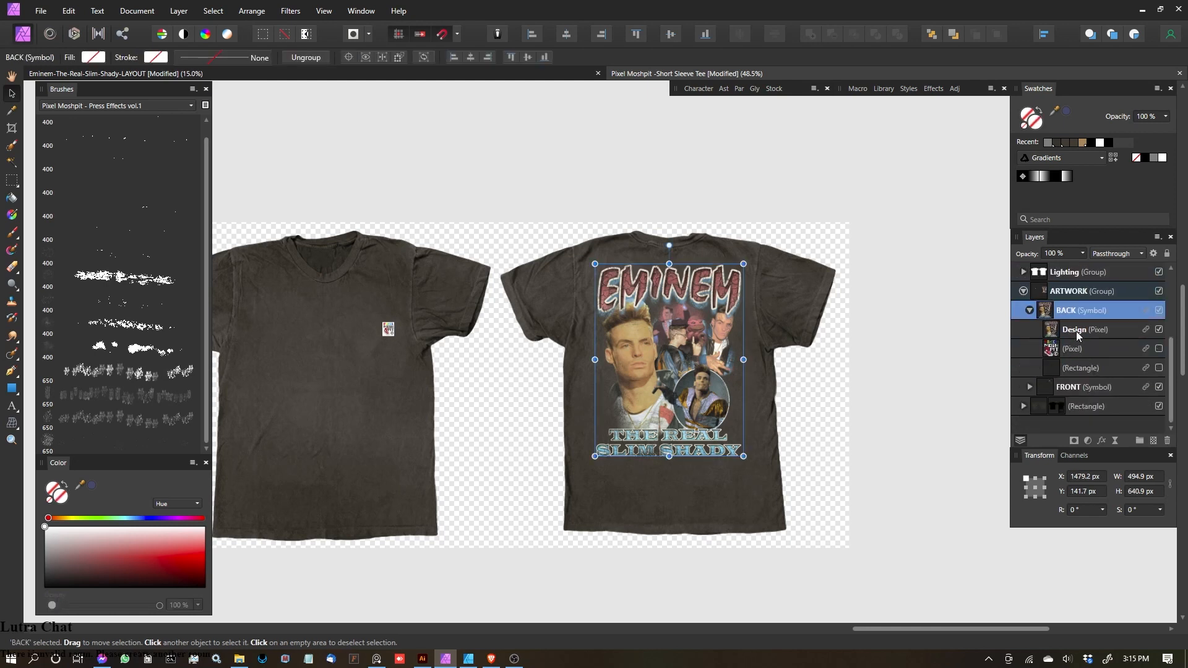
pyautogui.click(1079, 330)
# Step: Try moving the linked Design layer on the back shirt preview and undo the change
pyautogui.moveTo(696, 355)
pyautogui.mouseDown()
pyautogui.moveTo(725, 345)
pyautogui.moveTo(674, 373)
pyautogui.moveTo(717, 347)
pyautogui.mouseUp()
pyautogui.scroll(-6, 725, 346)
pyautogui.hotkey('ctrl', 'z')
pyautogui.hotkey('ctrl', 'z')
pyautogui.scroll(-3, 484, 326)
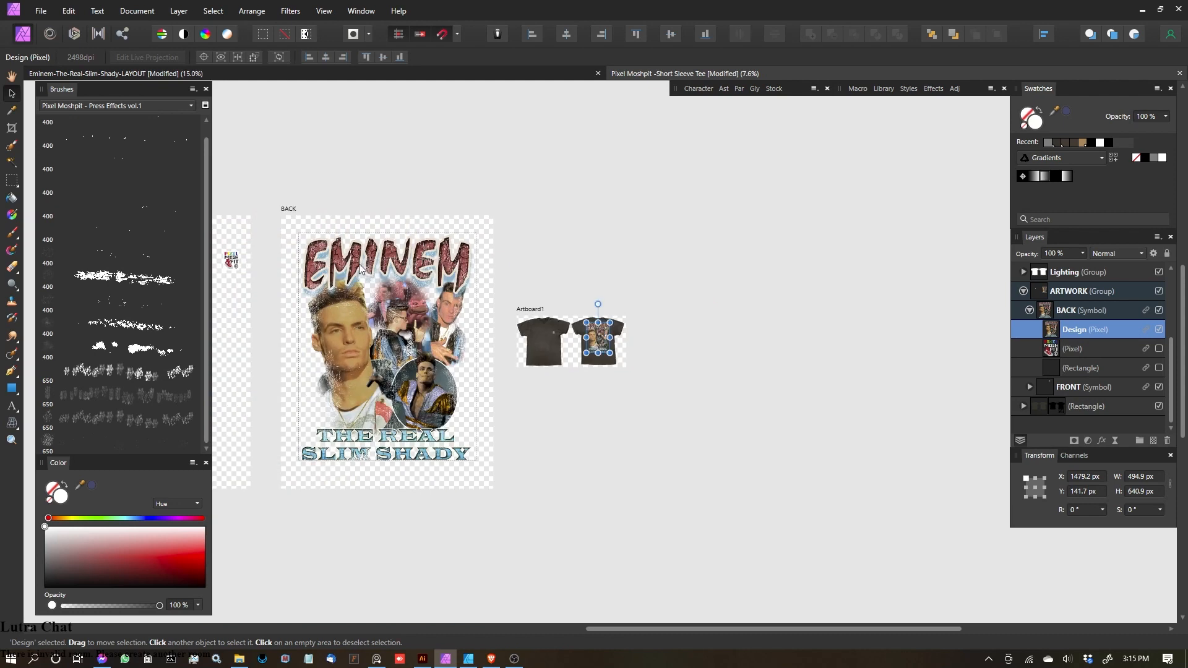
# Step: Deselect everything and inspect the Eminem print's distressed look on the back of the shirt mockup up close and as a whole
pyautogui.scroll(2, 350, 251)
pyautogui.scroll(8, 706, 383)
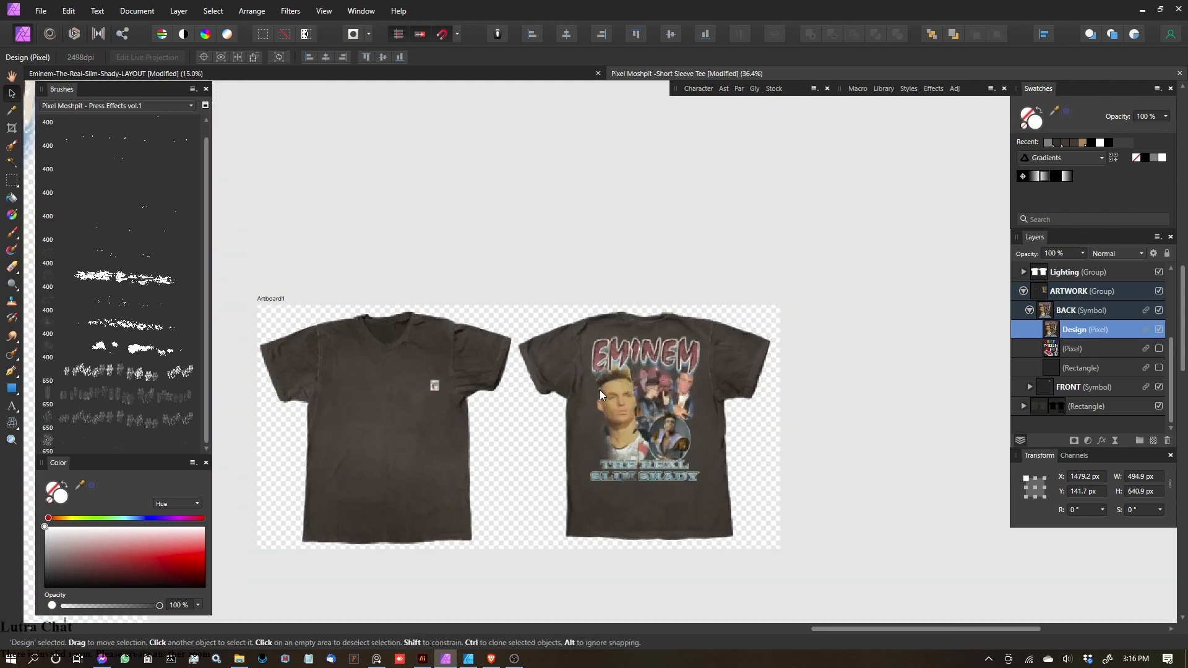
pyautogui.hotkey('ctrl', 'd')
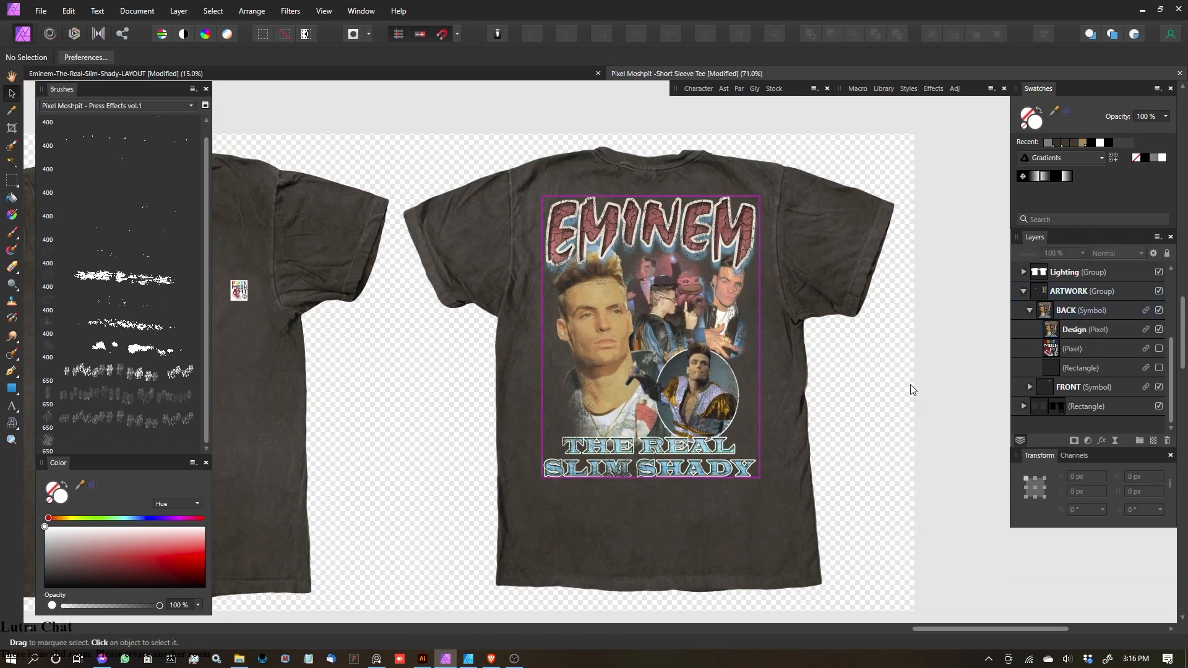
pyautogui.scroll(1, 673, 302)
pyautogui.scroll(1, 682, 317)
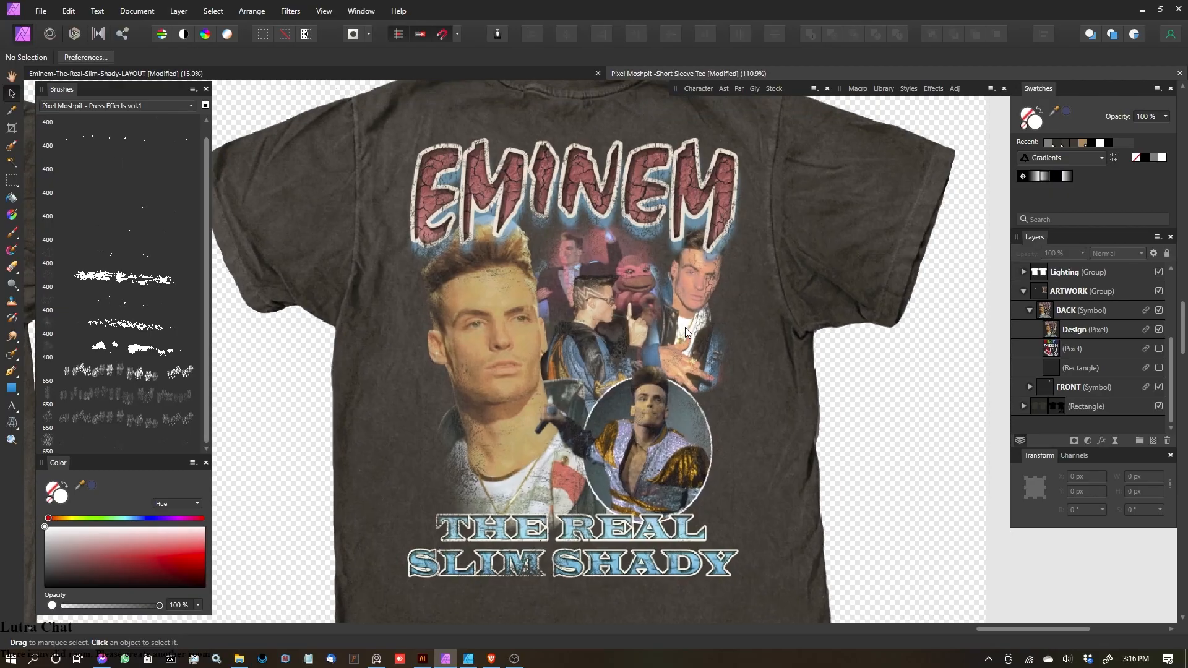
pyautogui.scroll(-1, 685, 328)
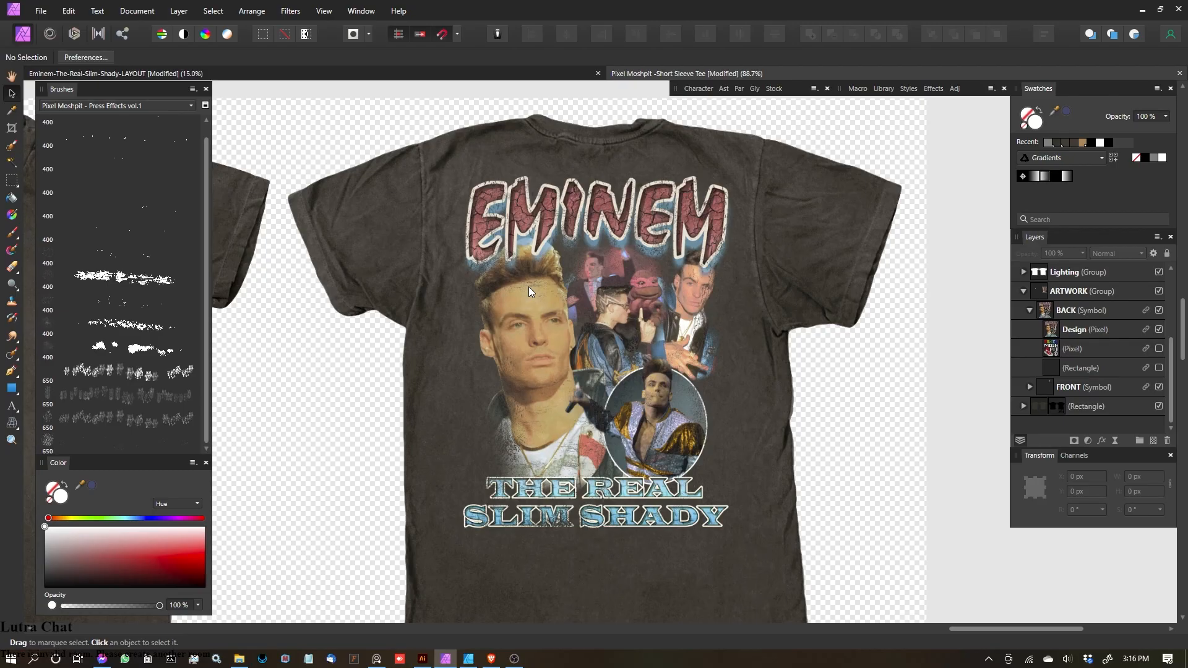
pyautogui.scroll(-1, 566, 275)
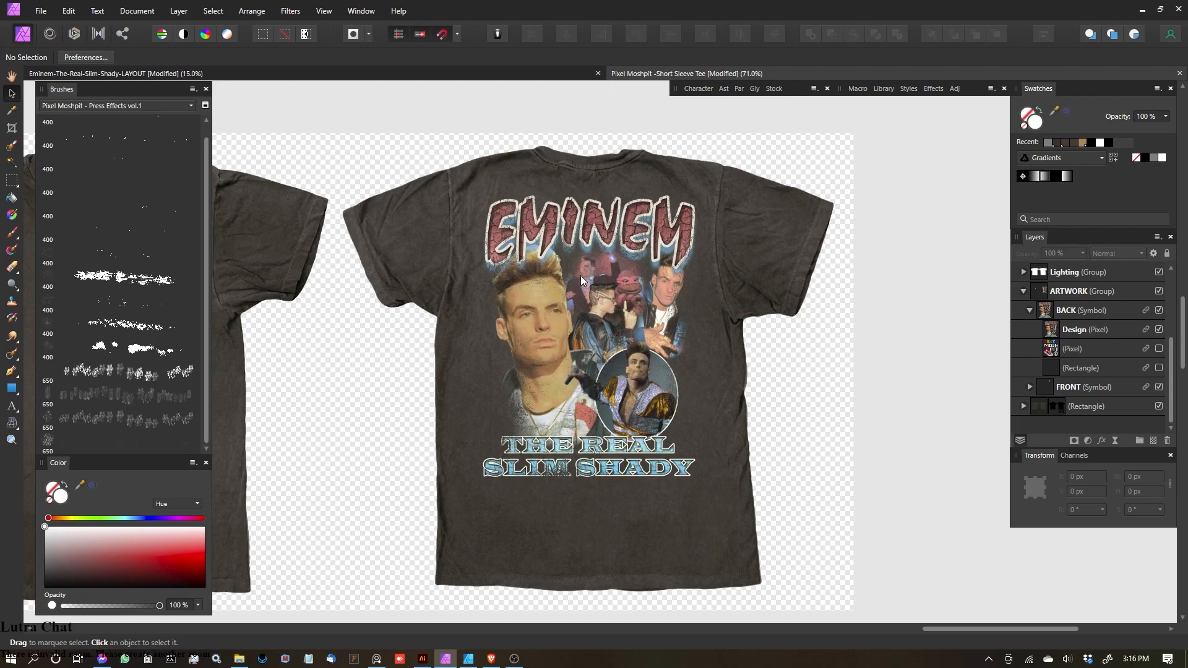
pyautogui.scroll(1, 688, 288)
pyautogui.scroll(1, 677, 285)
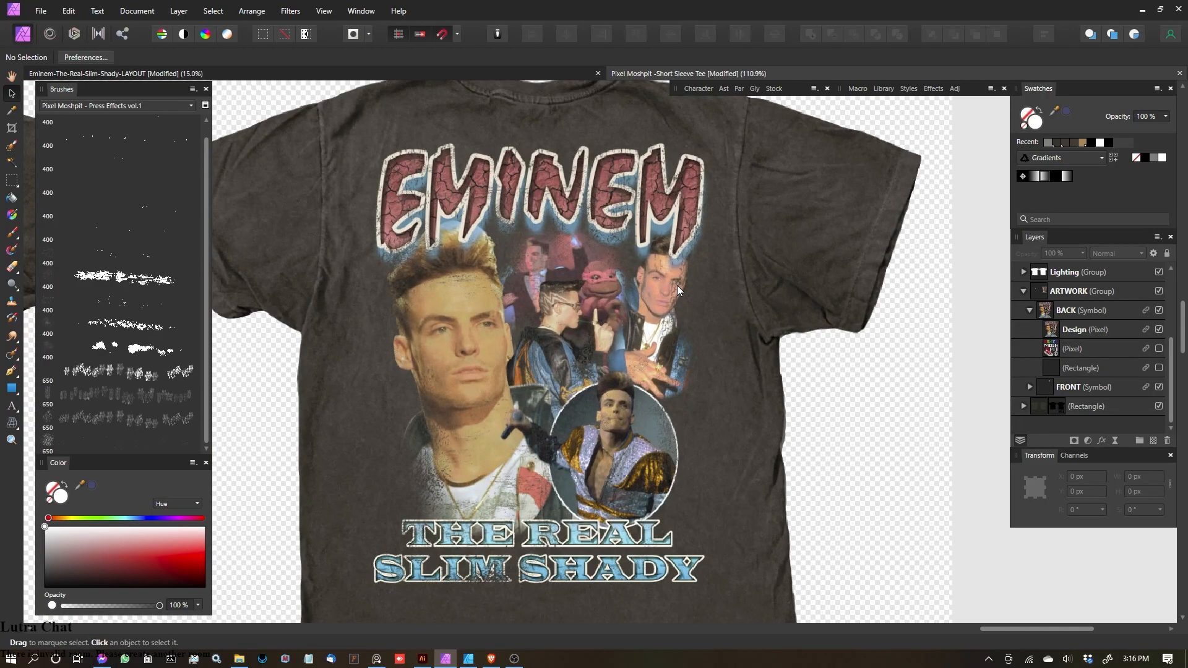